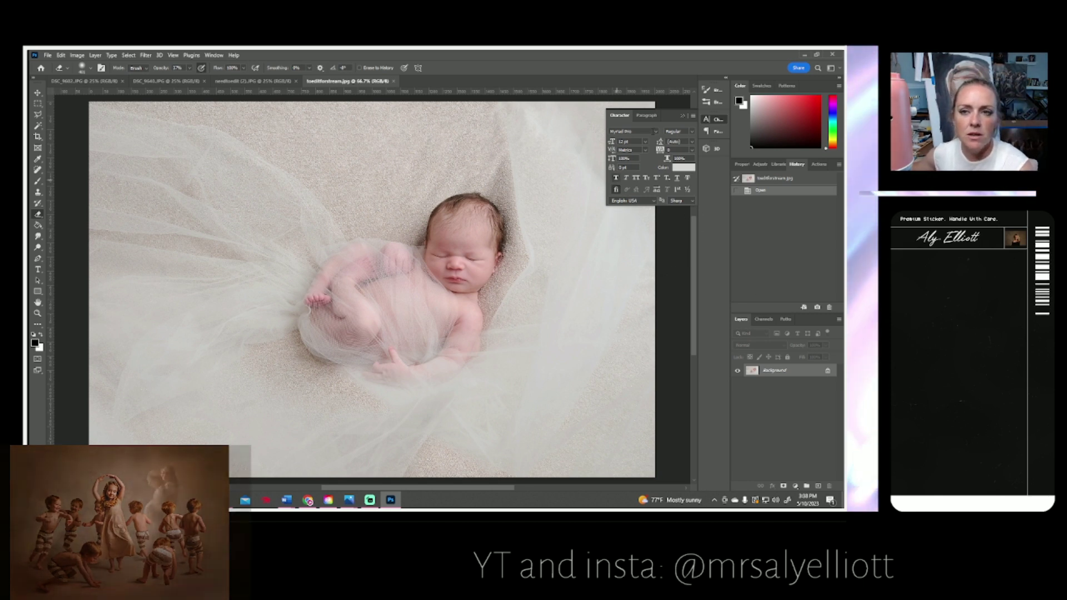
- Close the floating Character panel and review the open portrait photos, from the newborn to the woman standing in a pink dress
click(684, 115)
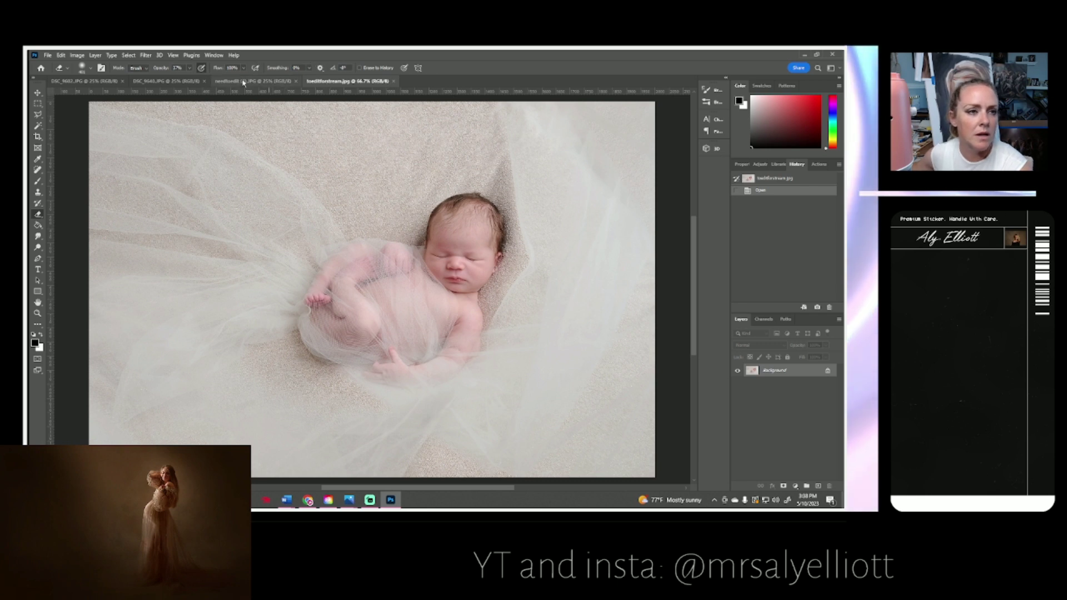
click(243, 81)
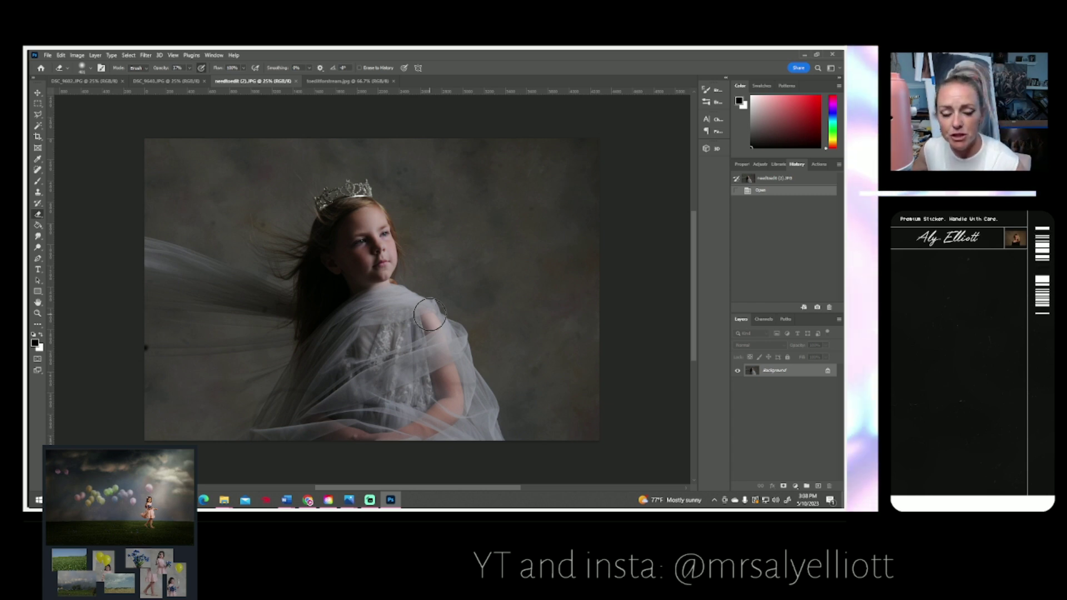
click(164, 82)
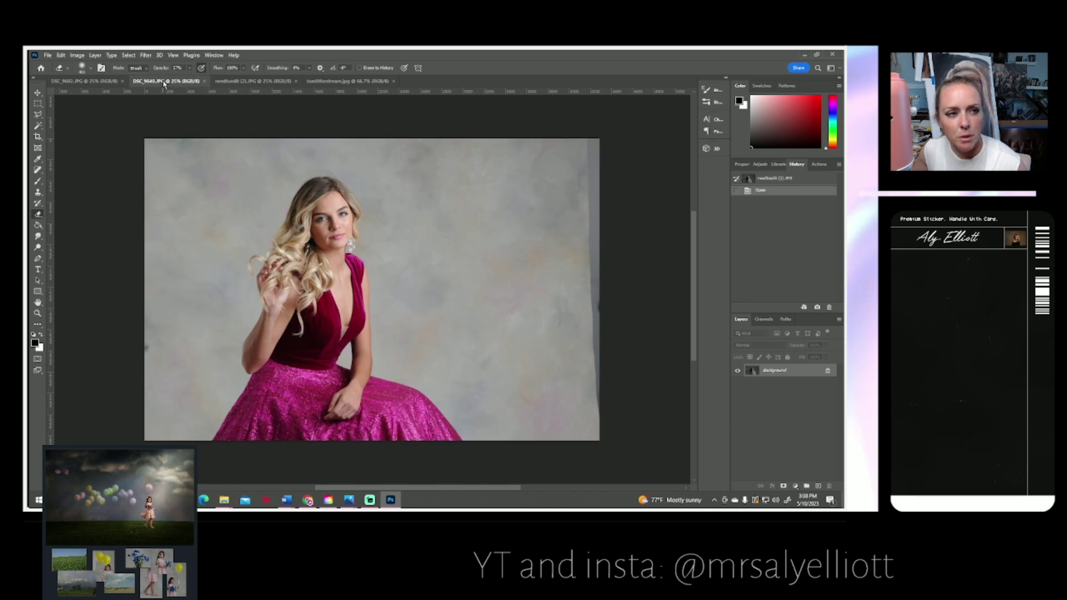
click(93, 84)
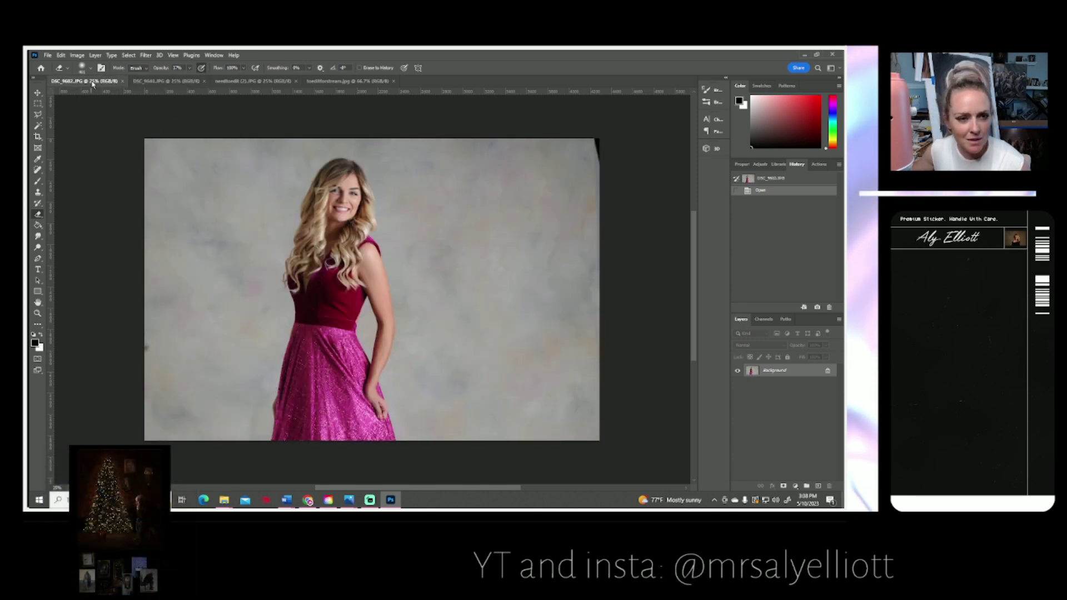
- Lasso the head and surrounding hair of the woman in the seated portrait, extend the selection, and copy it
click(172, 83)
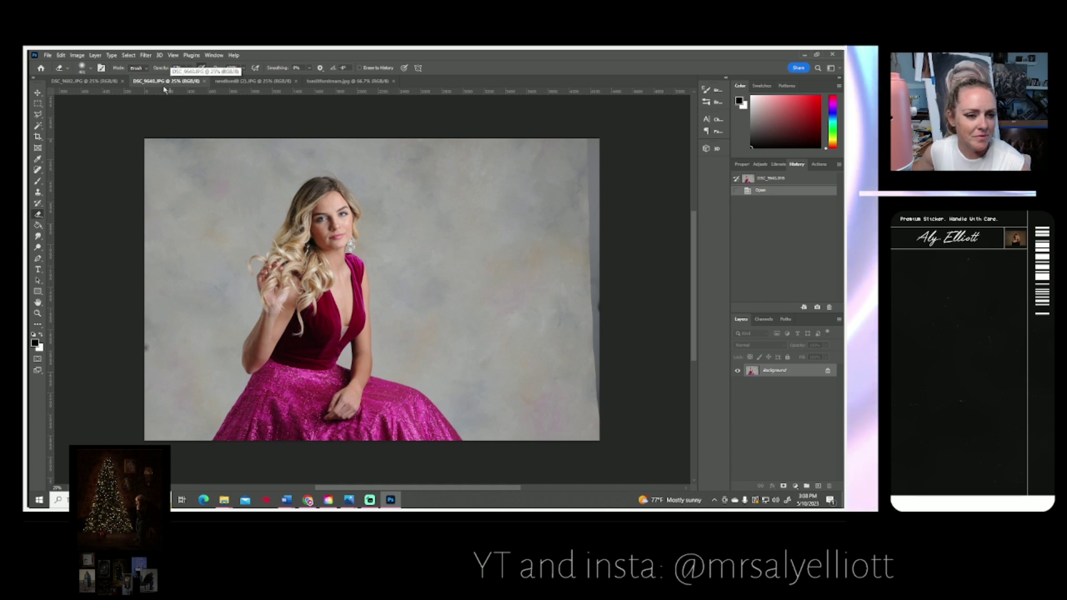
click(38, 114)
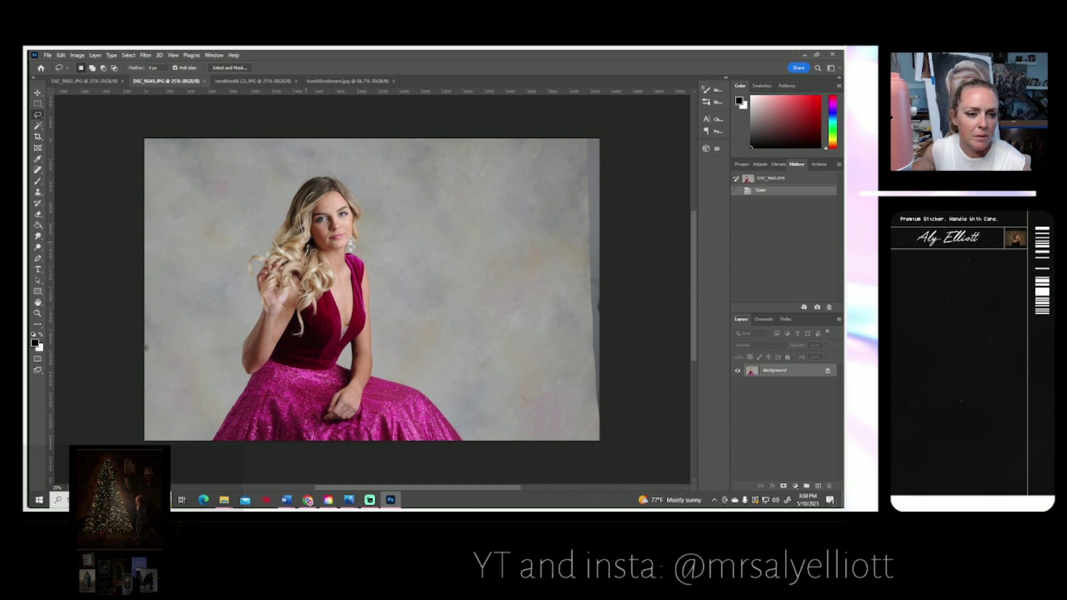
mouse_move(348, 263)
mouse_down()
mouse_move(356, 200)
mouse_move(343, 191)
mouse_move(305, 214)
mouse_up()
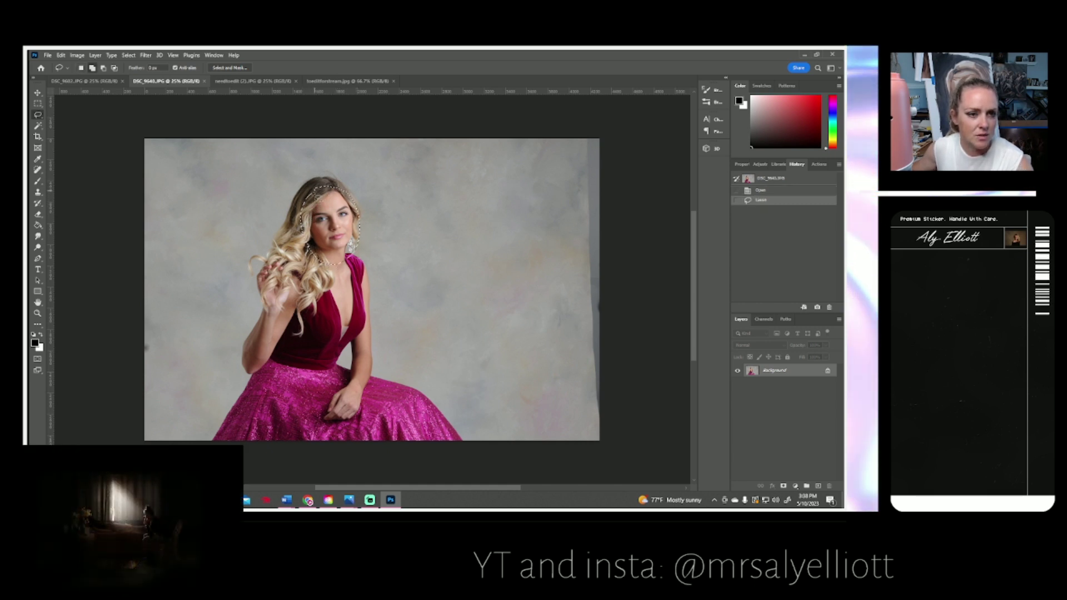
mouse_move(310, 273)
mouse_down()
mouse_move(346, 244)
mouse_move(303, 192)
mouse_up()
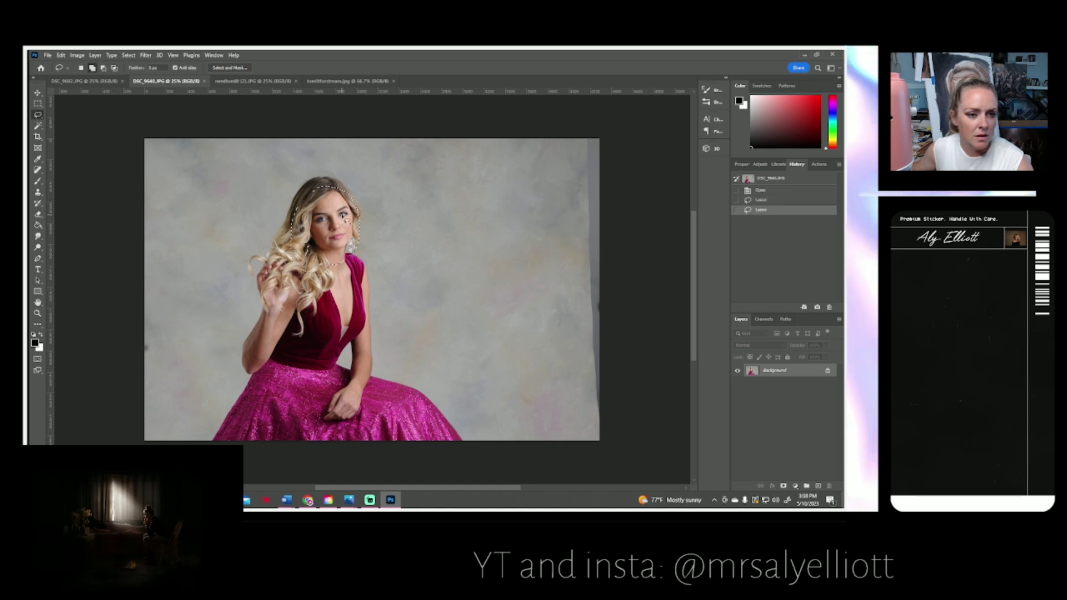
key(alt+Tab)
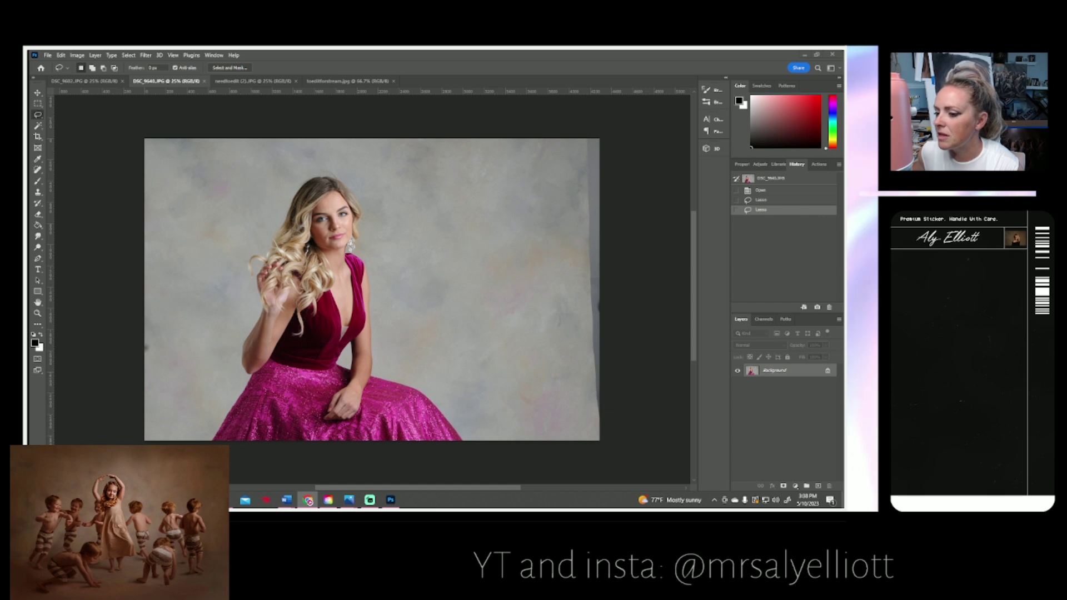
key(alt+Tab)
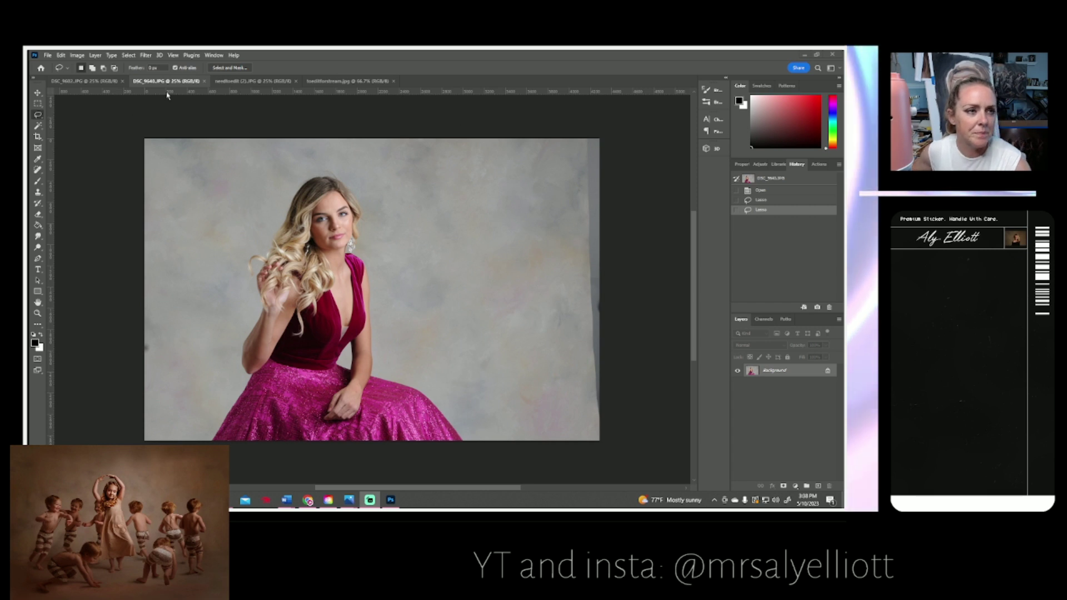
key(alt+Tab)
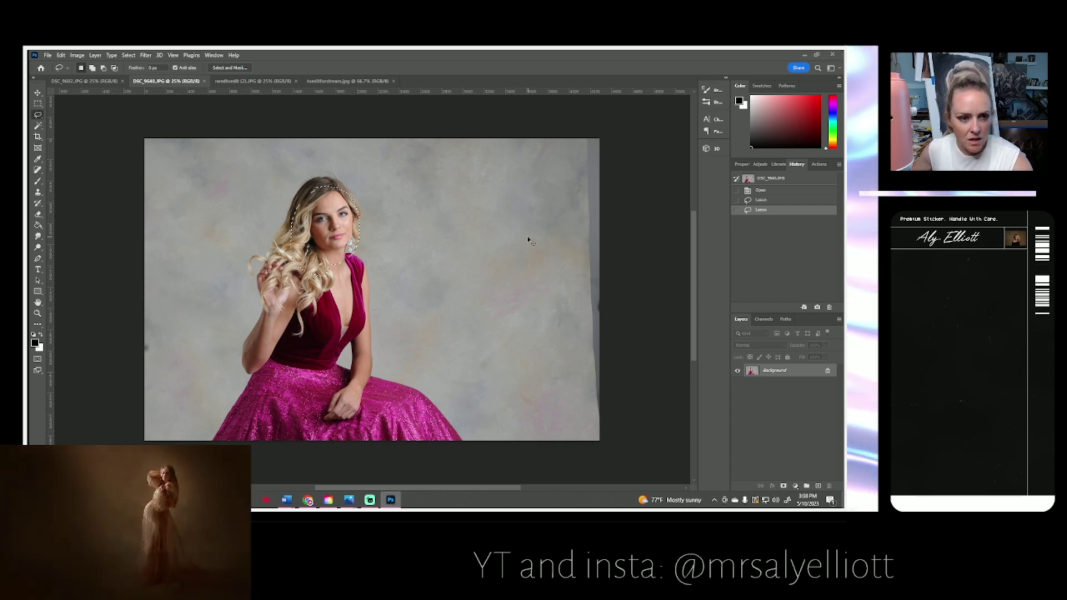
- Paste the copied head as a new layer into the photo of the woman standing in the pink dress
click(254, 83)
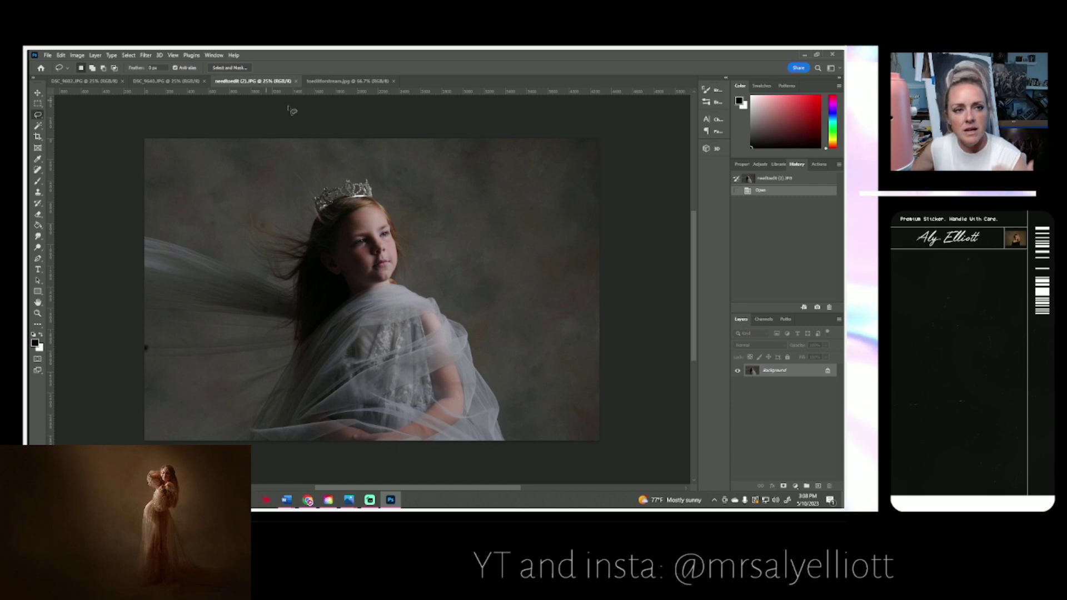
click(357, 84)
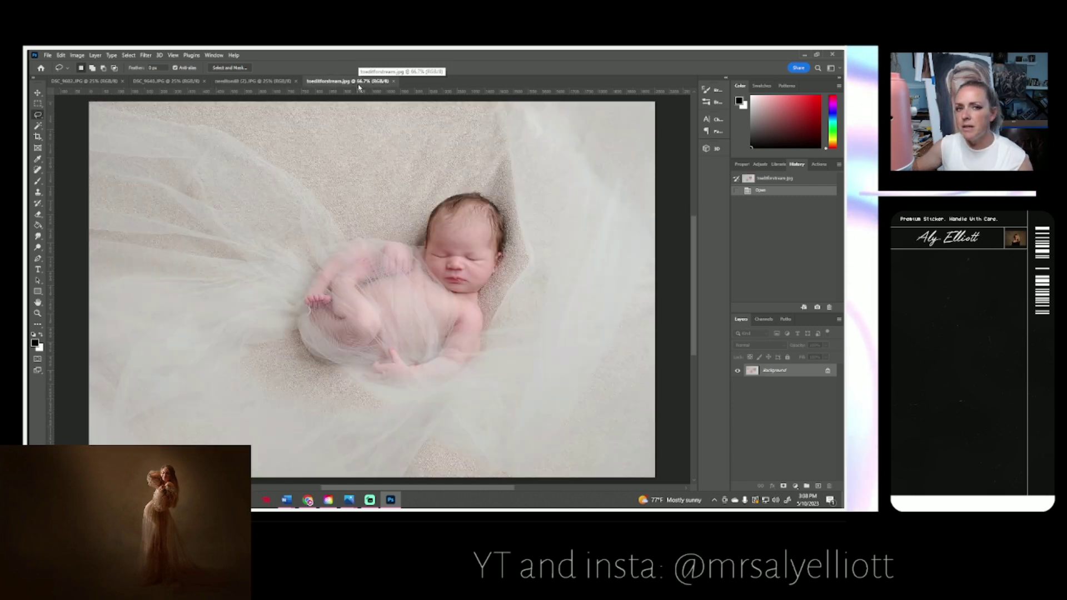
click(105, 82)
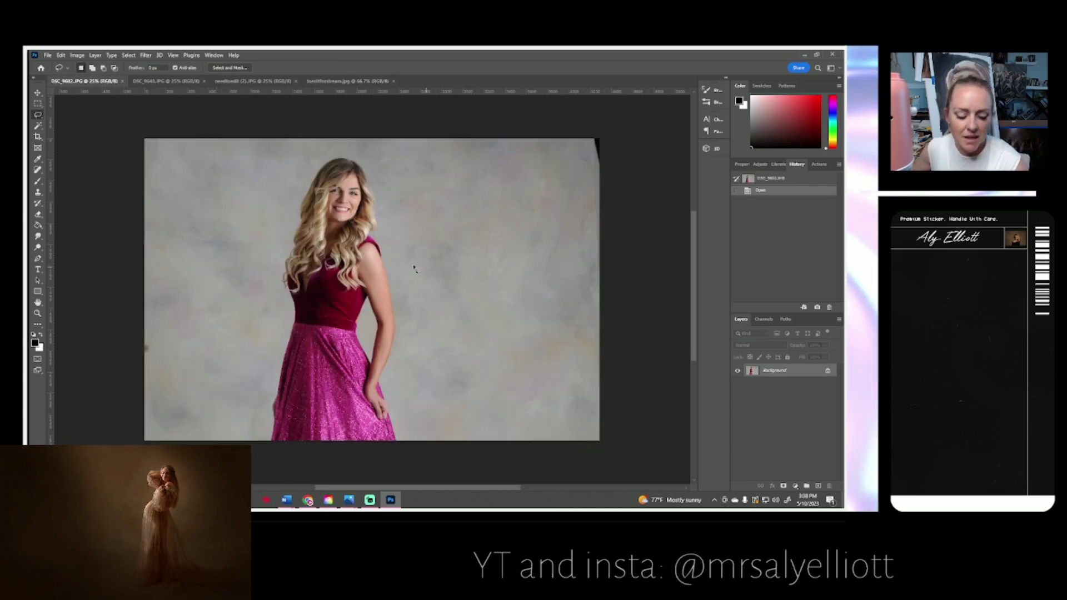
key(ctrl+v)
key(ctrl+t)
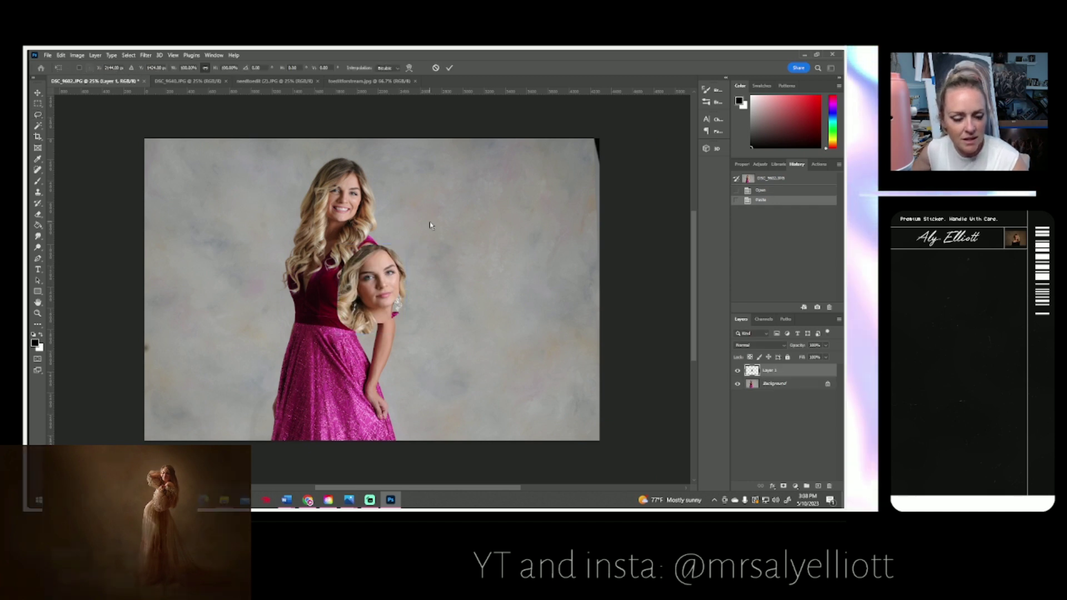
- Scale the pasted head down toward the standing woman's head size and rotate it slightly clockwise with Free Transform
key(Return)
key(l)
key(ctrl+t)
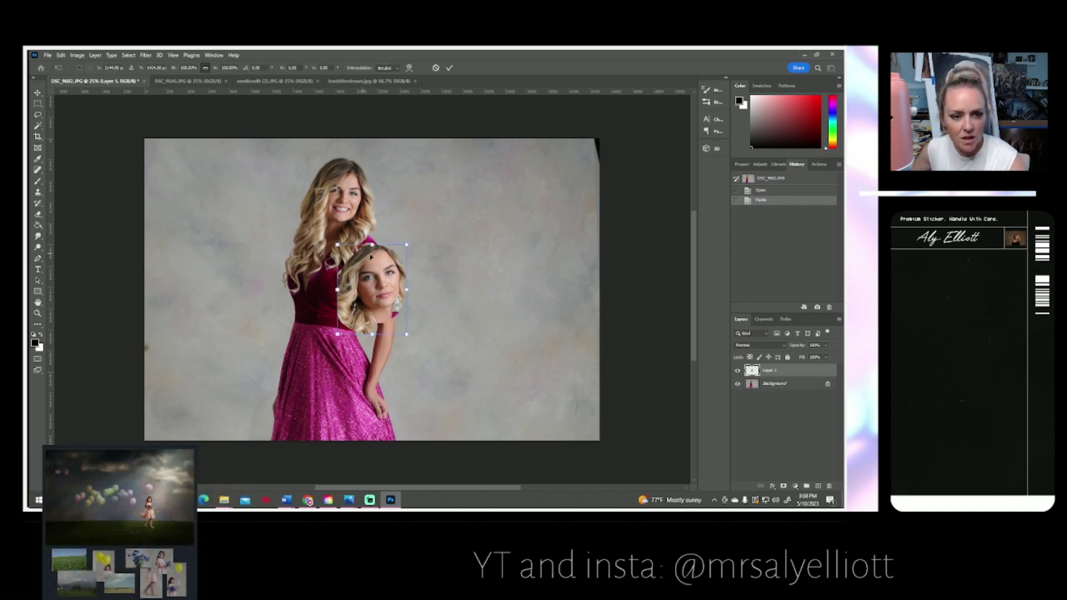
drag(417, 242, 442, 260)
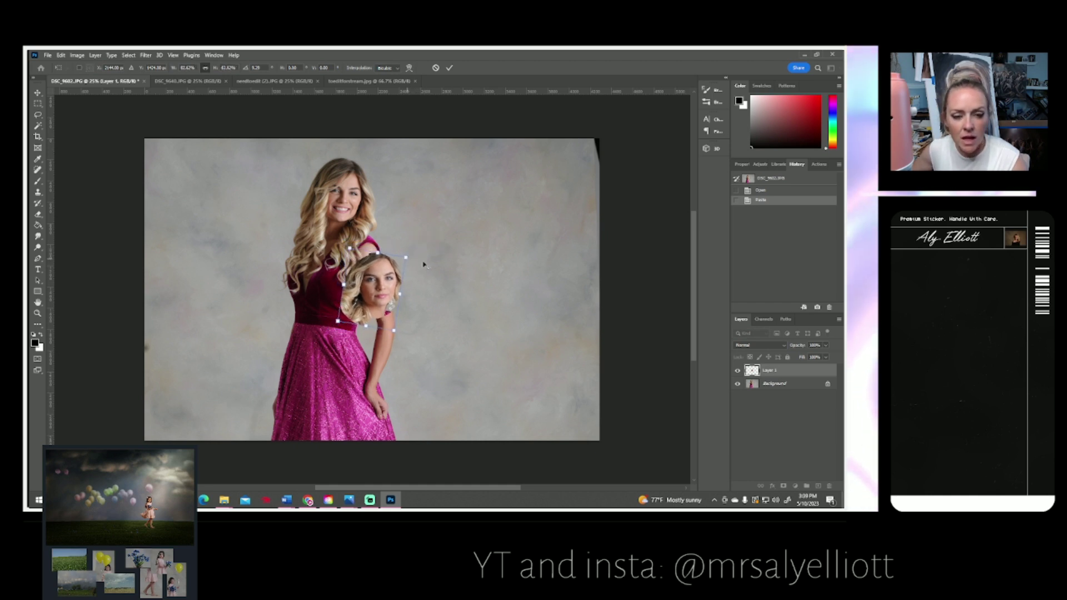
key(Return)
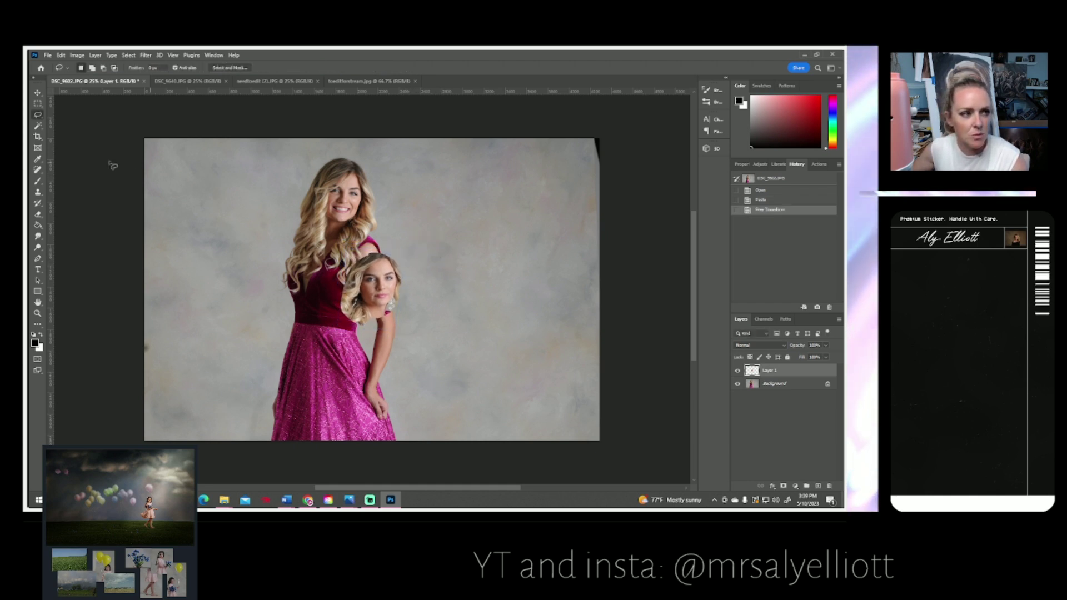
- Move the pasted head over the standing woman's face and adjust its placement with Free Transform
click(38, 93)
drag(368, 311, 334, 242)
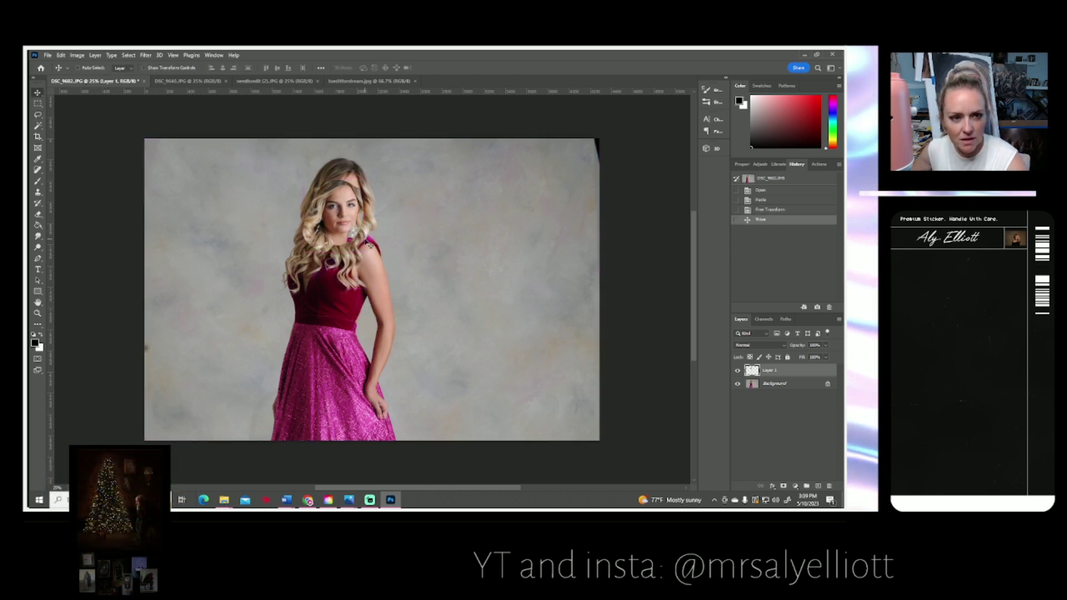
key(ctrl+t)
drag(379, 210, 336, 215)
key(Return)
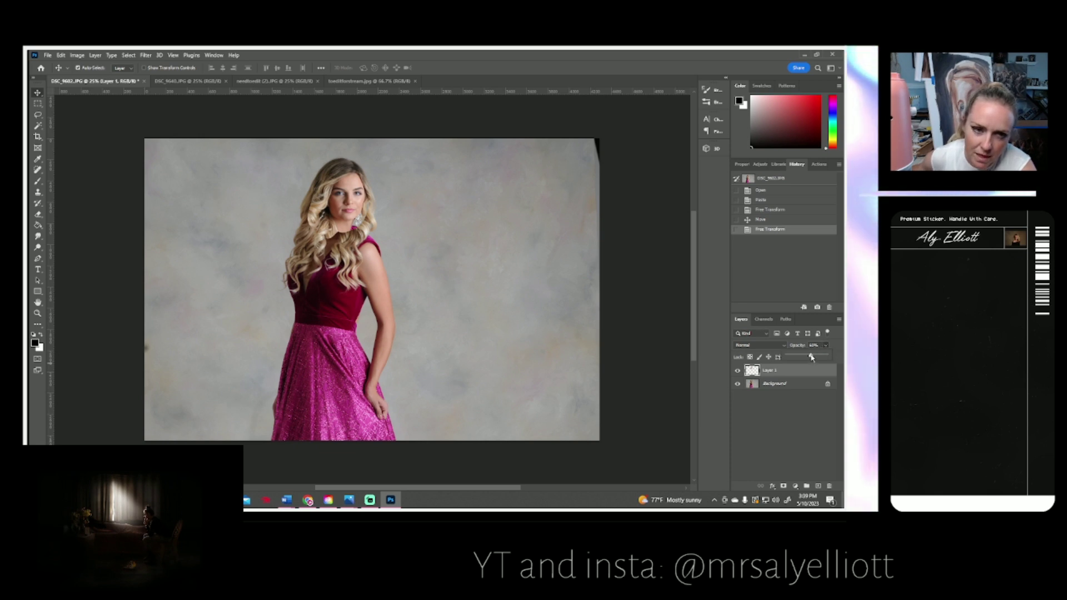
- Lower the pasted head layer's opacity to 60% and transform it to align its features with the face underneath
click(811, 356)
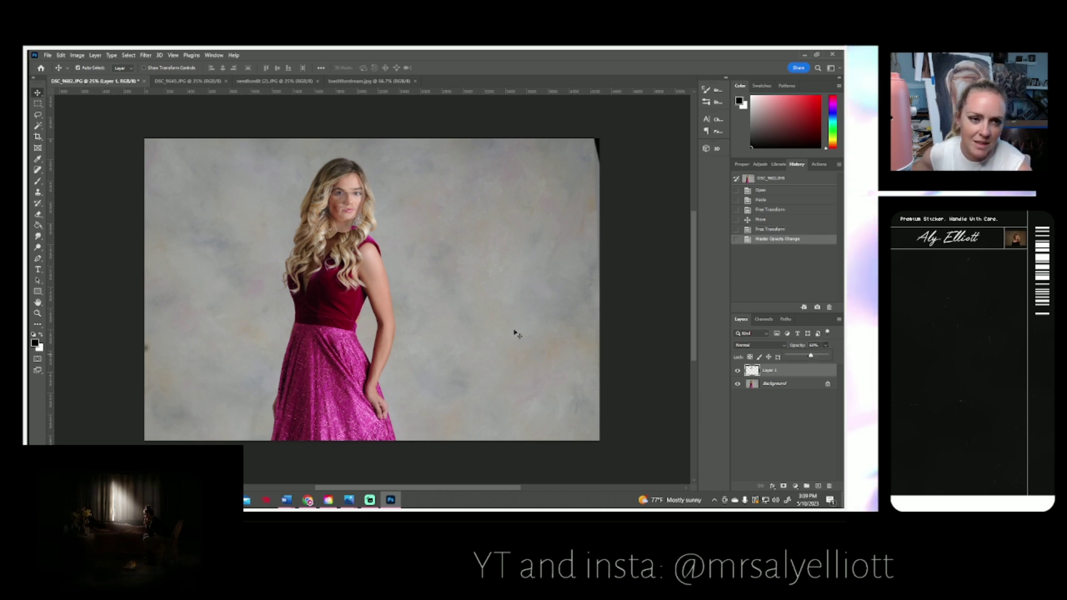
click(37, 313)
click(345, 222)
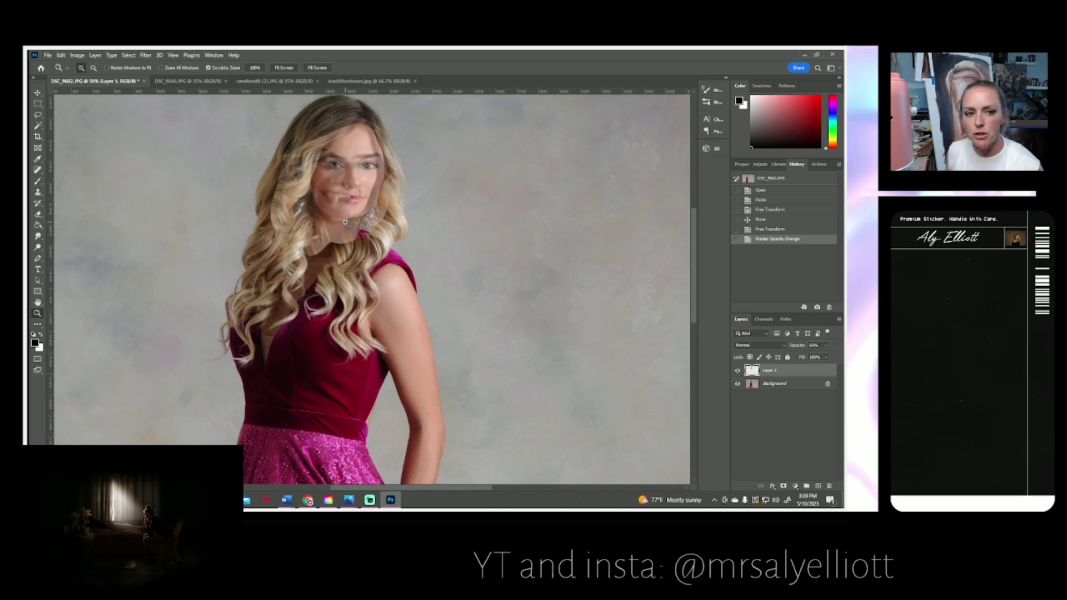
scroll(346, 222, up, 3)
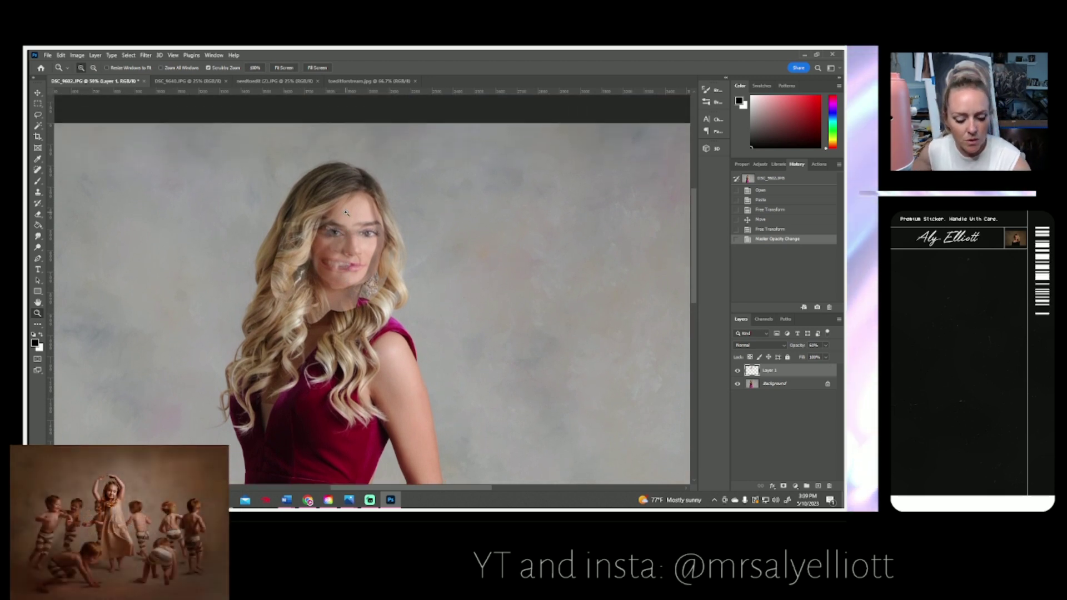
key(ctrl+t)
mouse_move(383, 277)
mouse_down()
mouse_move(410, 257)
mouse_move(361, 280)
mouse_move(401, 255)
mouse_move(362, 269)
mouse_move(417, 271)
mouse_move(370, 278)
mouse_up()
drag(268, 173, 267, 172)
drag(315, 253, 319, 257)
key(Return)
key(z)
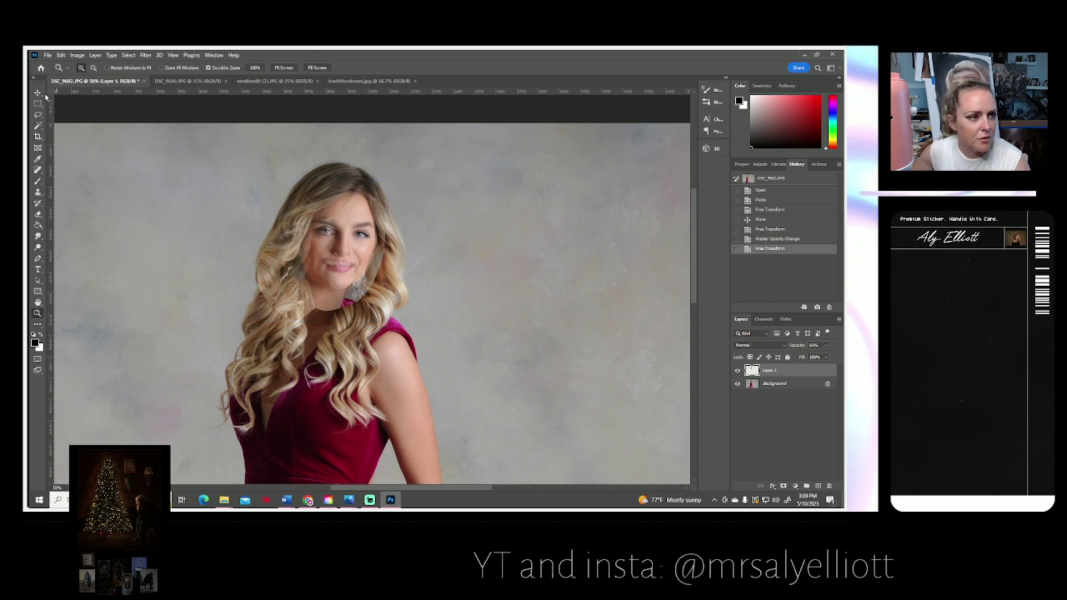
- Rotate the semi-transparent head slightly clockwise and enlarge it slightly to match the face below
key(v)
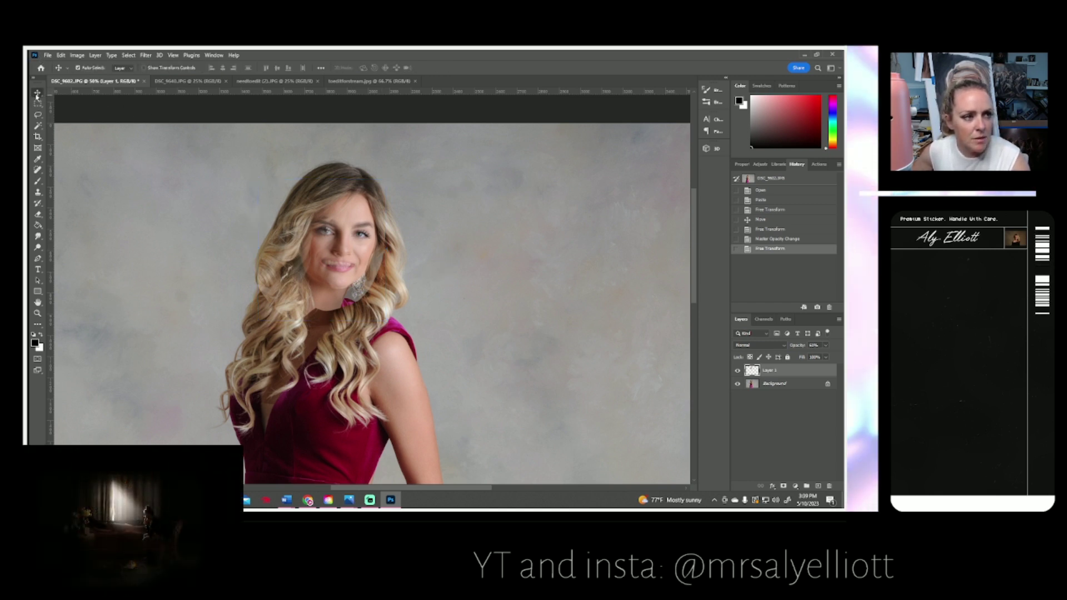
key(ctrl+t)
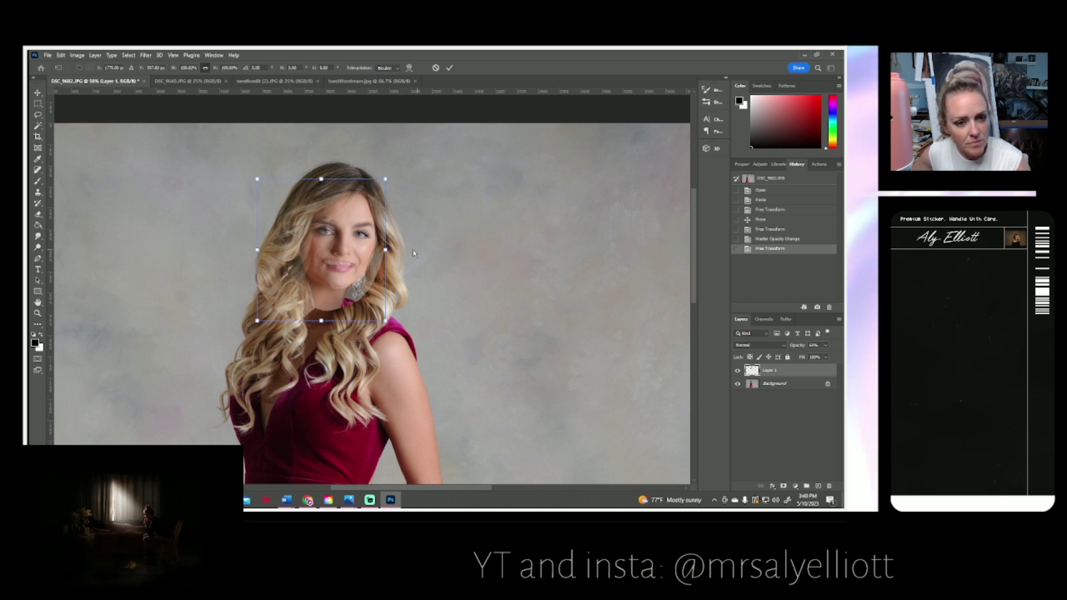
drag(402, 249, 401, 253)
key(shift+Up)
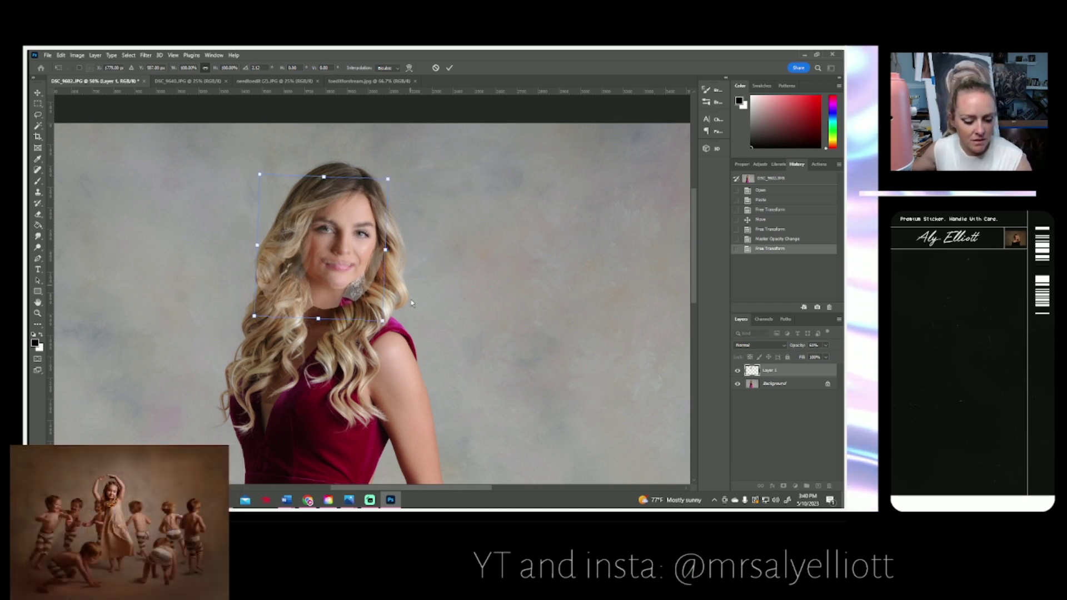
drag(382, 320, 386, 322)
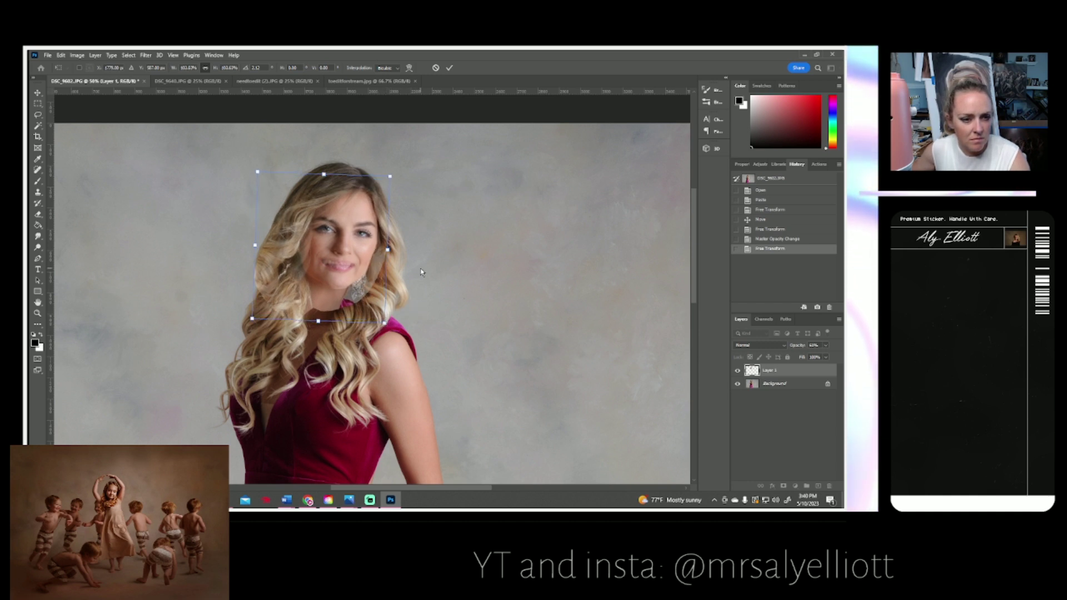
key(Return)
- Fine-tune the pasted head's rotation slightly clockwise and restore its layer opacity to 100%
key(ctrl+t)
drag(408, 251, 409, 254)
drag(409, 252, 408, 253)
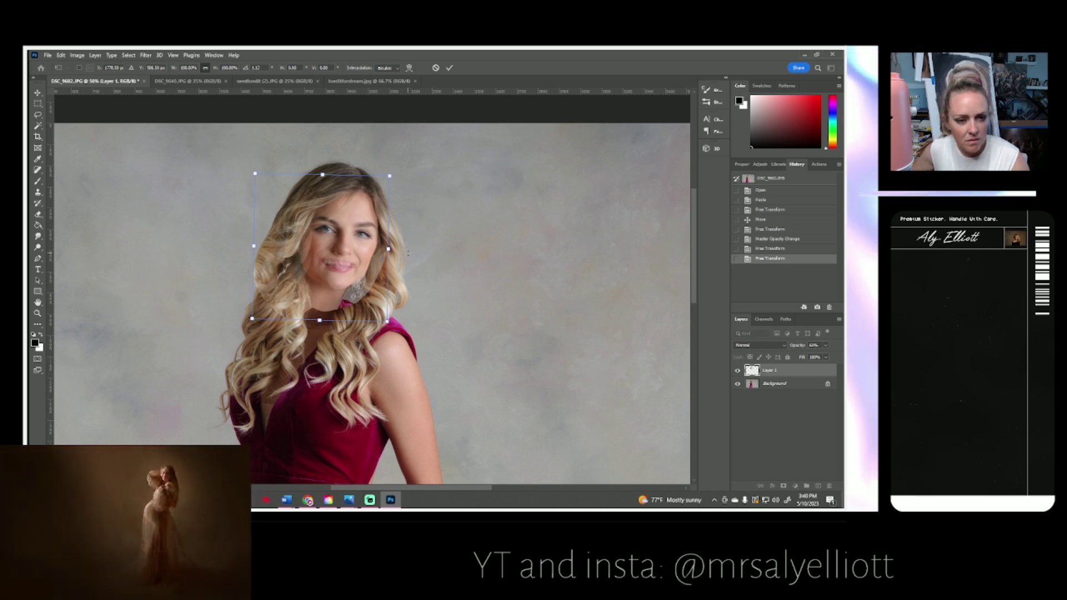
key(Return)
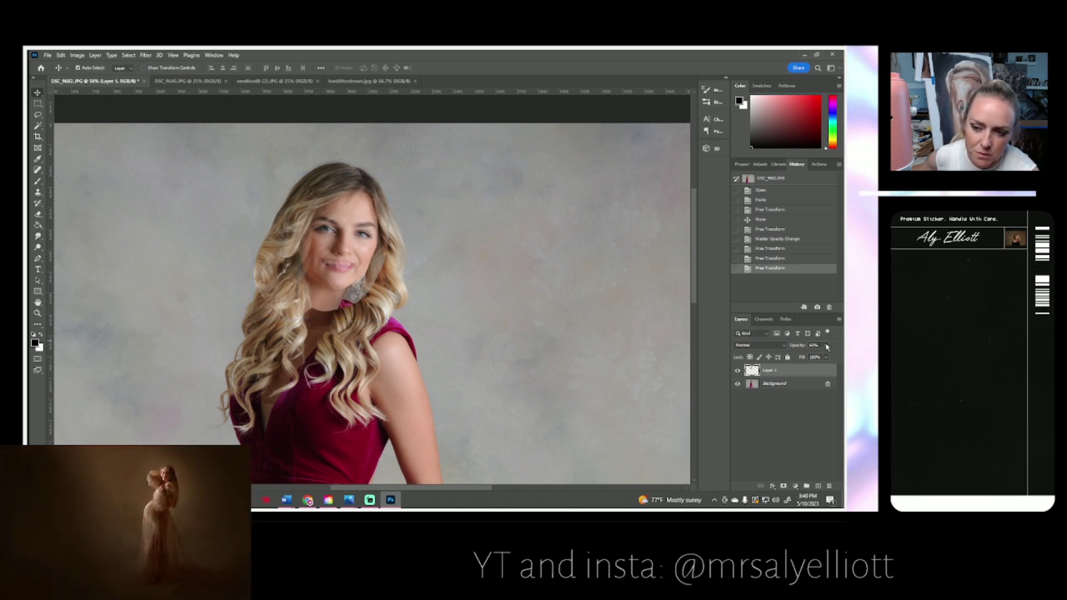
drag(838, 358, 841, 357)
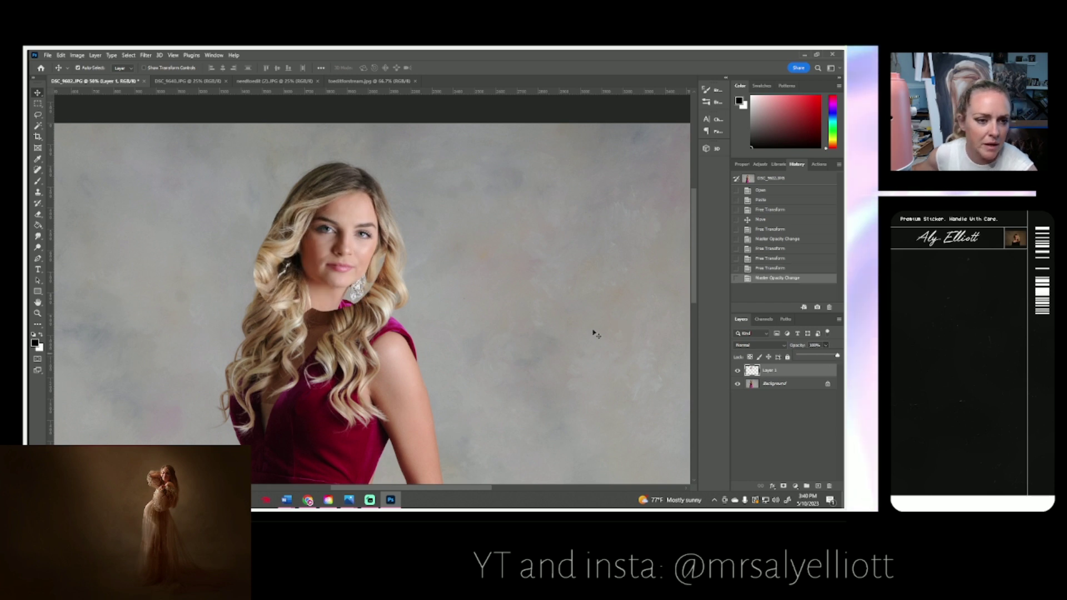
- Set the Eraser to a small soft round brush at 100% opacity and erase the pasted head's hair edge beside the viewer's-left cheek
click(38, 214)
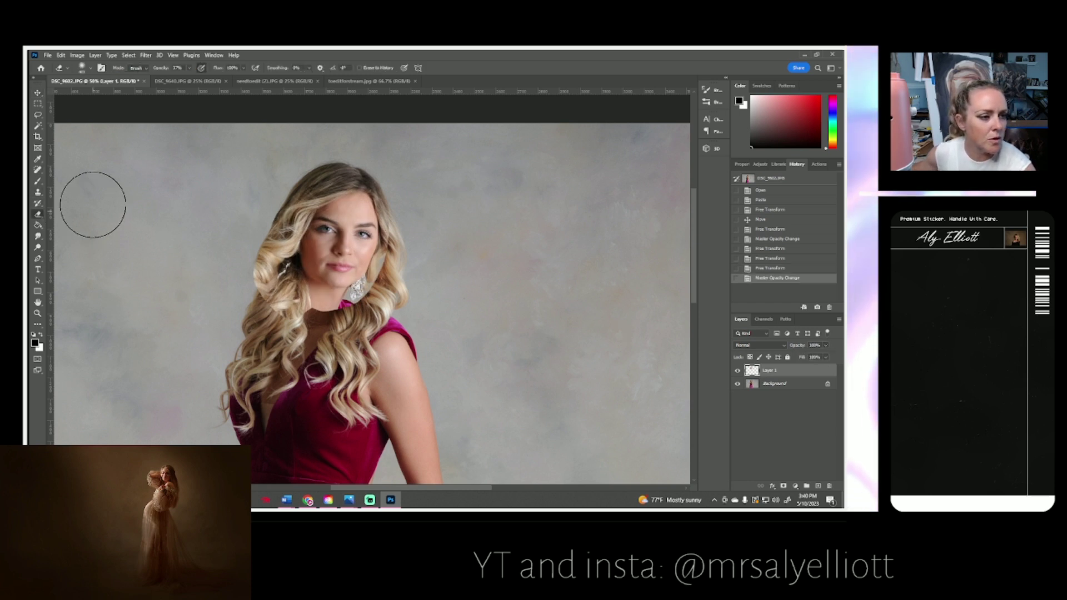
click(90, 68)
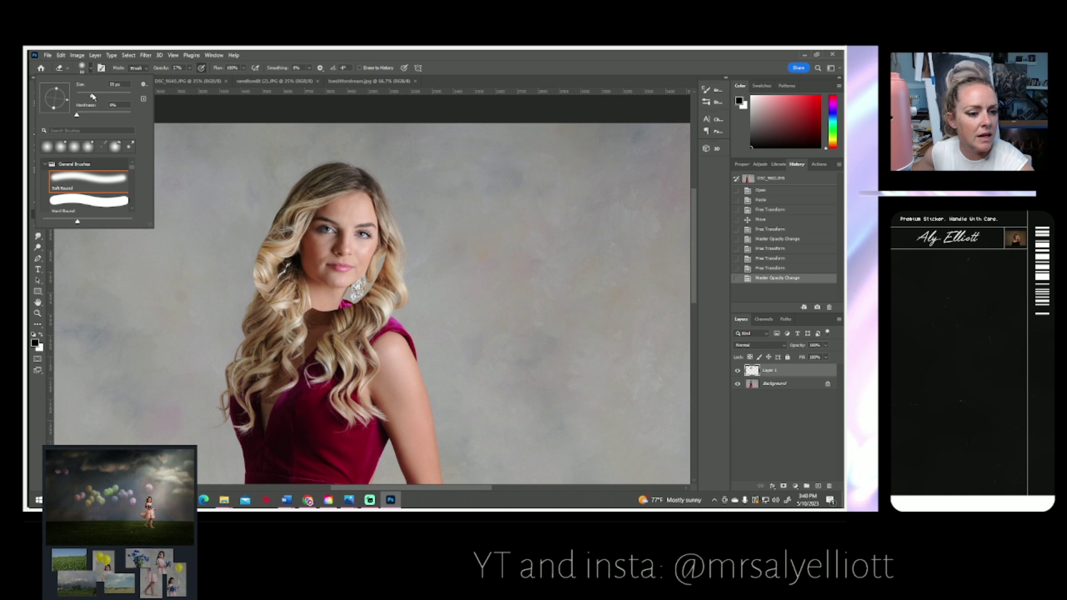
click(287, 267)
mouse_move(287, 267)
mouse_down()
mouse_move(275, 276)
mouse_move(284, 268)
mouse_up()
click(190, 68)
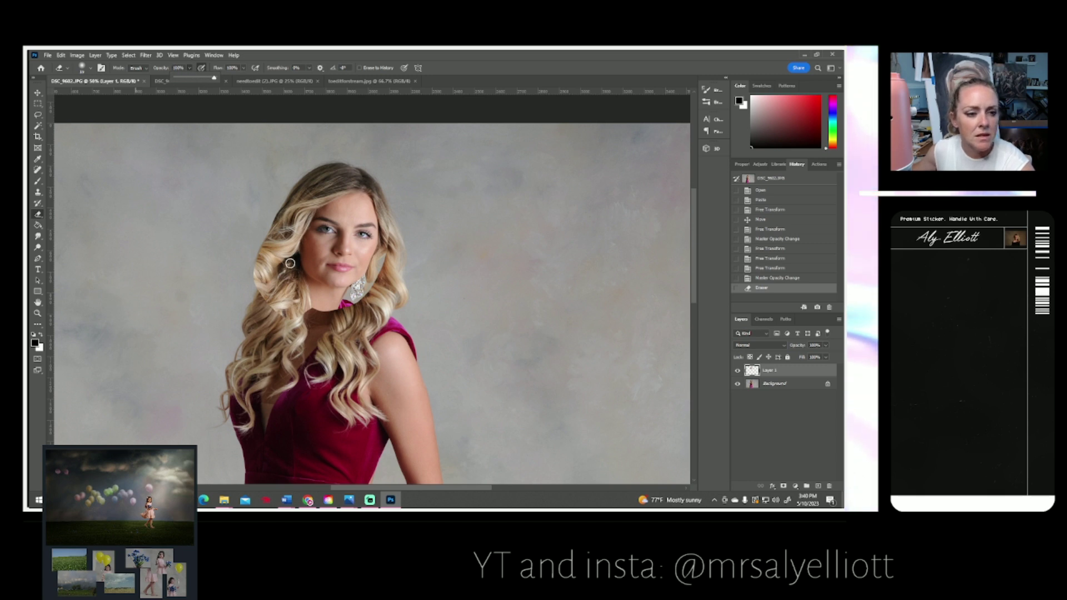
click(290, 264)
mouse_move(286, 265)
mouse_down()
mouse_move(278, 279)
mouse_move(286, 272)
mouse_up()
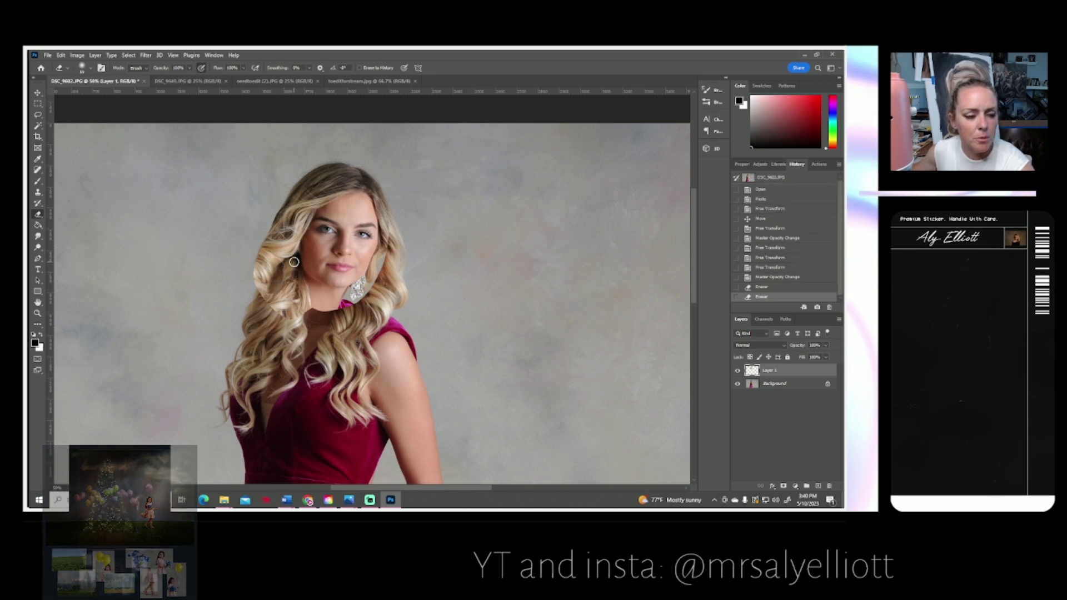
- Erase the pasted layer's dark neckline, most of the earring and the overlapping outer curls, comparing the result with the layer hidden and shown
drag(315, 317, 318, 316)
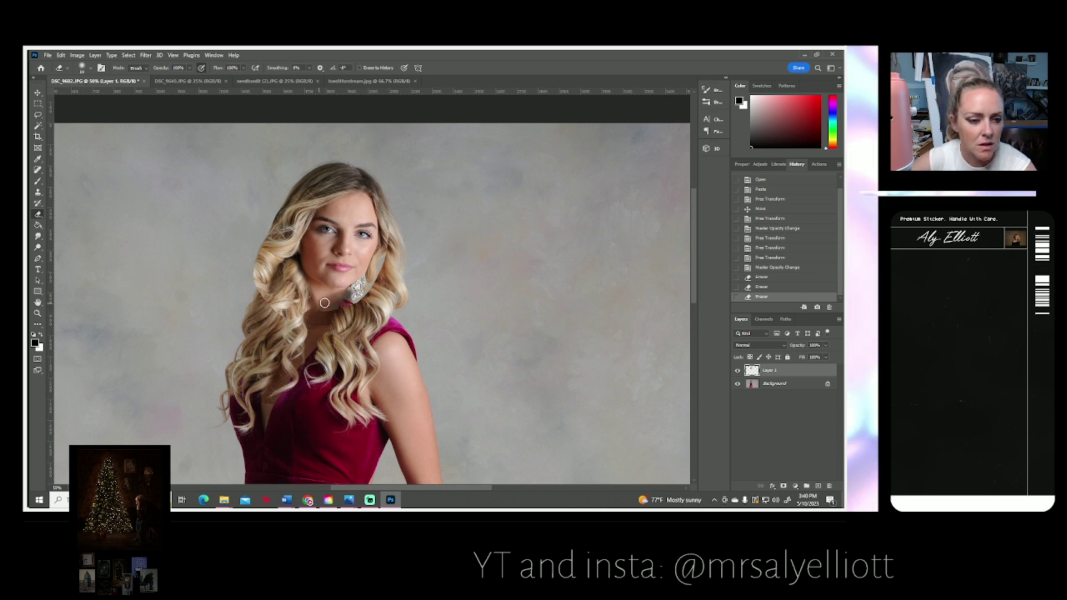
mouse_move(311, 293)
mouse_down()
mouse_move(372, 287)
mouse_move(341, 314)
mouse_move(317, 307)
mouse_move(269, 321)
mouse_move(303, 317)
mouse_move(268, 314)
mouse_move(291, 304)
mouse_move(241, 309)
mouse_move(293, 299)
mouse_move(244, 286)
mouse_up()
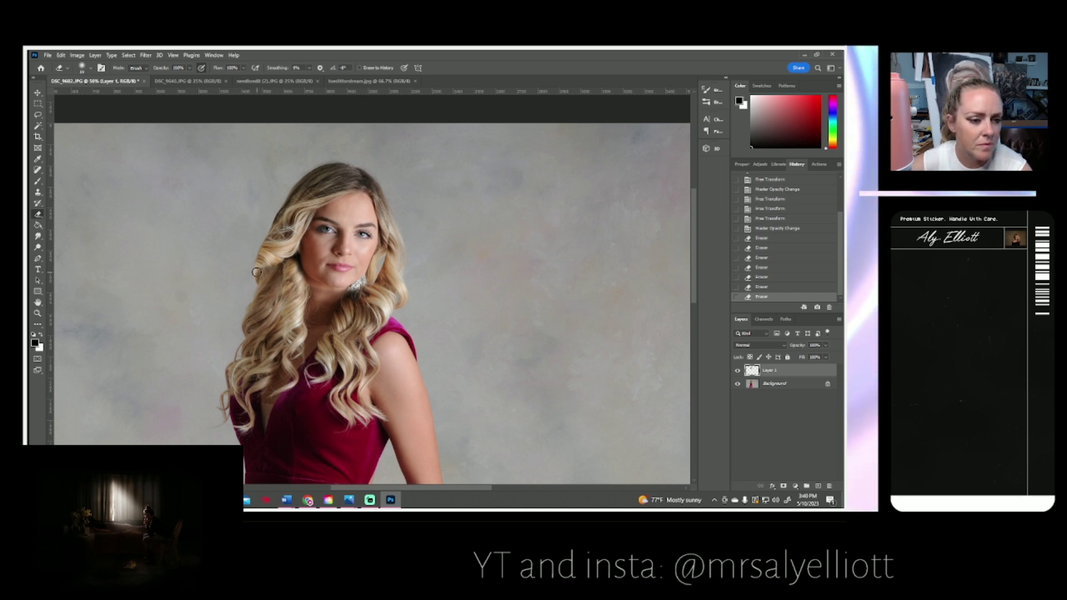
mouse_move(253, 280)
mouse_down()
mouse_move(250, 268)
mouse_move(276, 262)
mouse_move(247, 254)
mouse_move(294, 259)
mouse_move(267, 235)
mouse_up()
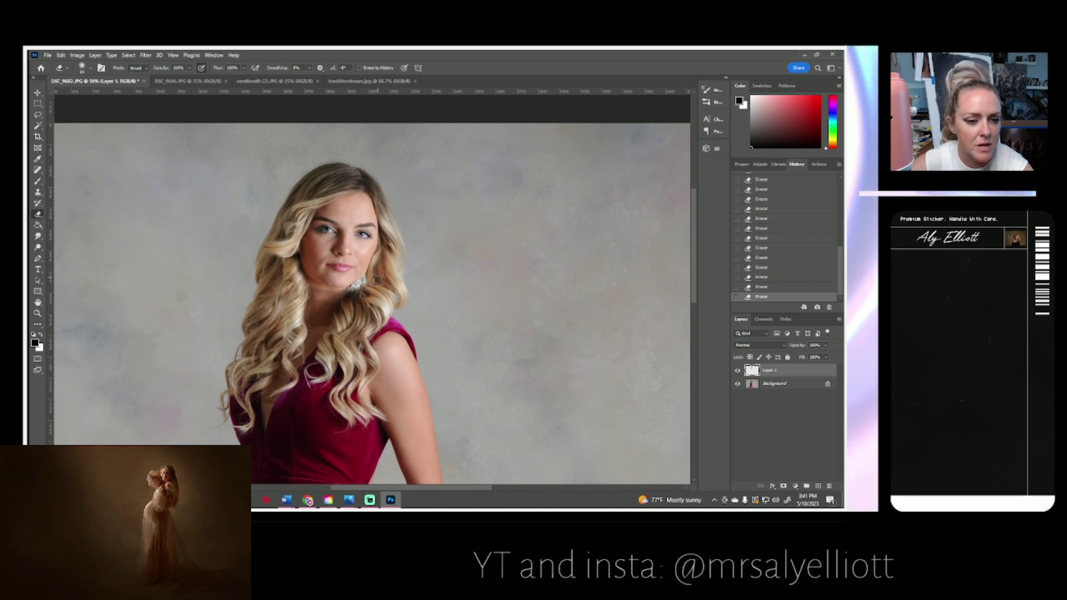
click(738, 371)
click(739, 371)
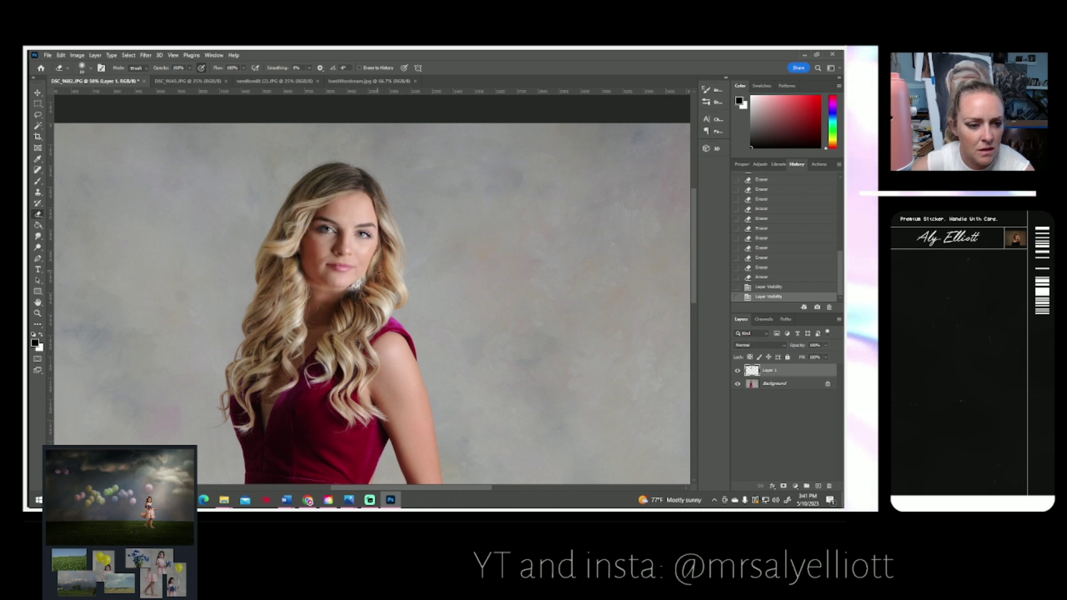
- Erase the remaining earring and edge pixels along the jaw of the pasted head, and check against the original face
mouse_move(375, 258)
mouse_down()
mouse_move(348, 291)
mouse_move(360, 284)
mouse_move(299, 282)
mouse_up()
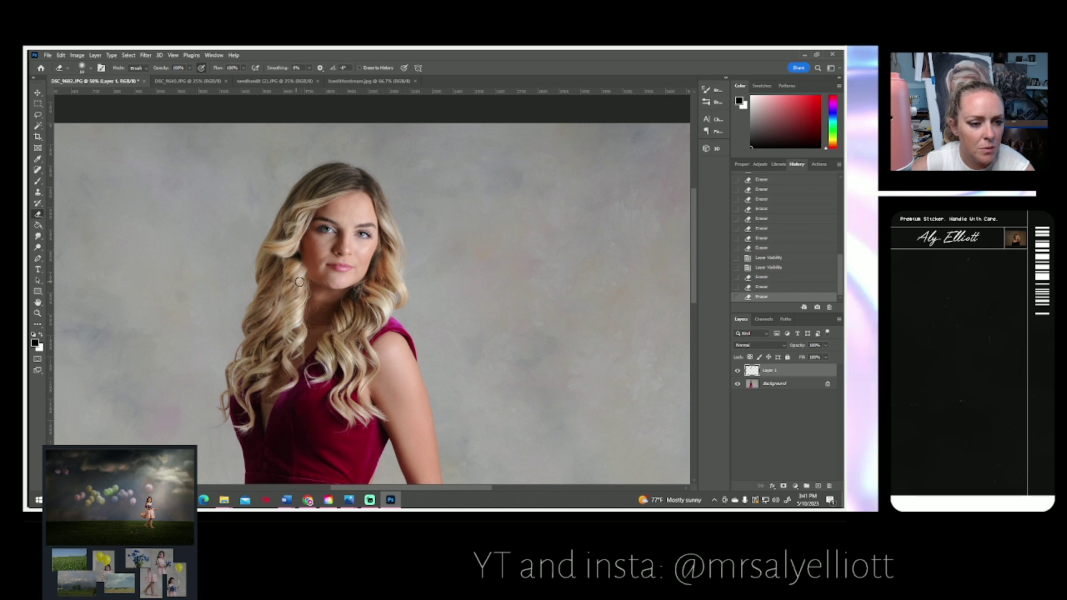
click(738, 371)
click(738, 370)
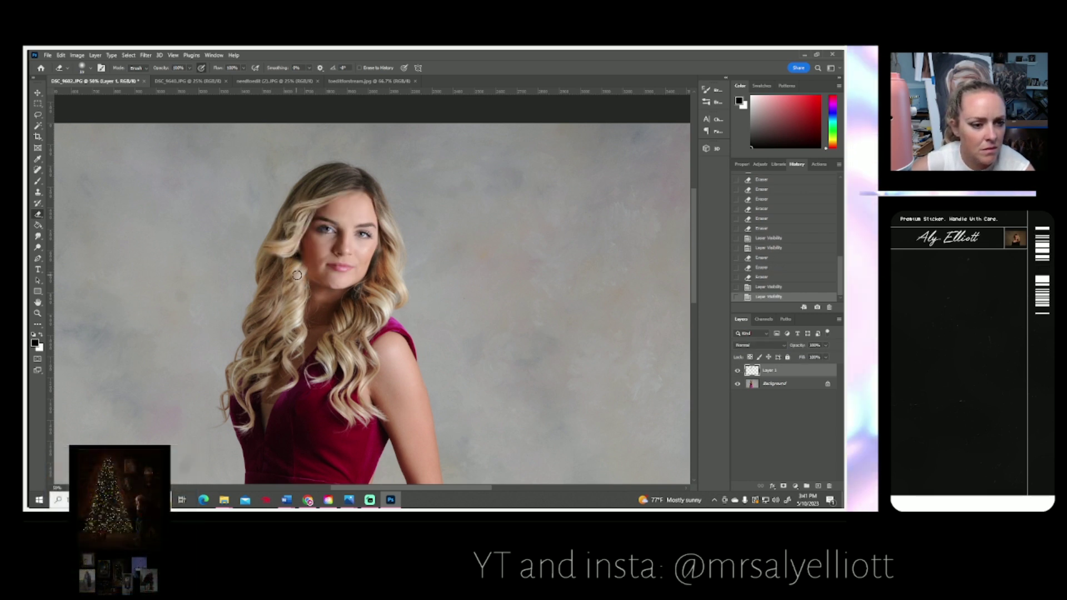
- Erase stray pasted hair beside the viewer's-left cheek and below the chin, toggling the head layer's visibility to compare
mouse_move(305, 267)
mouse_down()
mouse_move(308, 229)
mouse_move(299, 258)
mouse_up()
click(354, 294)
click(738, 371)
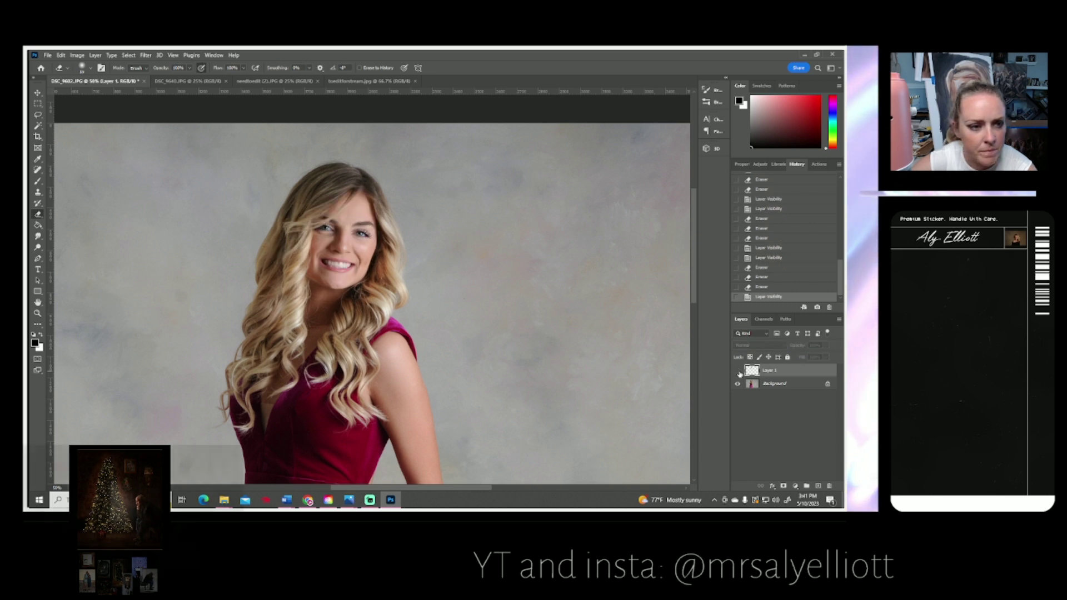
click(738, 371)
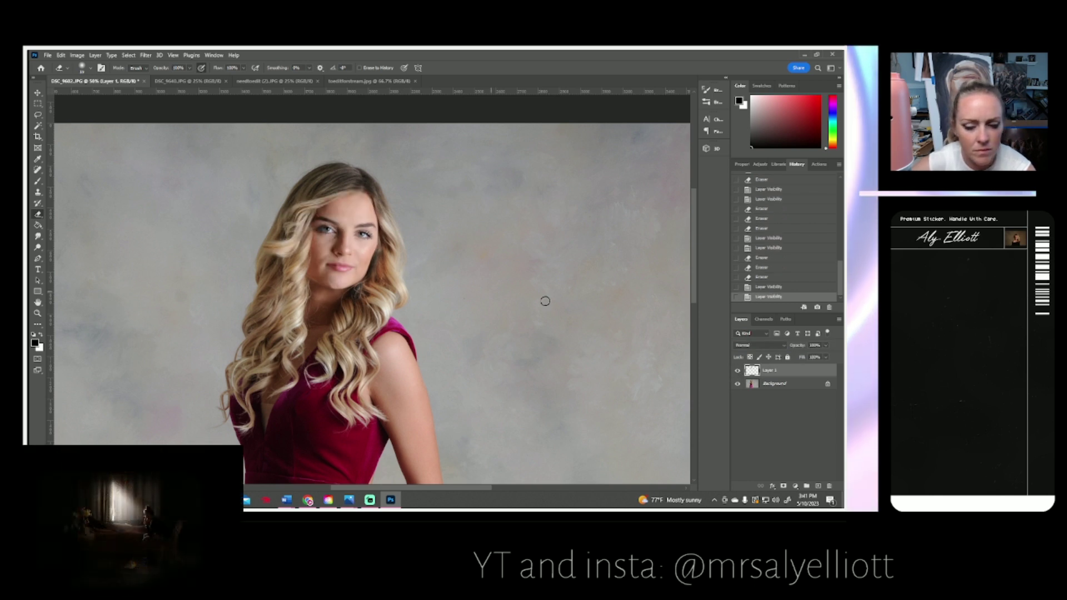
click(738, 371)
click(738, 371)
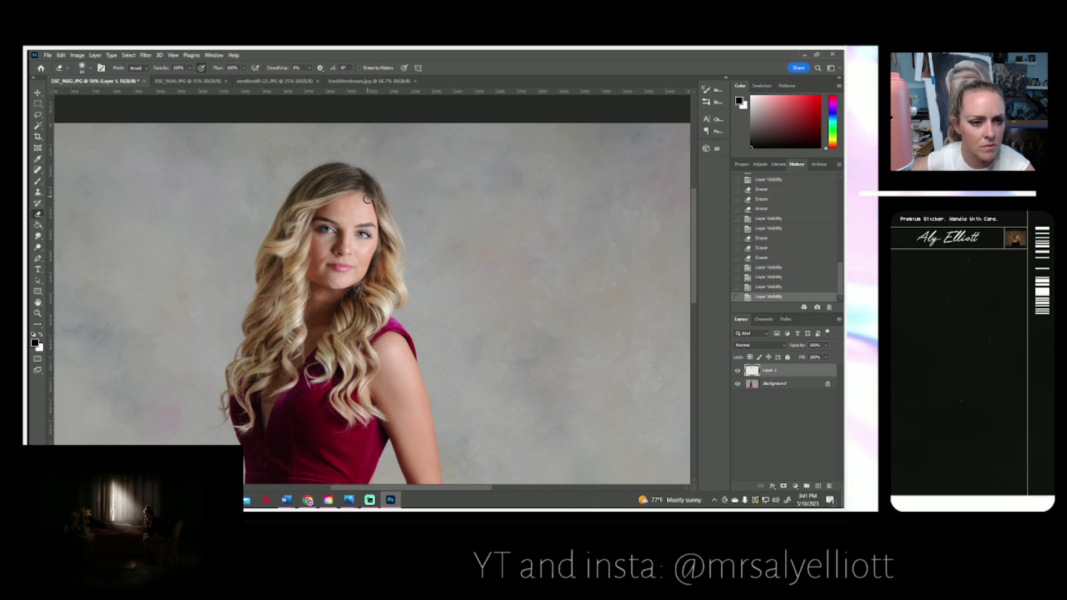
- Blend the pasted head's viewer's-right edge by erasing along the cheek and outer hair, comparing with the layer hidden and shown
drag(380, 223, 376, 259)
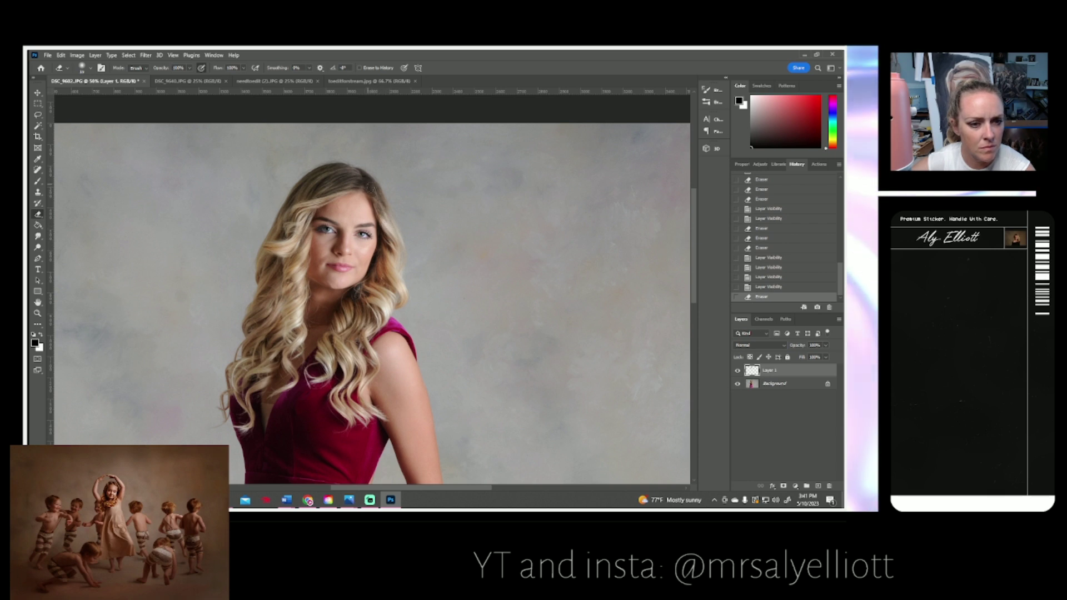
click(399, 241)
click(739, 371)
click(740, 371)
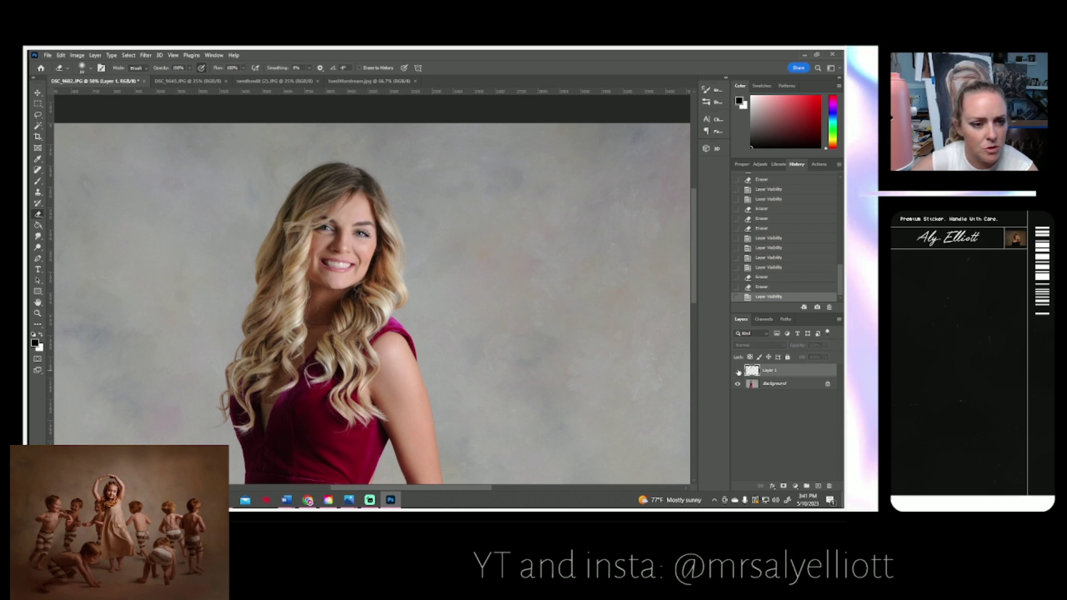
click(740, 371)
click(739, 371)
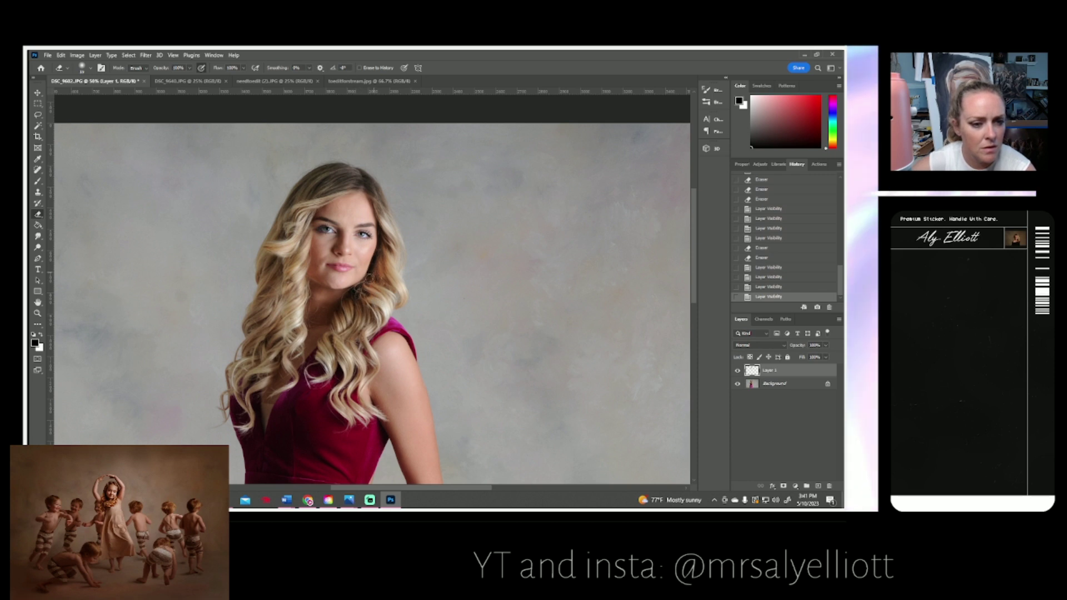
click(739, 370)
click(739, 371)
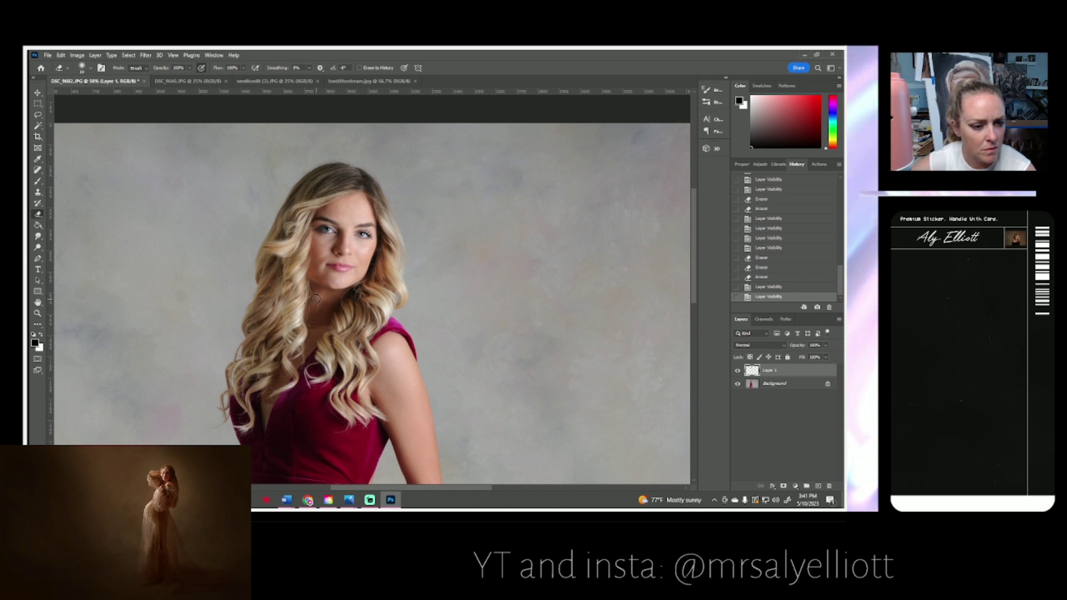
- Touch up the hair beside the neck with the Eraser and compare the pasted head with the original underneath
click(285, 291)
click(535, 371)
click(738, 371)
click(738, 371)
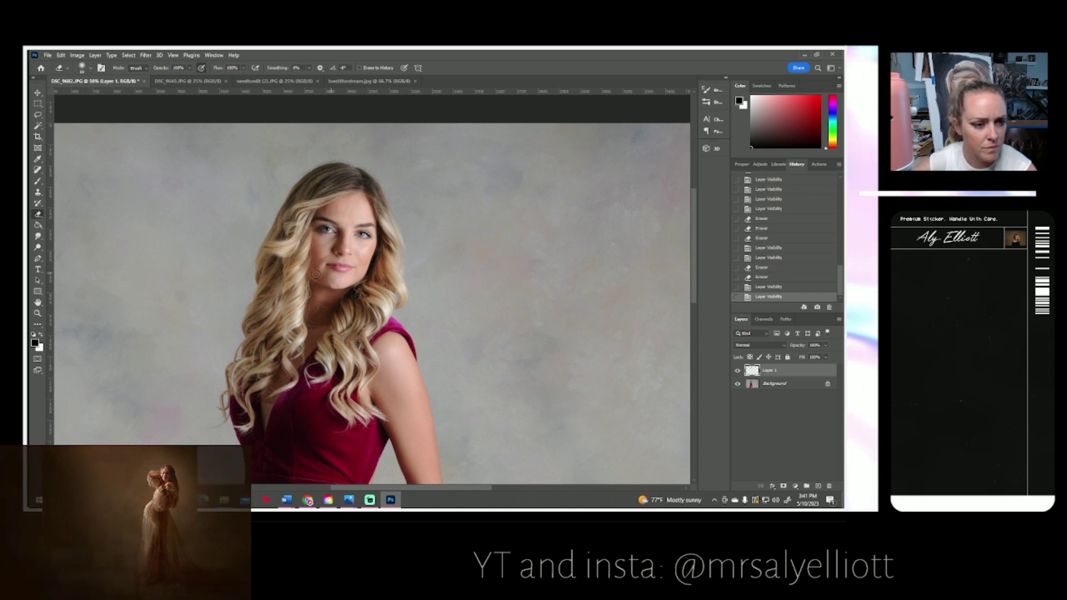
click(738, 370)
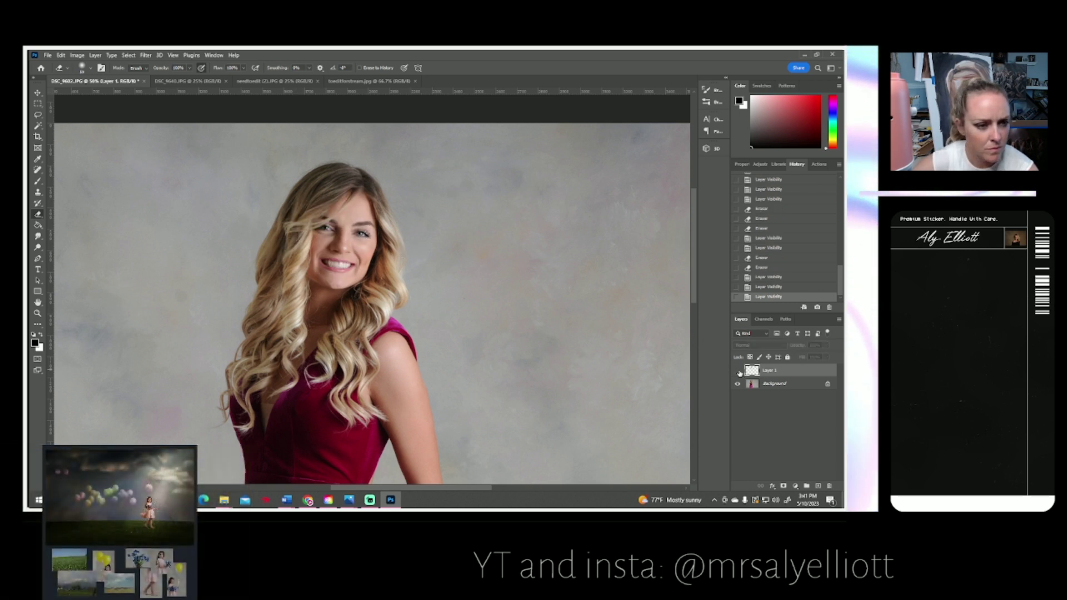
click(738, 370)
- Erase overlapping pasted curls on the viewer's-left side of the hair, toggling Layer 1's visibility to check the blend
drag(276, 272, 275, 238)
click(281, 240)
click(340, 262)
click(738, 371)
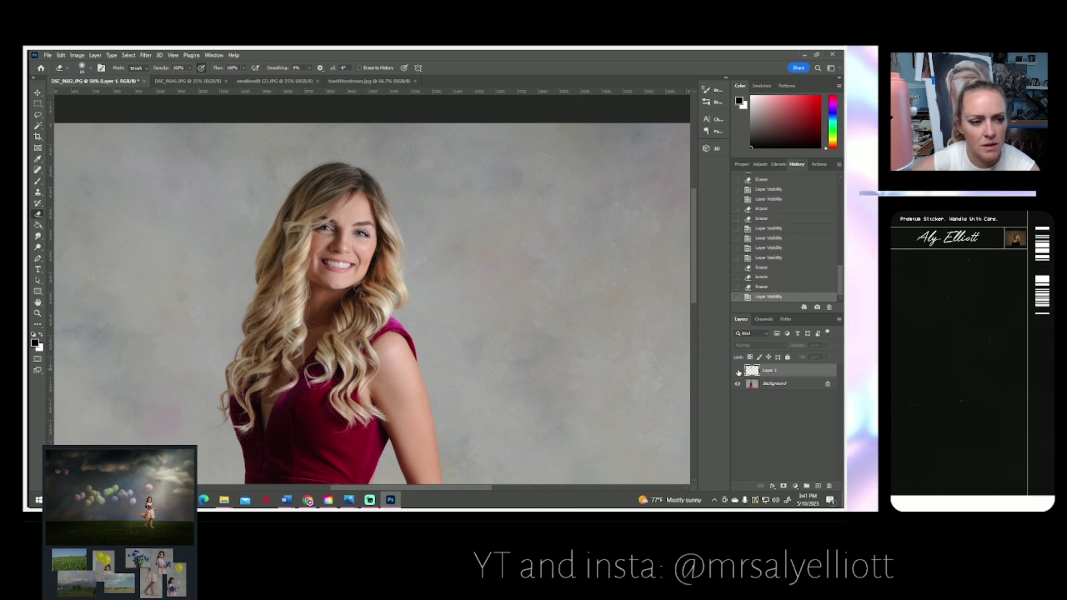
click(738, 371)
click(738, 371)
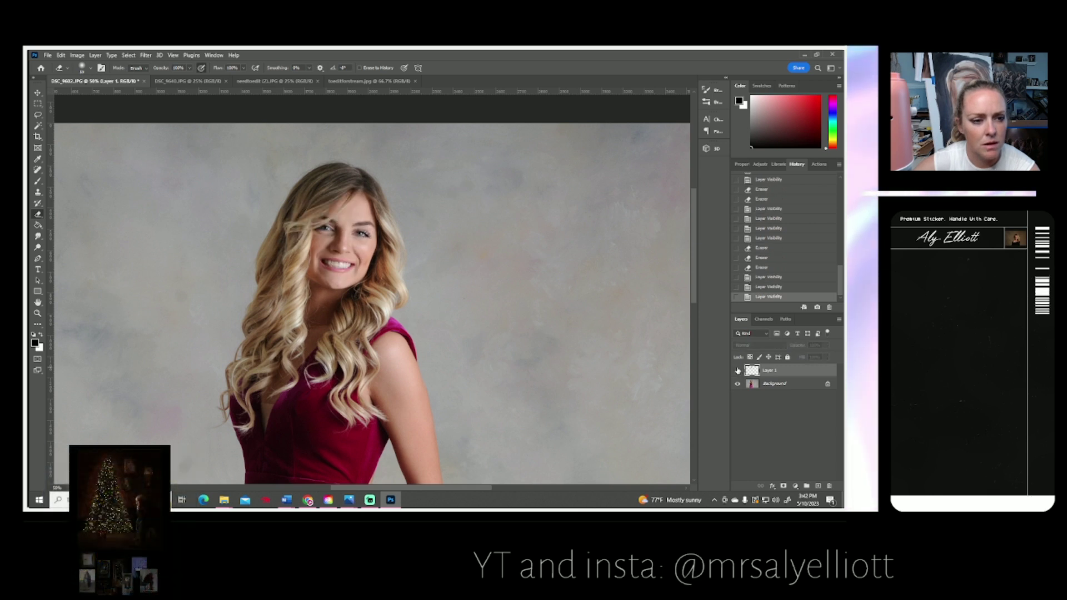
click(738, 371)
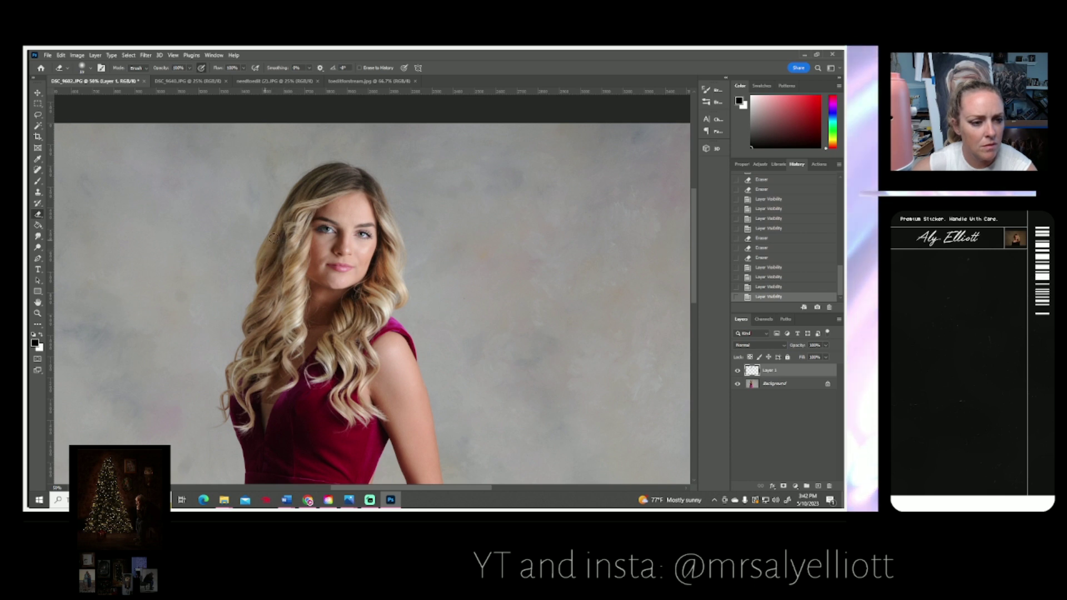
- Erase the last overlapping pasted strands between the viewer's-left hair edge and the cheek, comparing before and after
mouse_move(281, 236)
mouse_down()
mouse_move(277, 250)
mouse_move(293, 258)
mouse_up()
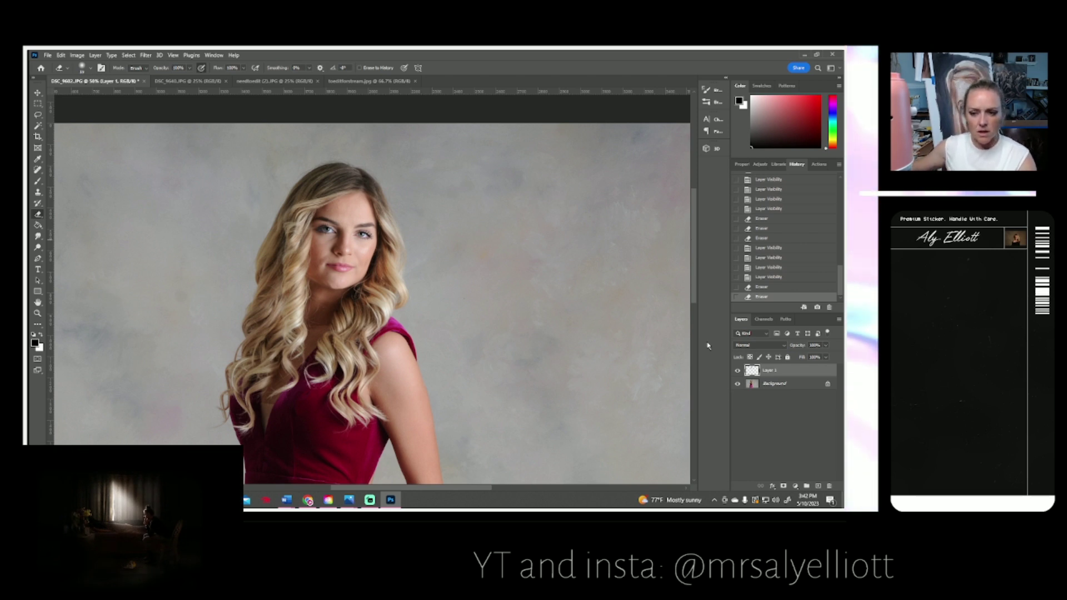
click(737, 371)
click(737, 371)
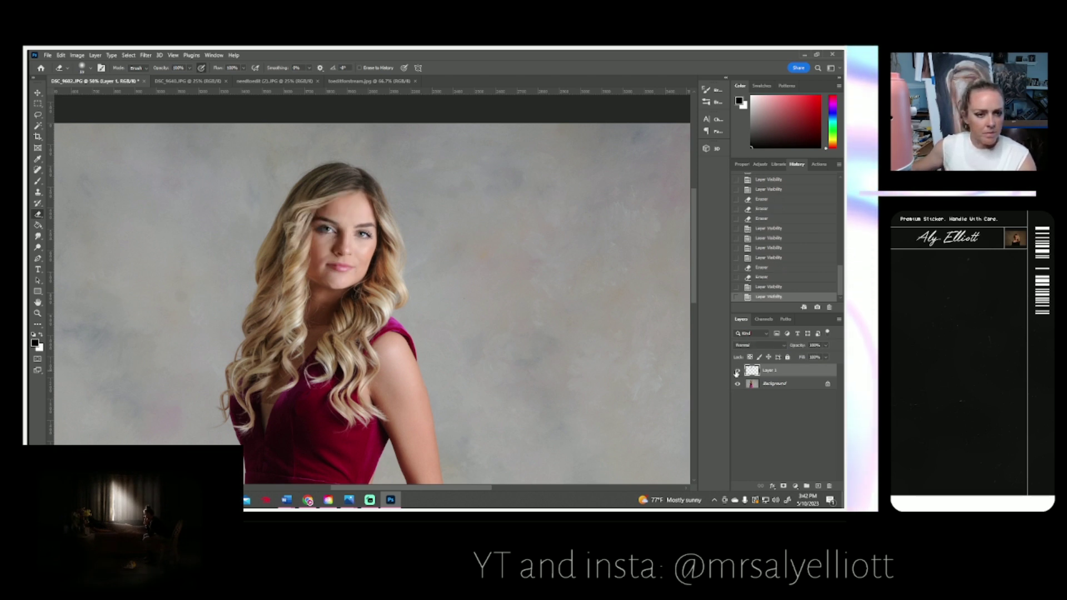
click(737, 372)
click(738, 372)
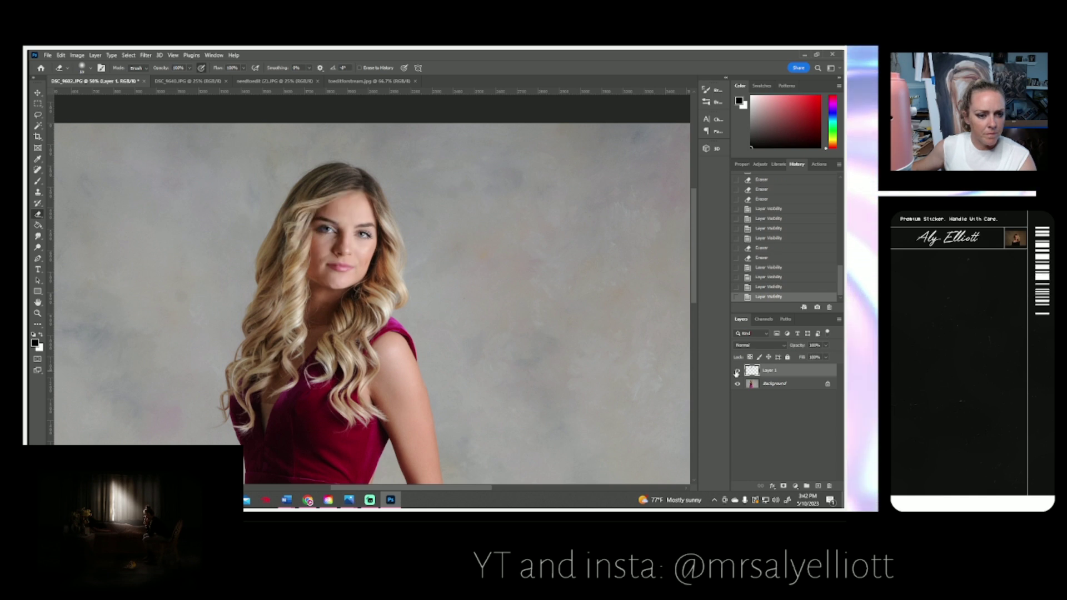
click(737, 373)
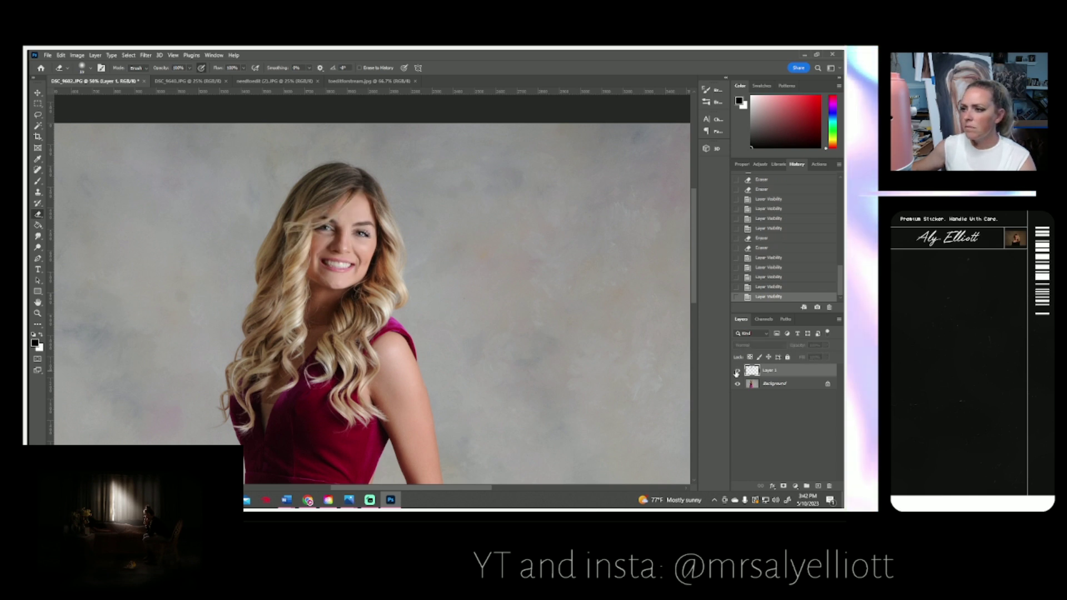
click(737, 372)
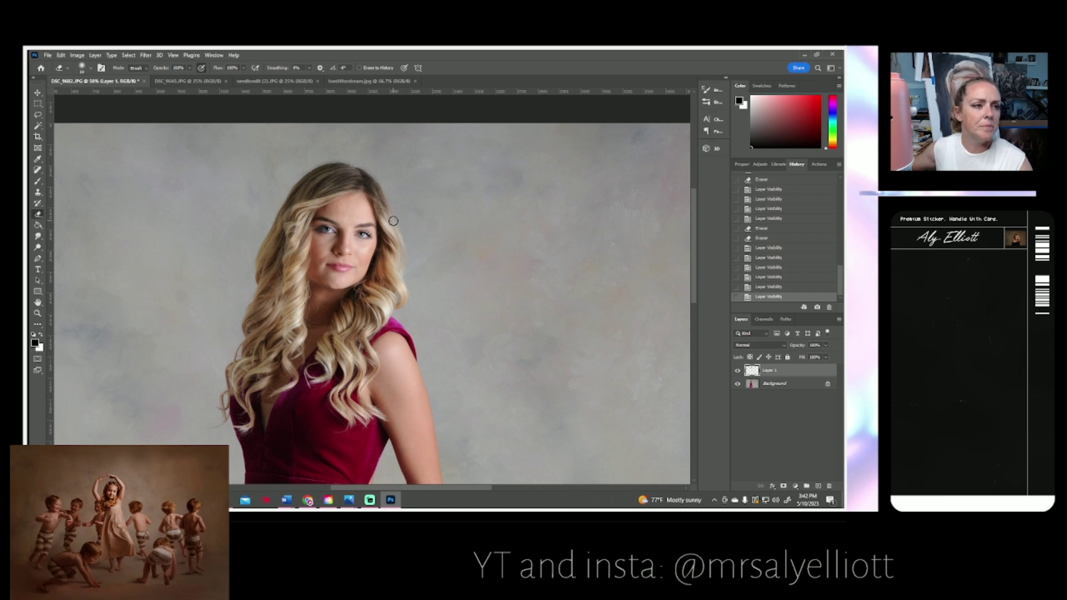
- Close the seated portrait document and return to the standing composite
click(186, 81)
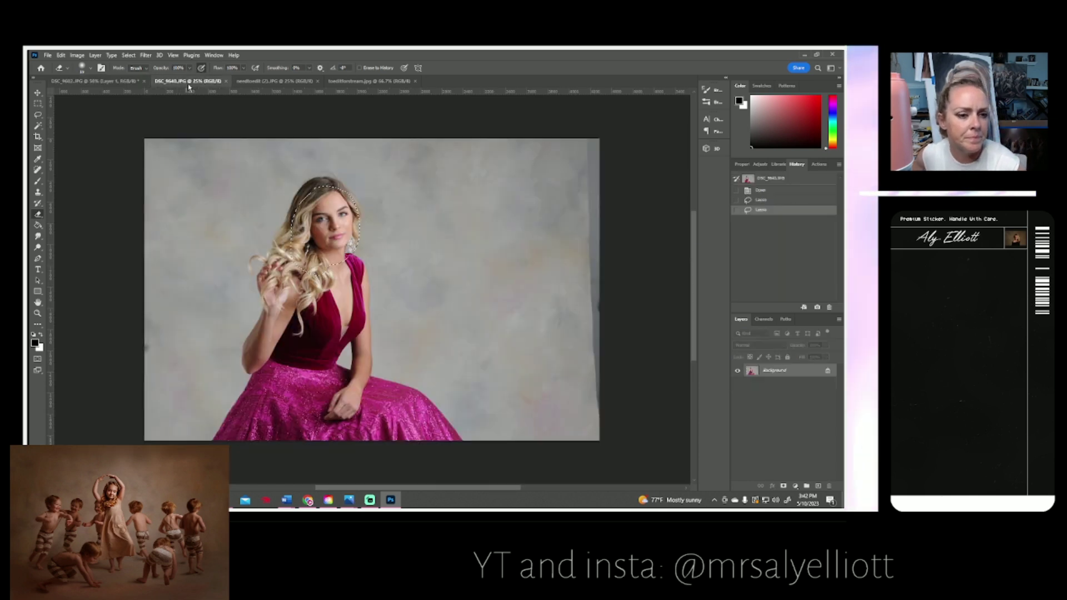
click(226, 81)
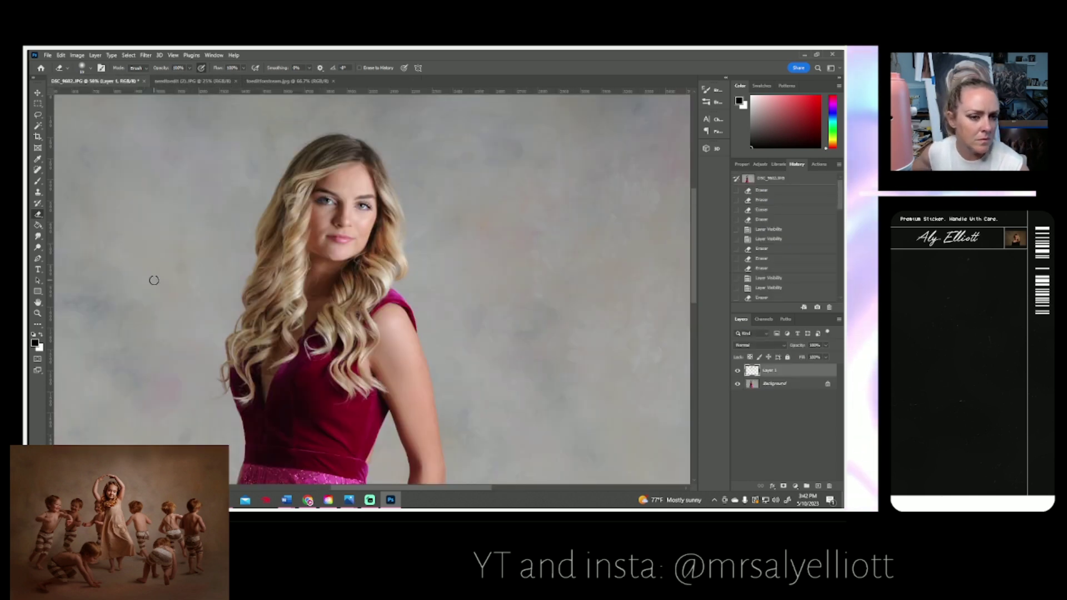
- Examine the full standing portrait with the swapped head layer hidden and shown to judge how well it blends
click(37, 313)
alt+click(257, 222)
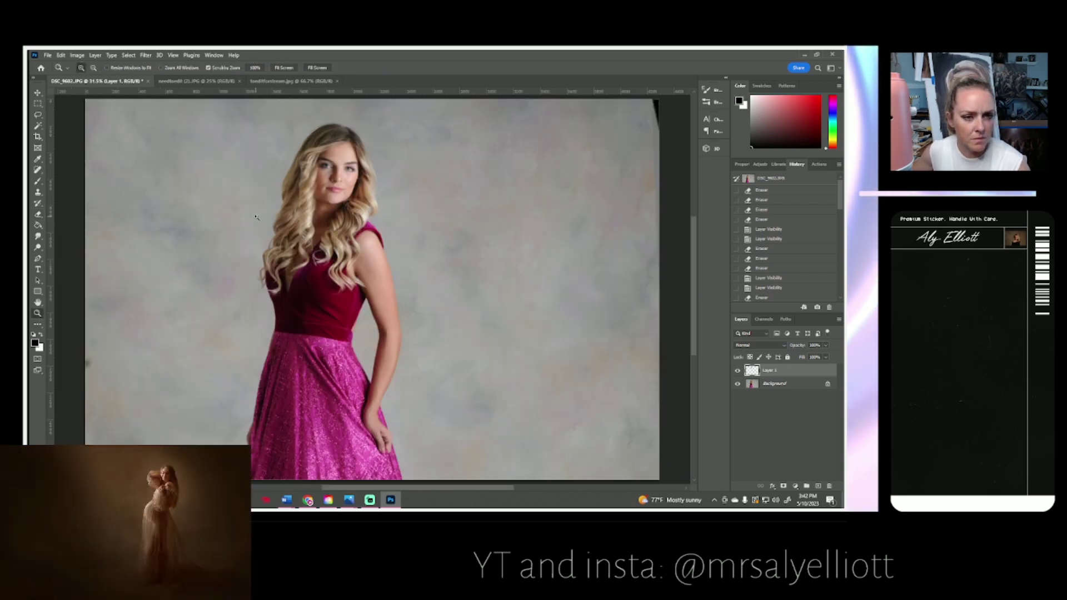
scroll(239, 217, up, 2)
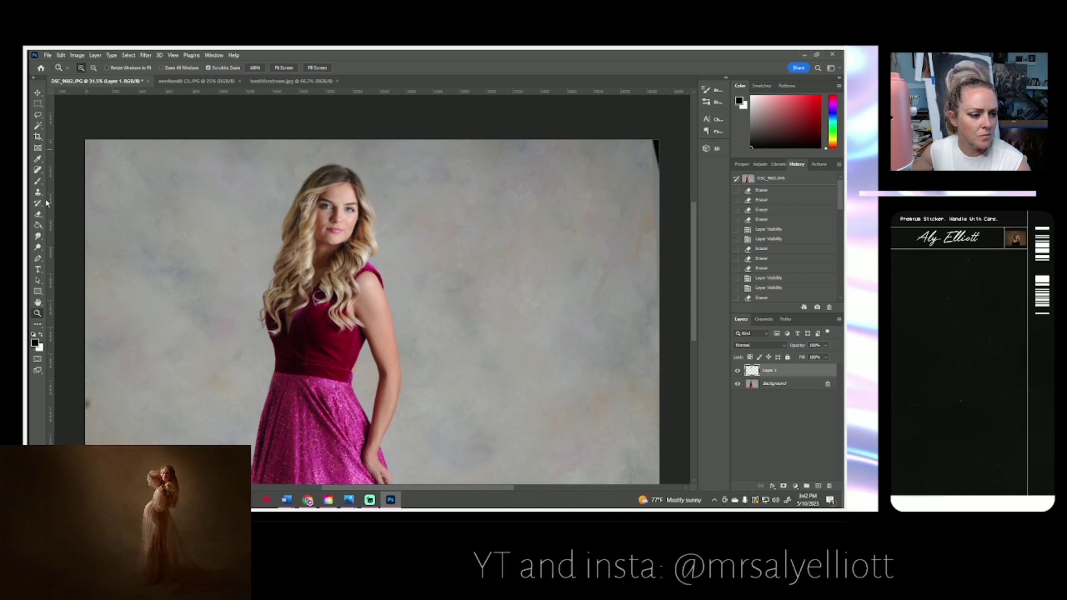
drag(369, 282, 364, 279)
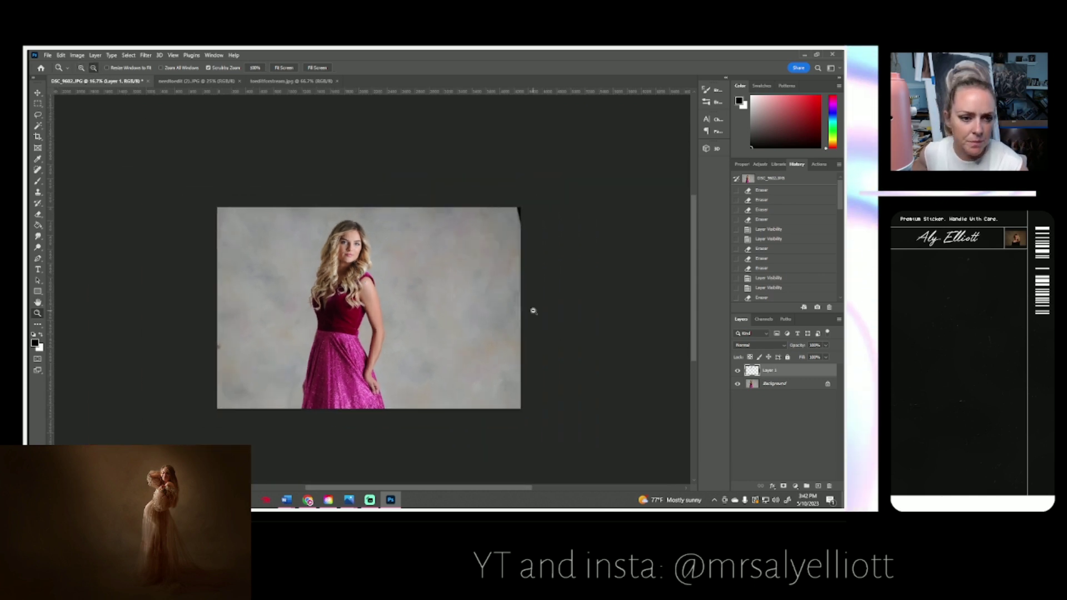
click(738, 371)
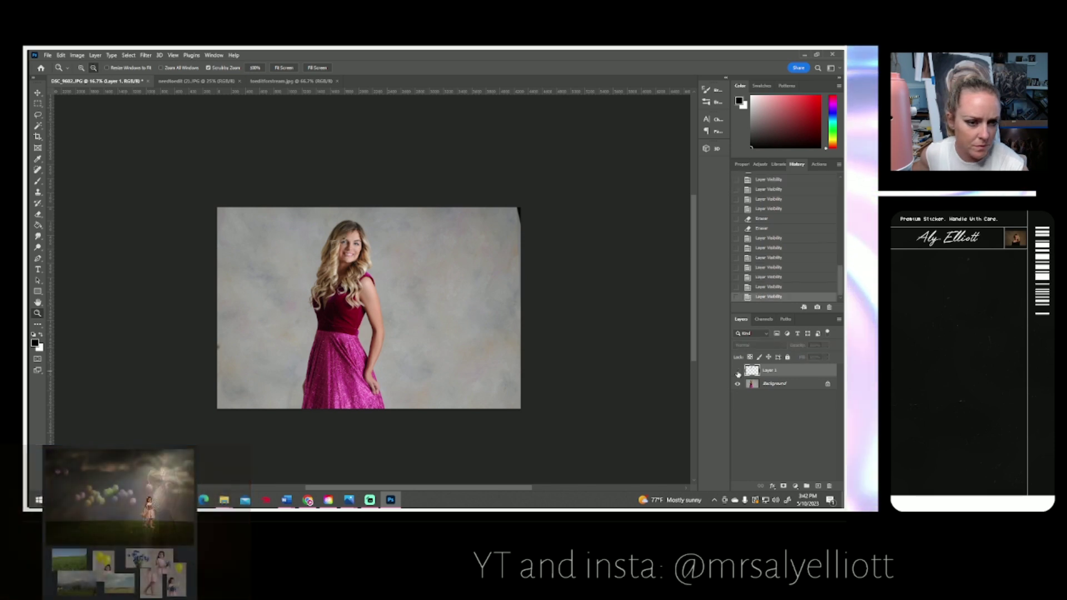
click(738, 371)
click(738, 371)
click(737, 372)
click(738, 372)
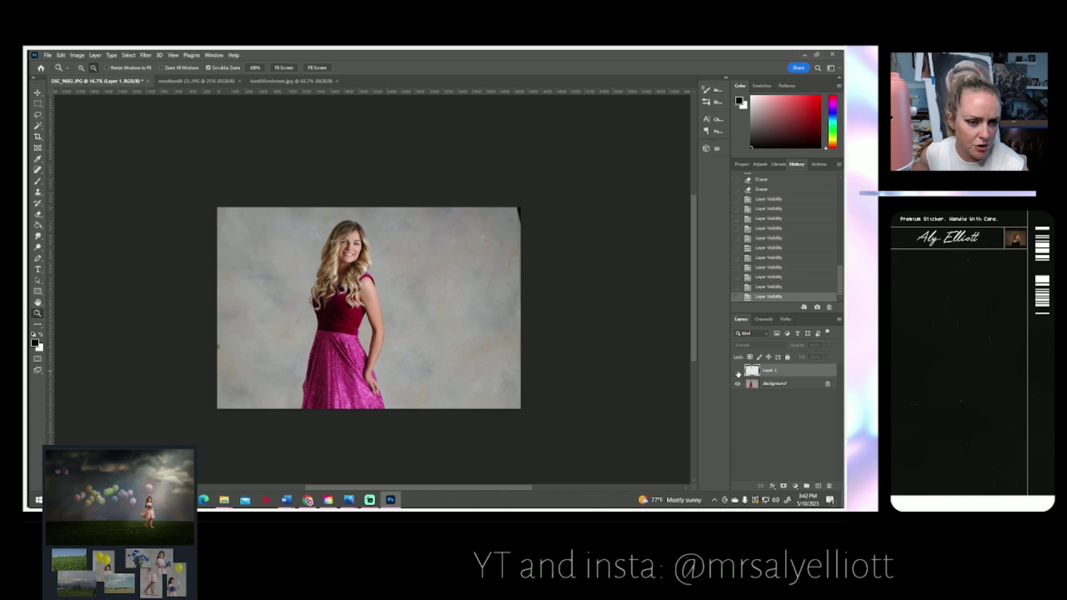
click(738, 372)
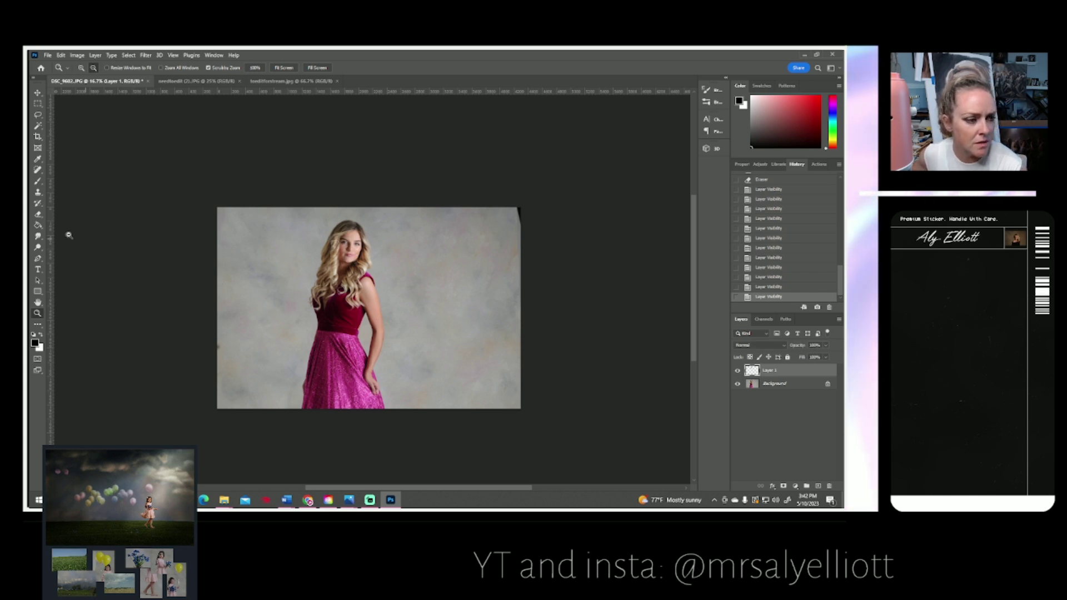
- Erase a small overlapping area of Layer 1 in the hair beside the neck and compare with the layer hidden and shown
click(38, 215)
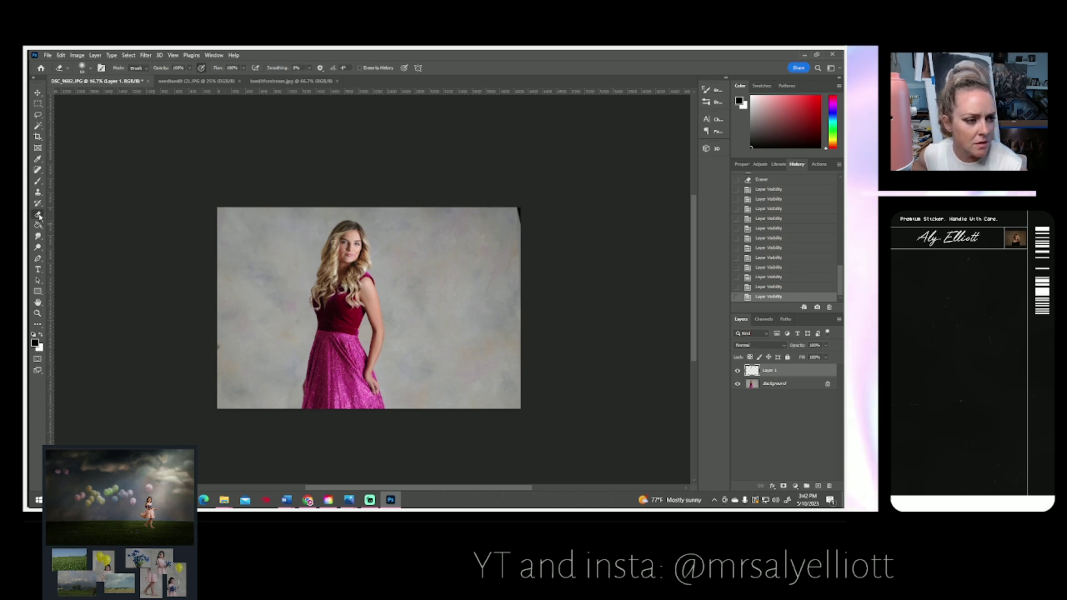
click(92, 69)
click(340, 264)
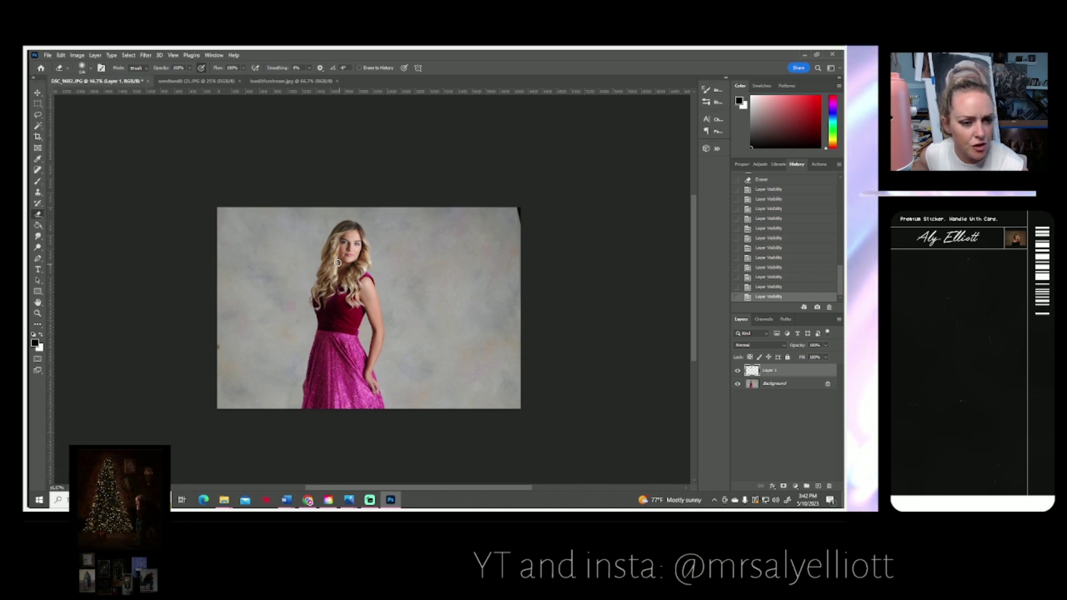
click(338, 268)
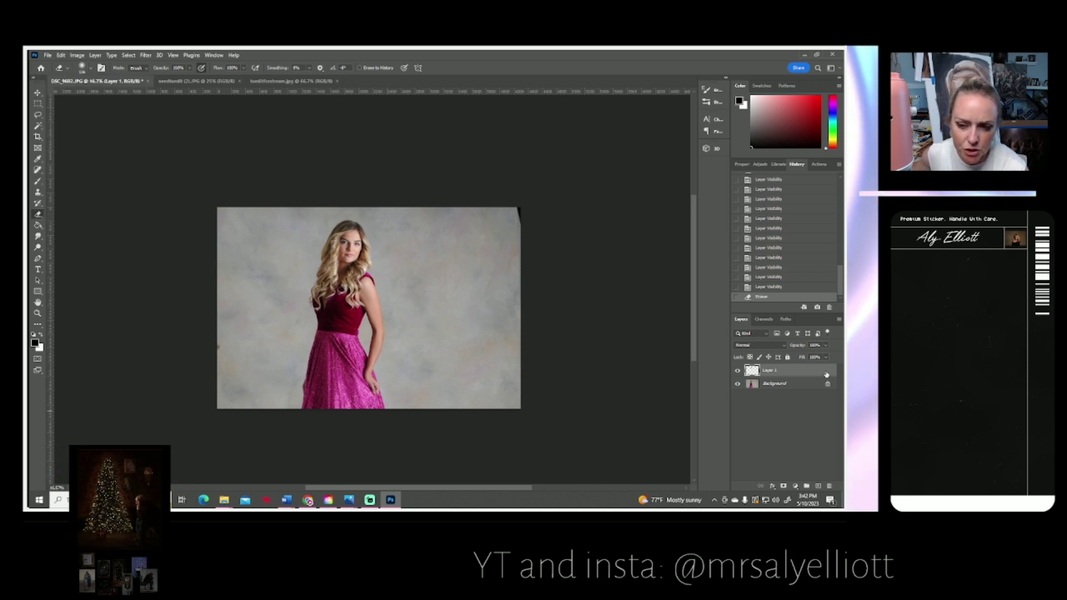
click(738, 371)
click(737, 371)
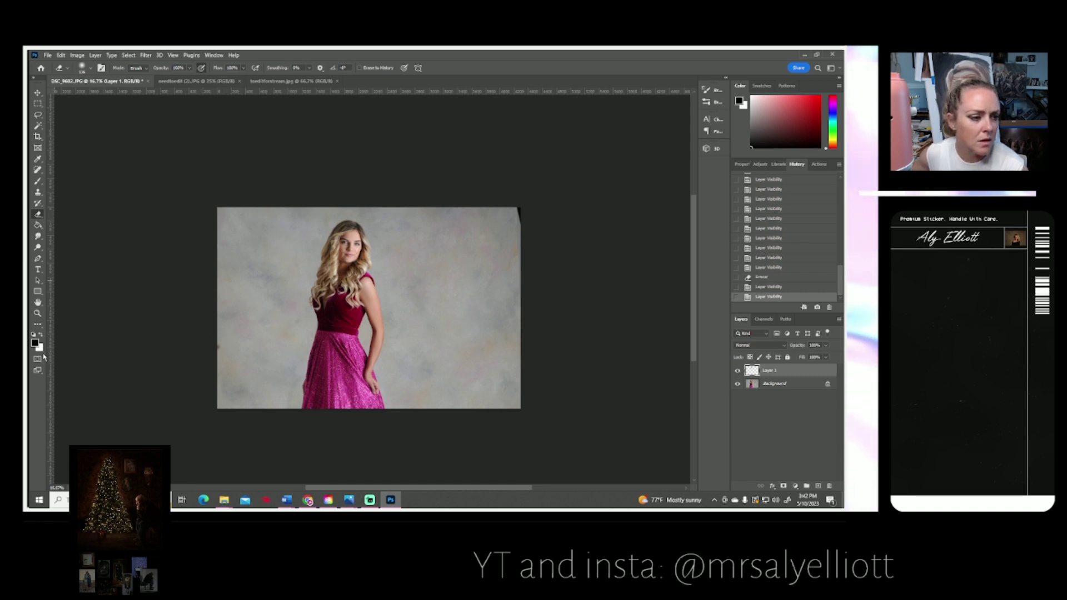
- Examine the chin, neck and curls close up with Layer 1 hidden and shown to find remaining mismatches
key(z)
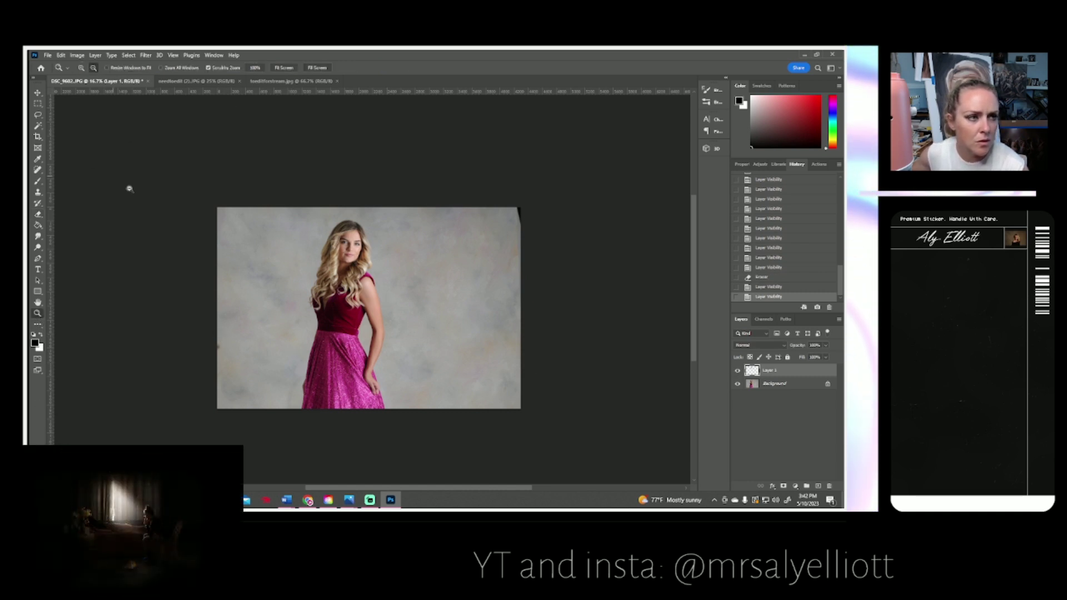
click(343, 262)
click(343, 263)
click(343, 262)
click(344, 263)
click(344, 264)
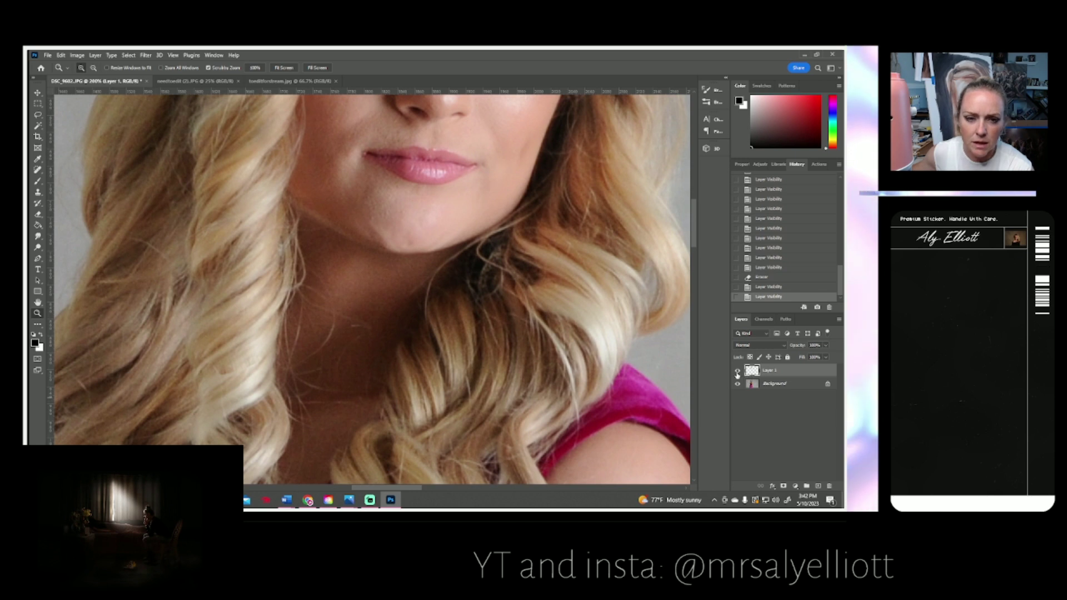
click(738, 371)
click(737, 371)
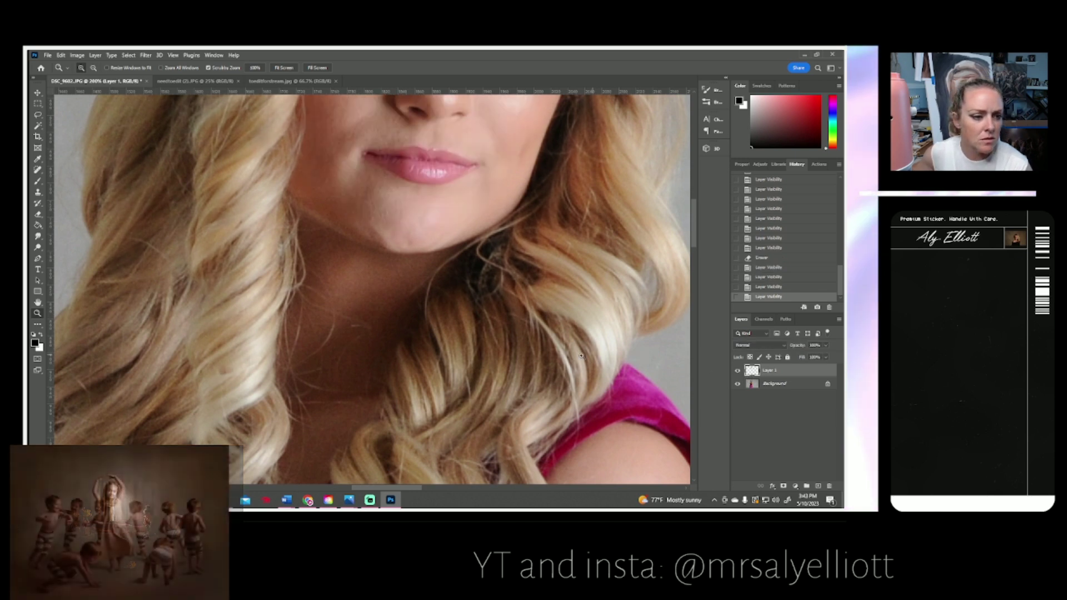
click(738, 372)
click(737, 372)
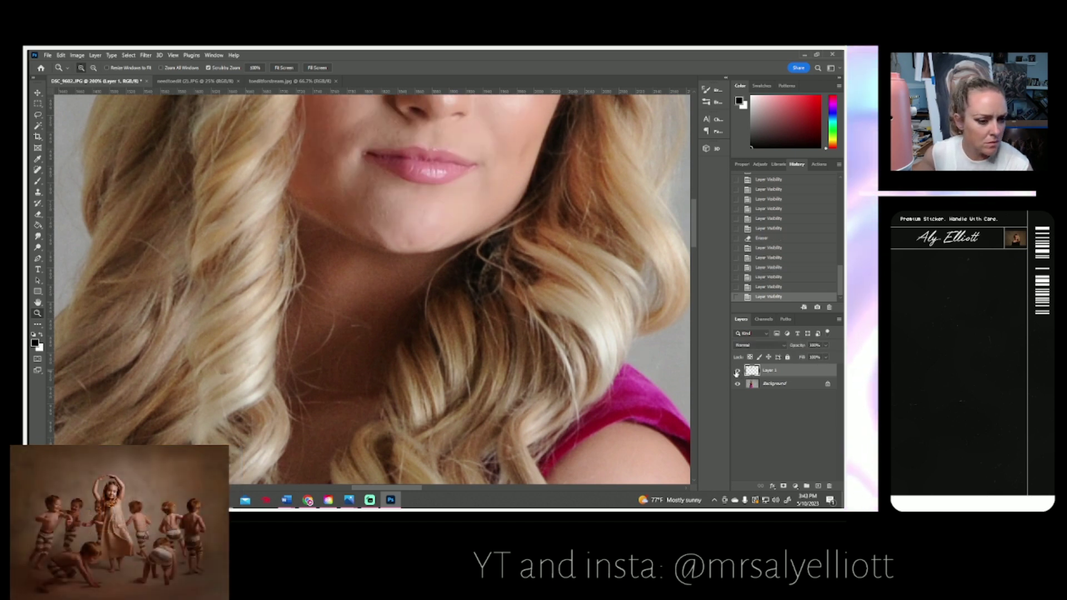
- Erase overlapping pasted curls on Layer 1 along the viewer's-left hair below the chin, comparing before and after
click(37, 214)
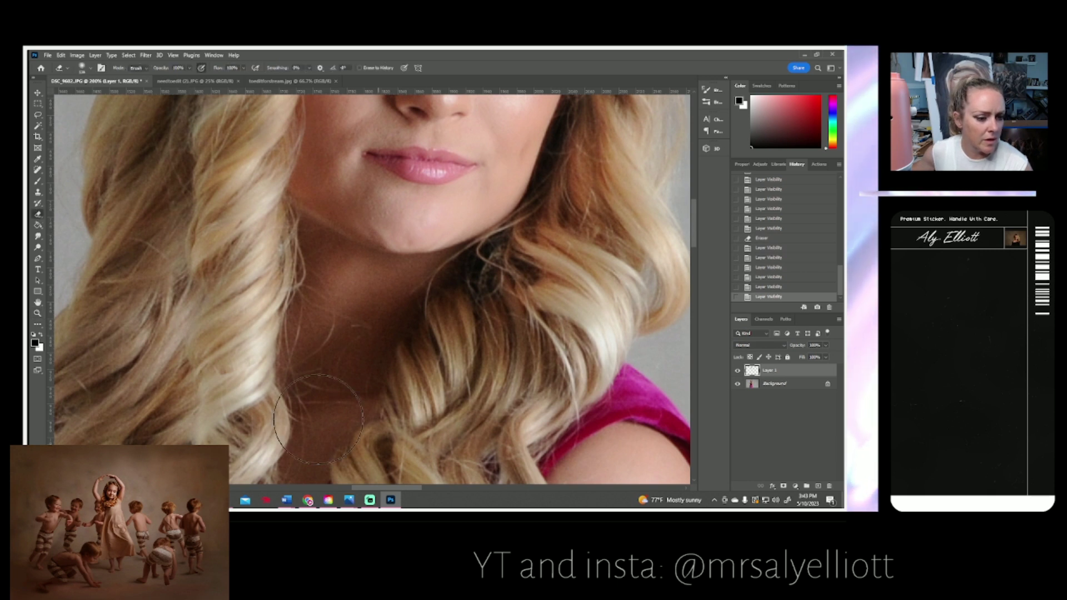
drag(268, 370, 233, 389)
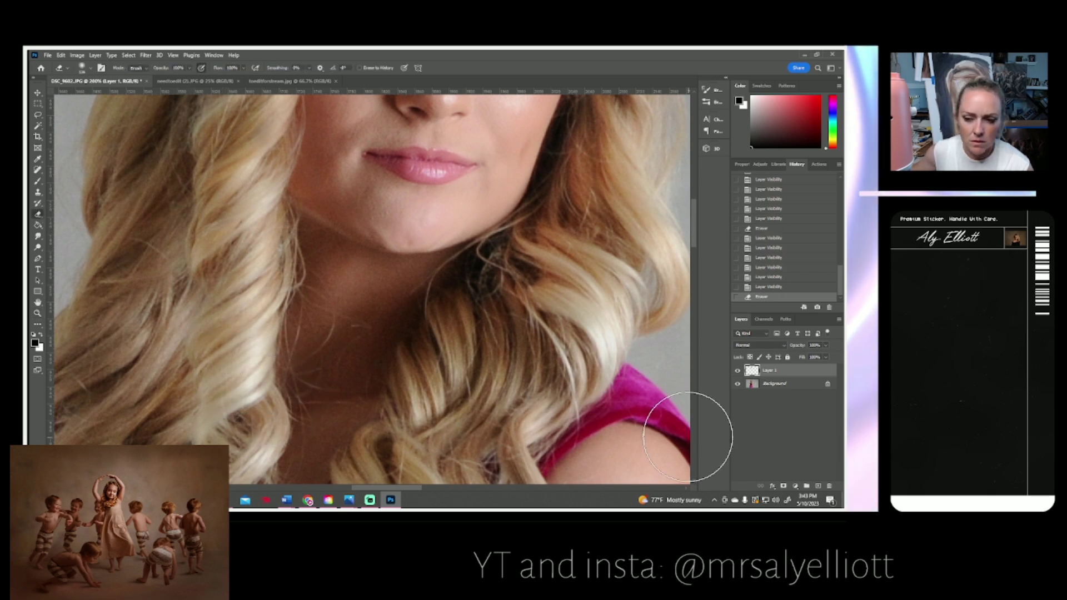
click(738, 371)
click(738, 371)
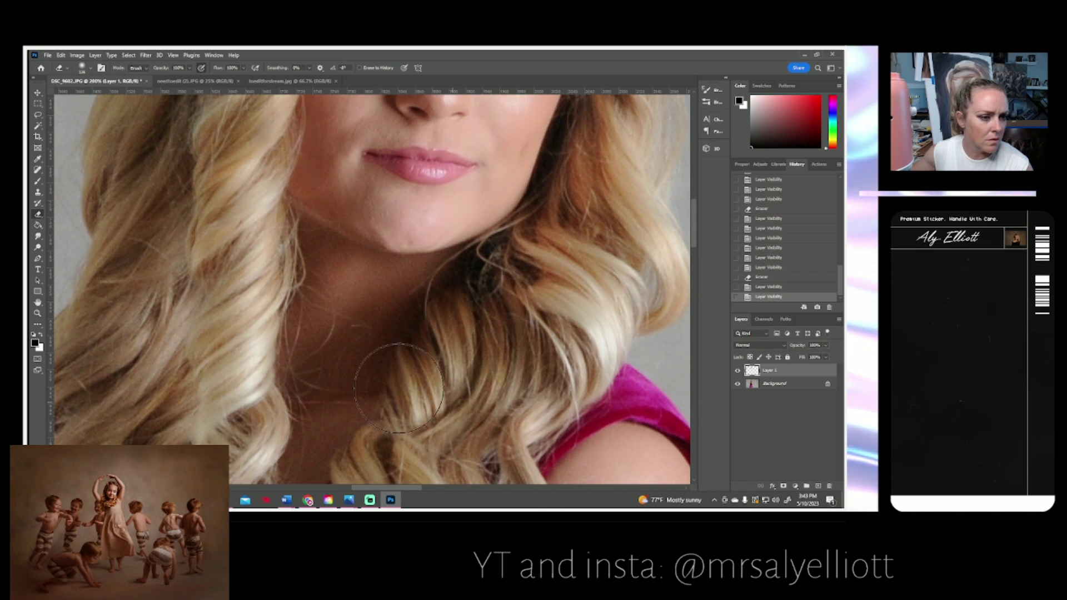
mouse_move(203, 306)
mouse_down()
mouse_move(197, 356)
mouse_move(106, 311)
mouse_up()
- Review the whole composite and flatten the image into a single background layer
click(38, 313)
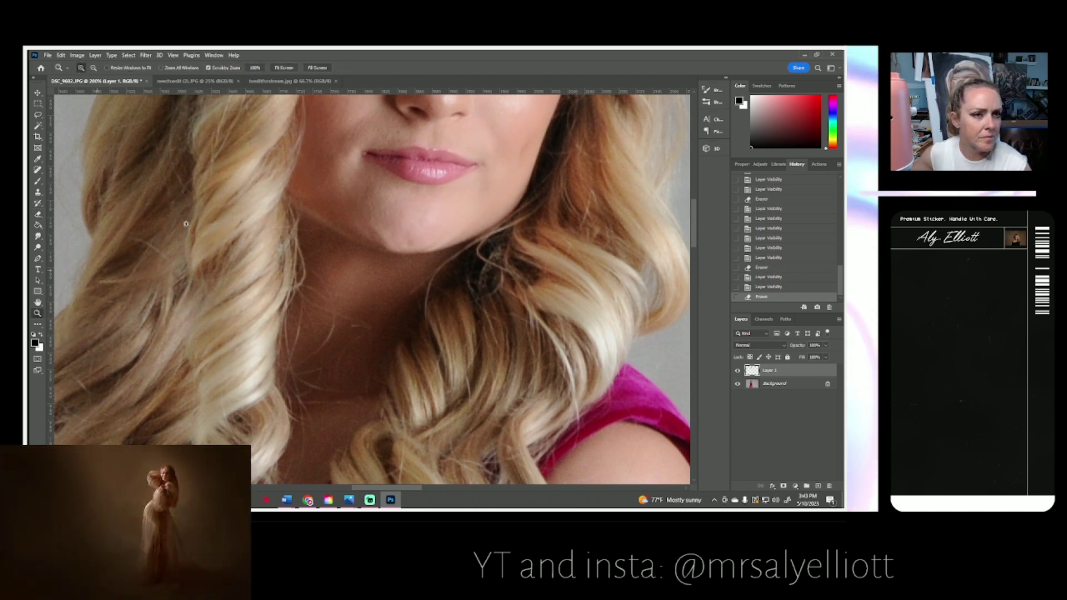
click(284, 67)
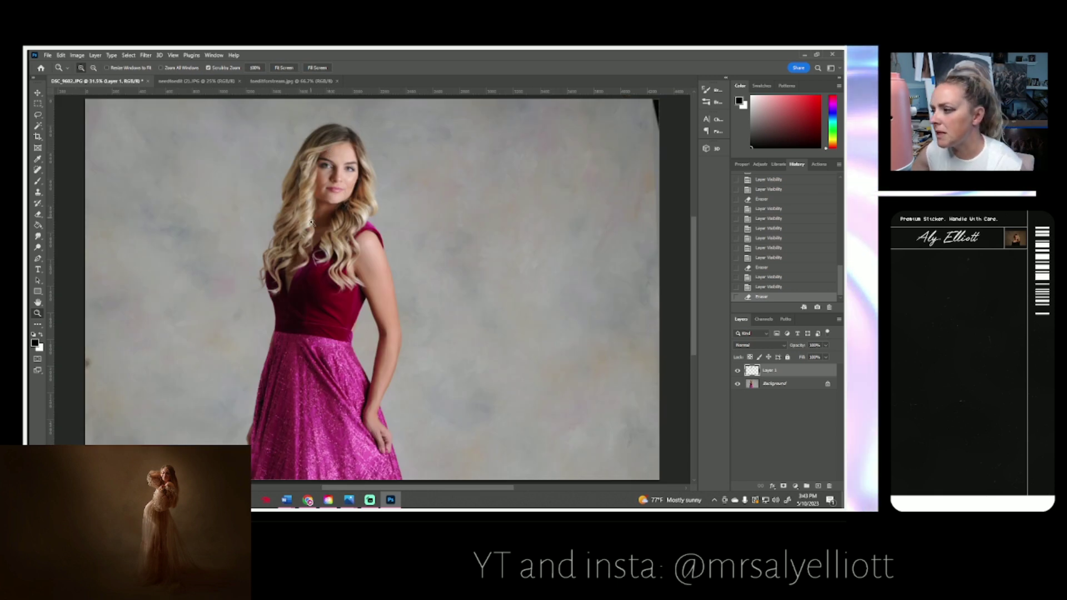
scroll(312, 225, up, 2)
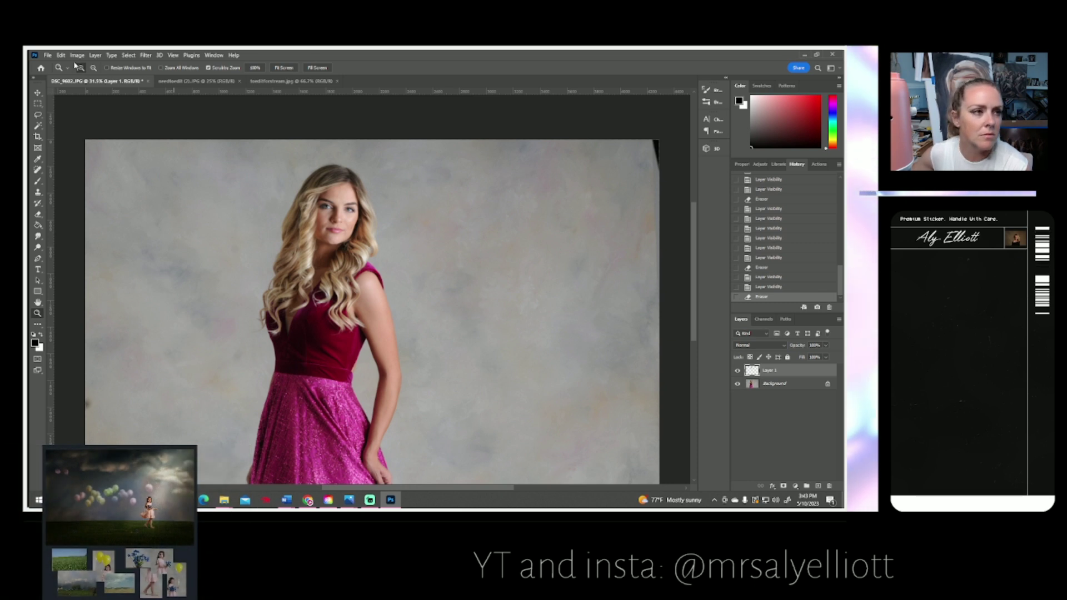
click(90, 56)
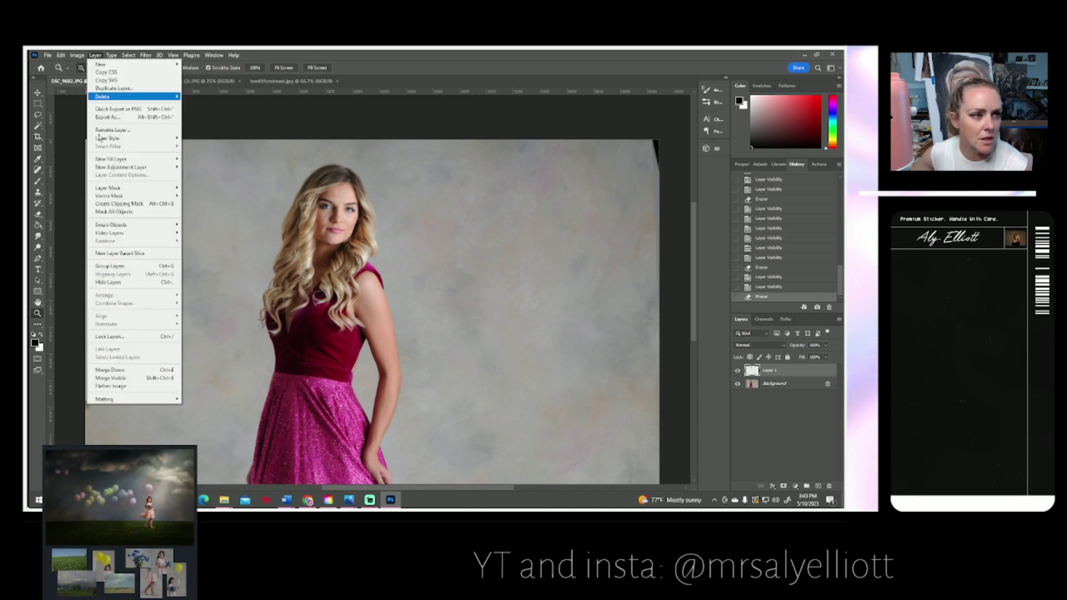
click(120, 392)
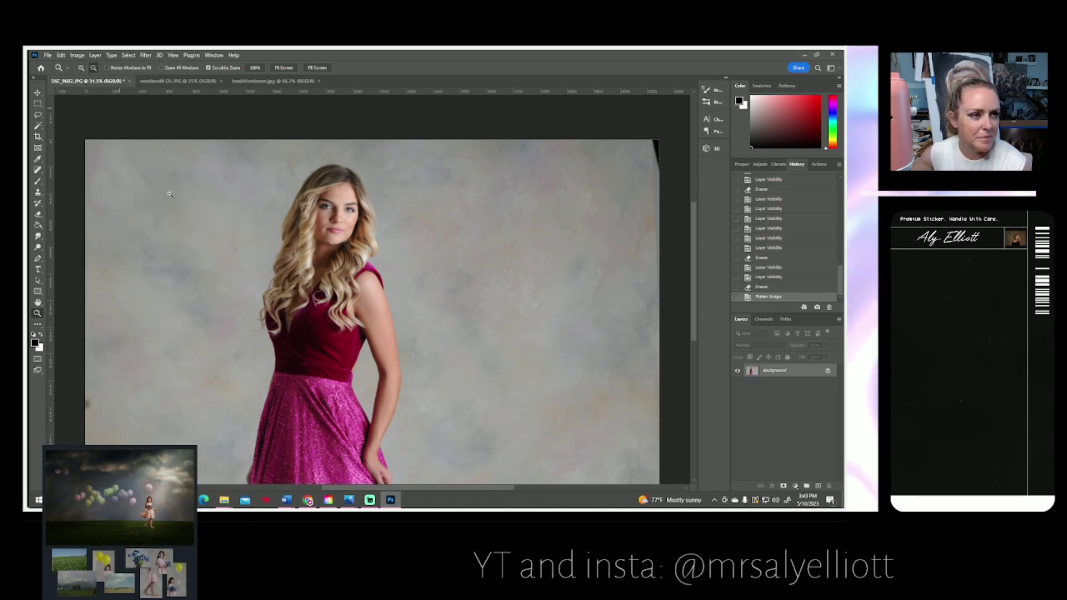
- Transform the whole image, scaling it down slightly and shifting it down and to the viewer's left on the canvas, and deselect
alt+click(283, 269)
alt+click(284, 269)
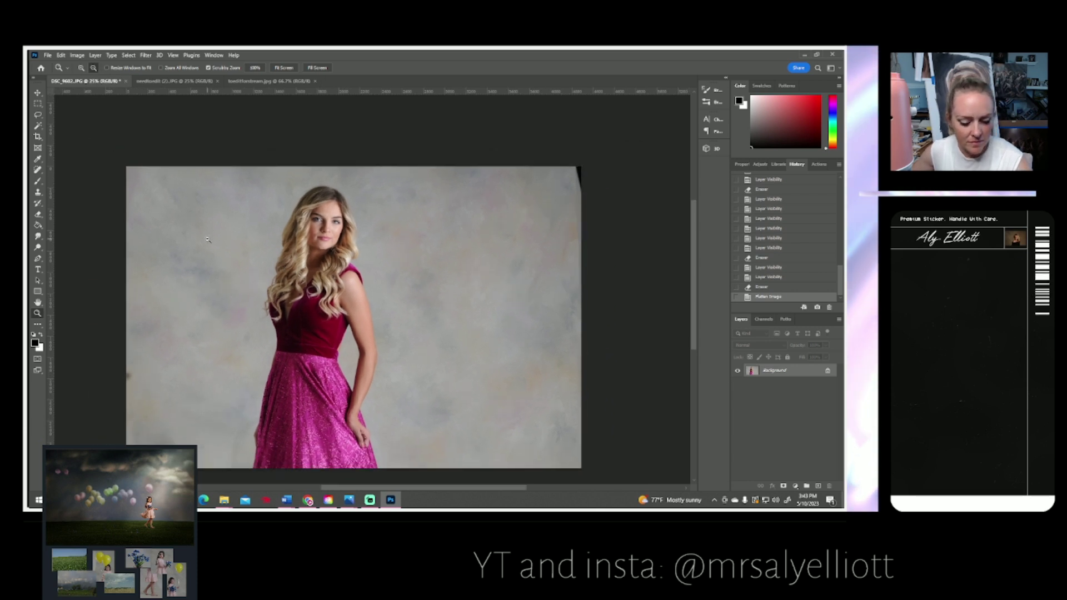
key(ctrl+a)
key(ctrl+t)
scroll(422, 316, down, 1)
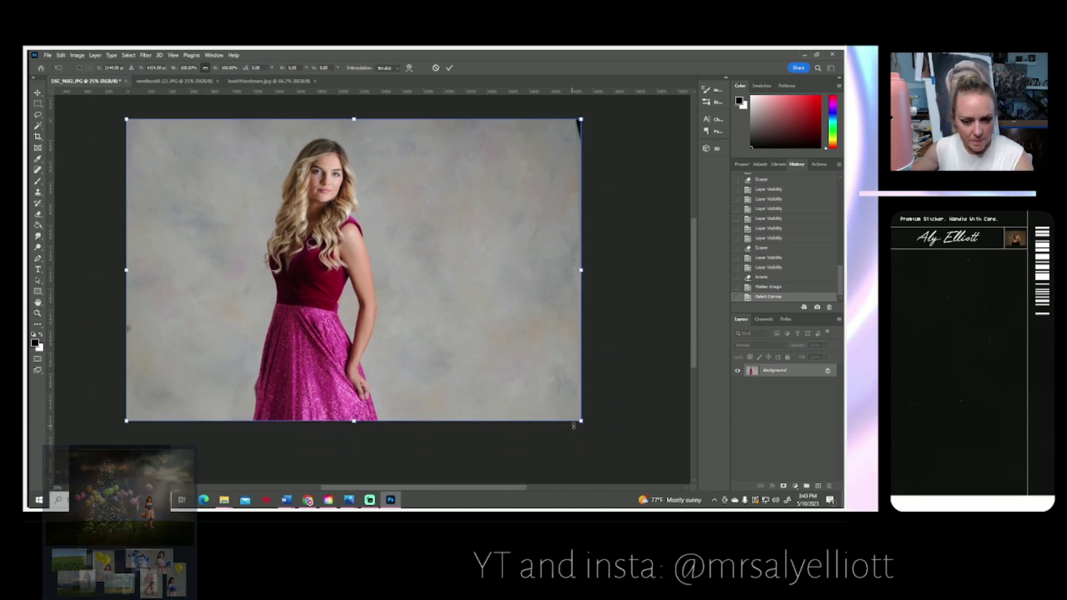
drag(574, 426, 639, 457)
mouse_move(492, 320)
mouse_down()
mouse_move(489, 353)
mouse_move(488, 310)
mouse_up()
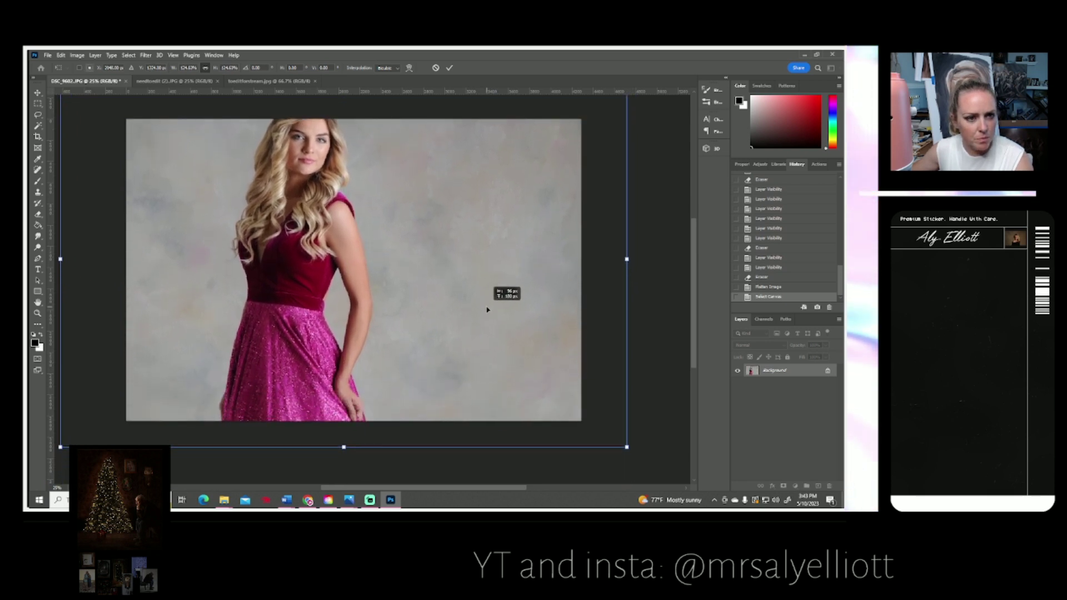
drag(640, 460, 586, 425)
mouse_move(529, 389)
mouse_down()
mouse_move(522, 419)
mouse_move(522, 400)
mouse_up()
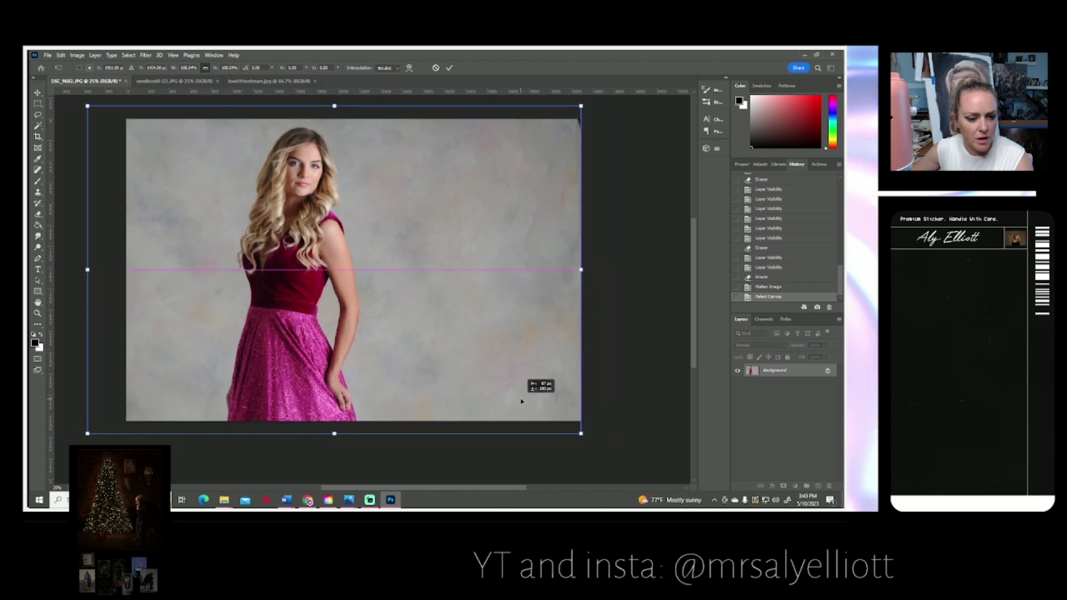
drag(558, 418, 496, 398)
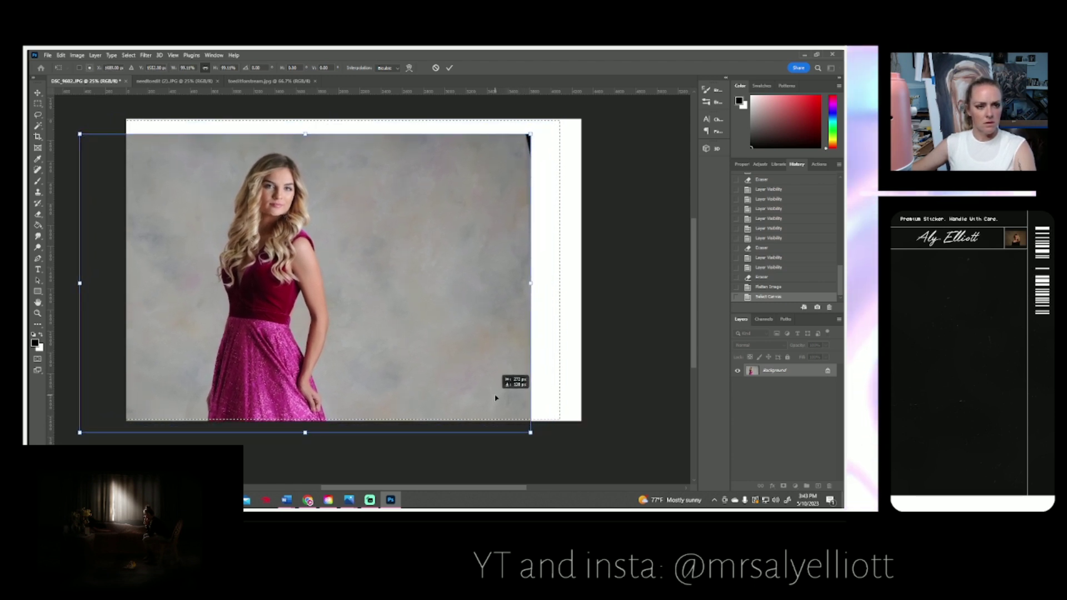
drag(496, 398, 496, 398)
key(Return)
key(z)
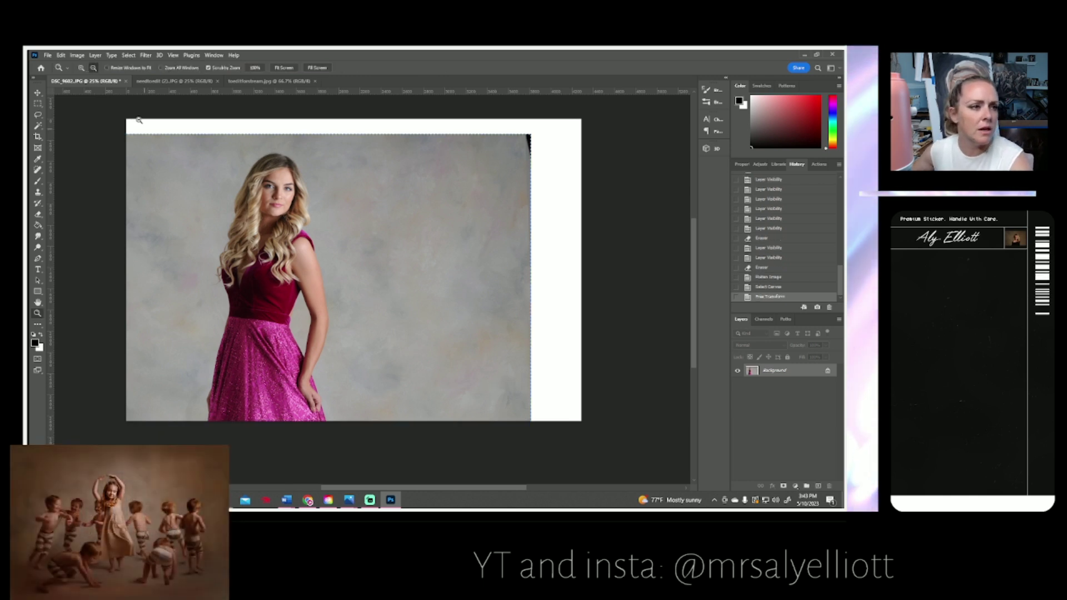
click(128, 55)
click(138, 76)
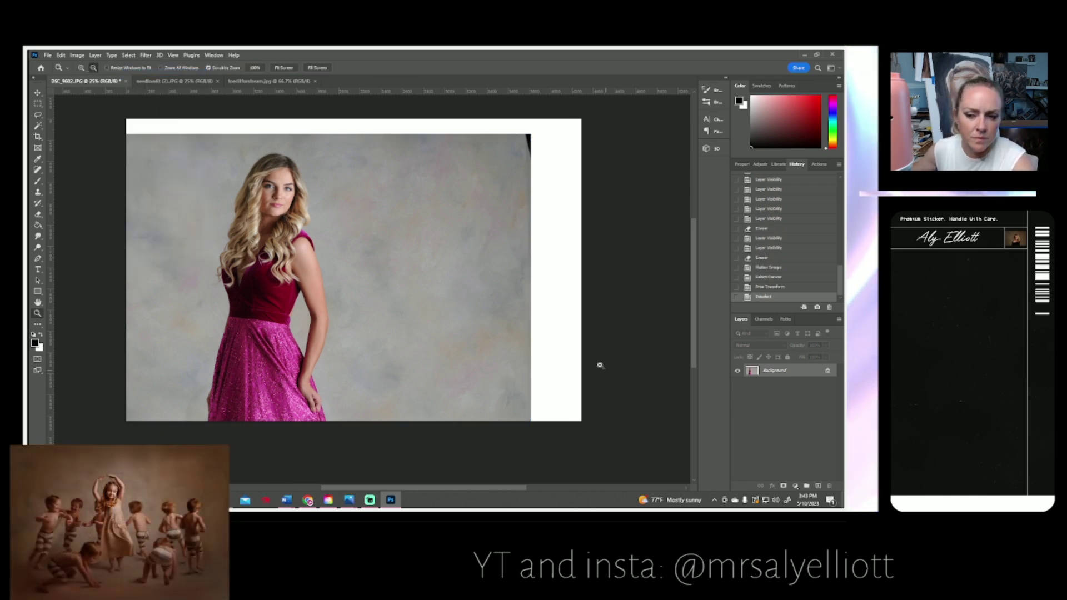
- Duplicate the Background layer with the default name Background copy
right_click(787, 379)
click(784, 392)
click(507, 177)
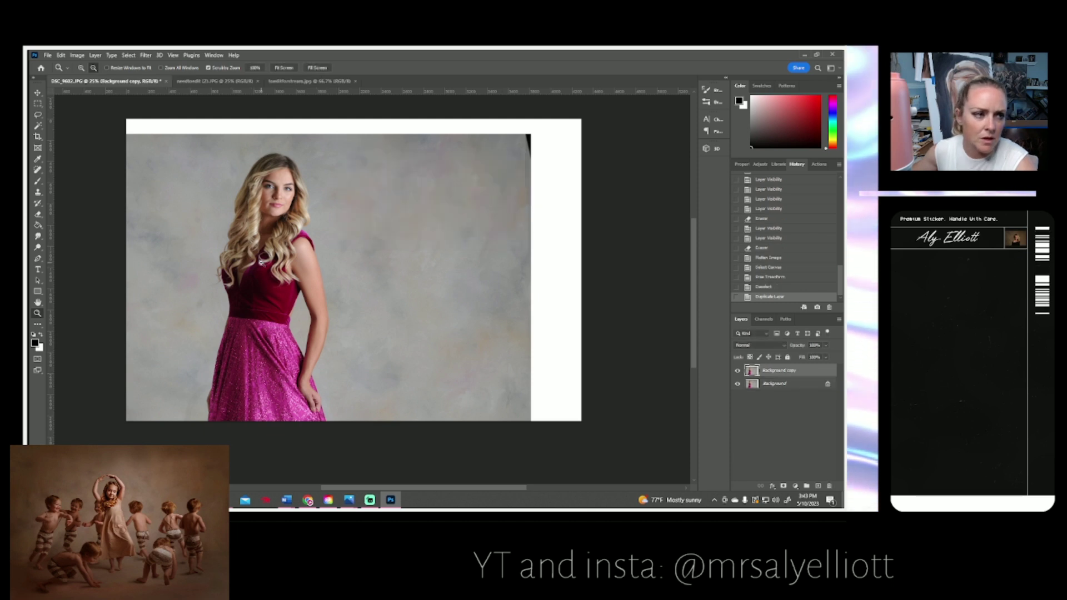
- Clone gray backdrop with a large soft Clone Stamp brush over most of the white strip along the canvas's upper edge
click(39, 193)
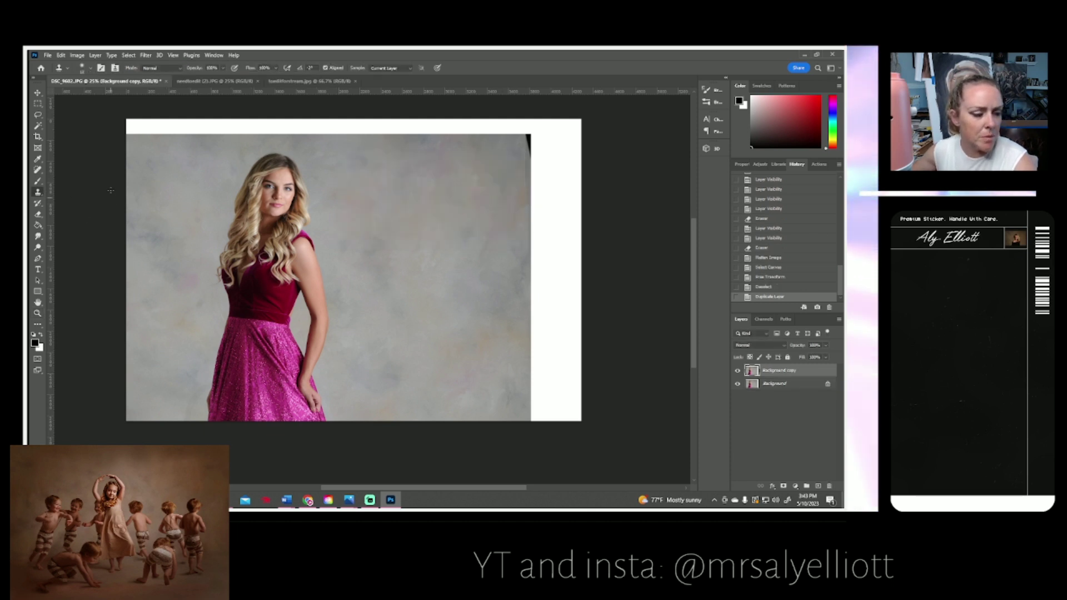
click(84, 68)
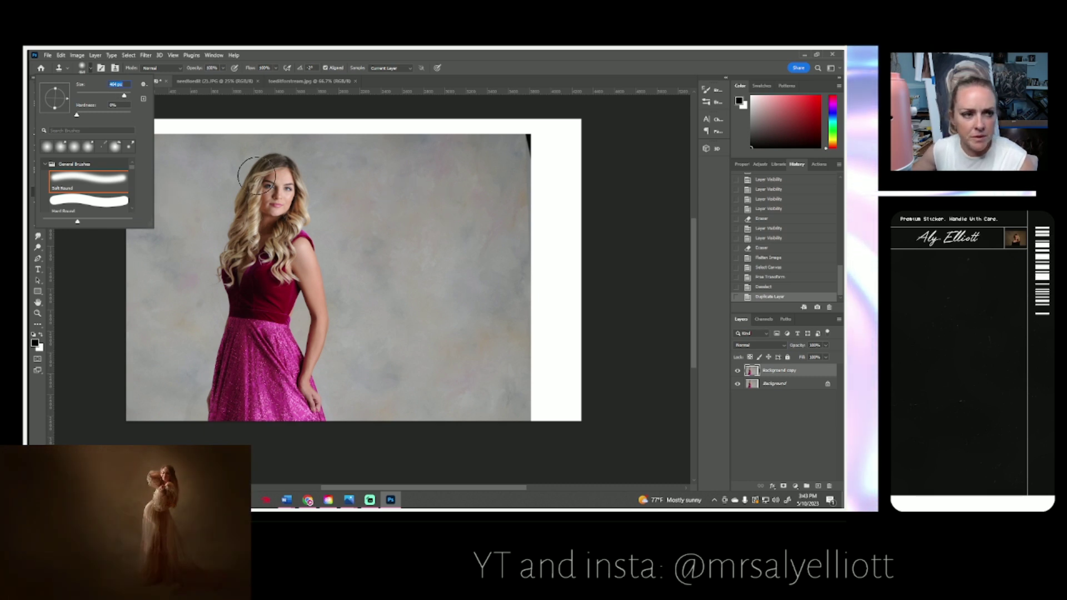
click(188, 172)
mouse_move(181, 162)
mouse_down()
mouse_move(170, 129)
mouse_move(126, 121)
mouse_up()
mouse_move(187, 153)
mouse_down()
mouse_move(213, 123)
mouse_move(199, 123)
mouse_move(253, 120)
mouse_up()
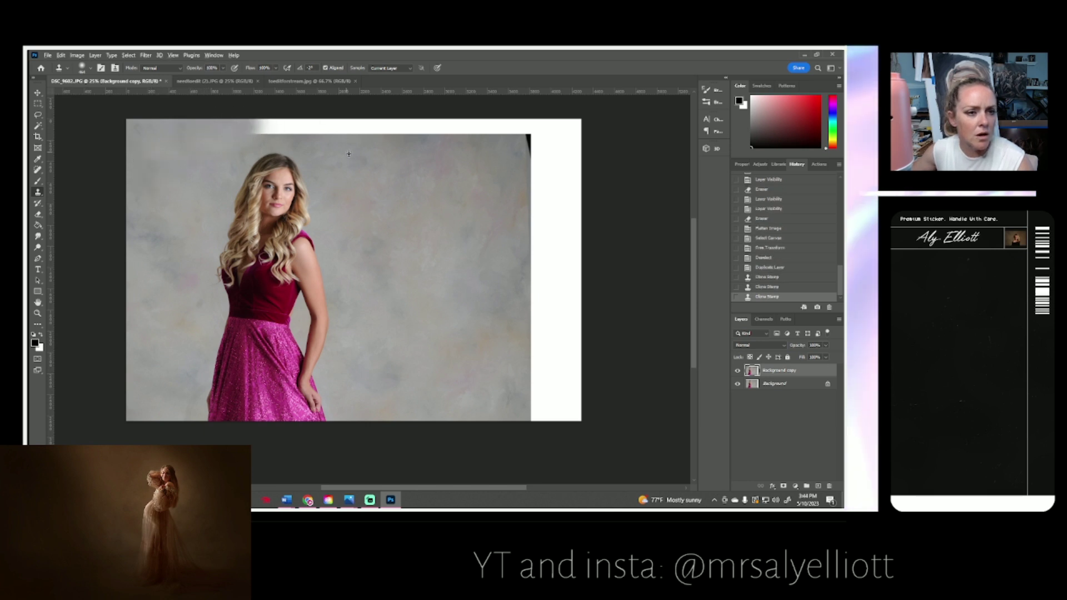
drag(341, 124, 289, 123)
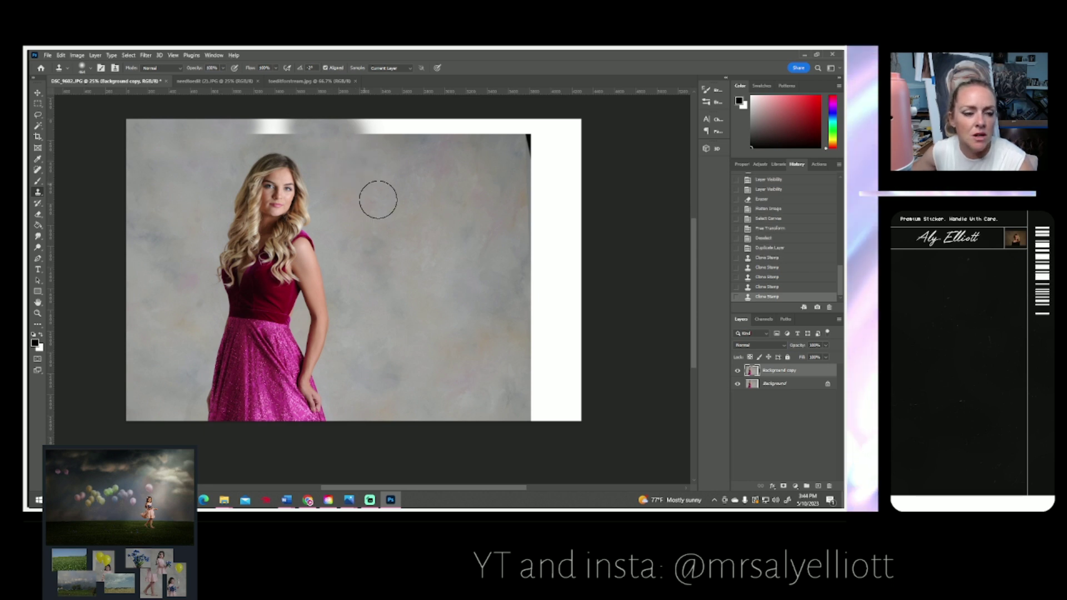
mouse_move(367, 147)
mouse_down()
mouse_move(355, 126)
mouse_move(459, 125)
mouse_up()
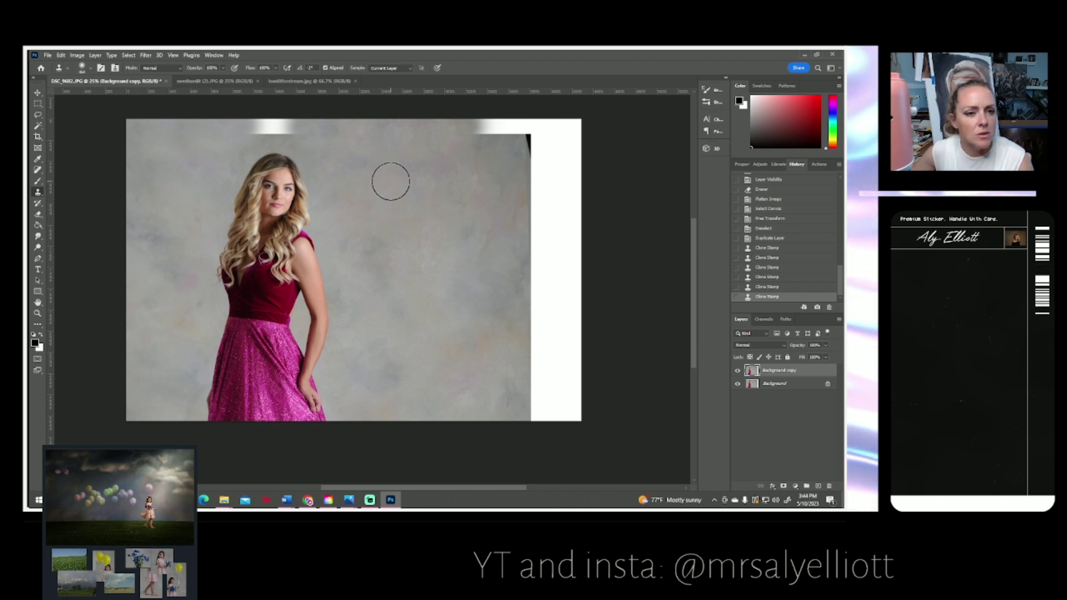
- Clone backdrop into the white gap above the head and erase the cloned overspill from the crown of the hair
mouse_move(272, 126)
mouse_down()
mouse_move(295, 119)
mouse_move(252, 119)
mouse_move(303, 119)
mouse_up()
mouse_move(453, 129)
mouse_down()
mouse_move(441, 165)
mouse_move(470, 195)
mouse_up()
key(ctrl+z)
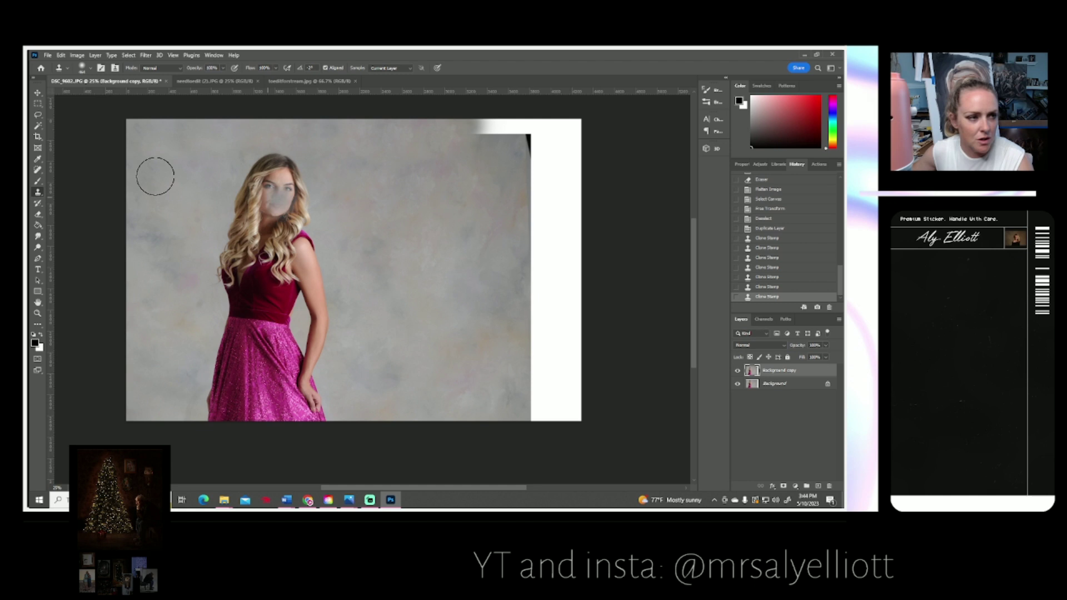
click(37, 215)
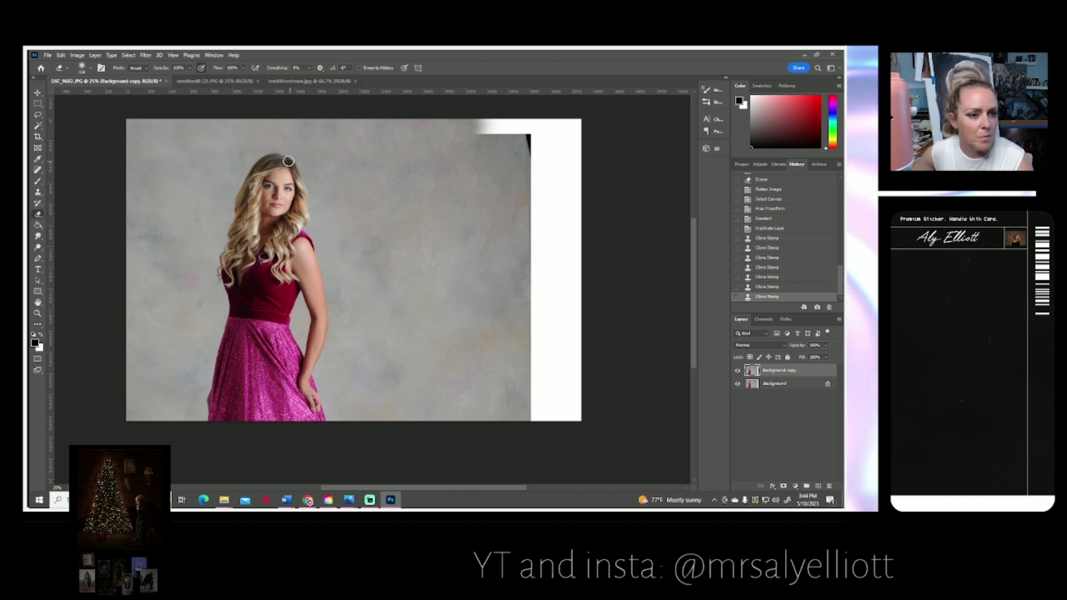
drag(285, 161, 251, 176)
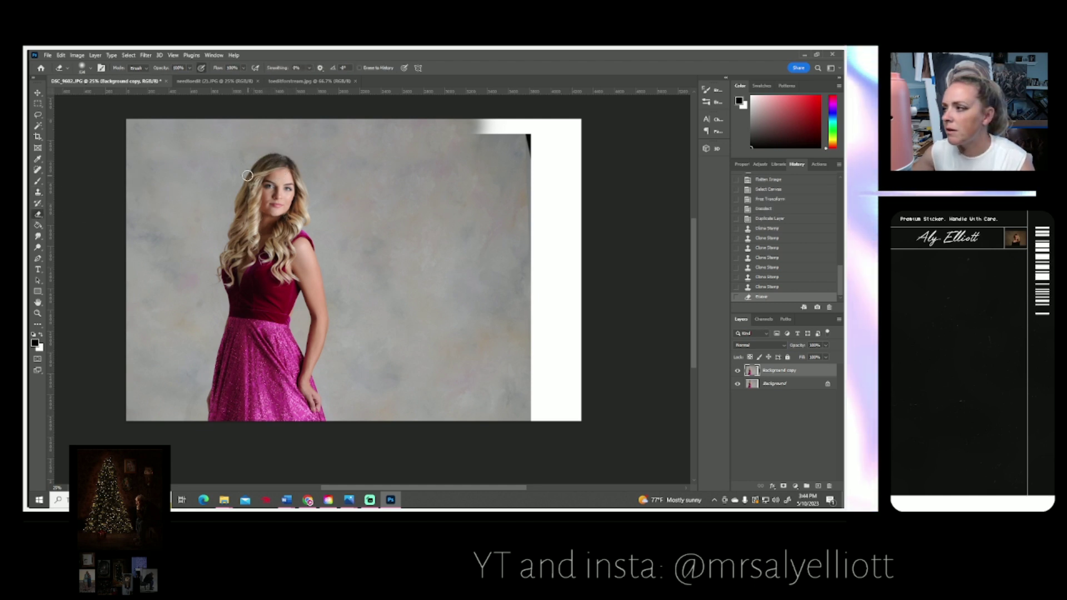
- Clone gray backdrop with a soft Clone Stamp brush over the white corner and the upper part of the canvas's right-hand strip
click(38, 192)
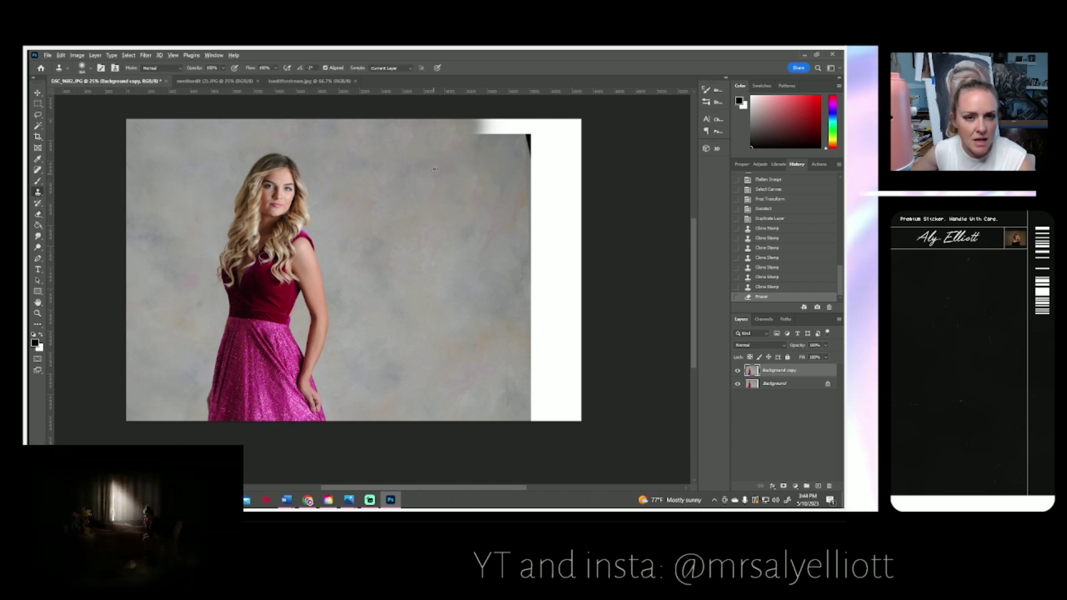
mouse_move(472, 131)
mouse_down()
mouse_move(501, 123)
mouse_move(560, 156)
mouse_move(490, 136)
mouse_move(522, 138)
mouse_move(521, 156)
mouse_move(549, 131)
mouse_move(539, 155)
mouse_move(551, 169)
mouse_move(531, 217)
mouse_up()
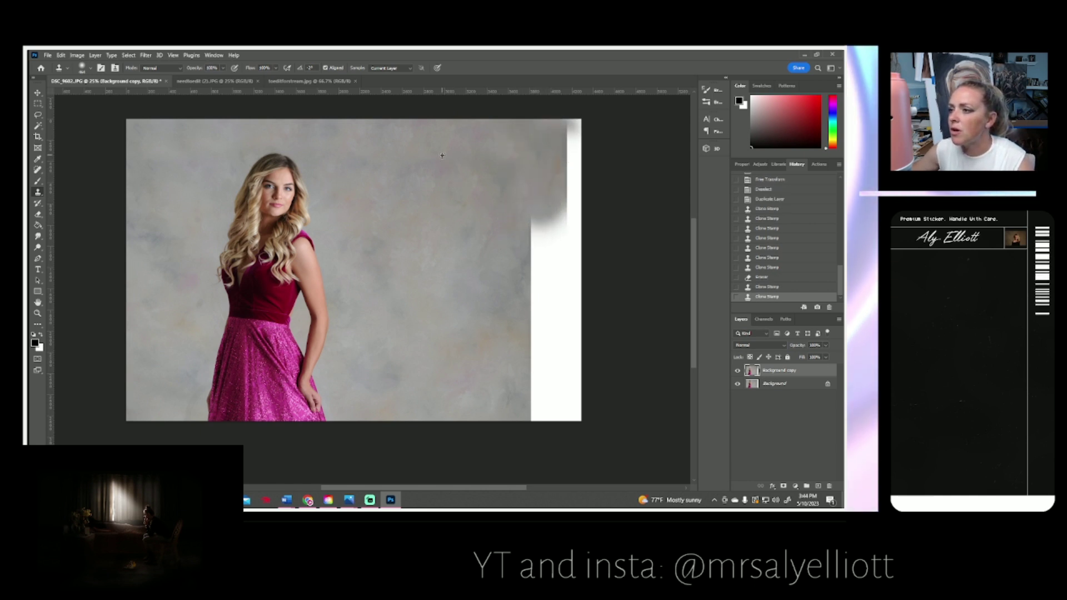
drag(472, 172, 512, 204)
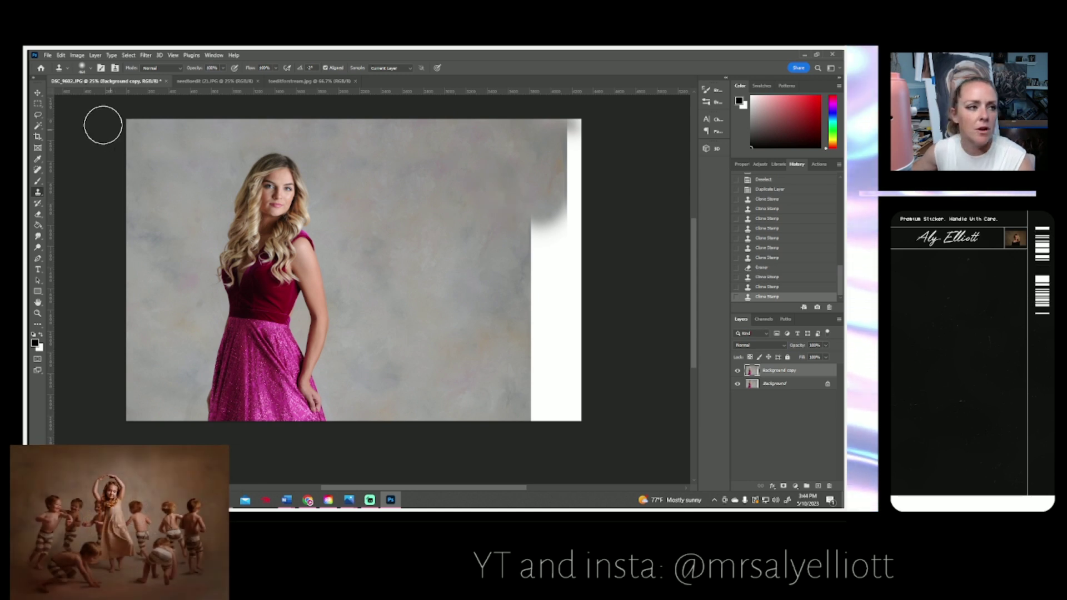
click(89, 68)
drag(127, 96, 120, 98)
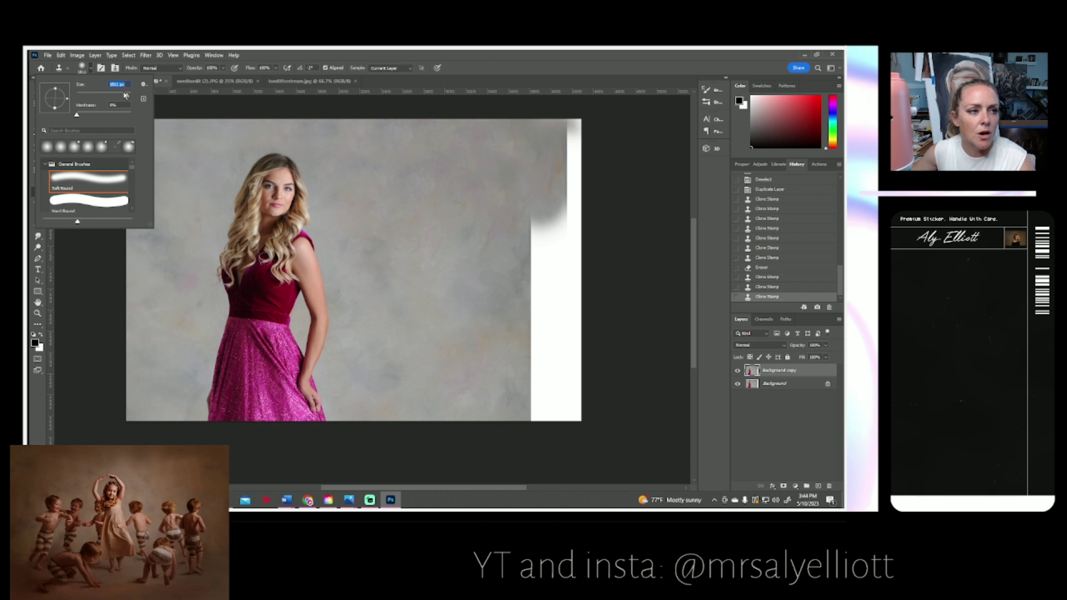
click(468, 299)
mouse_move(468, 299)
mouse_down()
mouse_move(530, 289)
mouse_move(535, 269)
mouse_move(513, 259)
mouse_move(554, 204)
mouse_move(549, 227)
mouse_move(582, 192)
mouse_move(575, 123)
mouse_move(554, 135)
mouse_up()
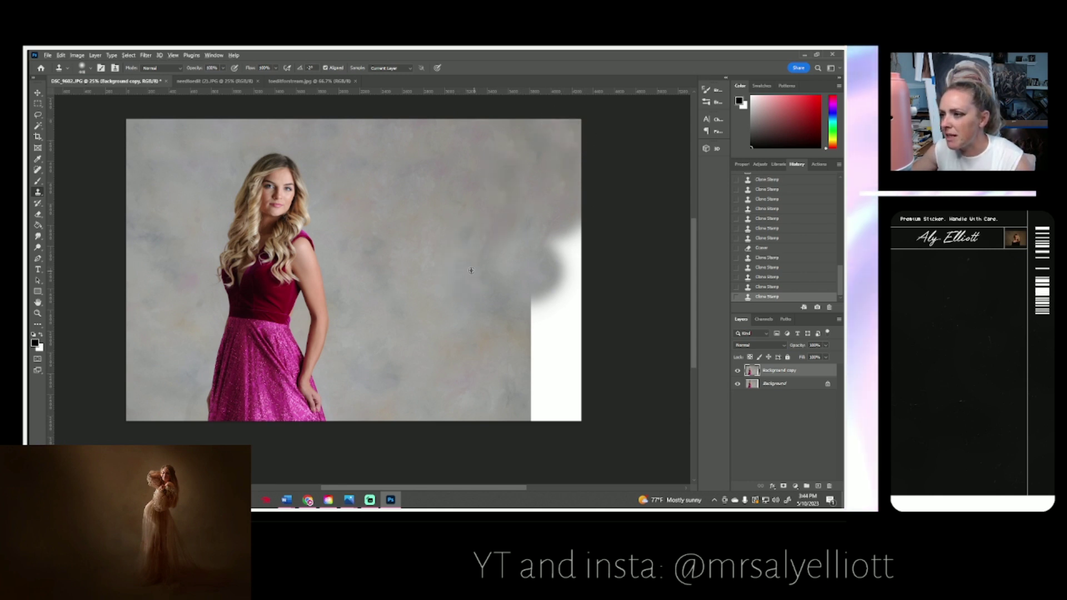
- Clone backdrop texture down the rest of the white right-hand strip to the canvas's lower corner
mouse_move(514, 321)
mouse_down()
mouse_move(546, 262)
mouse_move(574, 278)
mouse_move(550, 267)
mouse_move(560, 240)
mouse_move(506, 261)
mouse_up()
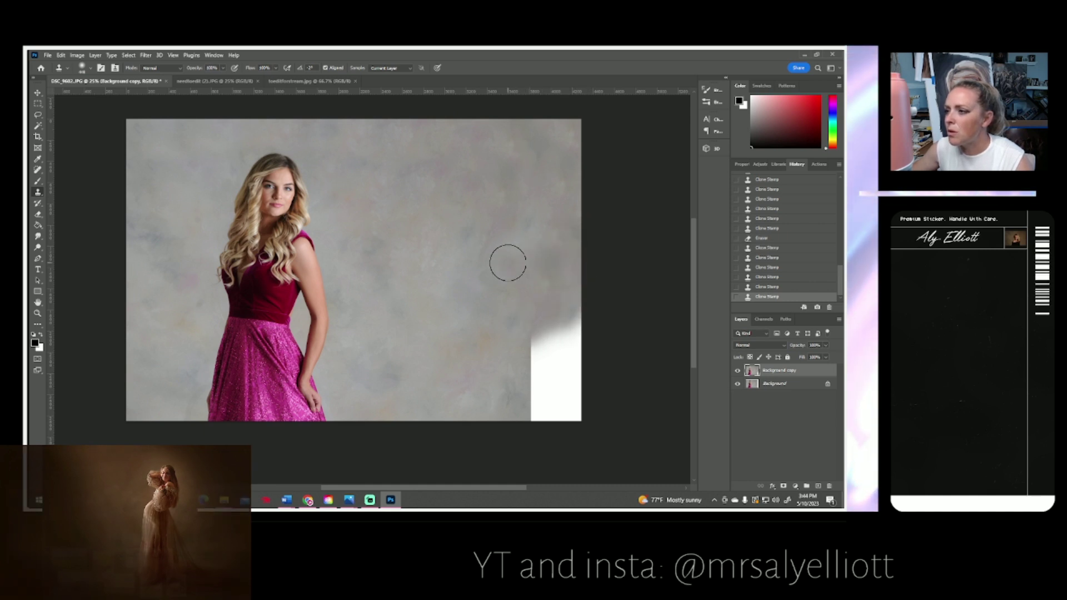
click(517, 265)
click(503, 256)
click(526, 329)
click(449, 335)
mouse_move(500, 337)
mouse_down()
mouse_move(519, 349)
mouse_move(531, 417)
mouse_move(549, 417)
mouse_move(534, 415)
mouse_move(584, 401)
mouse_move(594, 367)
mouse_move(553, 331)
mouse_up()
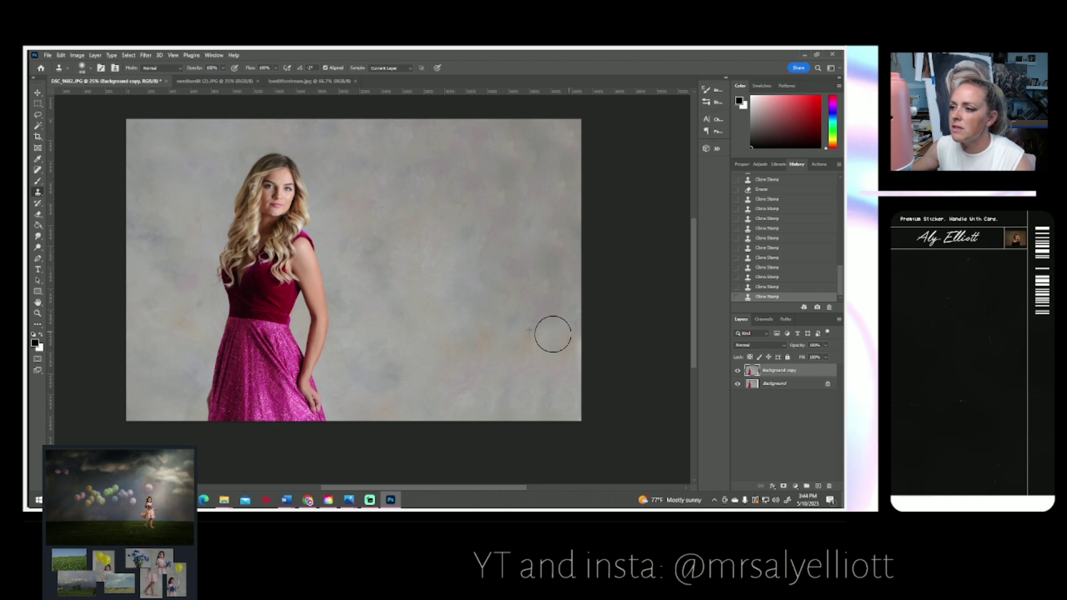
- Paint sampled backdrop gray with a very large, low-opacity Soft Round brush over the backdrop beside the woman to even out its tones
click(39, 182)
click(90, 68)
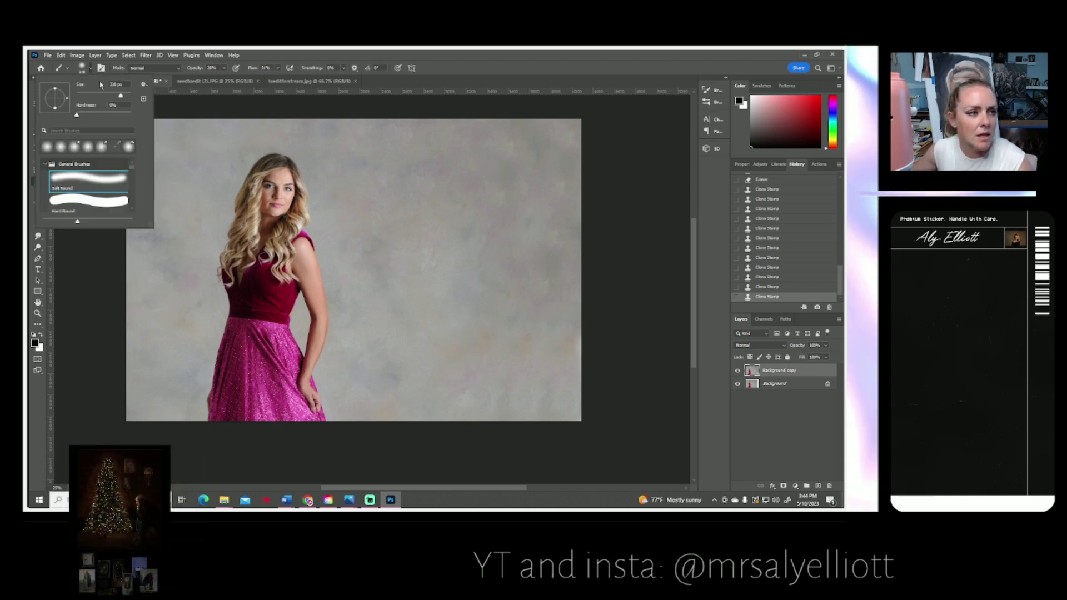
click(126, 97)
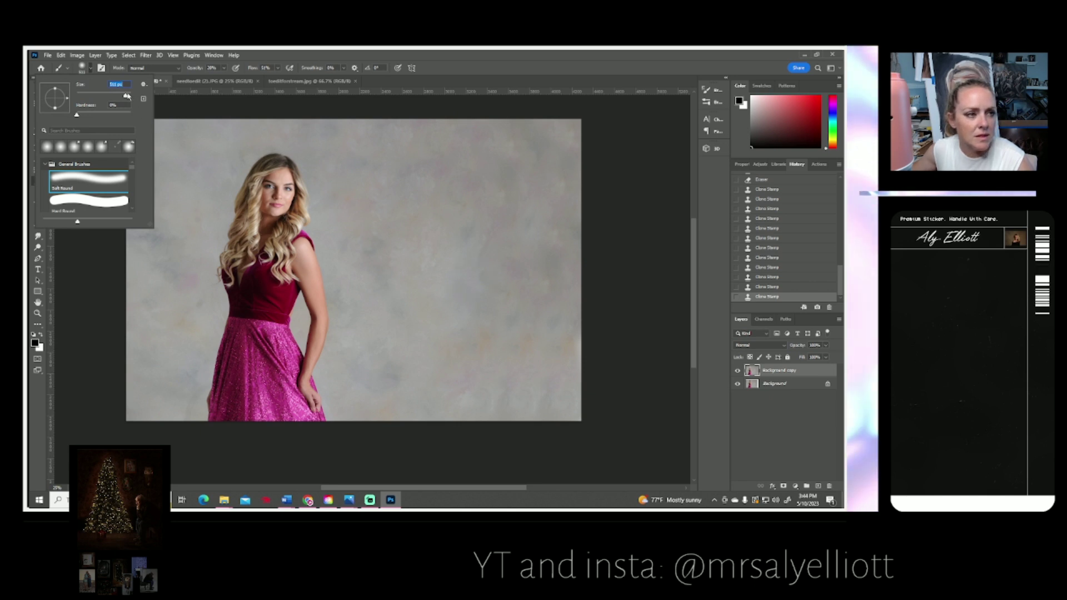
click(448, 286)
key(x)
mouse_move(453, 245)
mouse_down()
mouse_move(476, 251)
mouse_move(469, 312)
mouse_up()
mouse_move(465, 362)
mouse_down()
mouse_move(493, 298)
mouse_move(467, 261)
mouse_up()
mouse_move(421, 150)
mouse_down()
mouse_move(448, 162)
mouse_move(477, 239)
mouse_up()
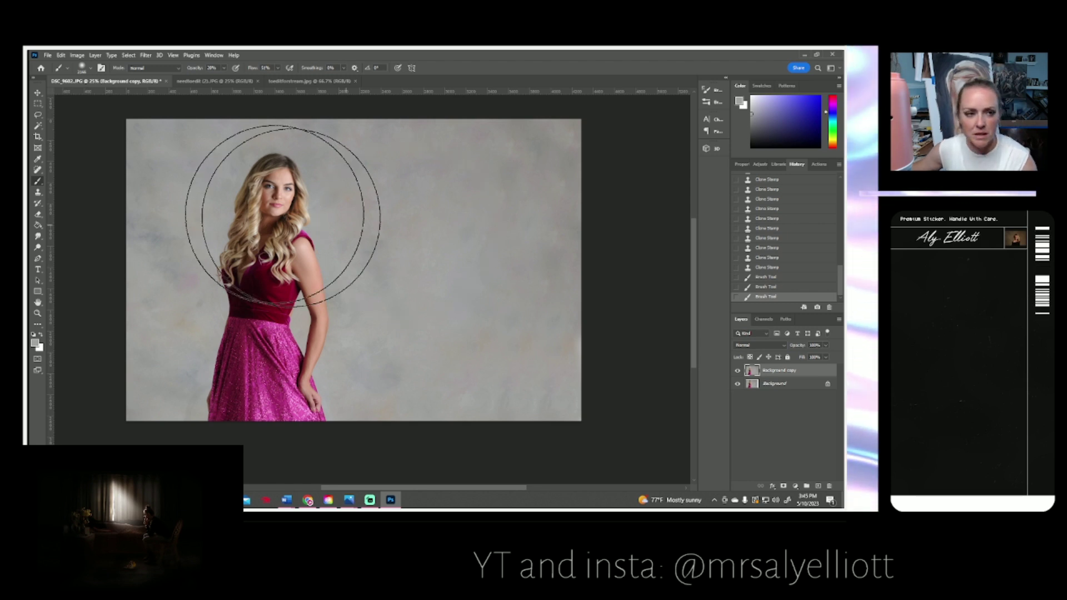
- Flatten the image and duplicate the Background layer with the default name Background copy
click(96, 55)
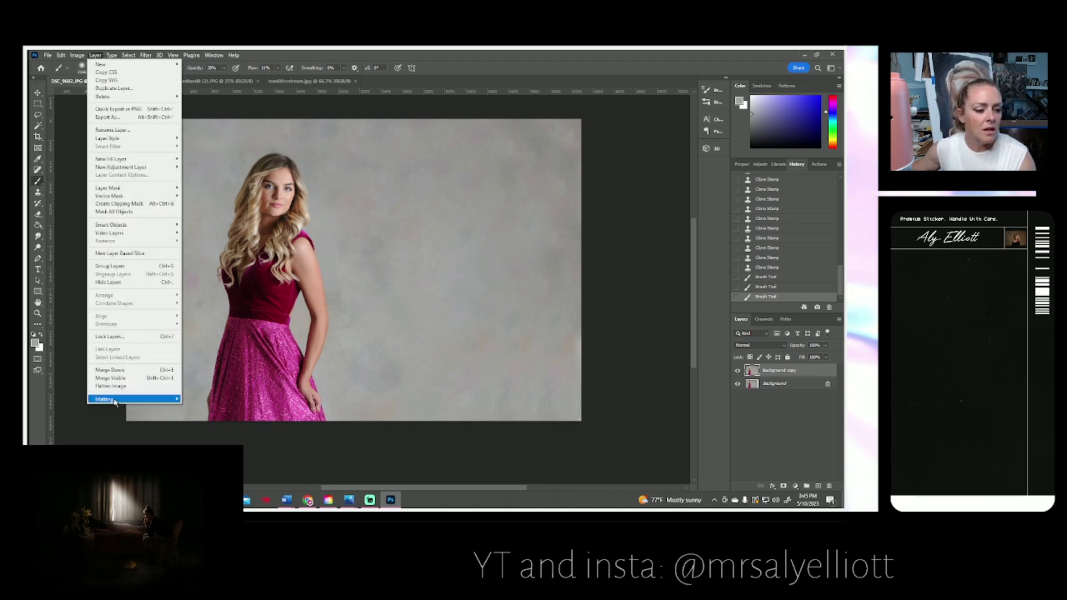
click(120, 386)
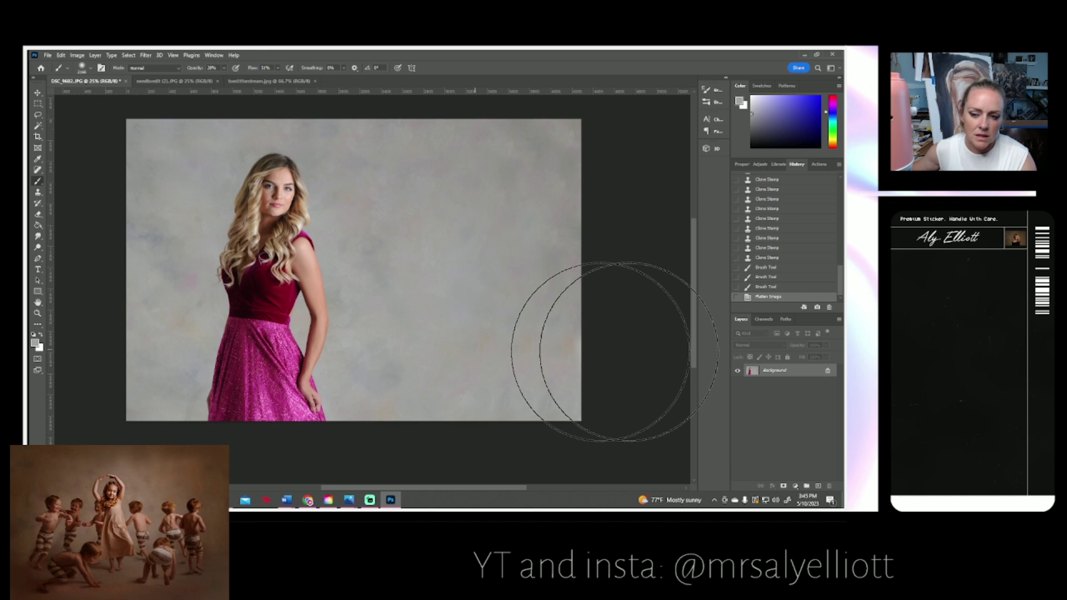
right_click(770, 368)
click(786, 392)
key(Return)
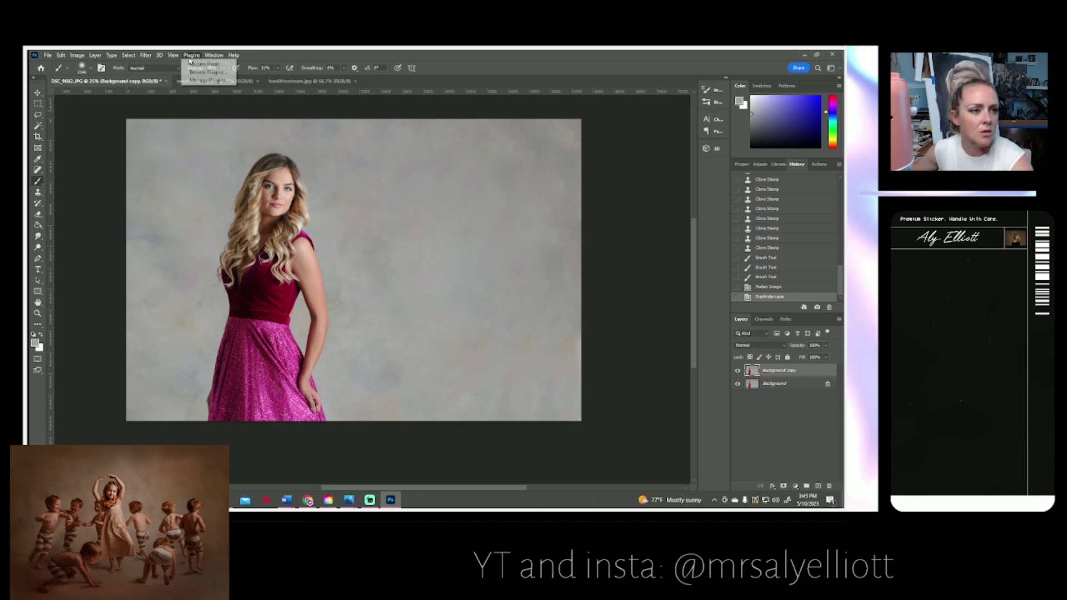
- Flip the whole canvas horizontally so the woman stands on the opposite side
click(147, 56)
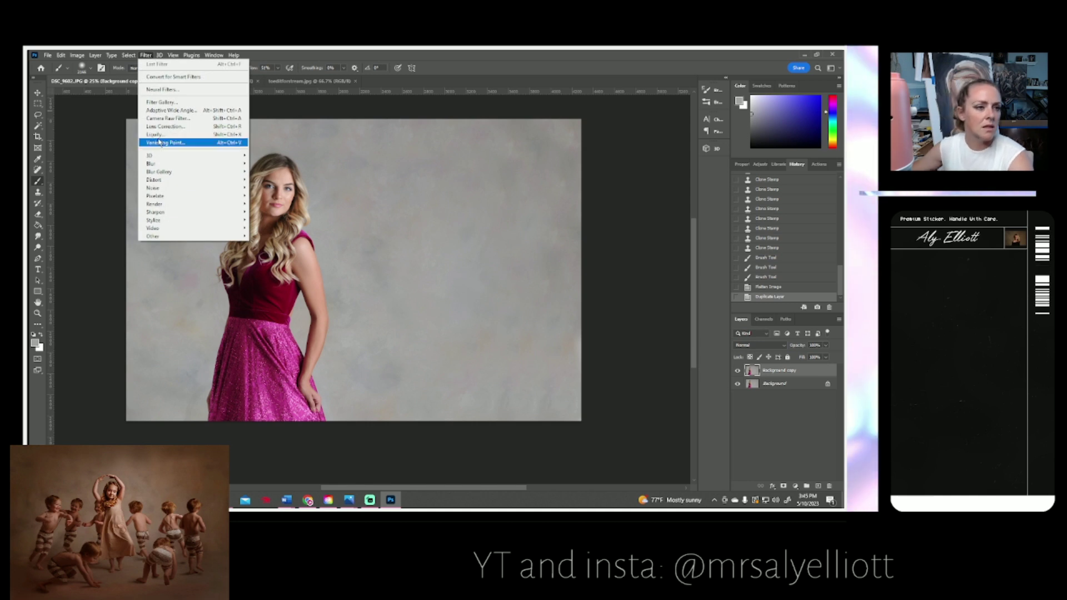
click(139, 58)
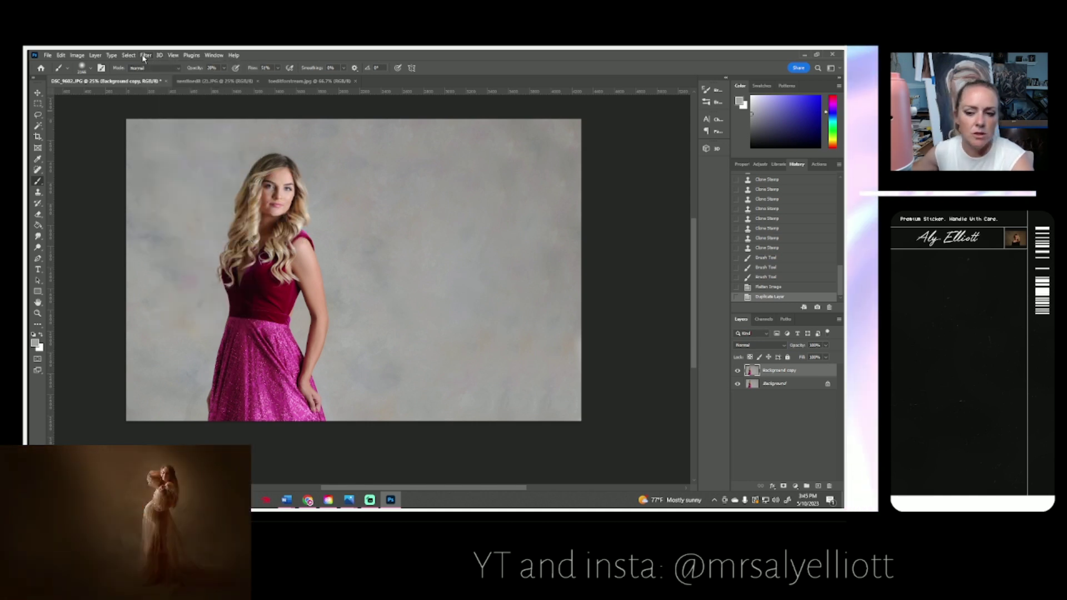
click(82, 56)
mouse_move(111, 135)
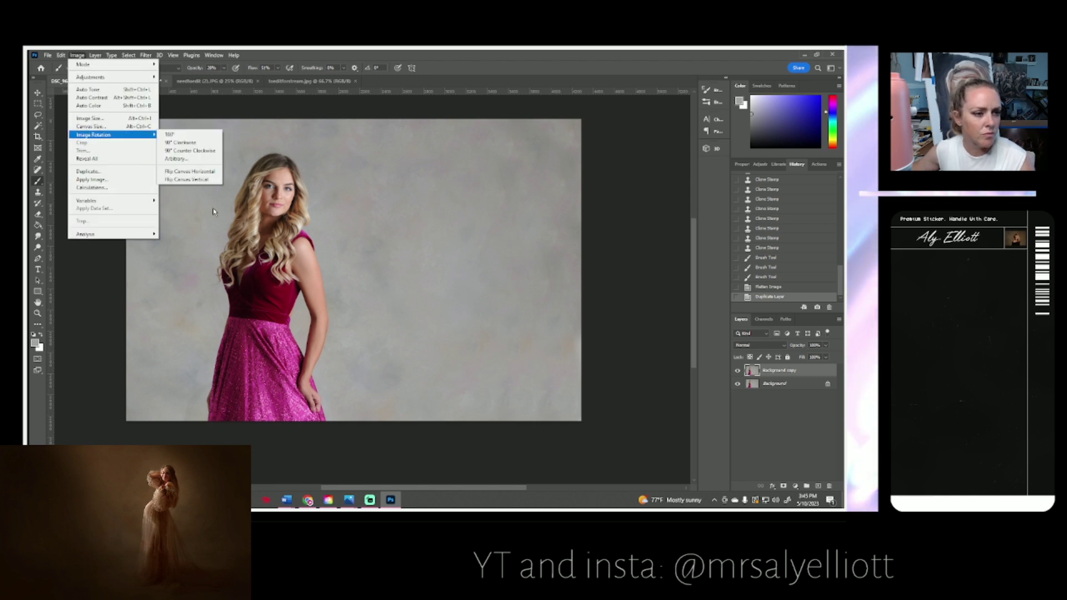
click(189, 172)
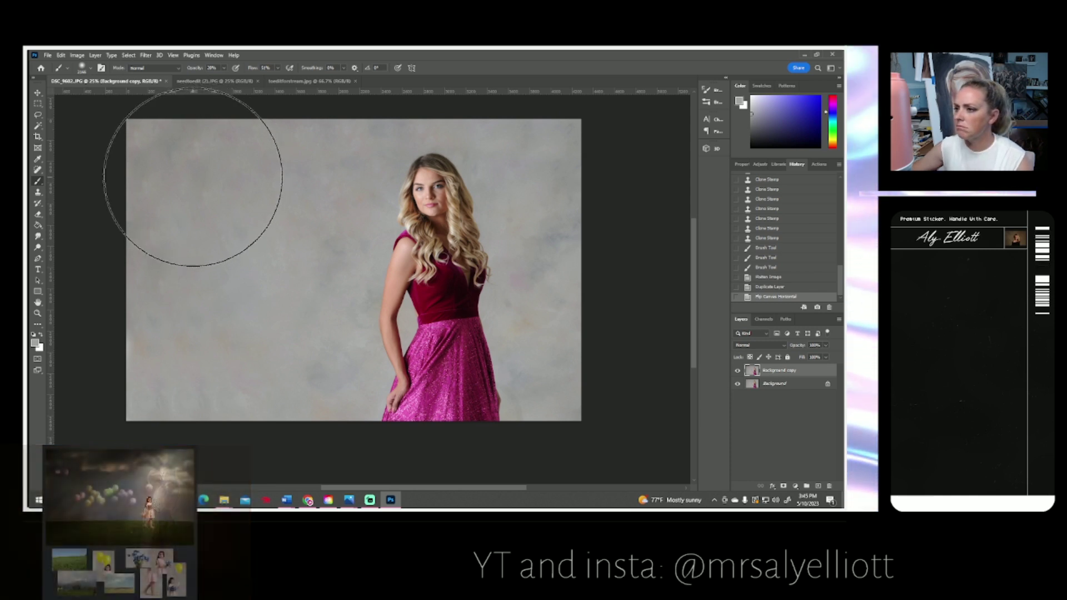
- Extend the canvas with the Crop tool, adding white space above the photo and on both sides but none below
click(38, 314)
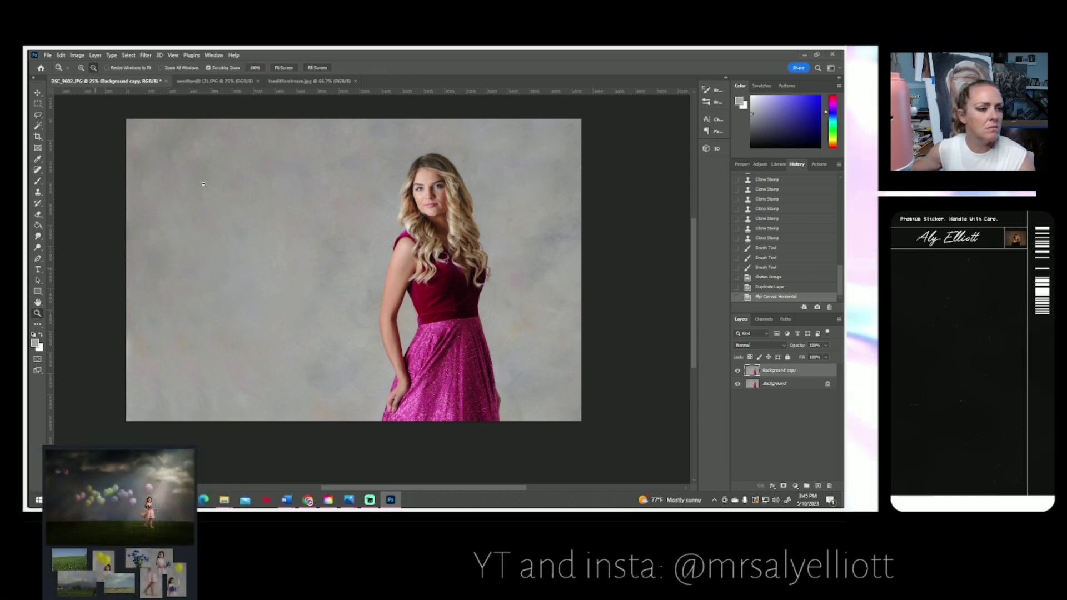
alt+click(205, 184)
scroll(204, 177, up, 1)
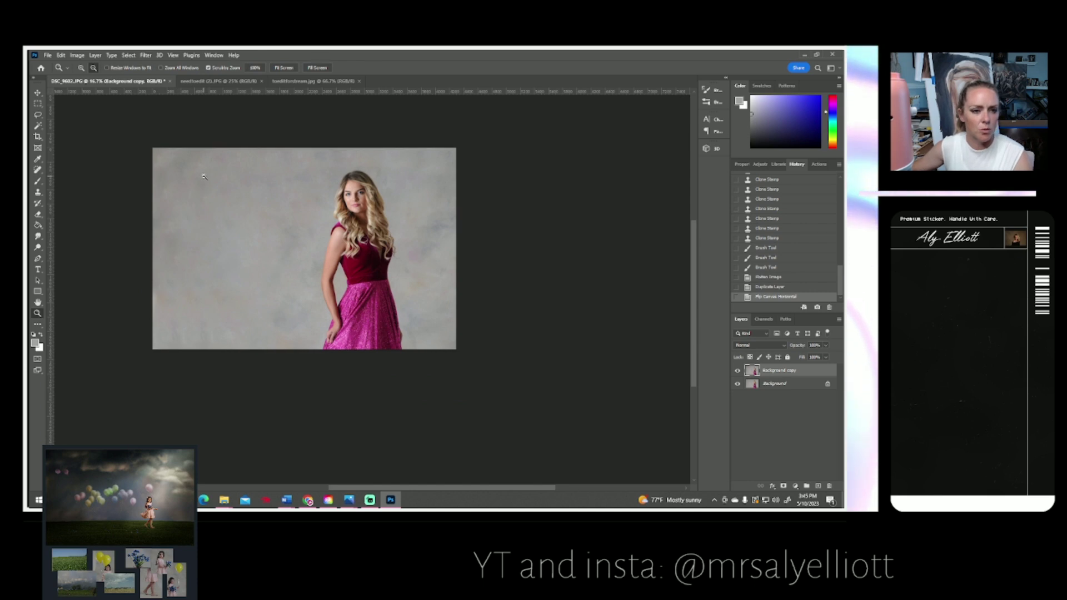
click(42, 139)
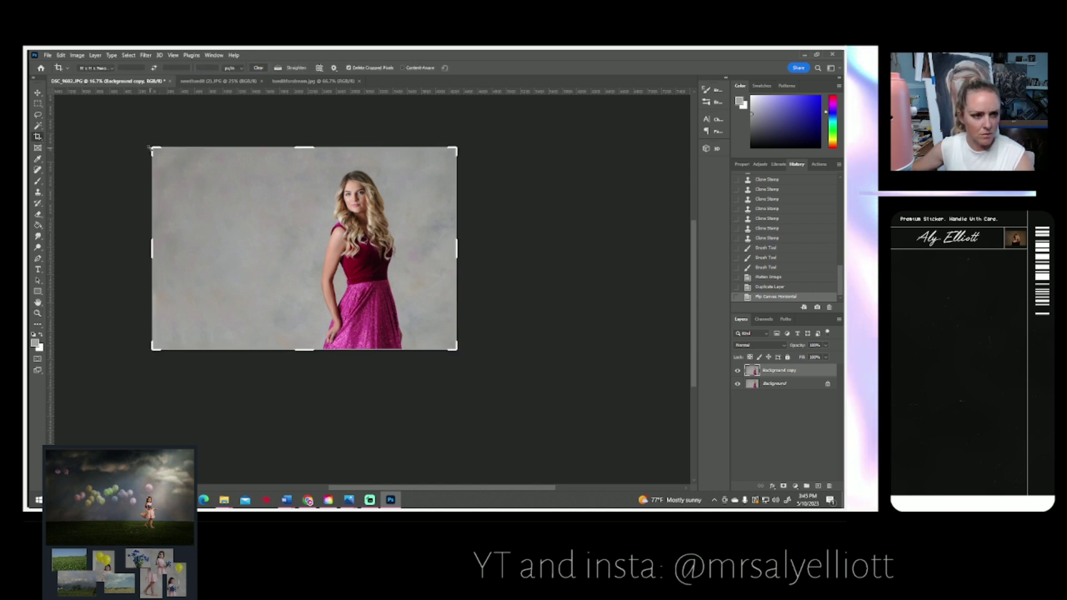
drag(149, 148, 138, 133)
drag(181, 195, 170, 191)
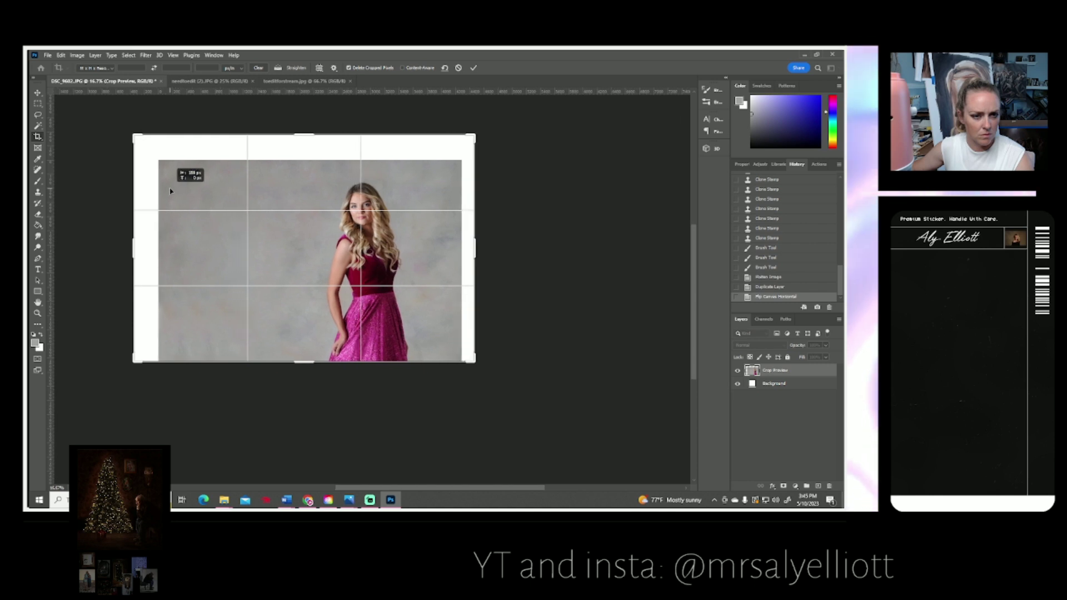
key(Return)
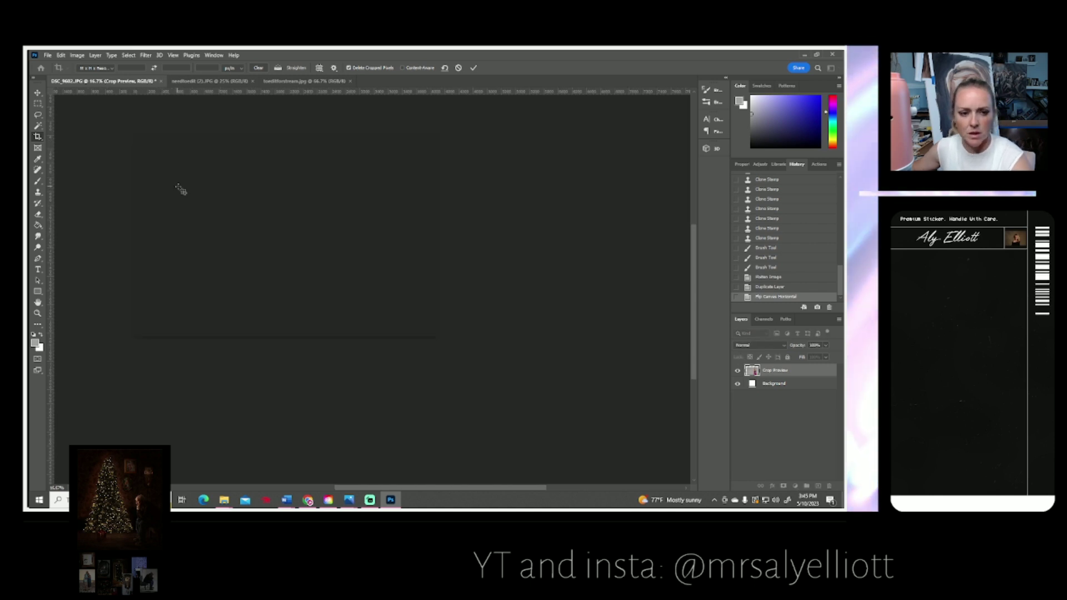
right_click(765, 370)
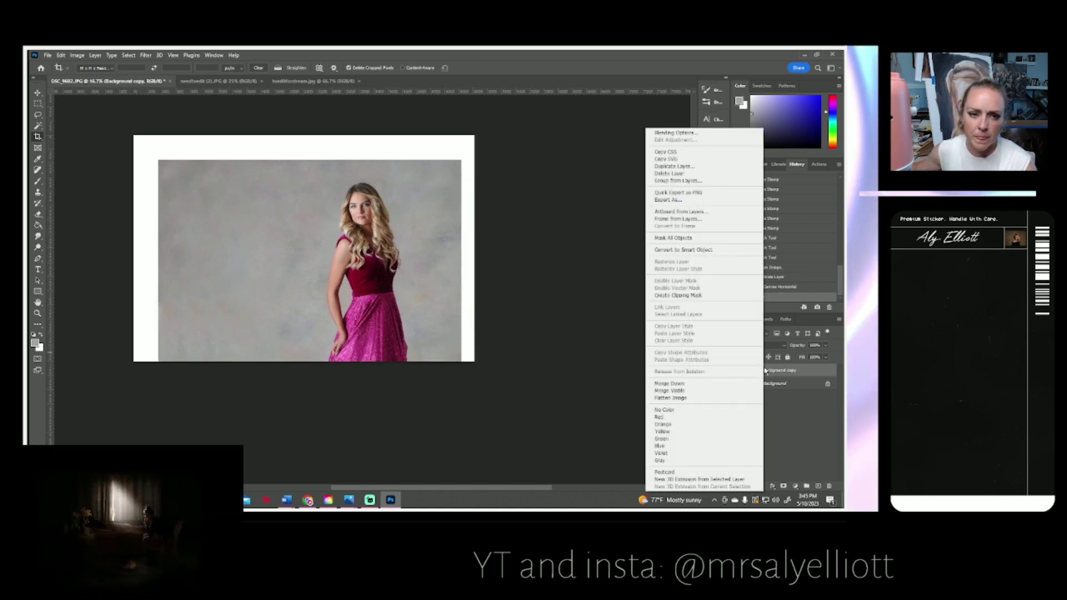
click(585, 245)
- Clone backdrop over the canvas's upper-left white corner using a very large soft Clone Stamp brush
click(38, 193)
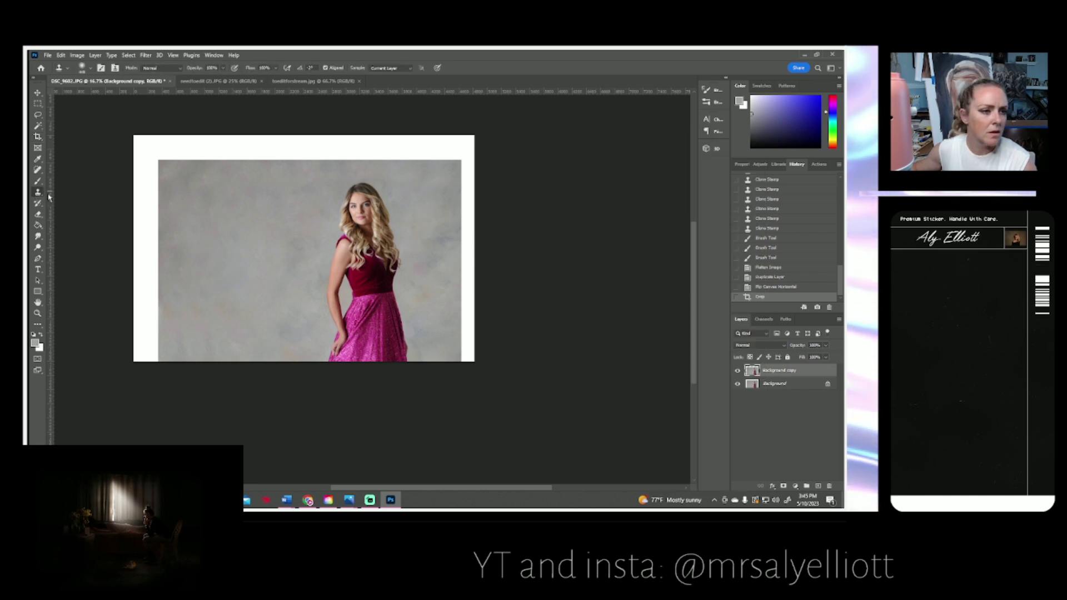
click(88, 69)
click(129, 96)
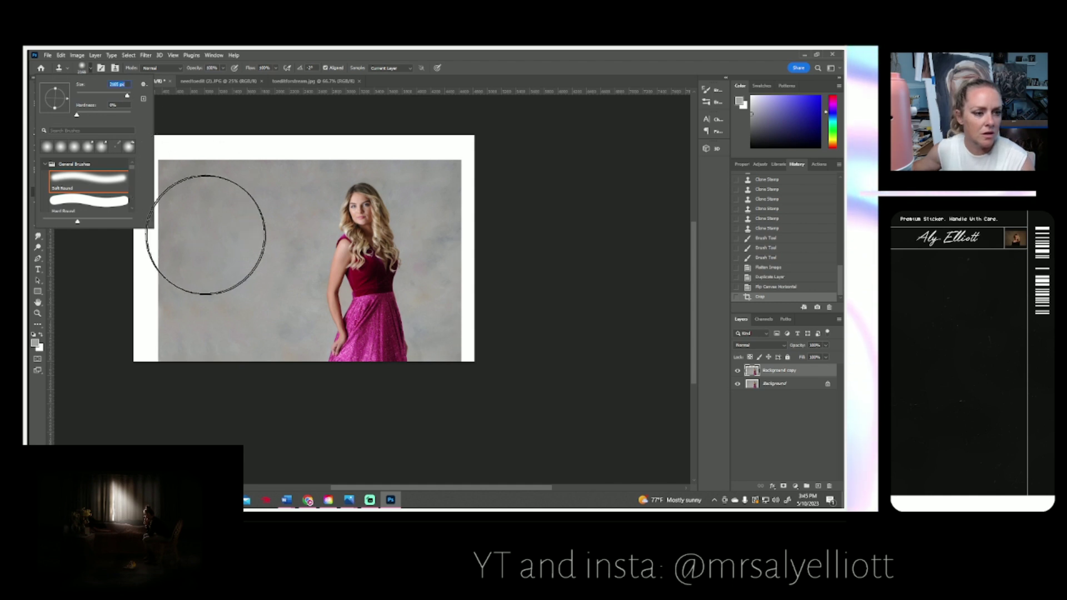
click(221, 228)
mouse_move(153, 186)
mouse_down()
mouse_move(167, 148)
mouse_move(124, 171)
mouse_up()
- Reduce the Clone Stamp brush size and clone backdrop along part of the upper white strip and down the whole left-hand strip
click(91, 69)
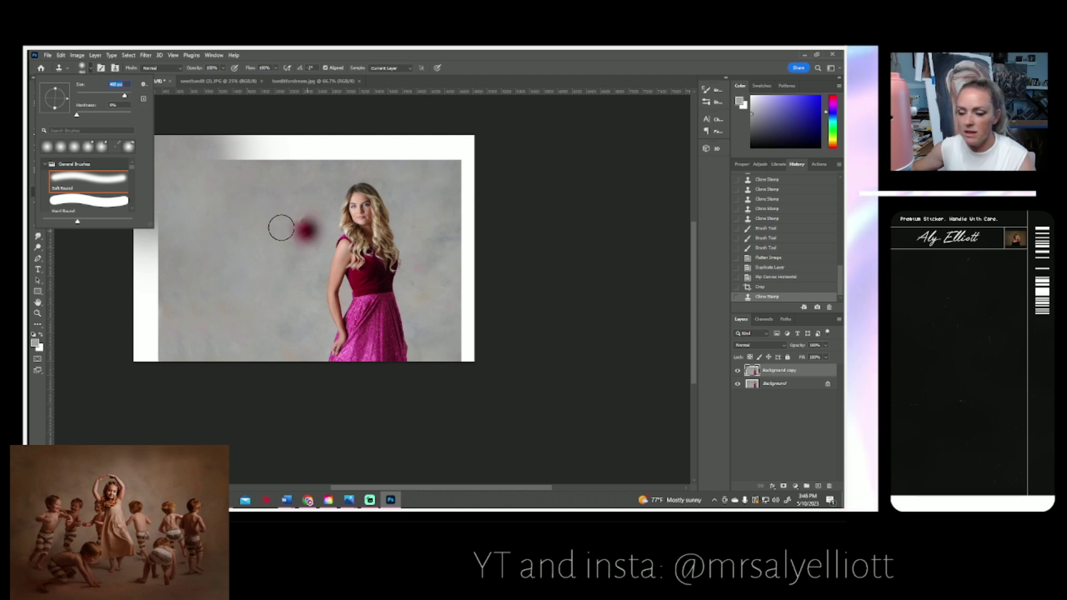
click(203, 203)
mouse_move(214, 155)
mouse_down()
mouse_move(231, 134)
mouse_move(213, 155)
mouse_move(220, 148)
mouse_move(221, 165)
mouse_move(300, 150)
mouse_up()
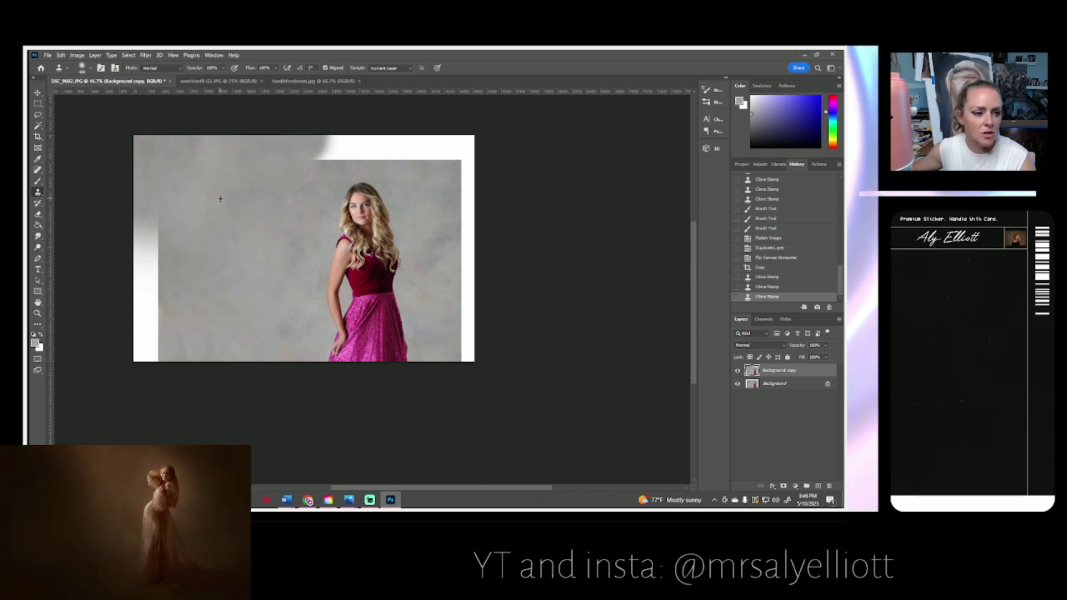
mouse_move(149, 223)
mouse_down()
mouse_move(158, 274)
mouse_move(143, 224)
mouse_move(142, 281)
mouse_up()
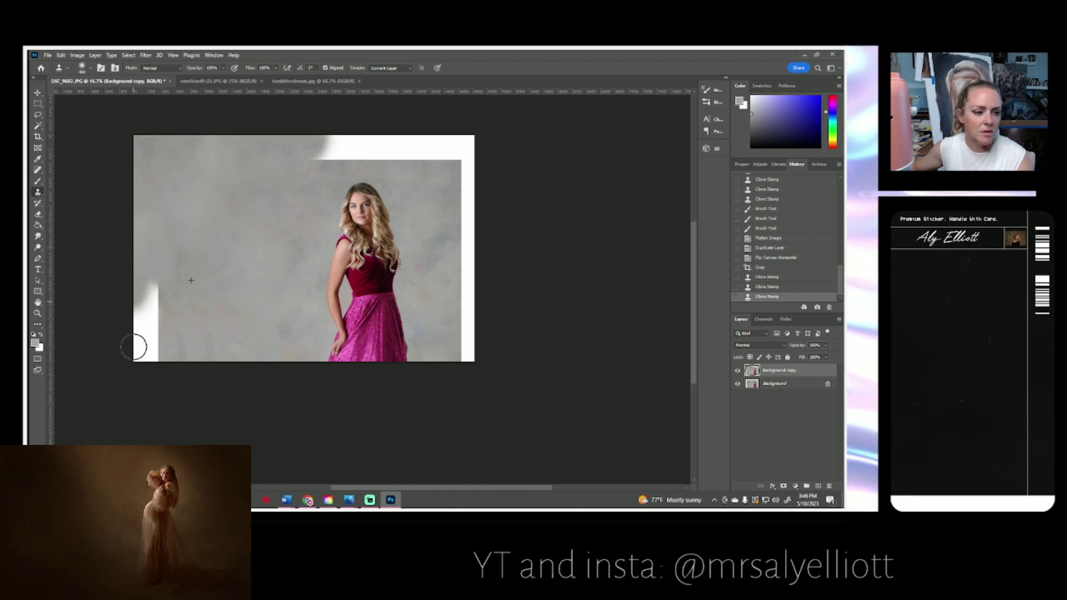
mouse_move(134, 348)
mouse_down()
mouse_move(150, 351)
mouse_move(166, 291)
mouse_move(105, 288)
mouse_up()
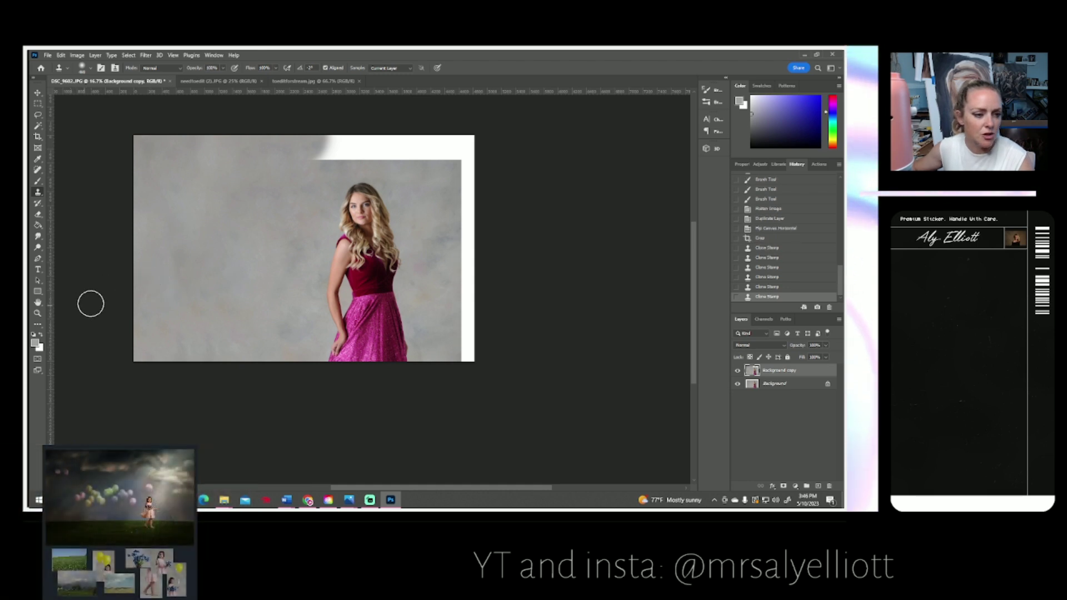
drag(178, 259, 170, 257)
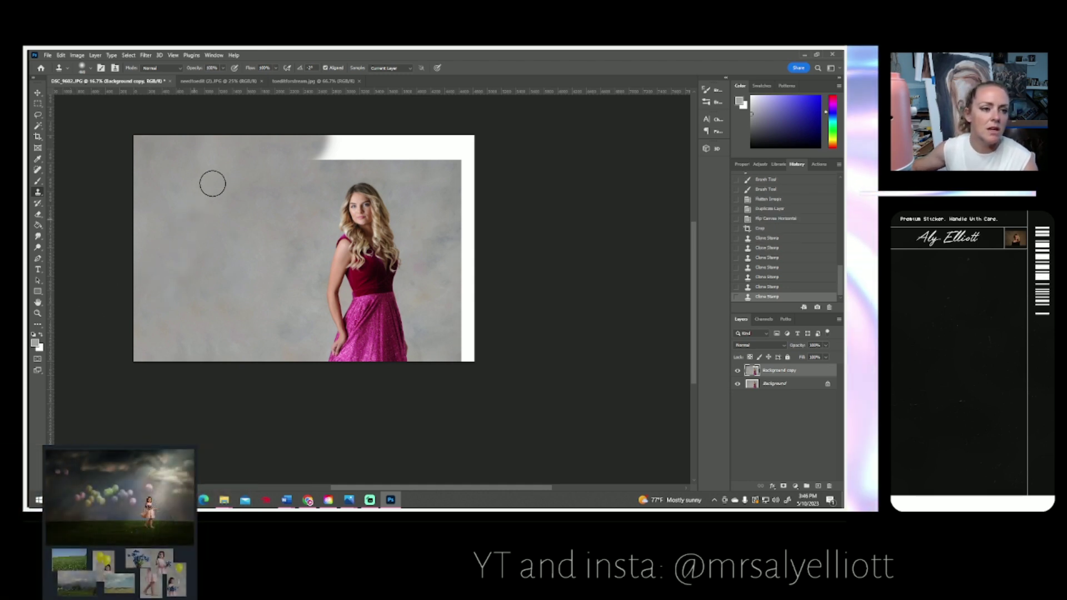
- Clone backdrop over the remaining white above the woman and down the right-hand strip to the lower corner
mouse_move(311, 160)
mouse_down()
mouse_move(376, 137)
mouse_move(315, 153)
mouse_move(358, 145)
mouse_move(423, 161)
mouse_move(369, 154)
mouse_move(373, 142)
mouse_move(399, 146)
mouse_move(370, 154)
mouse_move(449, 165)
mouse_move(467, 149)
mouse_move(426, 149)
mouse_move(436, 138)
mouse_move(467, 156)
mouse_move(467, 355)
mouse_up()
mouse_move(457, 302)
mouse_down()
mouse_move(461, 199)
mouse_move(478, 267)
mouse_move(456, 267)
mouse_up()
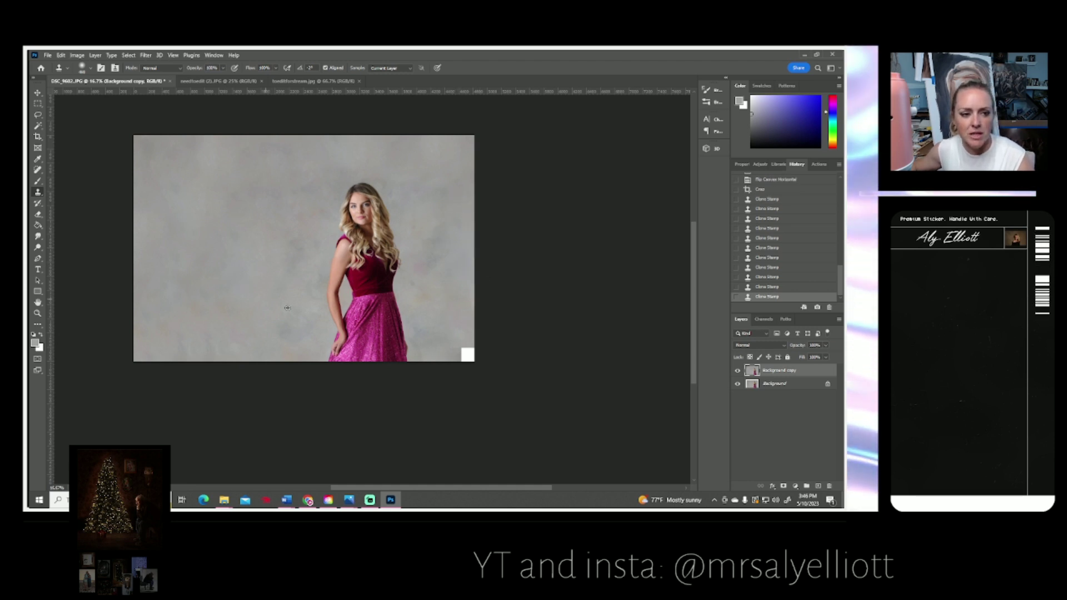
mouse_move(484, 352)
mouse_down()
mouse_move(462, 353)
mouse_move(479, 357)
mouse_up()
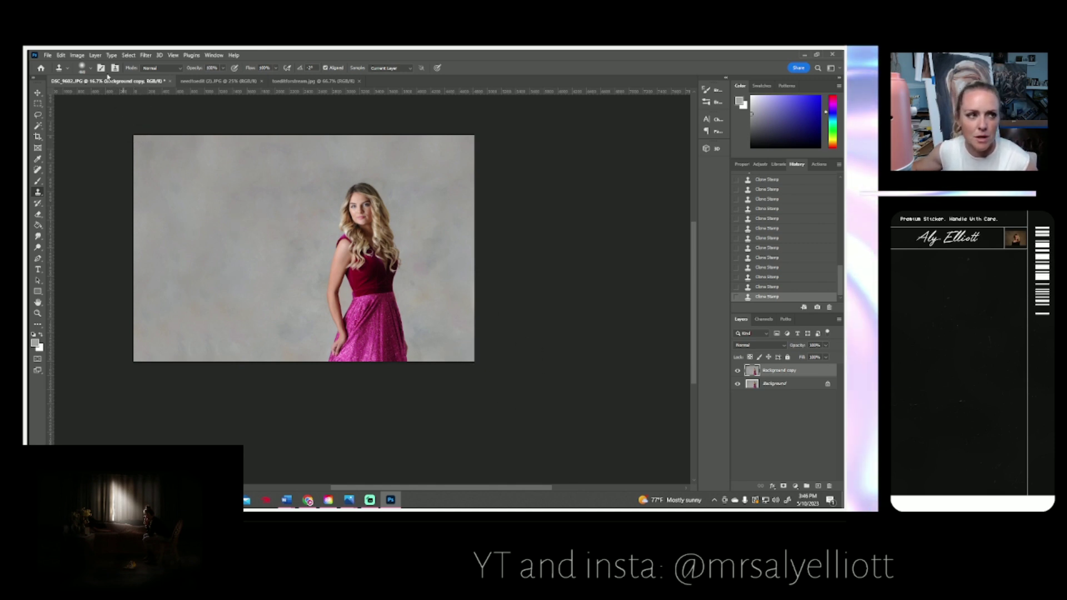
- Flatten the extended image and duplicate its Background layer as Background copy
click(97, 55)
click(133, 388)
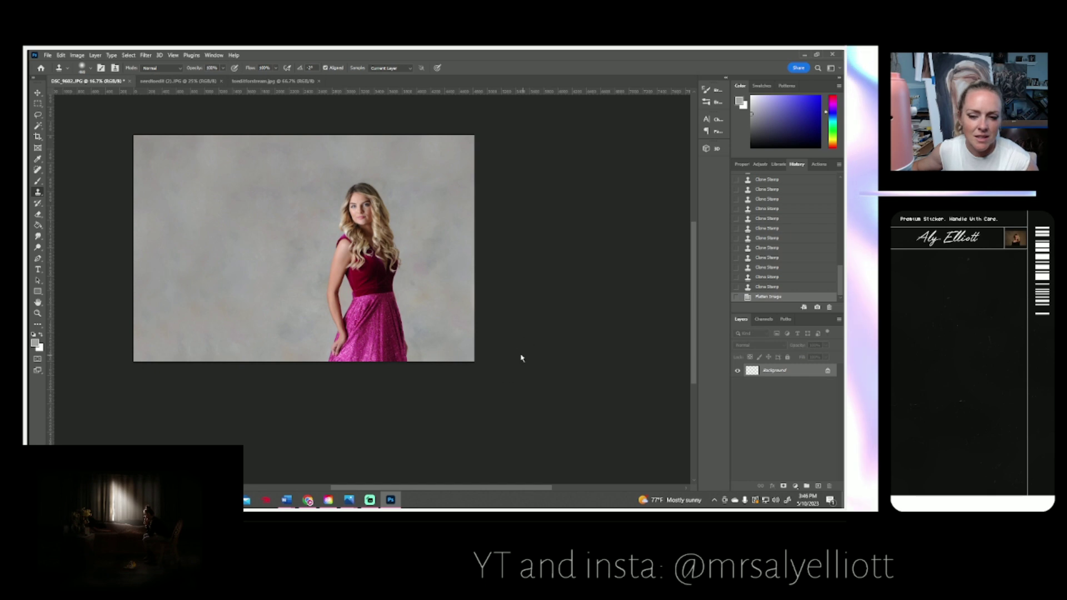
right_click(769, 374)
click(784, 390)
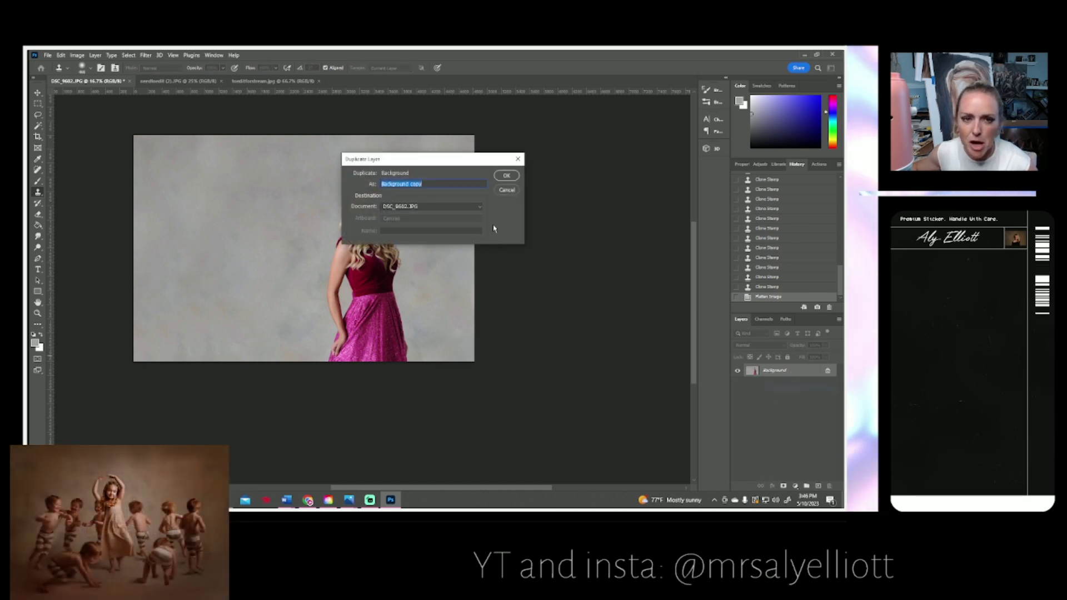
click(504, 176)
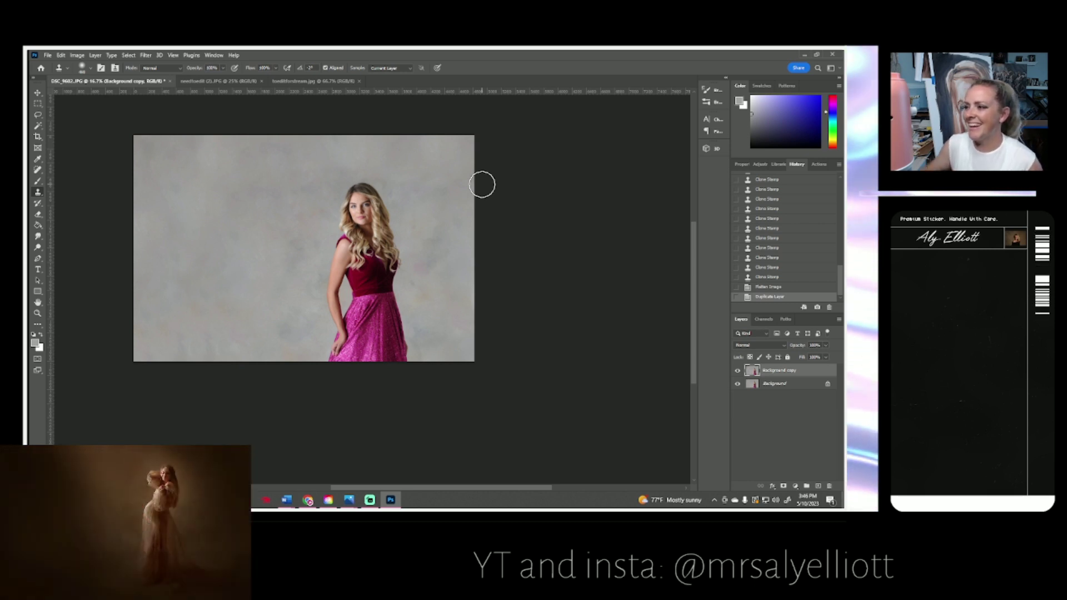
click(37, 313)
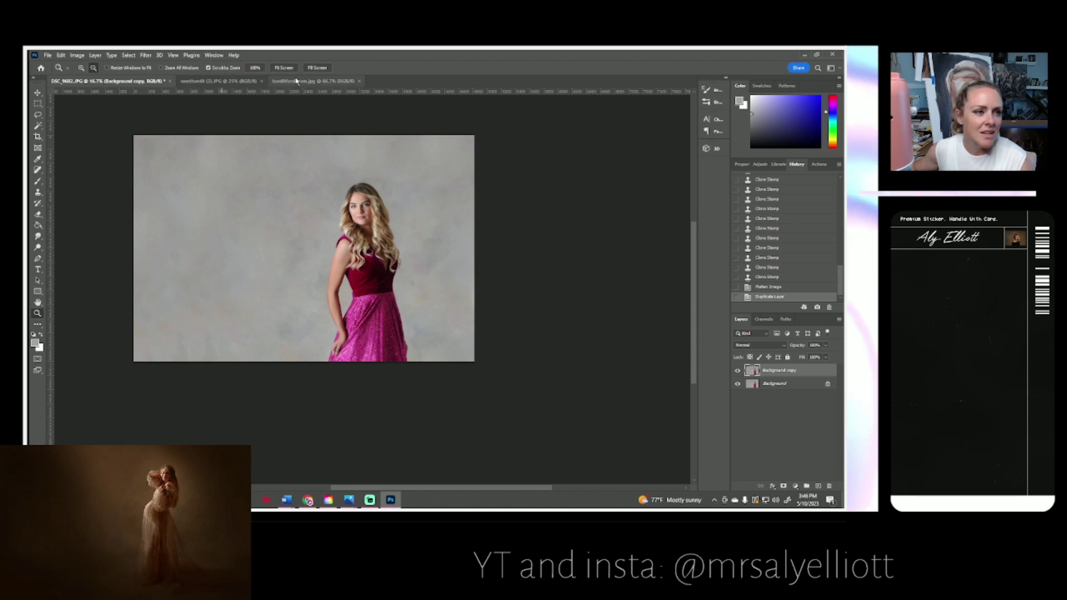
click(180, 137)
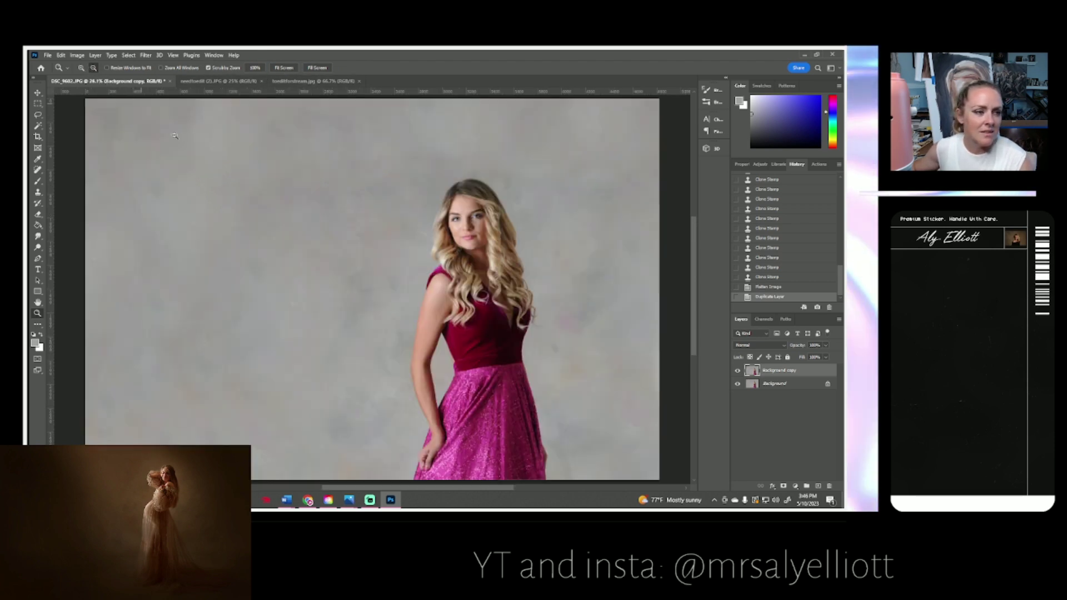
alt+click(395, 270)
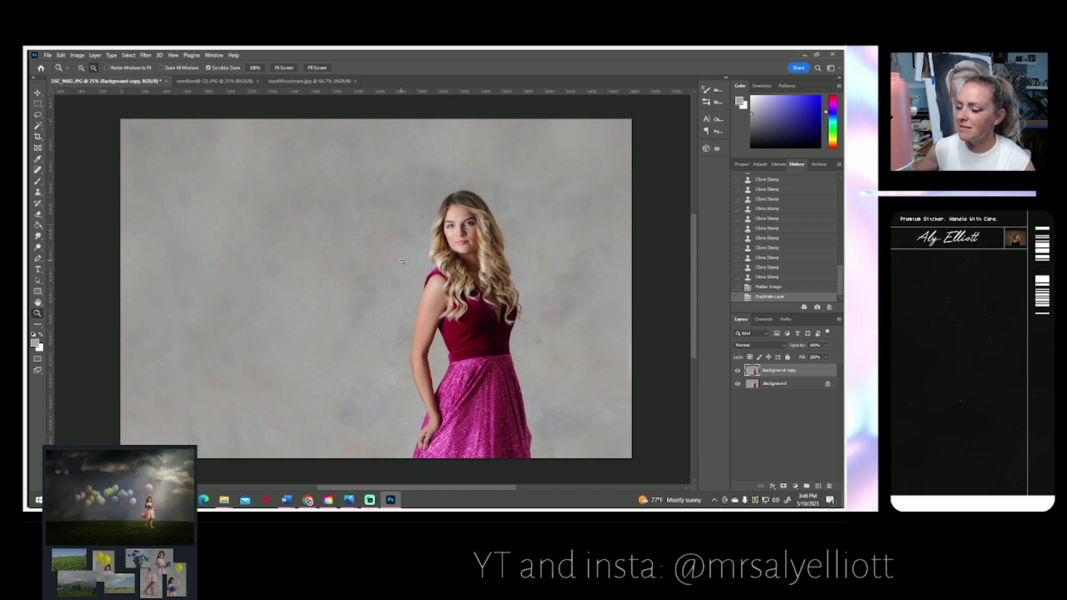
click(130, 55)
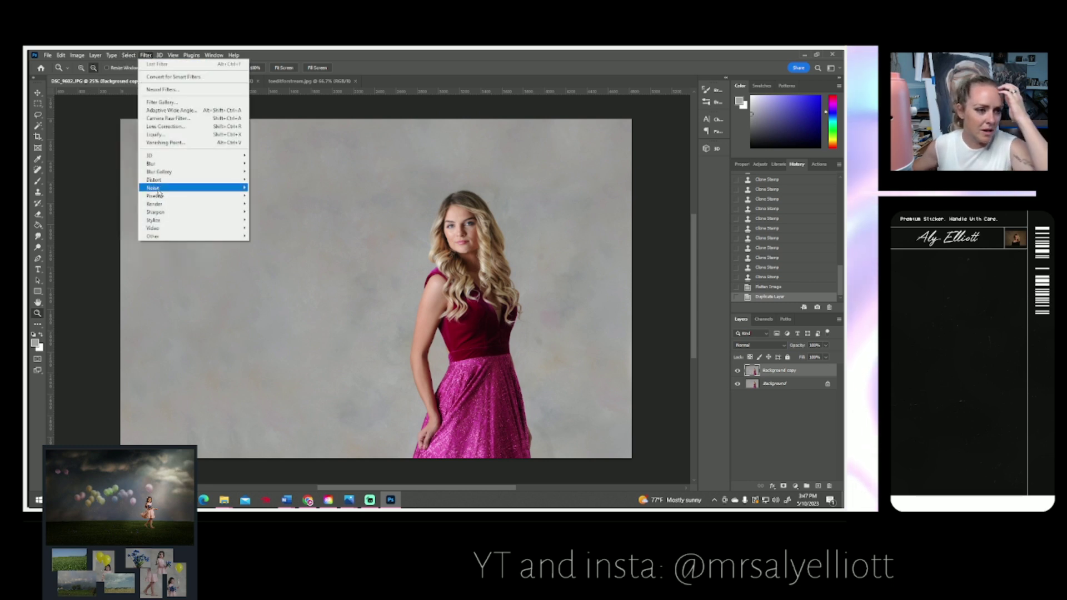
mouse_move(159, 190)
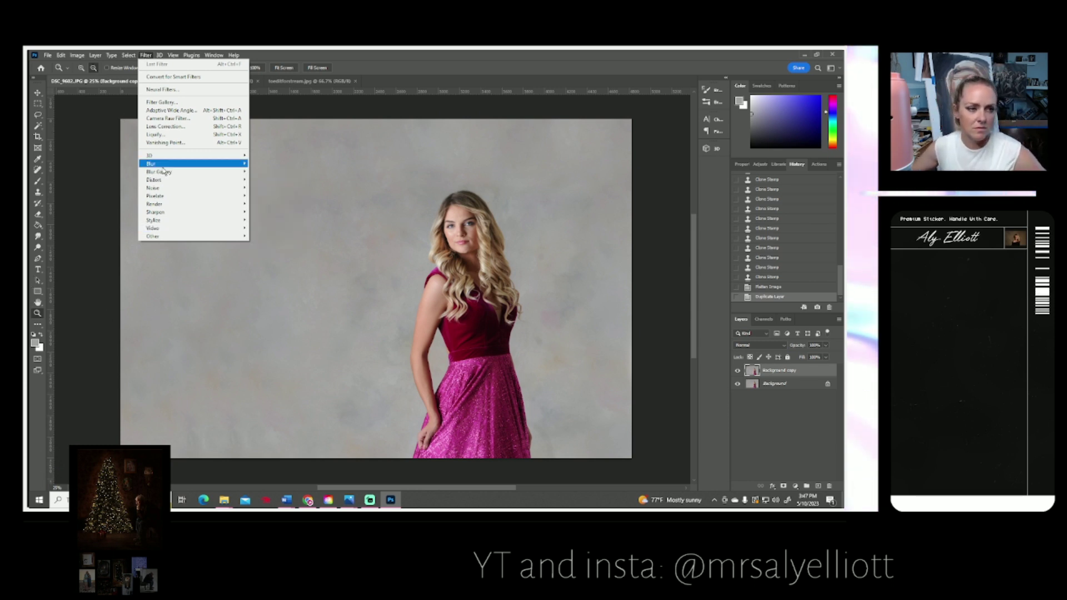
click(271, 219)
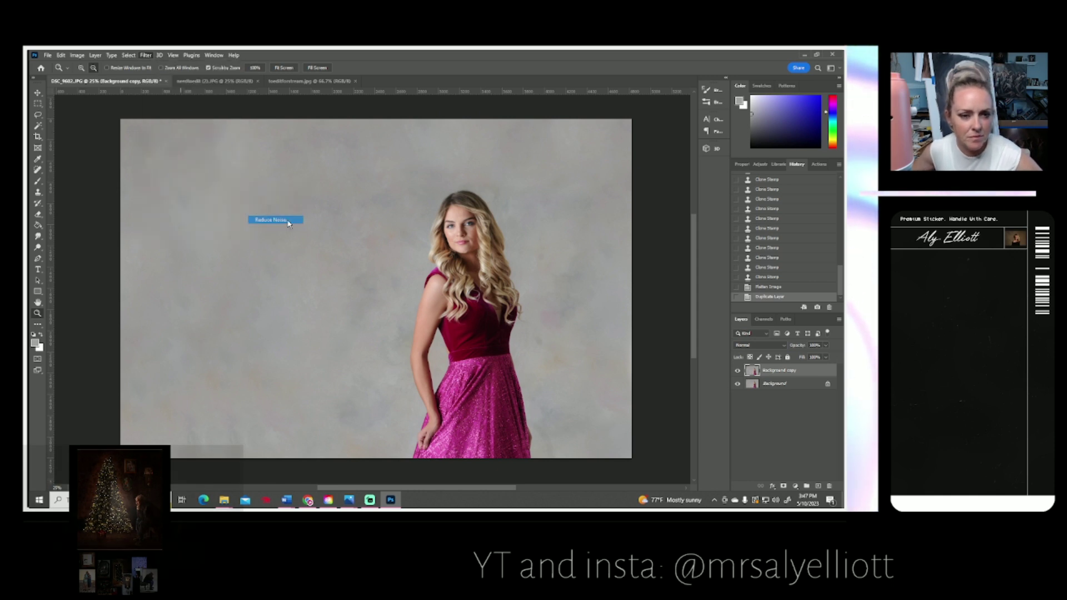
drag(601, 248, 542, 356)
drag(556, 177, 553, 304)
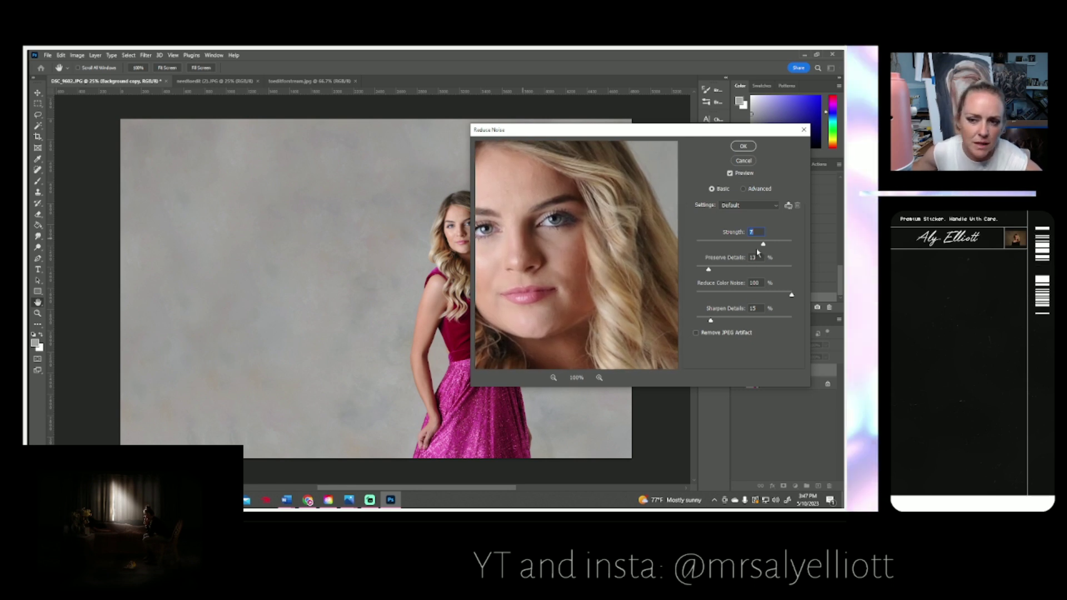
drag(763, 245, 754, 246)
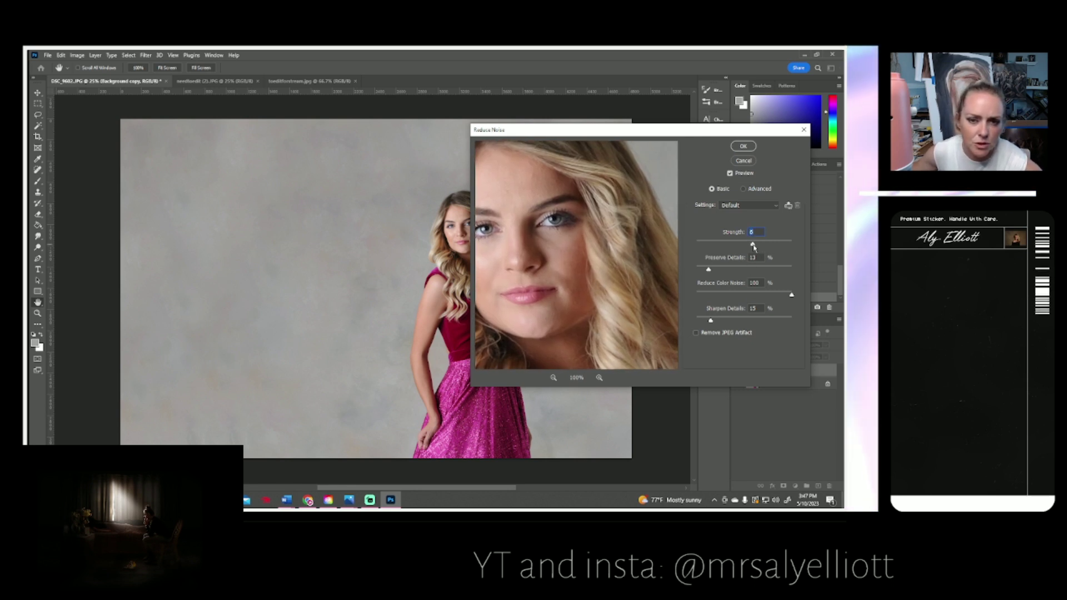
click(744, 161)
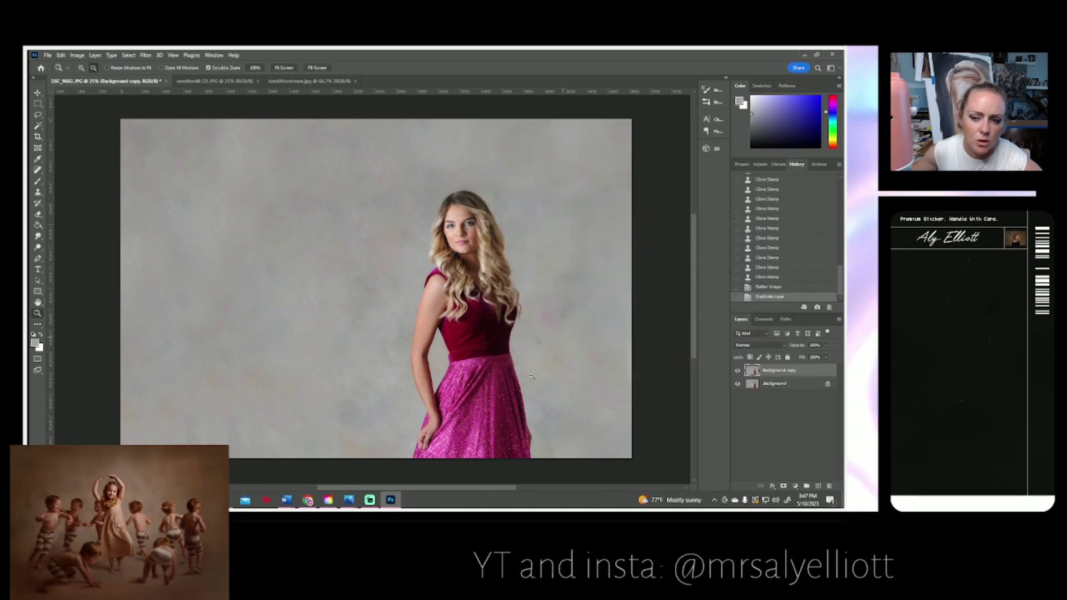
- Sharpen the Background copy layer with Unsharp Mask at a 2.5-pixel radius and threshold 0, checking the face in the preview
click(132, 55)
mouse_move(144, 56)
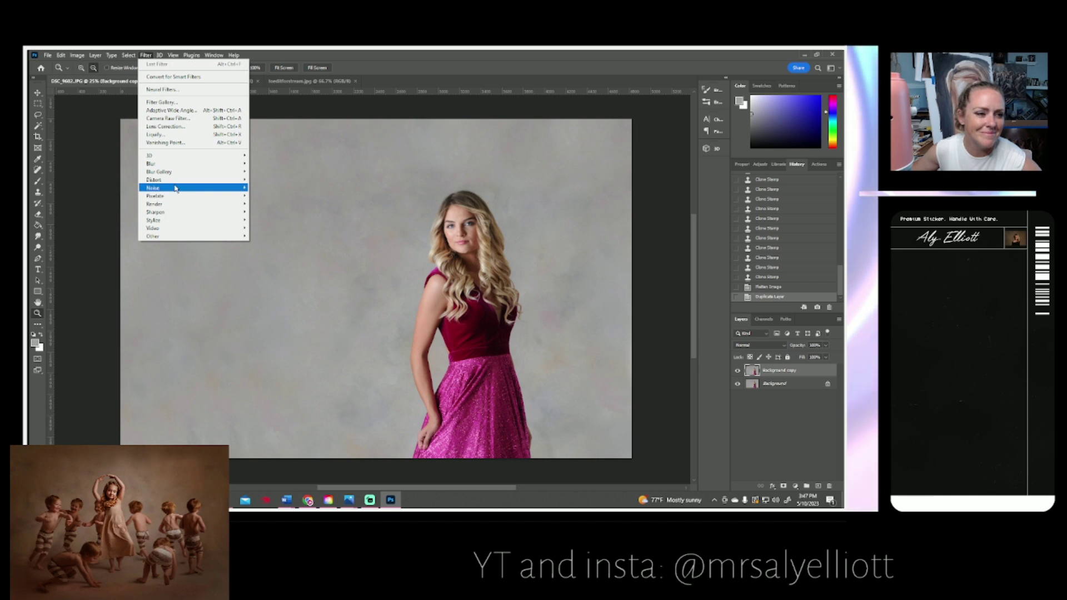
mouse_move(176, 215)
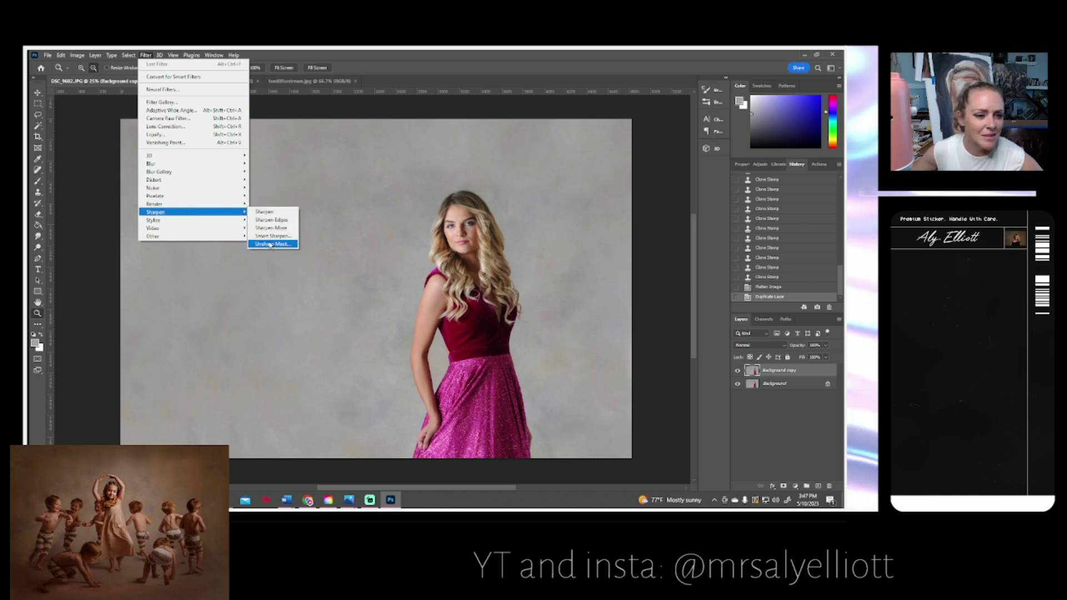
click(270, 242)
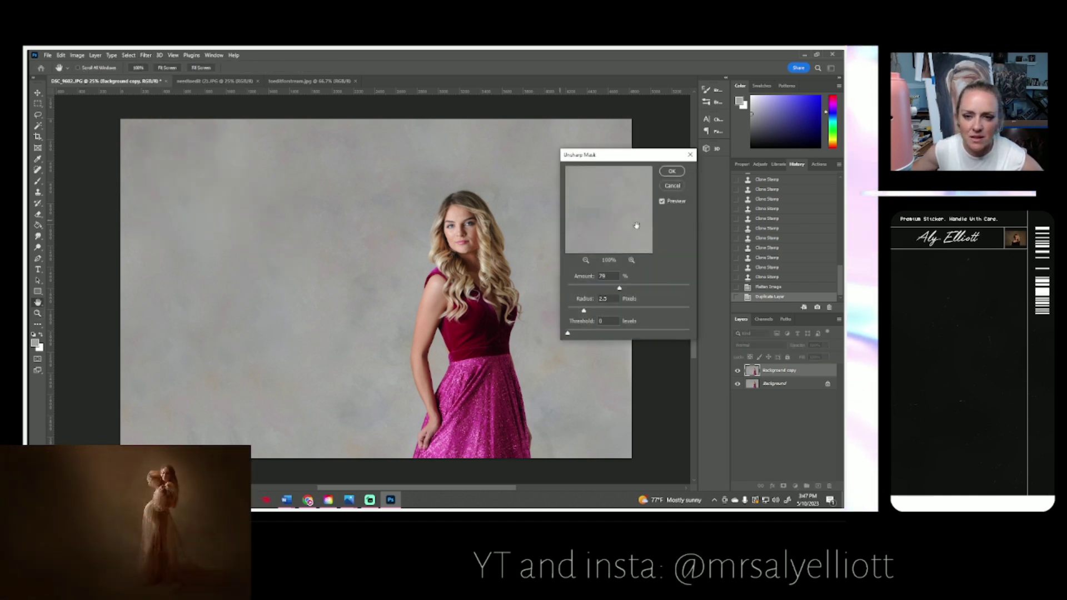
drag(619, 222, 640, 248)
click(593, 205)
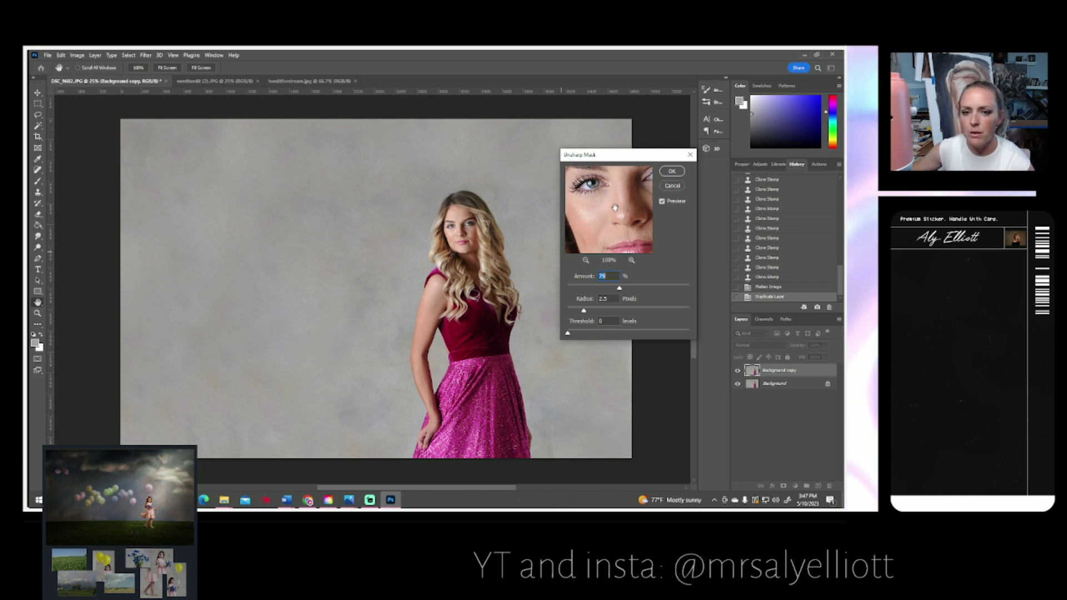
drag(616, 207, 625, 208)
click(672, 171)
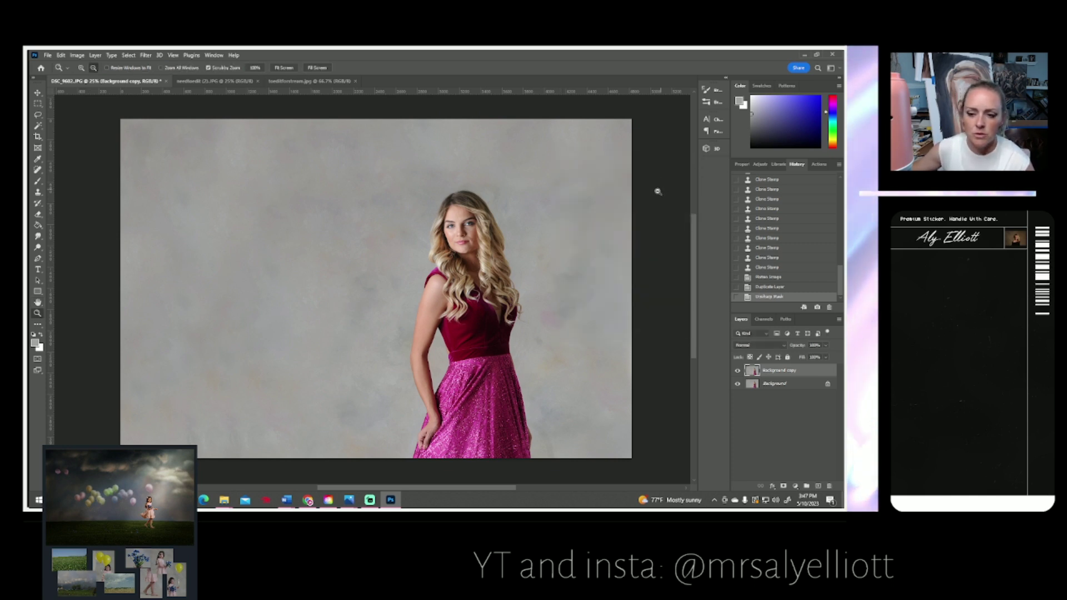
- Duplicate the sharpened Background copy layer as Background copy 2
right_click(781, 376)
click(689, 168)
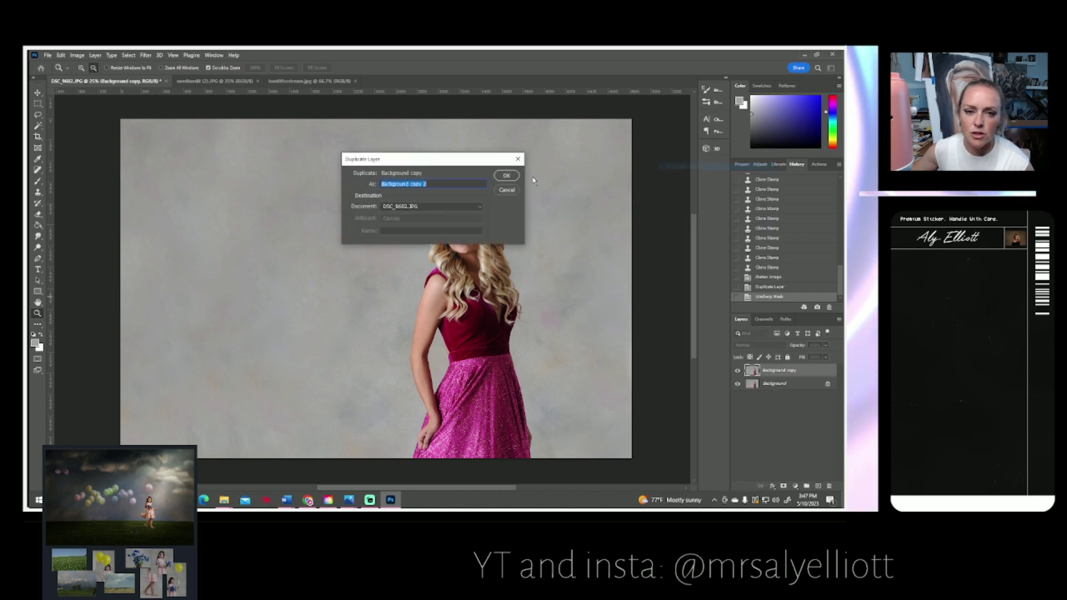
click(518, 177)
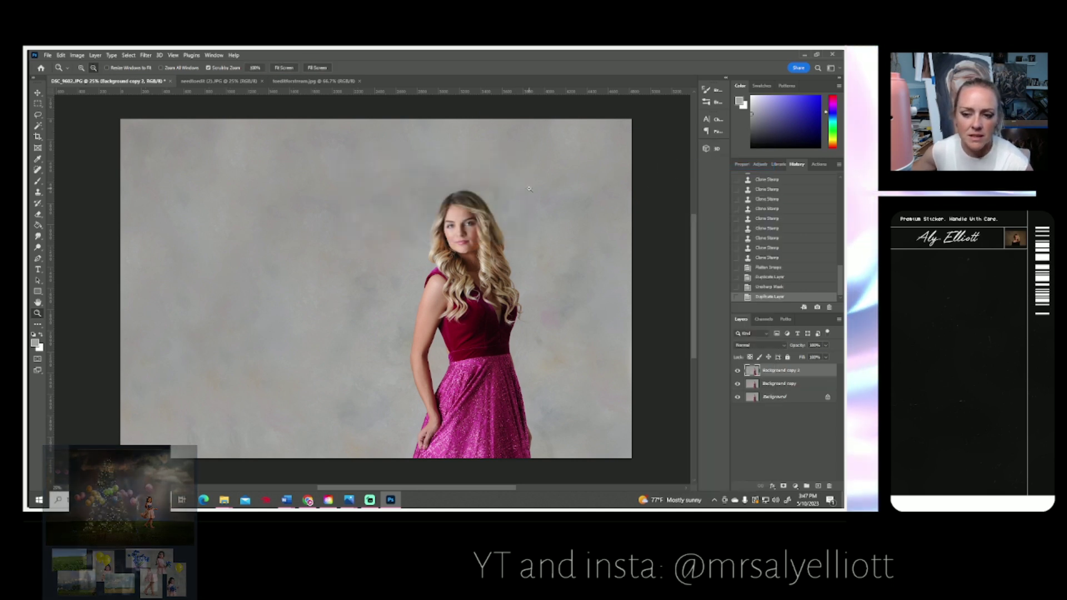
- Apply Reduce Noise to Background copy 2 with strength 7, preserve details 13%, reduce color noise 100% and sharpen details 15%
click(151, 57)
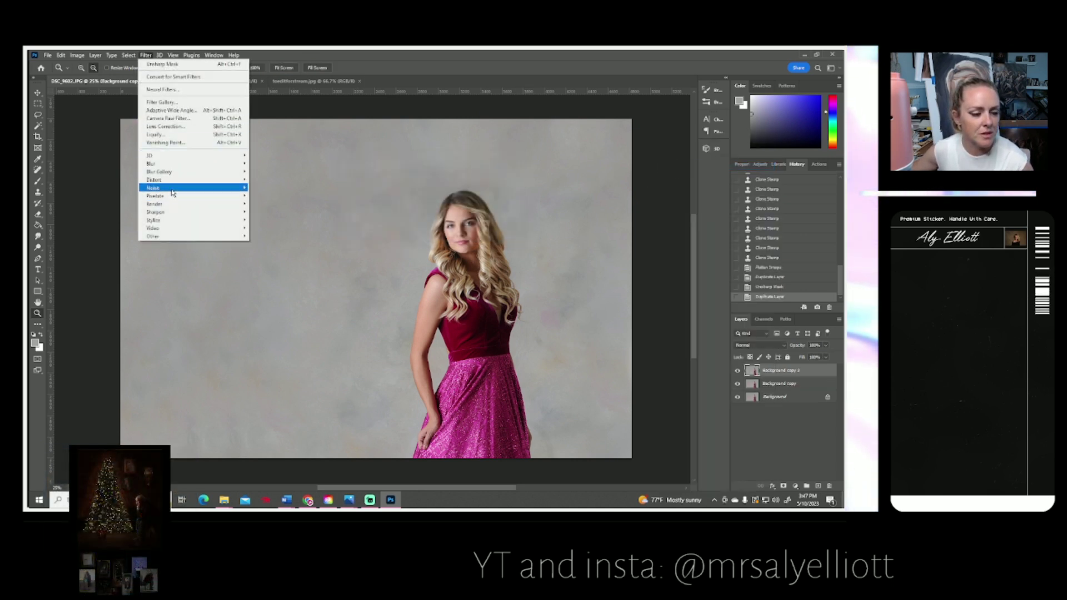
mouse_move(172, 193)
click(271, 220)
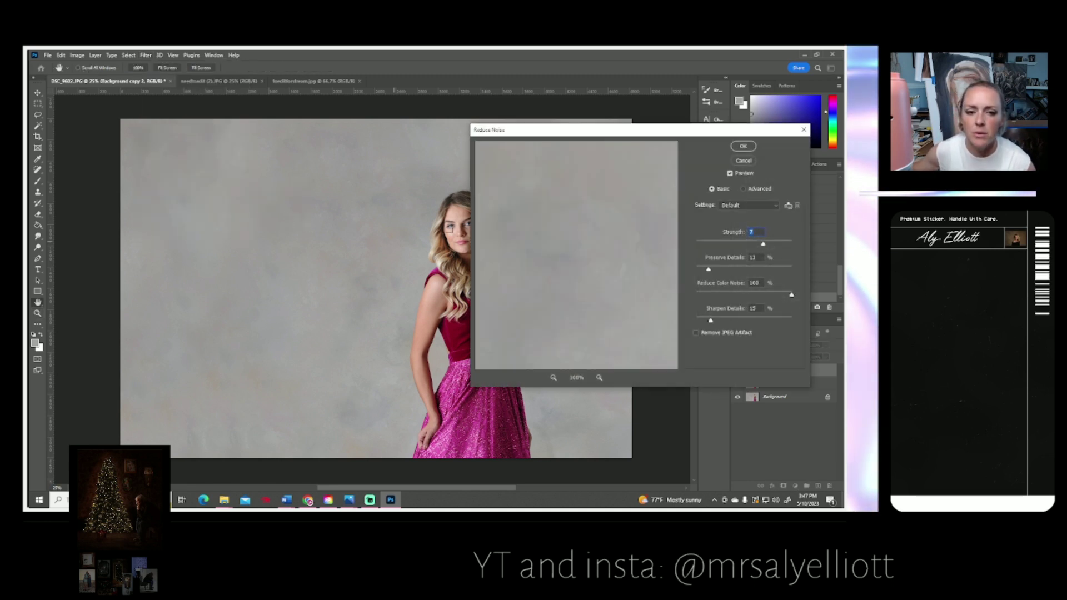
drag(605, 241, 371, 234)
drag(599, 258, 592, 333)
drag(592, 211, 585, 272)
drag(537, 231, 591, 262)
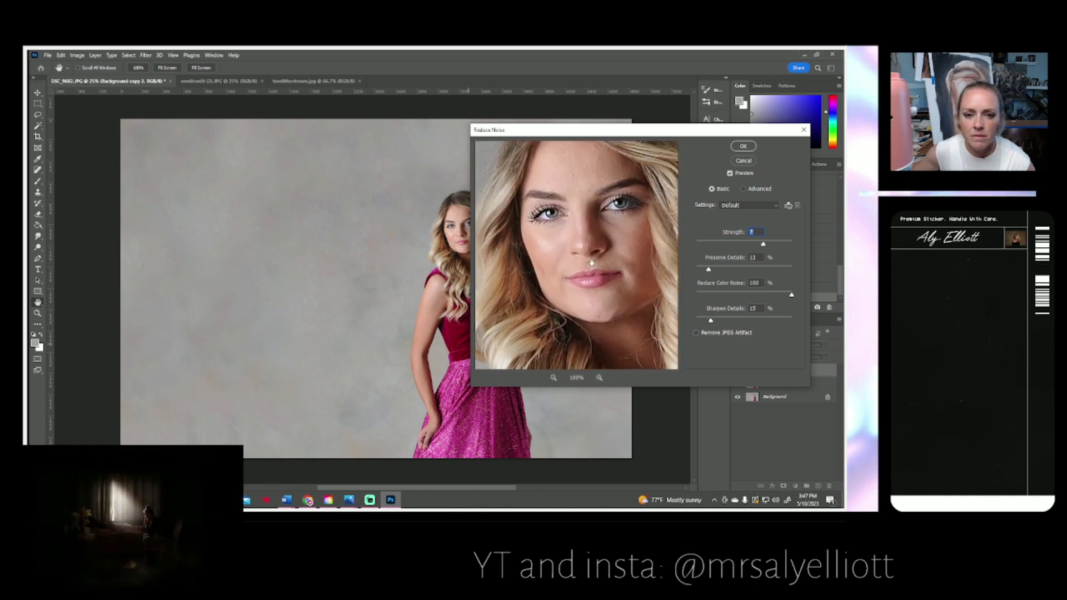
click(743, 145)
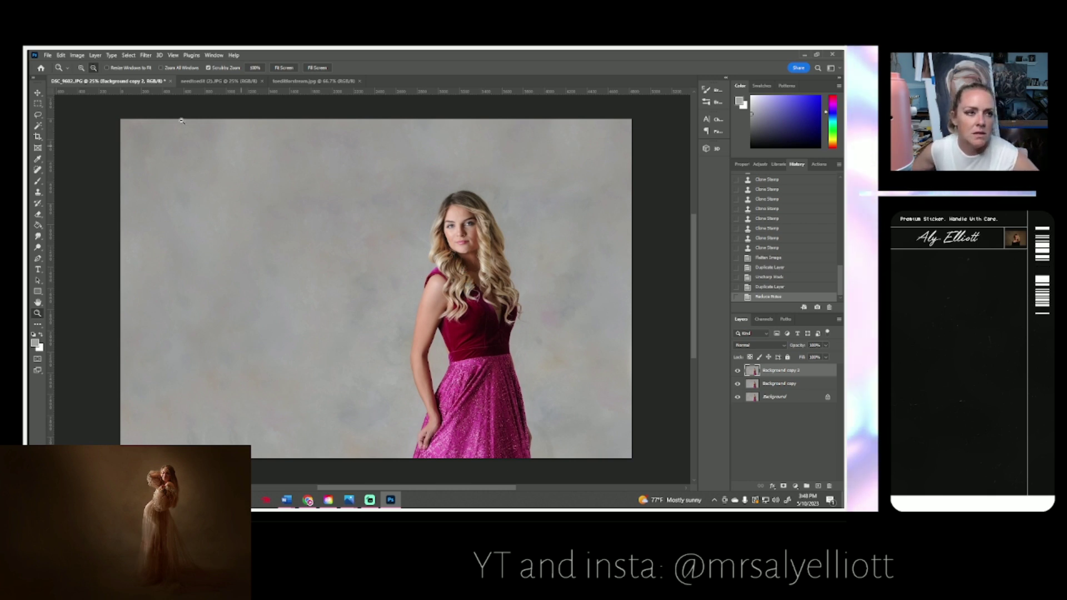
- Darken Background copy 2 slightly with a Brightness/Contrast adjustment and raise its contrast to 15
click(77, 55)
mouse_move(111, 75)
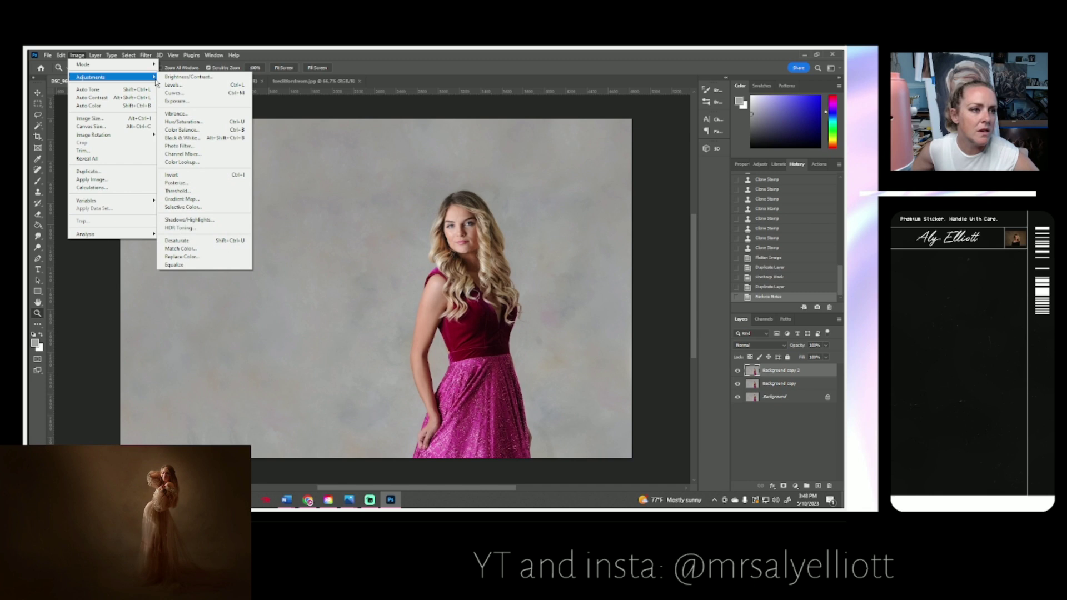
click(186, 77)
drag(607, 191, 612, 214)
click(674, 179)
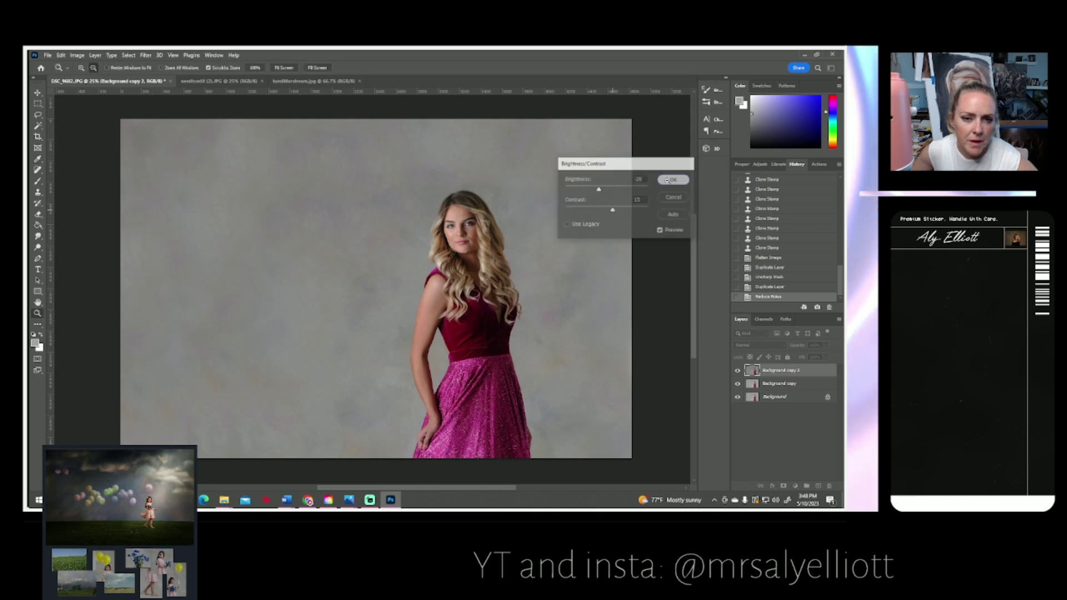
- Warm the midtones of Background copy 2 with Color Balance, setting Cyan–Red to +18 and shifting Yellow–Blue slightly toward yellow
click(77, 55)
mouse_move(111, 88)
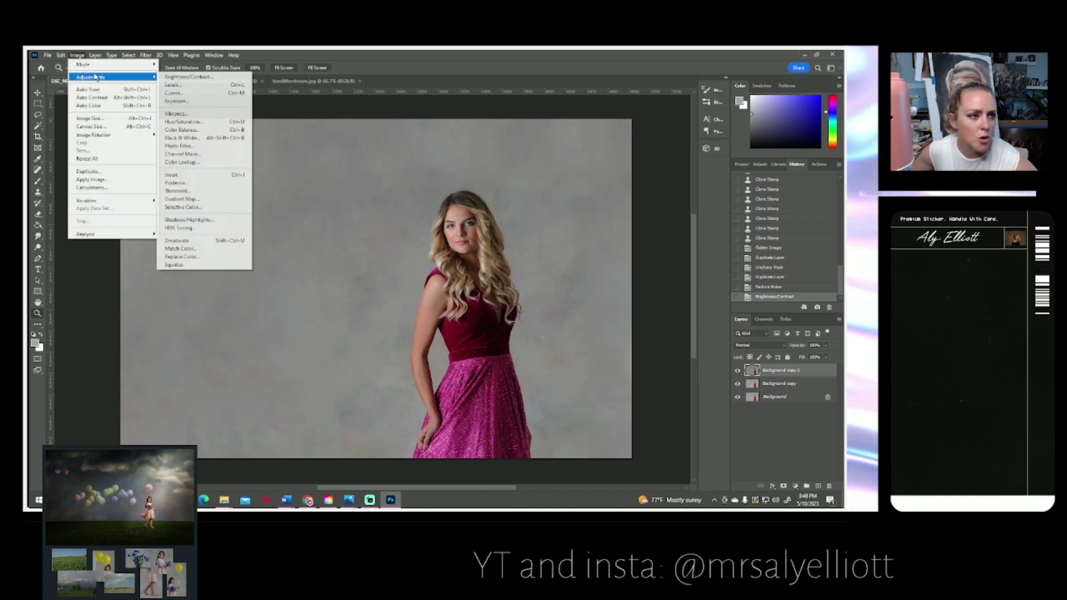
click(183, 129)
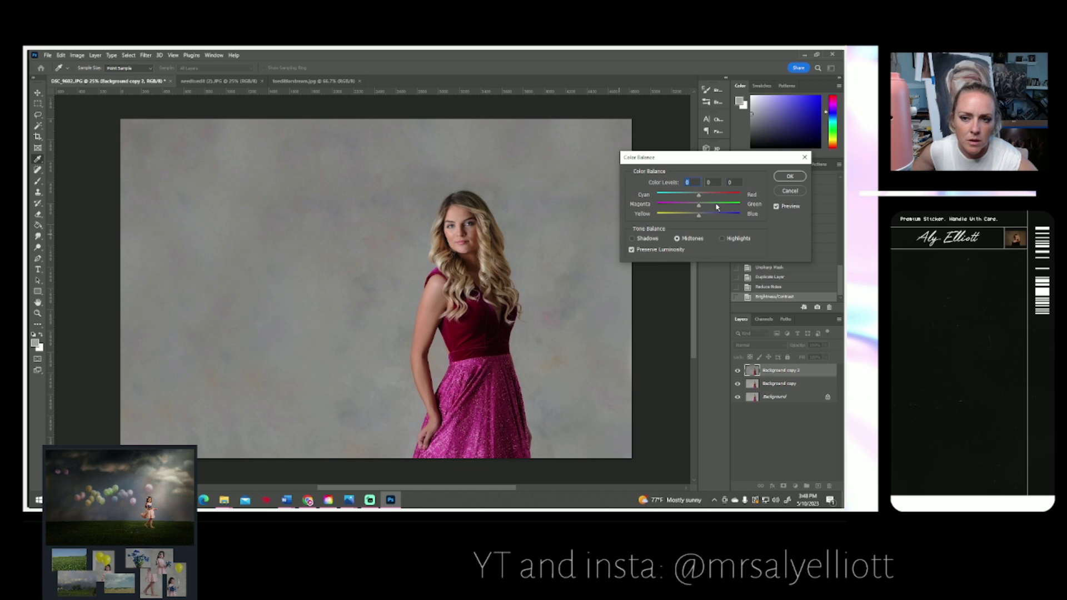
drag(698, 197, 696, 219)
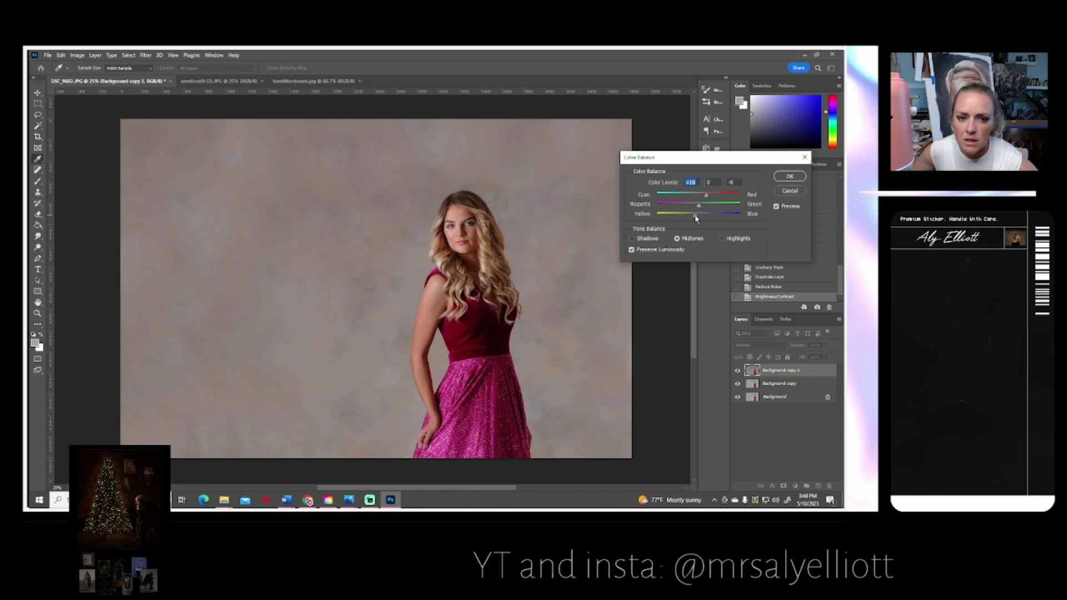
click(696, 217)
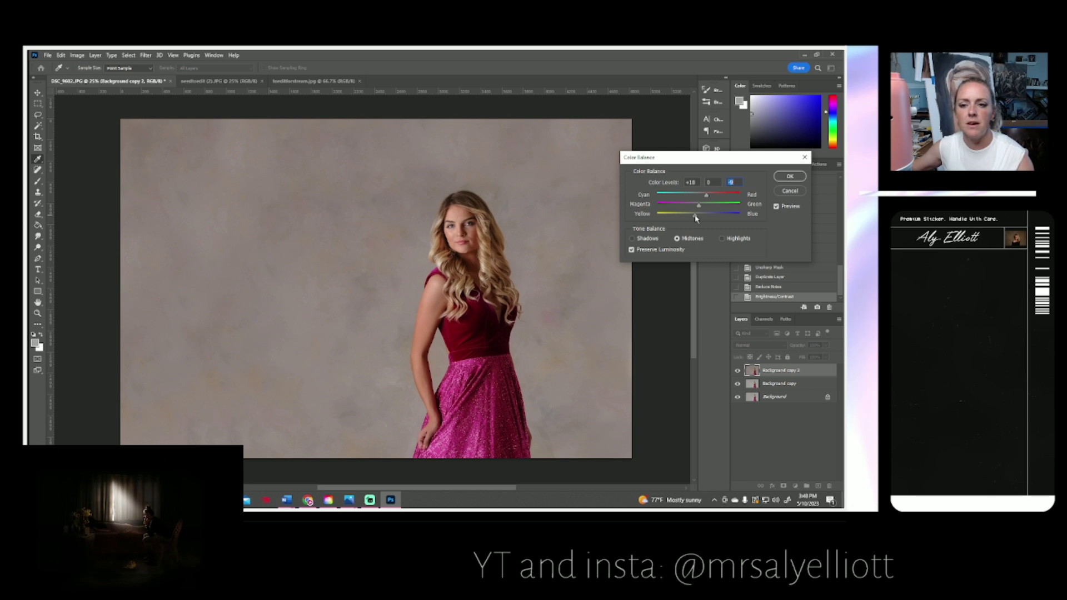
click(790, 176)
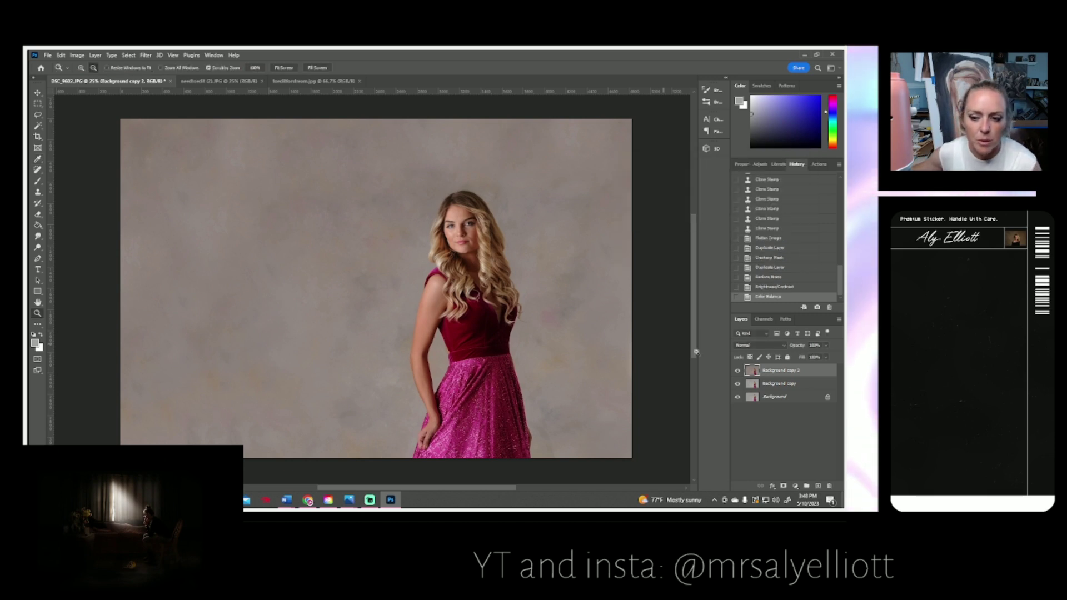
- Compare Background copy 2 with the layers beneath by toggling its visibility, and duplicate it as Background copy 3
click(738, 371)
click(739, 372)
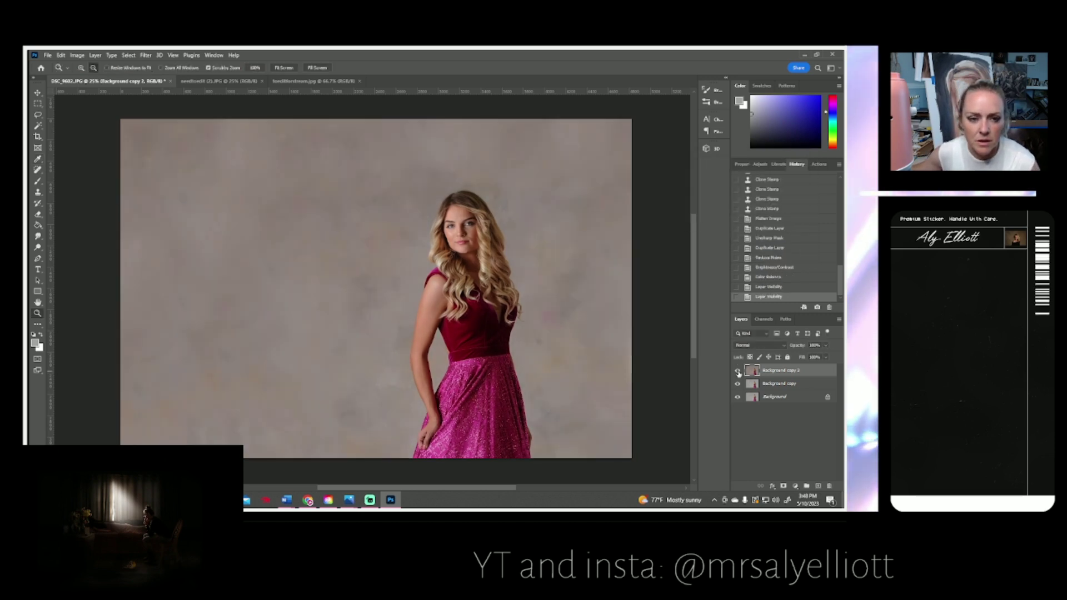
right_click(766, 372)
click(676, 166)
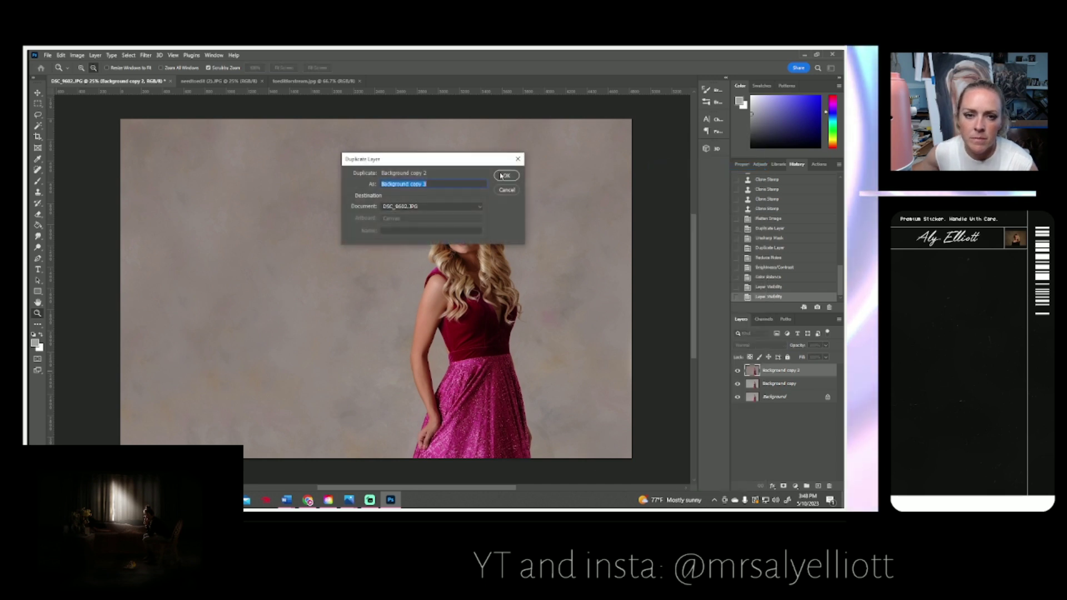
click(499, 170)
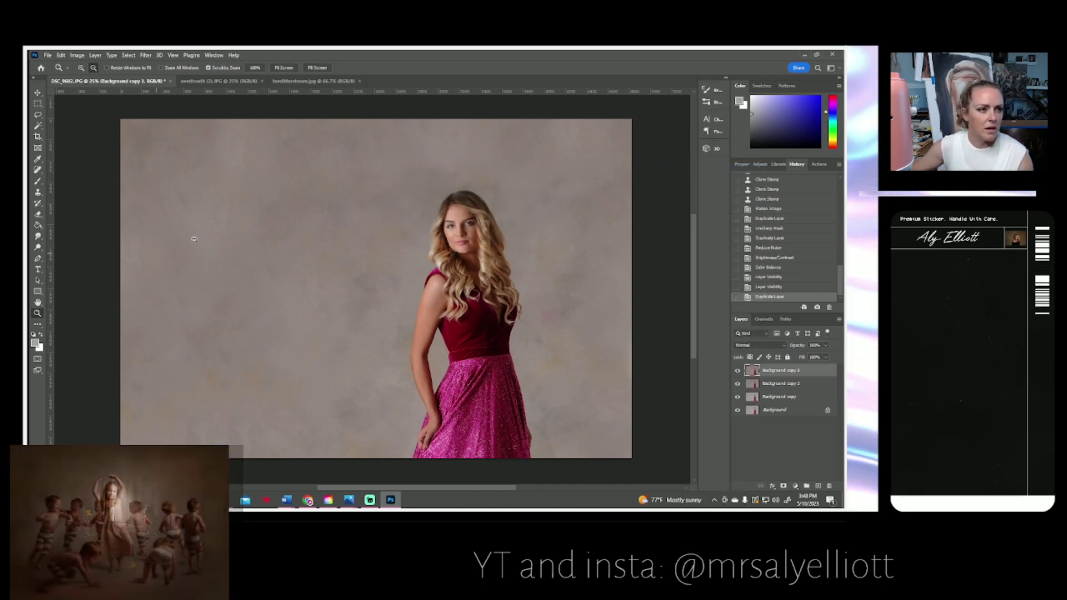
- Remove small blemishes from the woman's forehead on Background copy 3 with the Spot Healing Brush, working at 100% zoom
drag(453, 254, 446, 236)
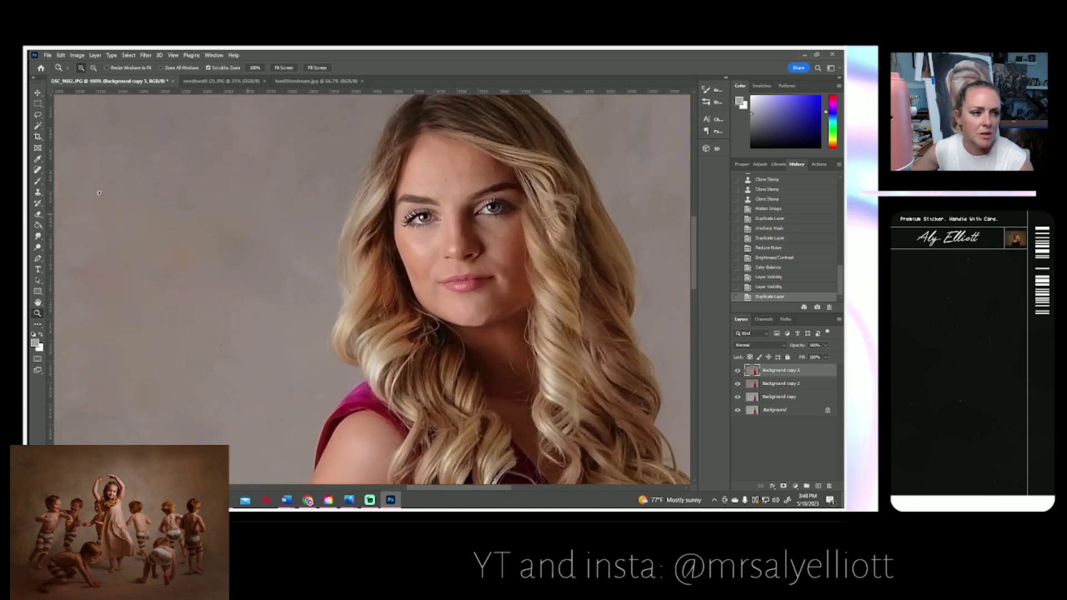
click(37, 170)
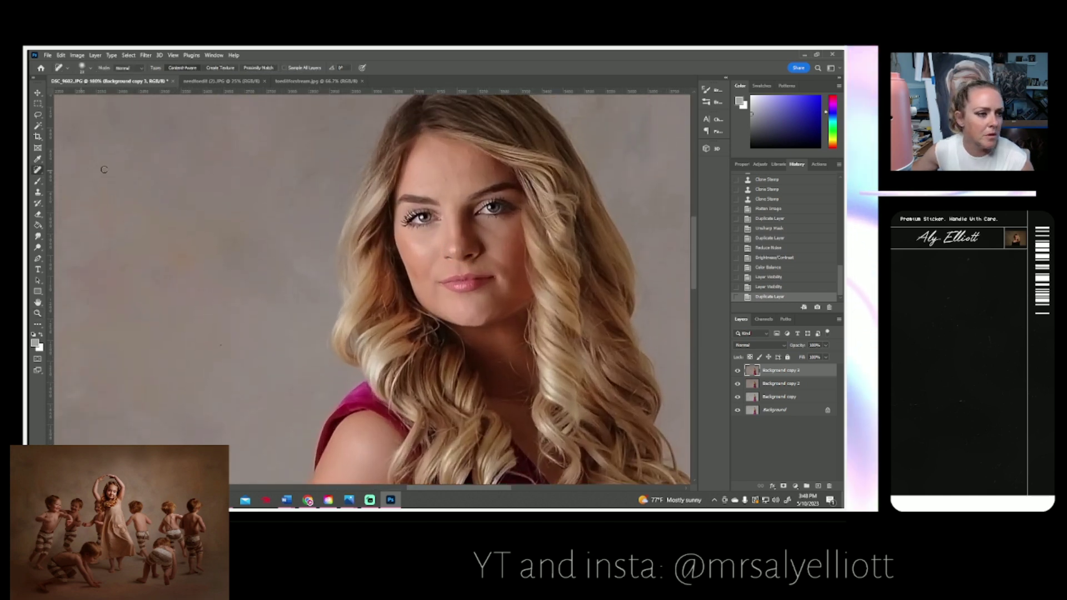
click(446, 179)
click(444, 172)
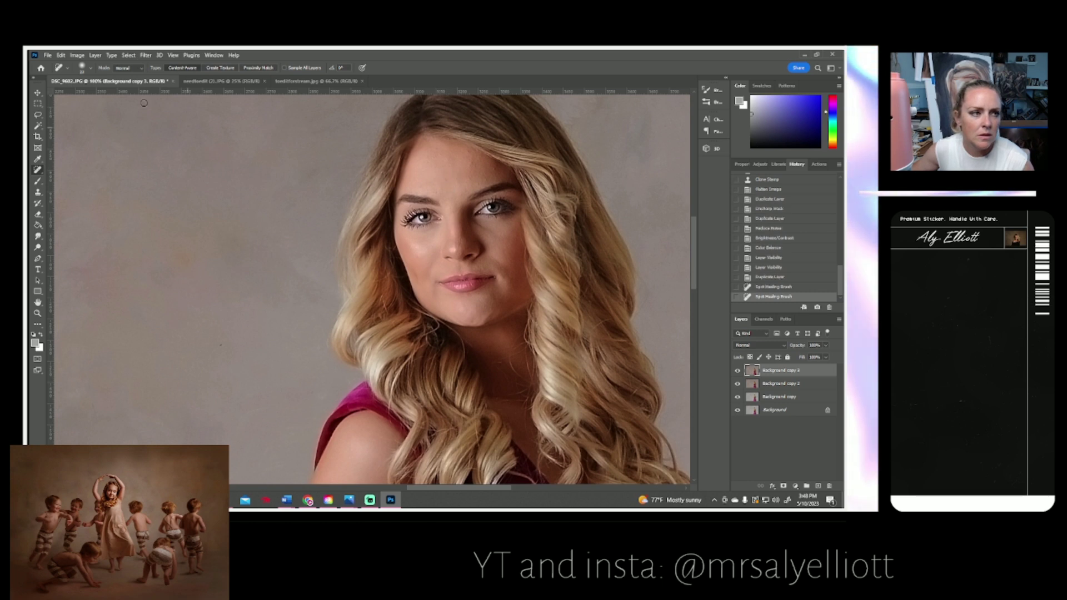
- Reduce the Spot Healing Brush size and remove the small blemishes and lines on the cheek below the woman's eye
click(88, 67)
drag(51, 93, 49, 93)
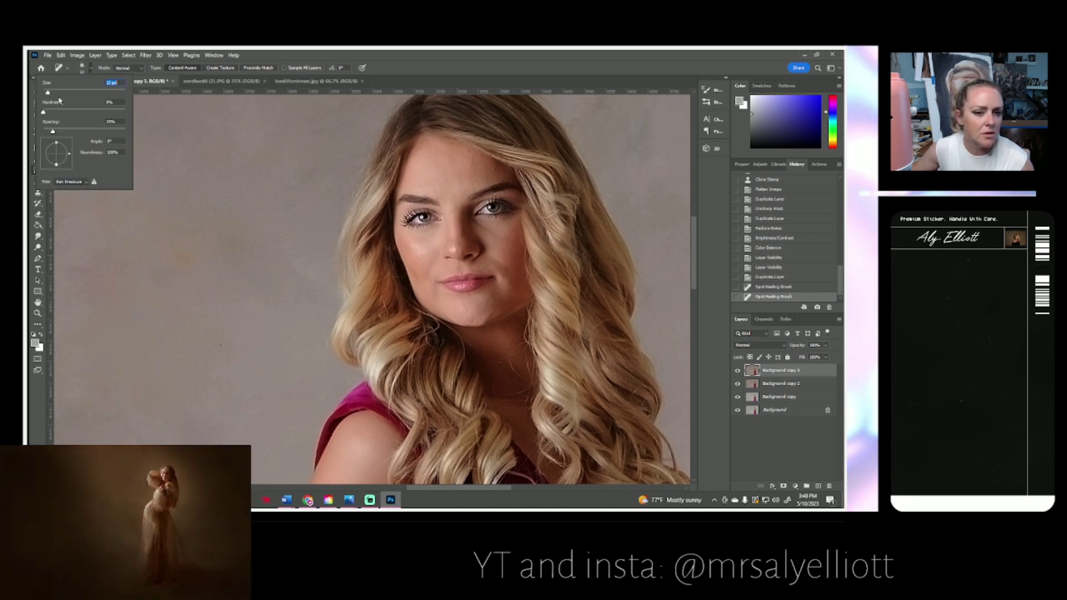
click(410, 256)
click(426, 254)
click(415, 249)
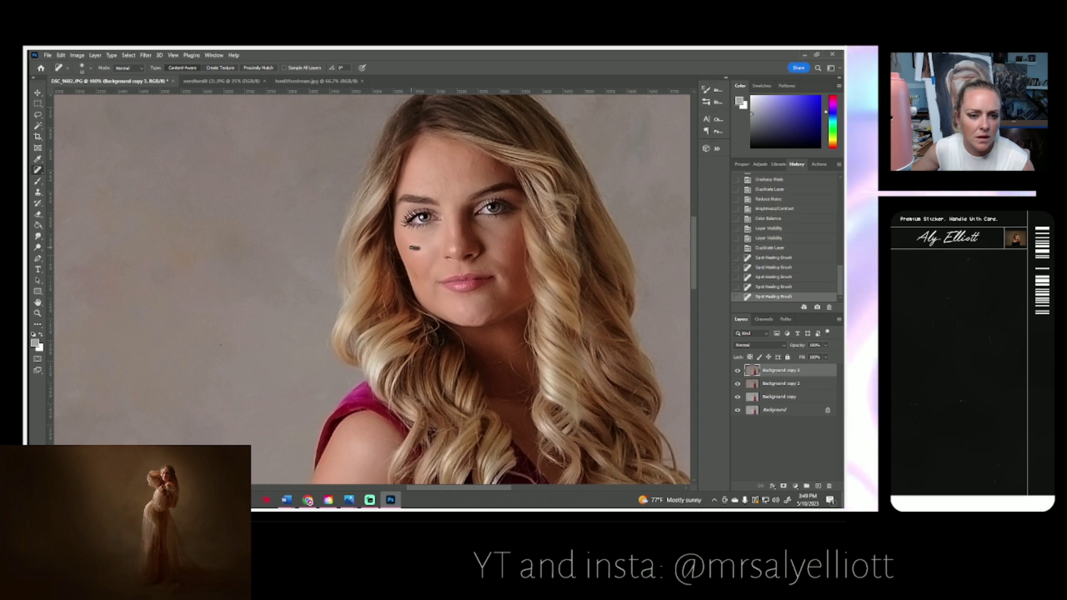
- Heal the small marks along the woman's nose and between her eyebrows with the Spot Healing Brush
click(459, 249)
click(460, 246)
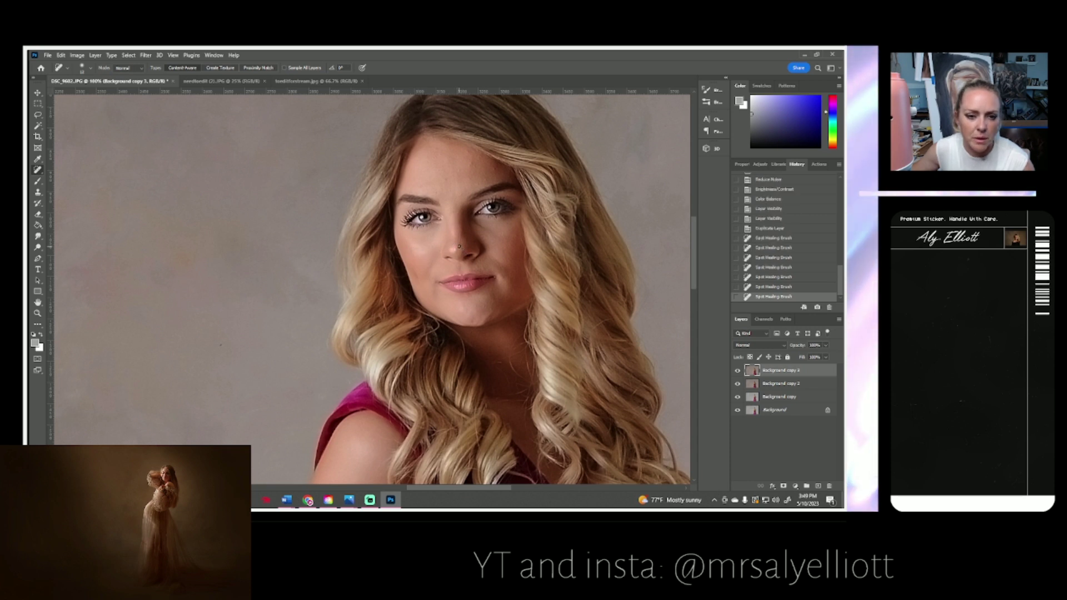
click(459, 241)
click(456, 246)
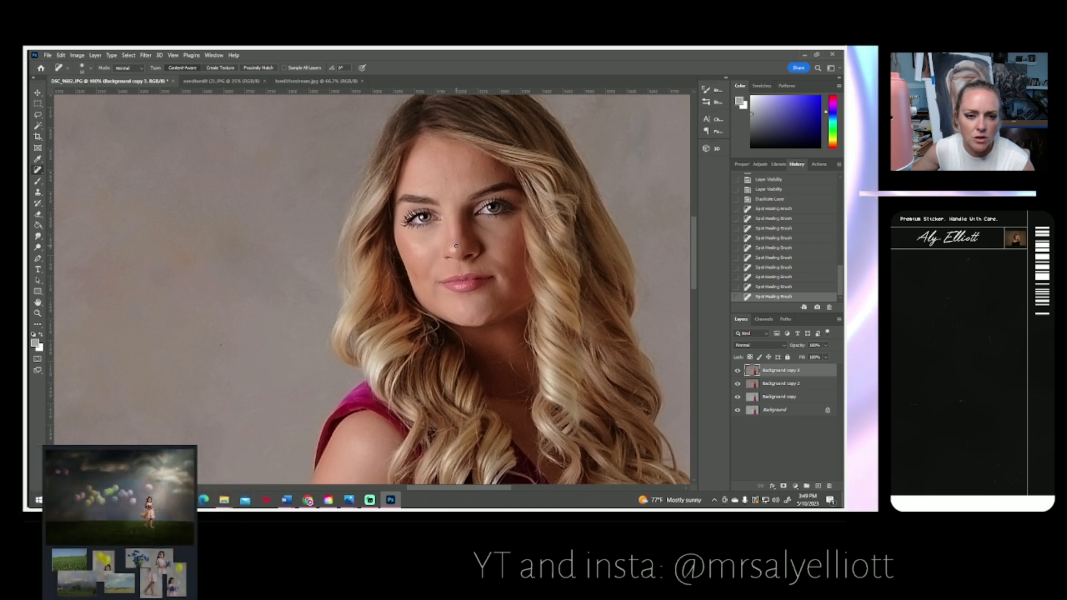
click(460, 230)
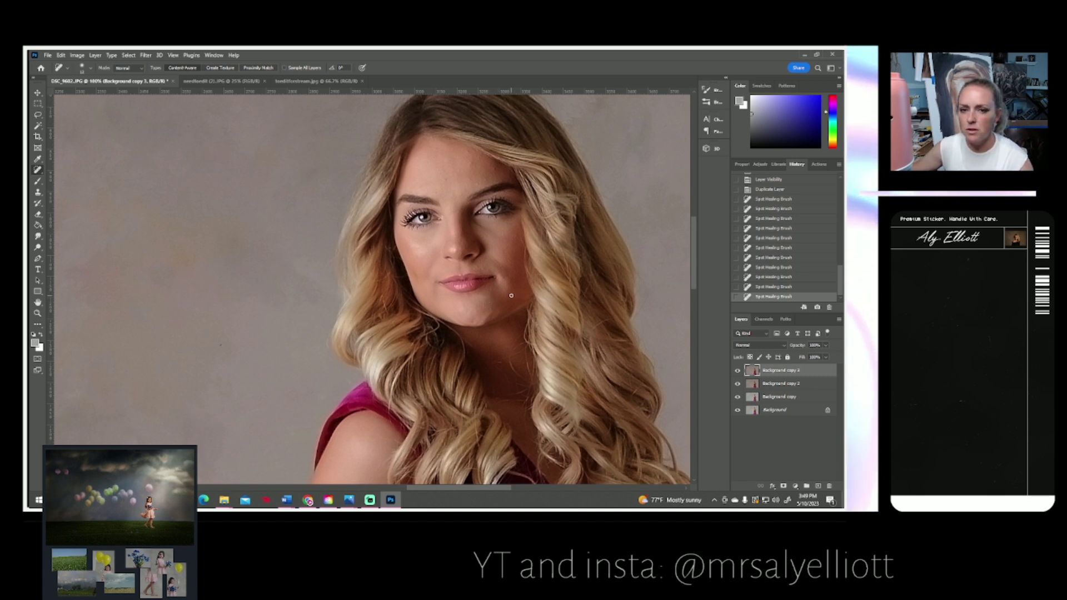
click(476, 186)
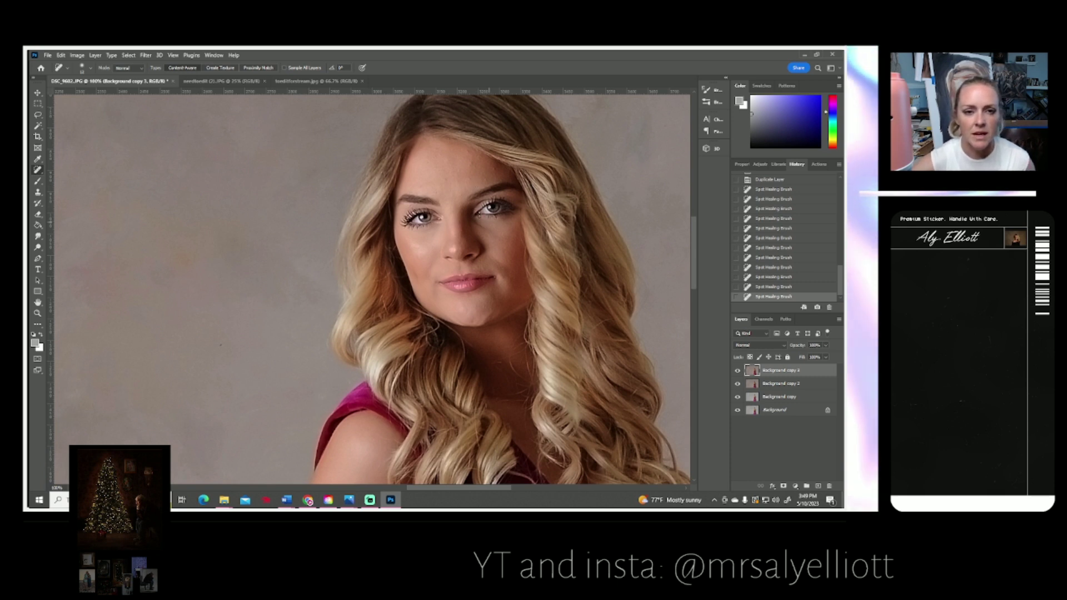
click(472, 181)
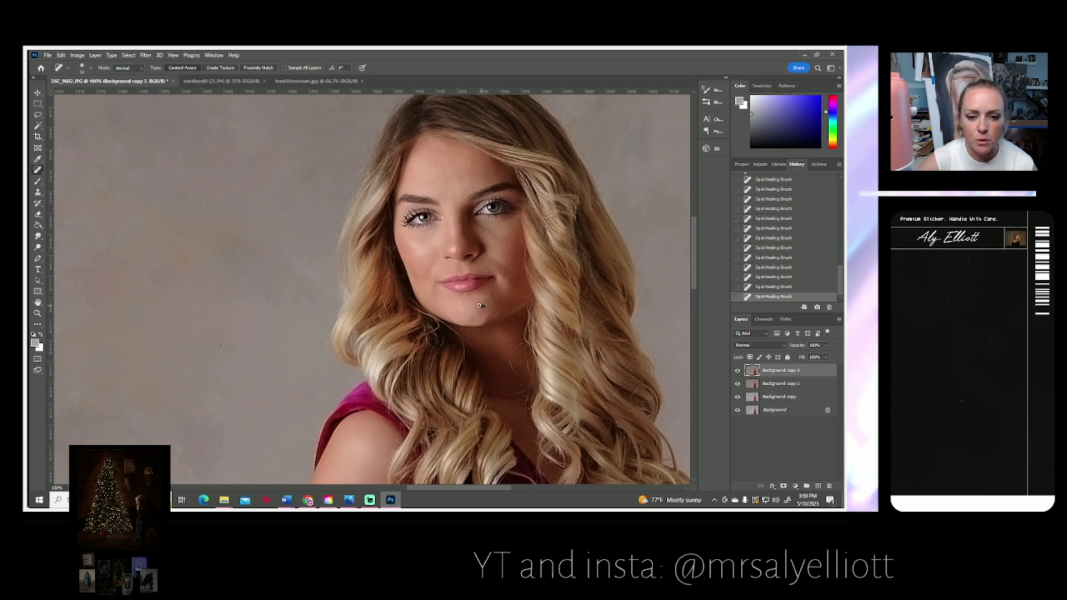
- Fit the whole portrait in view and flatten all layers into a single Background
scroll(489, 293, left, 1)
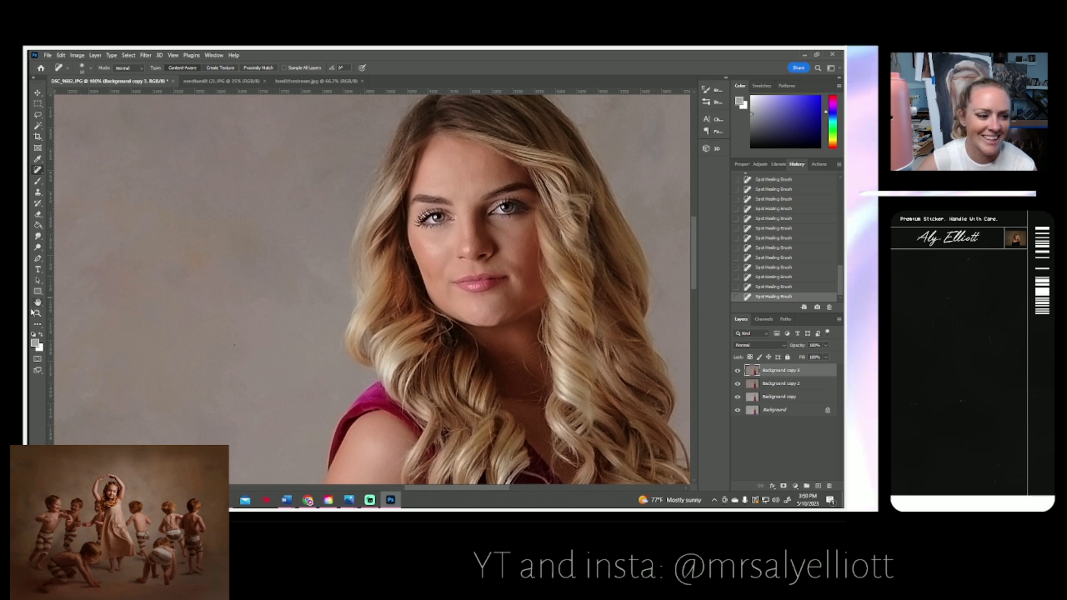
click(37, 313)
click(285, 68)
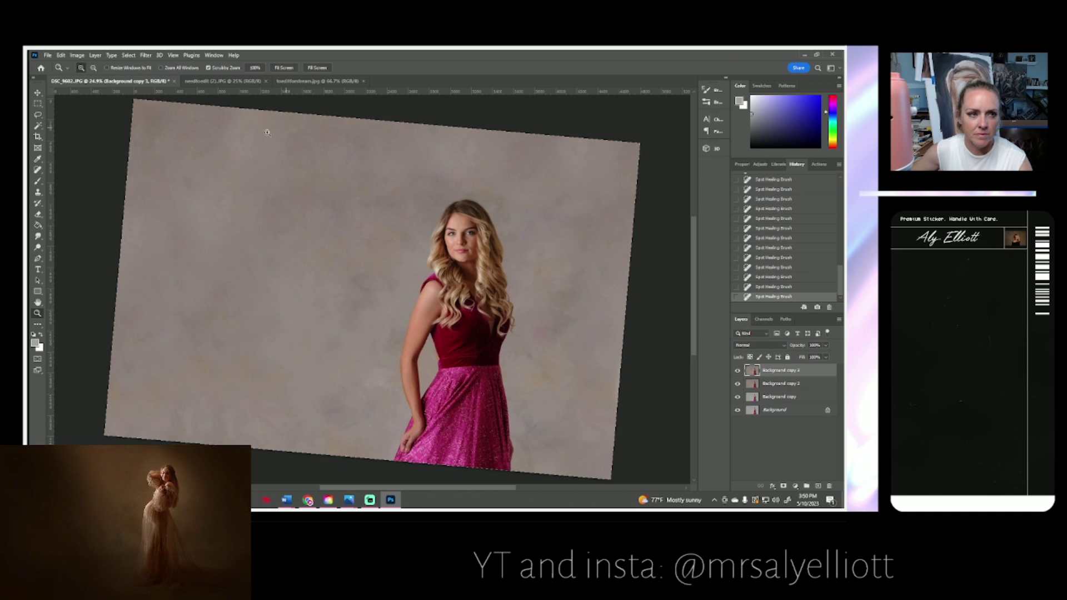
click(95, 56)
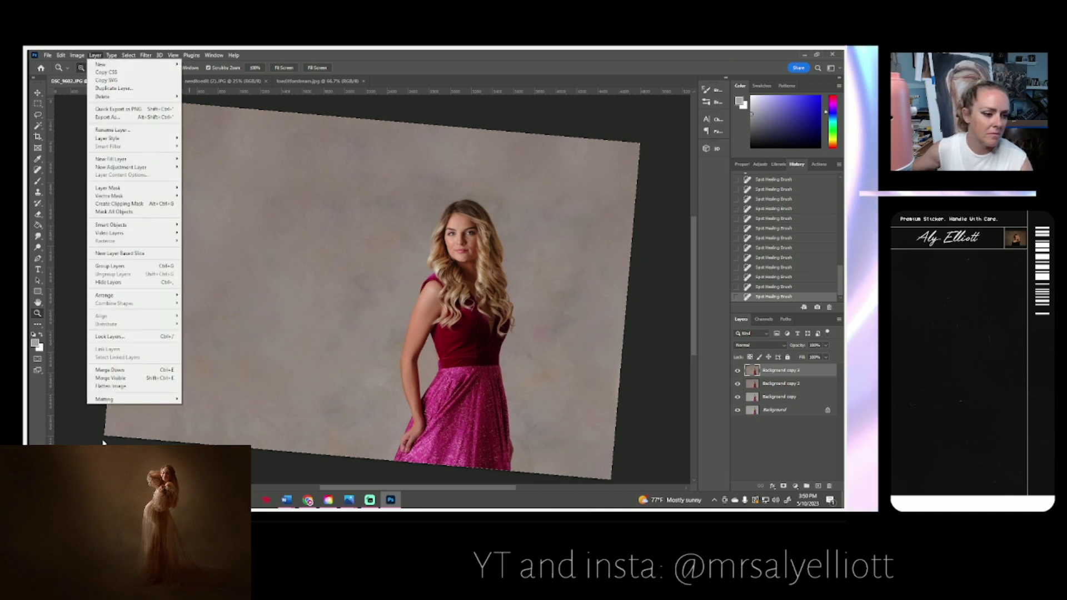
click(123, 386)
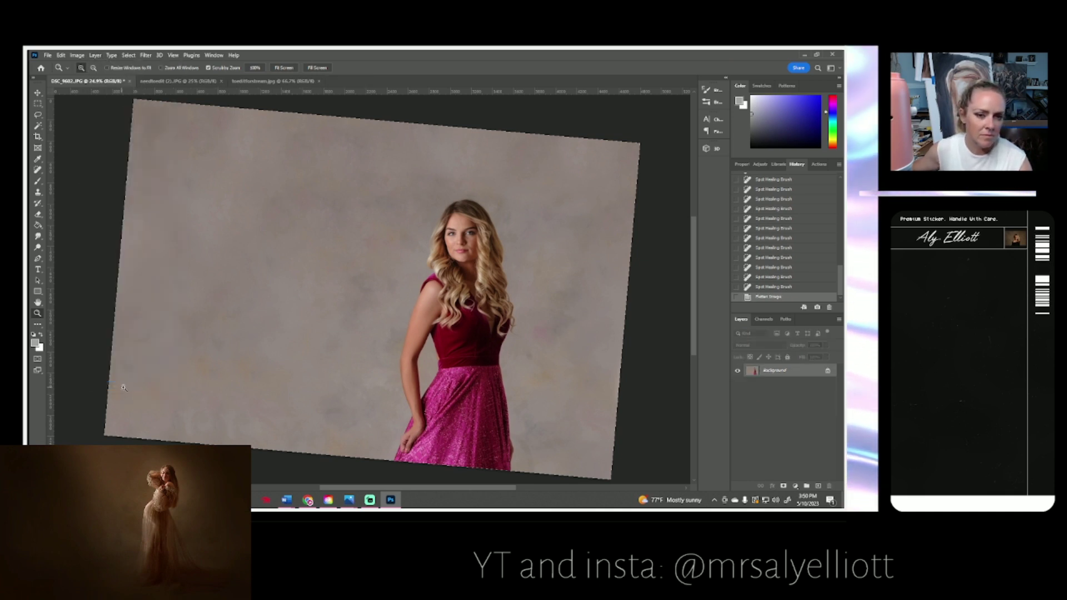
- Save the flattened portrait as a separate JPEG file at quality 10
click(48, 55)
click(78, 153)
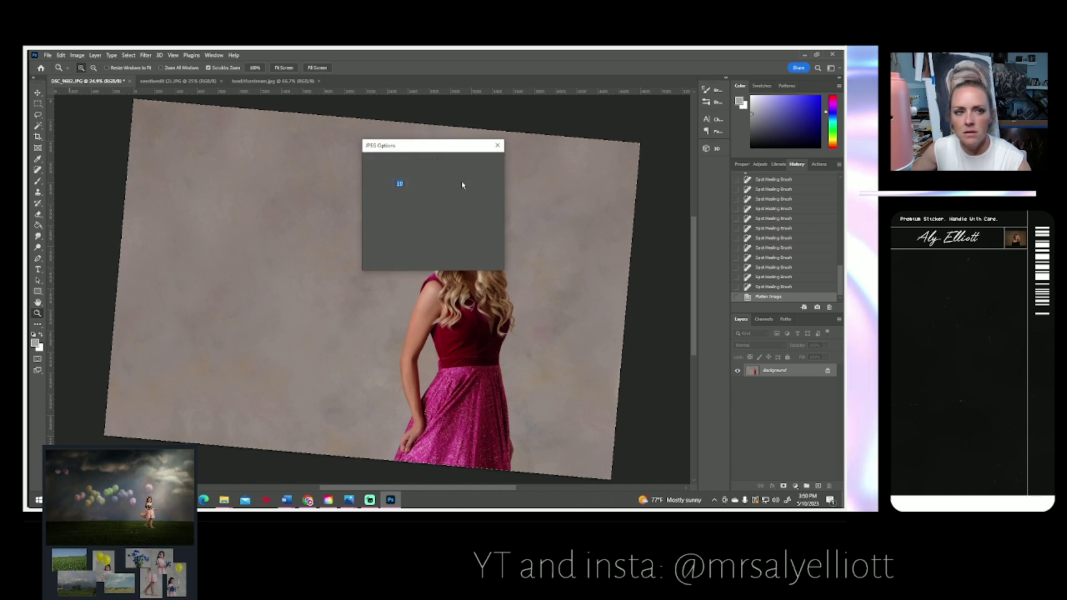
key(Return)
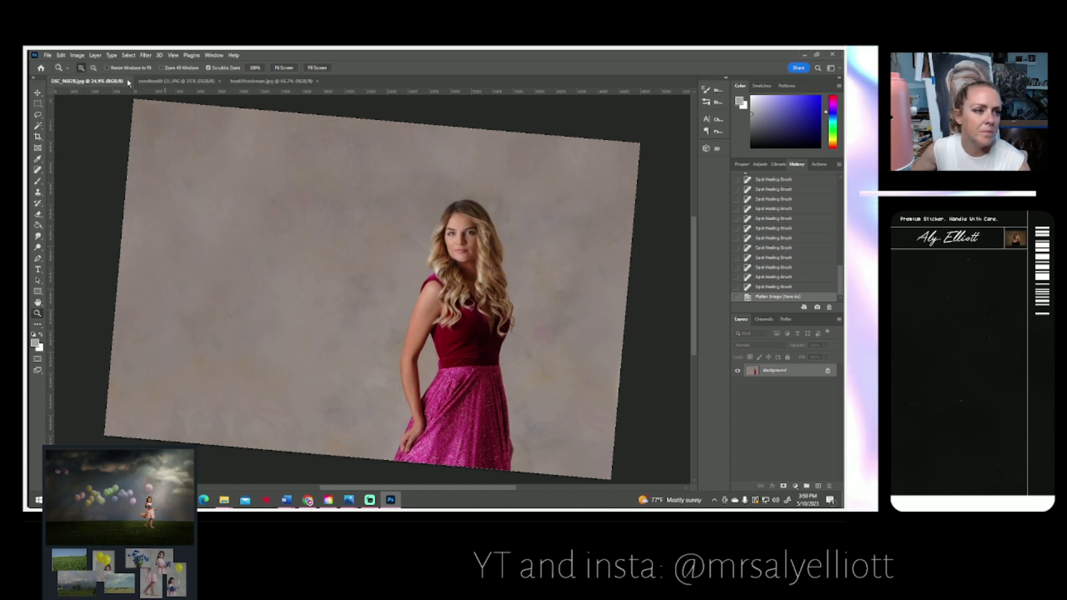
- Close the tilted portrait document, reopen the saved JPEG and duplicate its Background layer
click(129, 81)
click(48, 56)
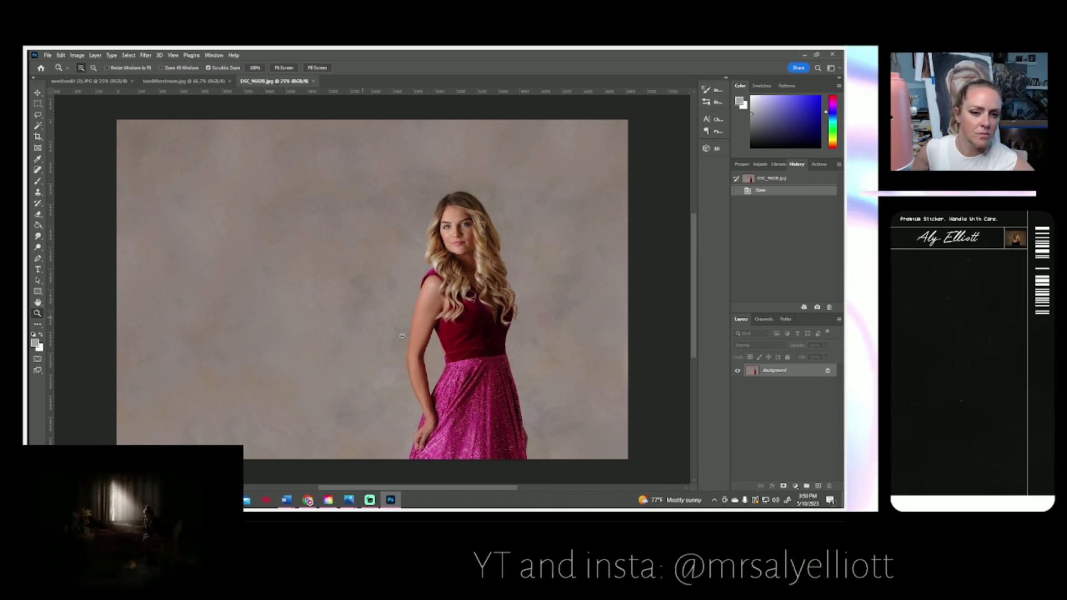
right_click(771, 371)
click(775, 385)
click(511, 175)
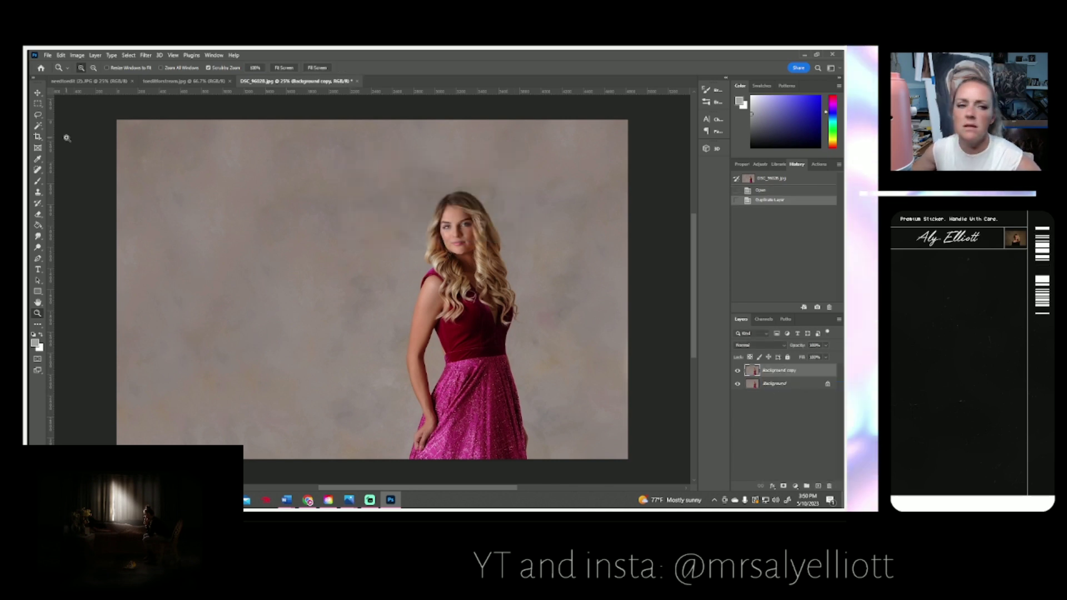
- Darken Background copy with a Brightness/Contrast adjustment, setting brightness to -77
click(76, 55)
mouse_move(111, 78)
click(189, 77)
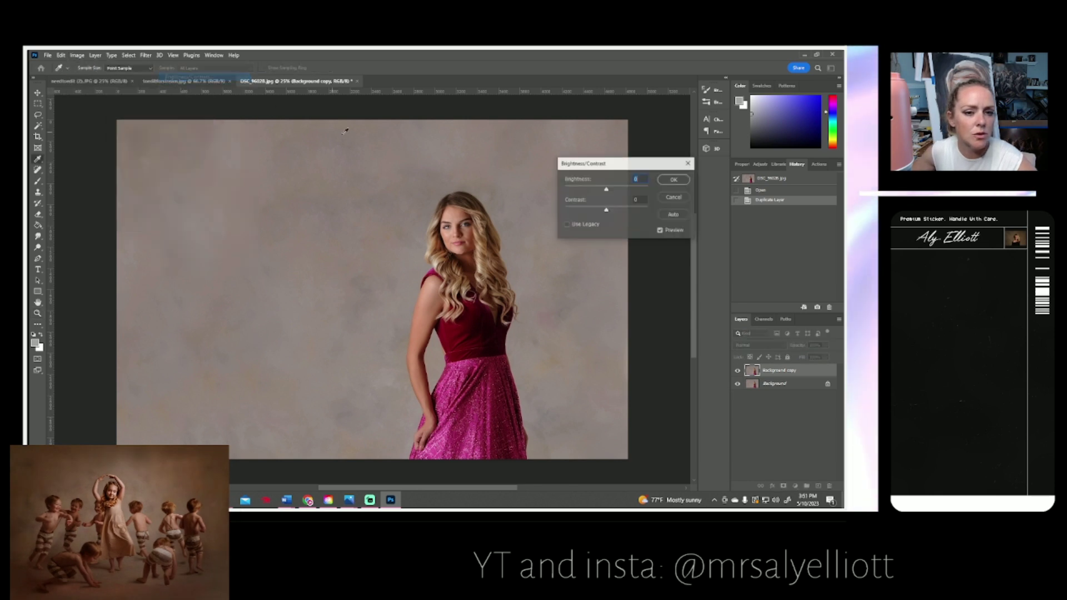
drag(608, 192, 588, 194)
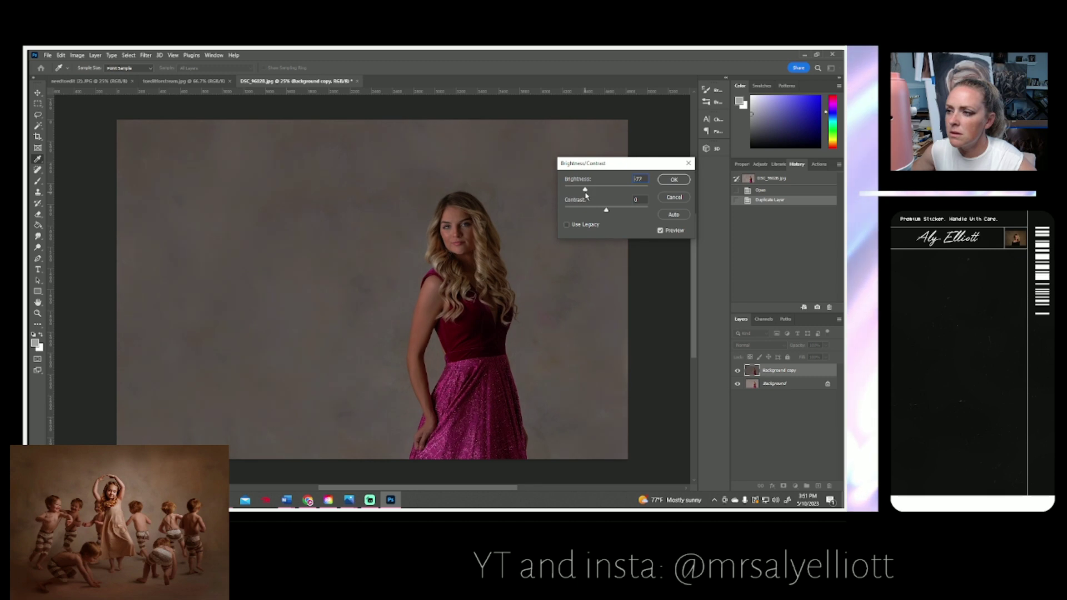
key(Return)
key(z)
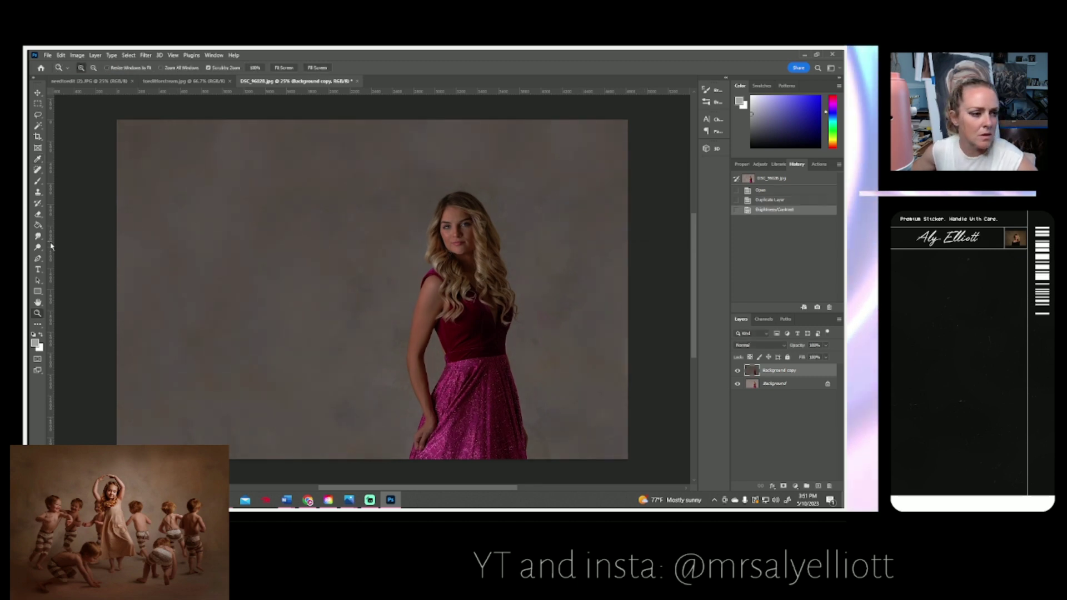
click(77, 55)
mouse_move(89, 74)
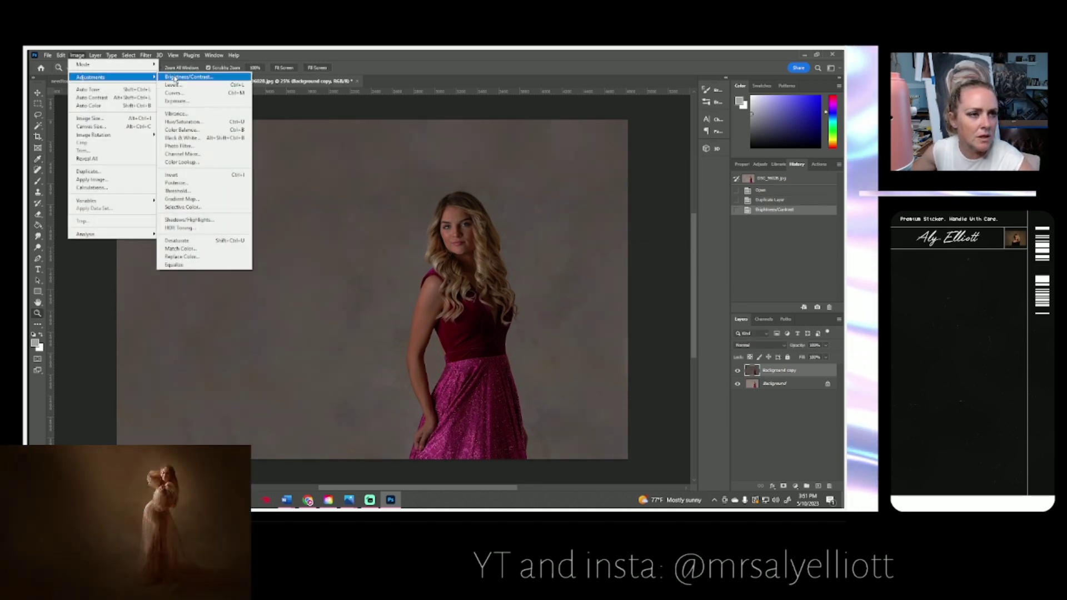
click(183, 75)
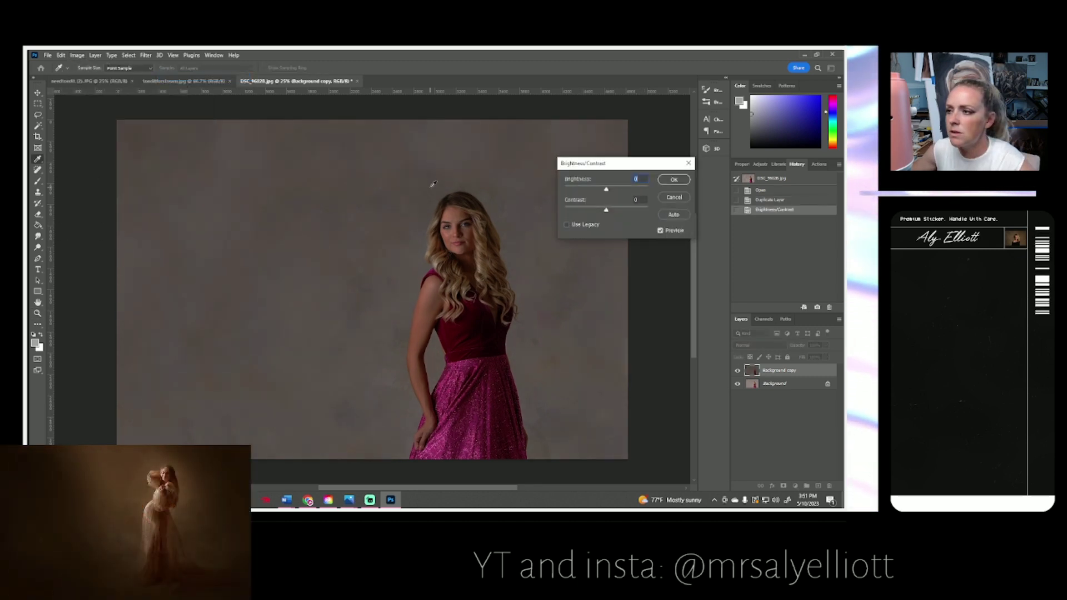
click(670, 198)
- Warm the midtones of Background copy with Color Balance, setting Cyan–Red to +13 and Yellow–Blue to -16
click(75, 54)
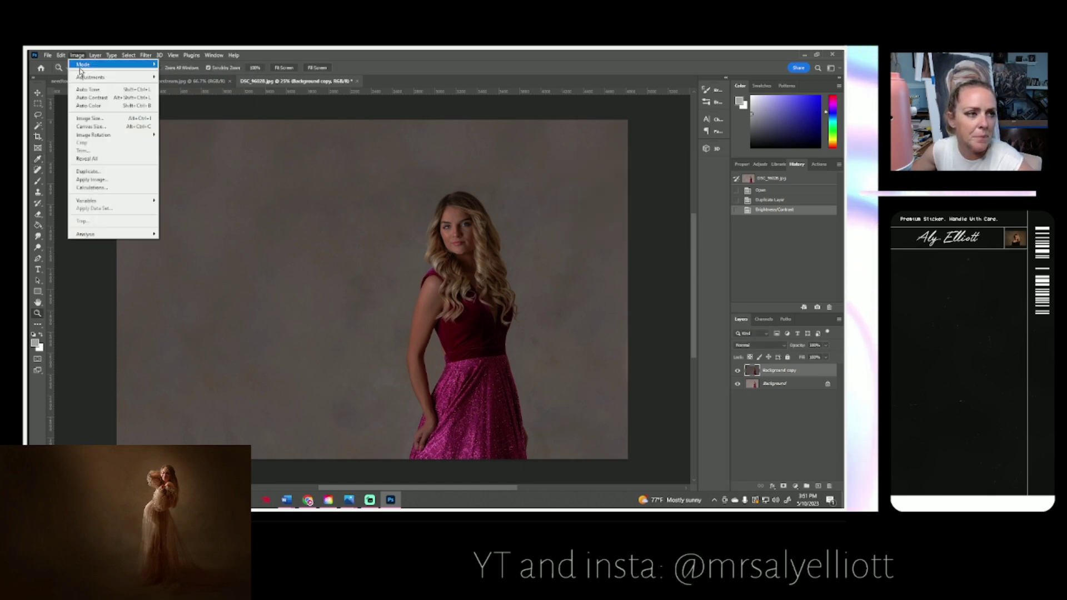
mouse_move(89, 74)
click(189, 129)
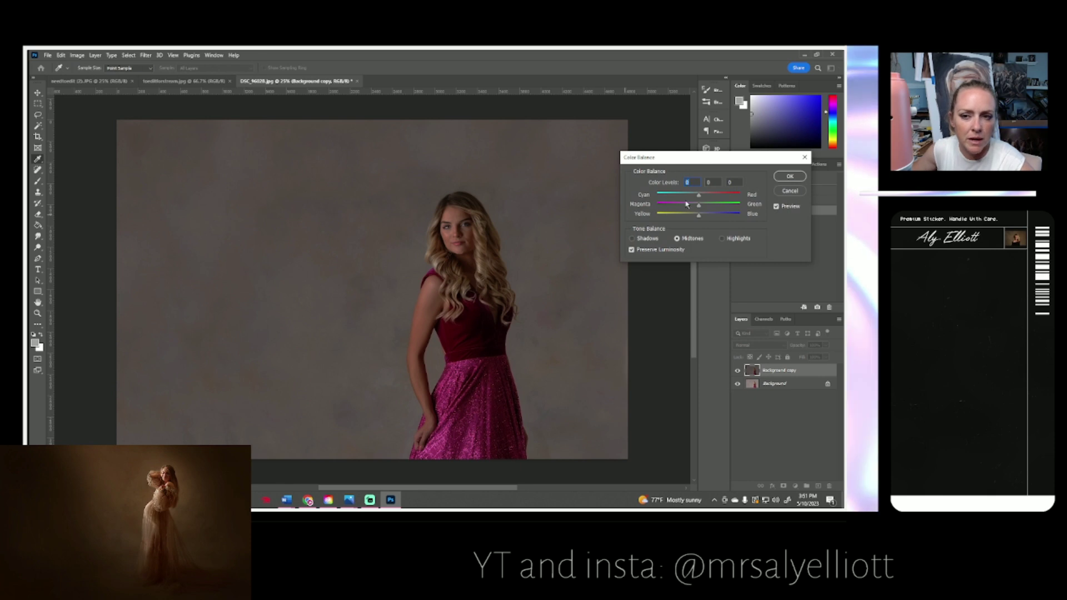
drag(704, 197, 703, 196)
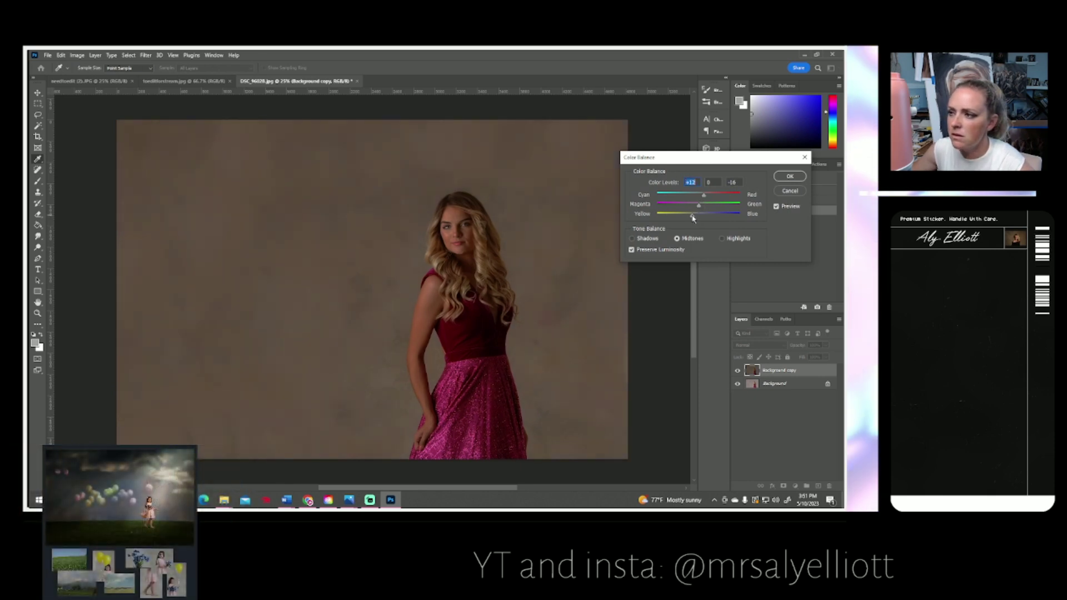
click(784, 179)
key(z)
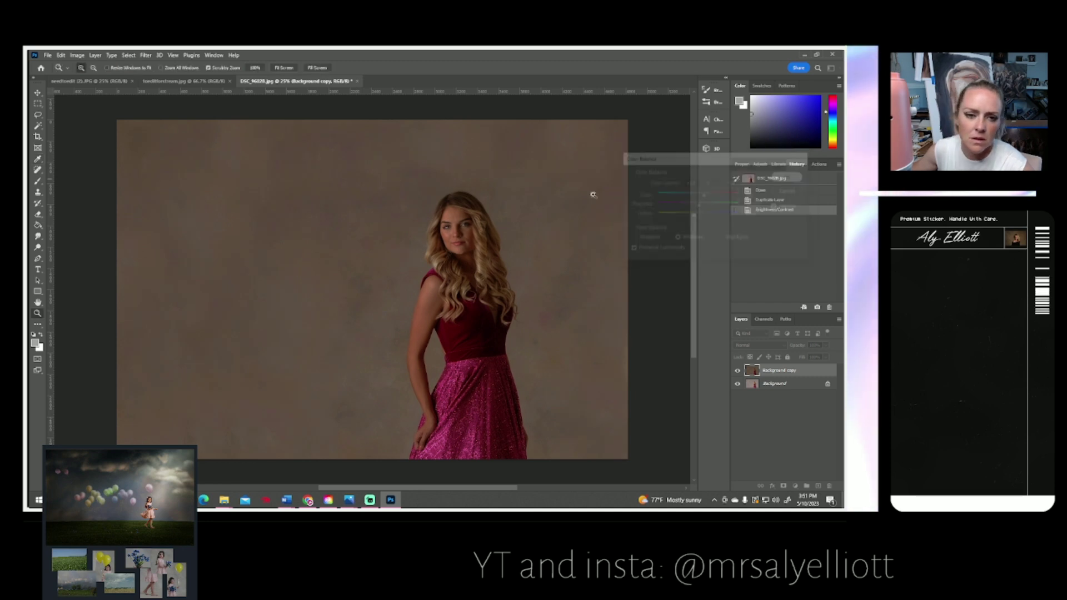
- Erase the darkened Background copy over the woman's face and upper body with a very large soft round Eraser
click(39, 214)
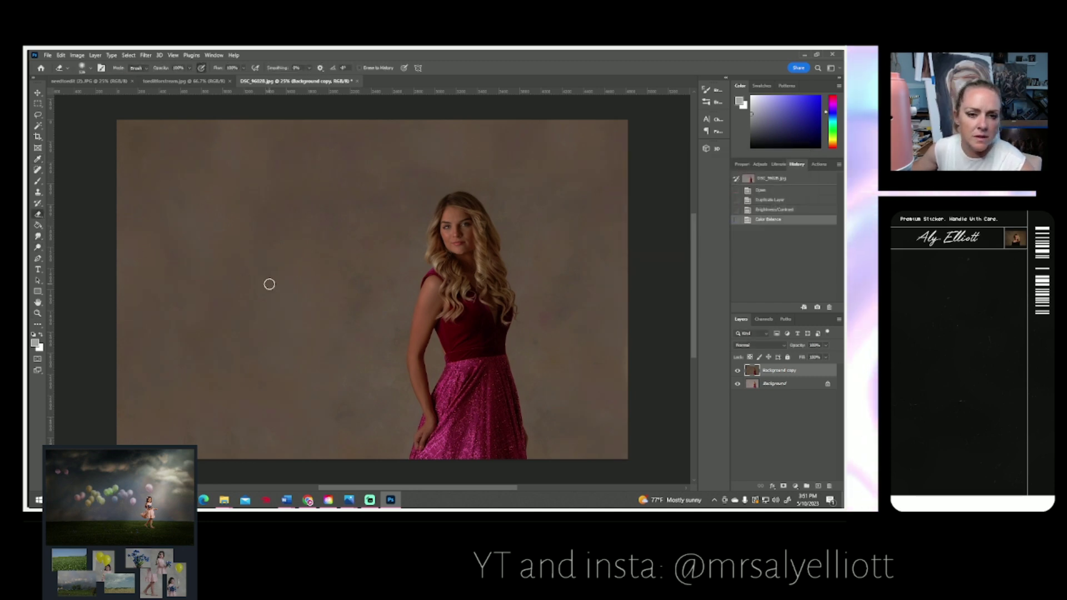
click(83, 68)
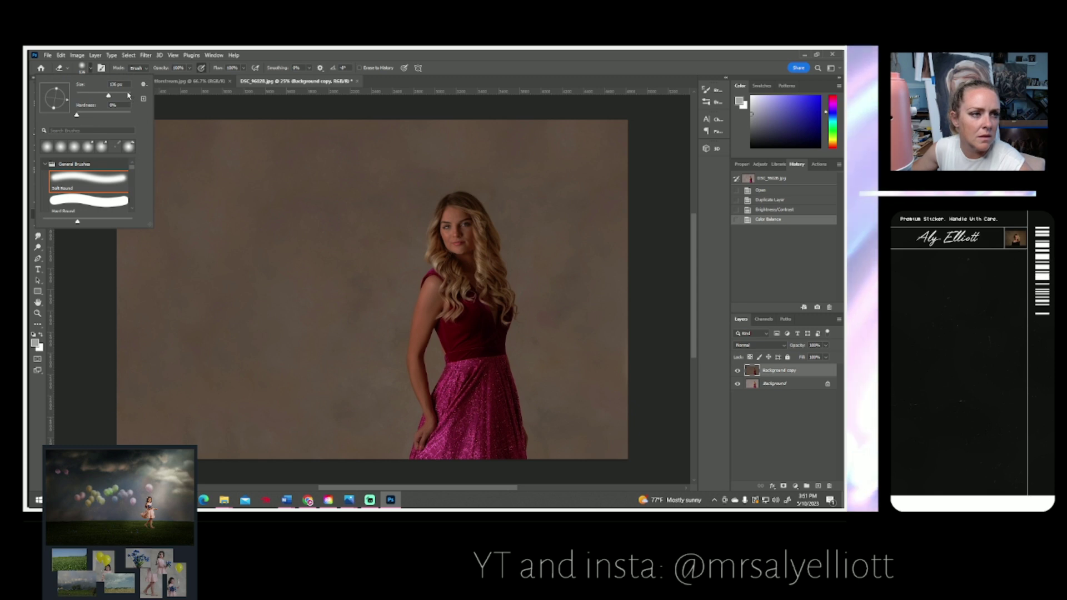
click(128, 96)
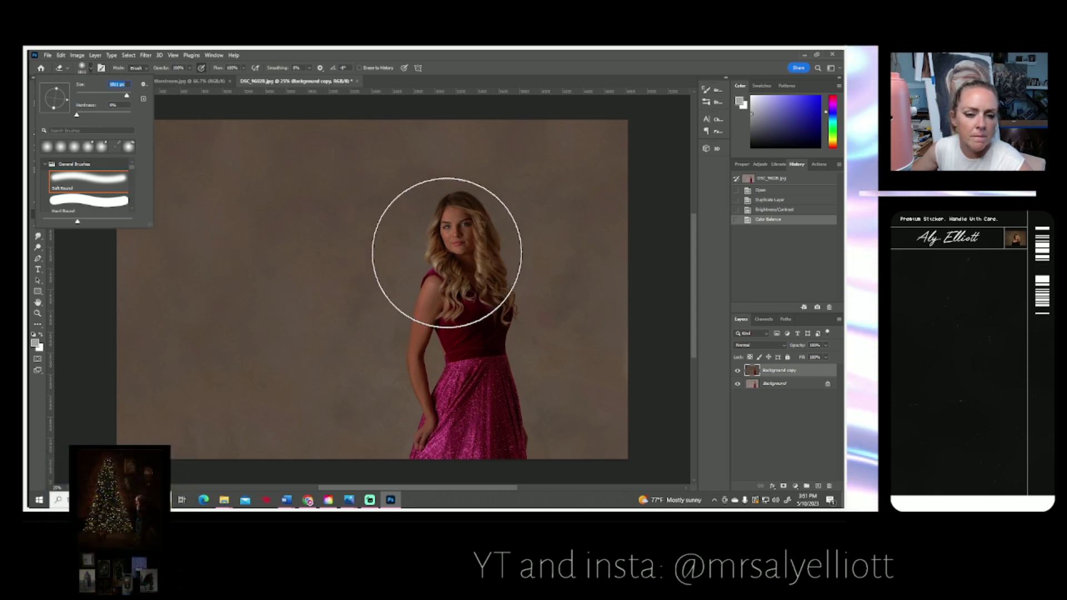
click(445, 240)
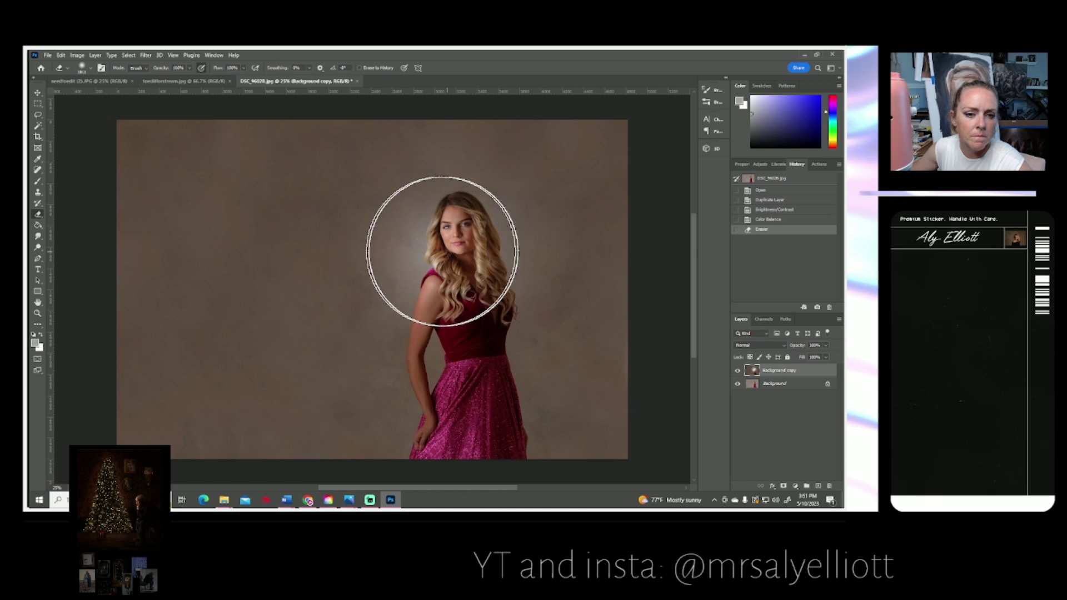
- Erase a light beam from the woman to the backdrop's upper-left corner at 41% Eraser opacity, and lower Background copy's opacity to about 60%
click(189, 68)
drag(189, 77, 166, 77)
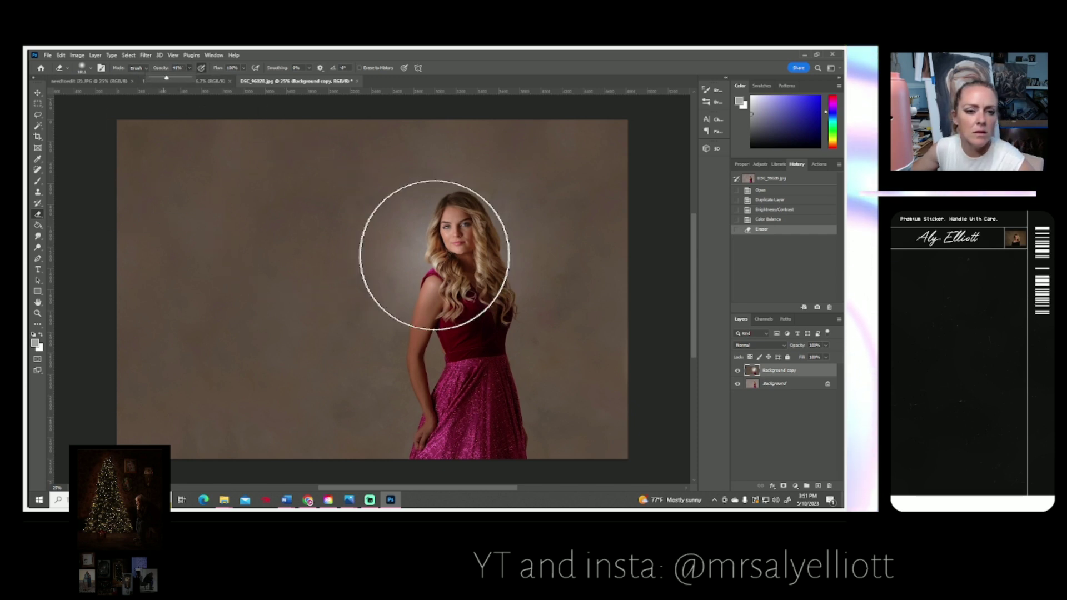
drag(435, 254, 139, 100)
drag(467, 293, 233, 167)
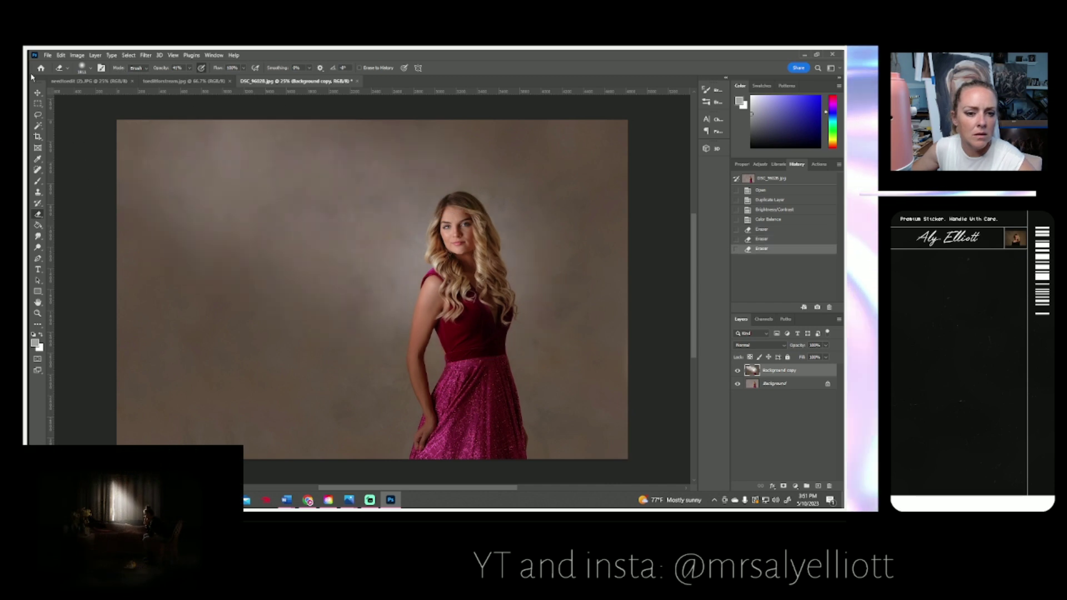
drag(470, 224, 334, 183)
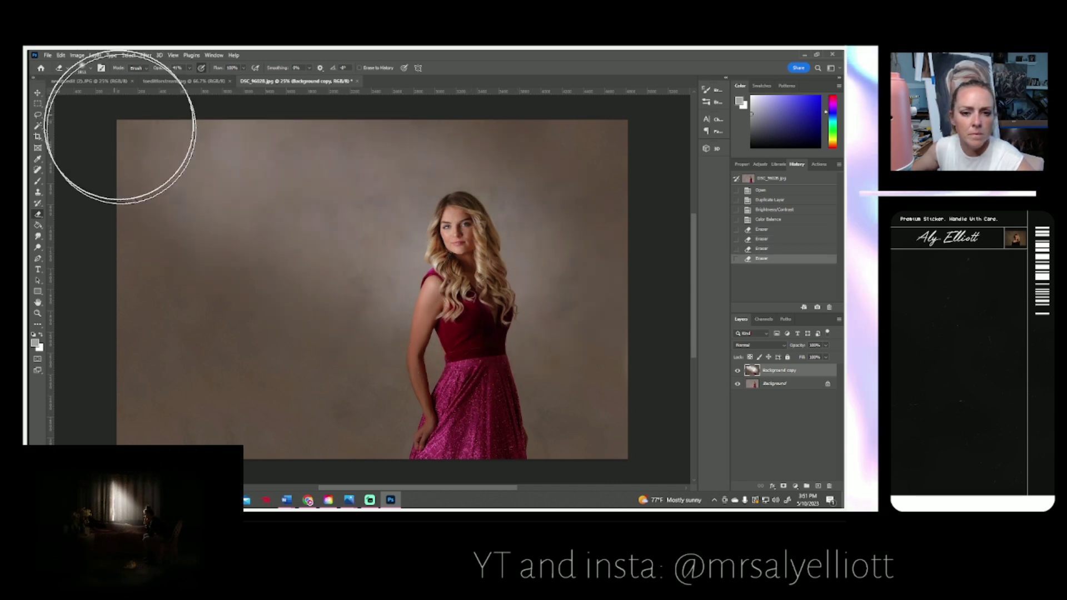
drag(464, 333, 156, 173)
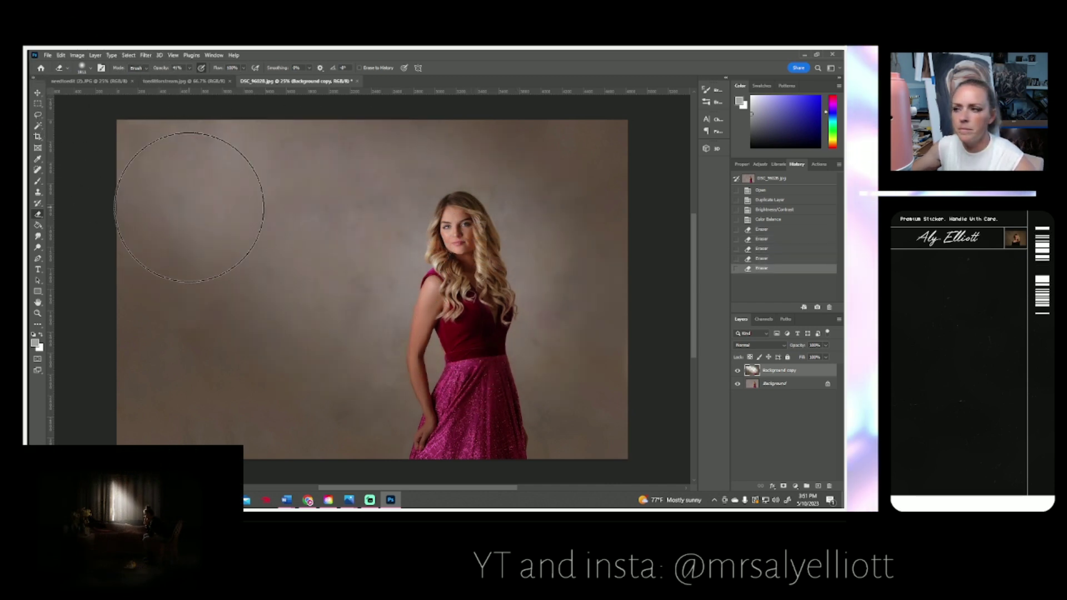
drag(429, 233, 210, 162)
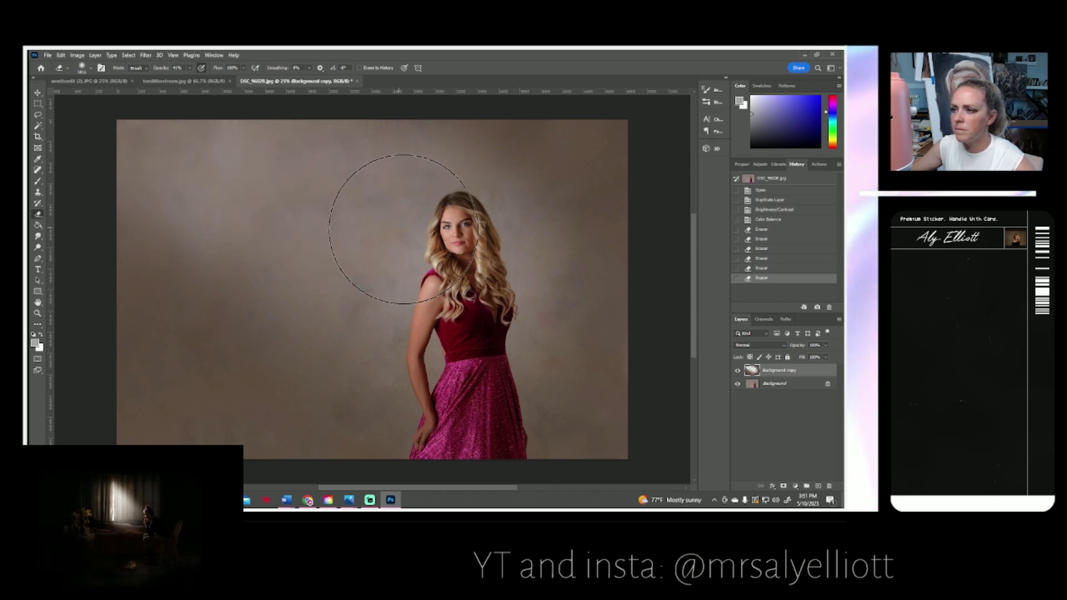
drag(403, 229, 115, 90)
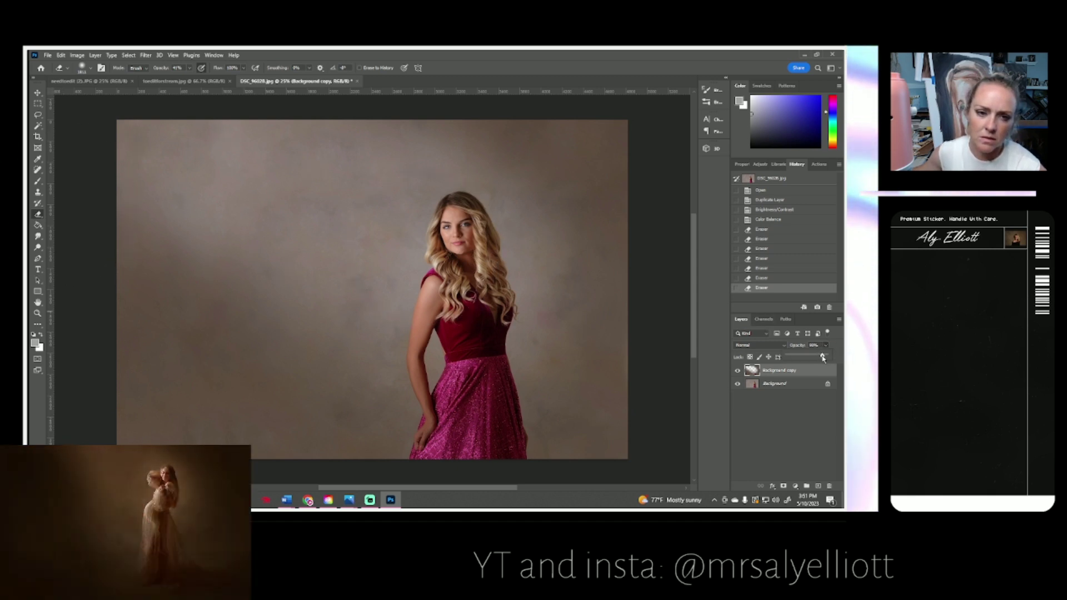
drag(824, 357, 820, 357)
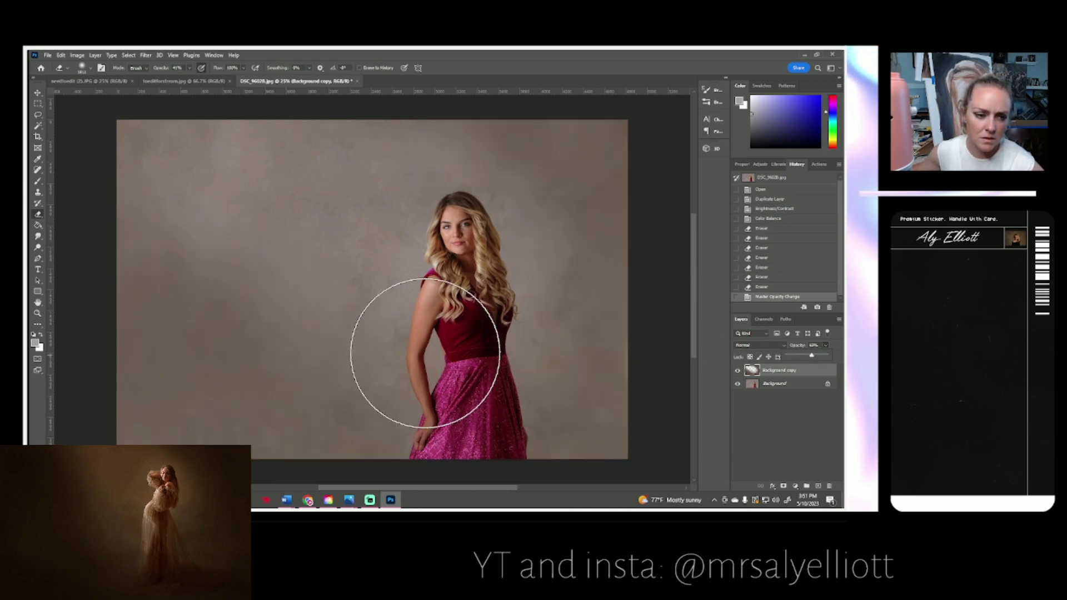
- Erase another light streak across the backdrop's left side on Background copy, and duplicate the Background layer
drag(227, 298, 172, 112)
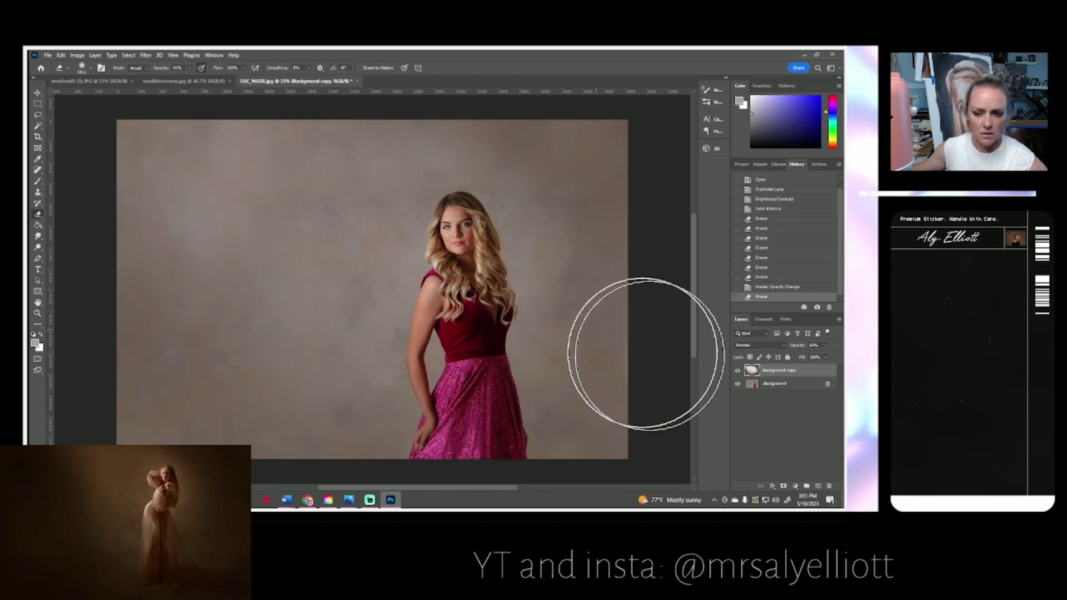
right_click(772, 386)
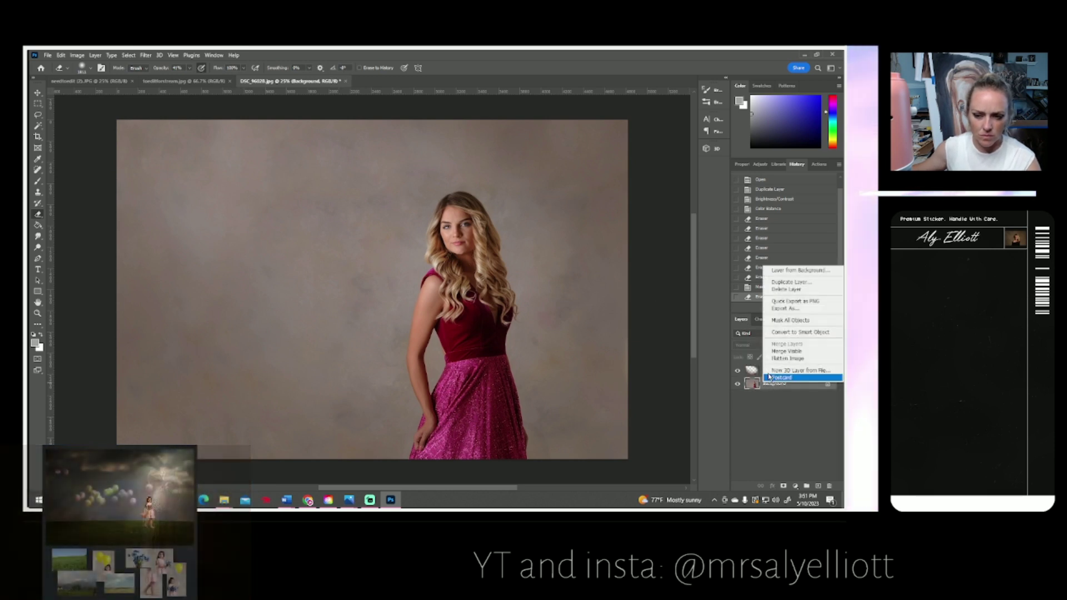
click(769, 283)
click(515, 178)
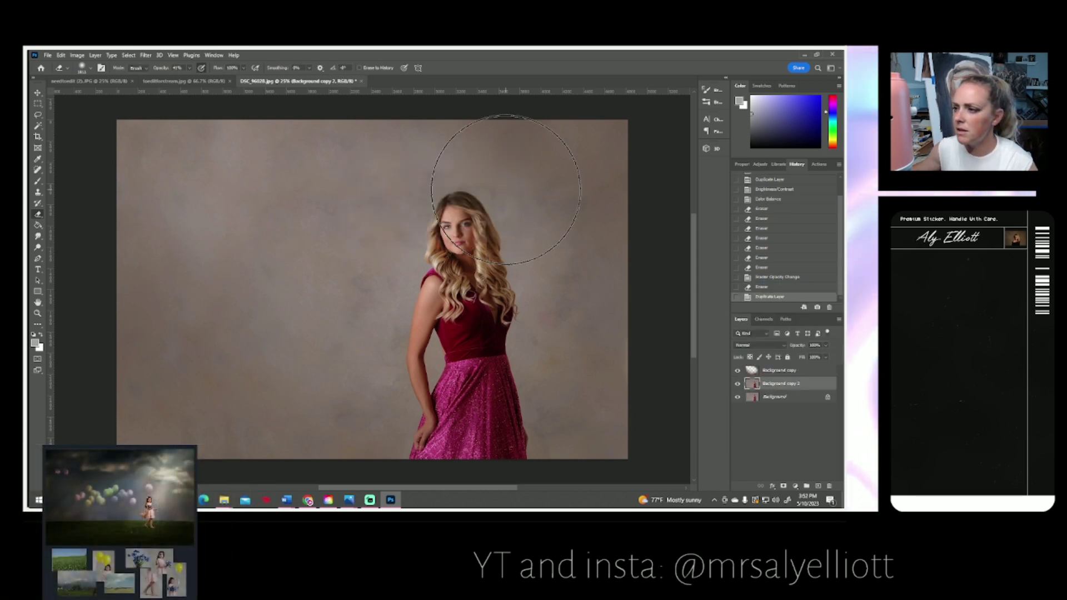
- Merge Background copy with Background copy 2, and duplicate the merged layer
shift+click(772, 376)
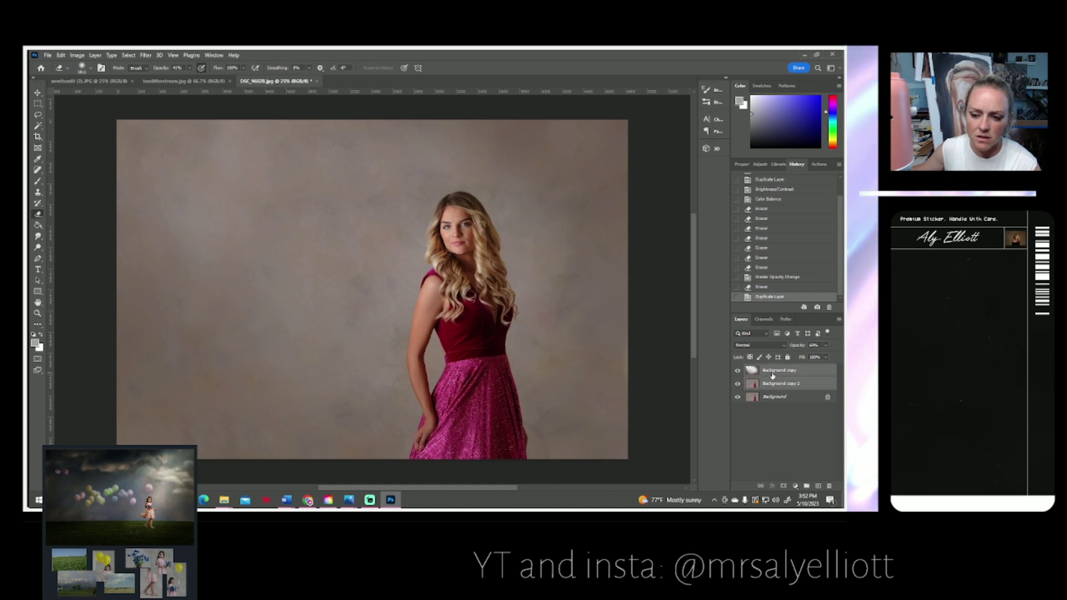
right_click(774, 377)
click(744, 384)
right_click(772, 371)
click(665, 170)
click(508, 177)
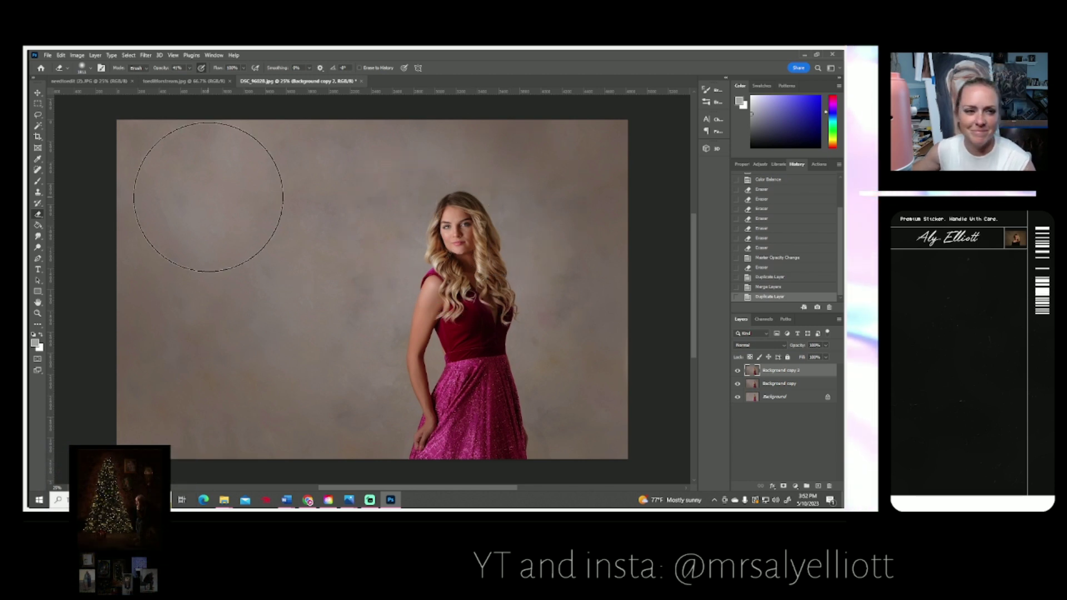
- Slightly lower the brightness and raise the contrast of Background copy 2 with a Brightness/Contrast adjustment
click(77, 55)
mouse_move(111, 77)
click(183, 79)
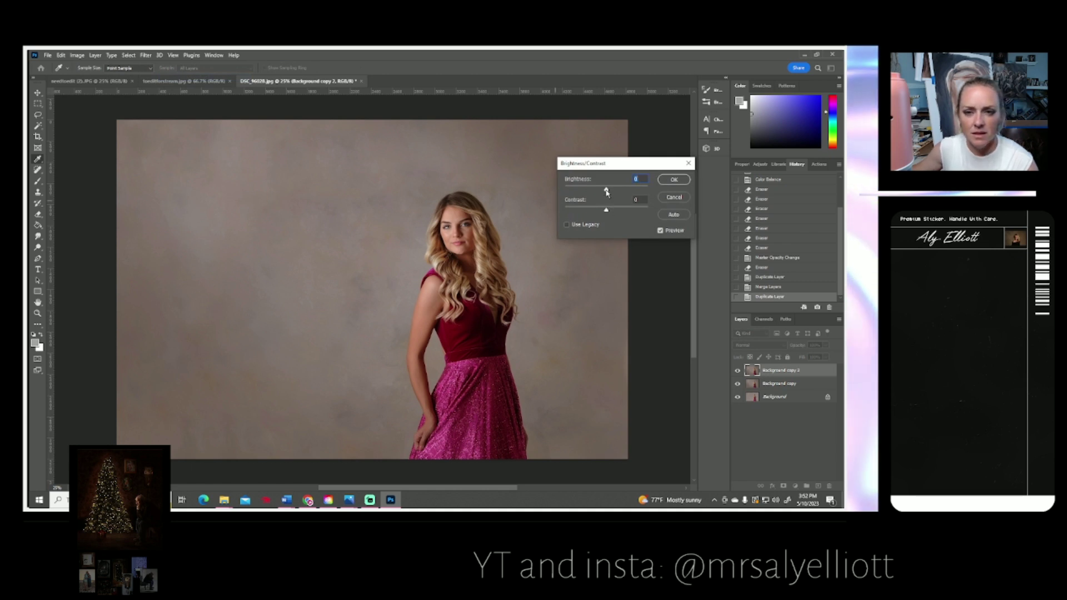
drag(607, 211, 611, 210)
click(672, 183)
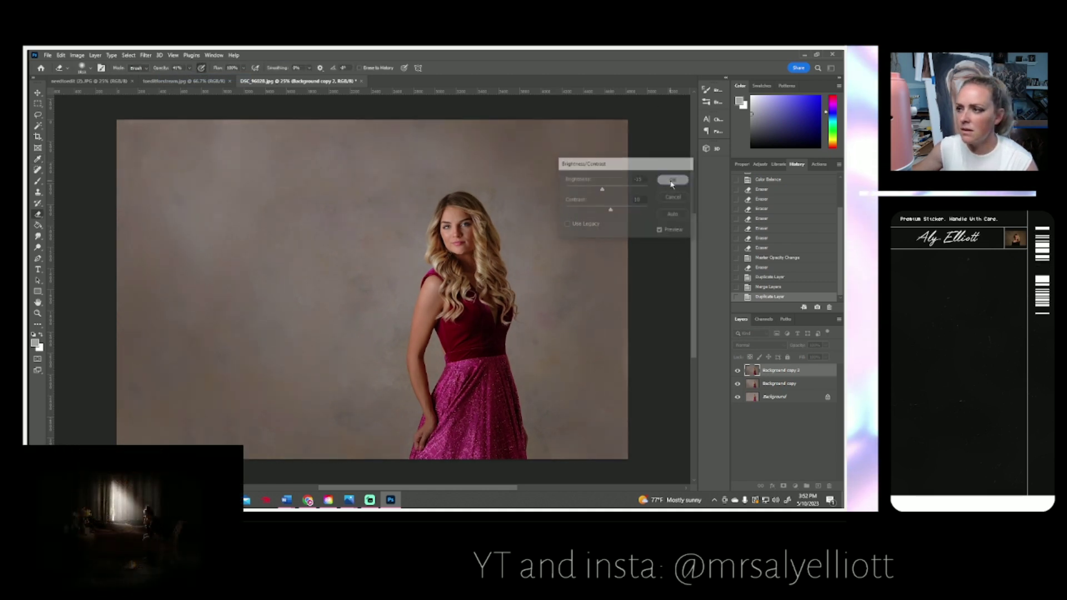
- Duplicate Background copy 2 and darken the duplicate with a Brightness/Contrast adjustment, setting brightness to -23
right_click(778, 374)
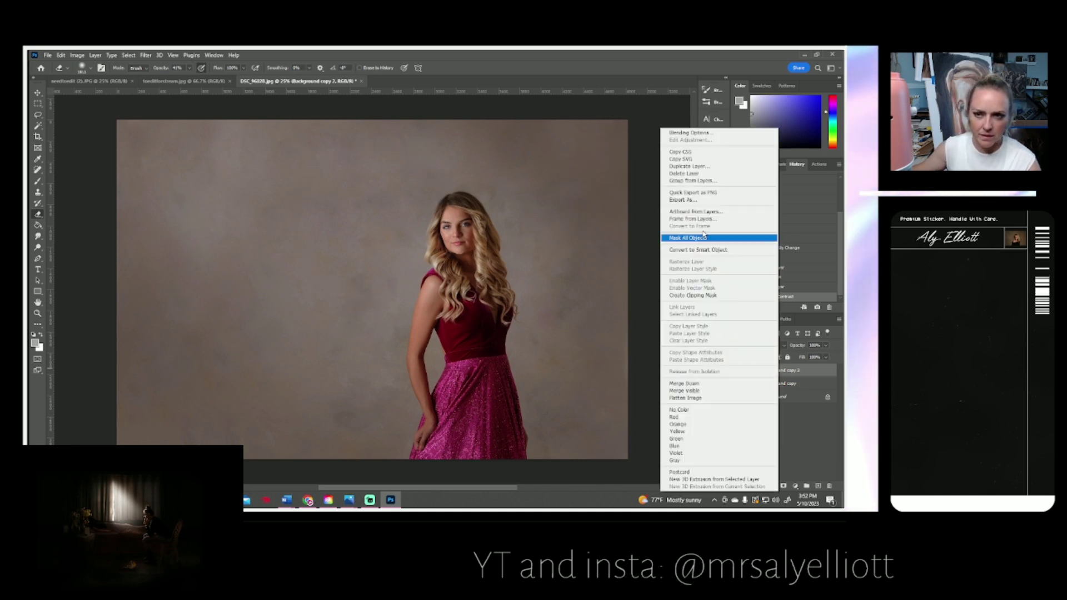
click(689, 166)
click(503, 174)
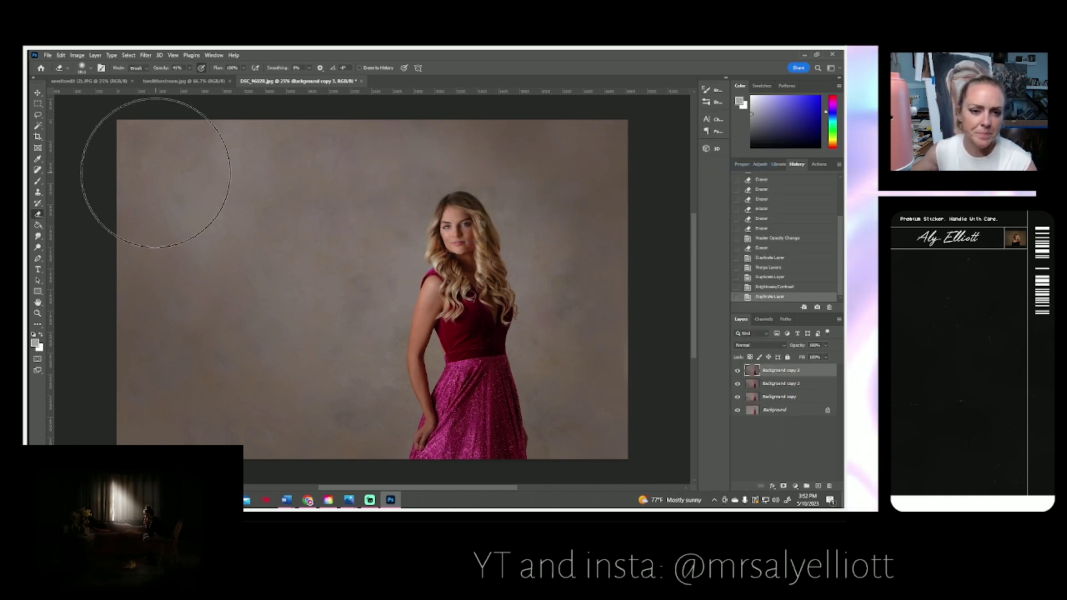
click(81, 56)
mouse_move(92, 77)
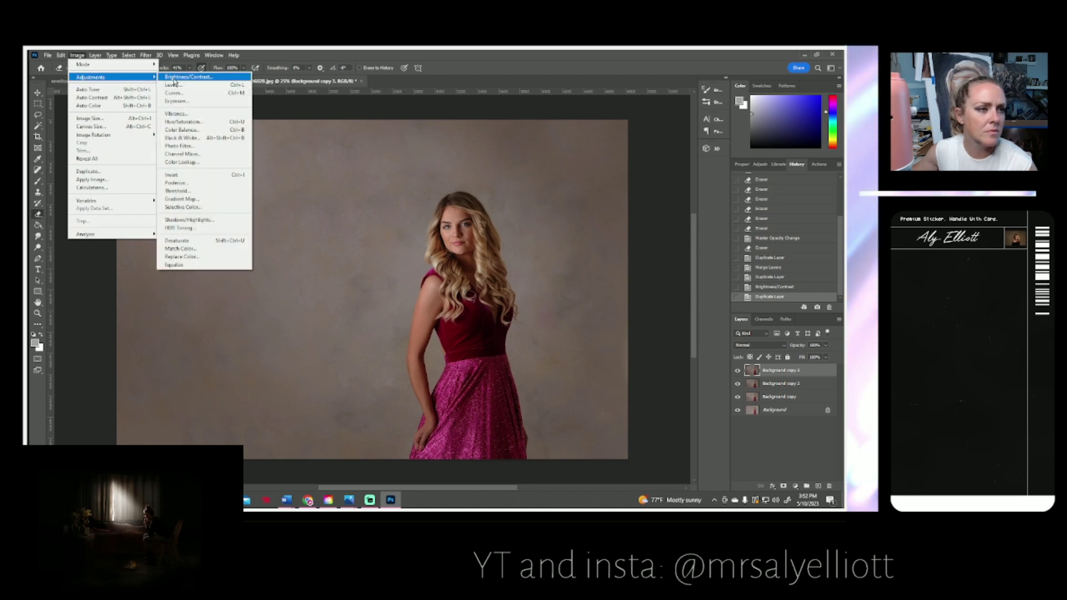
click(172, 77)
drag(605, 190, 606, 192)
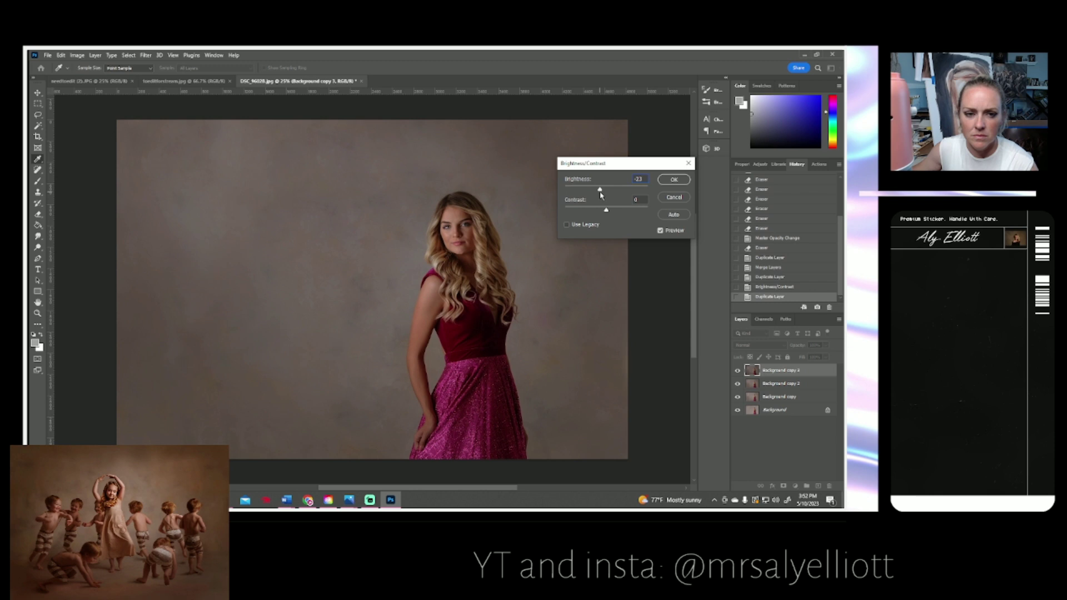
click(670, 183)
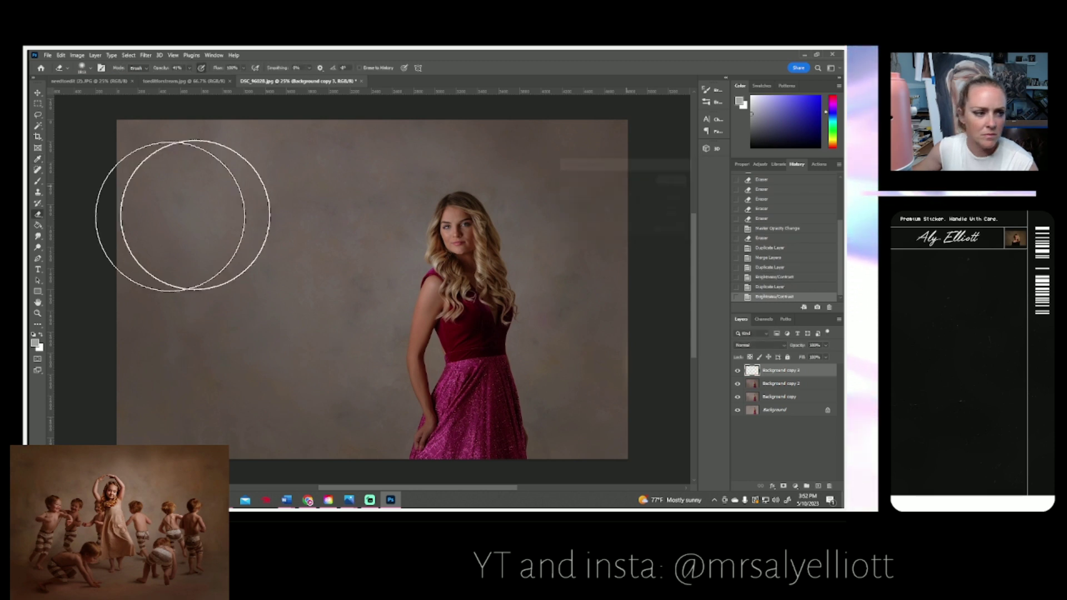
- Erase the darkened Background copy 3 over the woman's face, the backdrop beside her and the upper-left light area with a smaller soft Eraser
click(91, 70)
drag(125, 97, 128, 100)
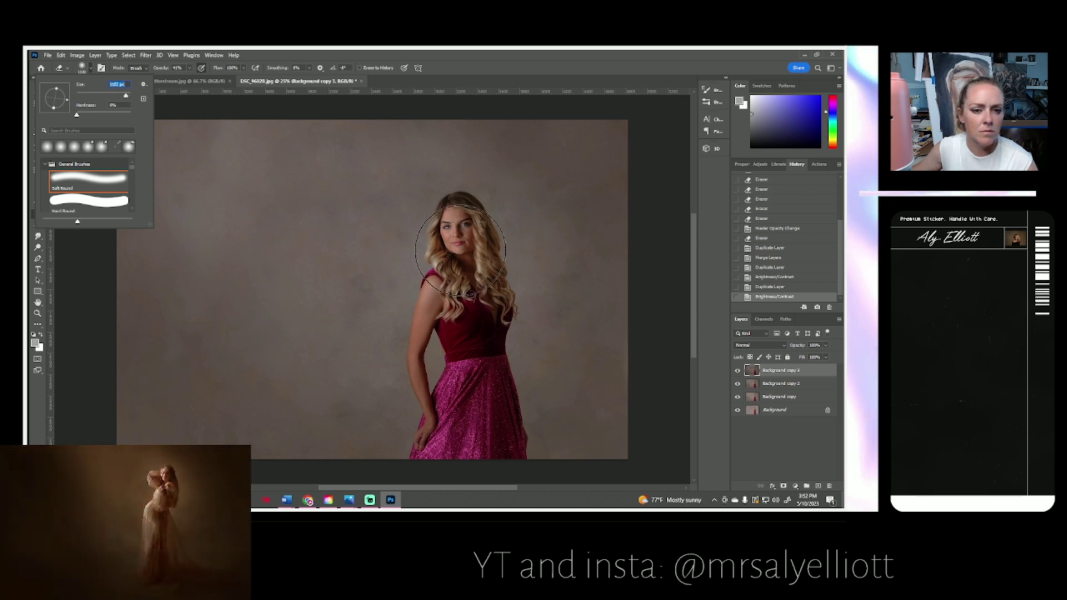
click(75, 135)
click(434, 244)
click(445, 245)
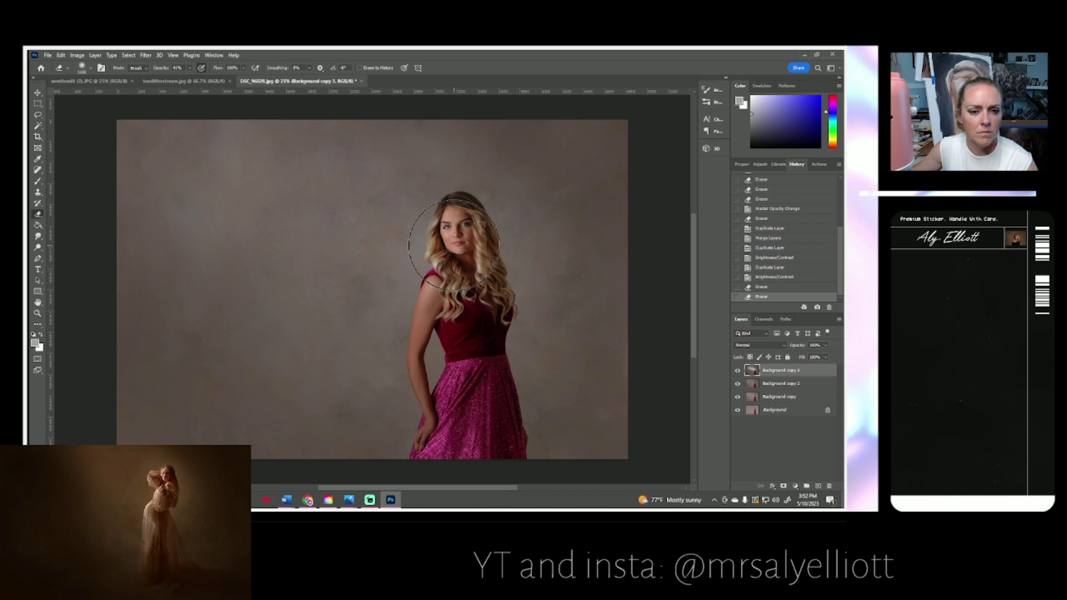
click(459, 247)
click(410, 238)
click(372, 262)
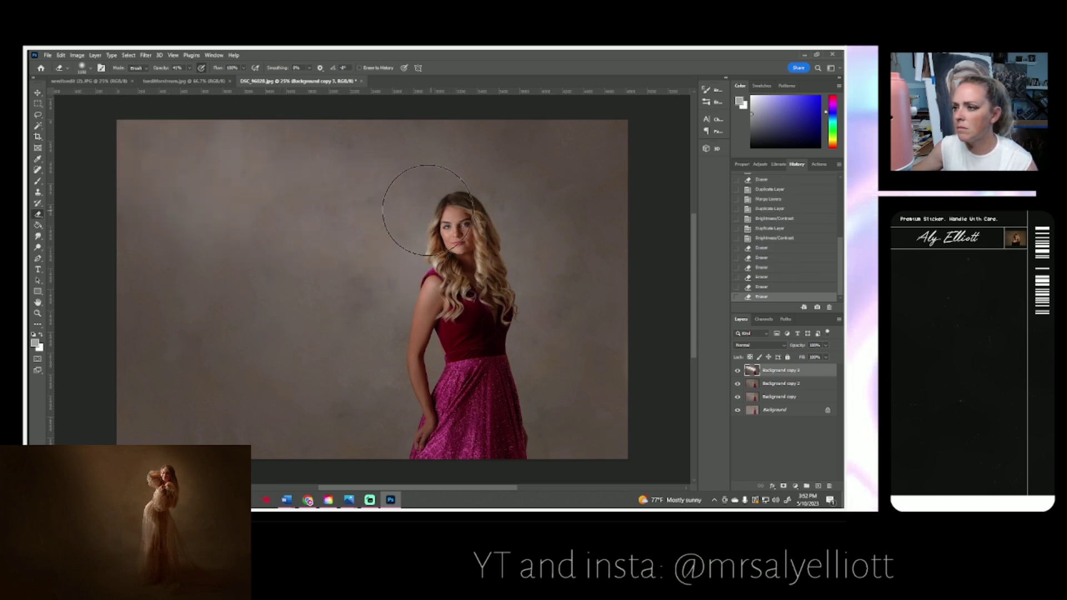
click(389, 277)
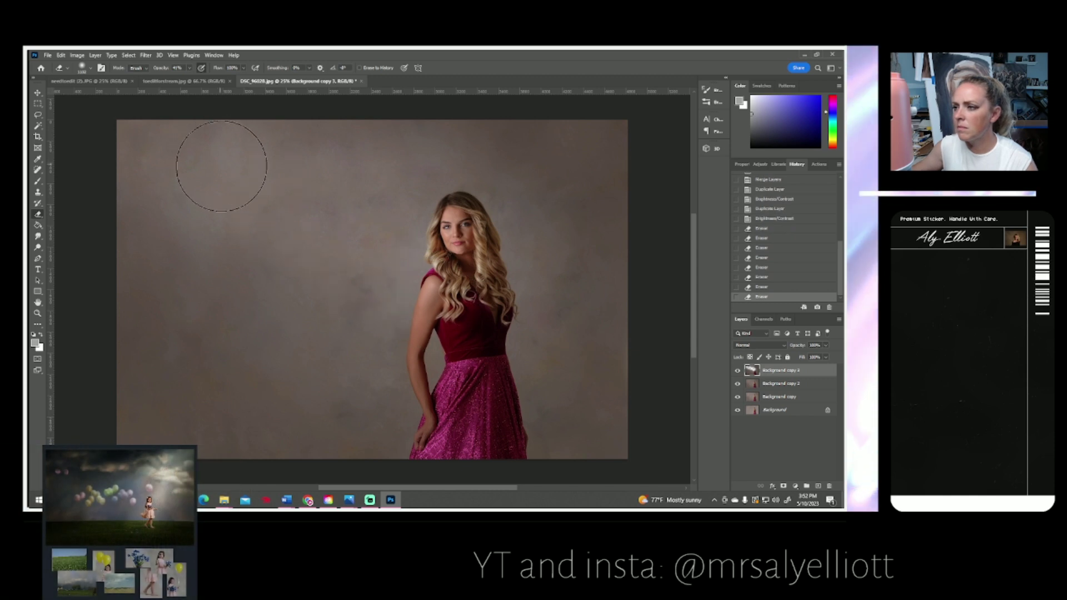
click(215, 172)
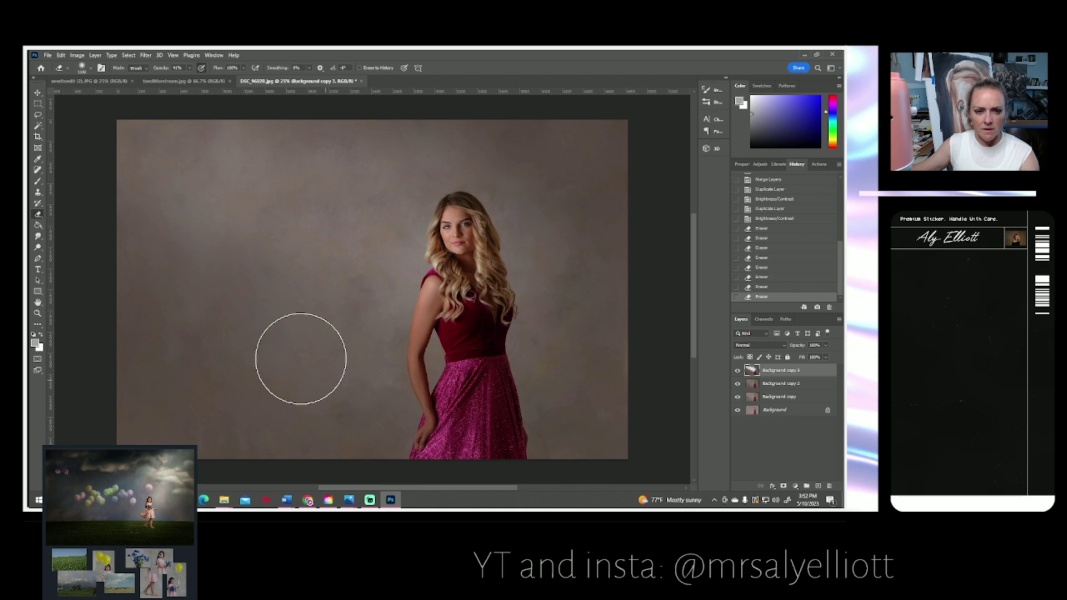
- Merge the three Background copy layers into one, and duplicate the merged layer
shift+click(772, 397)
right_click(772, 397)
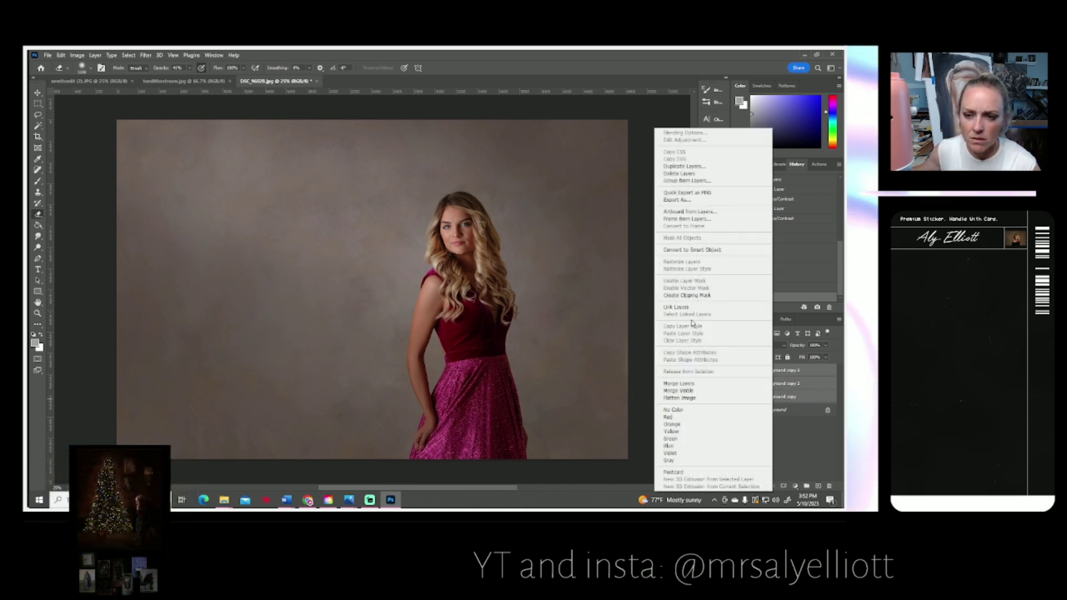
click(688, 384)
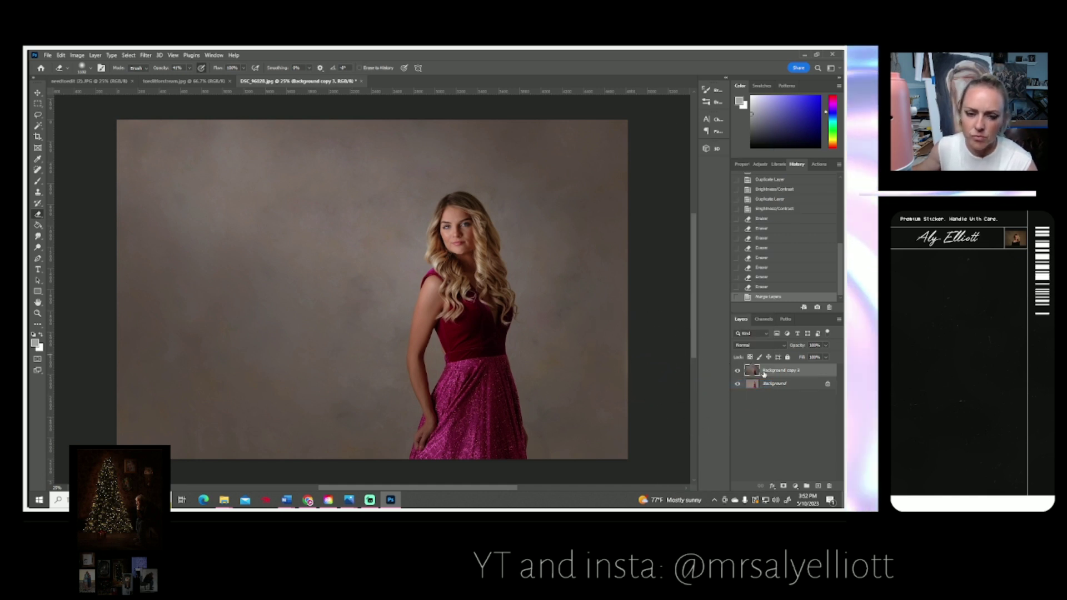
right_click(764, 374)
click(677, 167)
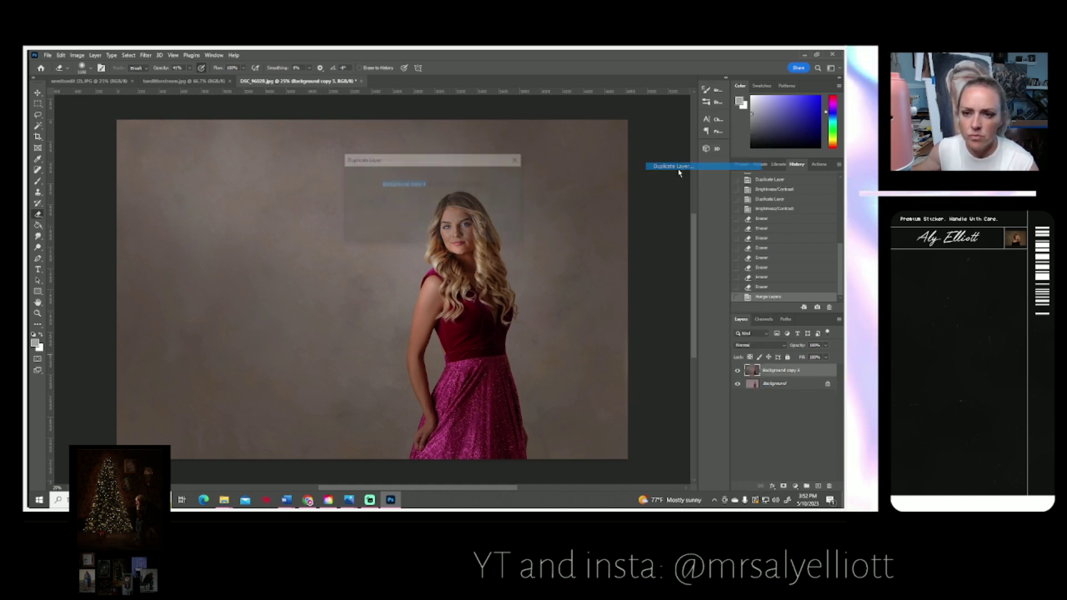
click(502, 176)
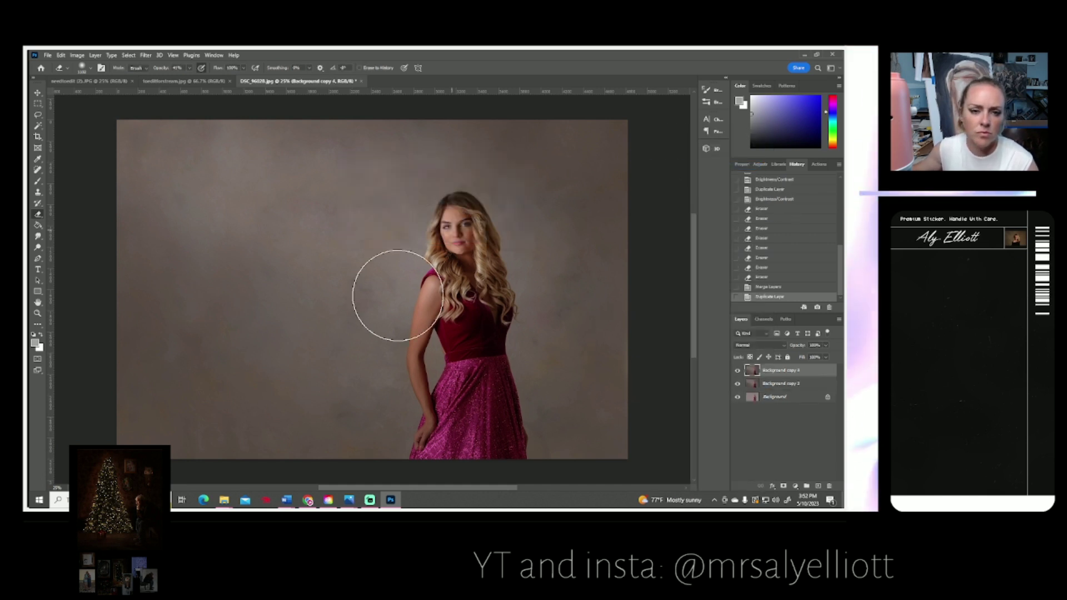
- Lighten the iris of the eye on the image's left with a small soft Dodge brush, using Midtones at 23% exposure
click(37, 314)
drag(453, 251, 437, 260)
scroll(388, 265, up, 2)
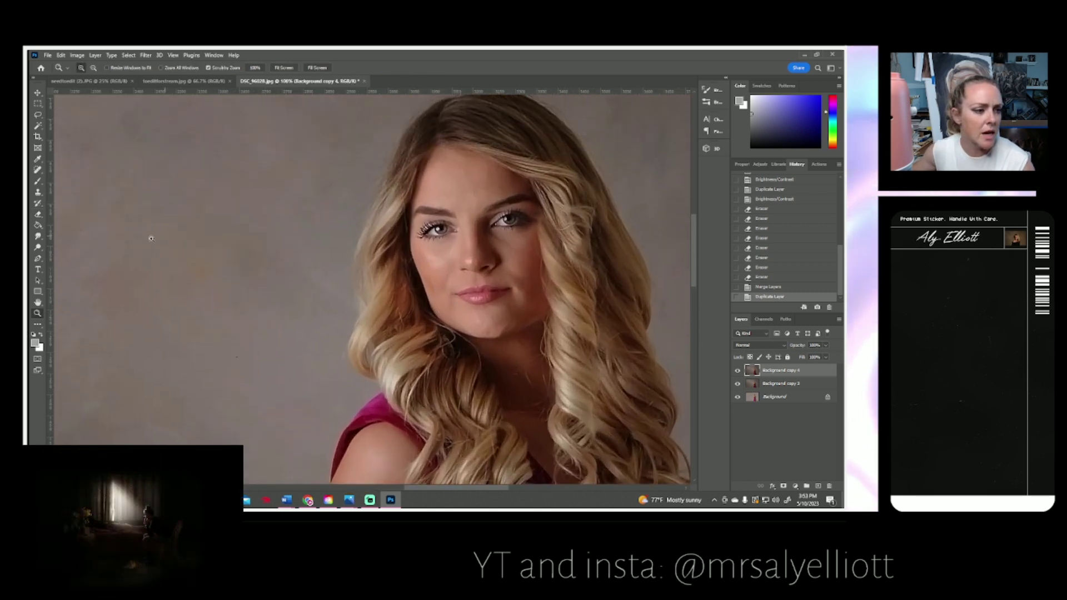
click(38, 248)
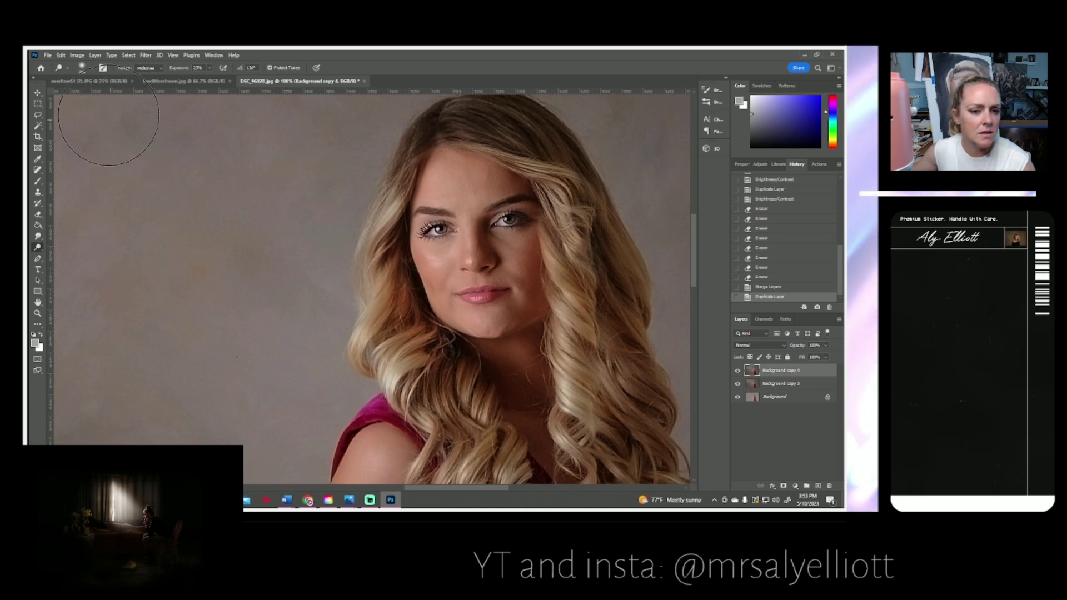
click(90, 68)
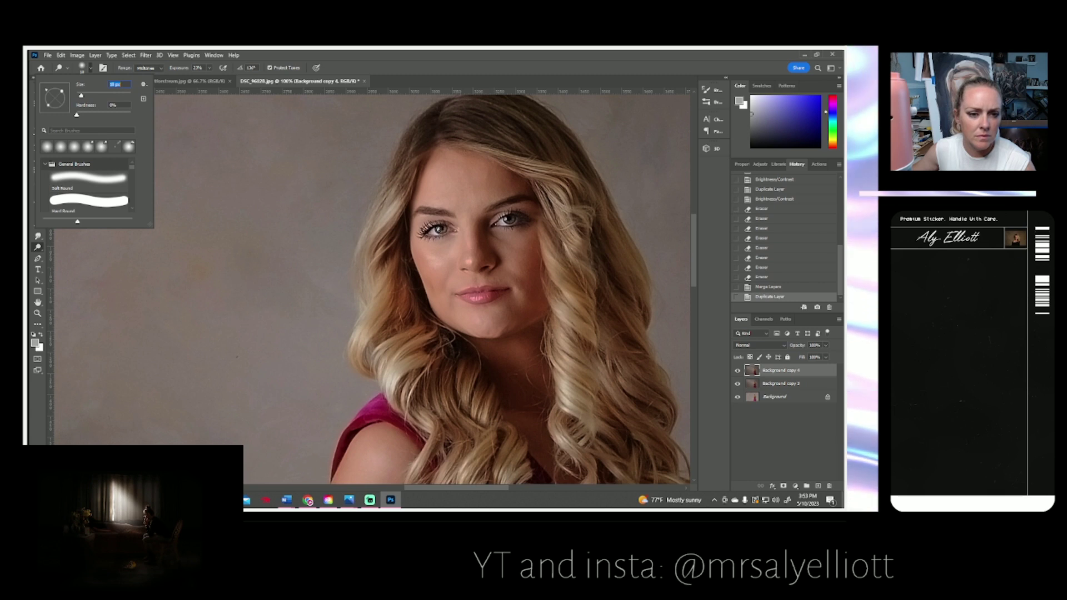
key(Return)
click(440, 230)
click(442, 231)
click(445, 231)
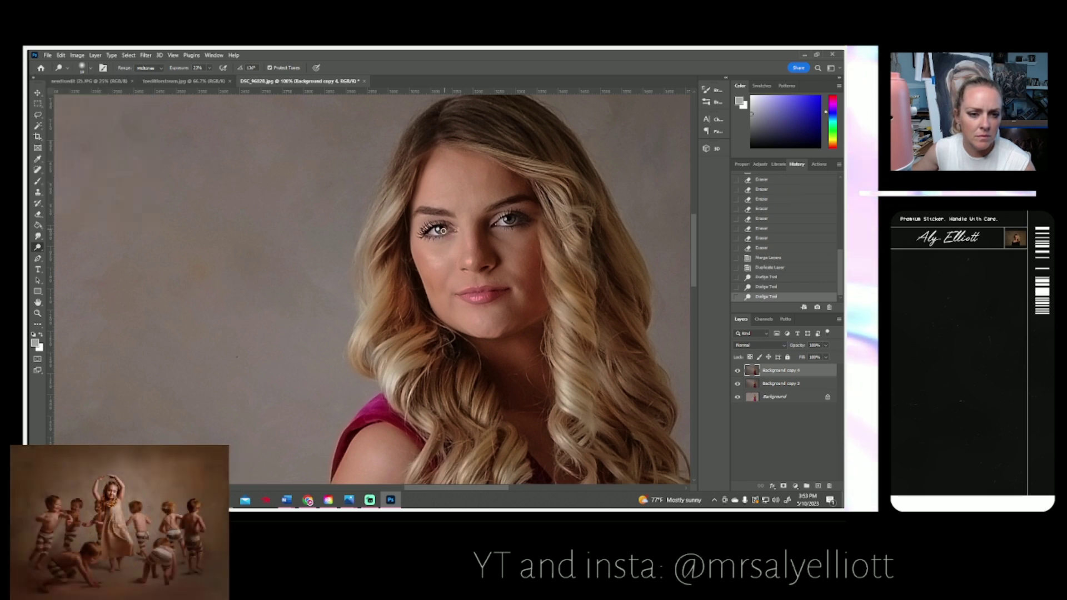
- Dodge the iris of the eye on the image's right, and touch up the nose bridge and the first eye
click(507, 226)
click(507, 219)
click(506, 221)
click(509, 221)
click(512, 221)
click(506, 221)
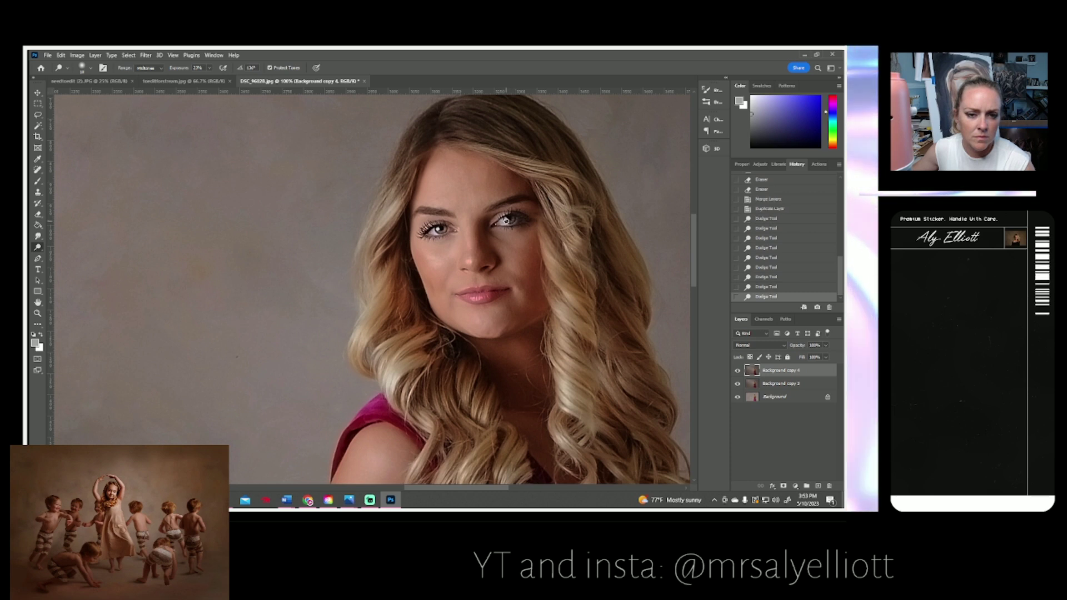
click(476, 227)
click(435, 229)
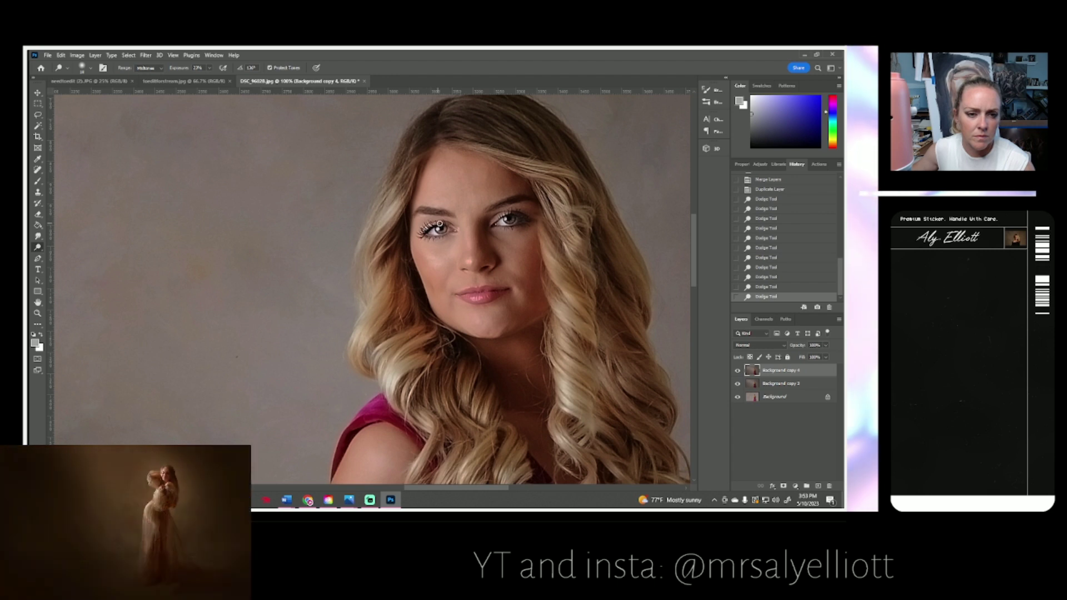
- Dodge small highlights at the inner eye corners and along the nose, undoing the stray stroke
click(453, 232)
drag(469, 260, 474, 267)
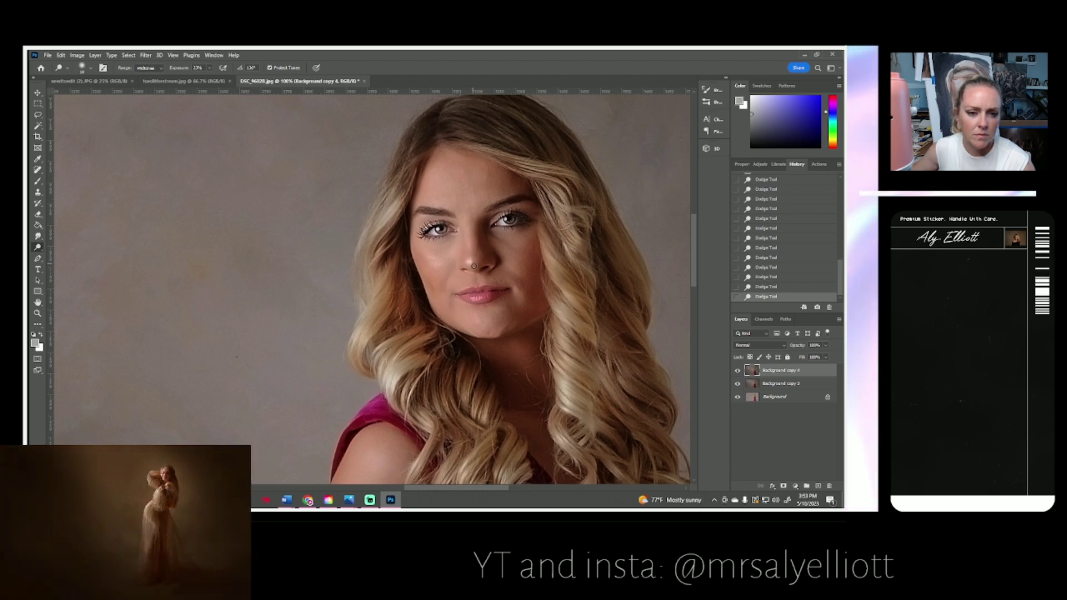
click(495, 229)
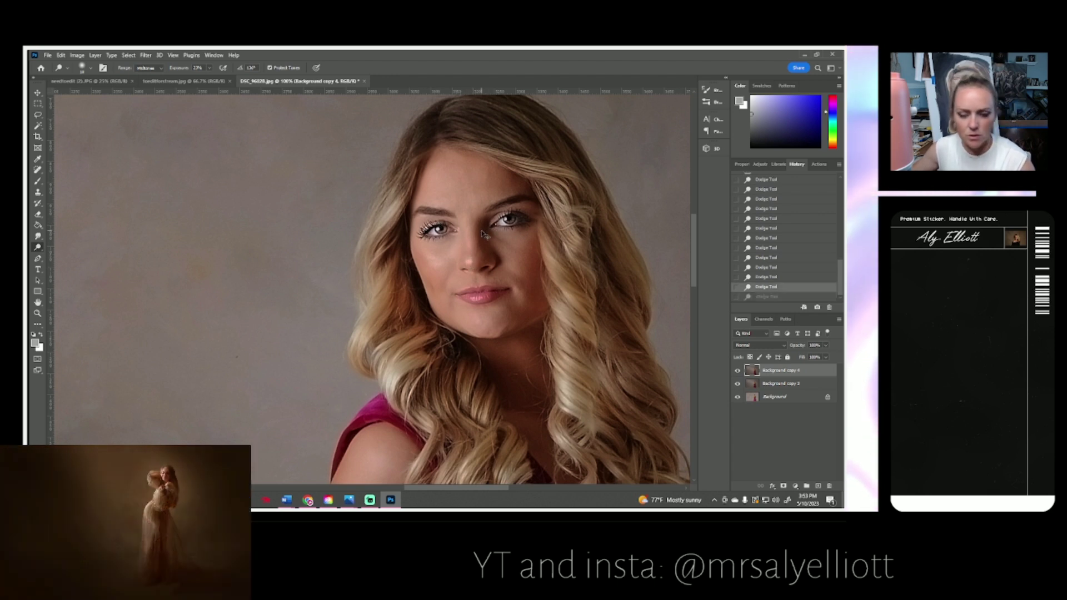
click(476, 260)
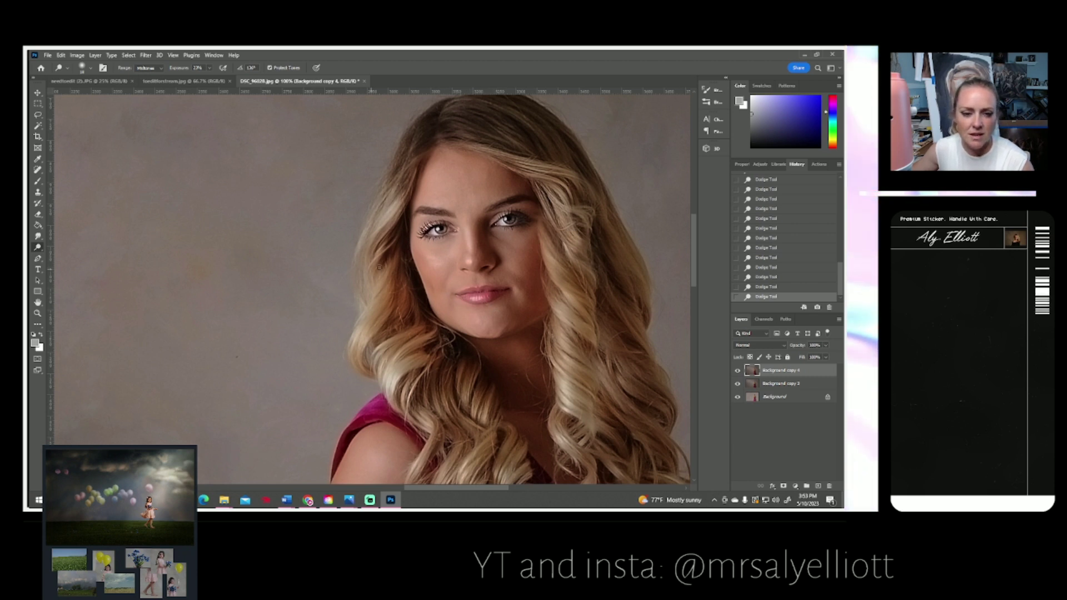
- Dodge a highlight onto the woman's cheek with a larger brush, and compare the face with Background copy 4 hidden and shown
click(83, 67)
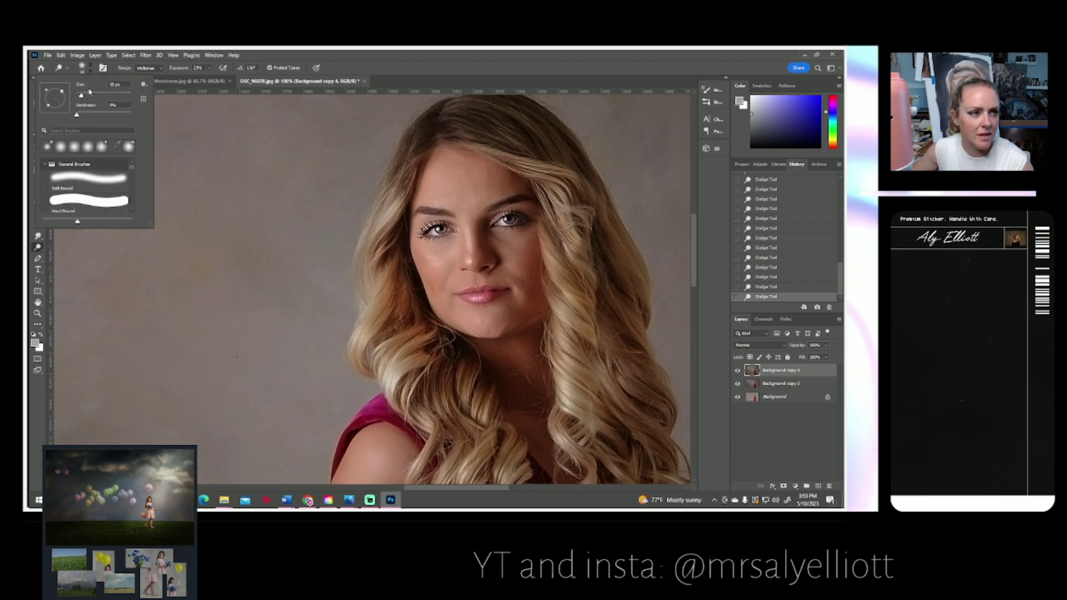
click(423, 250)
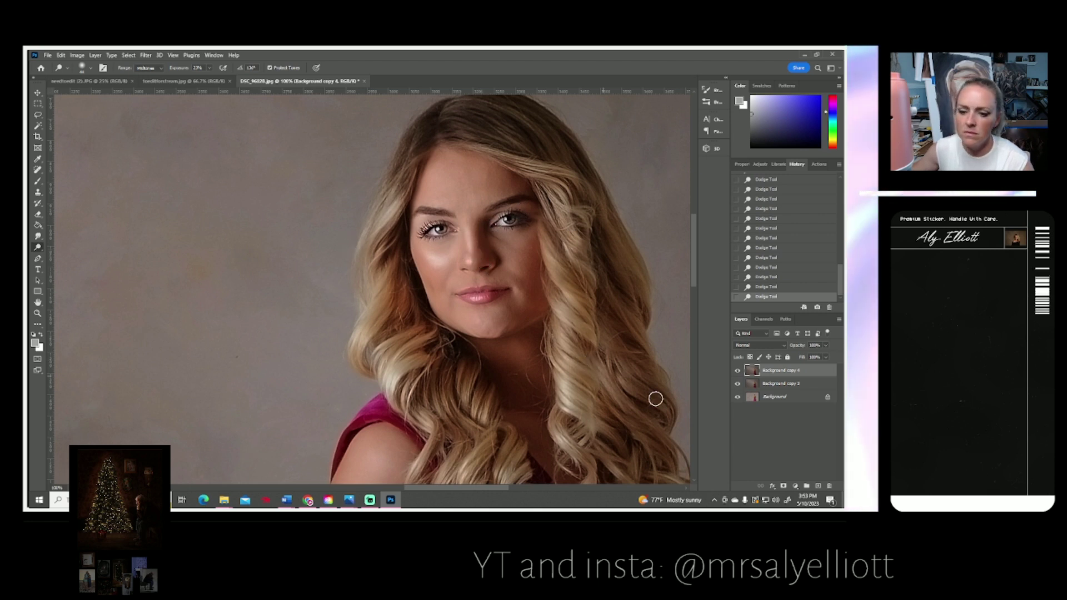
click(738, 371)
click(738, 371)
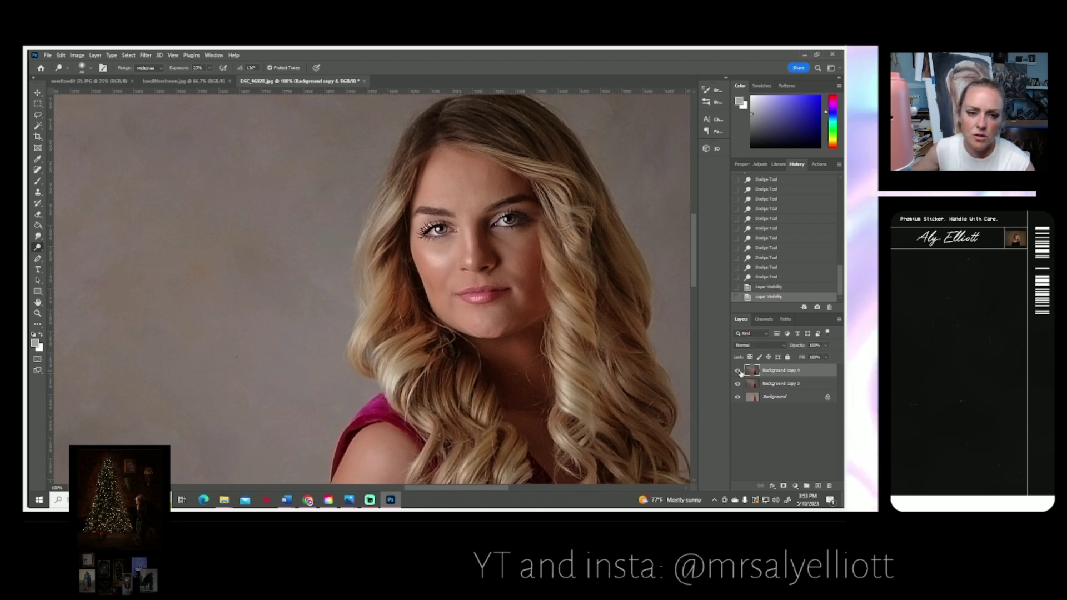
click(738, 371)
click(739, 371)
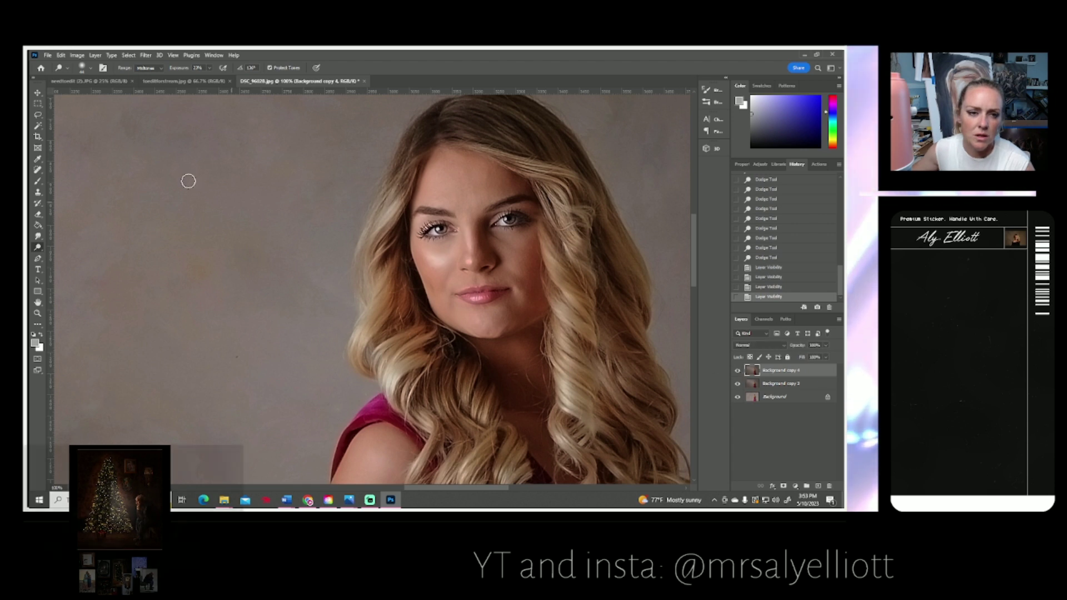
- Shrink the Dodge brush to 20 px and lighten the eye on the image's right
click(89, 69)
drag(82, 97, 79, 97)
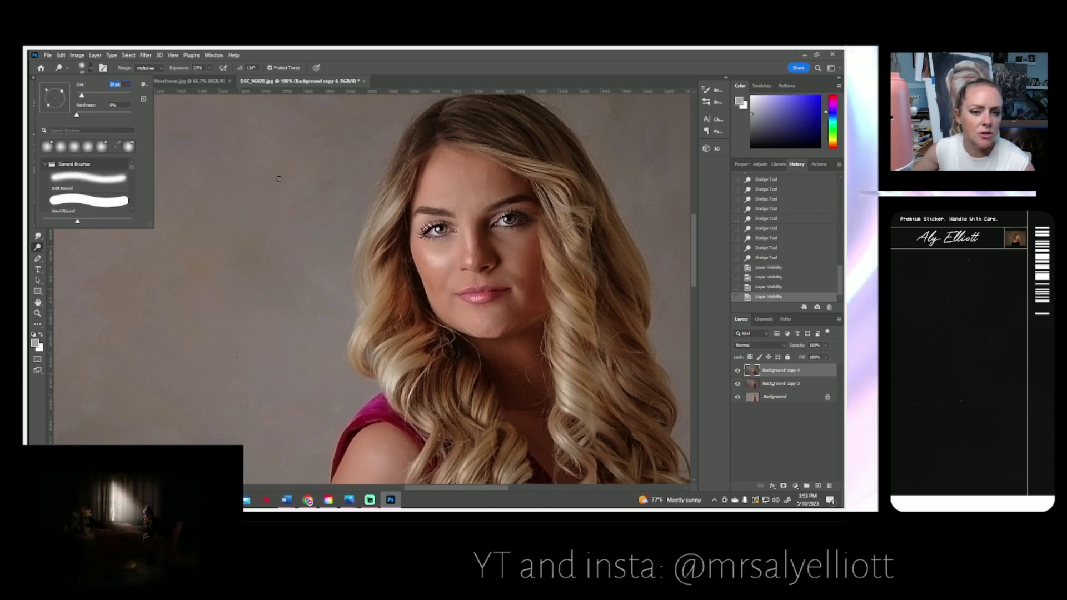
click(496, 224)
mouse_move(501, 219)
mouse_down()
mouse_move(490, 224)
mouse_move(520, 215)
mouse_up()
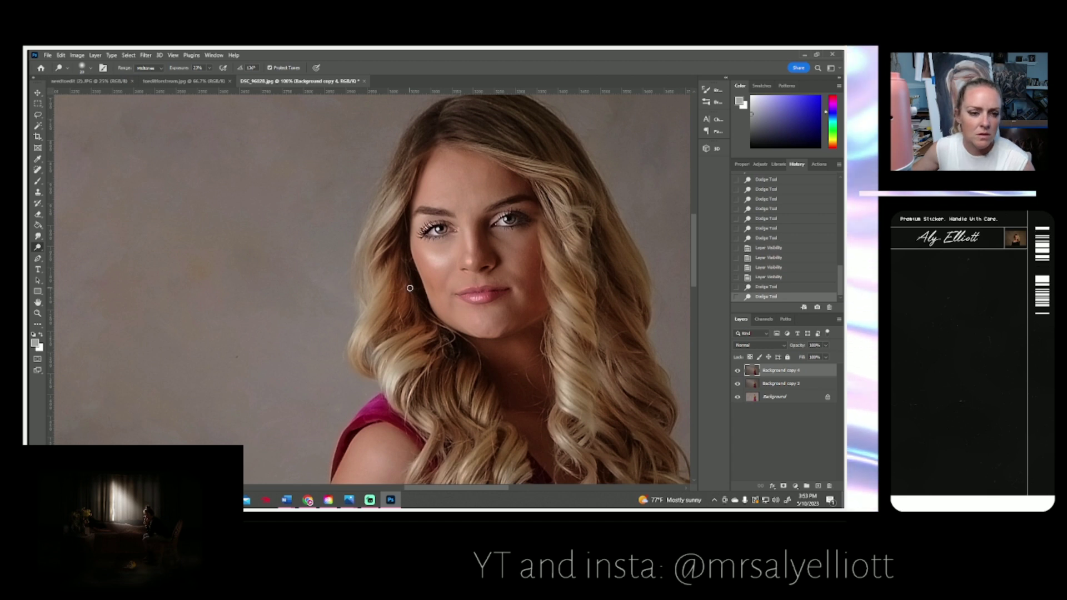
- Enlarge the Dodge brush and lighten the hair beside the face on the image's left and the forehead near the hairline
click(84, 68)
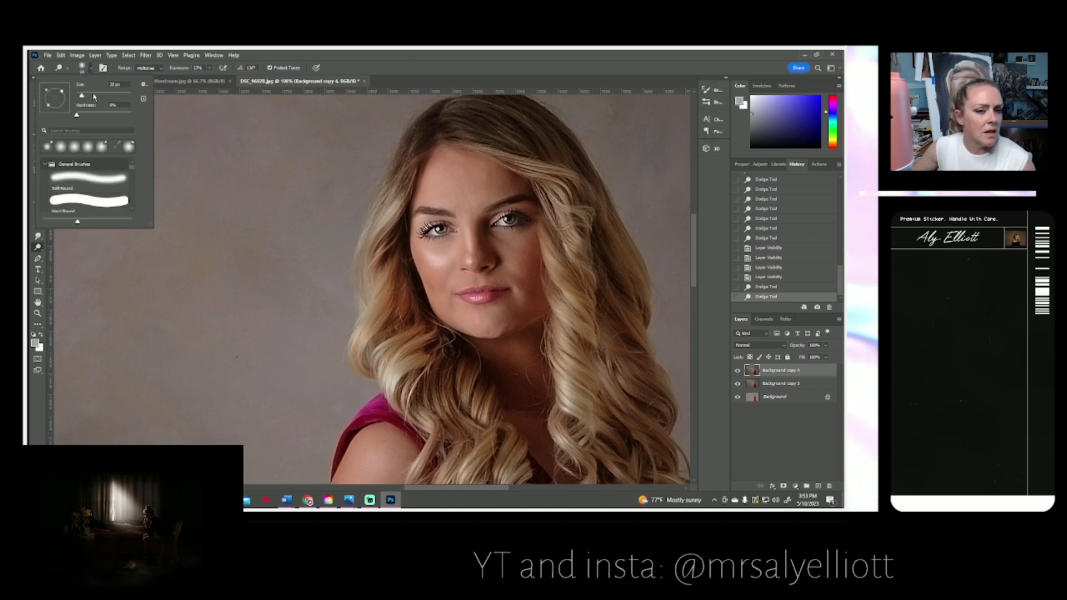
click(94, 96)
click(392, 205)
mouse_move(388, 218)
mouse_down()
mouse_move(366, 263)
mouse_move(388, 216)
mouse_up()
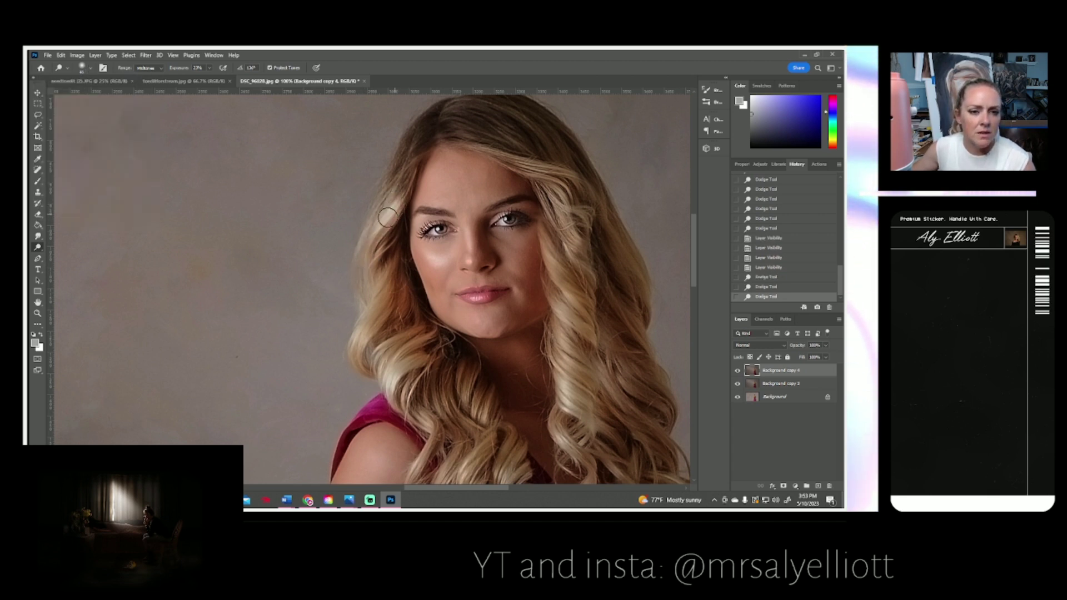
drag(422, 159, 449, 187)
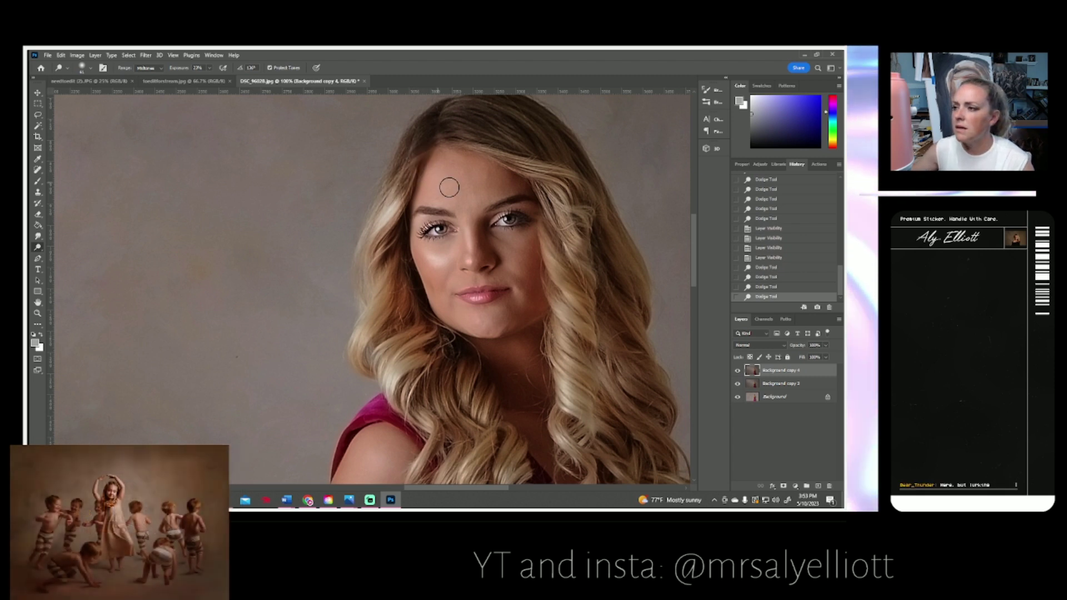
- Dodge highlights along the hair curls on both sides of the face, undoing one unwanted stroke
mouse_move(500, 156)
mouse_down()
mouse_move(550, 170)
mouse_move(575, 281)
mouse_up()
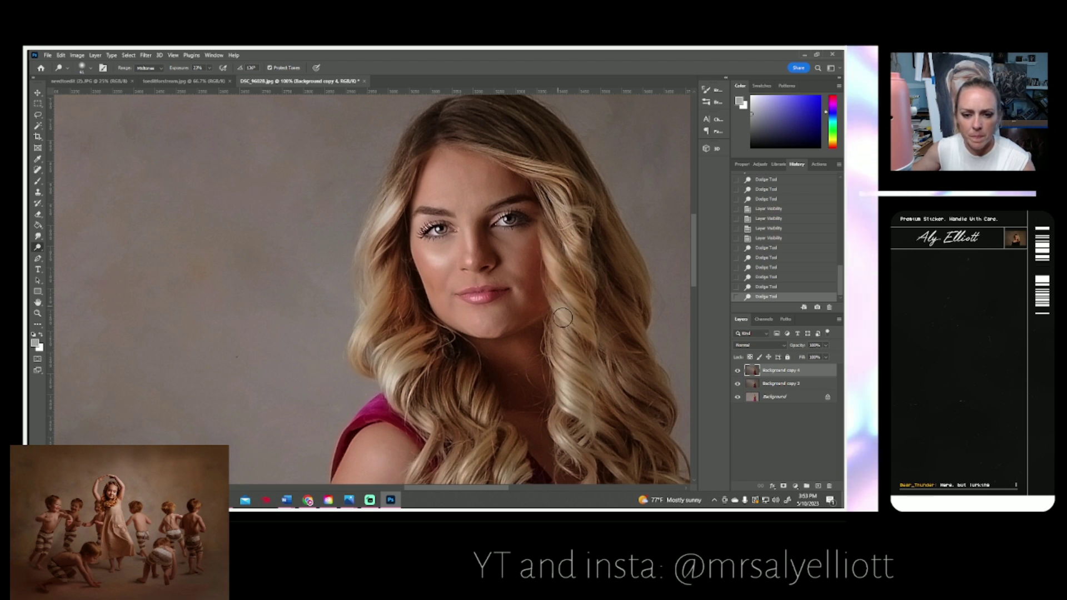
drag(562, 317, 575, 287)
drag(513, 251, 517, 248)
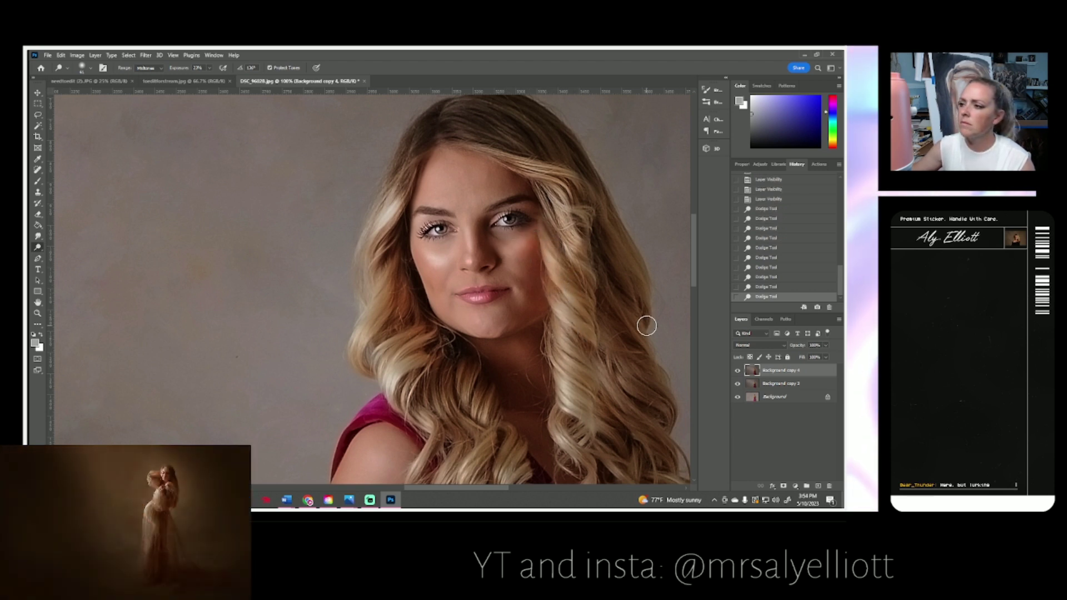
key(ctrl+z)
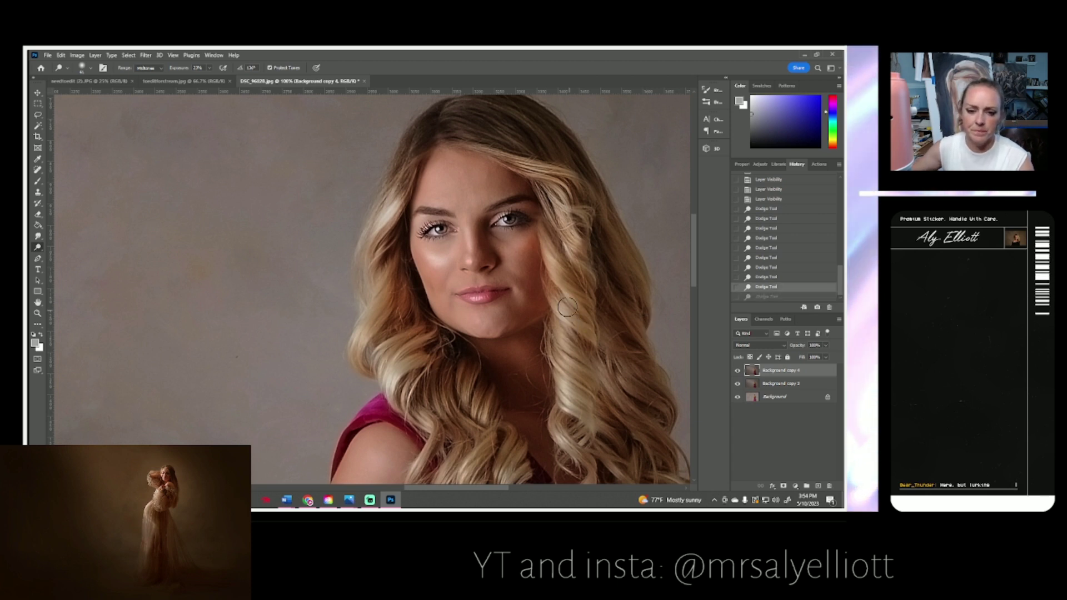
click(574, 397)
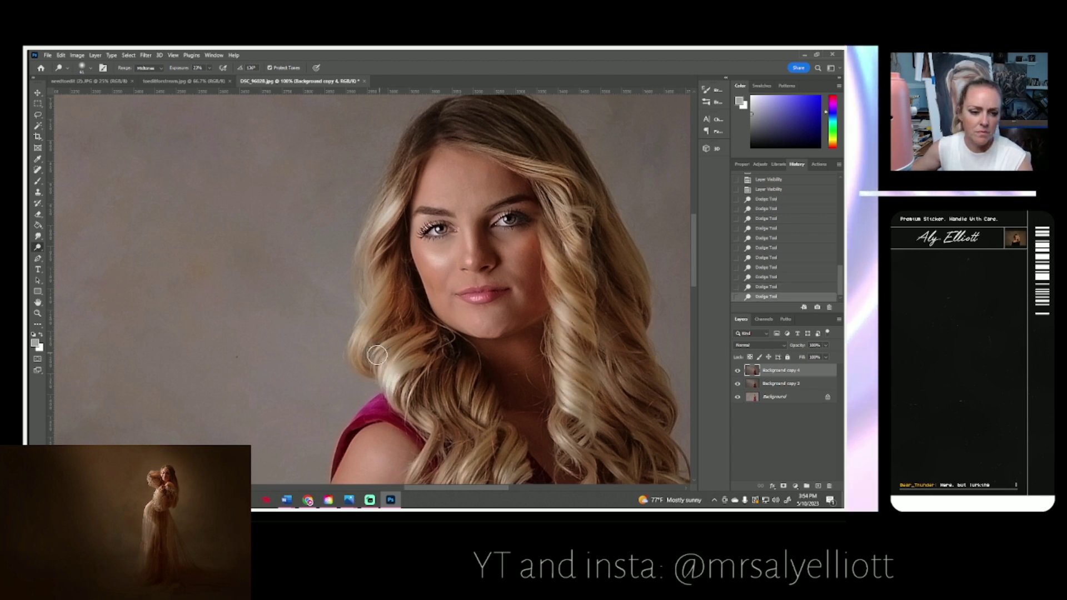
drag(367, 343, 369, 298)
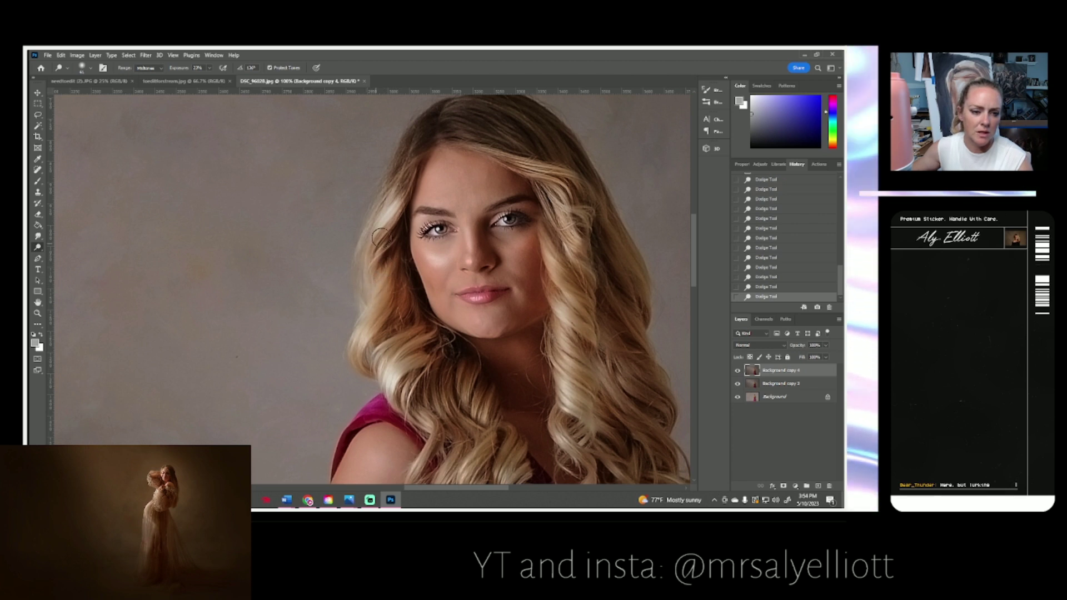
scroll(400, 315, down, 2)
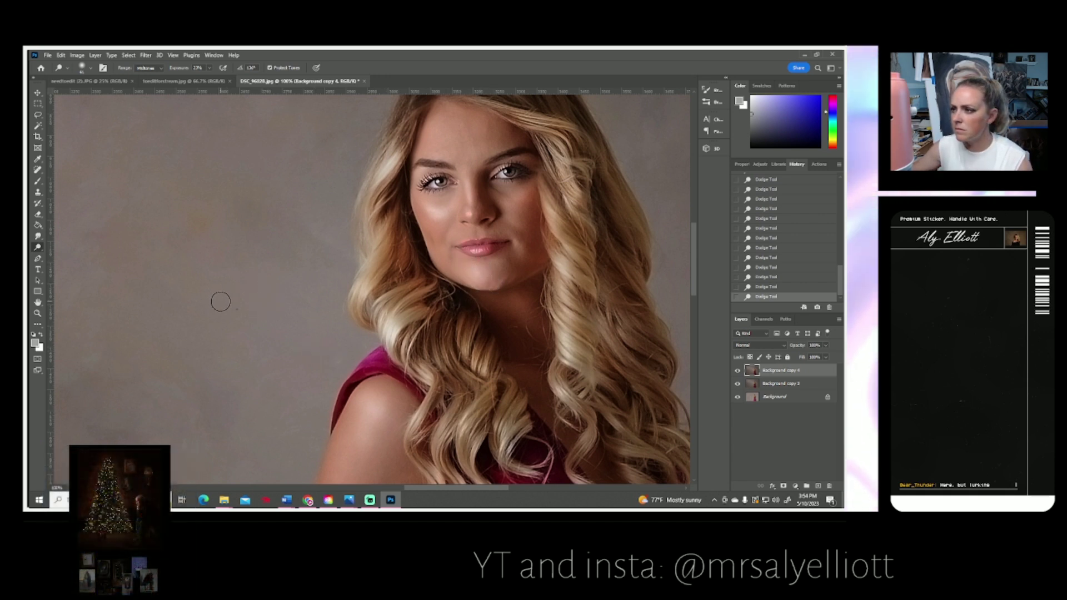
- Fit the whole image in view, compare it with Background copy 4 hidden and shown, and lower that layer's opacity
click(38, 313)
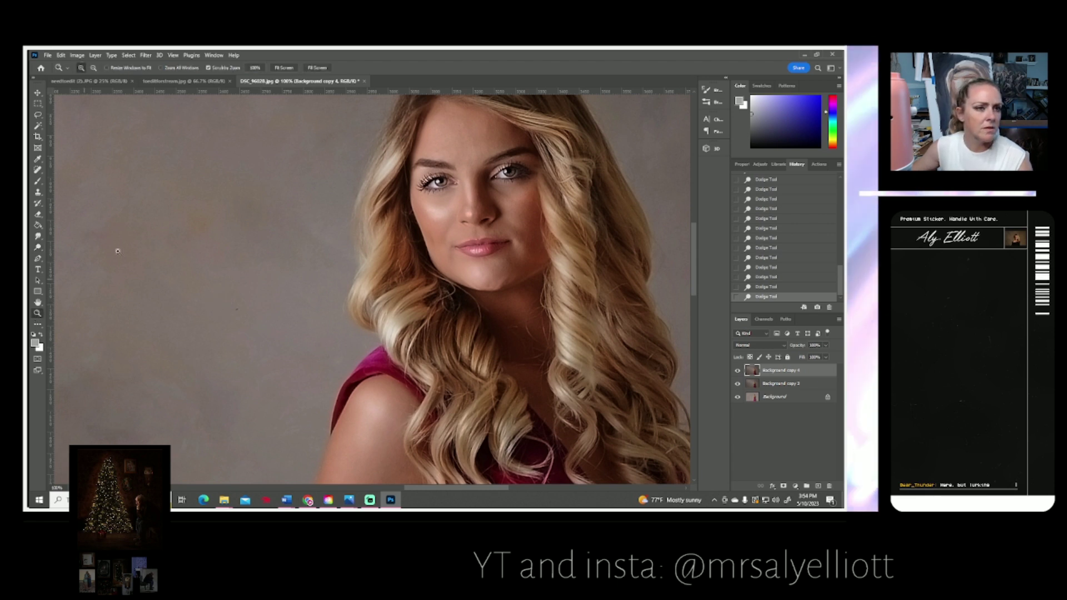
click(282, 67)
click(738, 371)
click(738, 371)
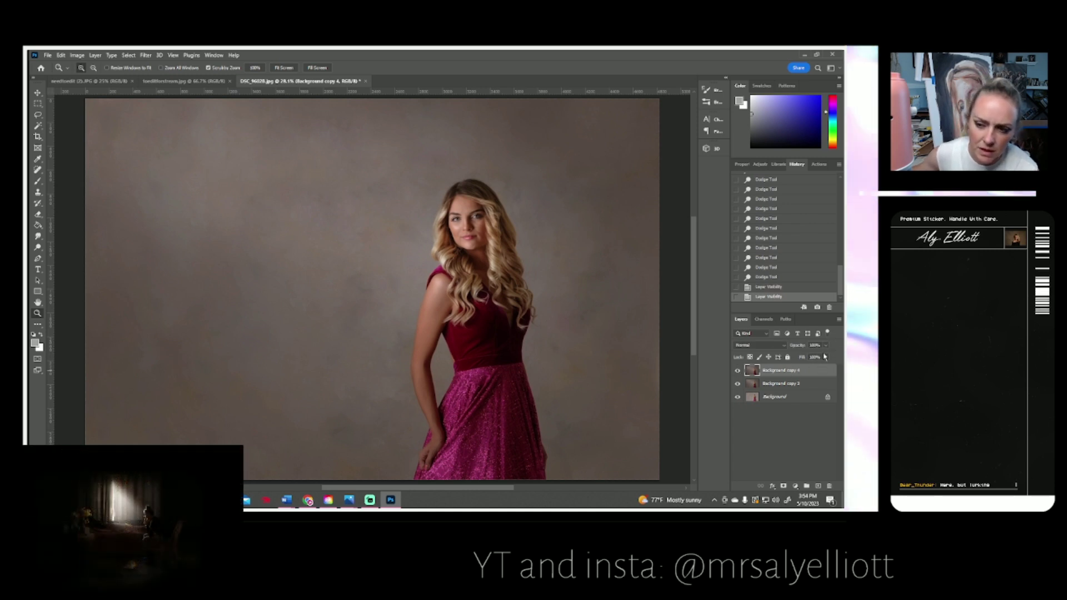
drag(820, 360, 819, 359)
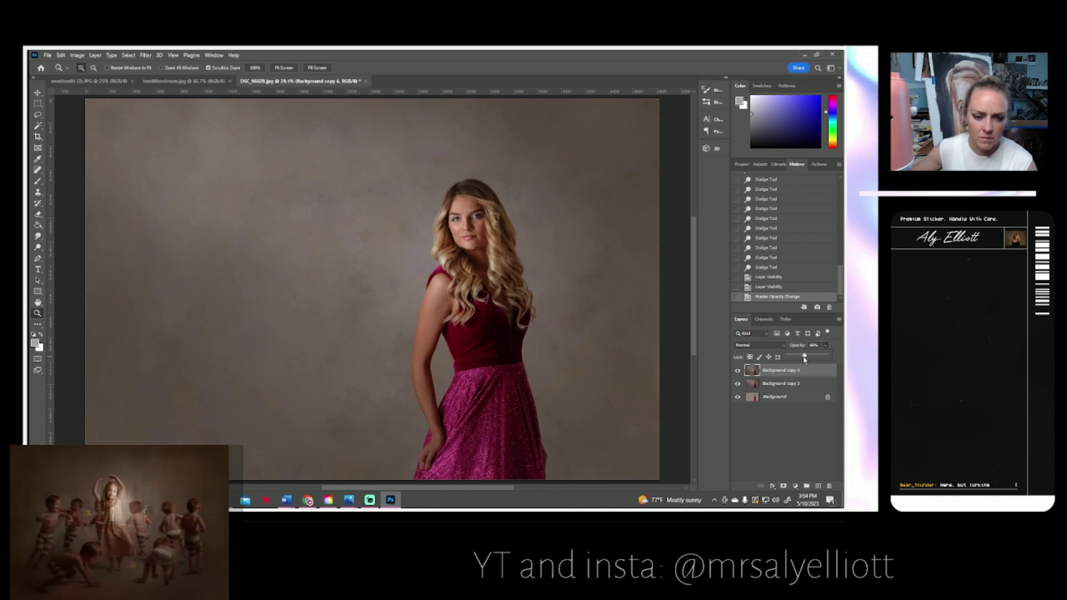
- Duplicate Background copy 3, merge the duplicate with Background copy 4, and compare the image with the merged layer hidden and shown
right_click(792, 383)
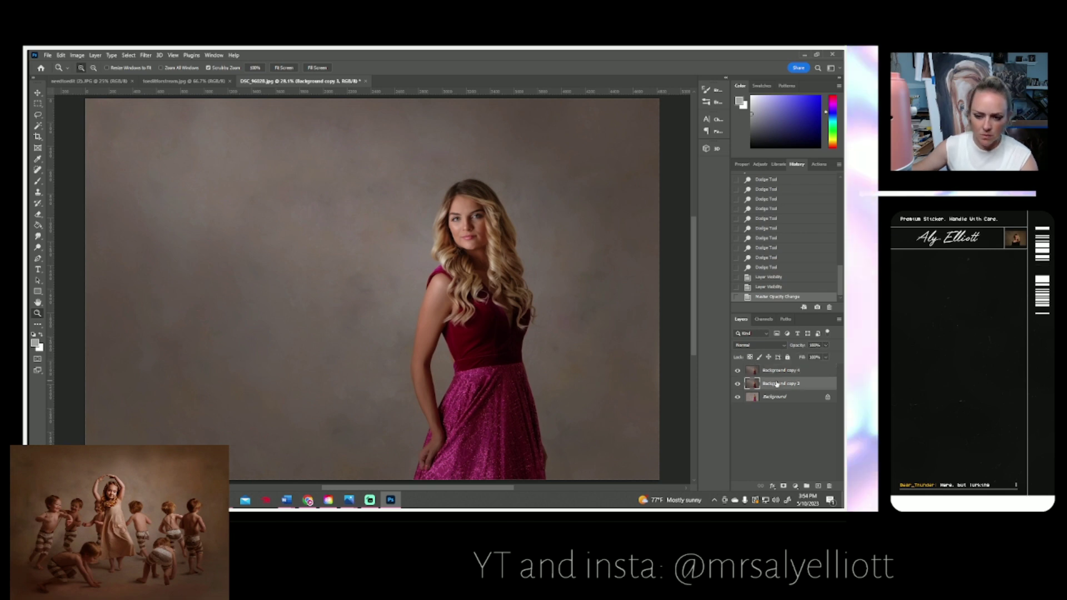
click(696, 166)
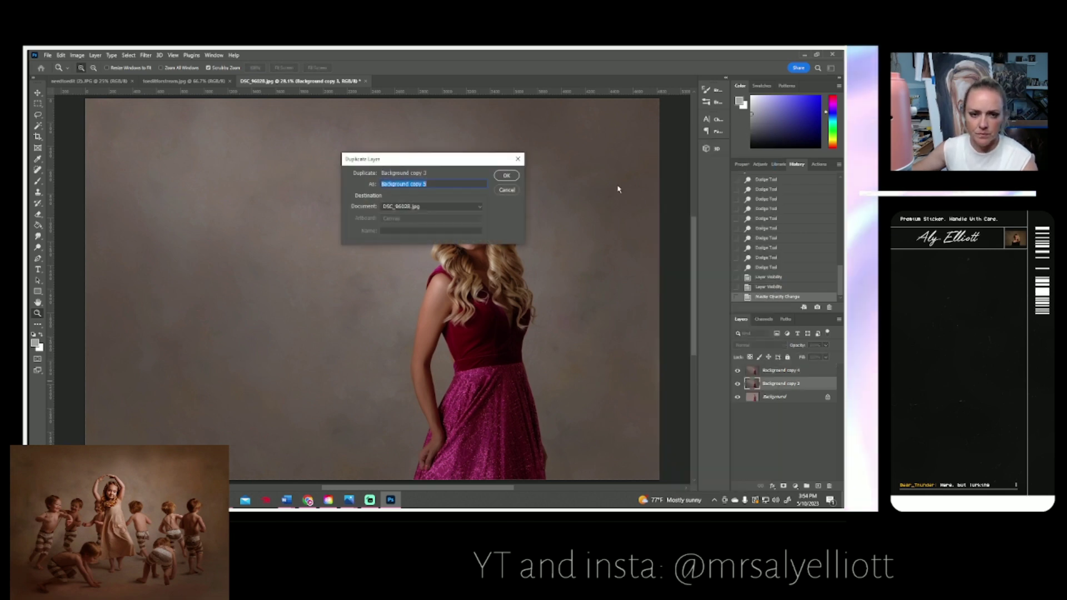
click(504, 176)
ctrl+click(769, 371)
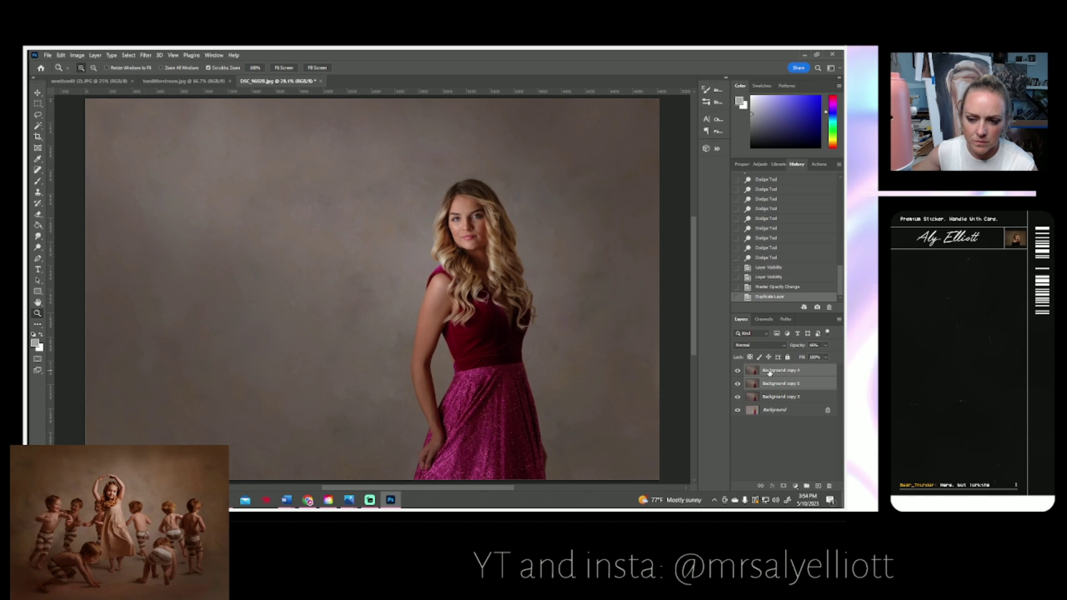
right_click(769, 373)
click(673, 384)
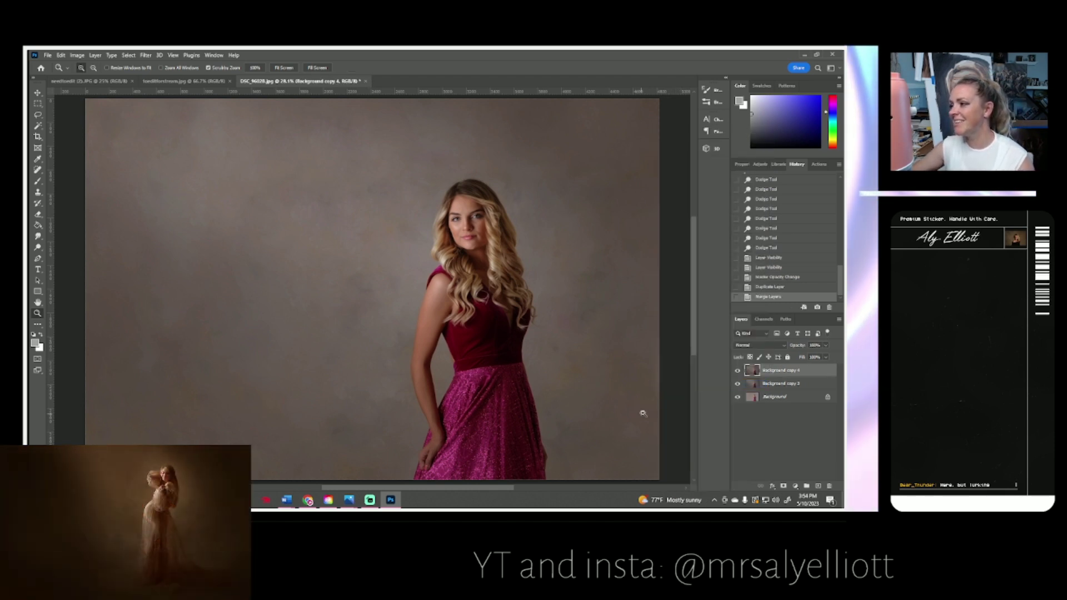
click(738, 370)
click(738, 371)
- Dodge highlights down the woman's arm and over the dress's skirt and bodice with a larger brush
click(40, 249)
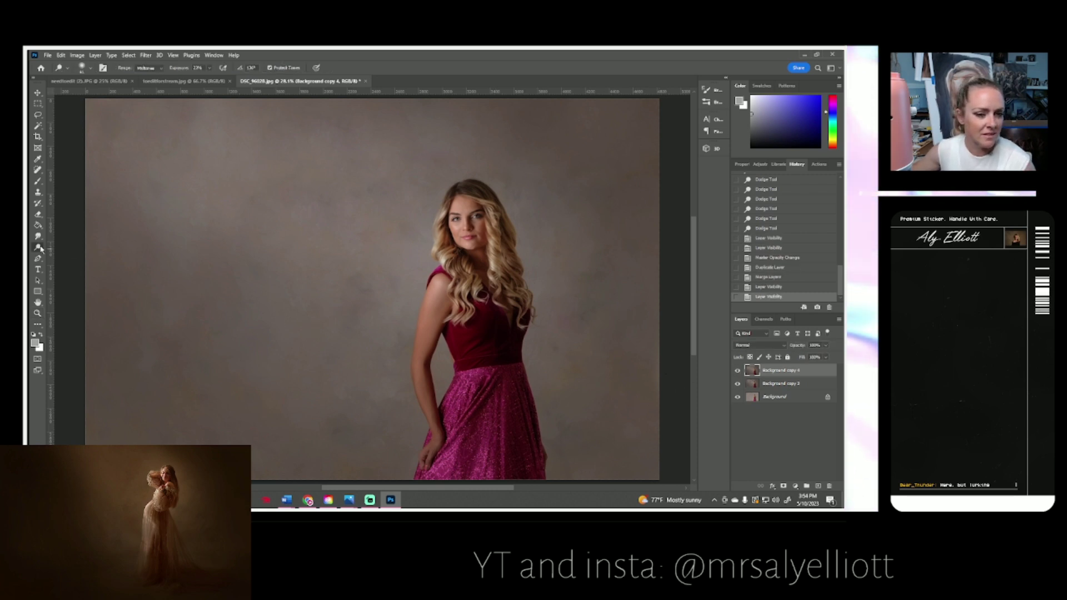
click(91, 67)
click(107, 95)
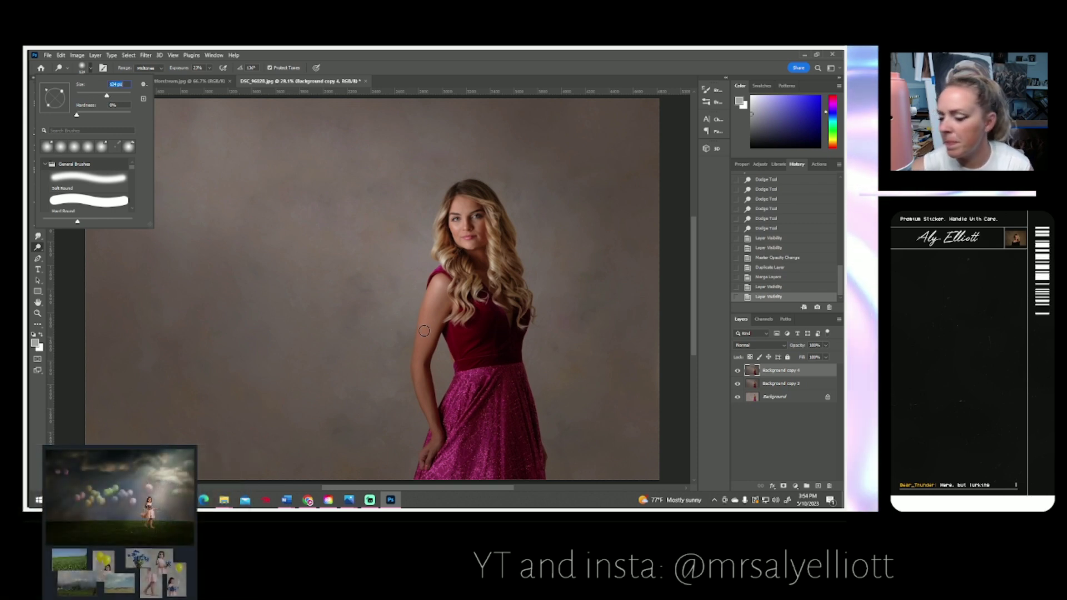
click(436, 288)
drag(434, 295, 416, 362)
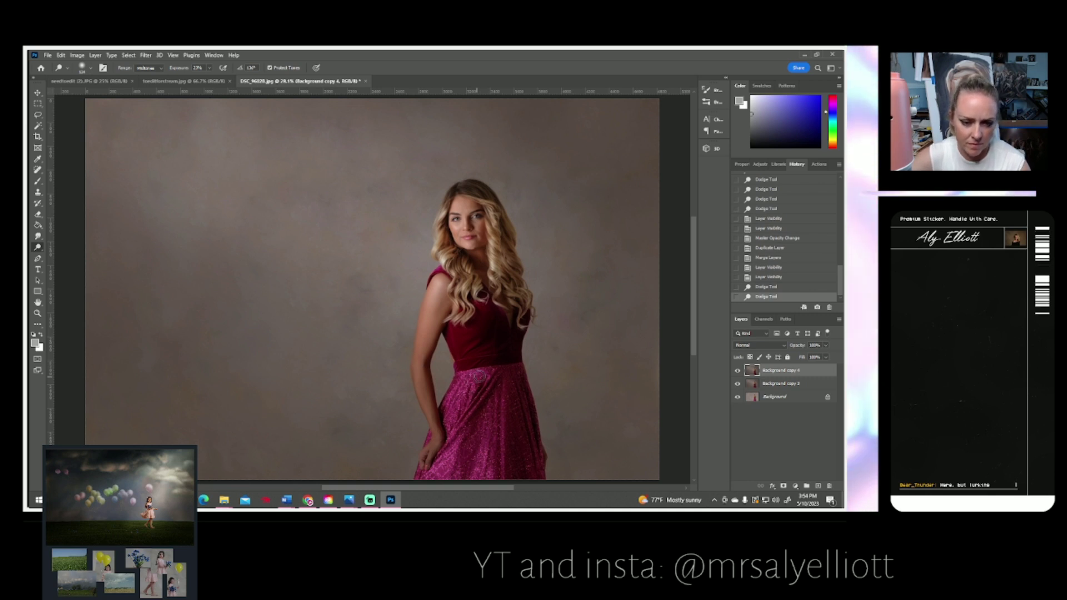
mouse_move(472, 382)
mouse_down()
mouse_move(461, 402)
mouse_move(477, 391)
mouse_move(442, 438)
mouse_move(476, 405)
mouse_move(469, 413)
mouse_move(466, 342)
mouse_move(480, 312)
mouse_move(461, 308)
mouse_move(469, 339)
mouse_move(455, 339)
mouse_move(497, 308)
mouse_up()
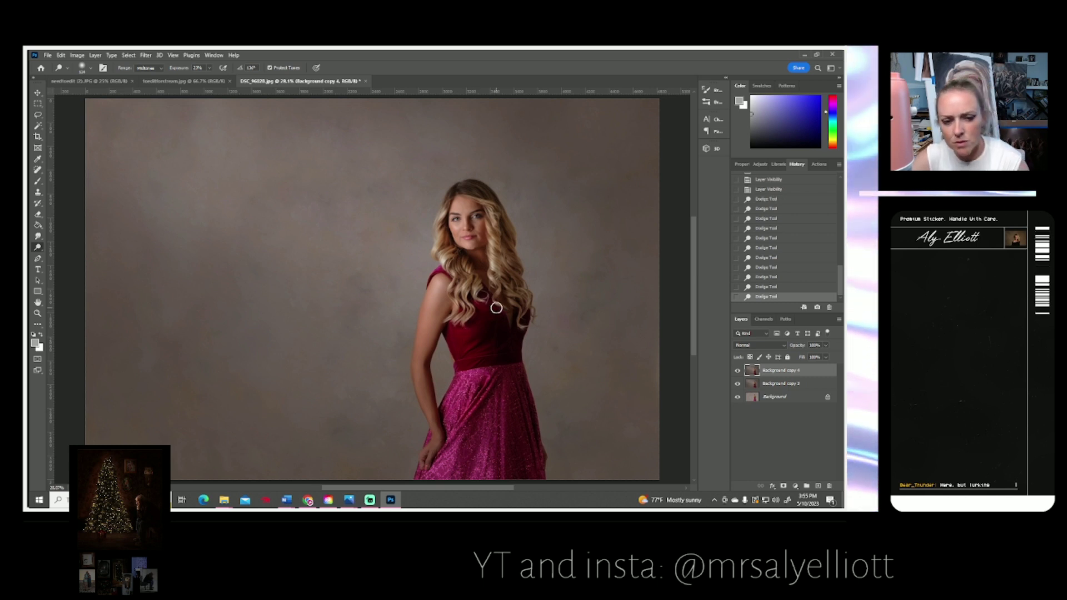
- Dodge the lit folds of the sequined skirt, and step back the last two strokes in the history
scroll(388, 369, down, 3)
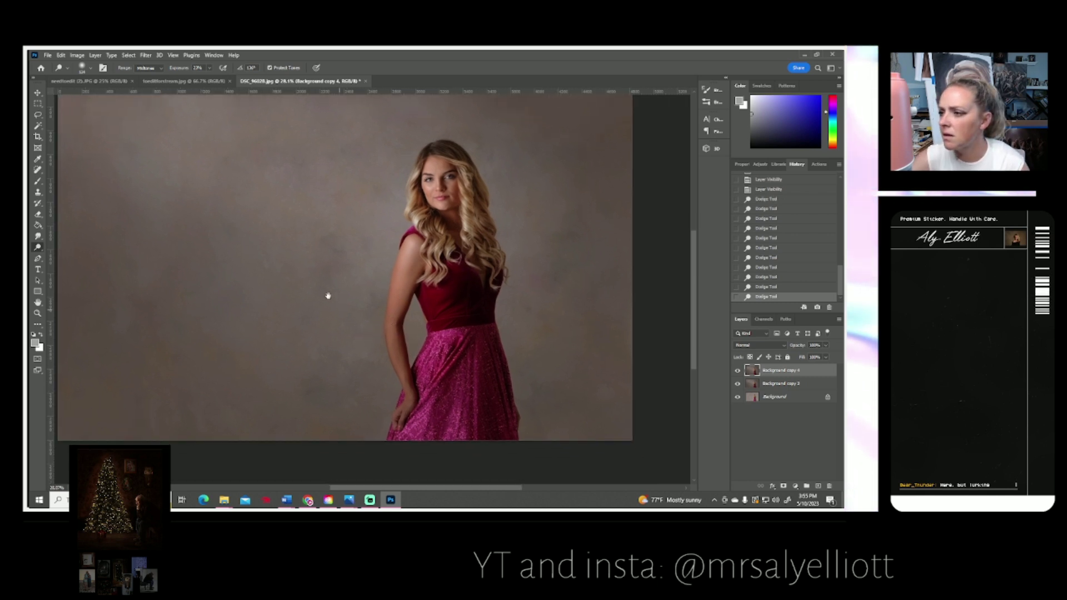
scroll(409, 310, right, 2)
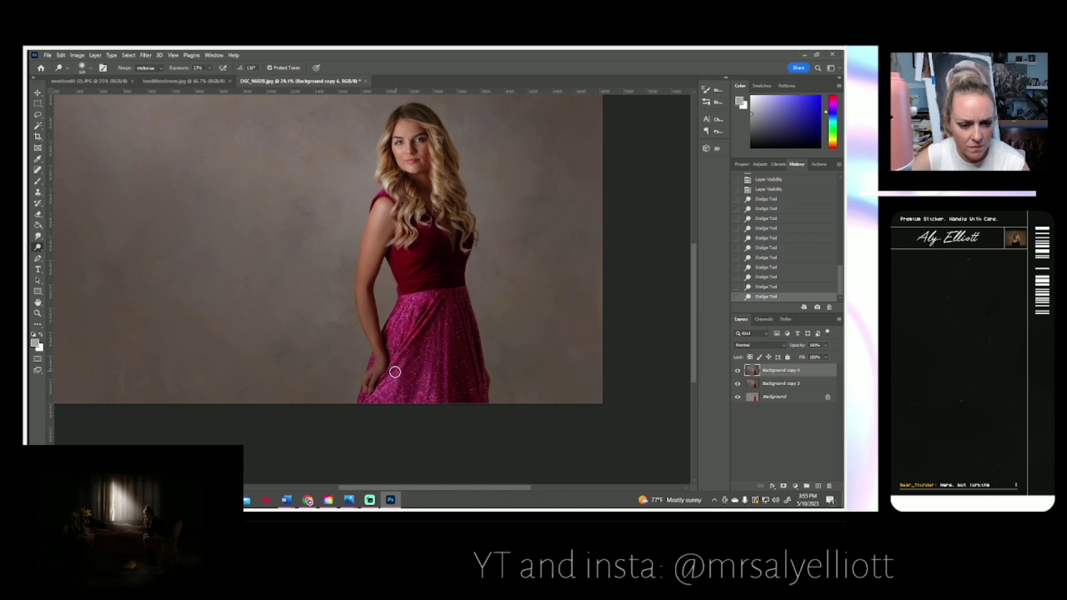
mouse_move(390, 401)
mouse_down()
mouse_move(419, 402)
mouse_move(428, 336)
mouse_up()
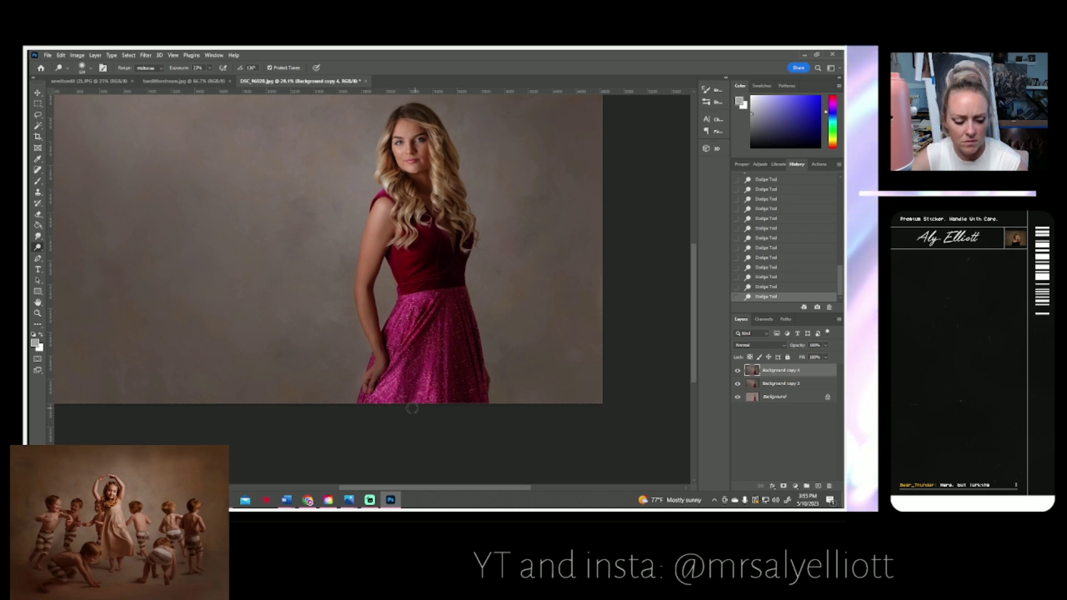
click(779, 277)
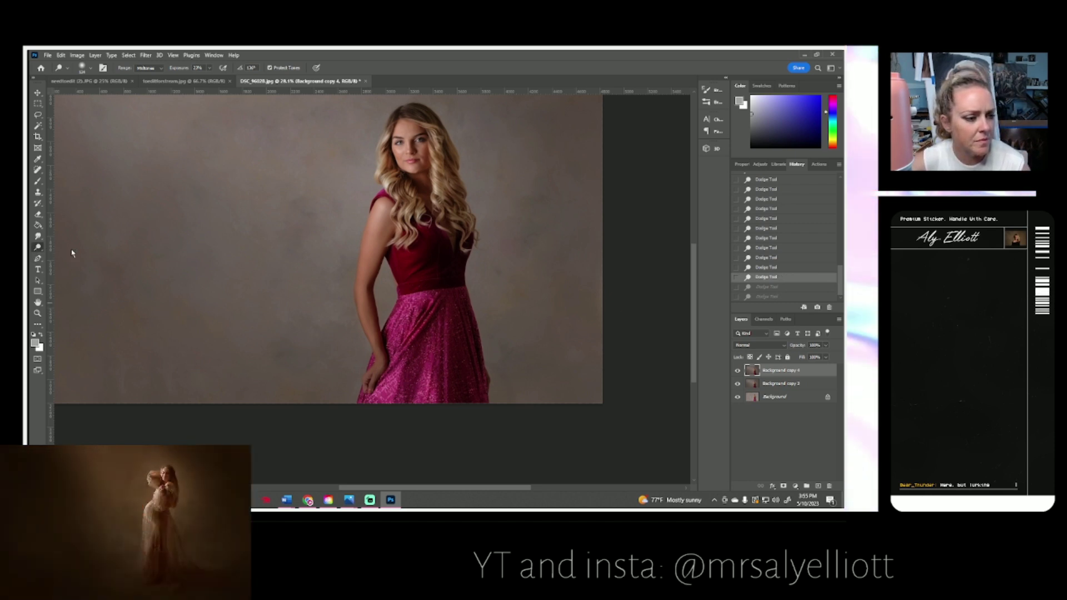
- Darken the shadowed folds on the upper part of the sequined skirt with a small soft Burn brush in Midtones
right_click(37, 247)
click(70, 255)
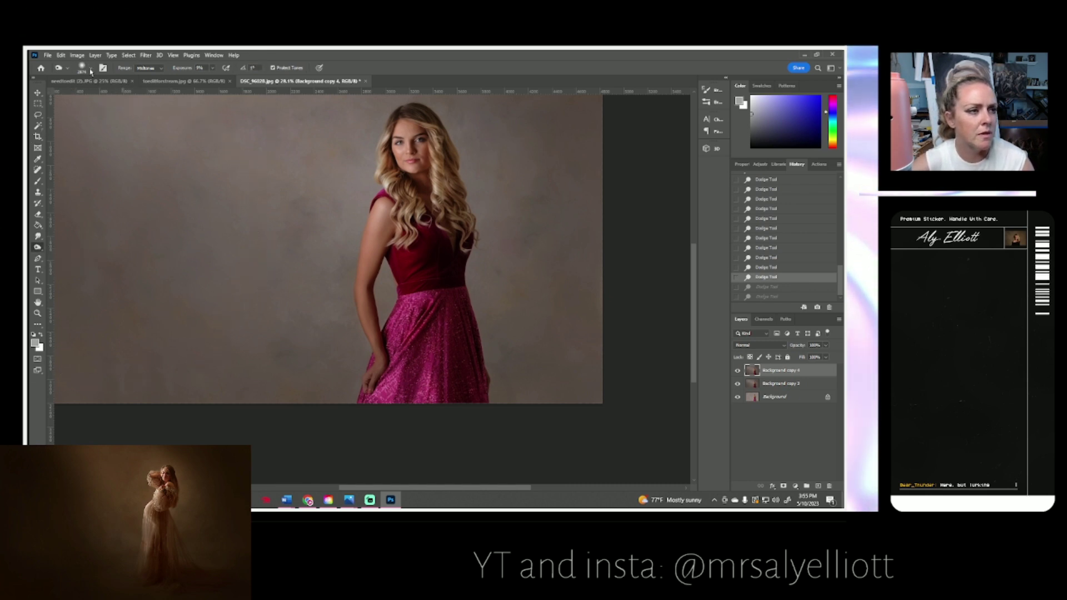
click(91, 69)
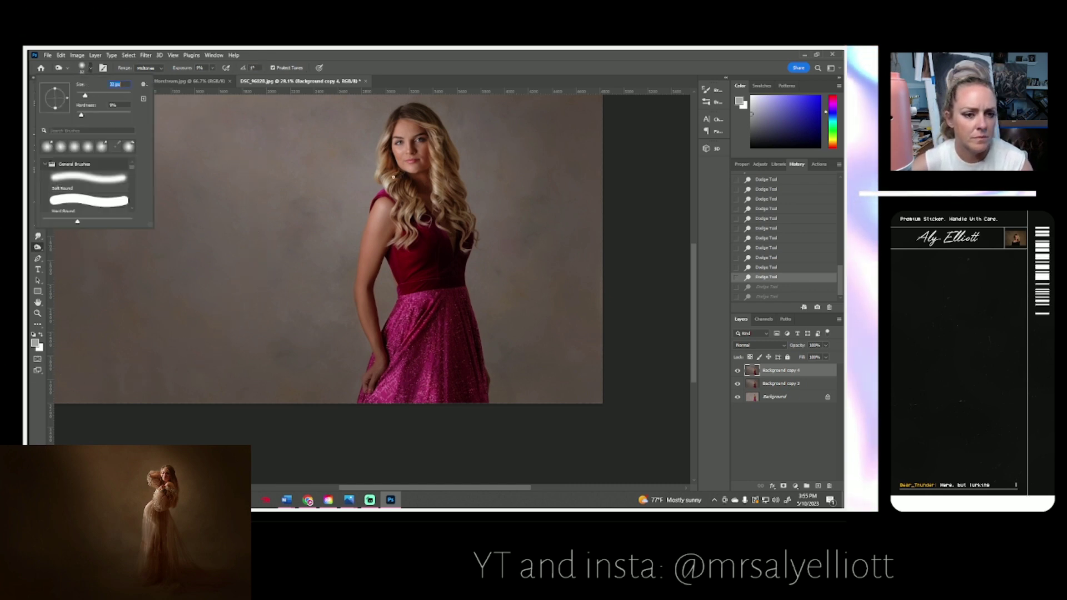
click(417, 319)
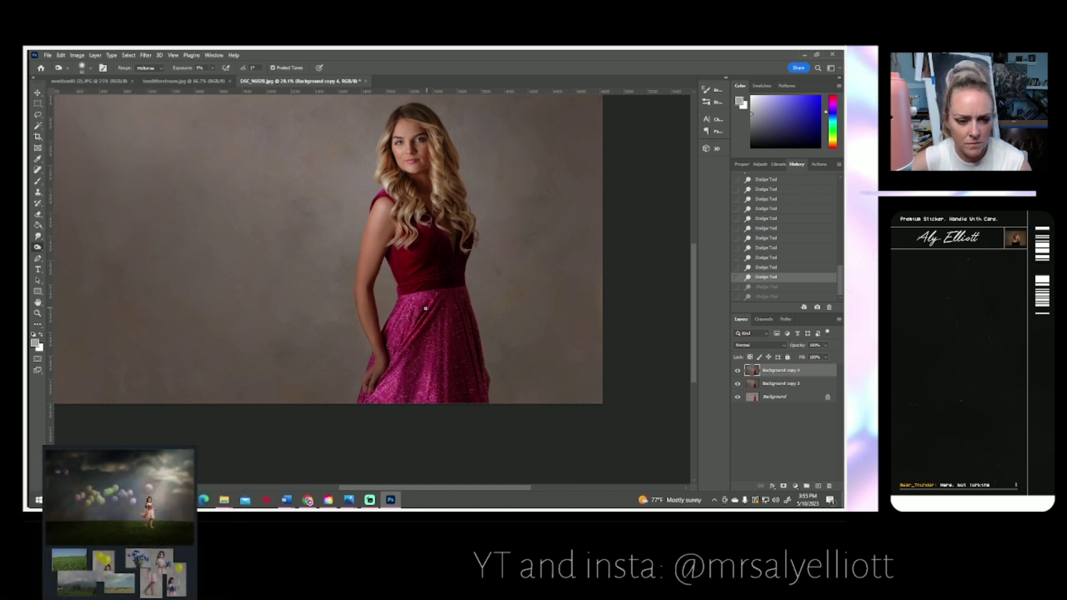
drag(425, 308, 415, 328)
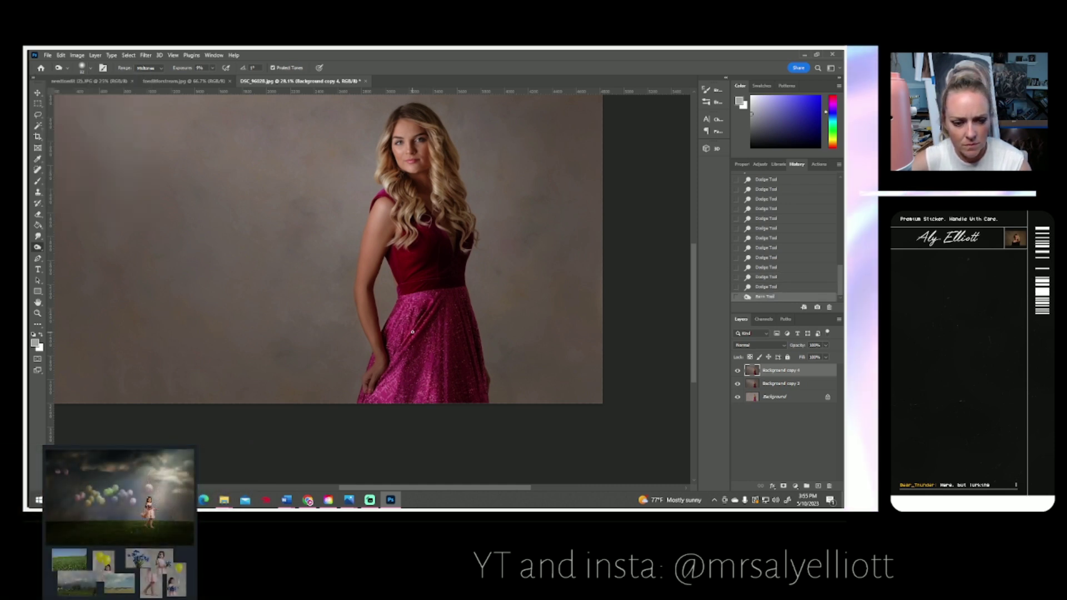
drag(430, 324, 423, 338)
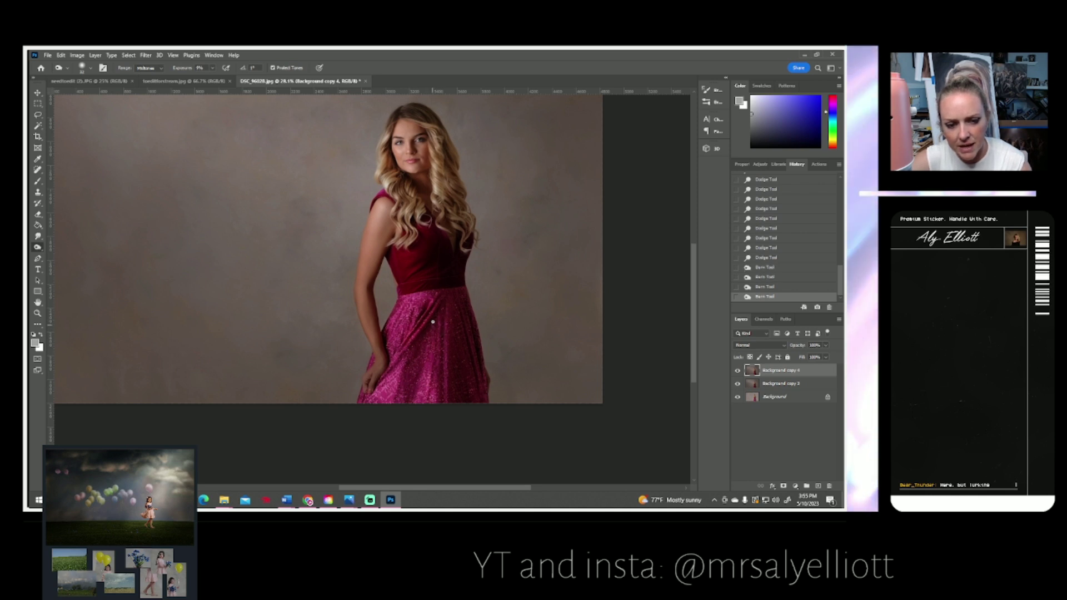
- Enlarge the Burn brush and deepen the shadows across the skirt folds and up to the waist
click(90, 69)
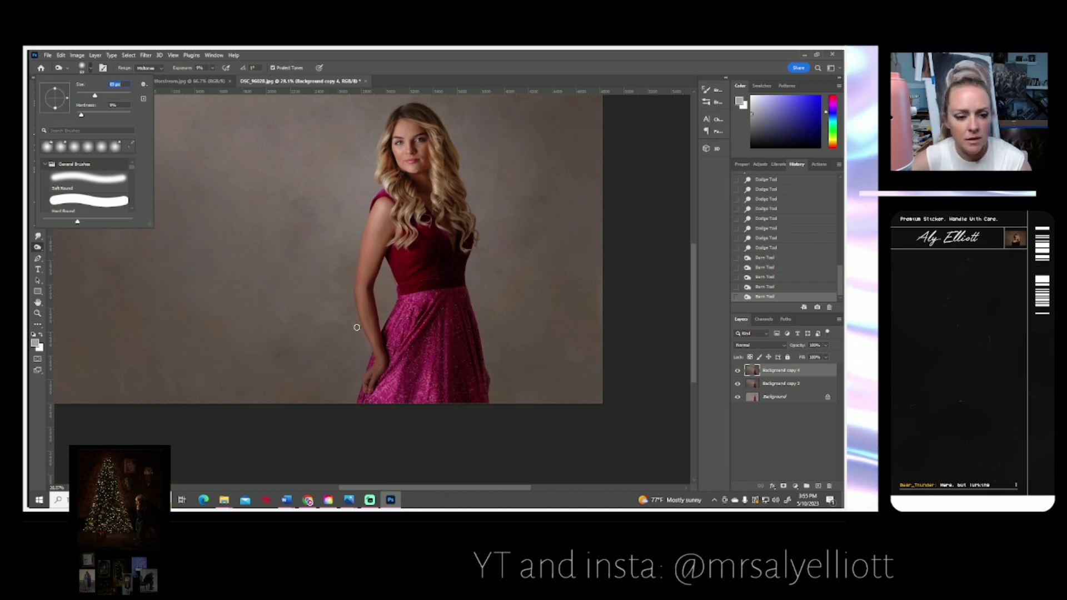
click(416, 348)
mouse_move(422, 345)
mouse_down()
mouse_move(419, 307)
mouse_move(413, 320)
mouse_move(431, 302)
mouse_move(412, 328)
mouse_move(409, 316)
mouse_move(408, 332)
mouse_move(400, 309)
mouse_move(426, 284)
mouse_move(427, 265)
mouse_move(411, 275)
mouse_move(430, 266)
mouse_move(402, 269)
mouse_move(426, 258)
mouse_move(440, 278)
mouse_move(430, 296)
mouse_move(426, 276)
mouse_move(454, 290)
mouse_up()
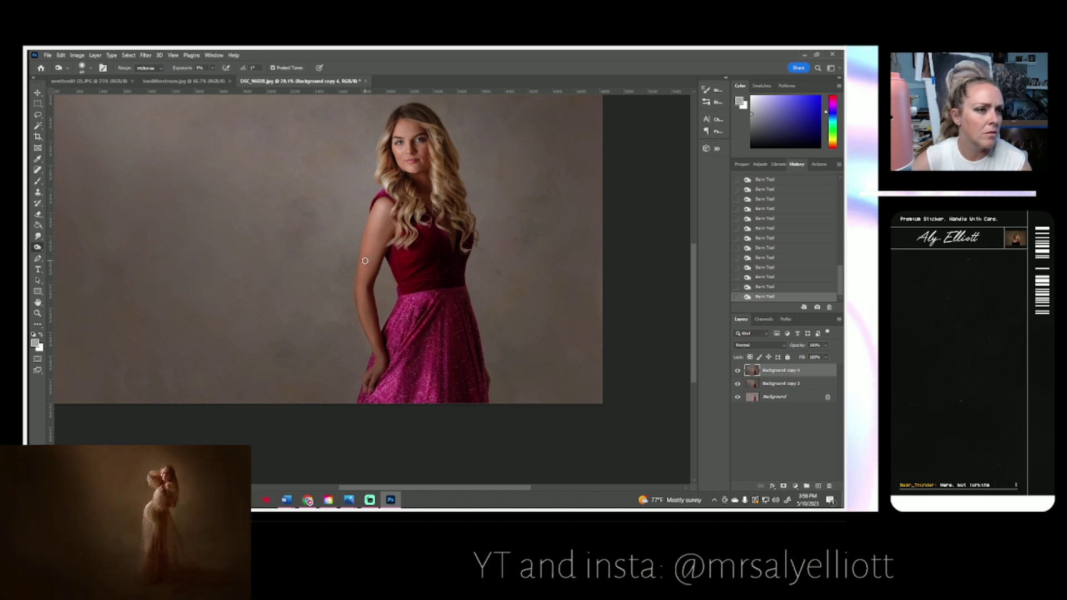
- Reduce the Burn brush size and darken the shadows around the woman's face and jawline
drag(419, 246, 391, 303)
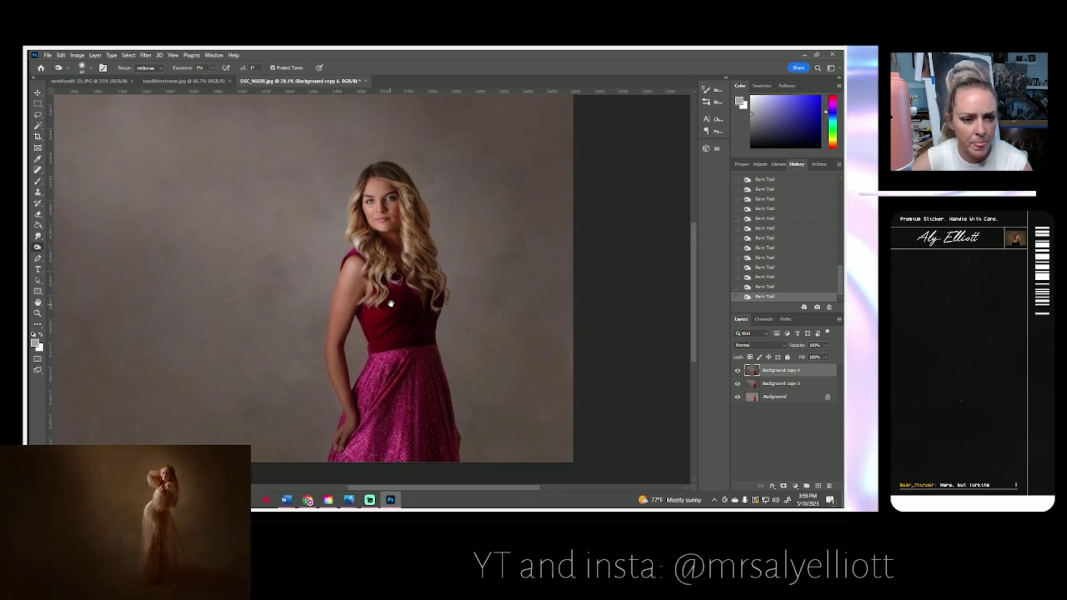
click(38, 313)
click(368, 224)
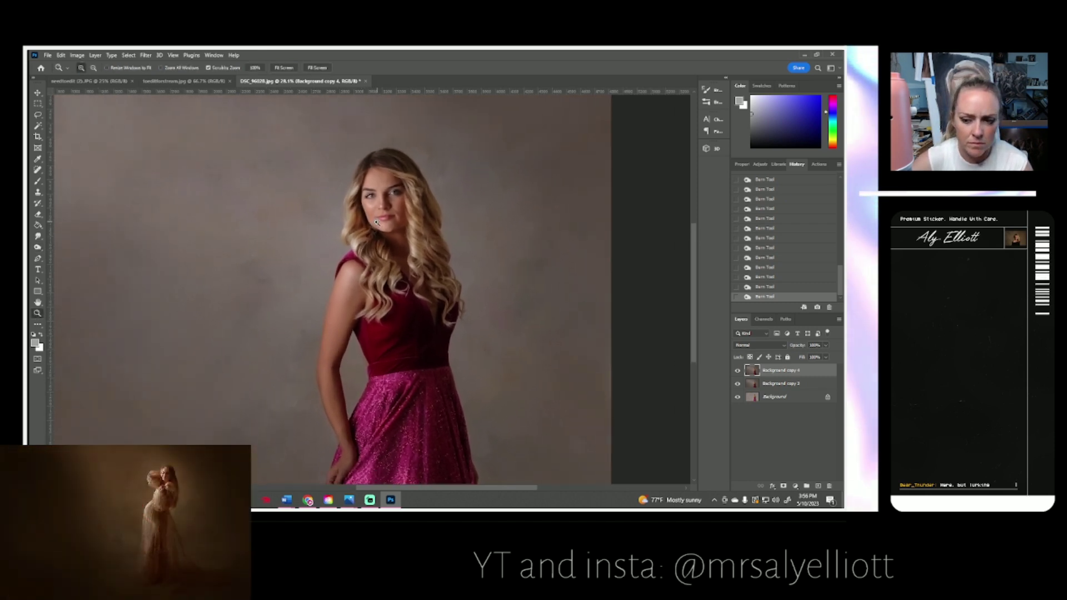
click(368, 225)
click(368, 227)
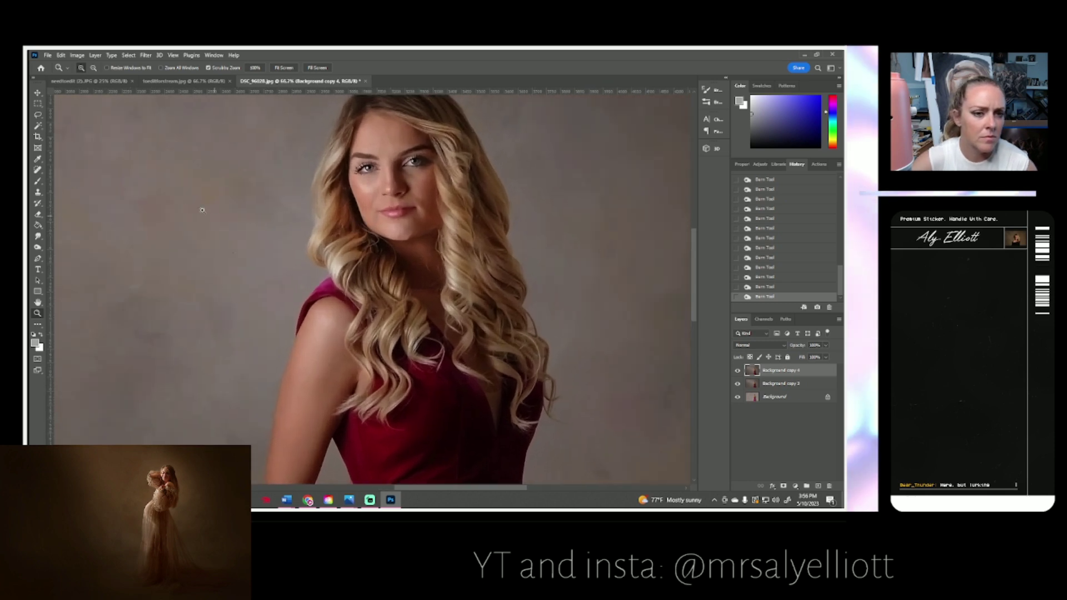
click(38, 247)
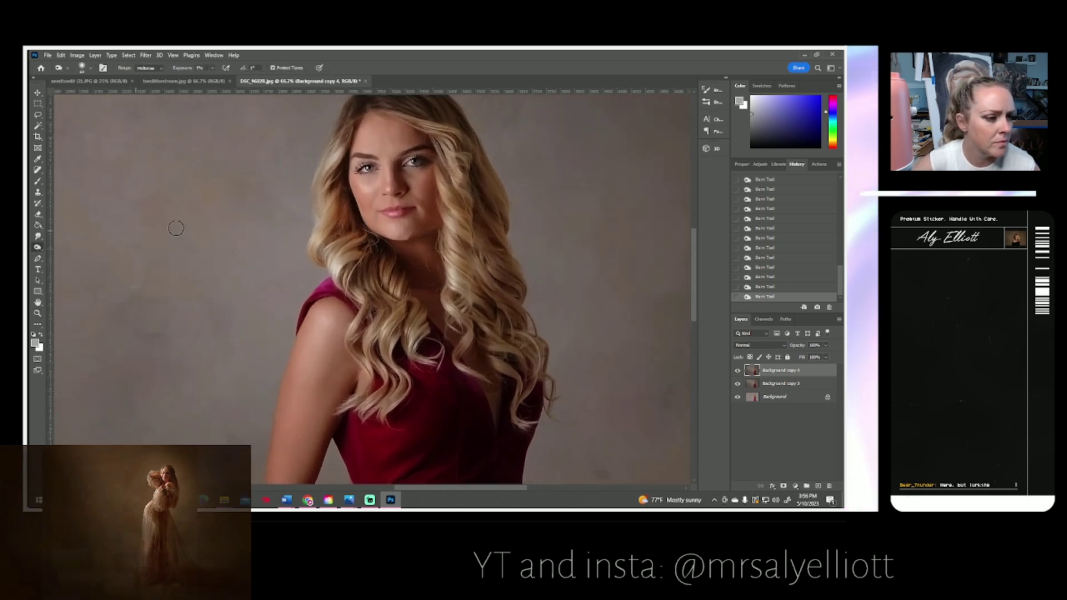
click(90, 71)
click(84, 96)
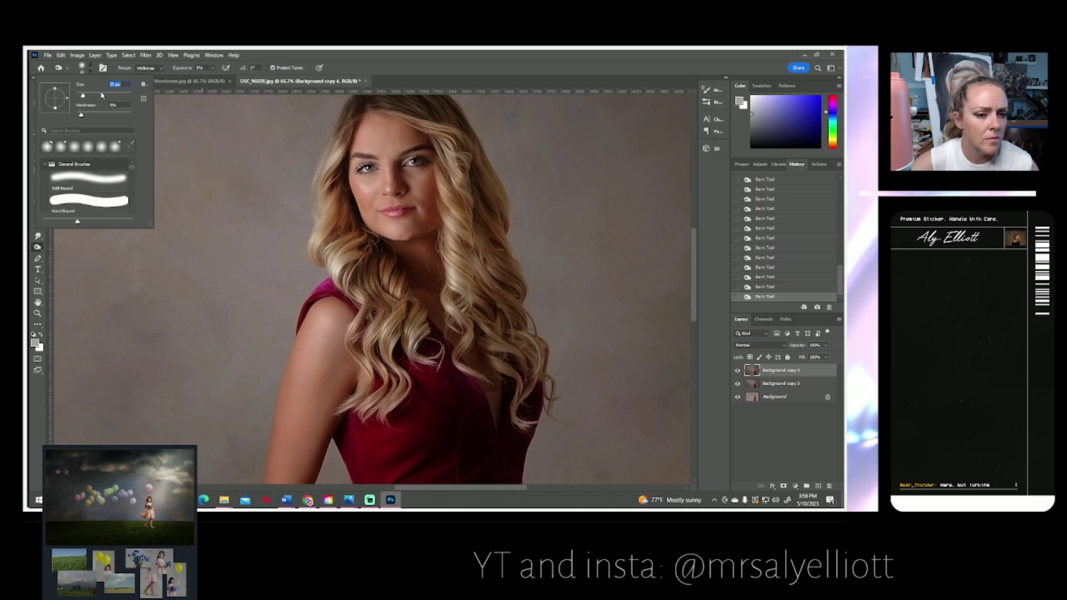
click(363, 211)
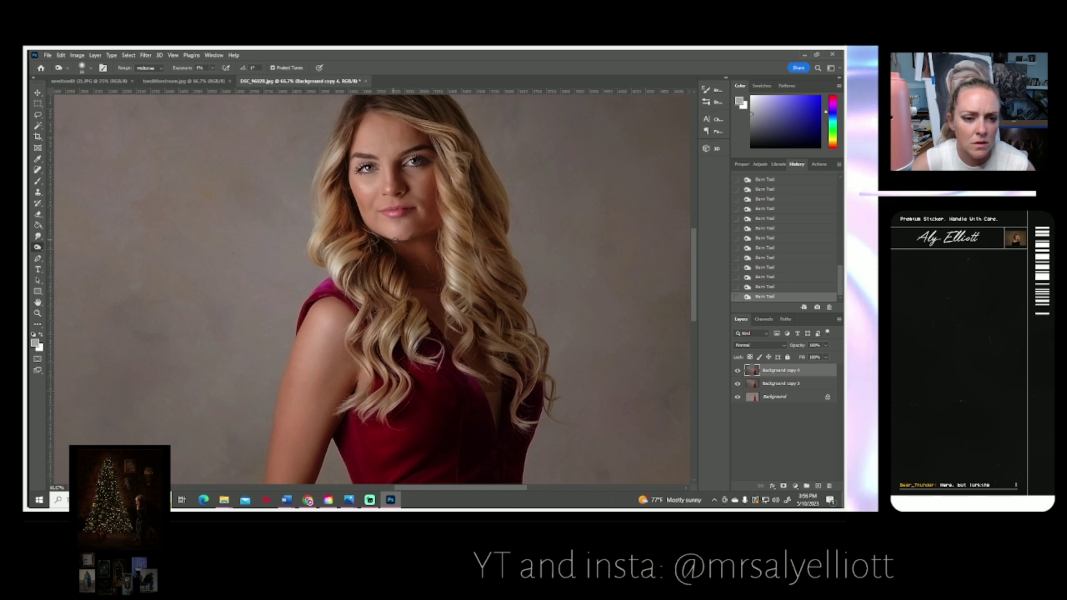
right_click(429, 238)
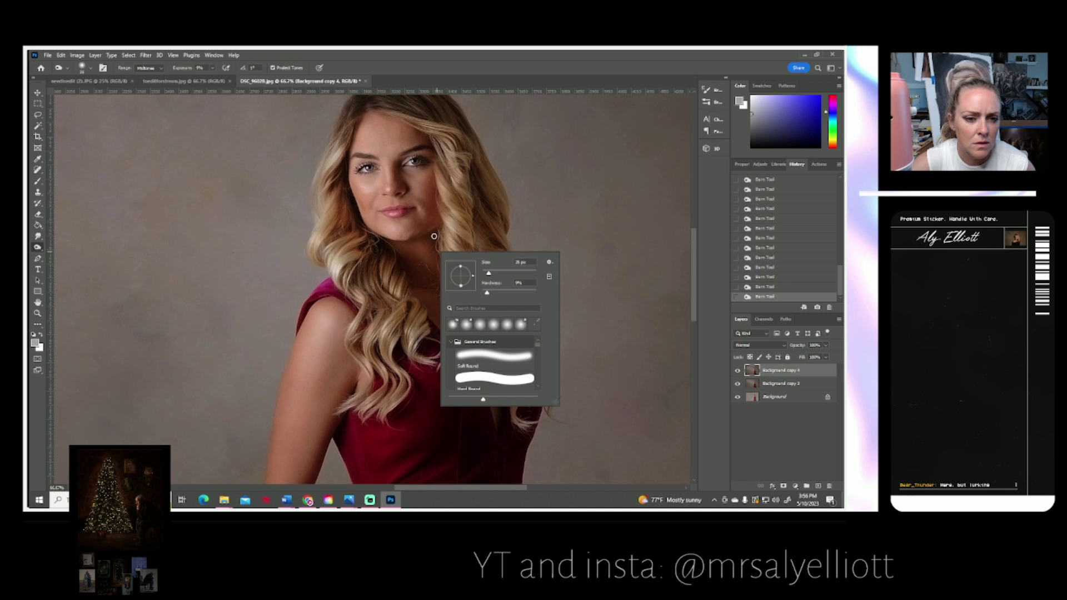
key(Escape)
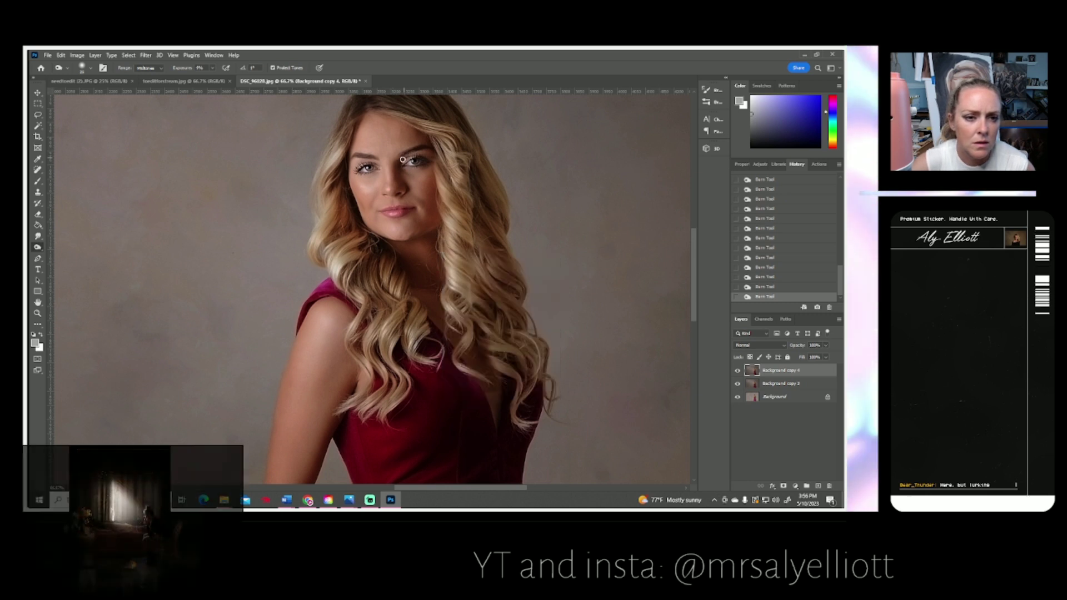
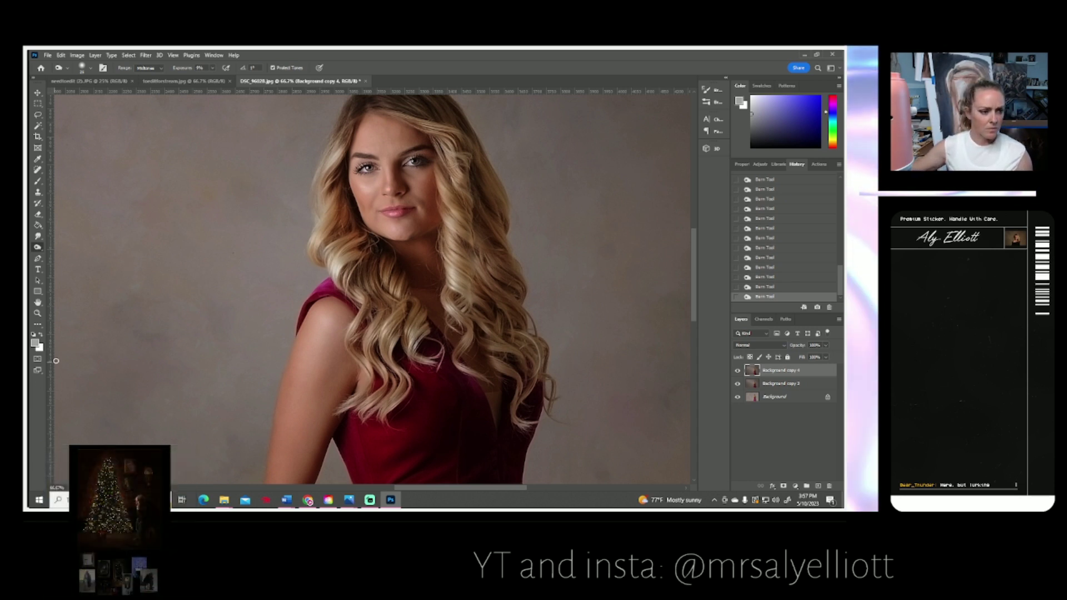
- Duplicate the topmost background copy layer, keeping the suggested name
key(z)
click(283, 67)
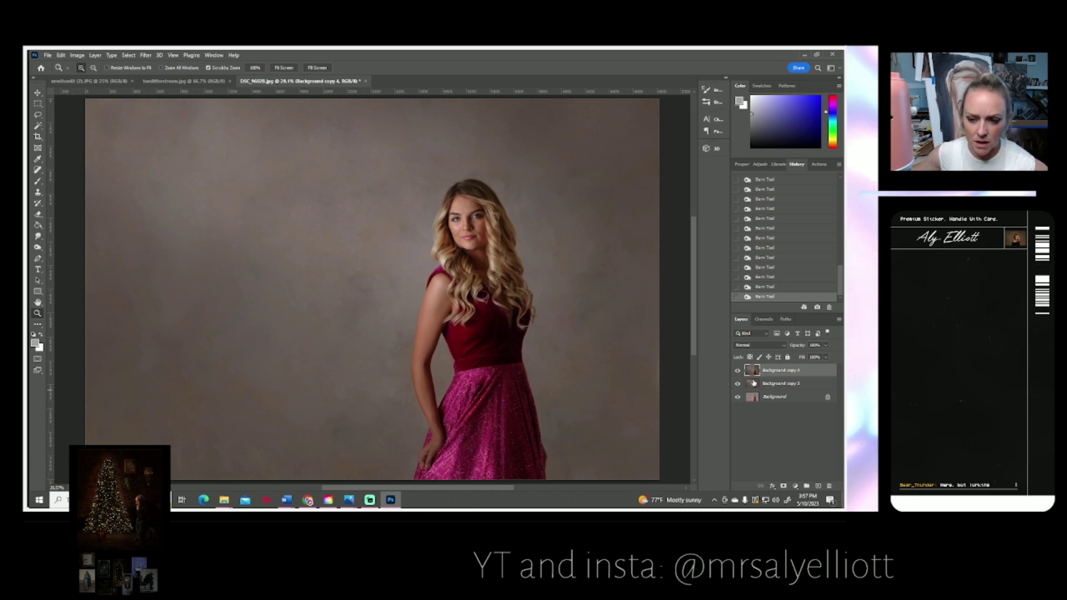
right_click(769, 370)
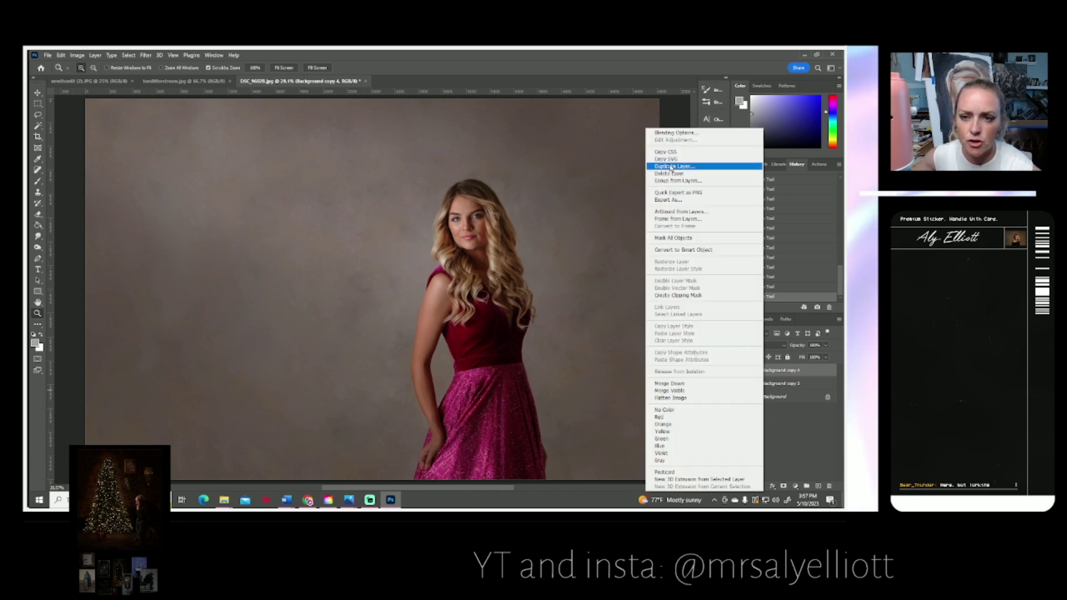
click(673, 166)
click(507, 175)
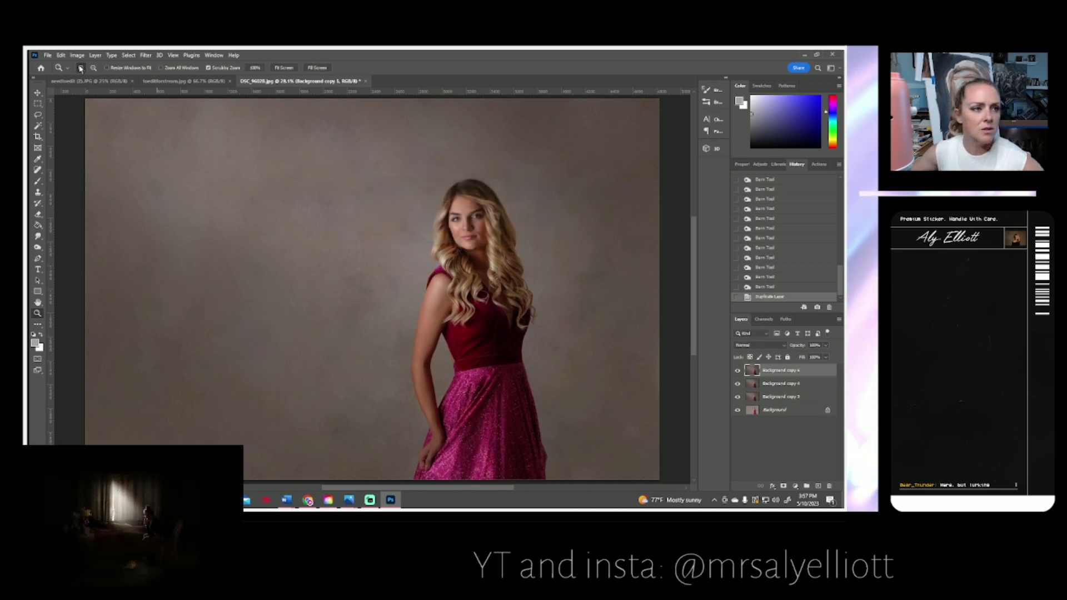
- Liquify the duplicated layer with a smaller Forward Warp brush, nudging the dress's shoulder edge beside the hair inward
click(146, 55)
click(154, 135)
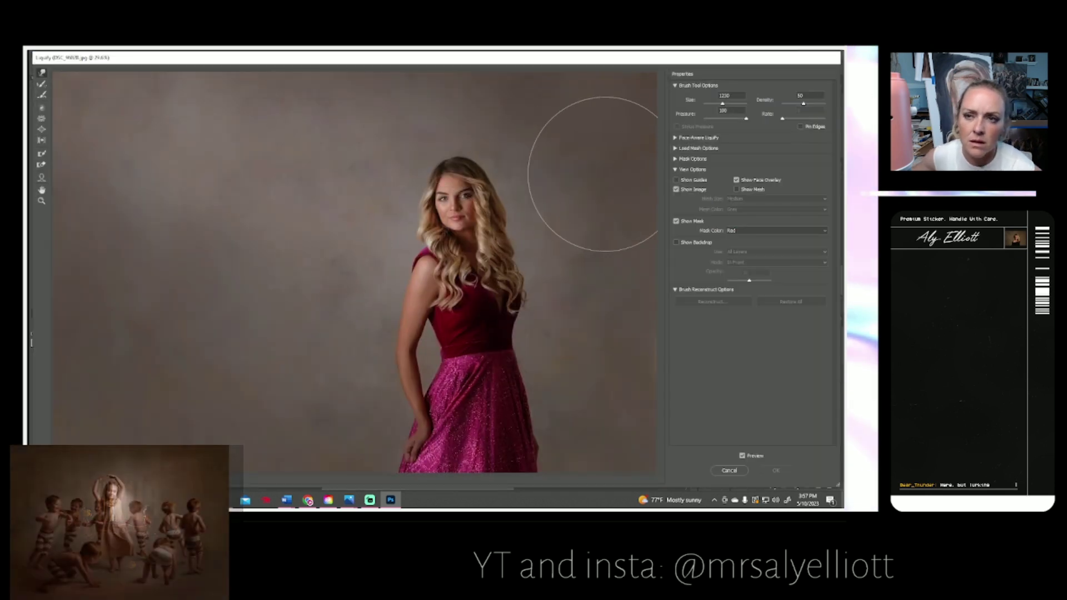
drag(722, 103, 717, 105)
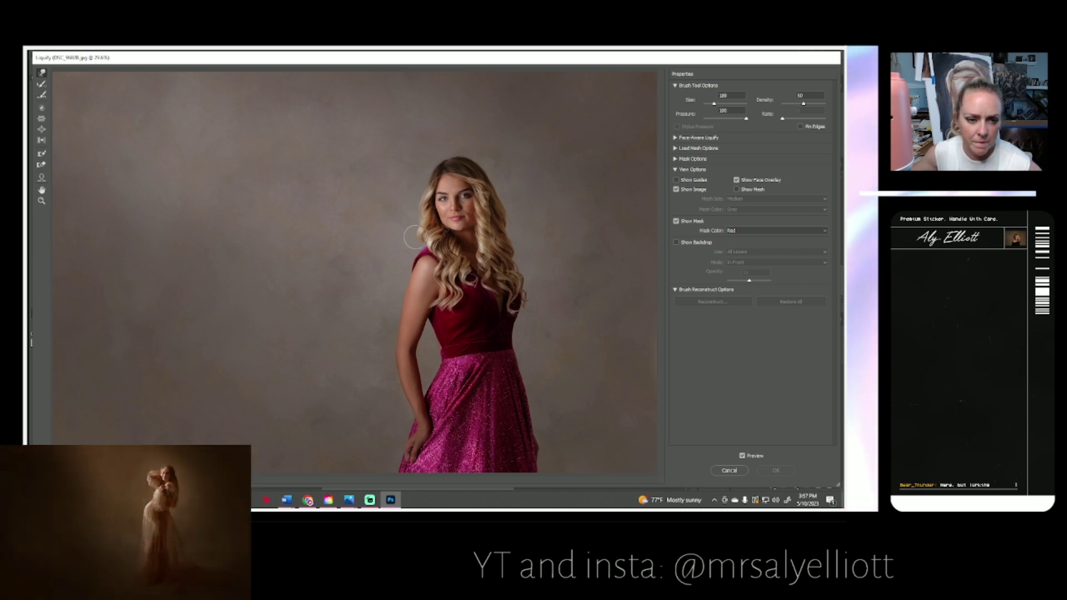
drag(422, 247, 425, 248)
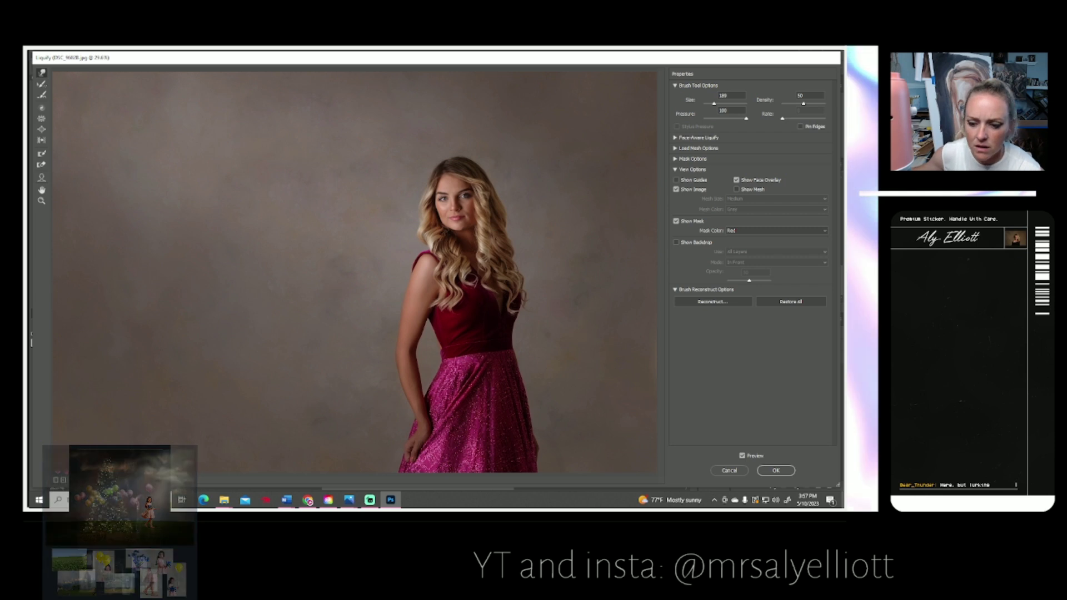
click(776, 470)
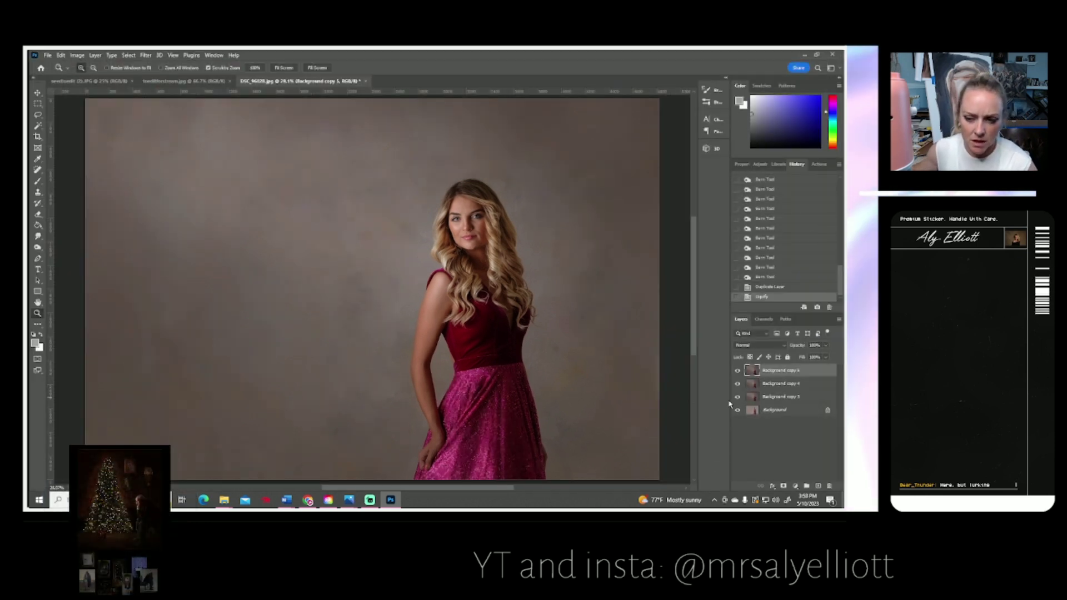
- Merge the three background copy layers into one, and duplicate the merged result twice
shift+click(770, 400)
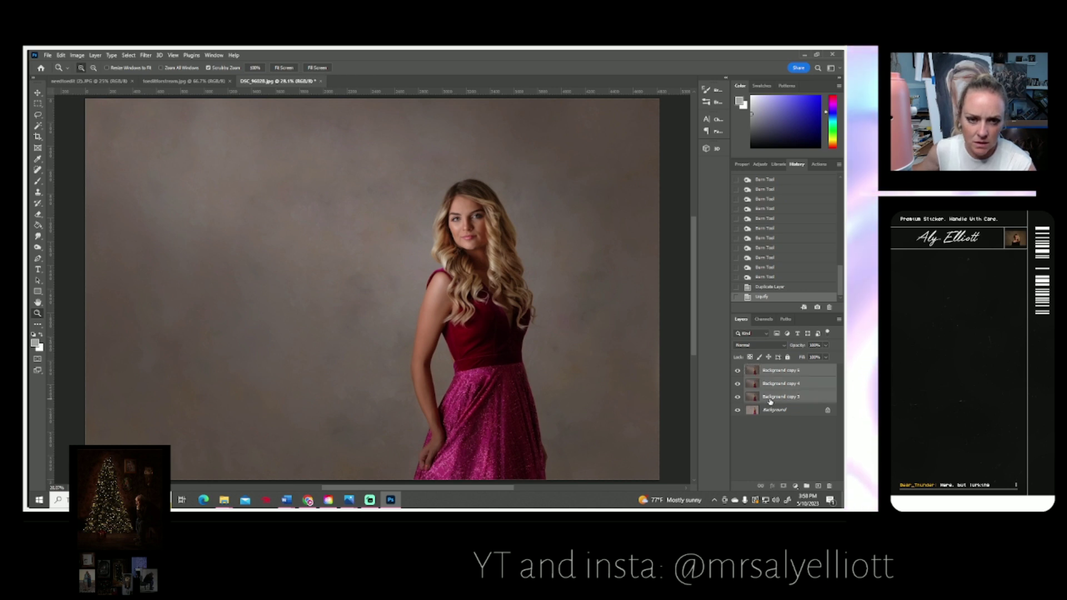
right_click(770, 399)
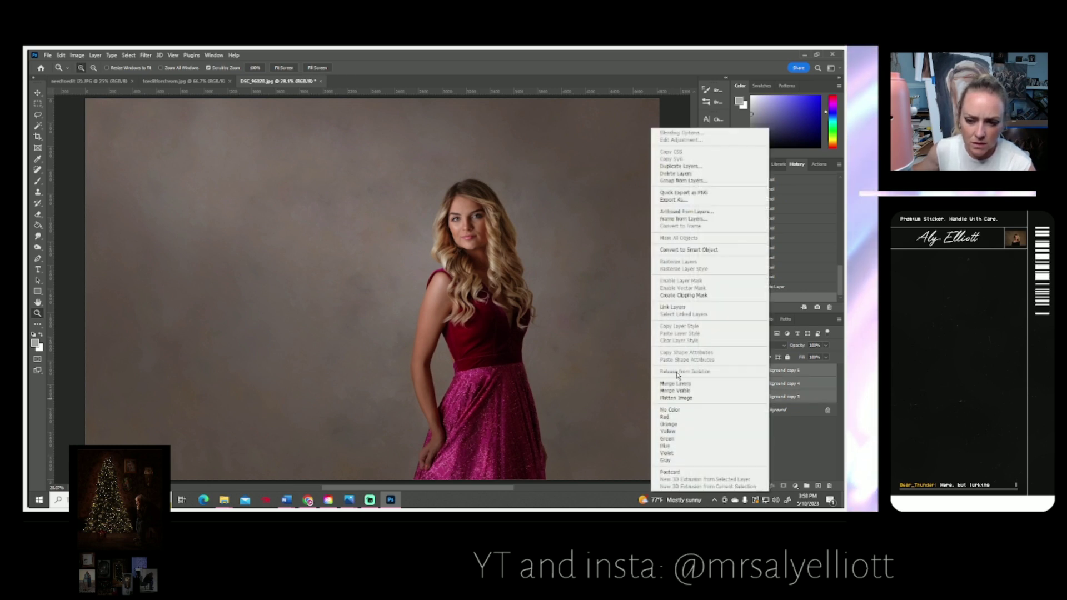
click(678, 377)
right_click(764, 375)
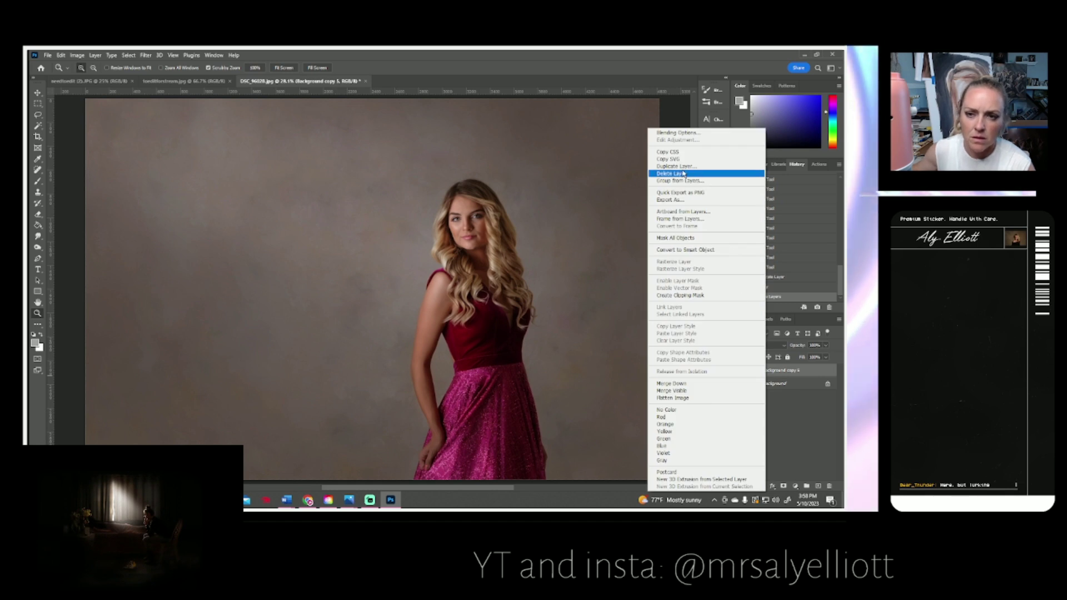
click(701, 173)
click(507, 177)
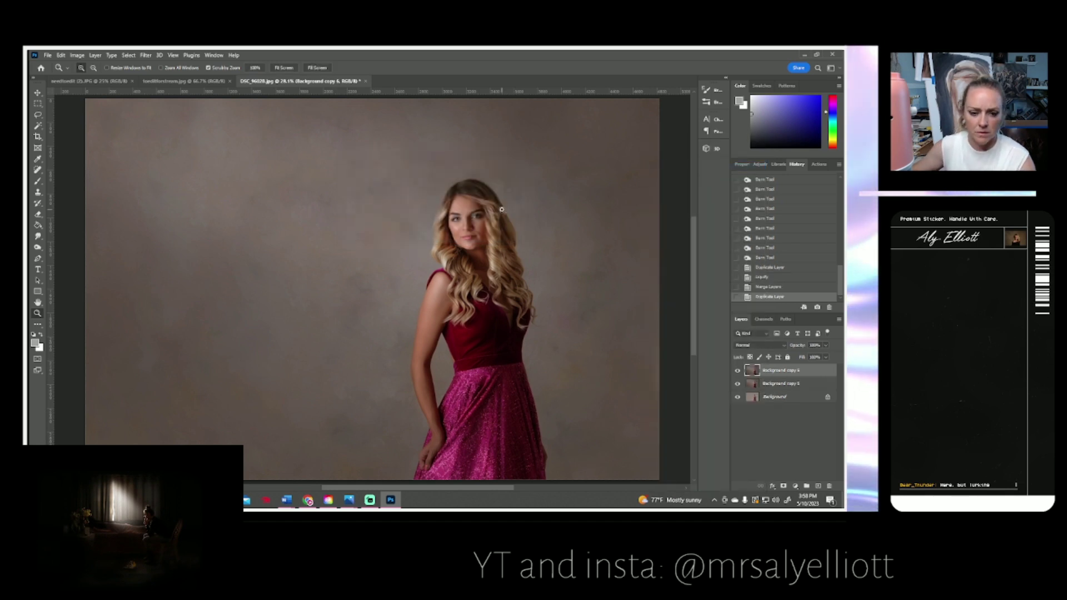
right_click(758, 373)
click(661, 167)
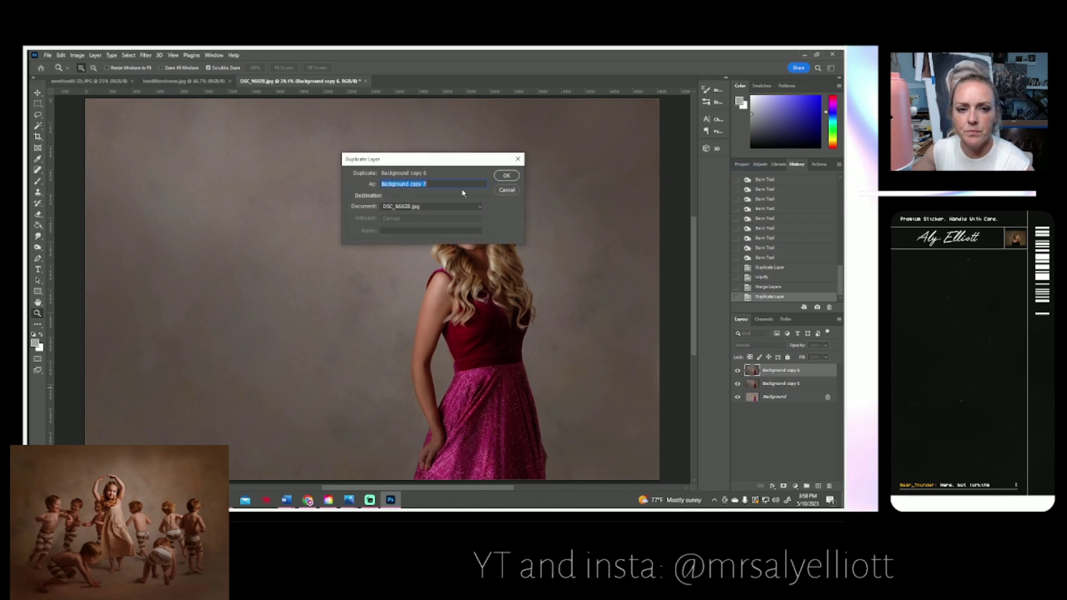
click(504, 175)
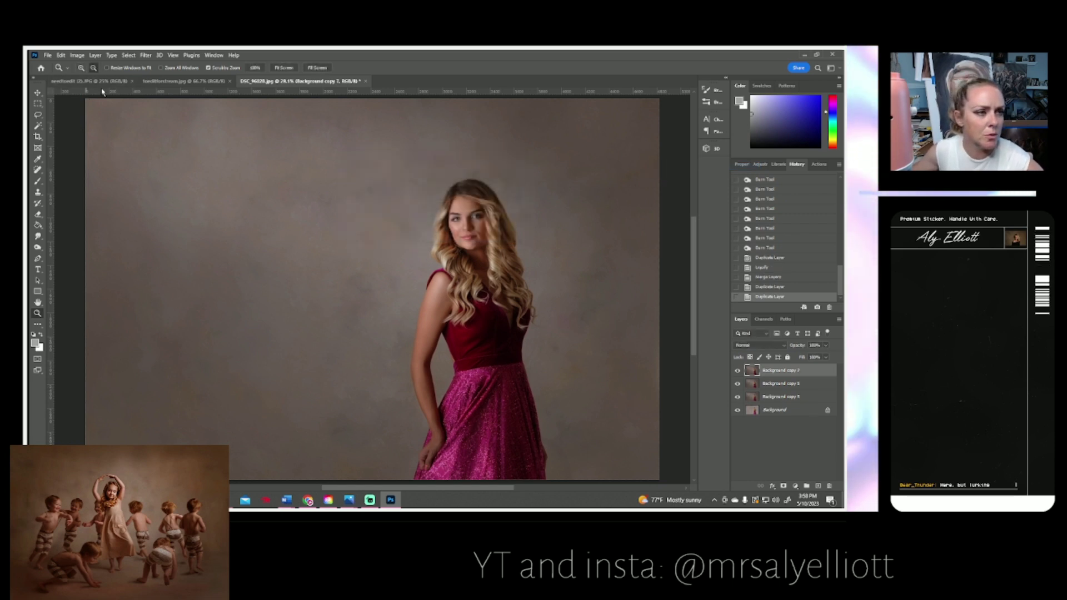
- Try colorizing the top layer with Hue/Saturation at a blue hue of 240 and reduced saturation
alt+click(251, 237)
click(77, 56)
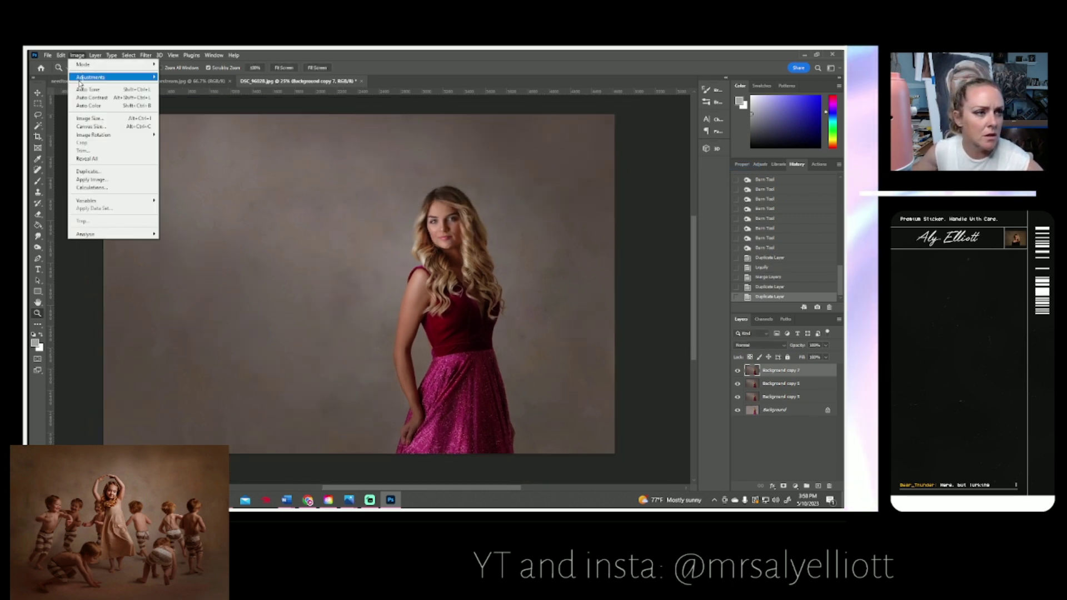
mouse_move(128, 78)
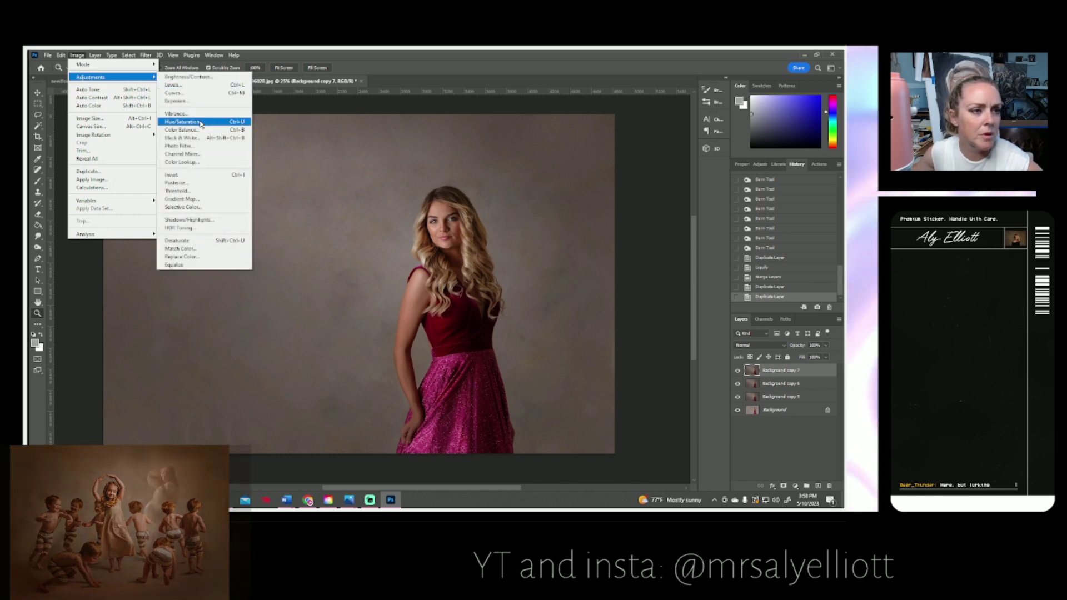
click(204, 118)
click(746, 237)
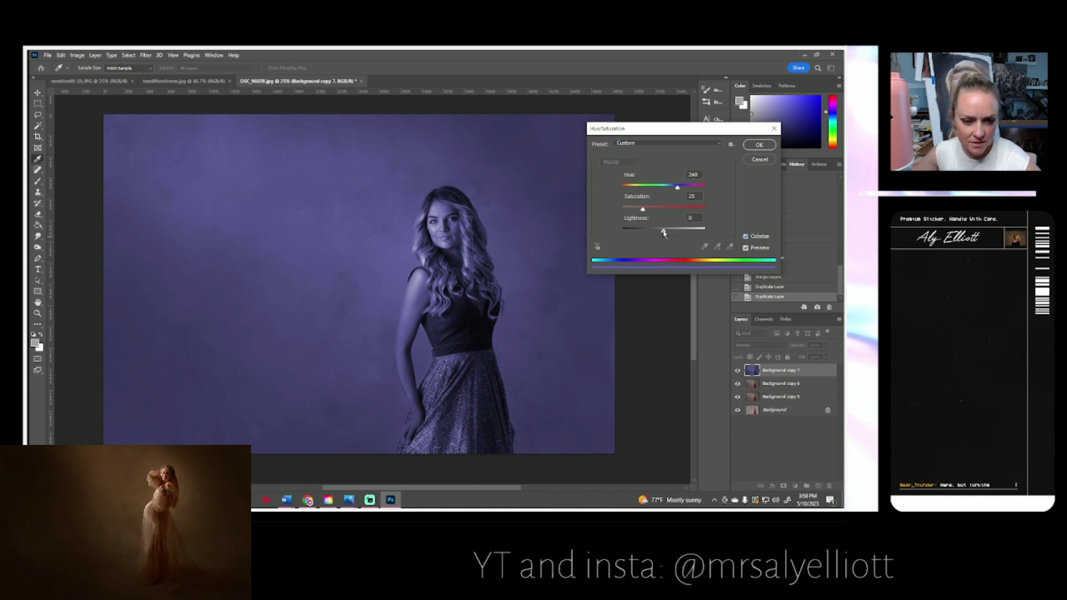
drag(644, 210, 641, 214)
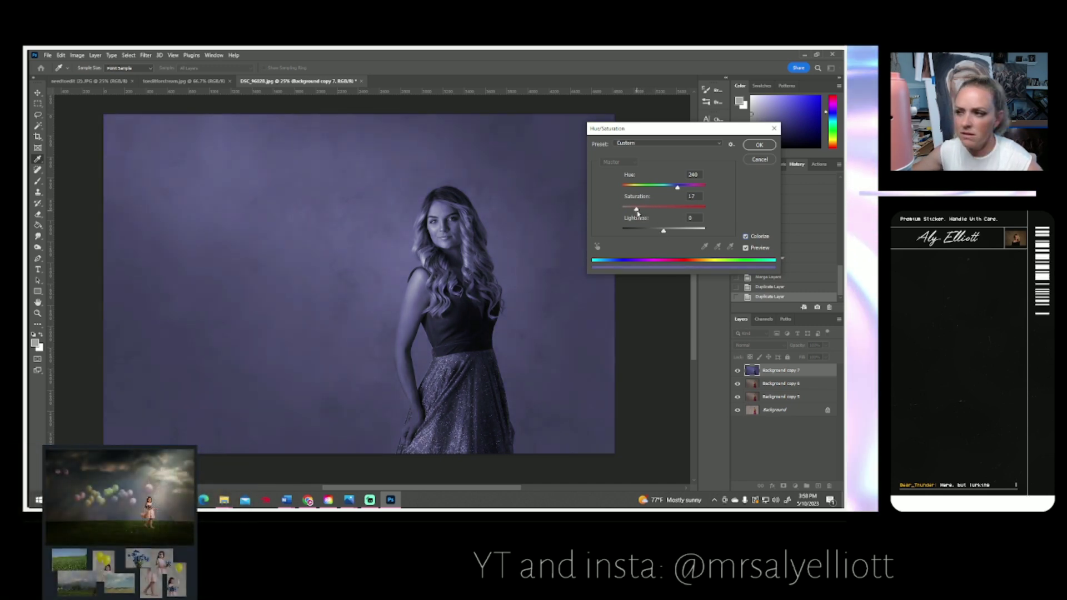
click(640, 214)
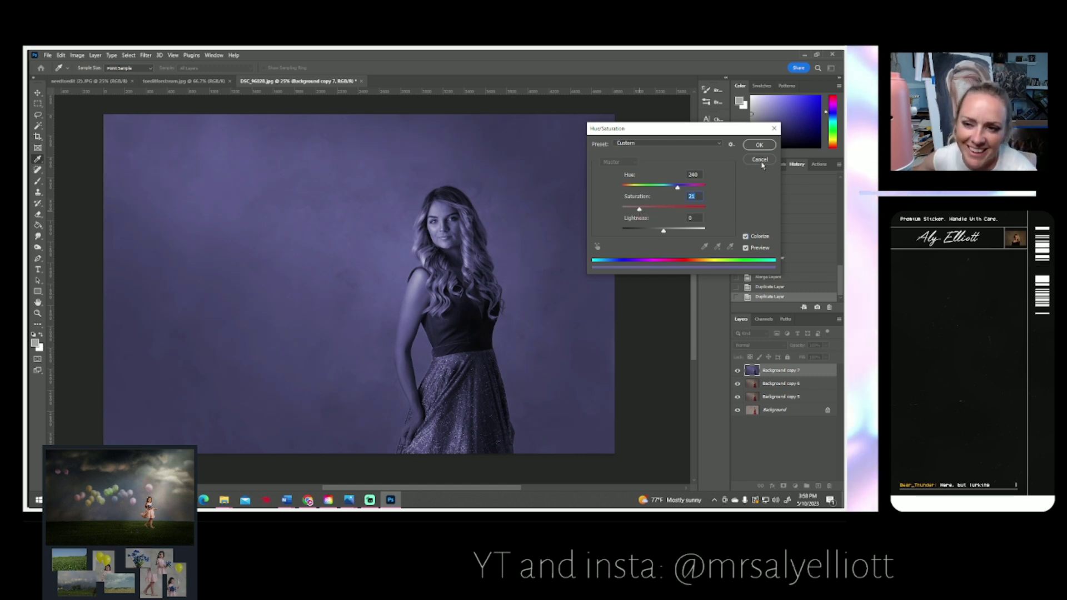
- Try red, sepia and green colorize hues such as 360, 46 and 132, and discard the Hue/Saturation adjustment
drag(678, 189, 689, 190)
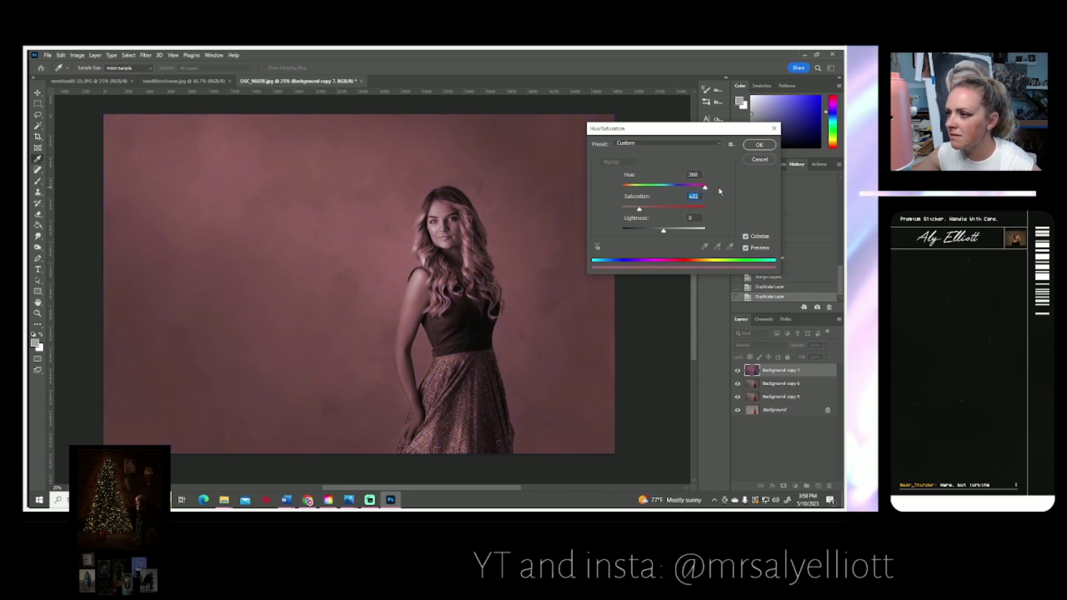
drag(694, 197, 624, 201)
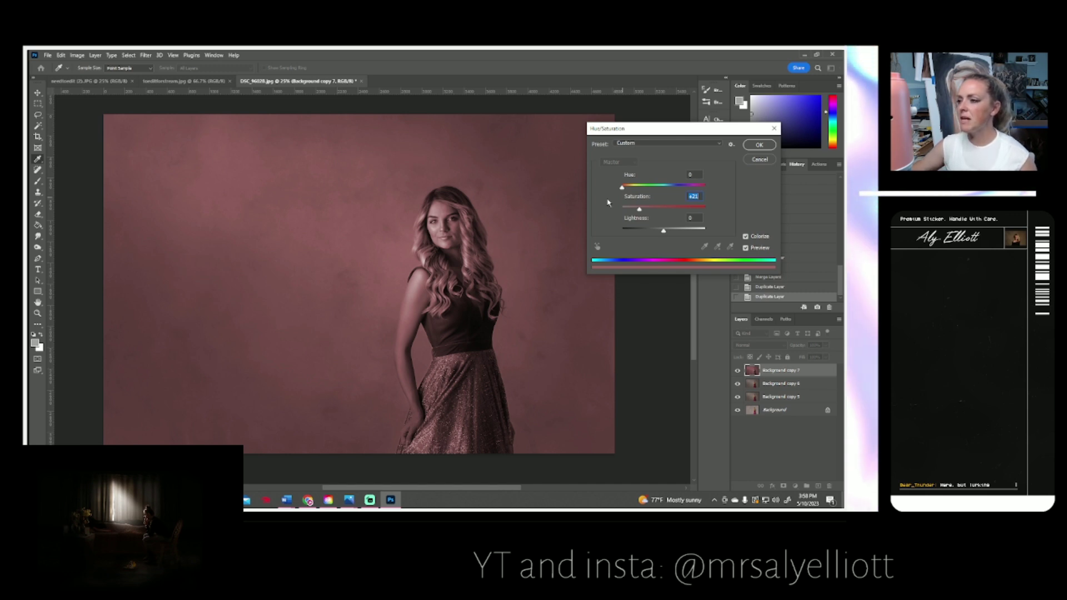
key(ctrl+z)
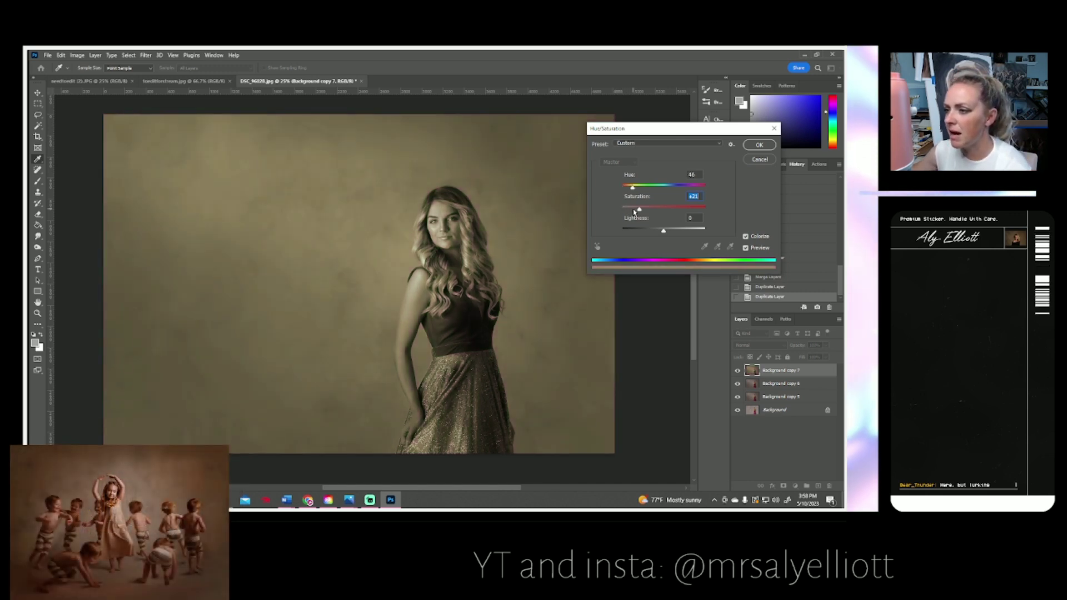
drag(643, 214, 654, 217)
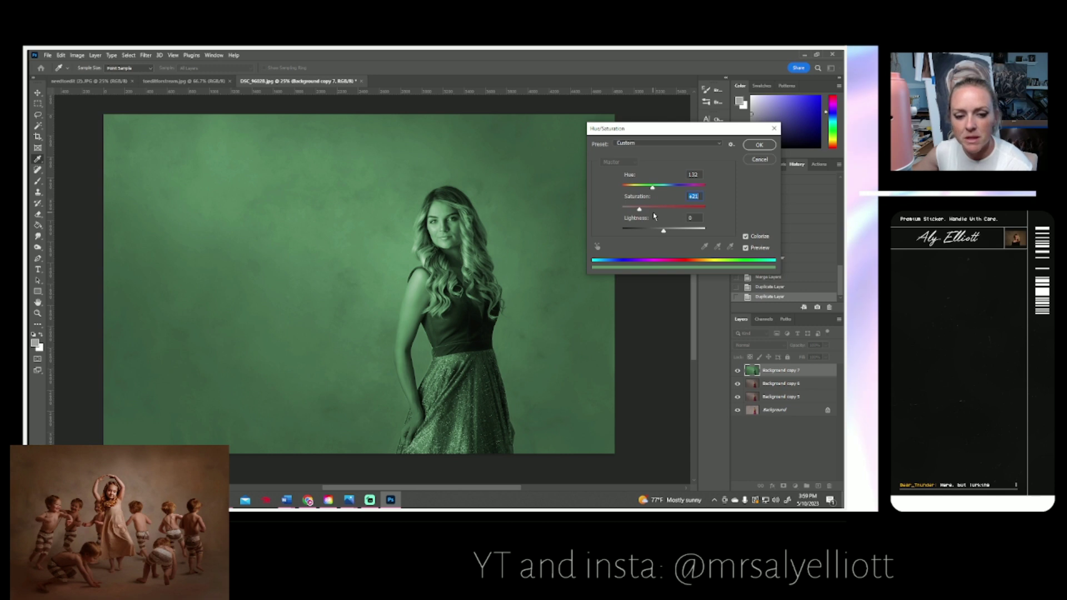
drag(654, 216, 711, 215)
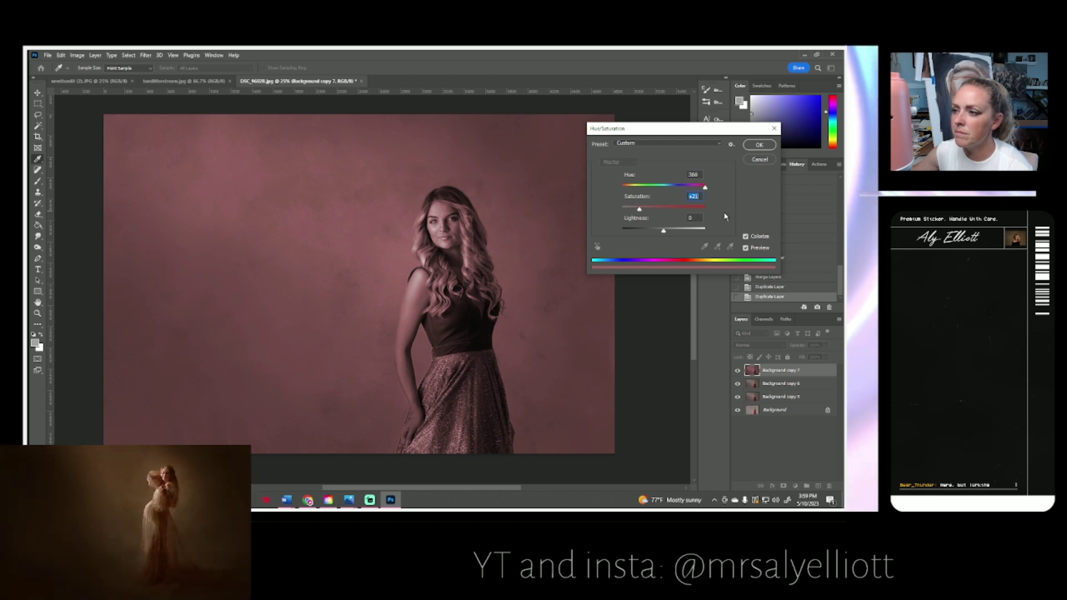
click(760, 160)
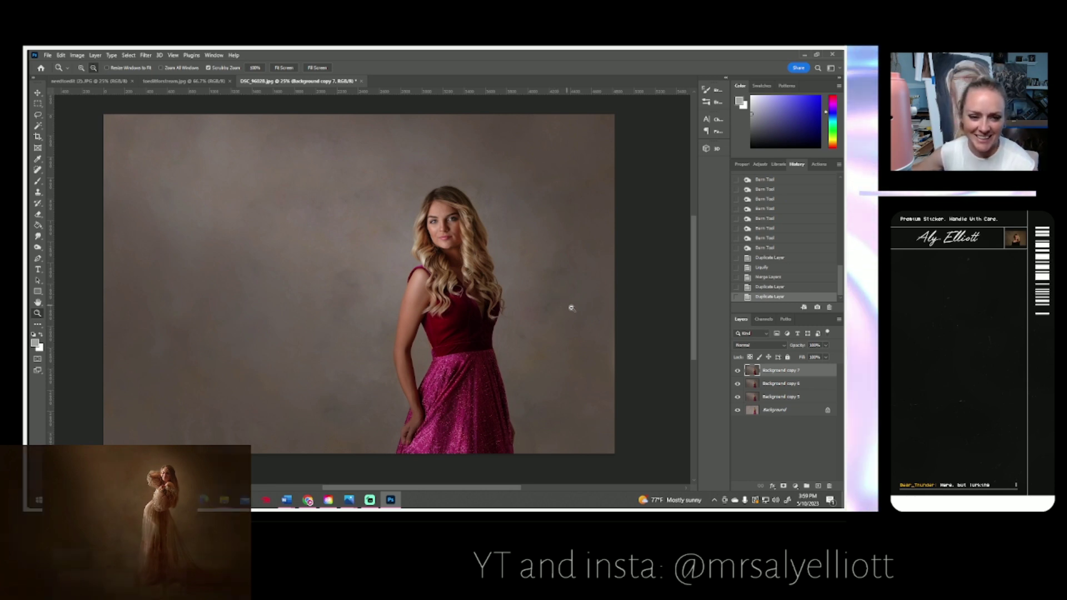
- Hide and reshow the top layer for comparison, and examine the sequined skirt below the waistband up close
click(737, 371)
click(737, 371)
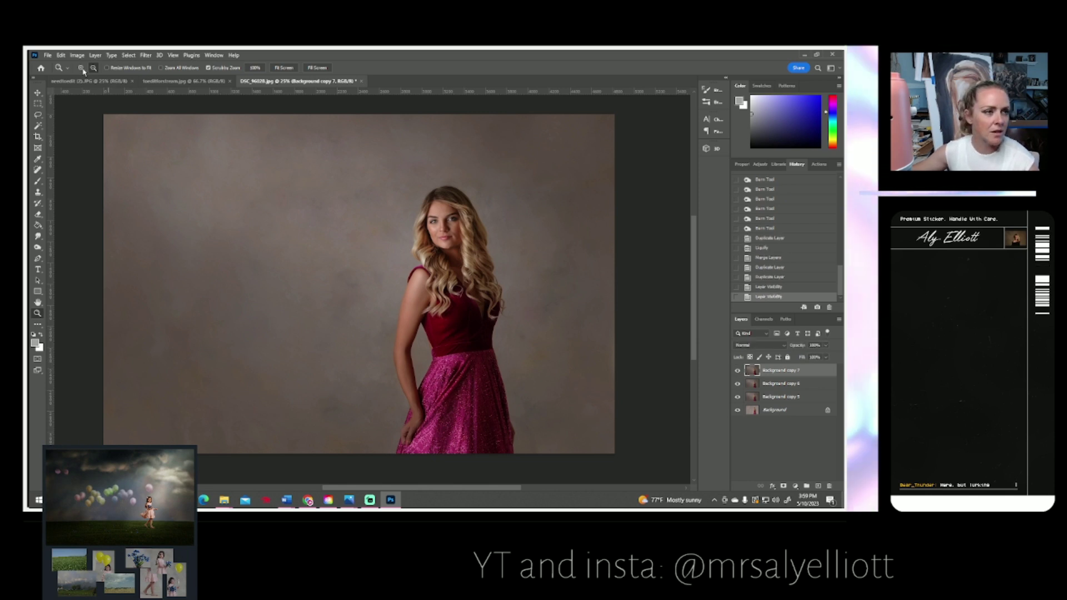
drag(444, 361, 445, 361)
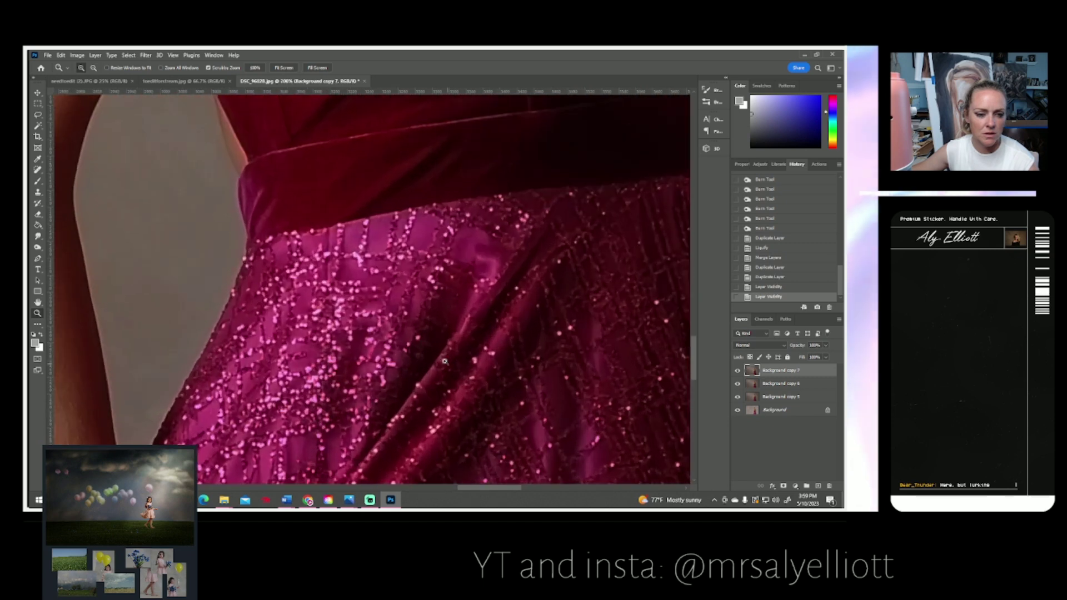
- Clean the bodice's side edge just above the waistband with a small soft Clone Stamp brush on the top layer
click(284, 67)
drag(456, 370, 468, 327)
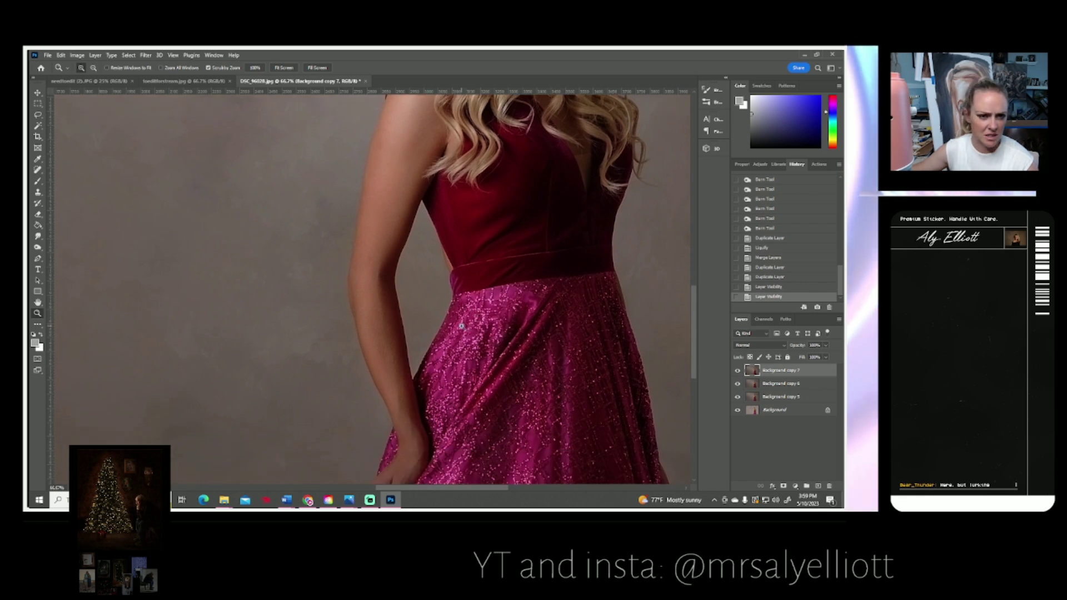
click(415, 269)
click(416, 269)
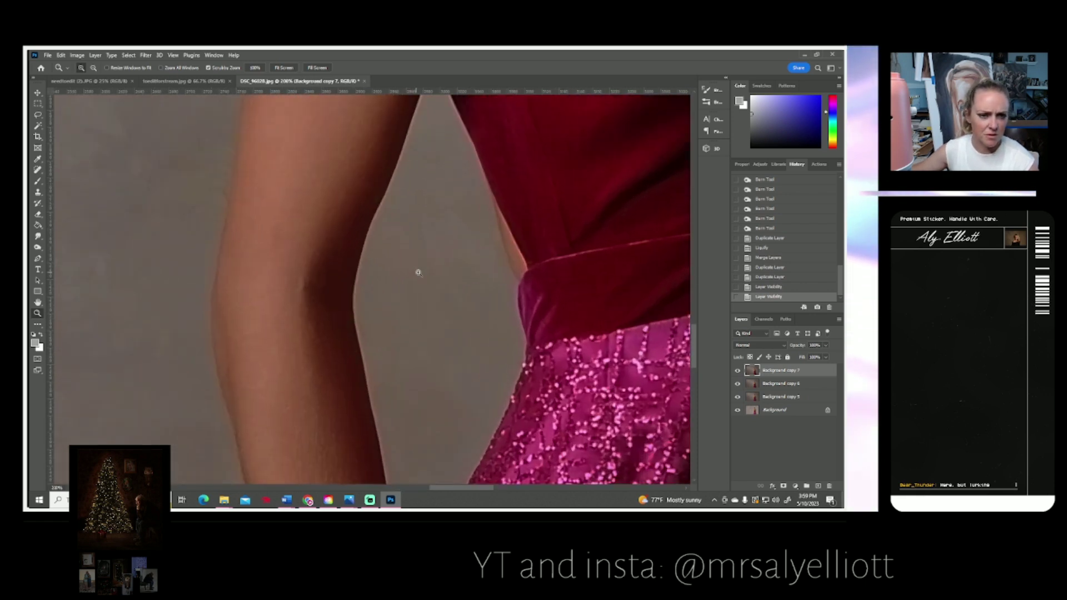
click(38, 193)
click(84, 68)
click(78, 95)
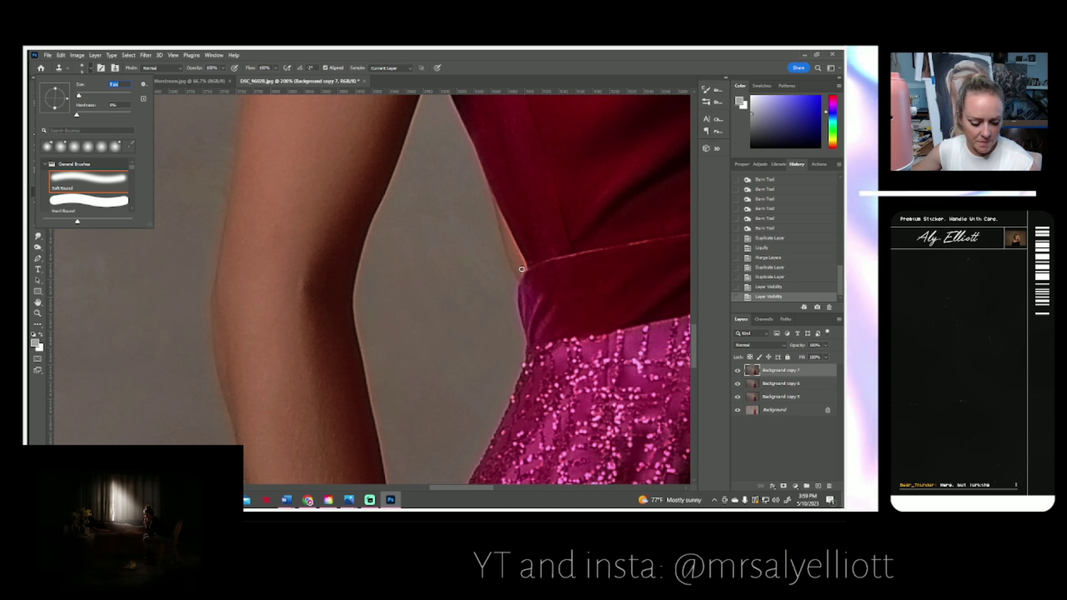
key(Return)
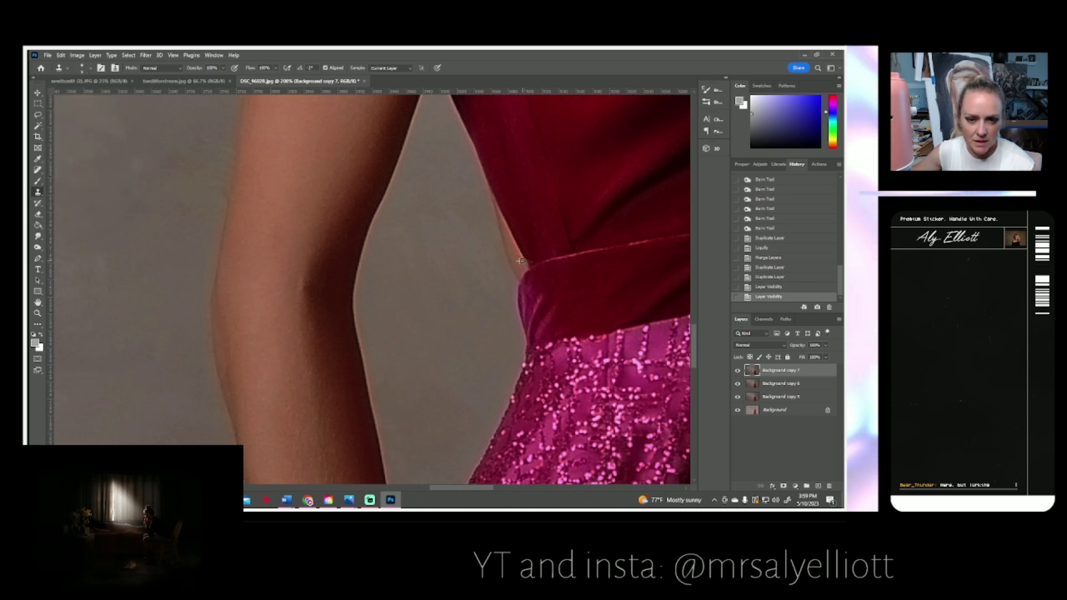
click(512, 243)
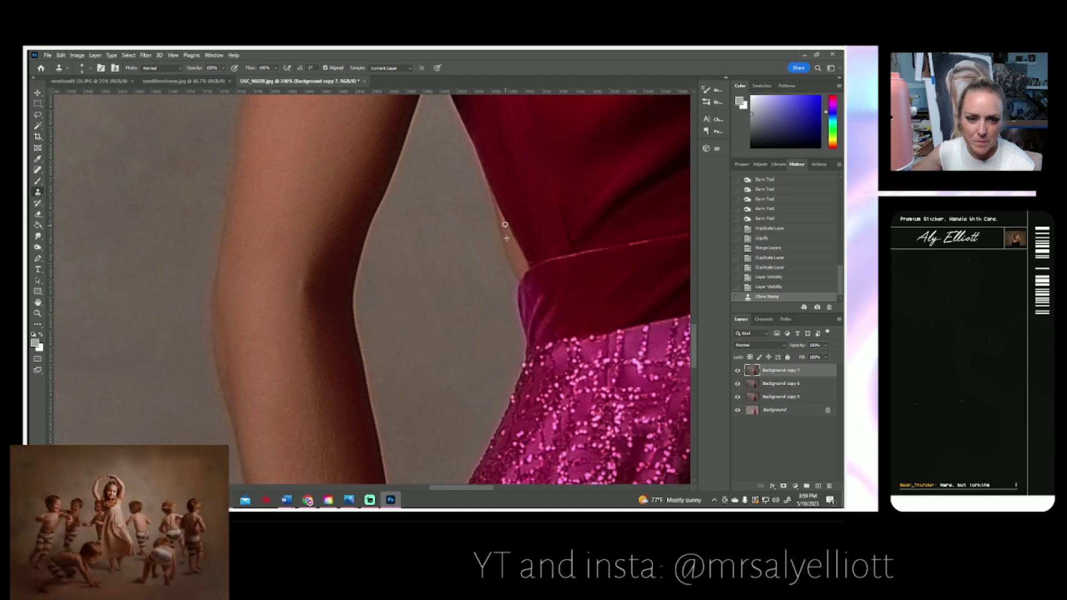
click(501, 219)
drag(500, 218, 492, 198)
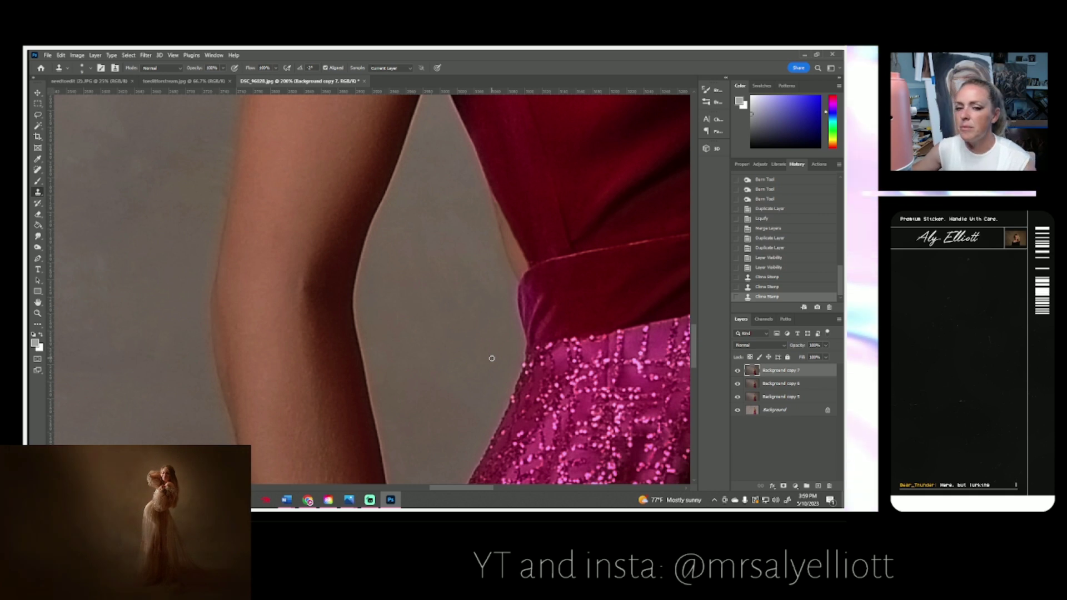
- Clone Stamp along the upper side edge of the bodice up to the tip of the gap under the arm
scroll(478, 359, up, 3)
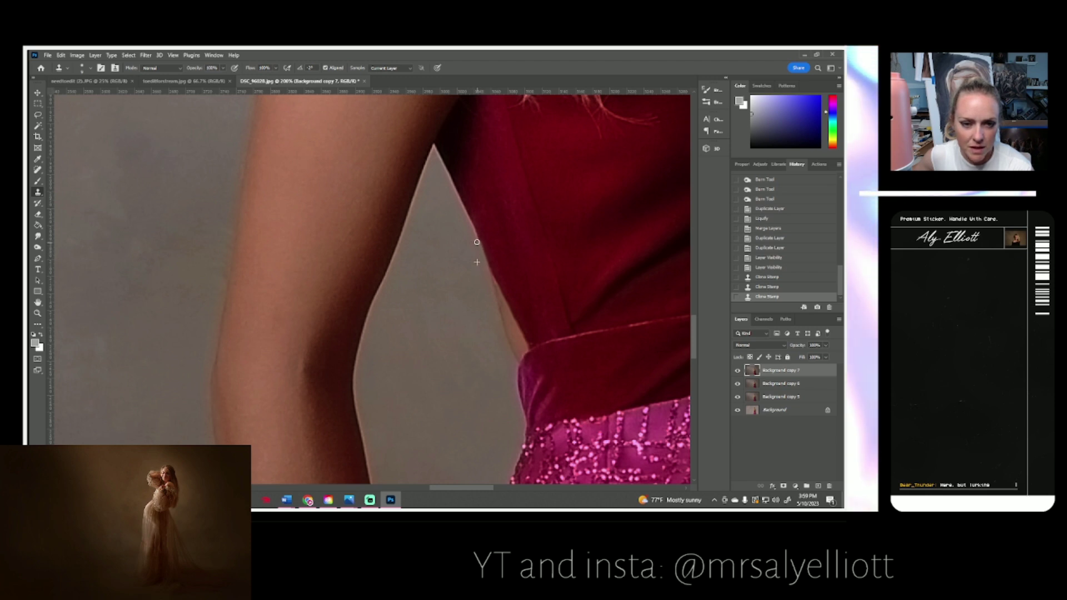
click(467, 218)
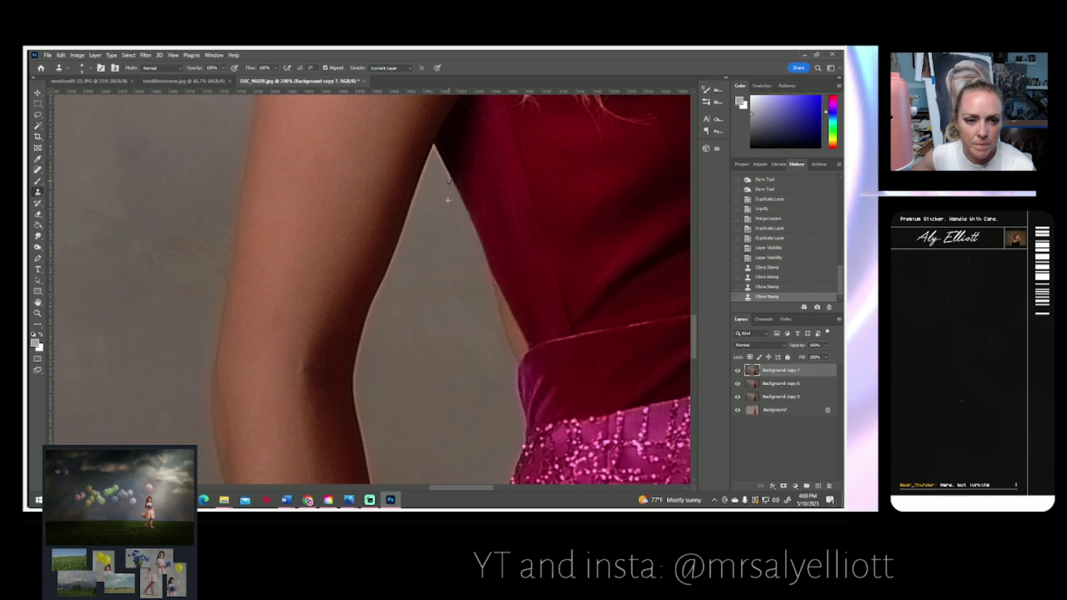
click(434, 149)
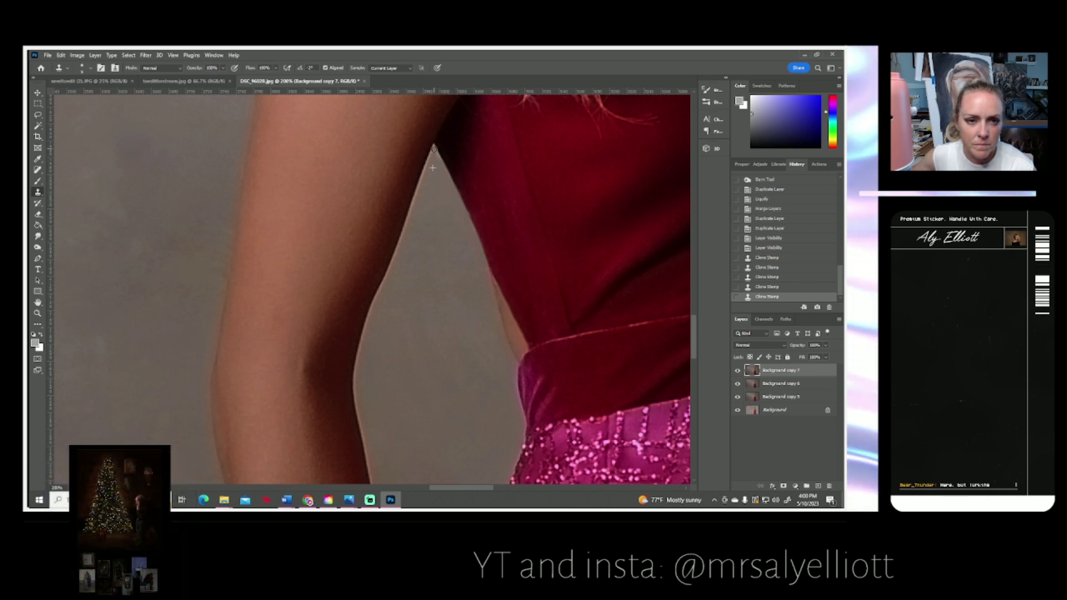
click(437, 155)
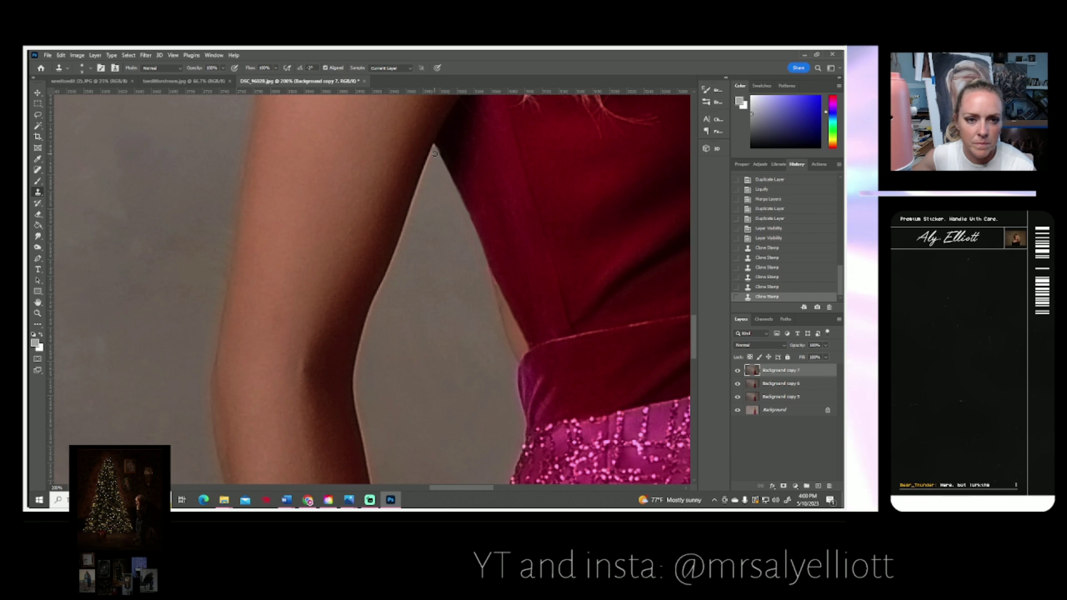
click(443, 193)
- Reduce the Clone Stamp brush size and remove the light fringe along the inner upper arm just below the armpit
click(83, 68)
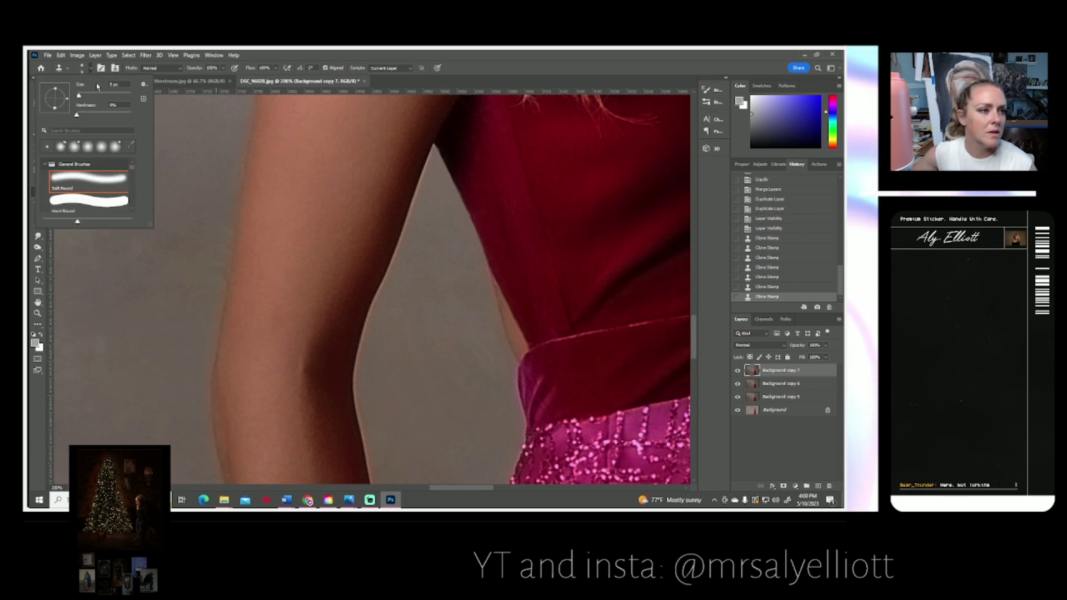
drag(78, 96, 77, 96)
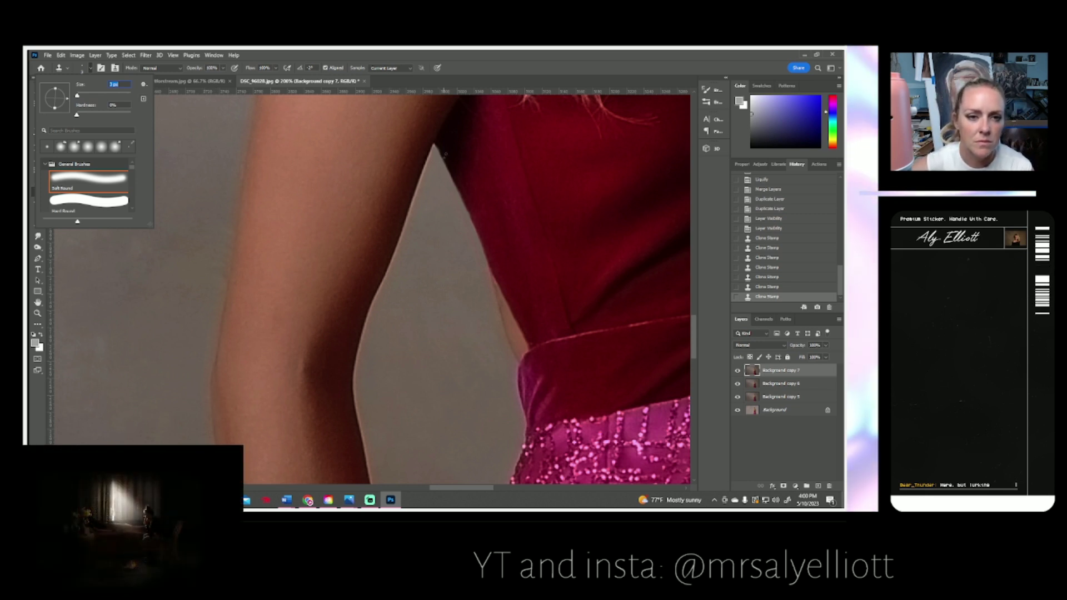
key(Return)
click(432, 166)
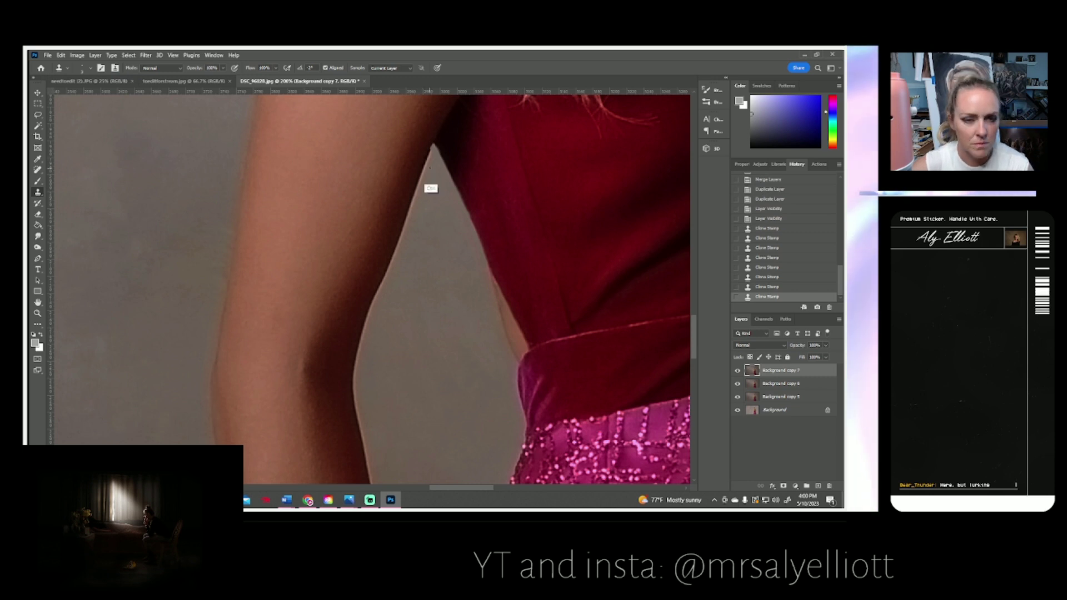
key(ctrl+z)
drag(432, 166, 424, 183)
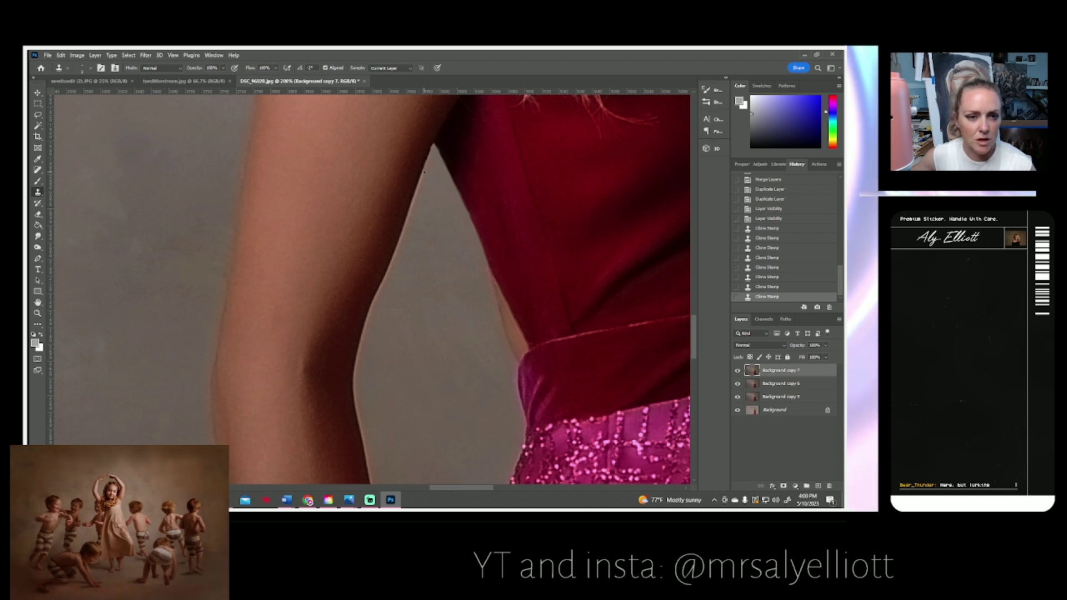
drag(423, 177, 419, 192)
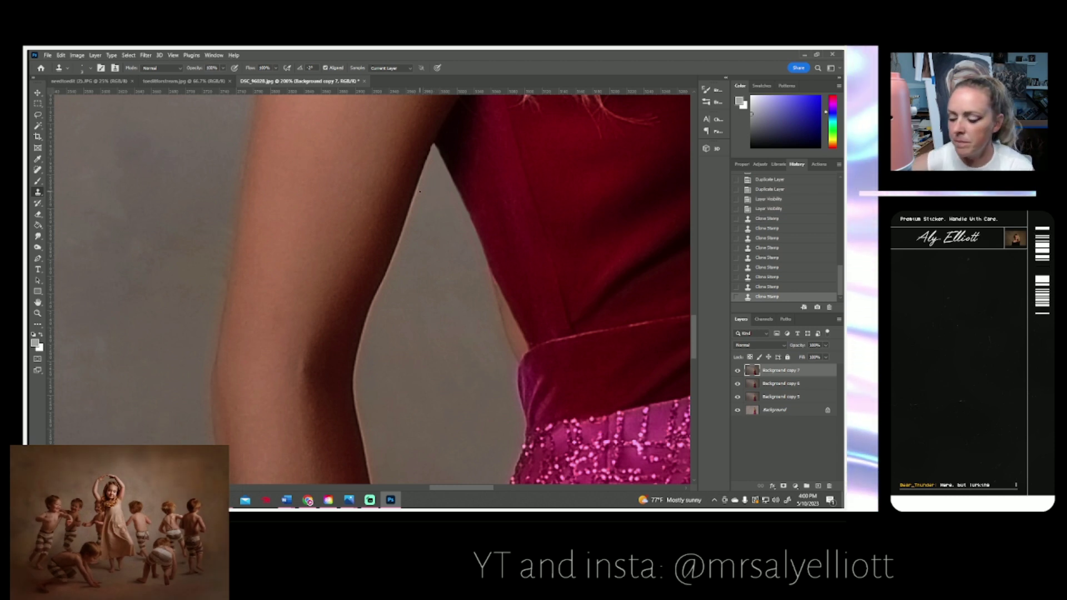
- Clone out the light fringe along the inner arm from the upper arm down to the elbow
scroll(407, 212, right, 3)
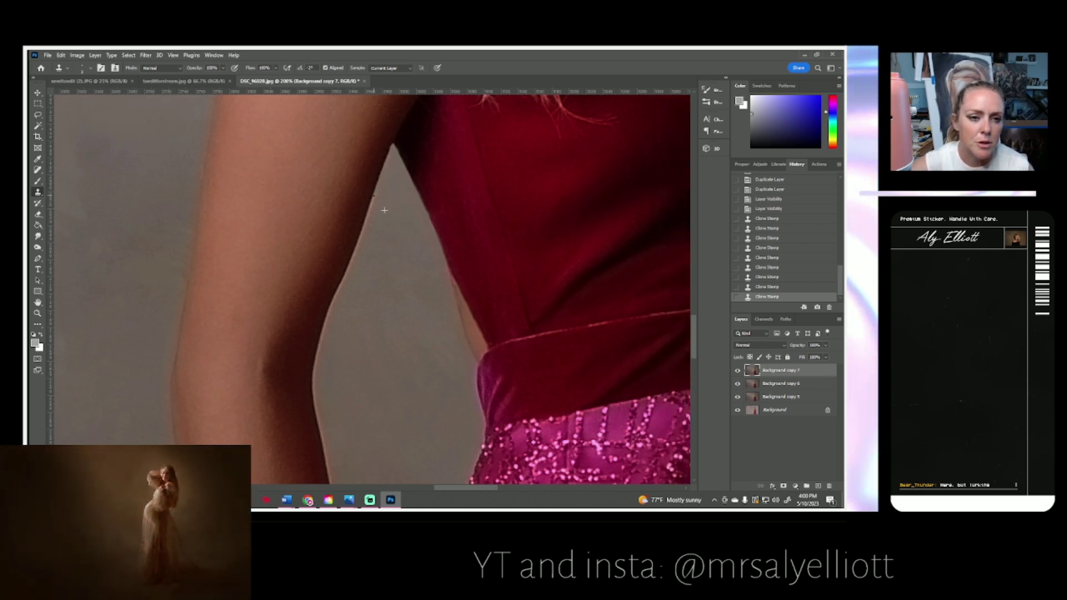
drag(367, 221, 379, 189)
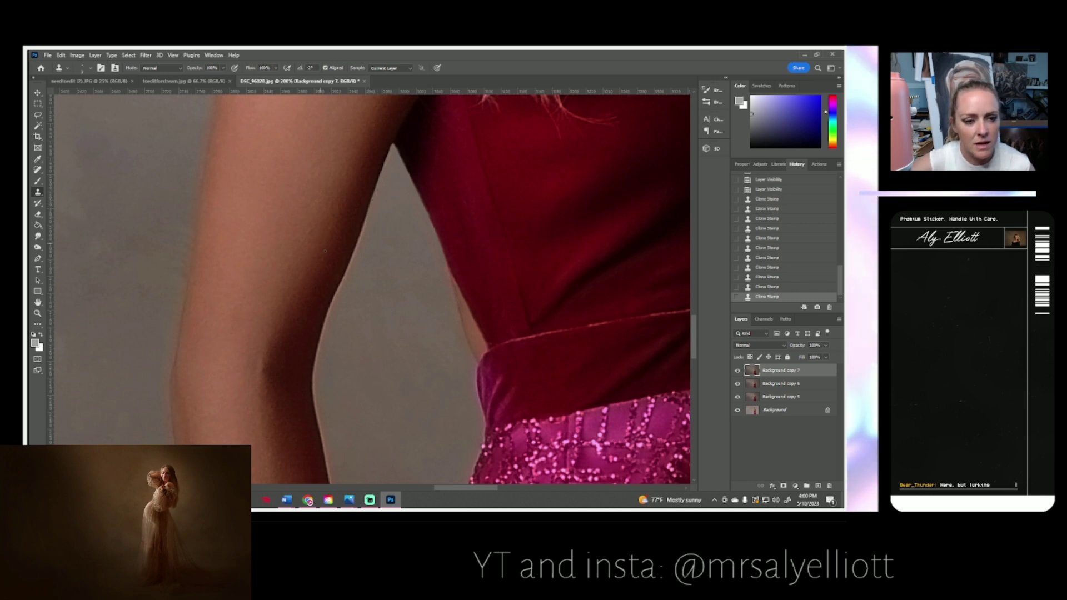
click(361, 278)
click(361, 277)
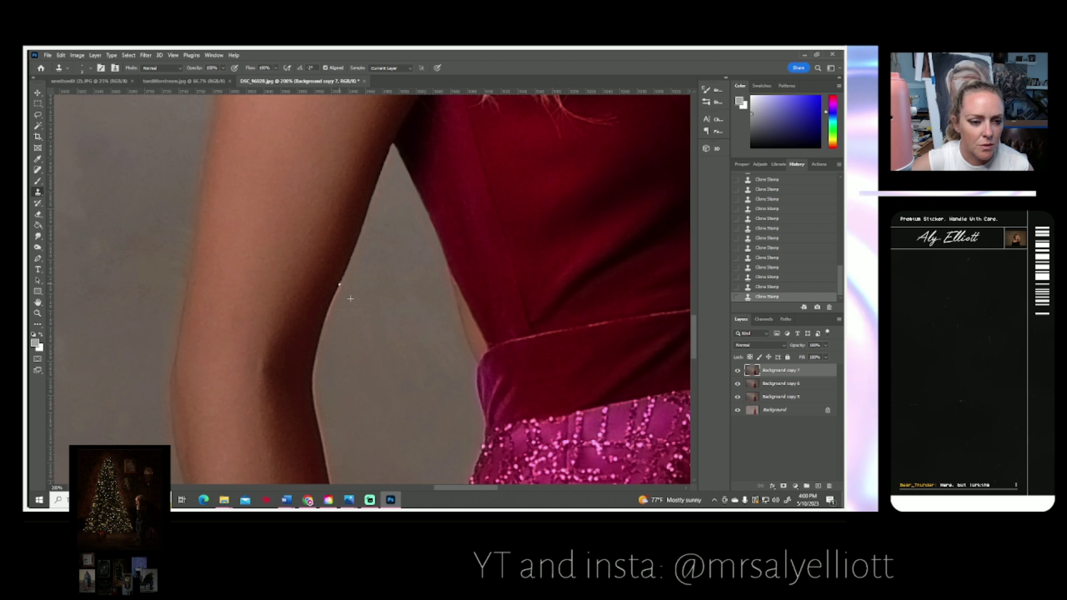
key(ctrl+z)
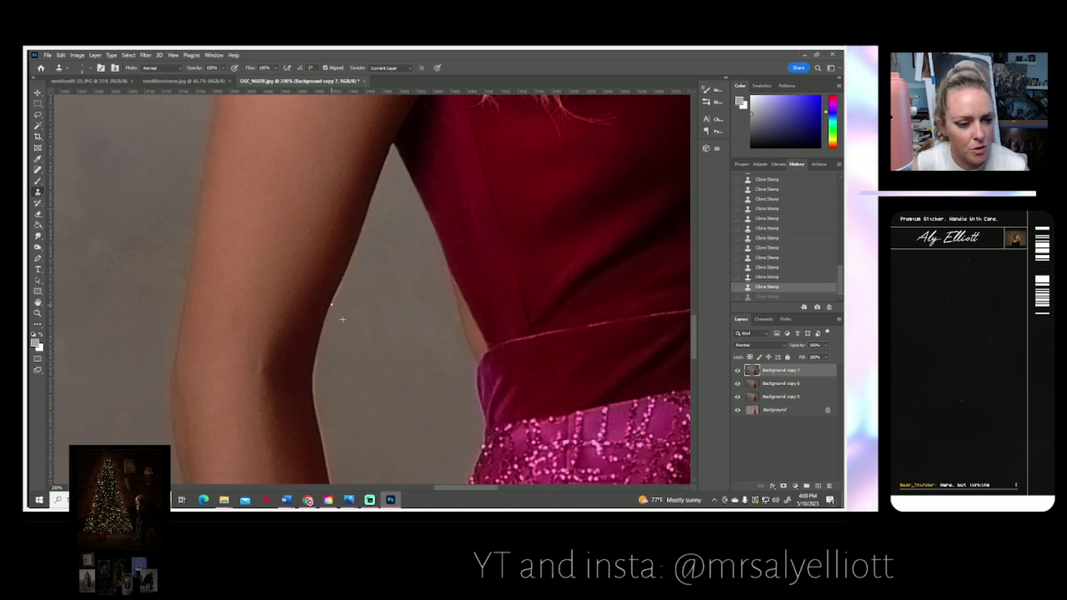
key(ctrl+shift+z)
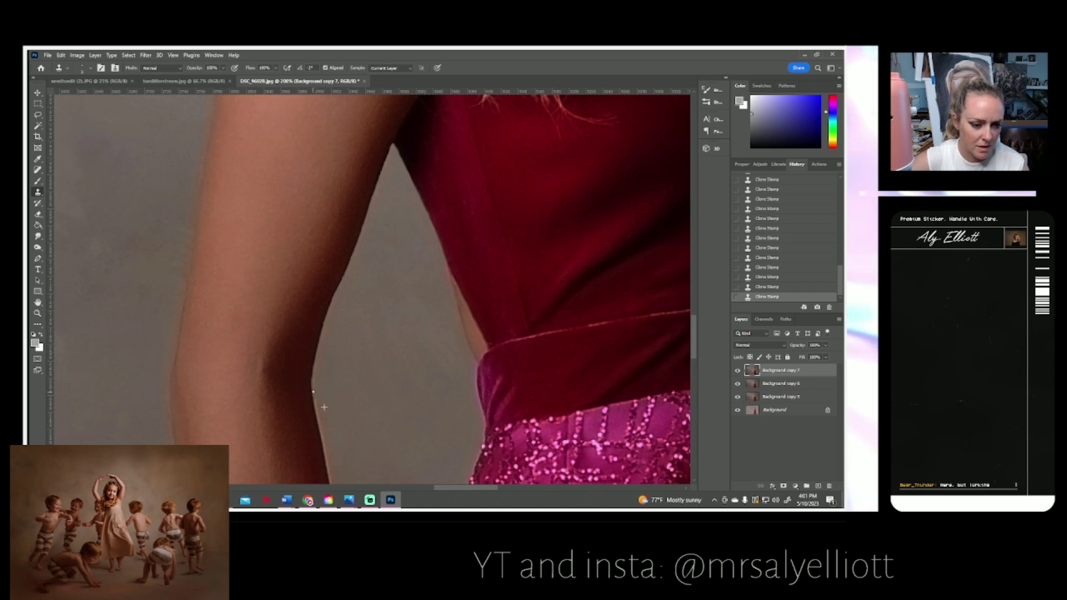
- Clone out the light fringe along the inner forearm from the elbow down to where it meets the sequined skirt
drag(363, 397, 362, 252)
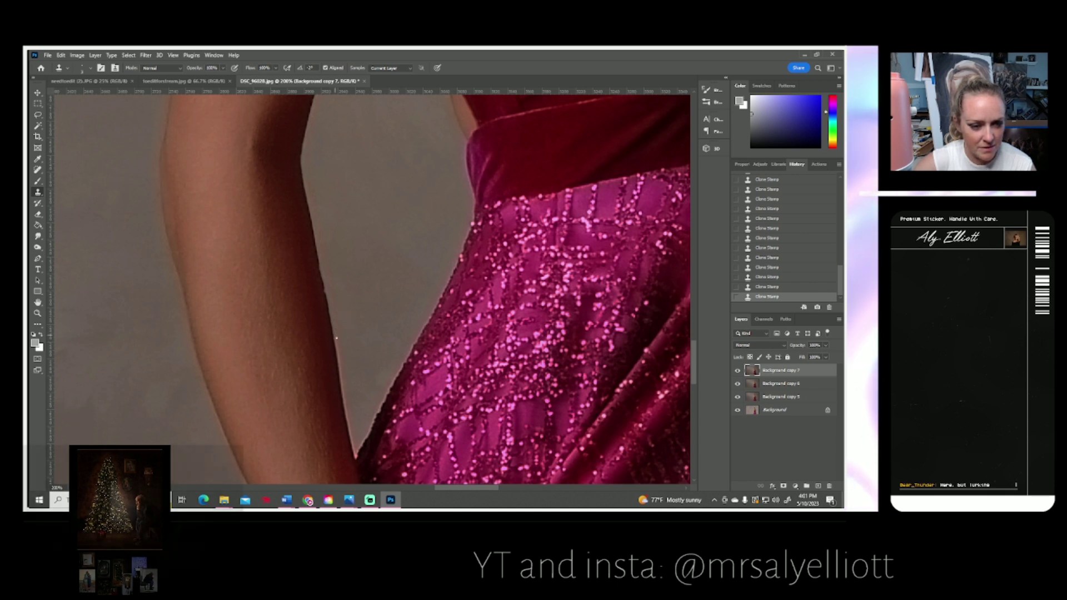
drag(348, 330, 317, 236)
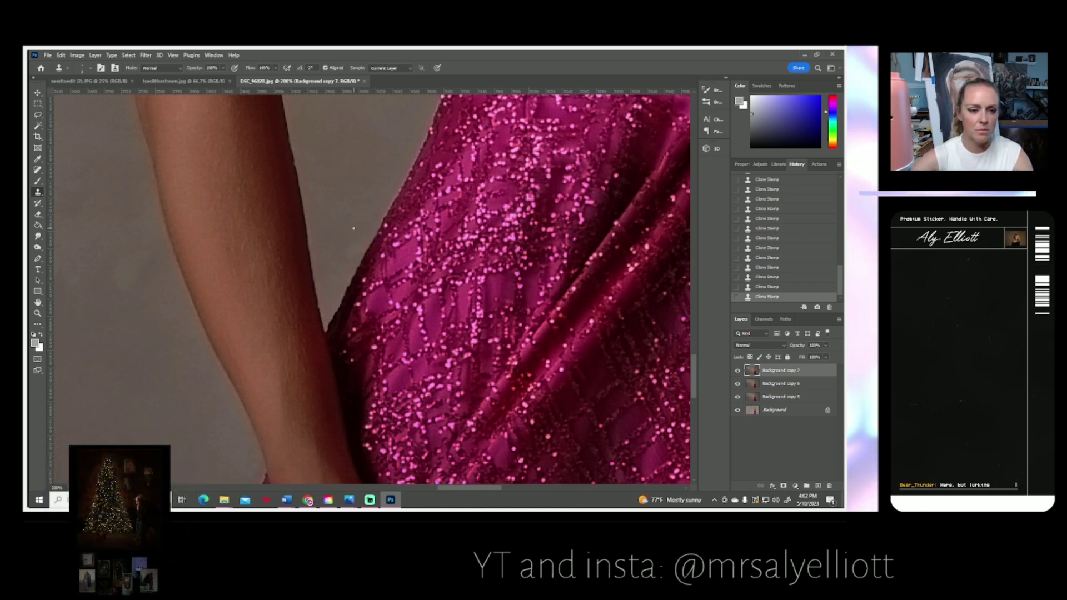
drag(348, 223, 313, 278)
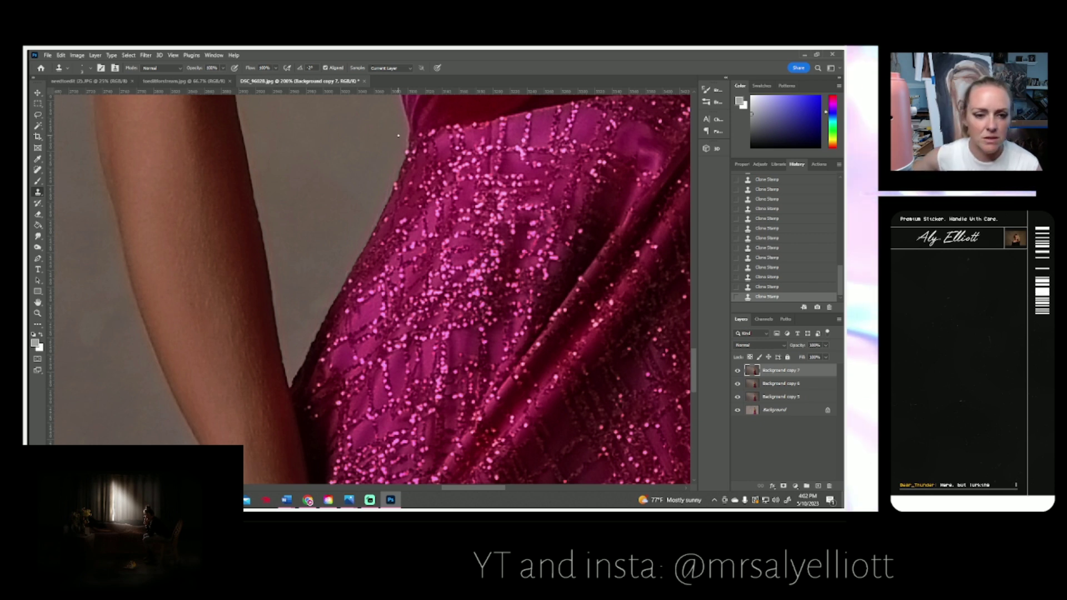
- Compare the skirt before and after the clone-stamp retouching by hiding and reshowing the top layer
click(38, 313)
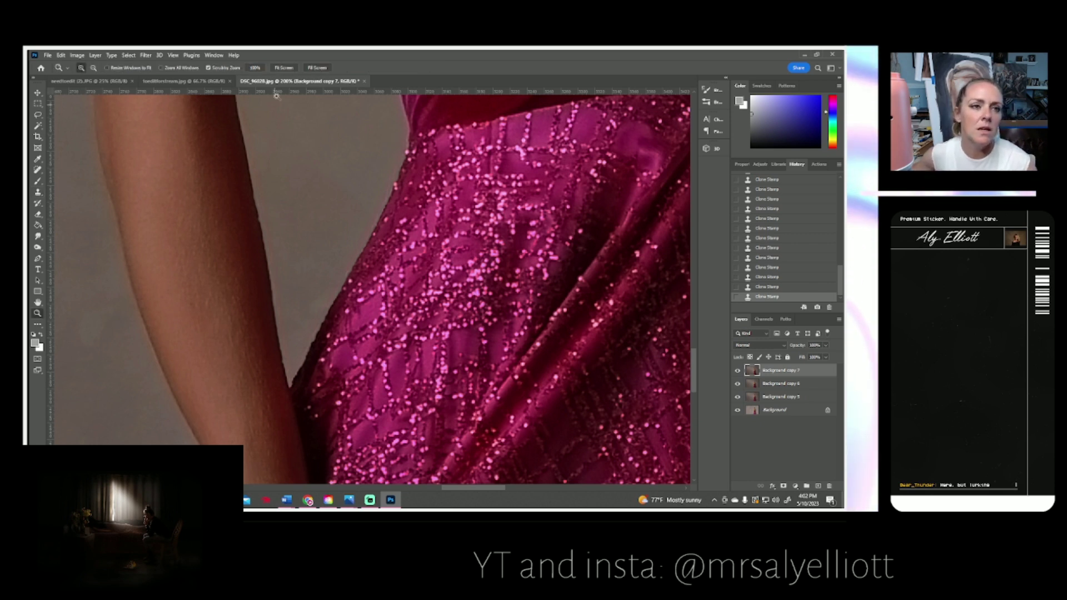
click(288, 68)
scroll(457, 324, down, 3)
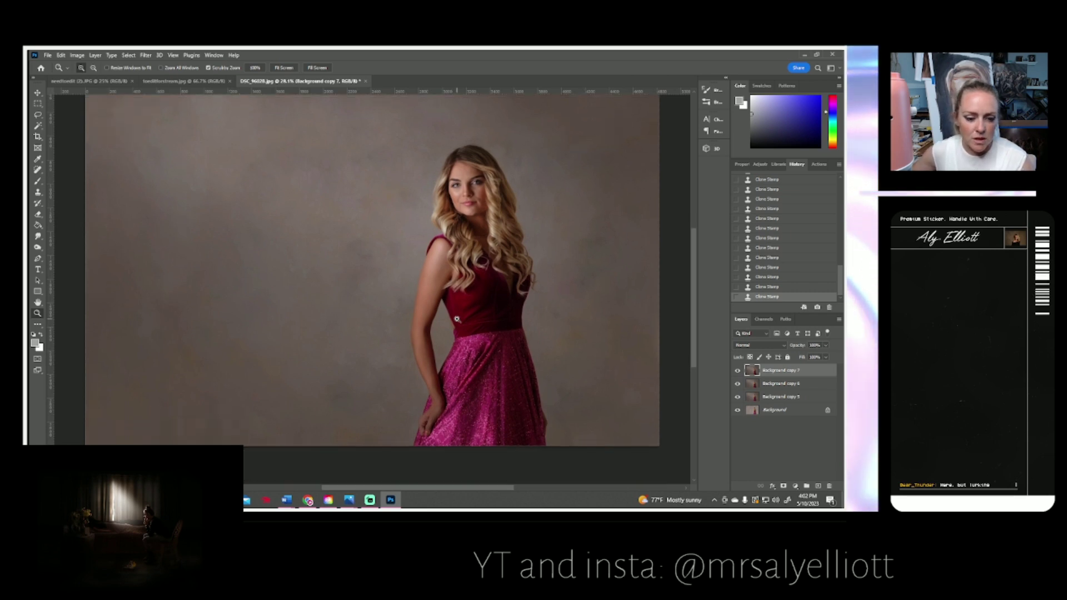
click(475, 350)
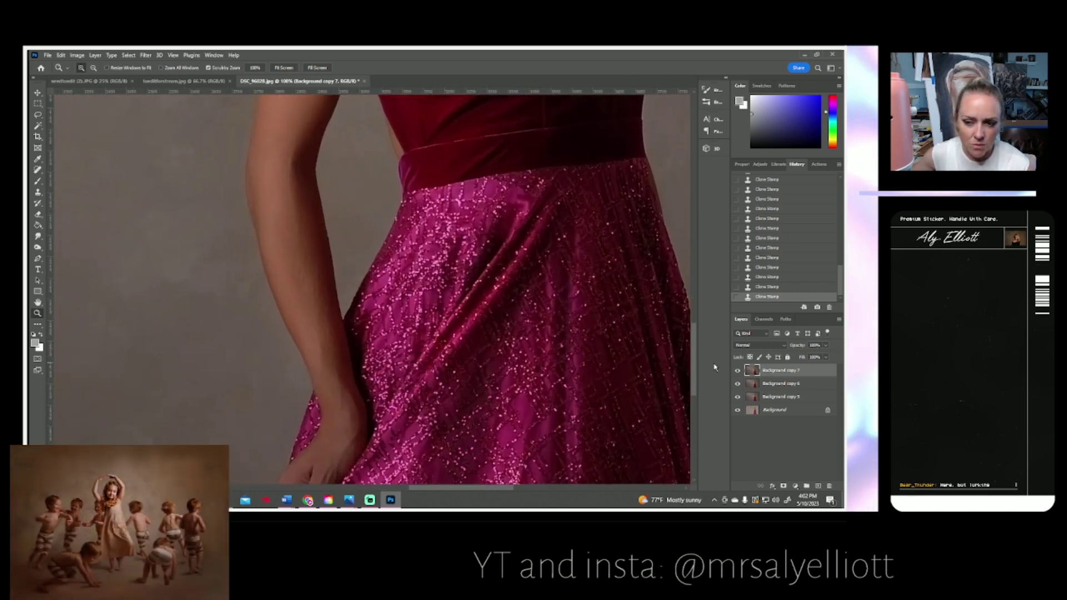
click(739, 371)
click(738, 371)
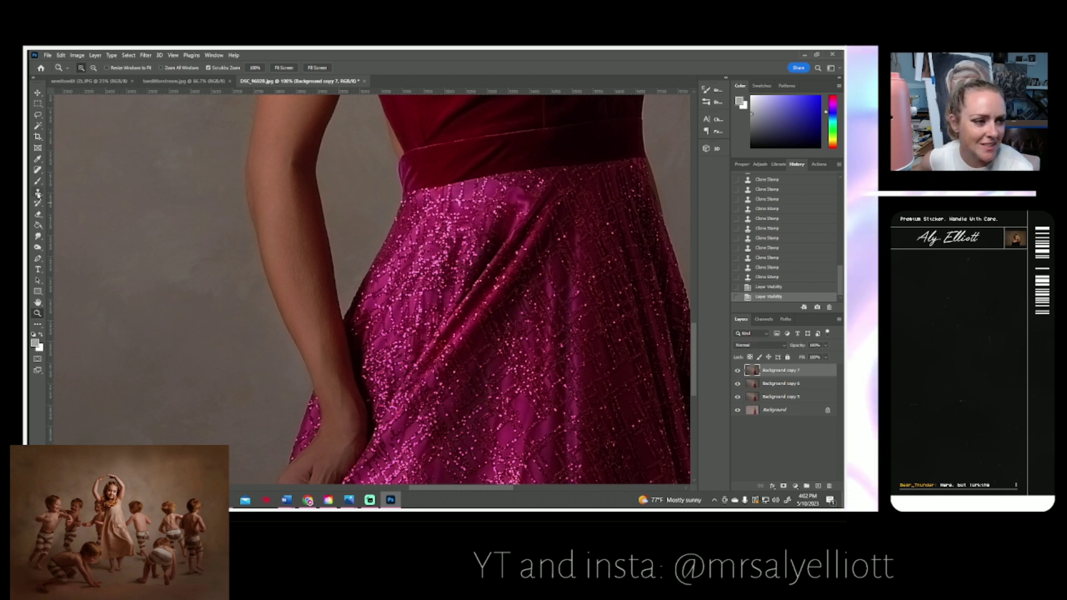
- Smudge away the sequins on the upper skirt beneath the waistband with a larger Smudge tool brush
click(40, 238)
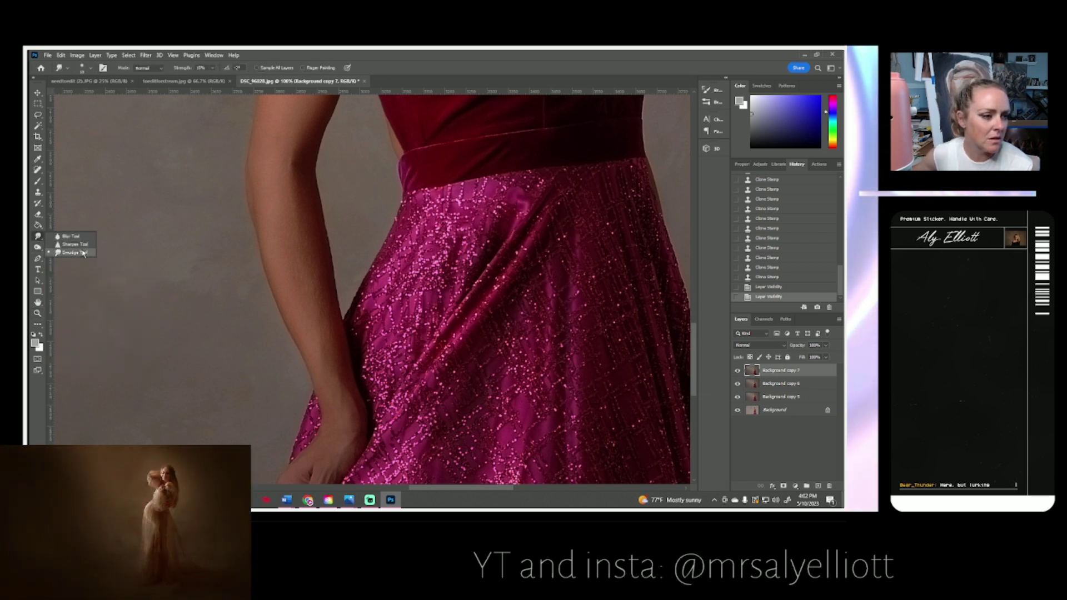
click(90, 72)
drag(89, 95, 94, 96)
click(427, 255)
drag(427, 253, 415, 275)
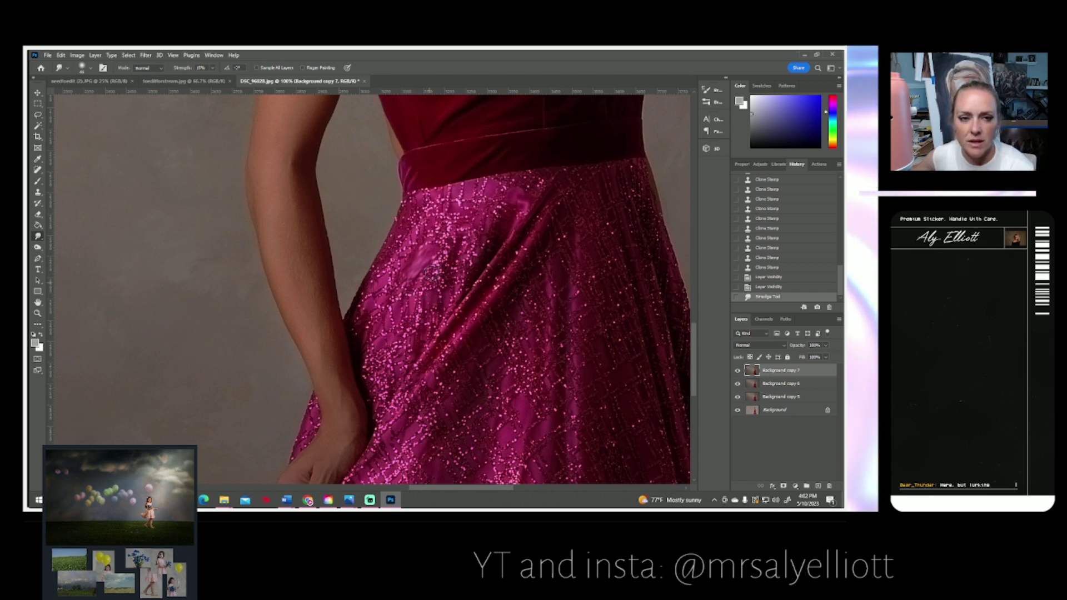
mouse_move(478, 264)
mouse_down()
mouse_move(465, 299)
mouse_move(494, 257)
mouse_move(465, 318)
mouse_up()
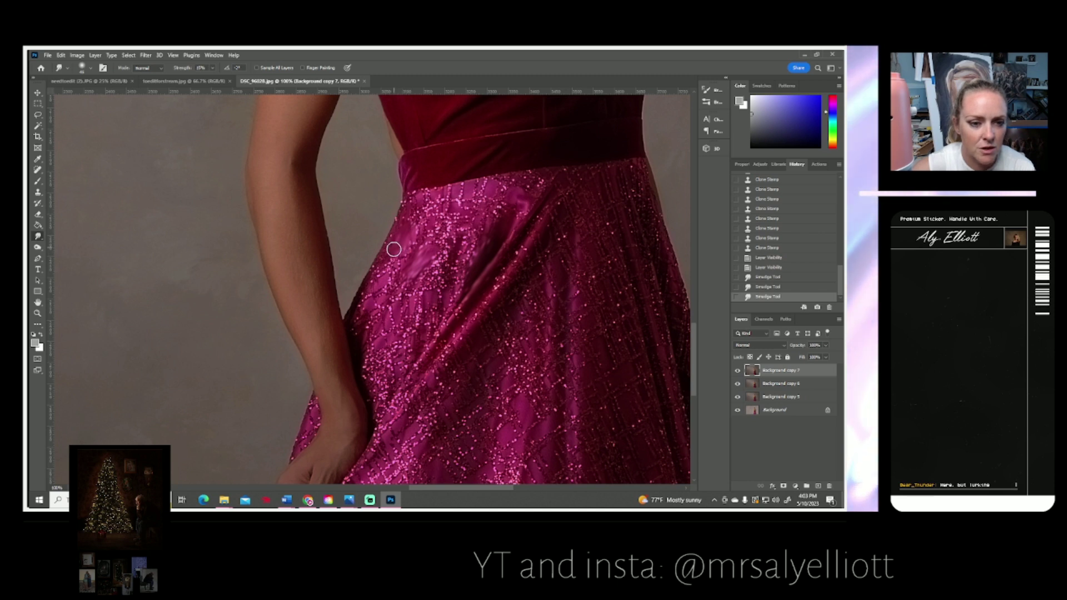
drag(417, 235, 424, 212)
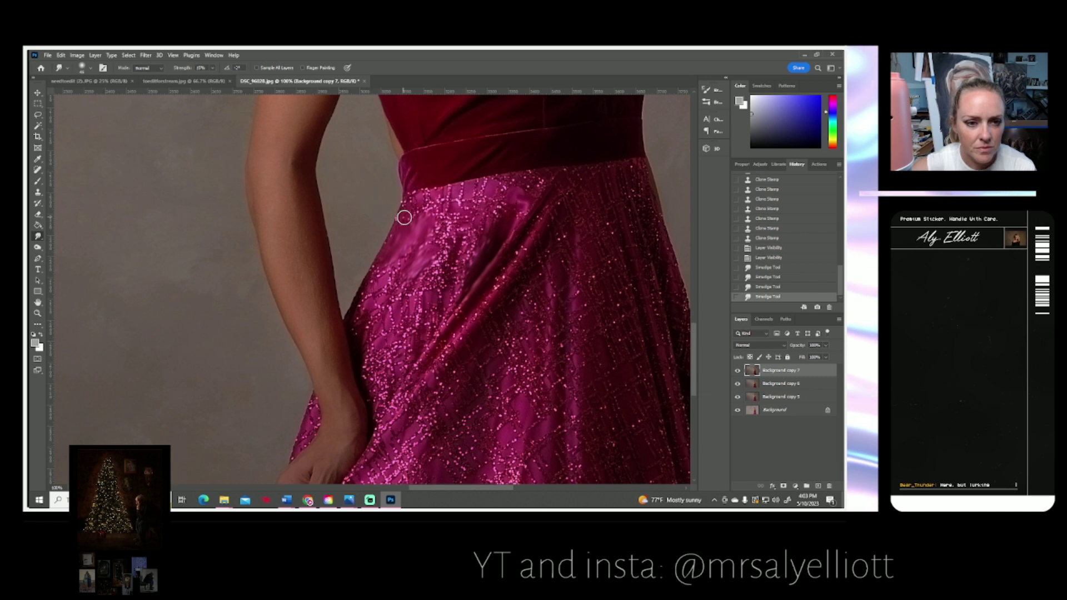
mouse_move(412, 216)
mouse_down()
mouse_move(433, 198)
mouse_move(435, 220)
mouse_move(449, 201)
mouse_move(445, 222)
mouse_move(469, 200)
mouse_move(468, 216)
mouse_move(448, 218)
mouse_move(442, 194)
mouse_move(467, 190)
mouse_move(463, 203)
mouse_move(464, 191)
mouse_move(440, 204)
mouse_move(516, 178)
mouse_move(502, 184)
mouse_move(540, 189)
mouse_move(529, 203)
mouse_move(536, 184)
mouse_move(502, 203)
mouse_move(574, 178)
mouse_move(554, 194)
mouse_move(567, 202)
mouse_move(584, 179)
mouse_move(587, 195)
mouse_move(640, 195)
mouse_move(586, 200)
mouse_move(622, 179)
mouse_move(641, 207)
mouse_move(624, 217)
mouse_move(615, 171)
mouse_up()
- Smudge the sequins over the hip and along the diagonal fold, following the fall of the fabric
drag(538, 261, 358, 254)
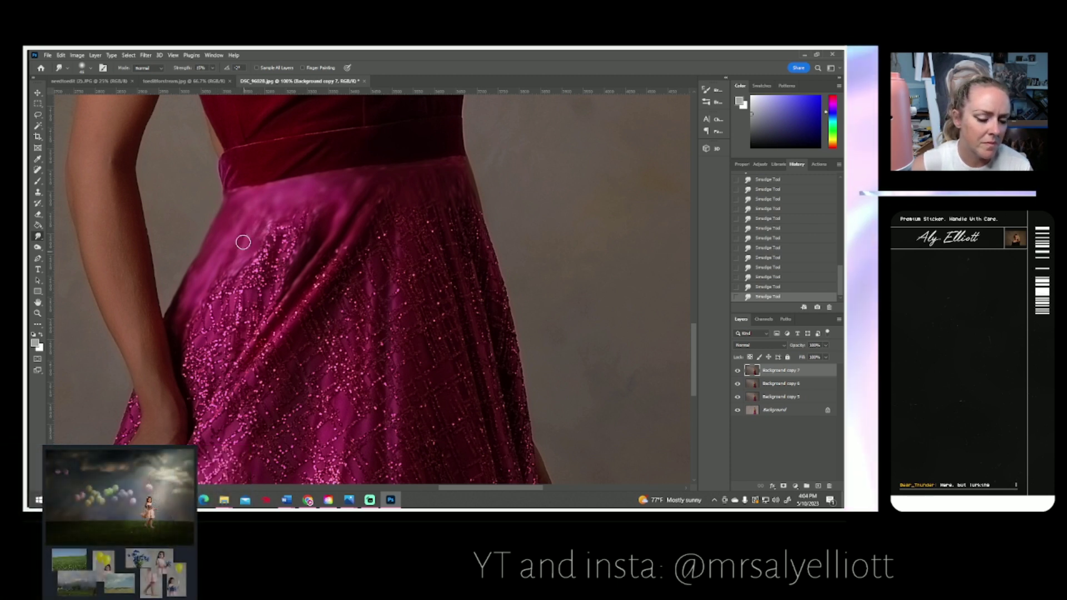
mouse_move(264, 226)
mouse_down()
mouse_move(265, 256)
mouse_move(304, 223)
mouse_move(286, 245)
mouse_move(274, 300)
mouse_move(283, 286)
mouse_move(247, 333)
mouse_move(293, 243)
mouse_move(278, 322)
mouse_move(279, 302)
mouse_move(228, 383)
mouse_move(343, 239)
mouse_move(299, 302)
mouse_up()
mouse_move(222, 345)
mouse_down()
mouse_move(193, 329)
mouse_move(184, 378)
mouse_move(194, 378)
mouse_move(186, 346)
mouse_move(214, 320)
mouse_move(191, 370)
mouse_move(196, 398)
mouse_move(191, 322)
mouse_move(234, 318)
mouse_move(222, 302)
mouse_move(231, 279)
mouse_move(214, 288)
mouse_move(224, 272)
mouse_move(207, 303)
mouse_move(245, 295)
mouse_up()
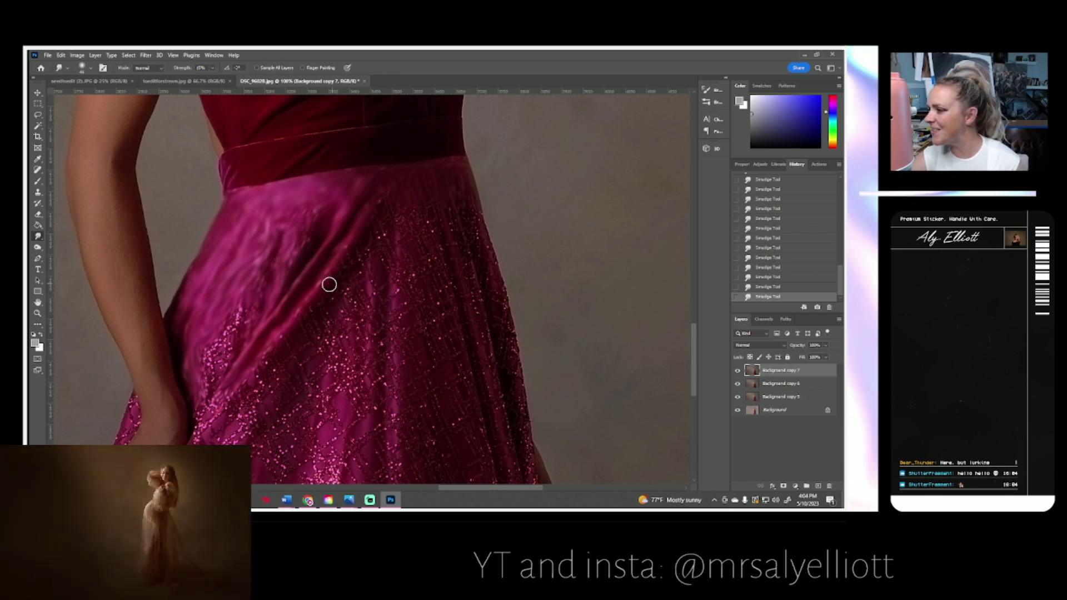
- Smudge the sequins beside the hand gripping the skirt and down to the image's lower edge
mouse_move(289, 305)
mouse_down()
mouse_move(255, 241)
mouse_move(322, 217)
mouse_up()
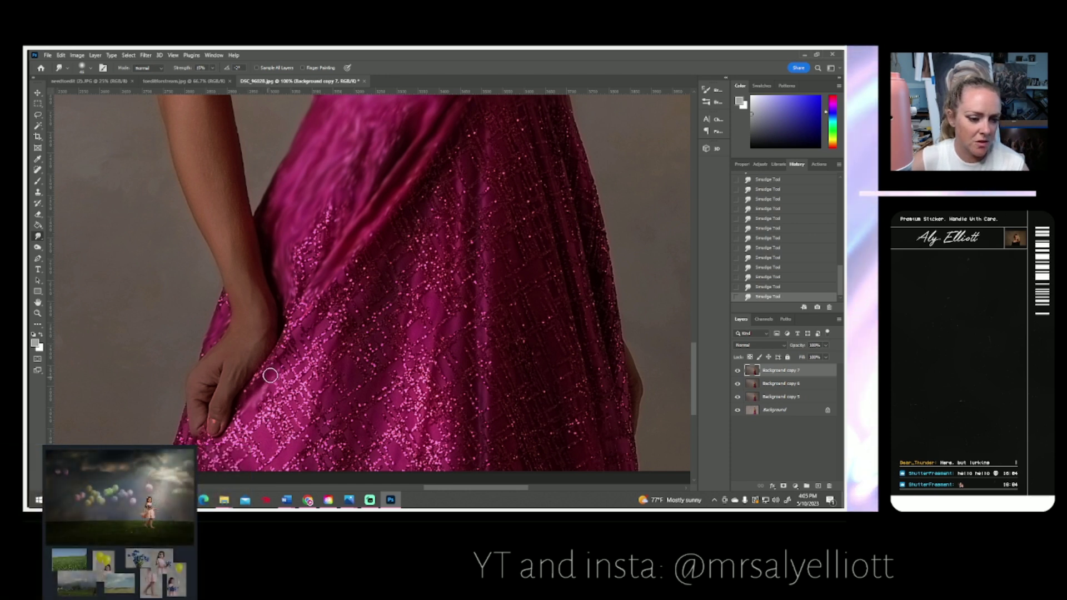
scroll(295, 348, left, 1)
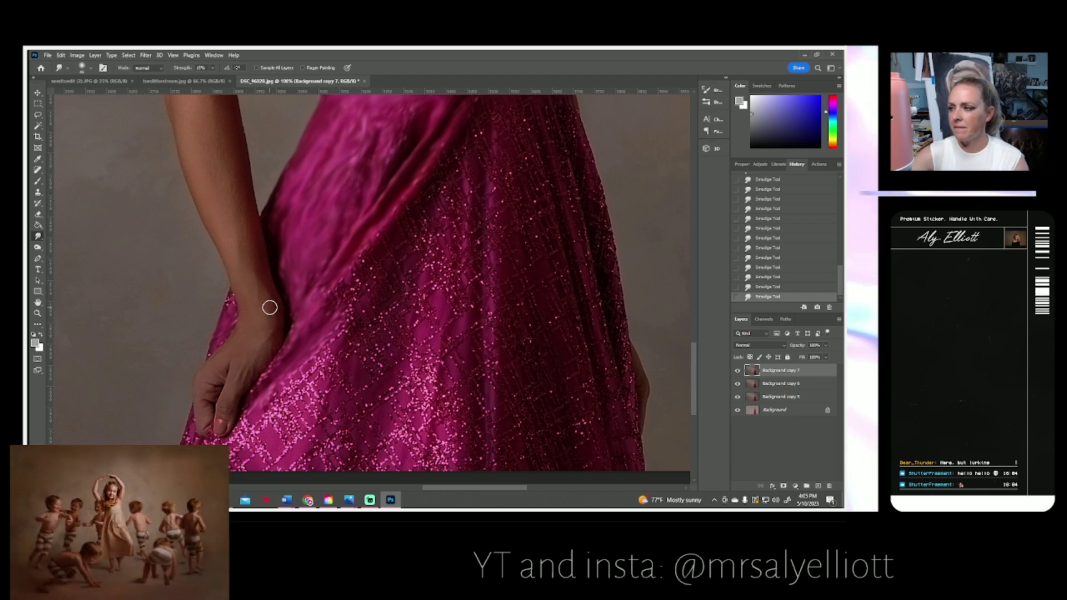
drag(227, 414, 266, 329)
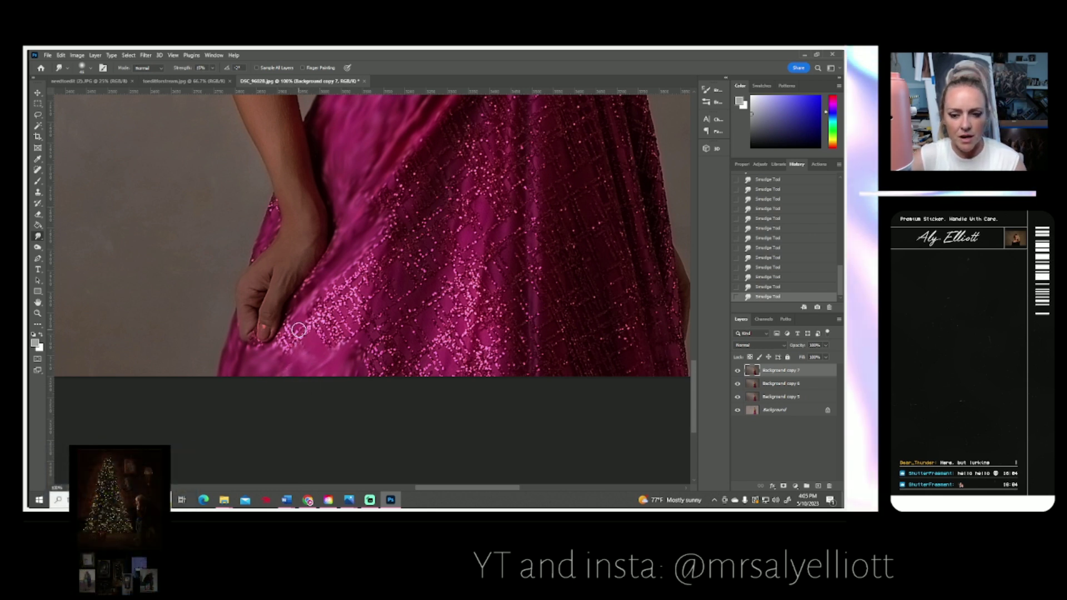
drag(484, 288, 388, 282)
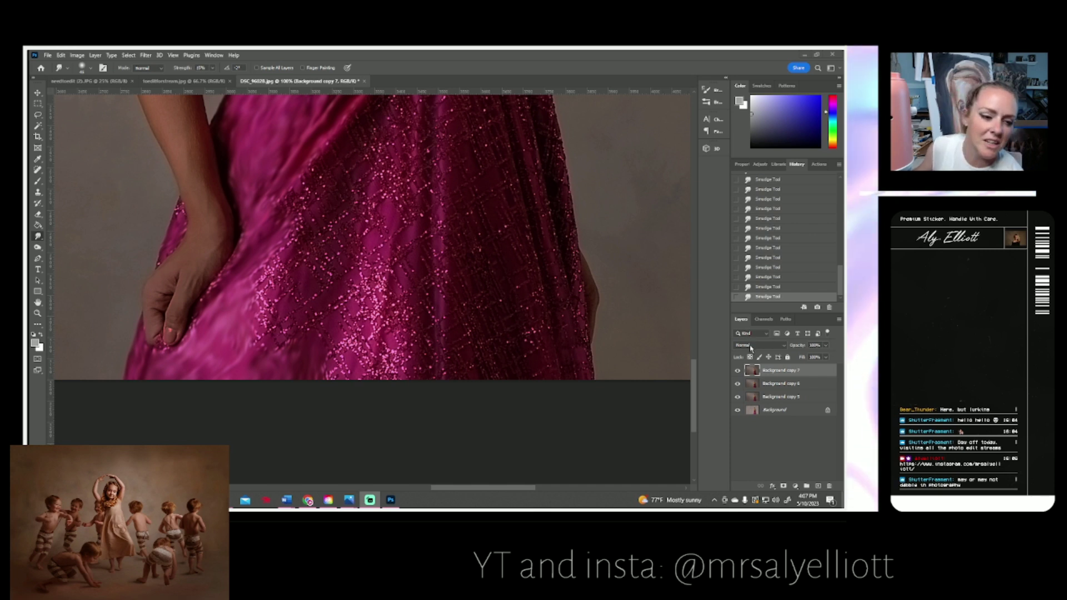
scroll(494, 291, up, 2)
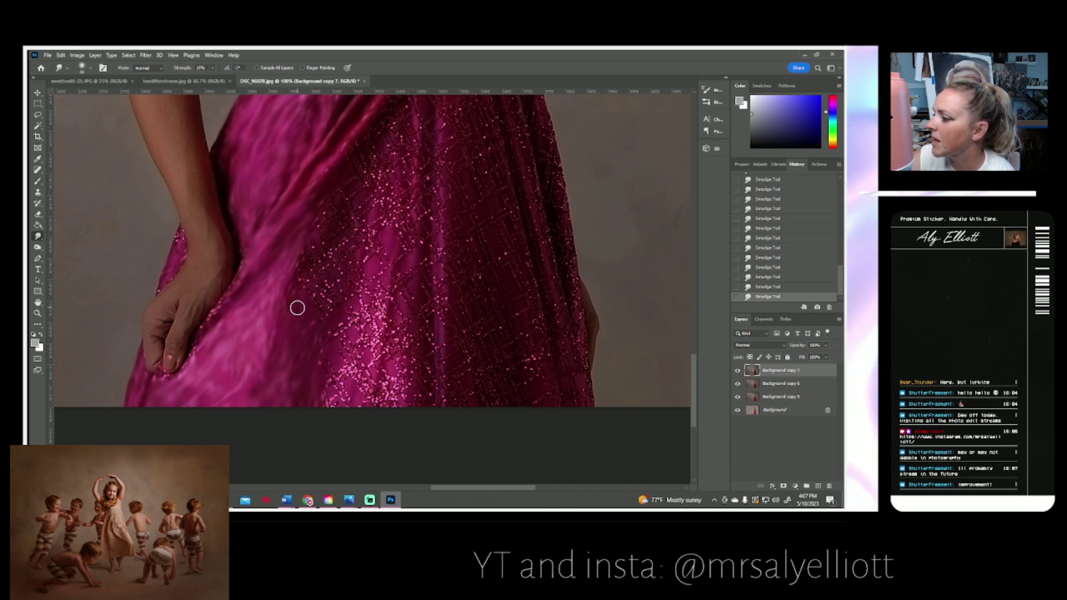
- Smudge the sequins below the diagonal fold into soft streaks across the lower middle of the skirt
drag(362, 317, 262, 333)
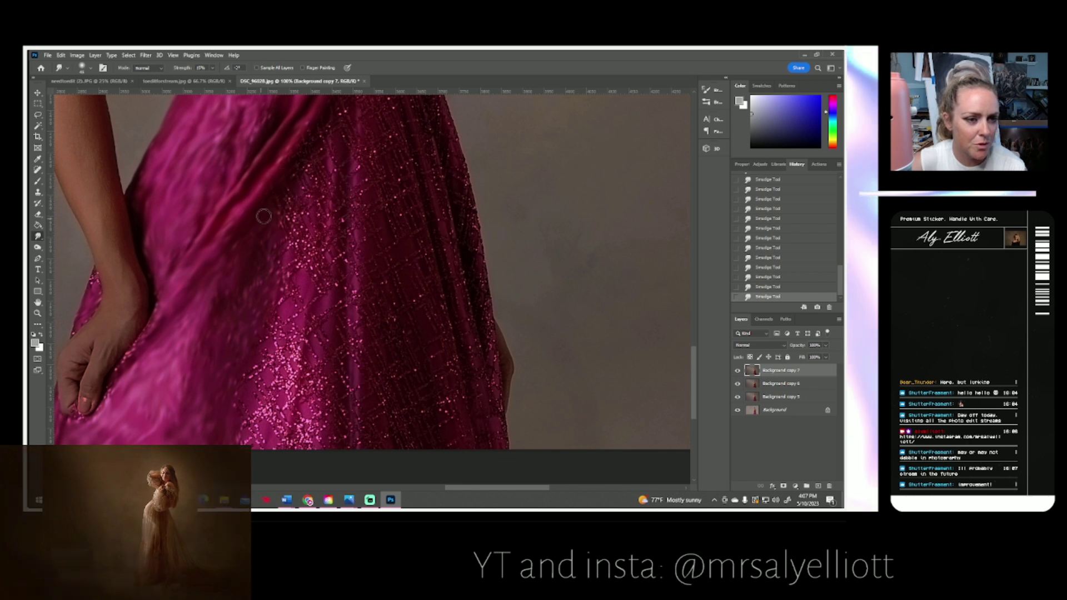
right_click(282, 170)
click(323, 154)
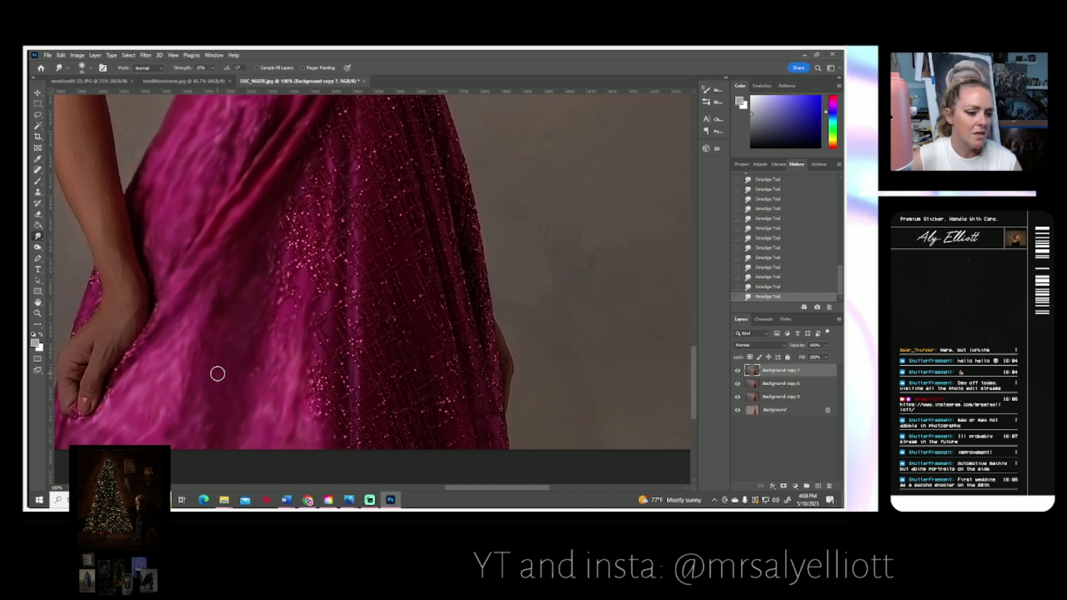
- Smudge the remaining sequins down the skirt's central folds, from the waistband to the image's lower edge
mouse_move(318, 288)
mouse_down()
mouse_move(259, 315)
mouse_move(229, 302)
mouse_up()
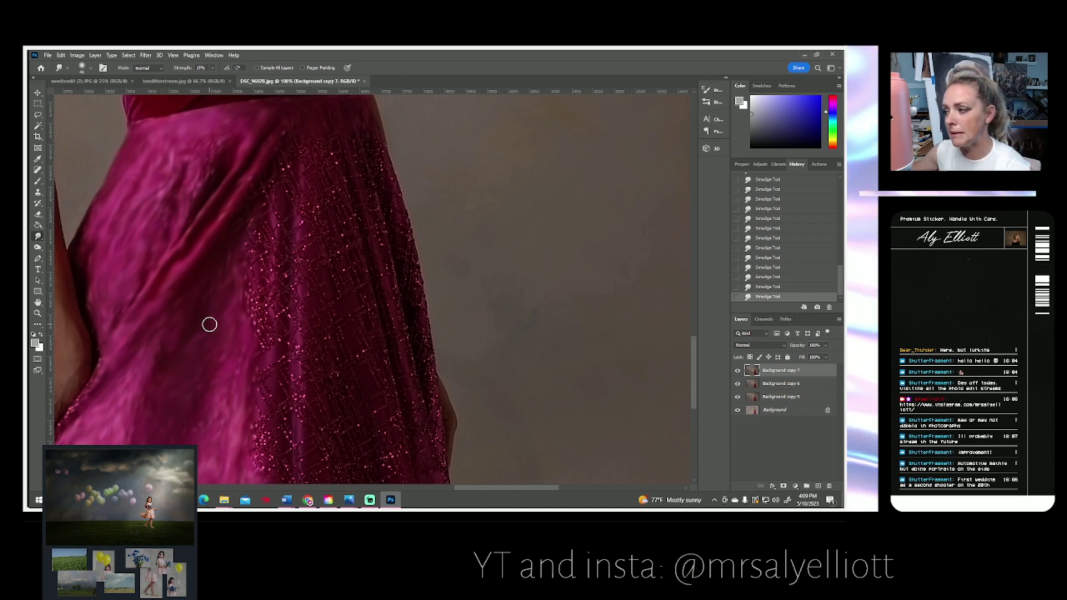
scroll(210, 322, up, 1)
scroll(239, 267, up, 1)
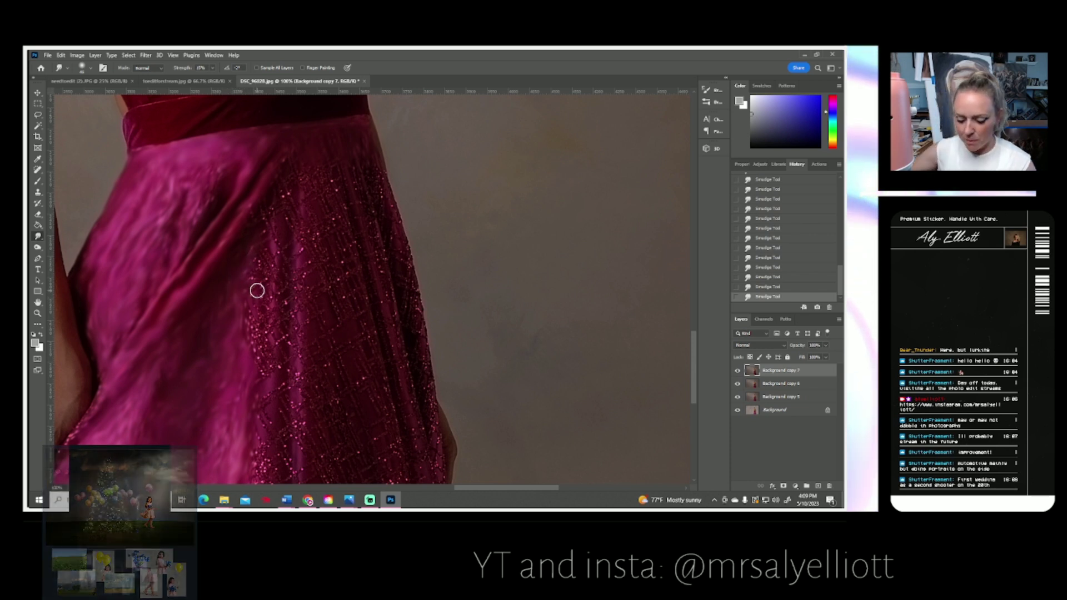
scroll(253, 222, up, 1)
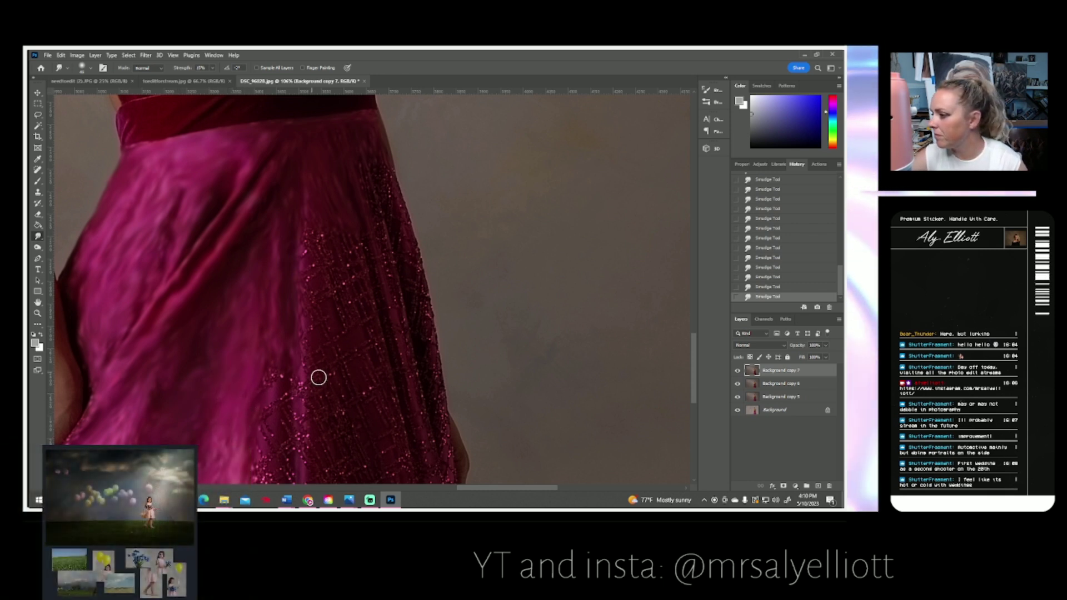
scroll(382, 429, down, 3)
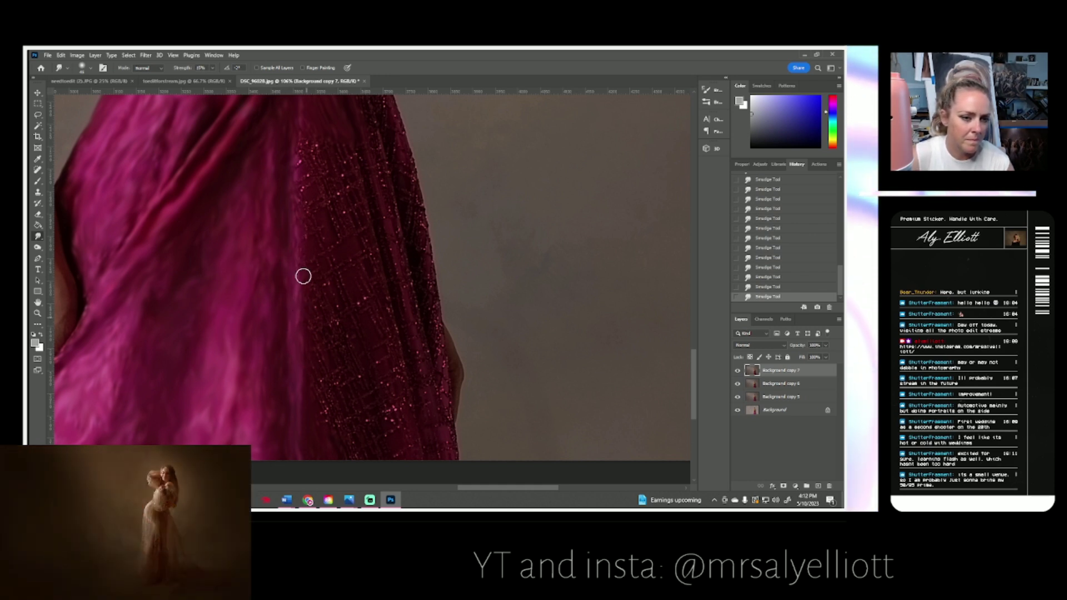
- Smudge the sequins on the dark shadow side of the skirt, including its outer edge beside the far arm
scroll(317, 312, up, 3)
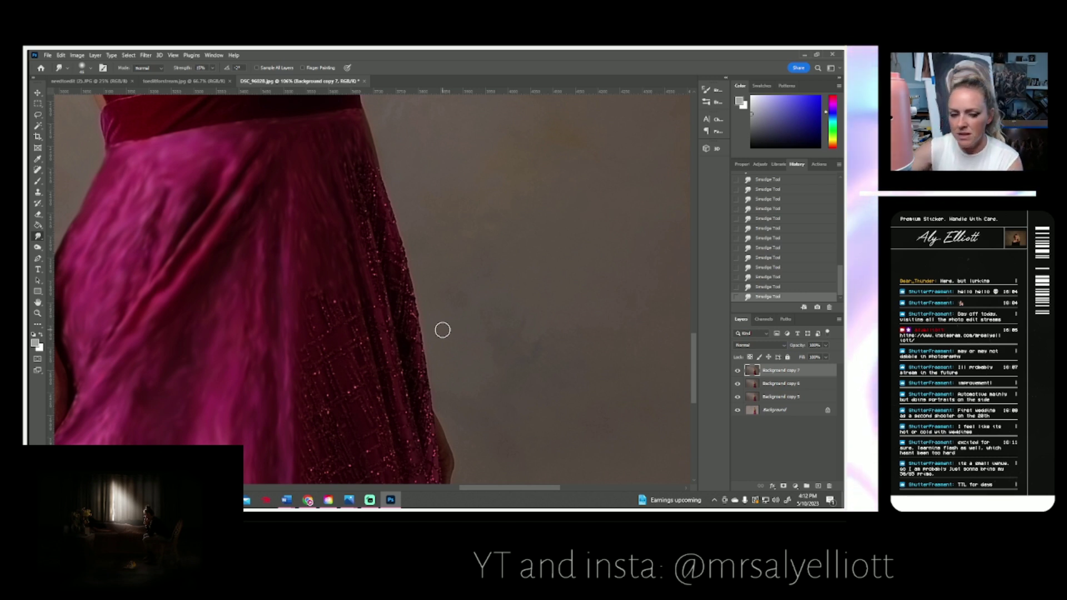
mouse_move(562, 386)
mouse_down()
mouse_move(479, 341)
mouse_move(491, 274)
mouse_move(505, 334)
mouse_up()
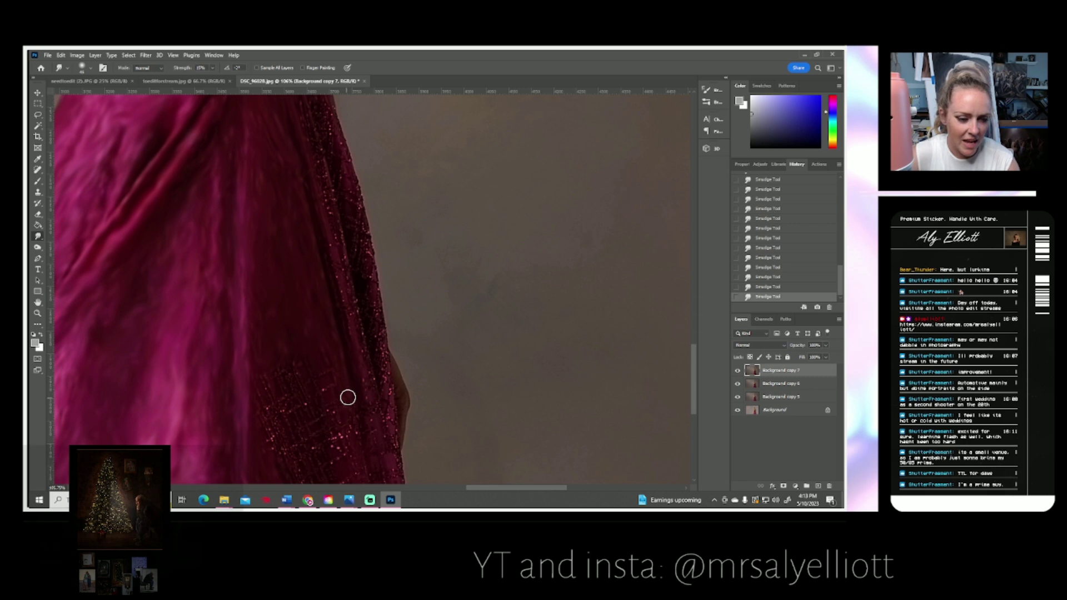
drag(305, 341, 389, 281)
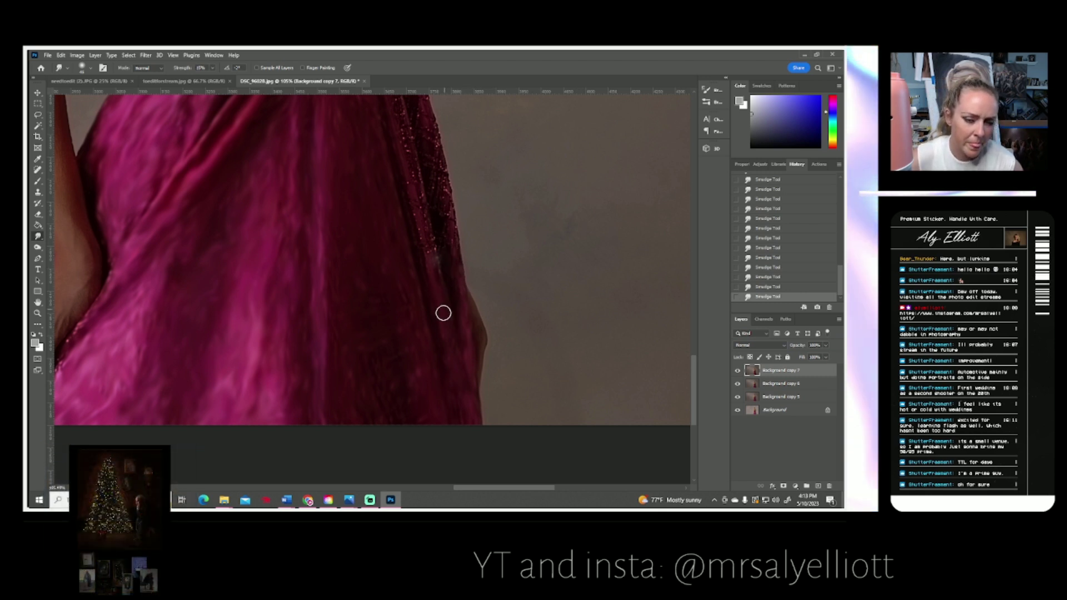
scroll(451, 312, up, 3)
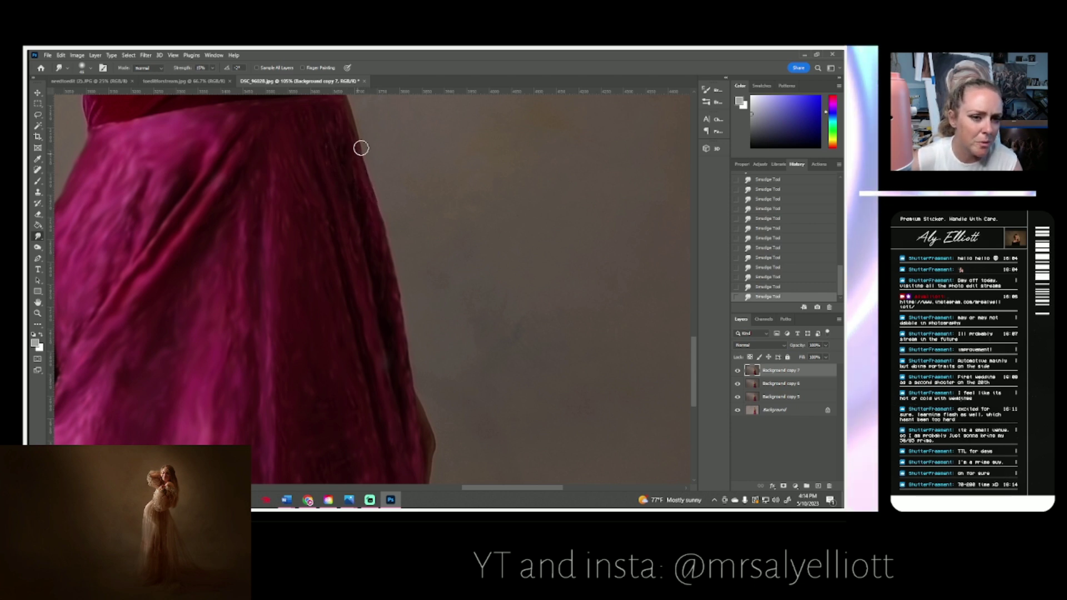
- Brighten the sheen on the velvet waistband with the Dodge tool, using a smaller soft brush
drag(355, 281, 417, 345)
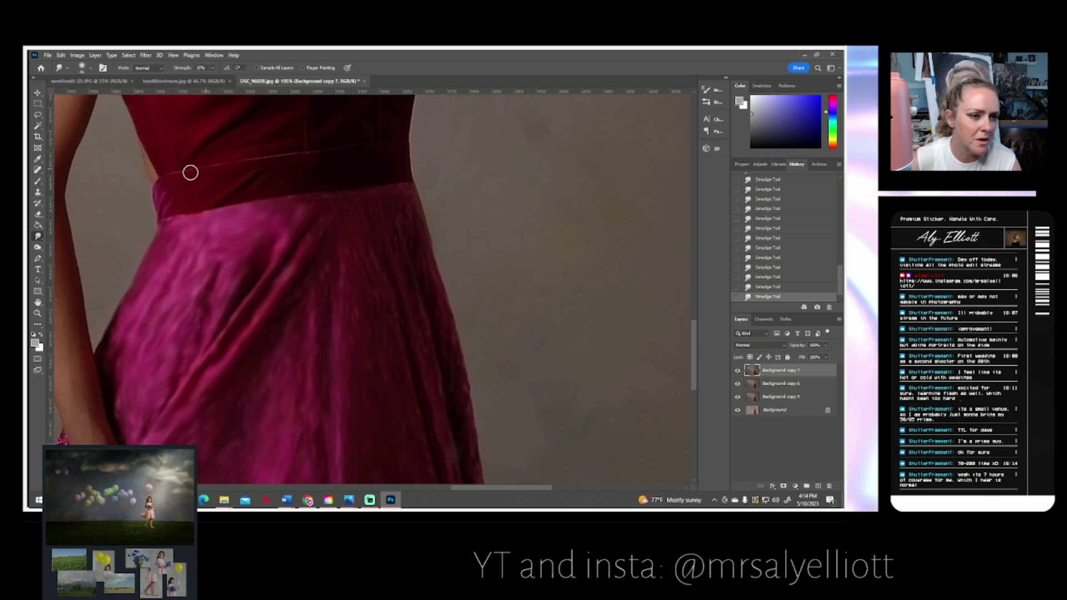
drag(126, 256, 217, 302)
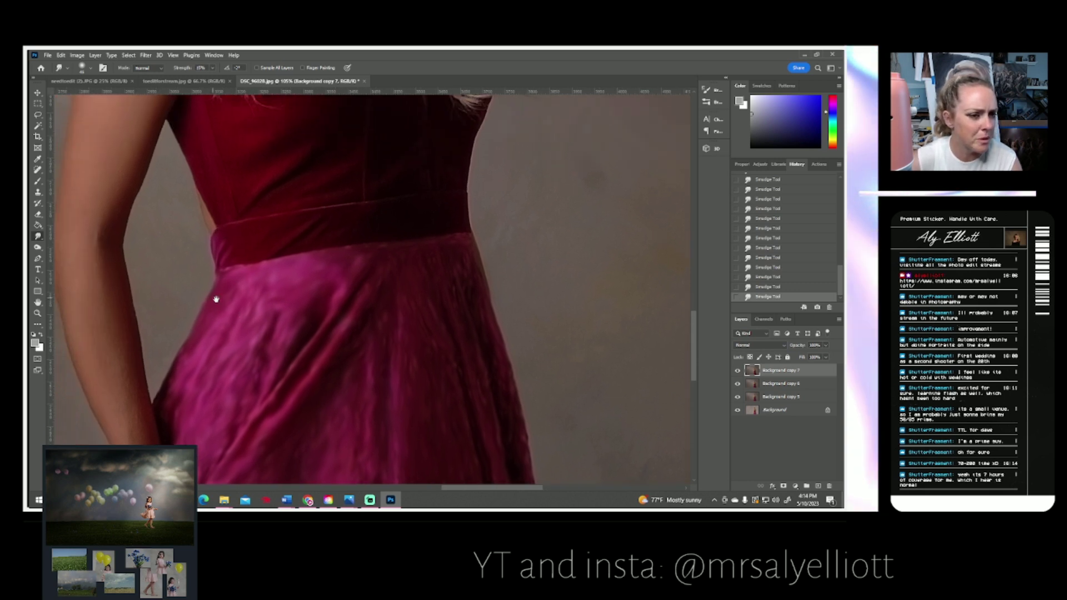
click(38, 248)
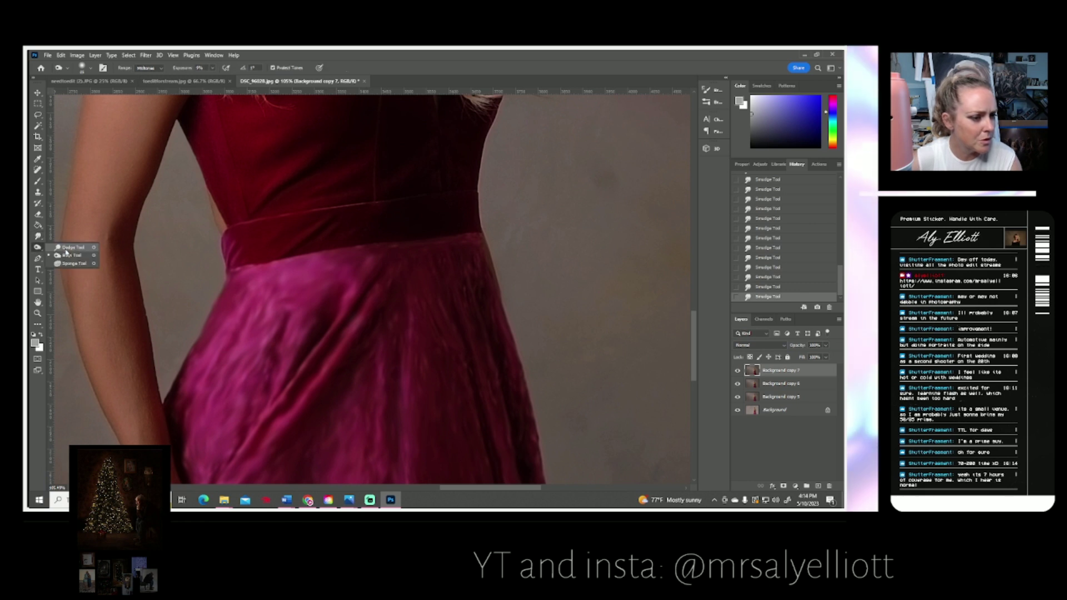
click(90, 69)
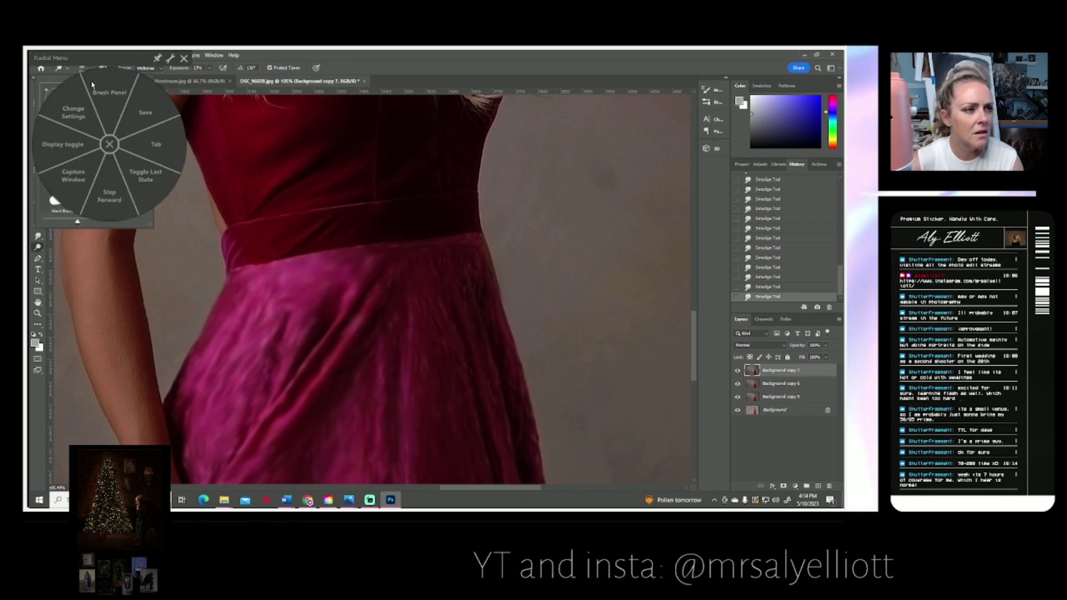
click(182, 58)
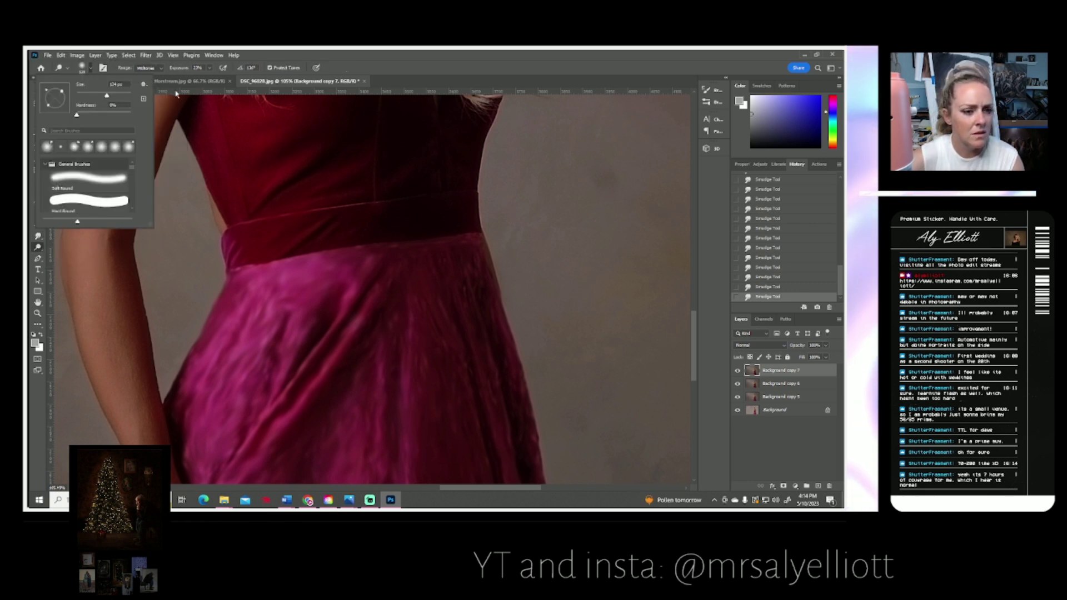
click(89, 96)
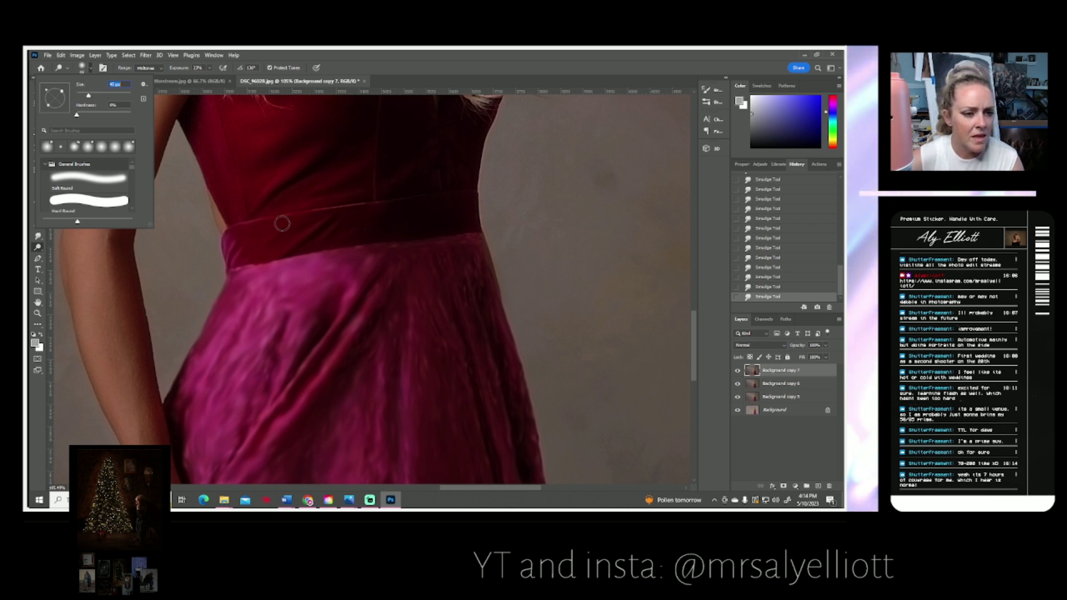
click(282, 248)
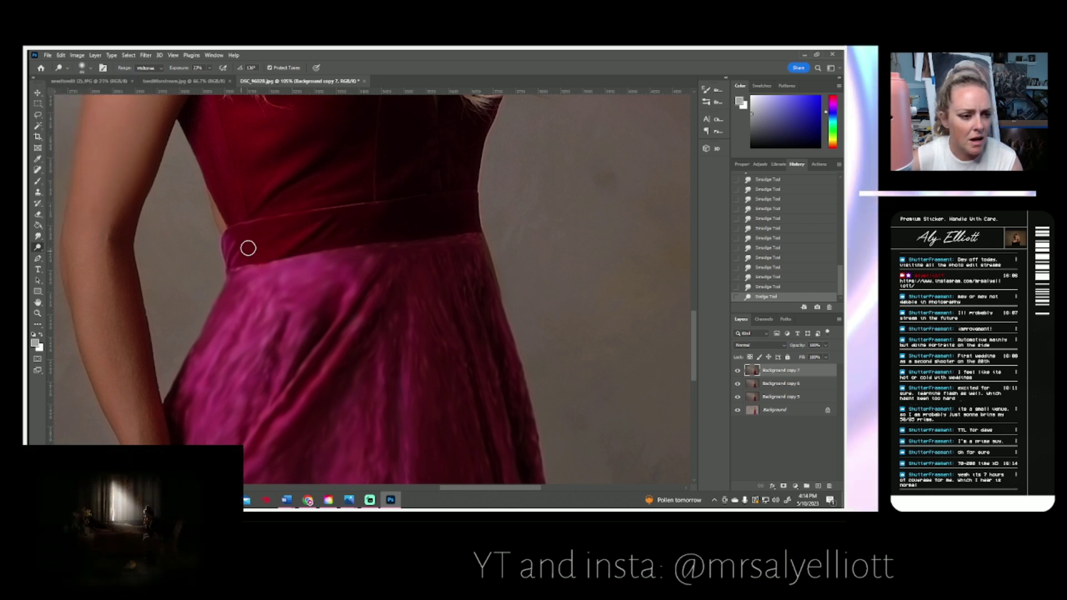
mouse_move(278, 239)
mouse_down()
mouse_move(305, 240)
mouse_move(290, 251)
mouse_move(282, 244)
mouse_move(341, 231)
mouse_up()
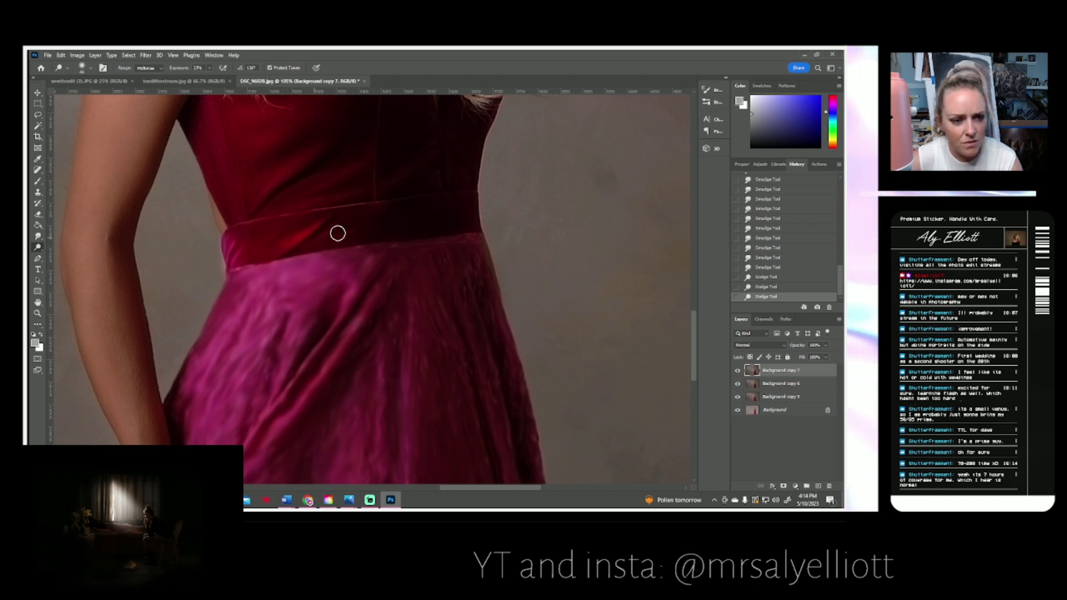
- Dodge the highlights along the top of the waistband and on the red bodice, and view the whole portrait
mouse_move(260, 221)
mouse_down()
mouse_move(334, 205)
mouse_move(284, 210)
mouse_up()
mouse_move(334, 174)
mouse_down()
mouse_move(288, 270)
mouse_move(218, 263)
mouse_move(229, 256)
mouse_move(209, 259)
mouse_move(218, 244)
mouse_move(199, 230)
mouse_move(230, 188)
mouse_move(237, 153)
mouse_up()
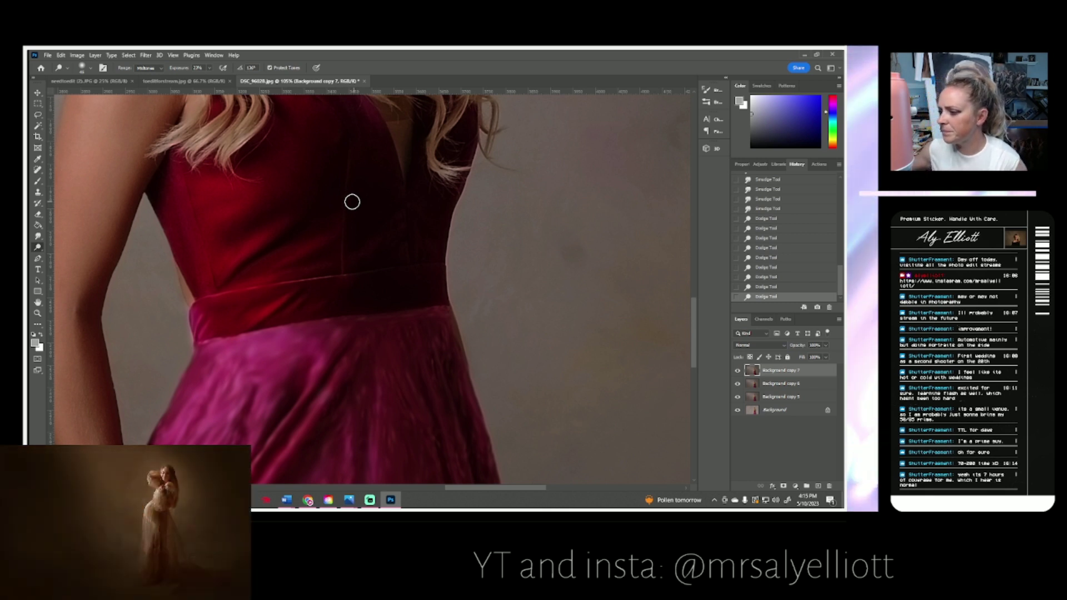
click(38, 313)
click(284, 70)
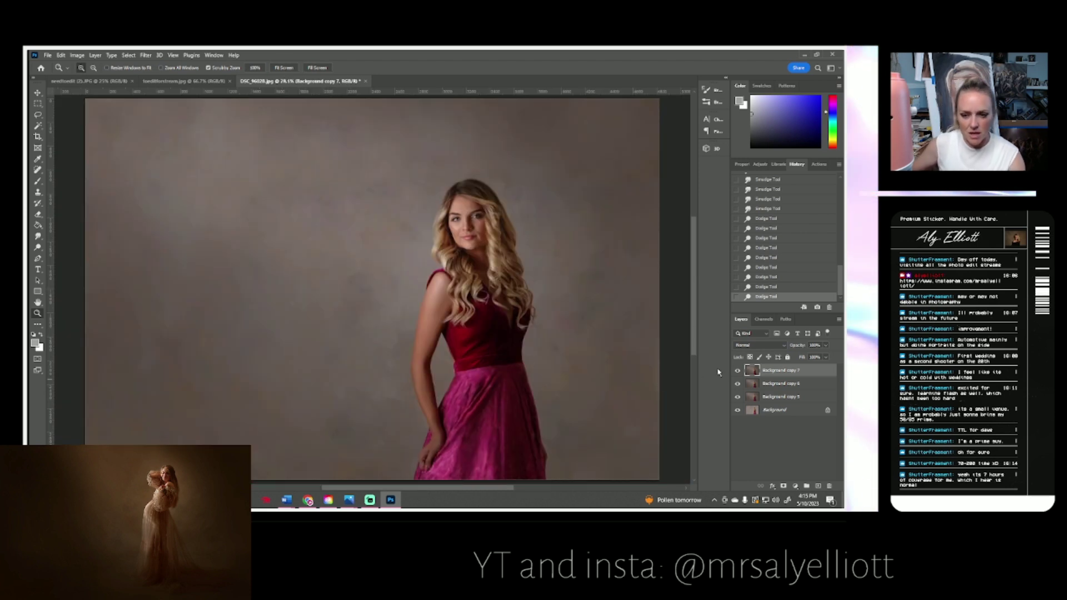
- Compare the top retouched layer with the one beneath by toggling its visibility, and duplicate that top layer
click(738, 371)
click(738, 371)
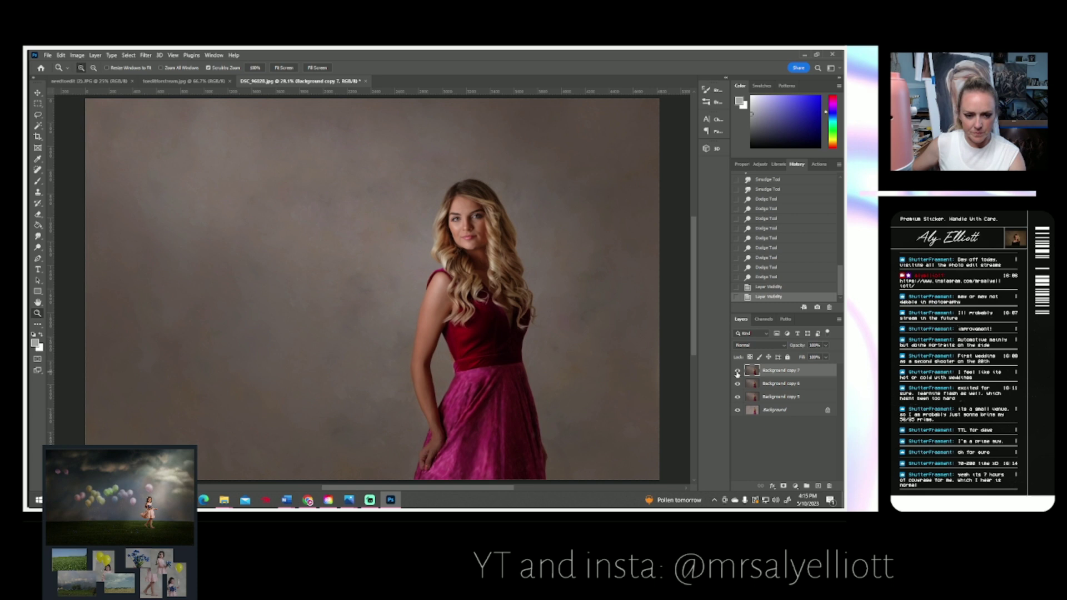
right_click(764, 369)
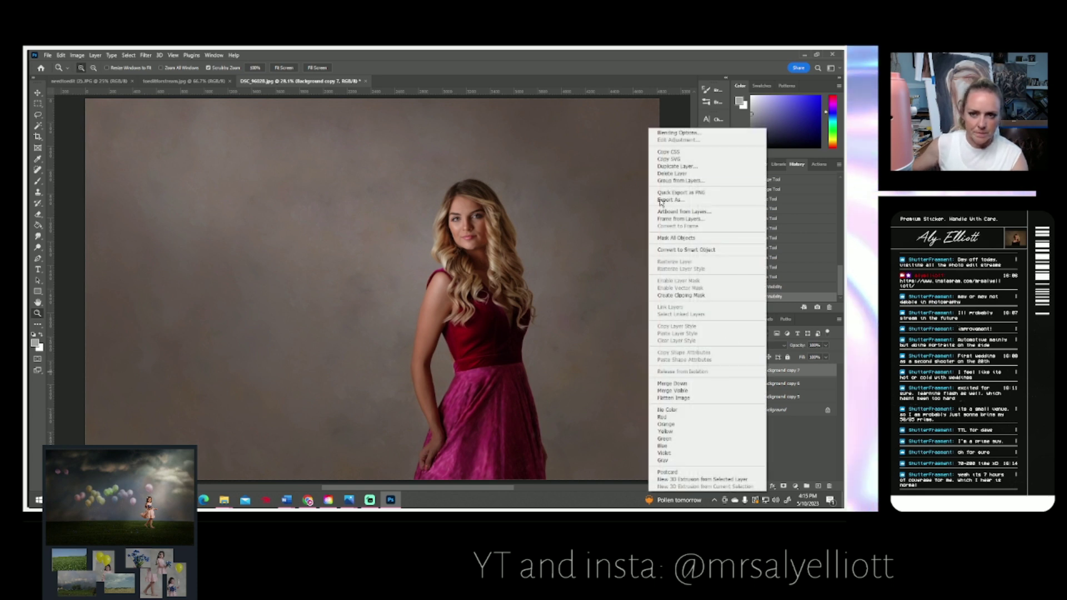
click(674, 166)
click(505, 176)
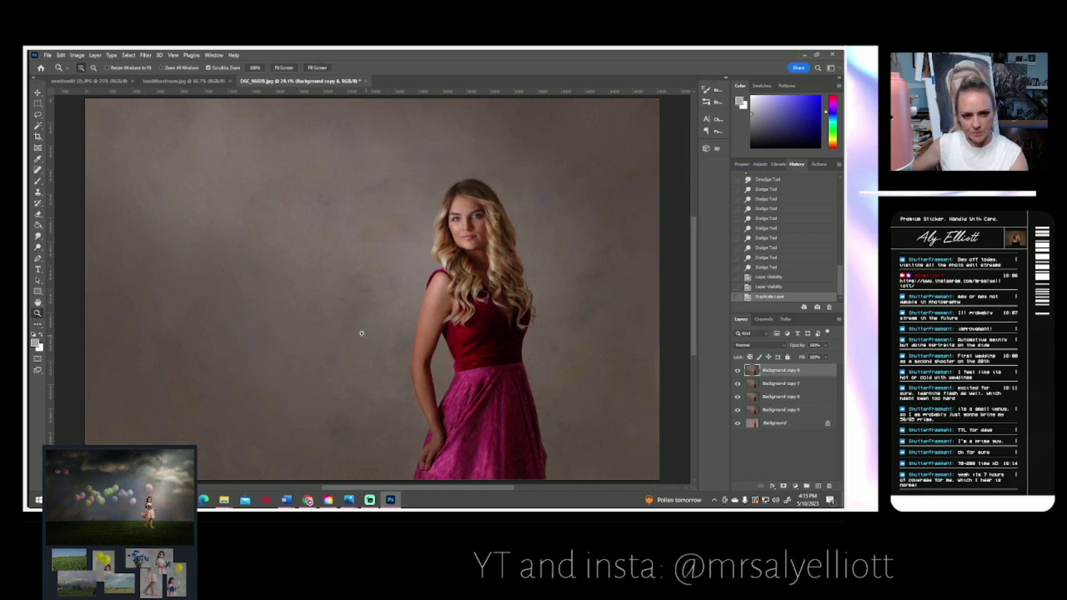
- Select the woman with Select Subject and copy her onto a new layer of her own
scroll(361, 334, down, 1)
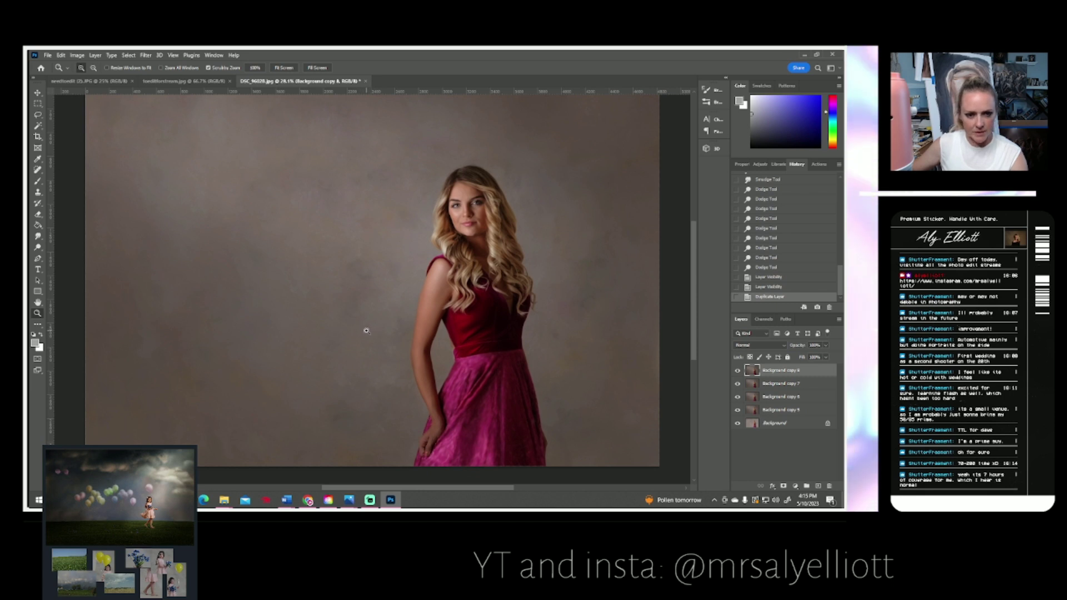
click(39, 128)
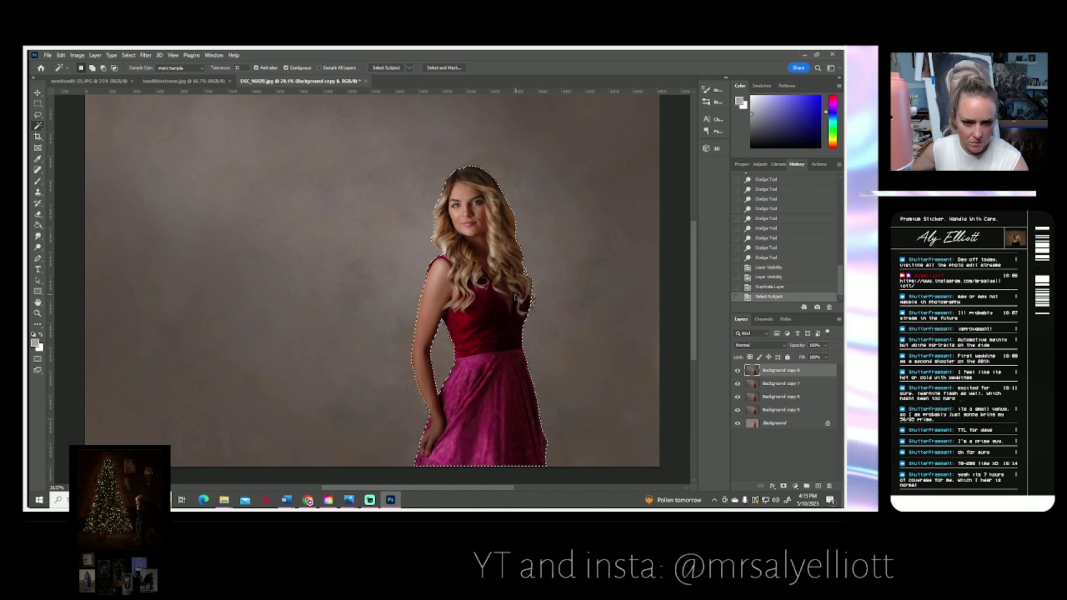
key(ctrl+c)
key(ctrl+v)
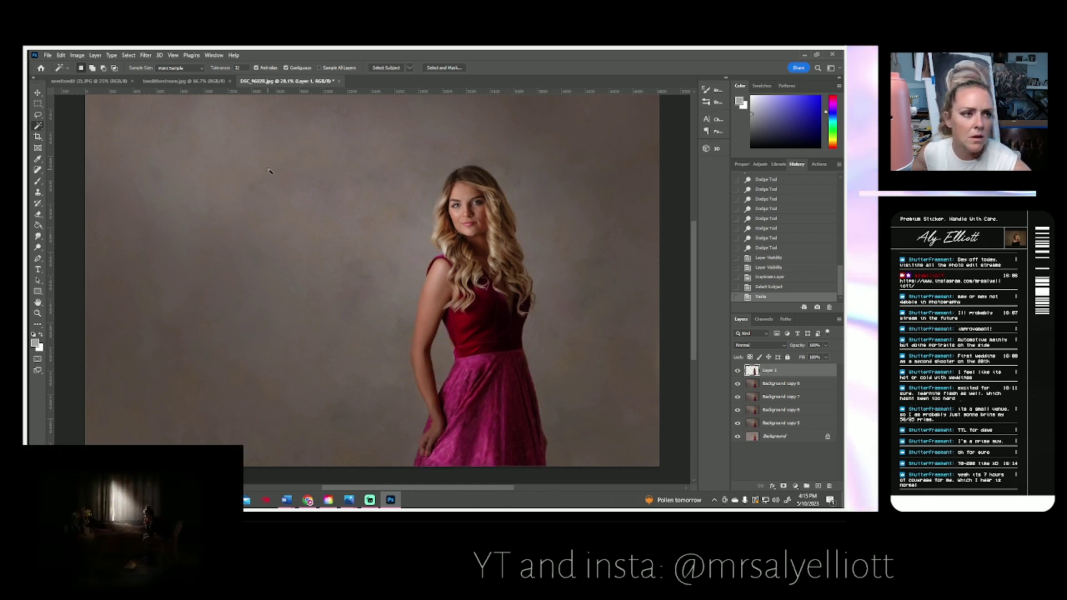
- Start a Hue/Saturation adjustment on the cut-out layer of the woman with Colorize enabled
click(77, 56)
mouse_move(123, 77)
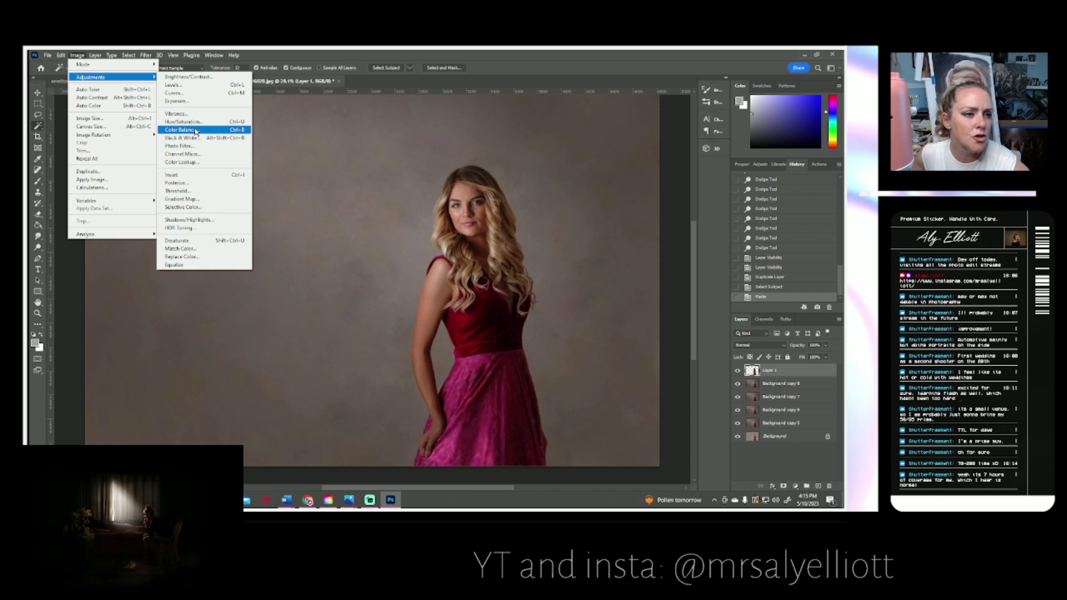
click(183, 122)
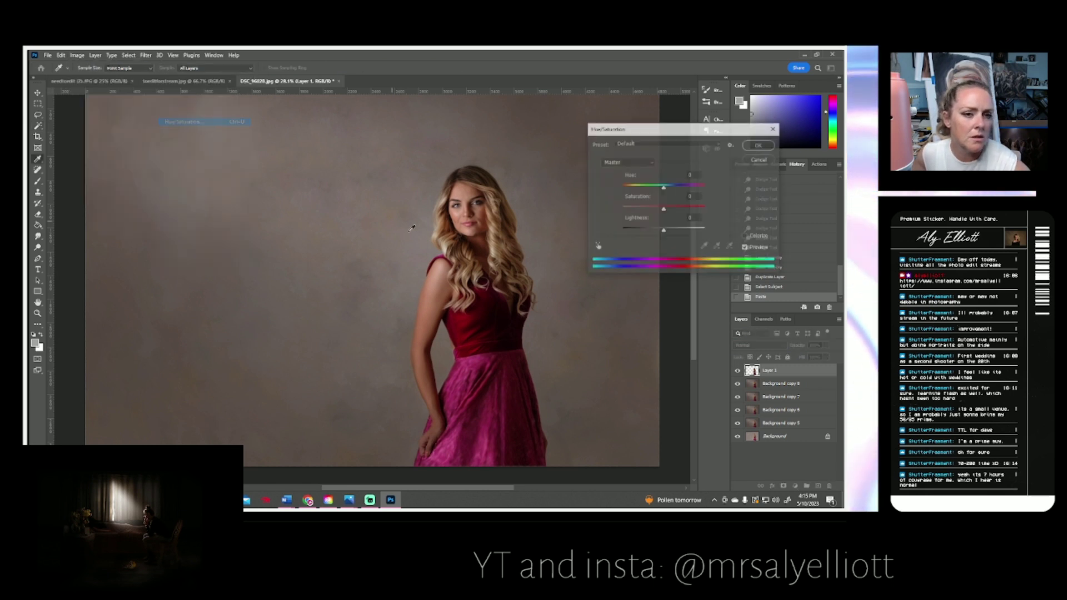
click(747, 237)
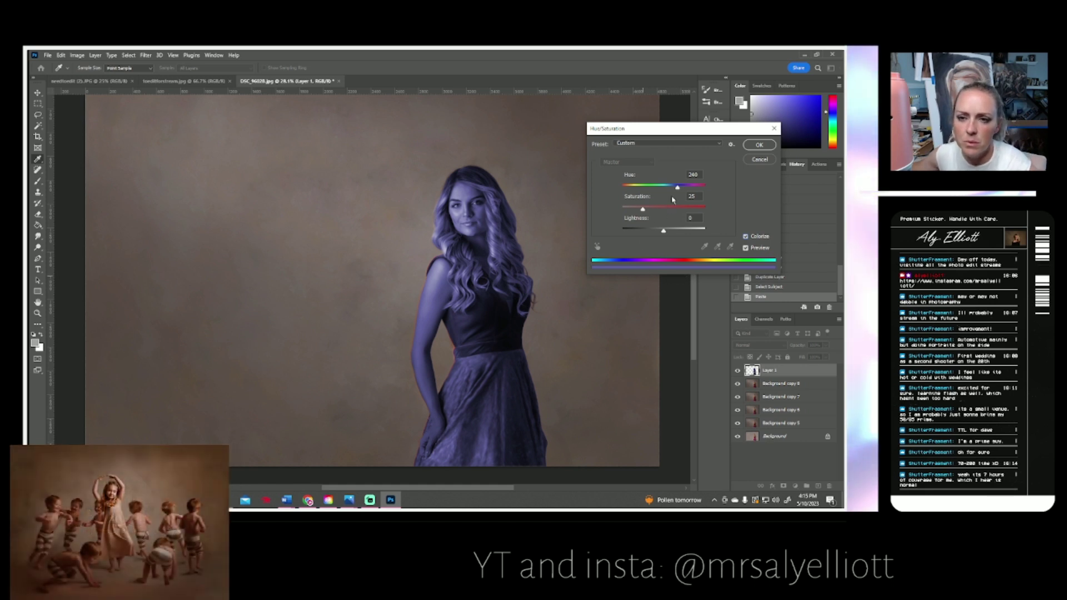
- Try pink and red-brown colorize hues on the cut-out woman at saturation 25
mouse_move(676, 189)
mouse_down()
mouse_move(660, 192)
mouse_move(695, 195)
mouse_up()
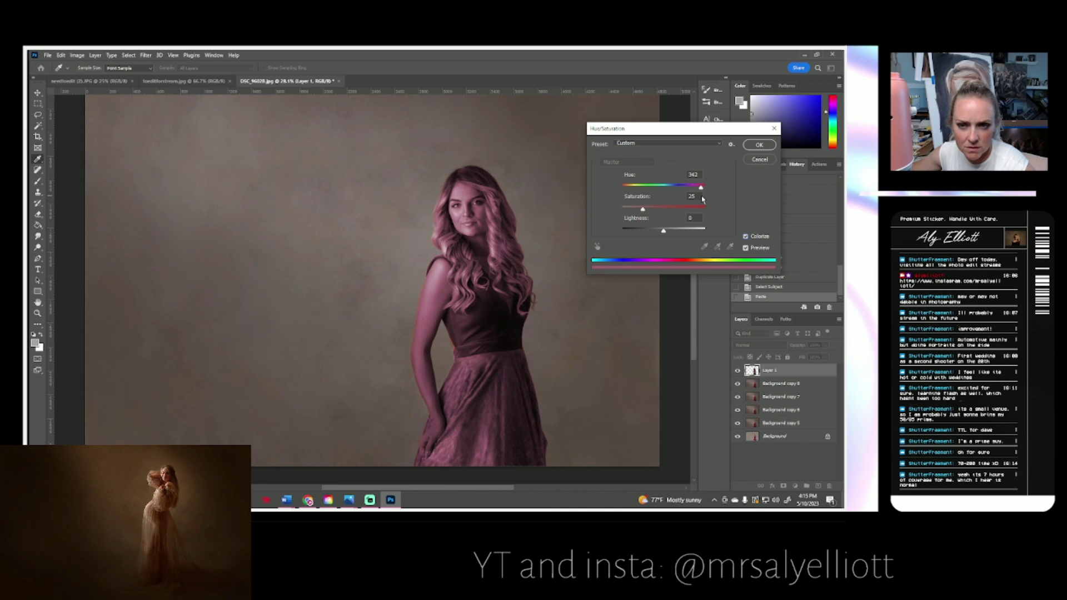
drag(688, 201, 626, 212)
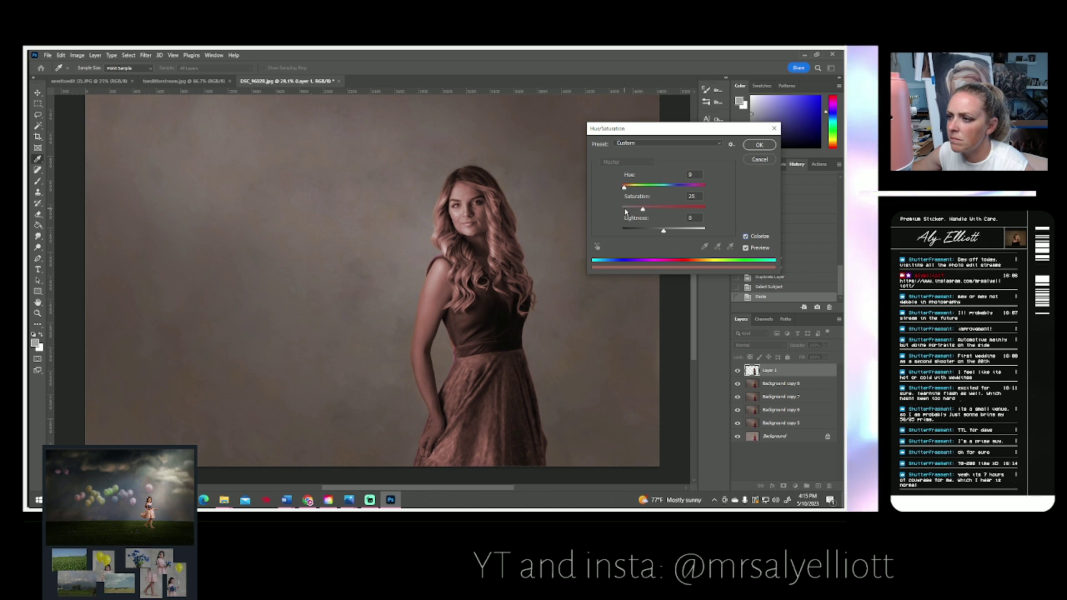
drag(626, 212, 684, 216)
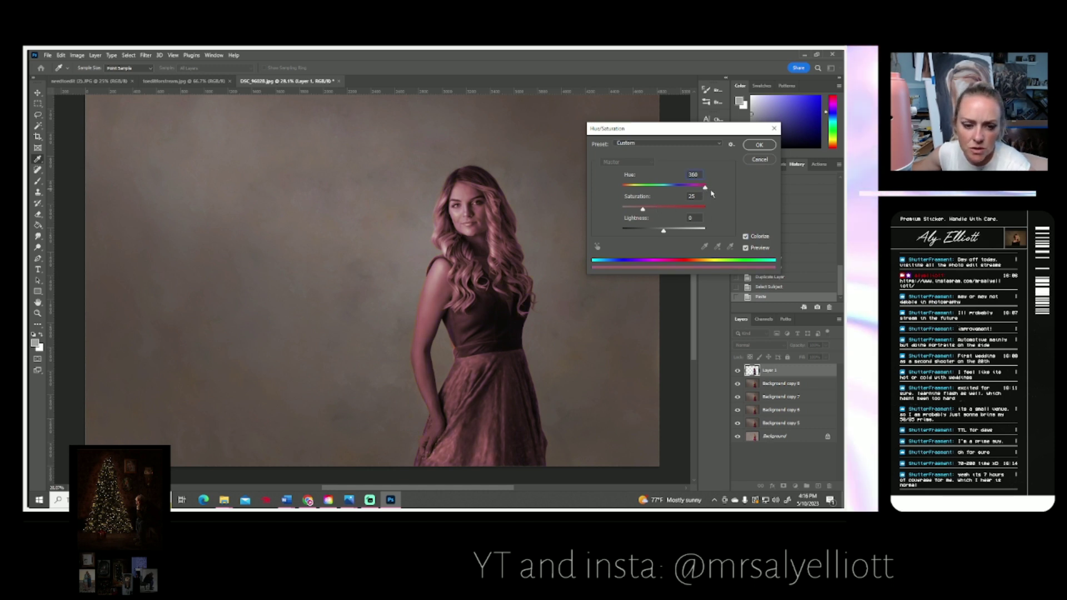
- Shift the colorize hue to blue-violet at saturation 25 and apply the adjustment to the cut-out woman
key(shift+Down)
key(shift+Down)
key(shift+Down)
key(shift+Down)
key(shift+Down)
key(shift+Down)
key(shift+Down)
key(shift+Down)
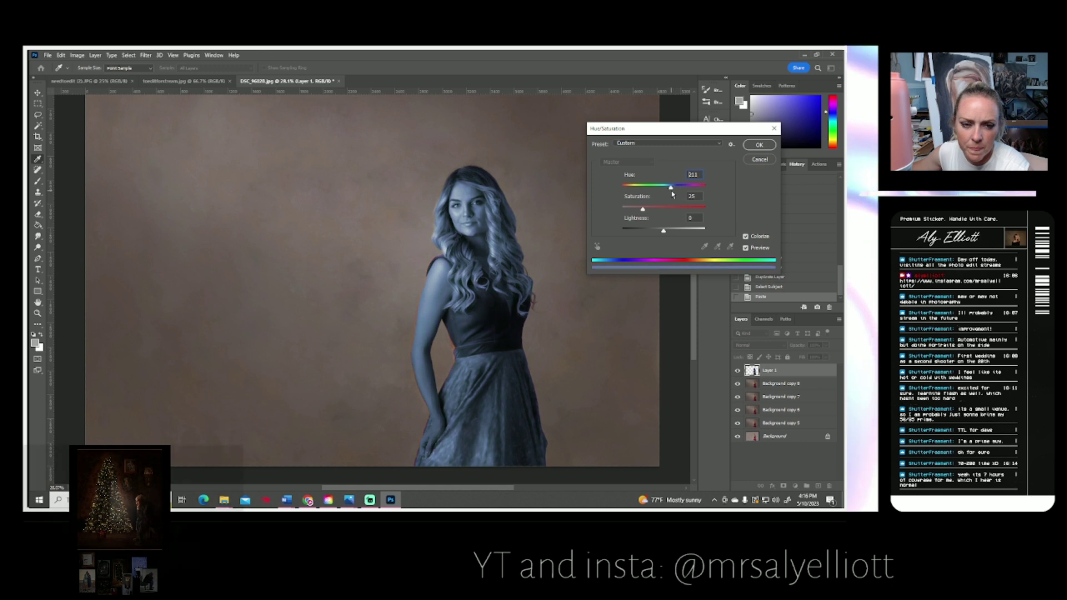
click(760, 145)
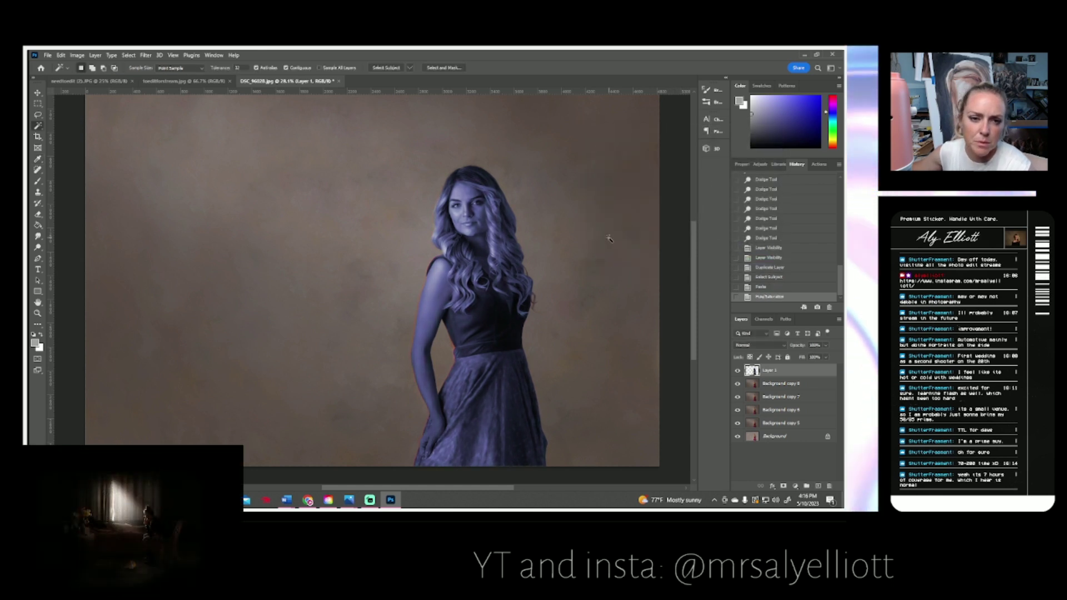
- Erase the blue tint from the face, upper hair and near shoulder with a soft round eraser at 100% opacity
click(38, 214)
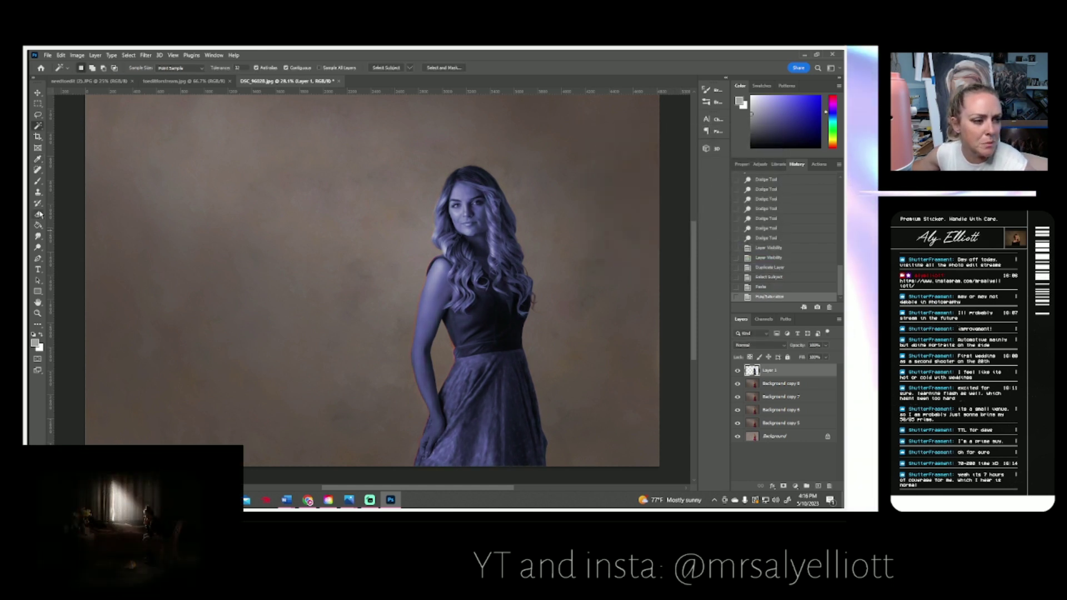
click(90, 69)
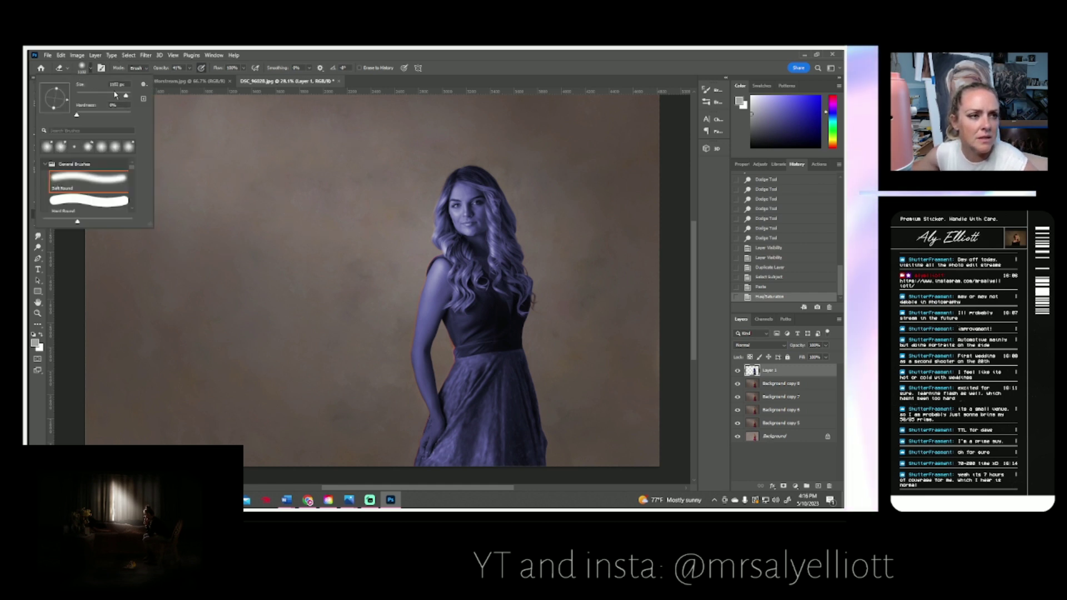
click(190, 68)
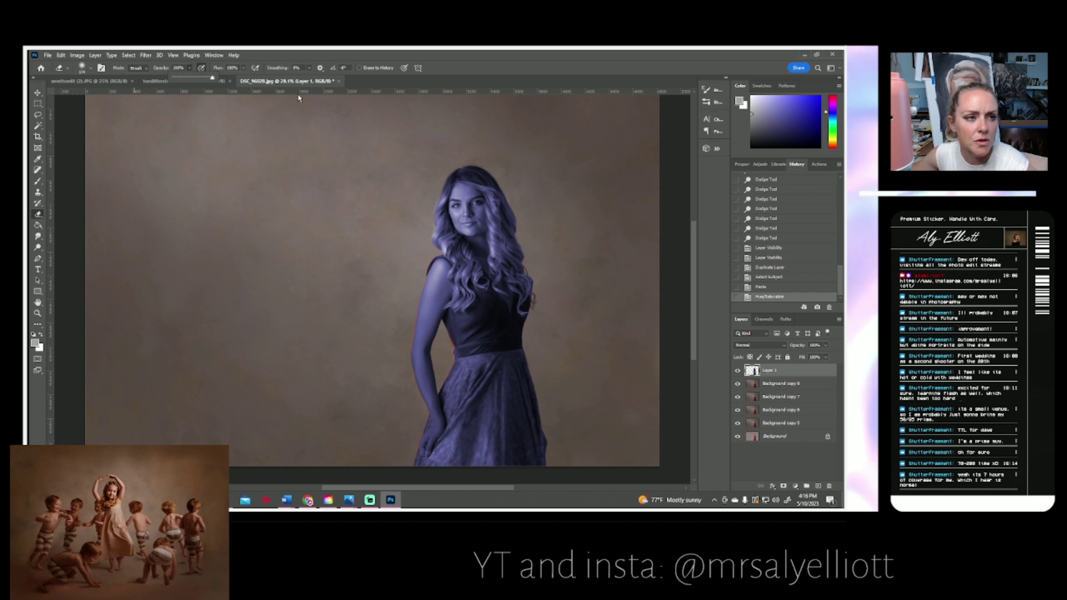
mouse_move(447, 228)
mouse_down()
mouse_move(493, 216)
mouse_move(426, 213)
mouse_move(543, 198)
mouse_move(436, 188)
mouse_move(426, 185)
mouse_move(449, 167)
mouse_move(428, 171)
mouse_move(428, 216)
mouse_move(446, 244)
mouse_move(500, 243)
mouse_move(482, 237)
mouse_move(535, 220)
mouse_move(457, 226)
mouse_move(461, 251)
mouse_up()
click(432, 285)
mouse_move(446, 289)
mouse_down()
mouse_move(453, 253)
mouse_move(466, 258)
mouse_move(463, 274)
mouse_move(471, 252)
mouse_move(493, 266)
mouse_move(539, 251)
mouse_up()
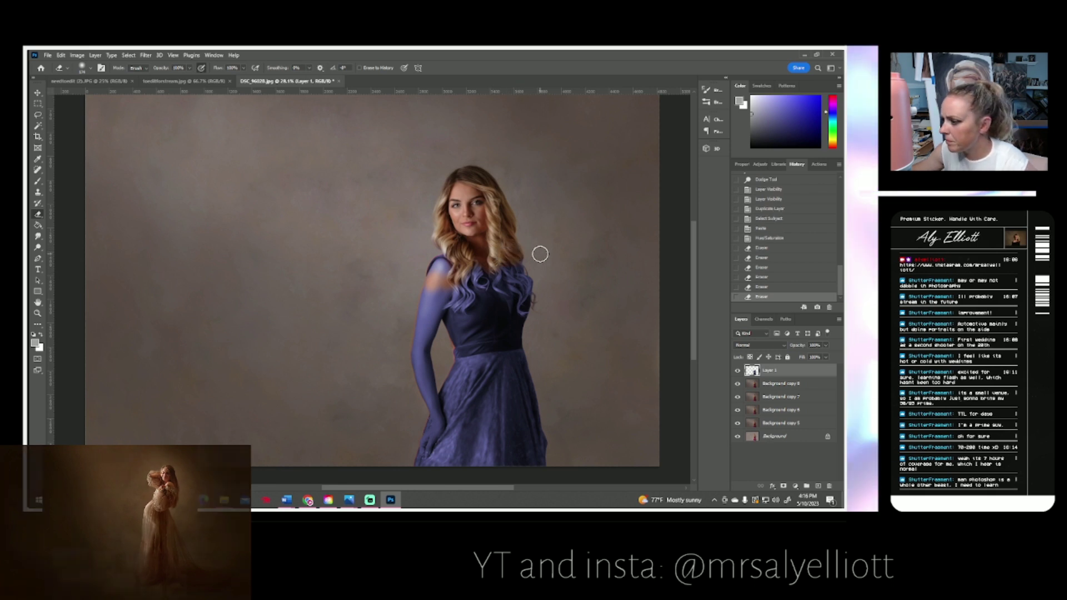
- Erase the blue tint along the outer side of the near arm, from below the shoulder to the forearm
scroll(519, 256, down, 2)
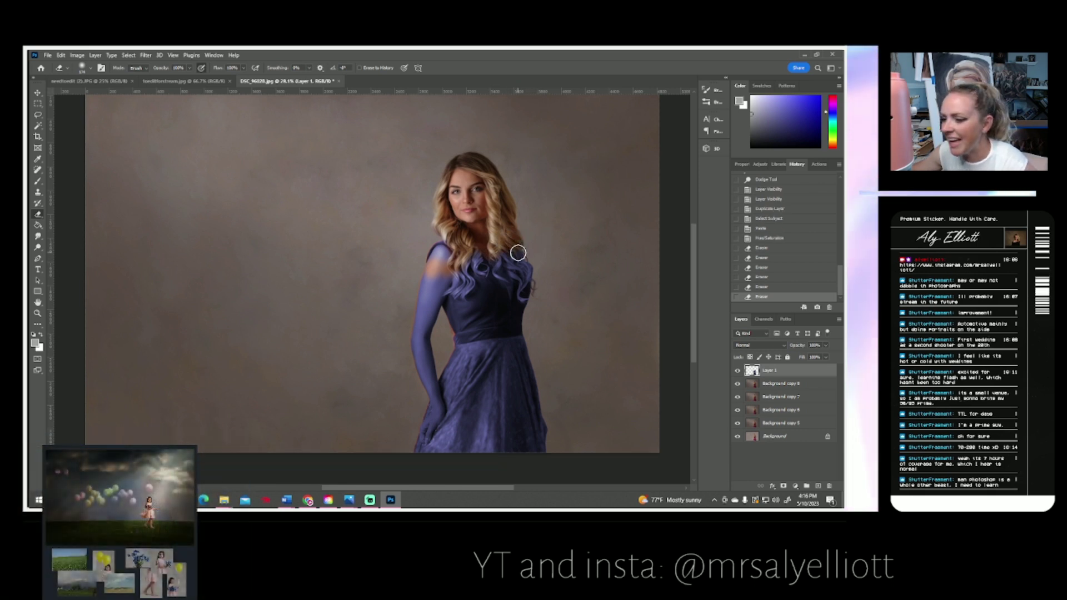
drag(517, 307, 449, 304)
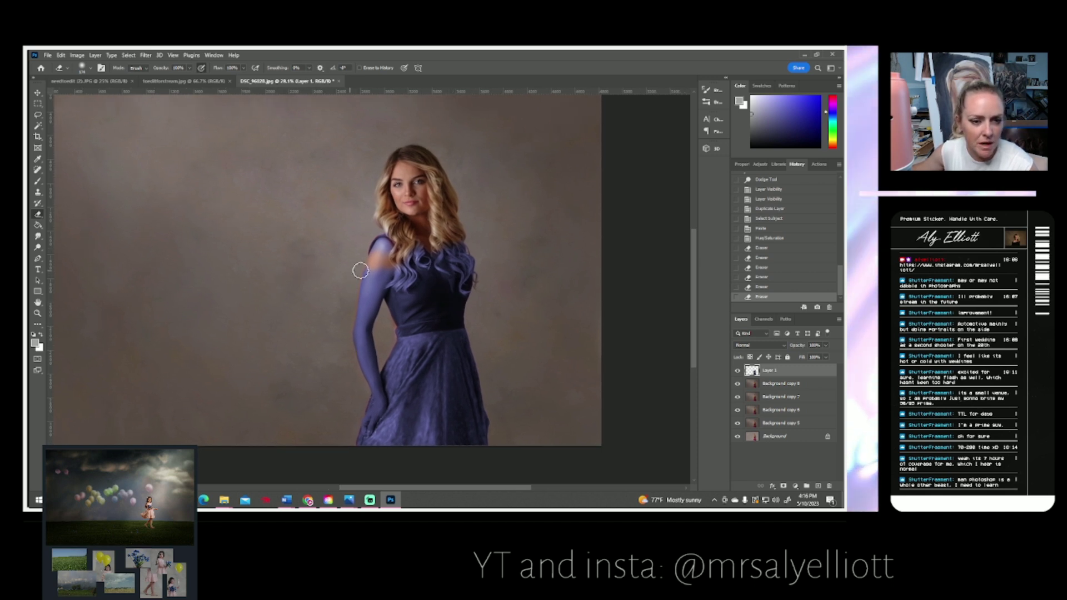
drag(360, 366, 360, 358)
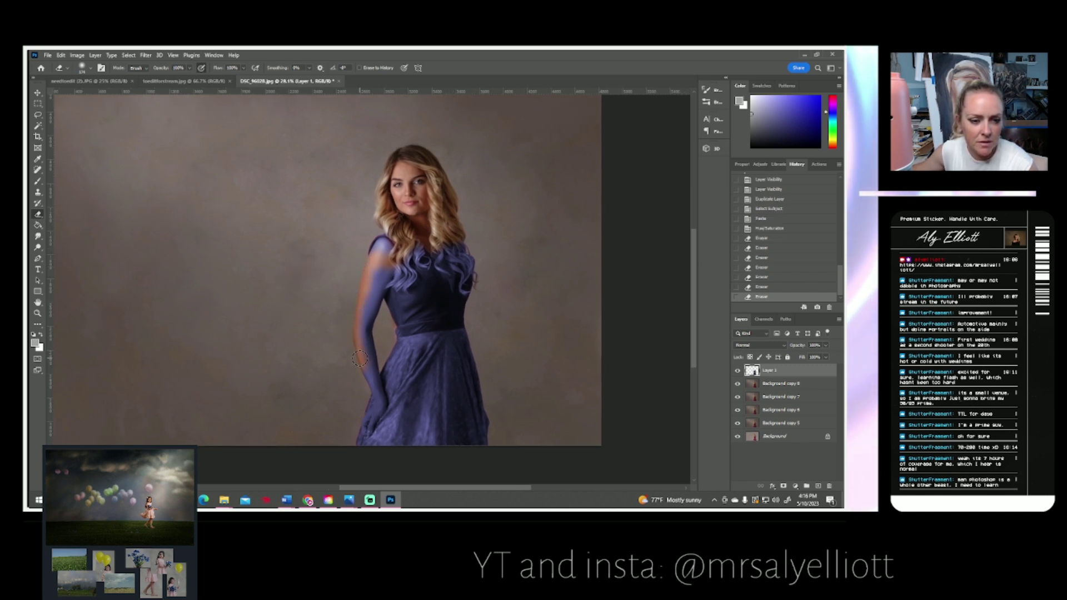
click(355, 298)
scroll(334, 290, down, 2)
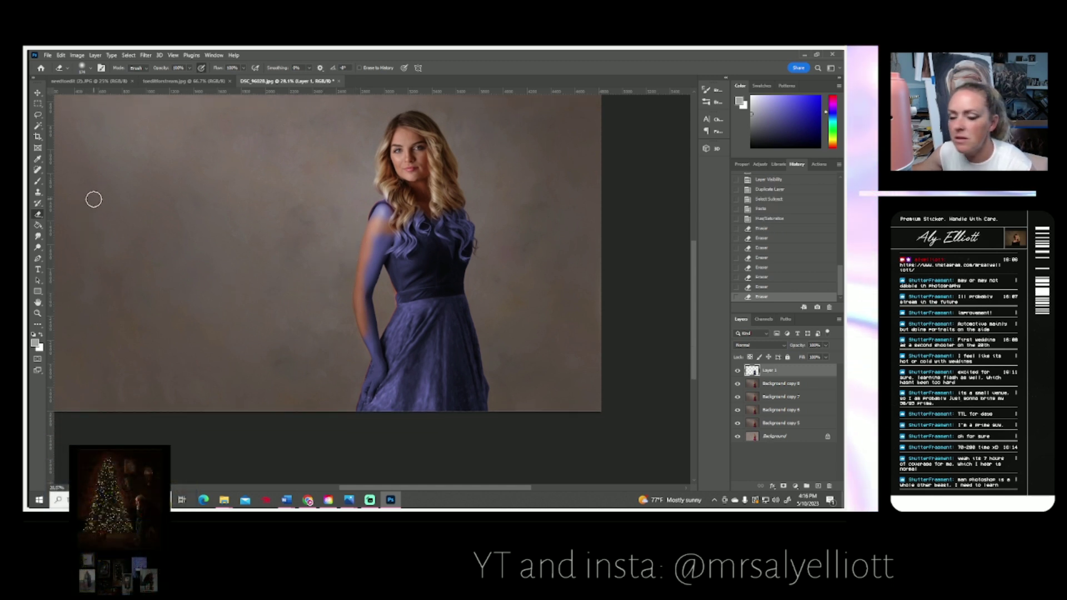
- Erase the blue tint from the fingers and back of the hand on the skirt with a much smaller soft eraser
click(38, 313)
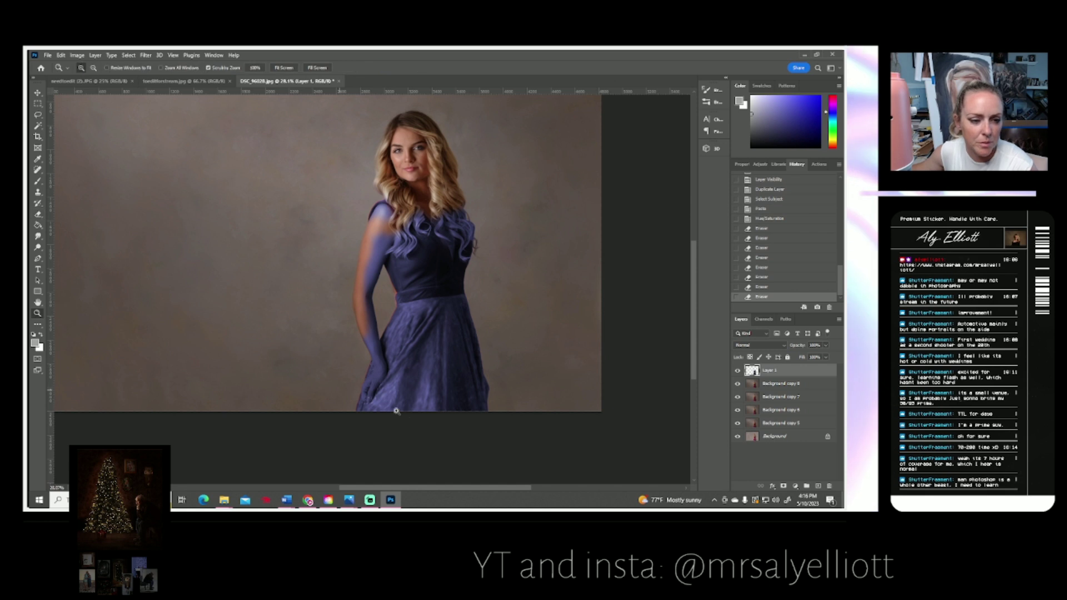
click(383, 379)
click(384, 380)
click(383, 380)
click(38, 216)
click(90, 69)
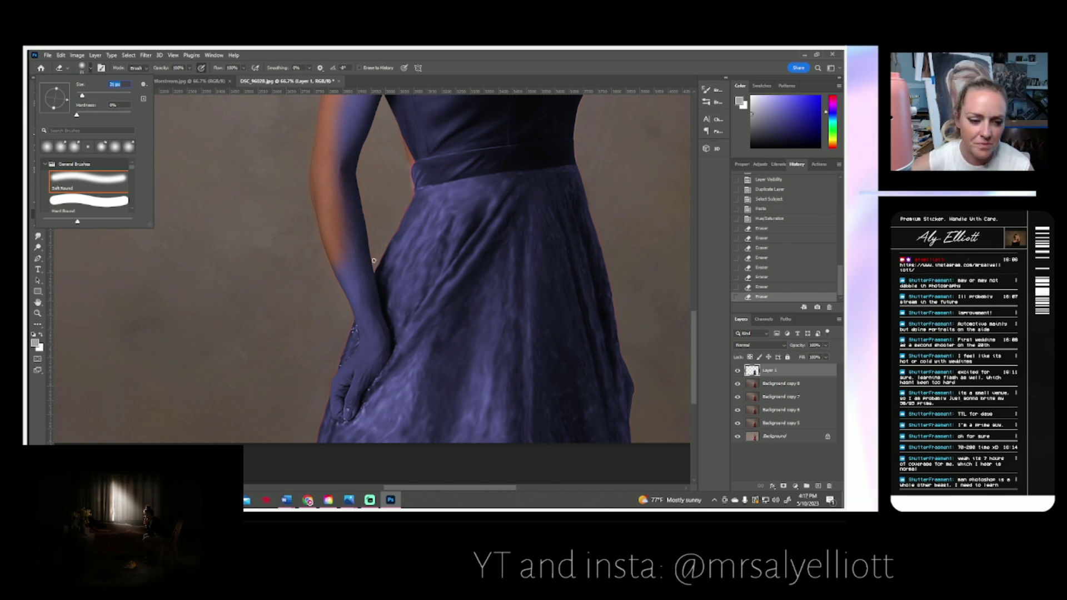
key(Return)
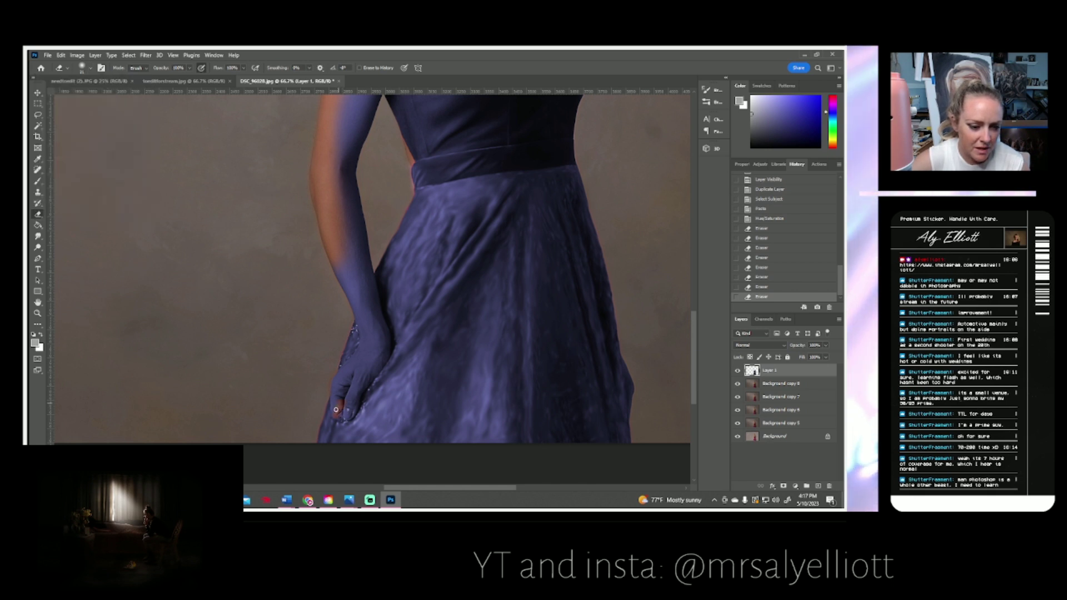
drag(336, 409, 332, 413)
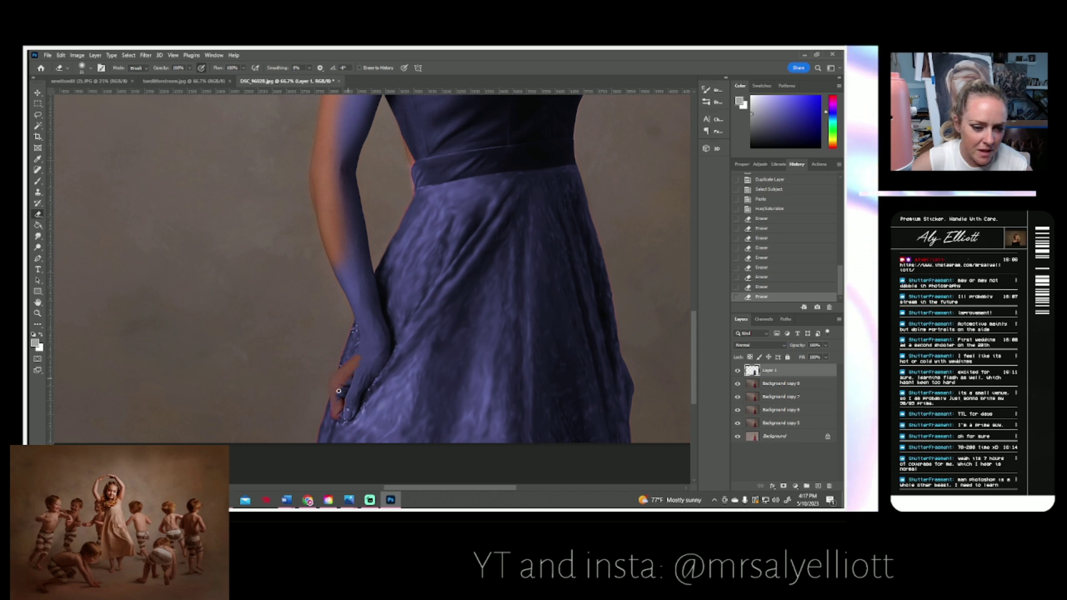
drag(339, 392, 343, 396)
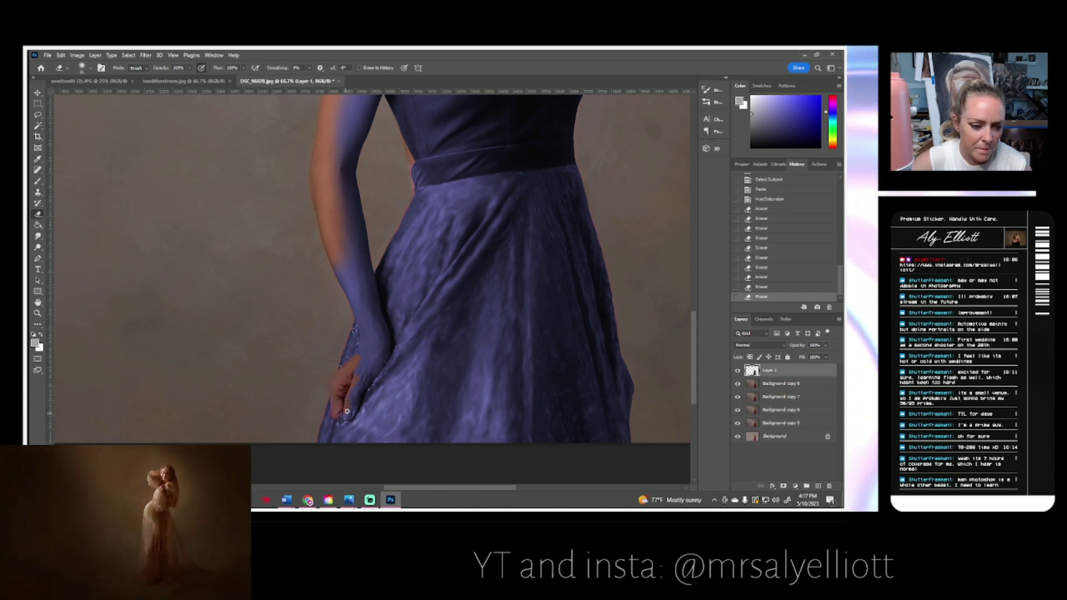
drag(353, 408, 345, 411)
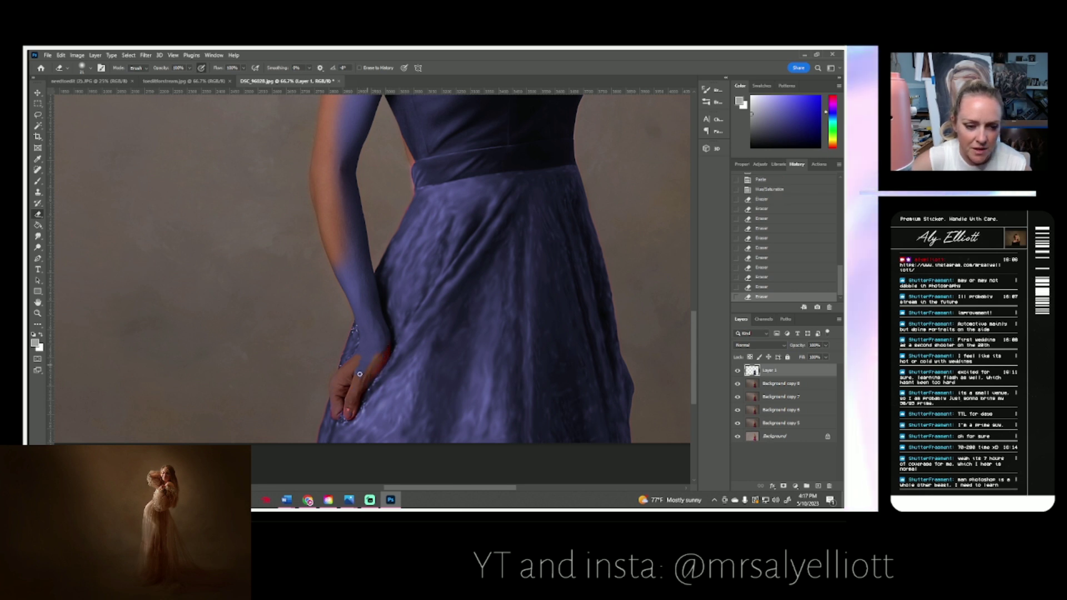
click(371, 353)
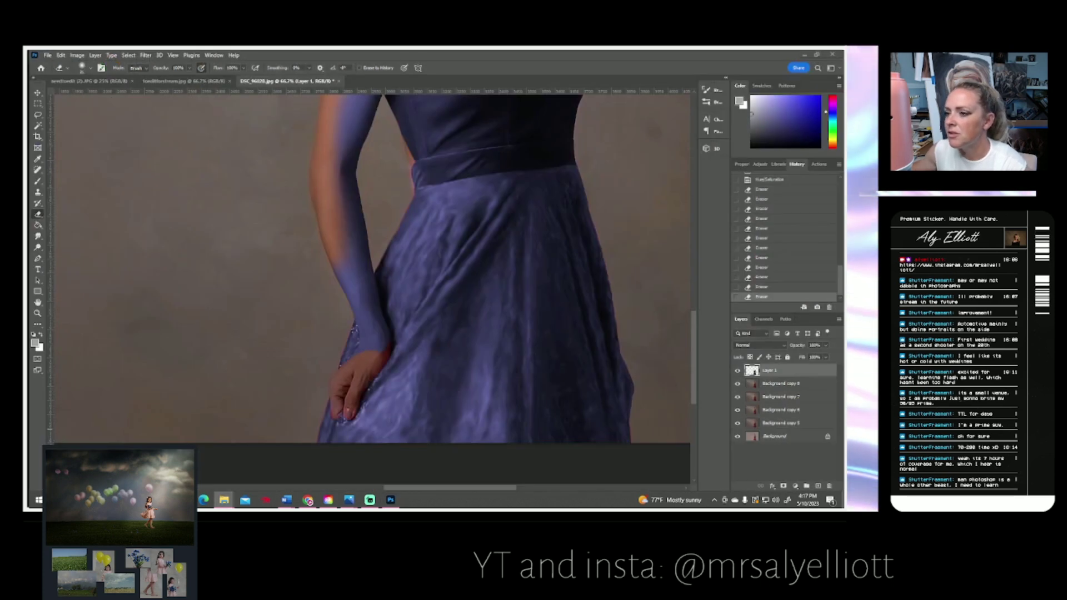
- Switch to the Photos viewer and browse the finished artworks from Alone For the Holidays to Home of the Unknown Soldier
key(alt+Tab)
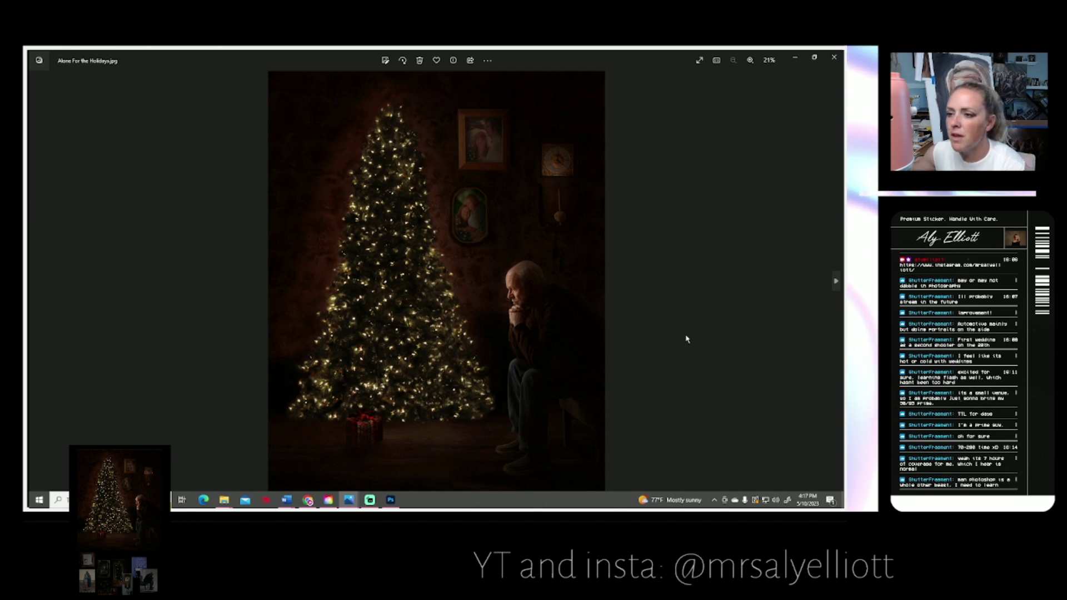
click(835, 282)
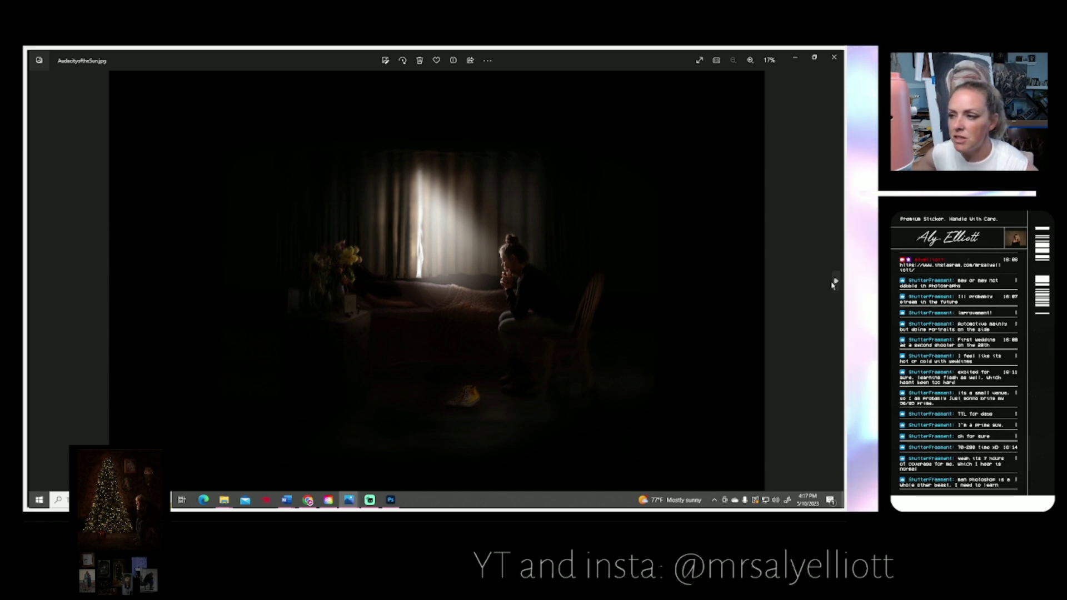
click(835, 283)
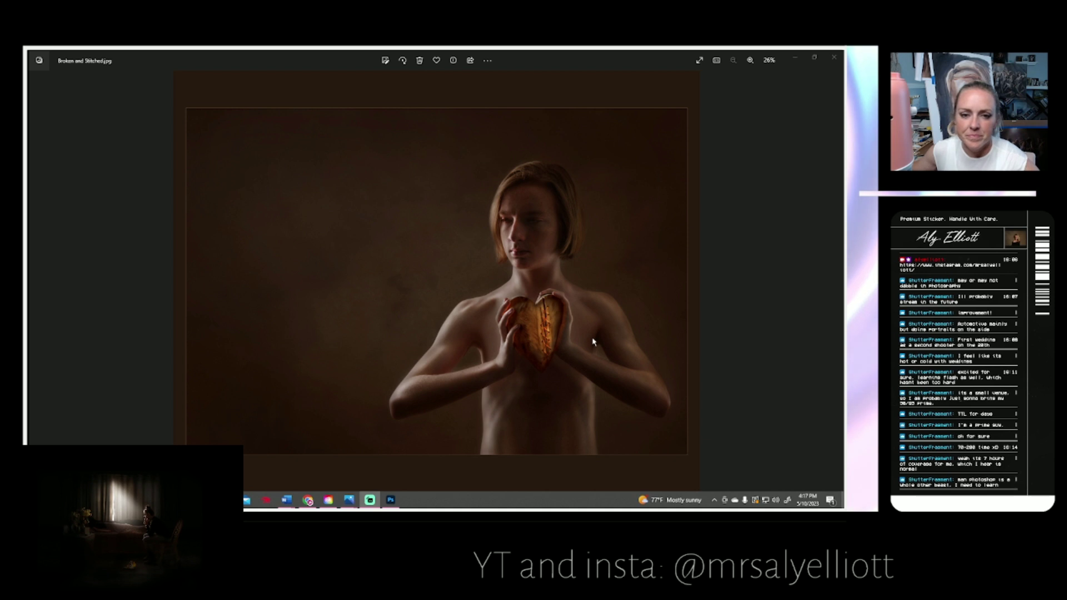
click(835, 282)
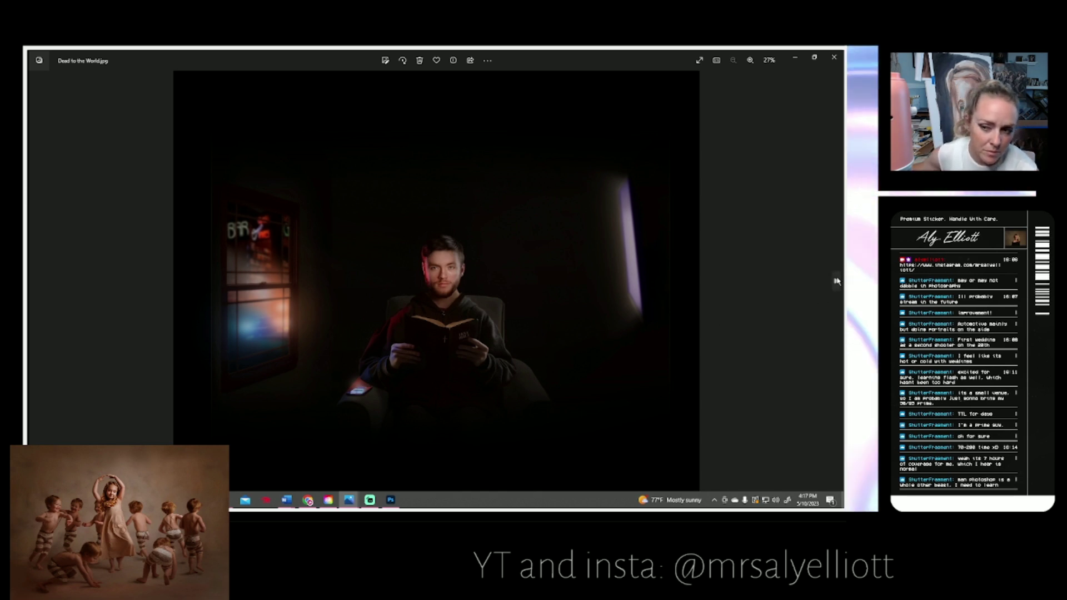
click(836, 282)
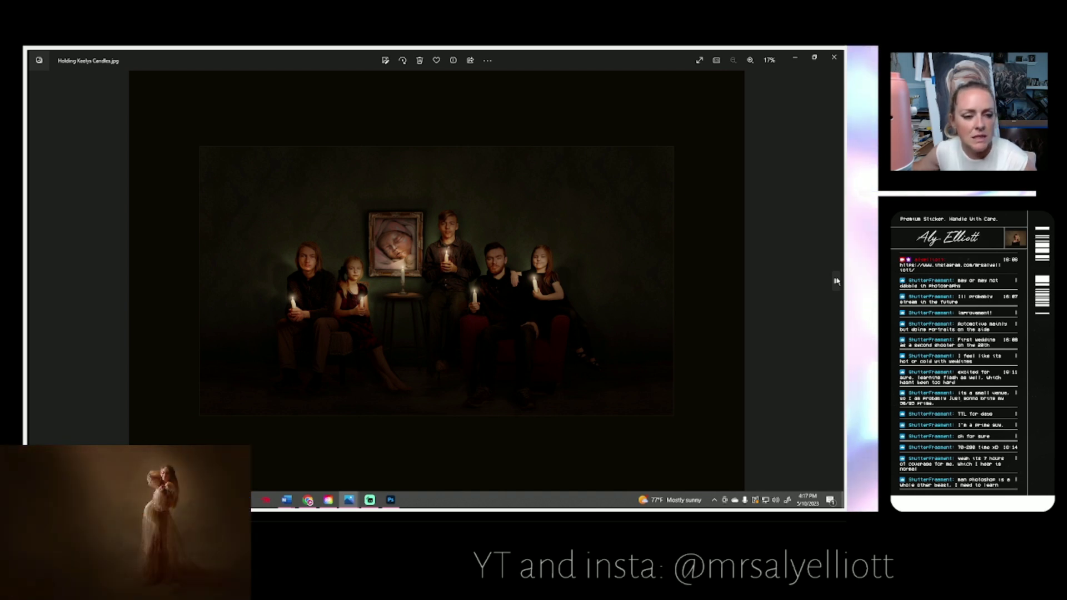
click(837, 282)
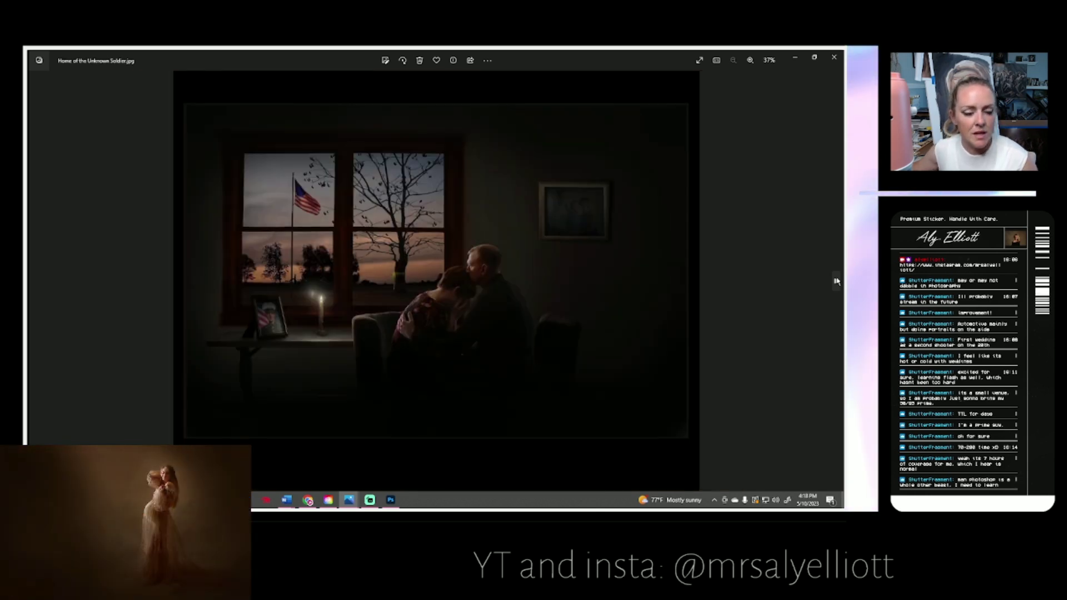
- Browse the finished artworks in the Photos viewer from Home of the Unknown Soldier through to Troupe of One take two
click(837, 281)
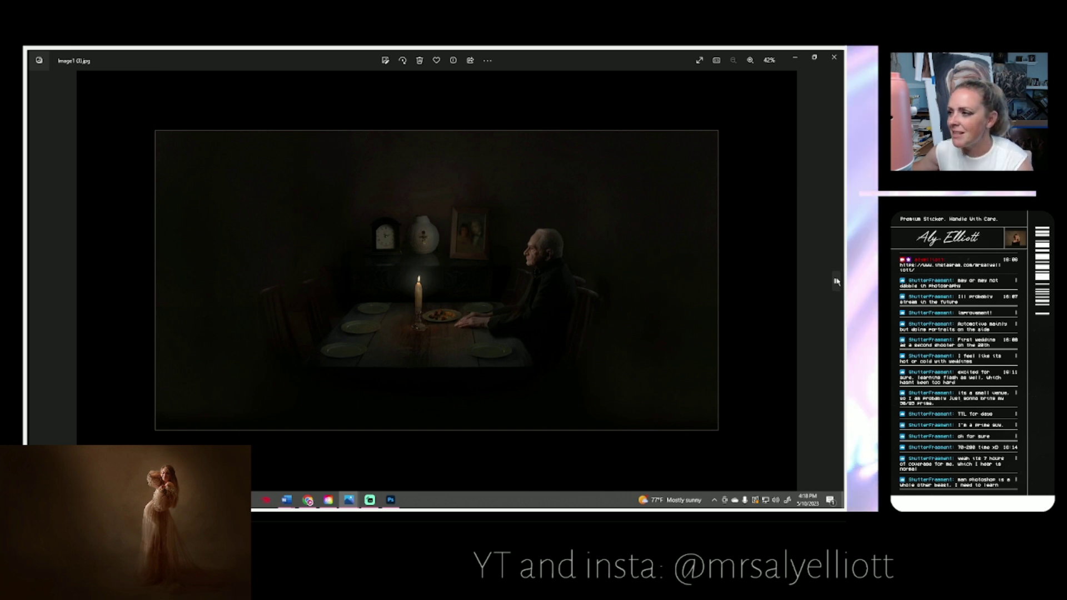
click(837, 282)
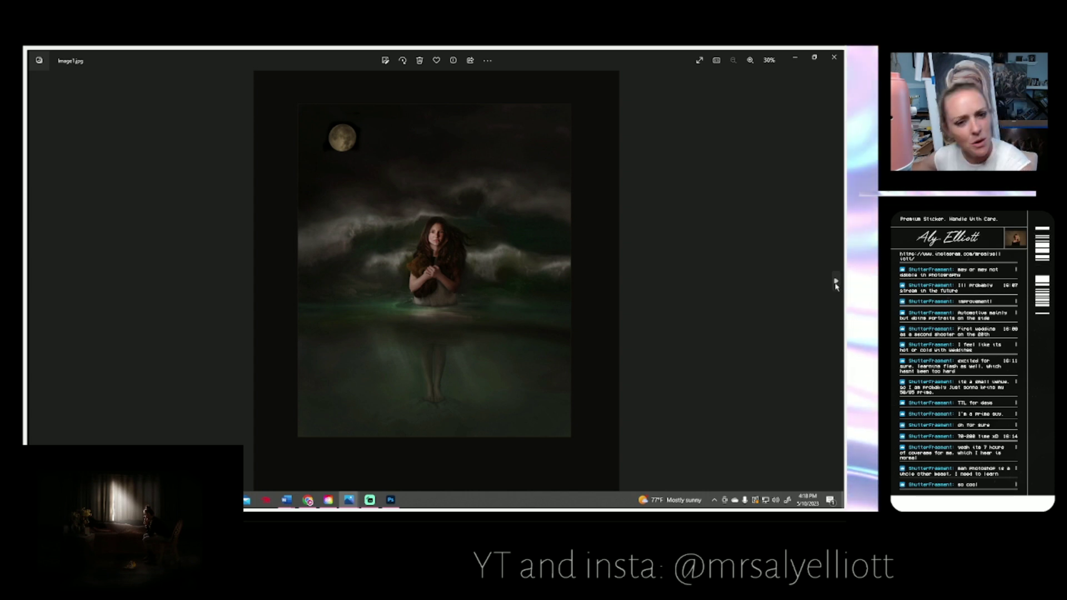
click(836, 283)
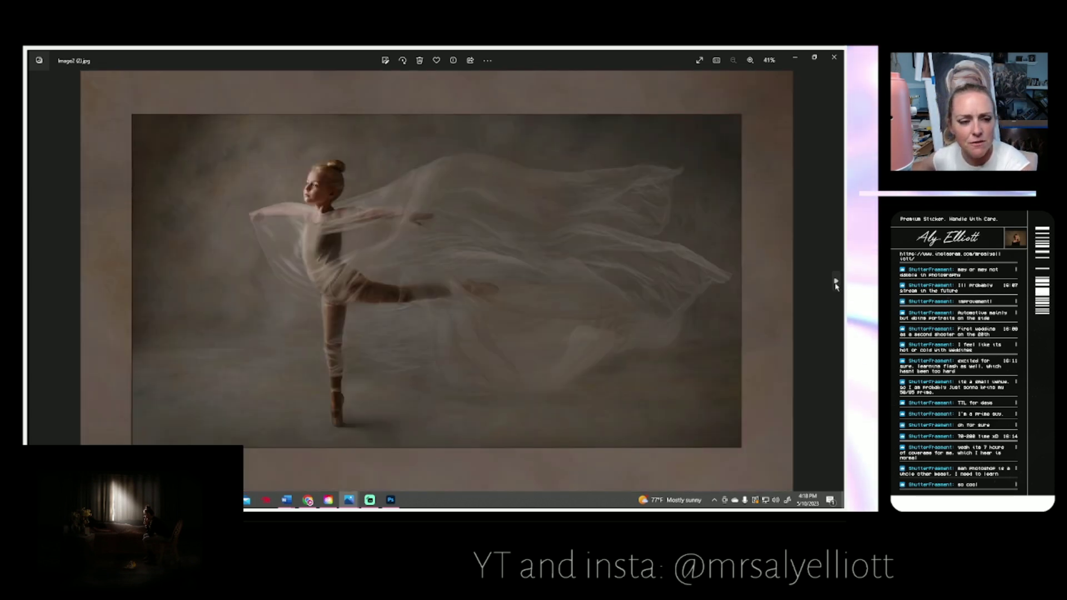
click(836, 283)
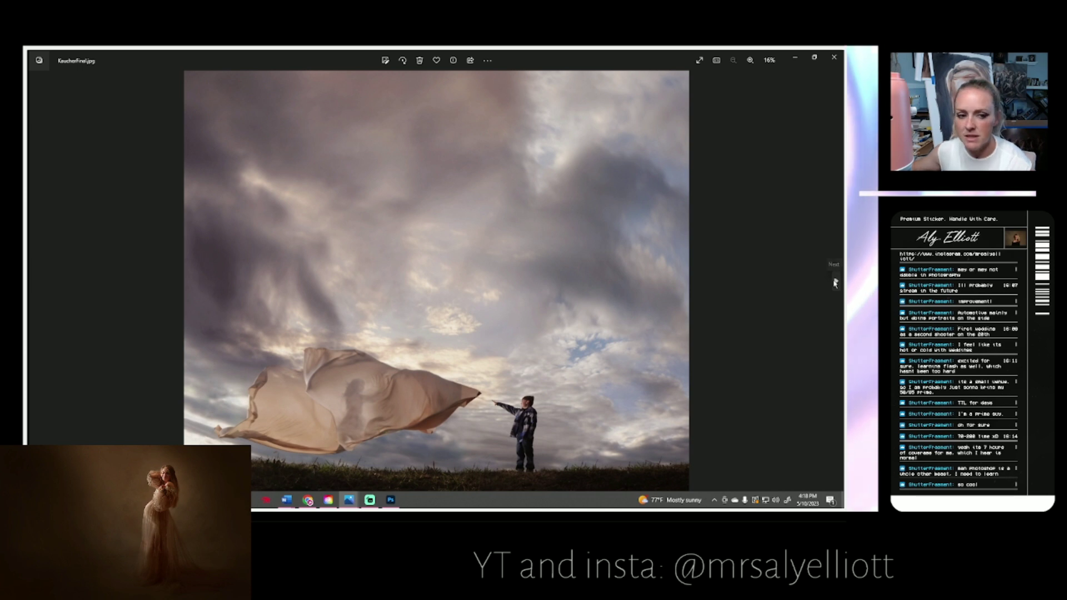
click(835, 283)
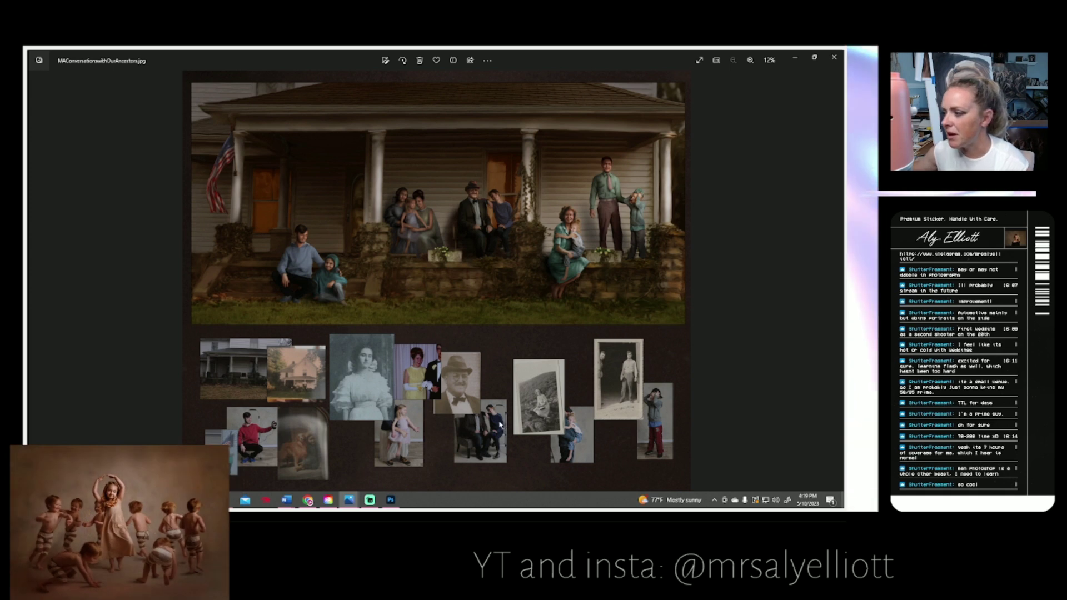
click(836, 281)
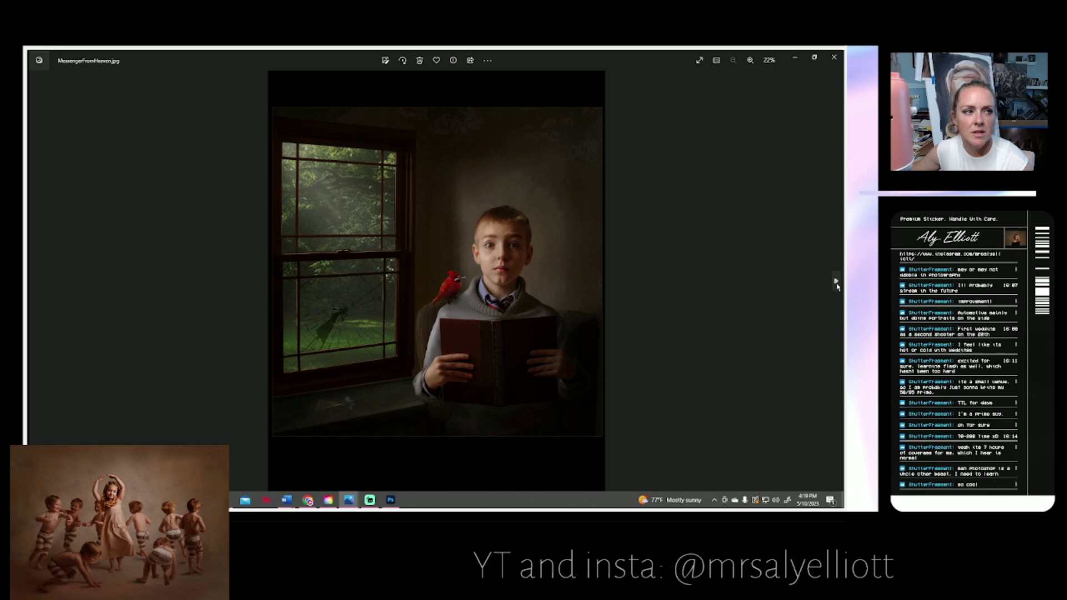
click(836, 282)
click(836, 283)
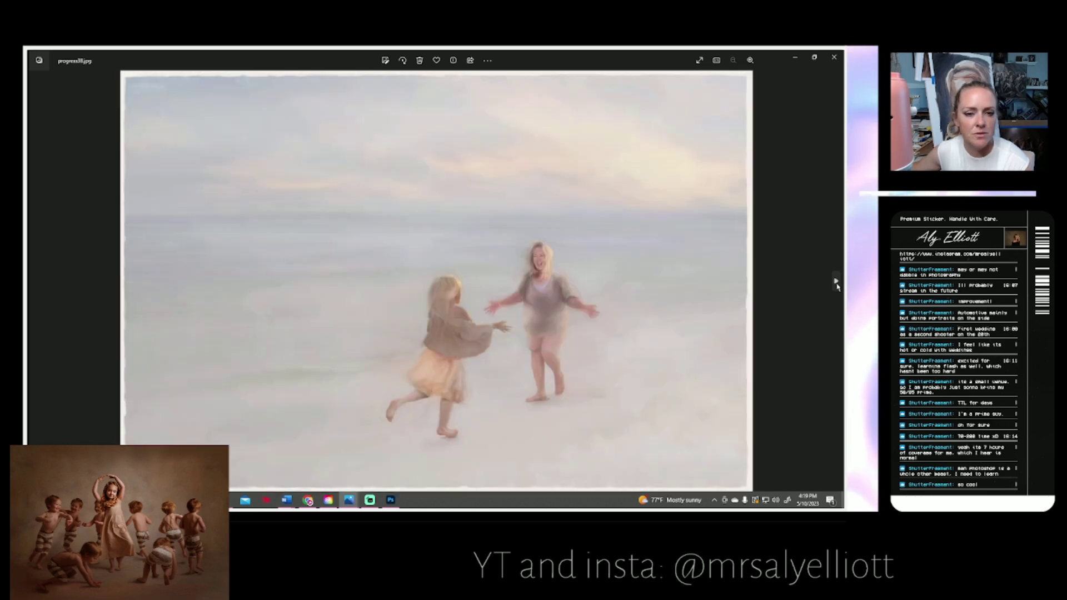
click(836, 282)
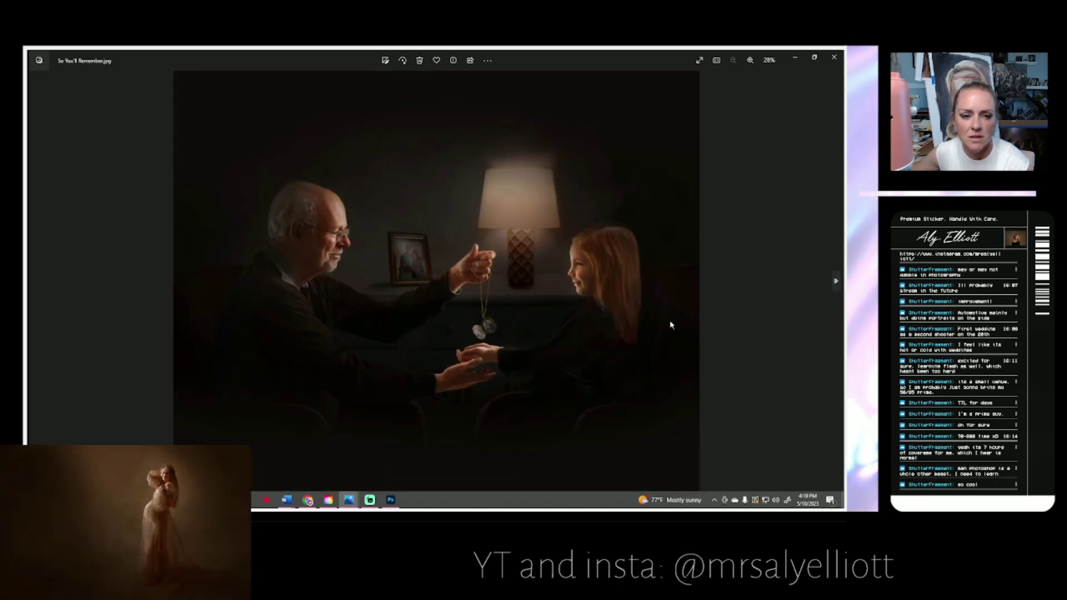
scroll(477, 342, up, 3)
scroll(475, 339, down, 3)
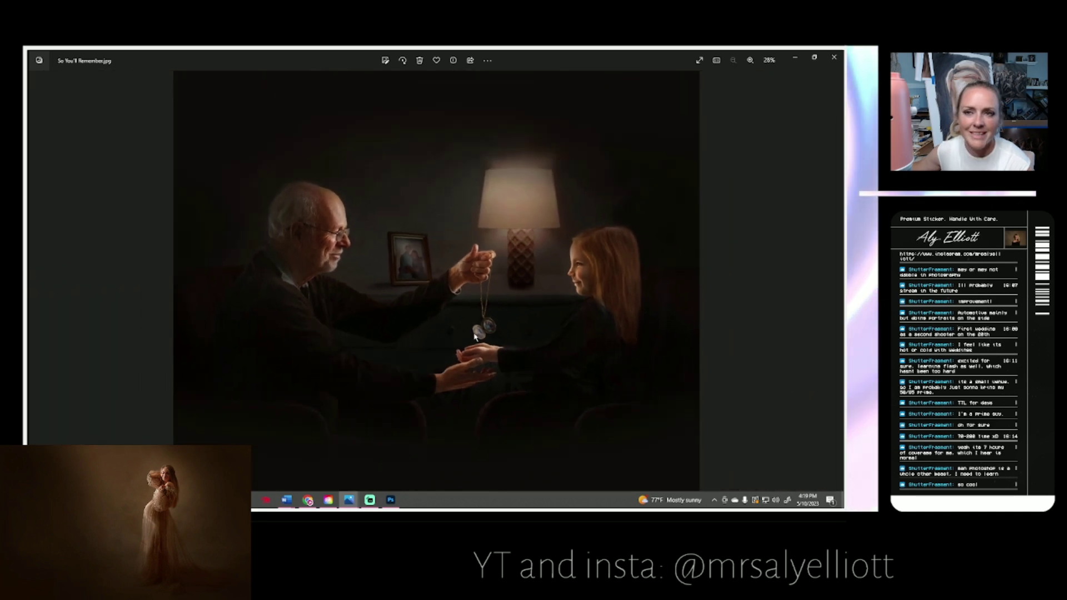
click(835, 282)
click(835, 282)
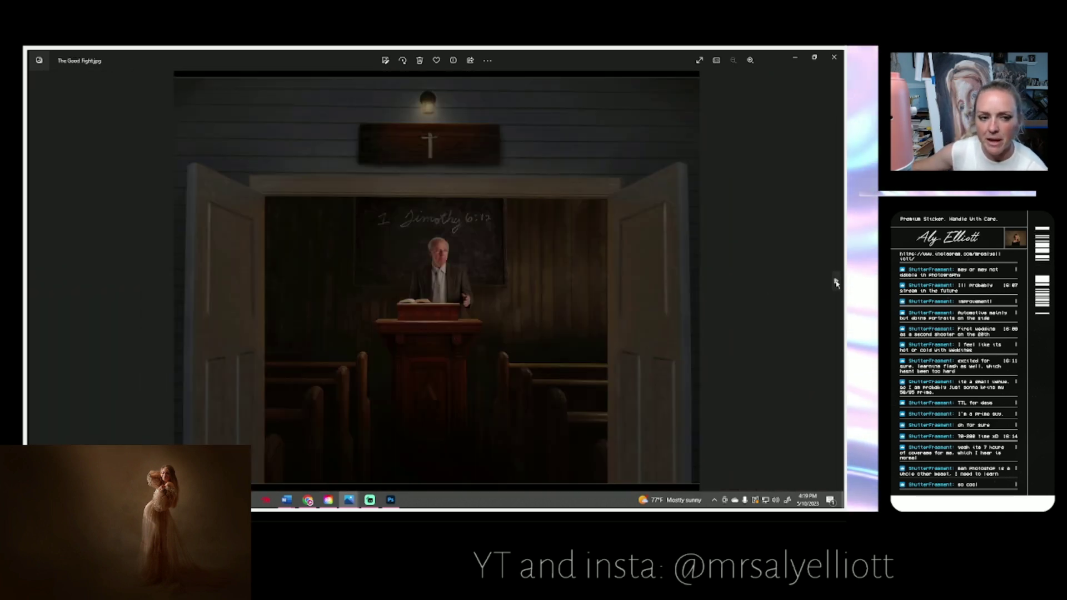
click(836, 283)
click(836, 283)
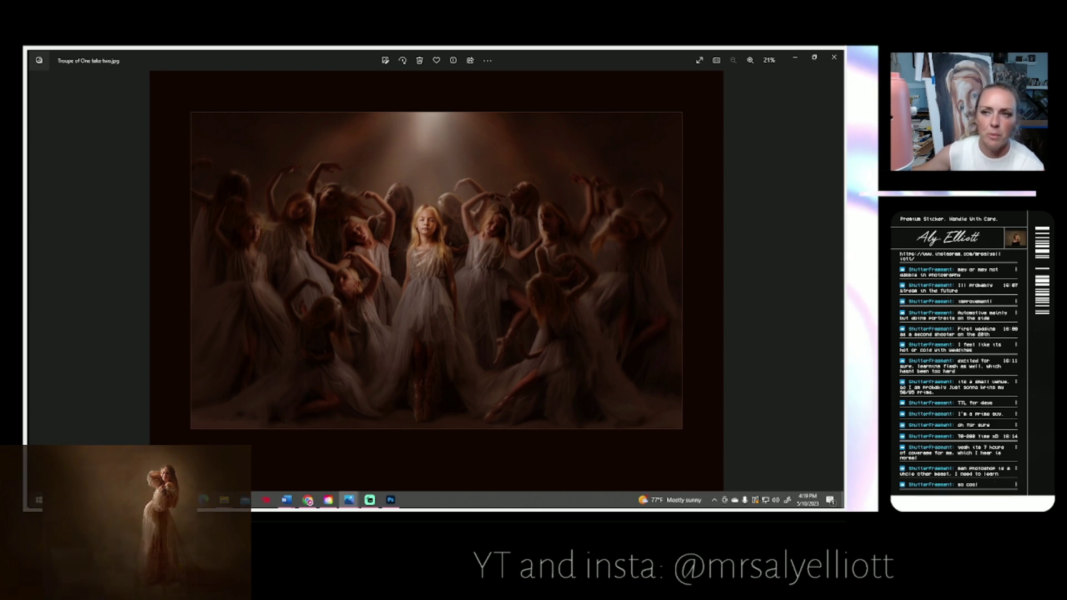
- Switch back to Photoshop and erase the blue tint from the wrist and lower forearm above the hand on the skirt
key(alt+Tab)
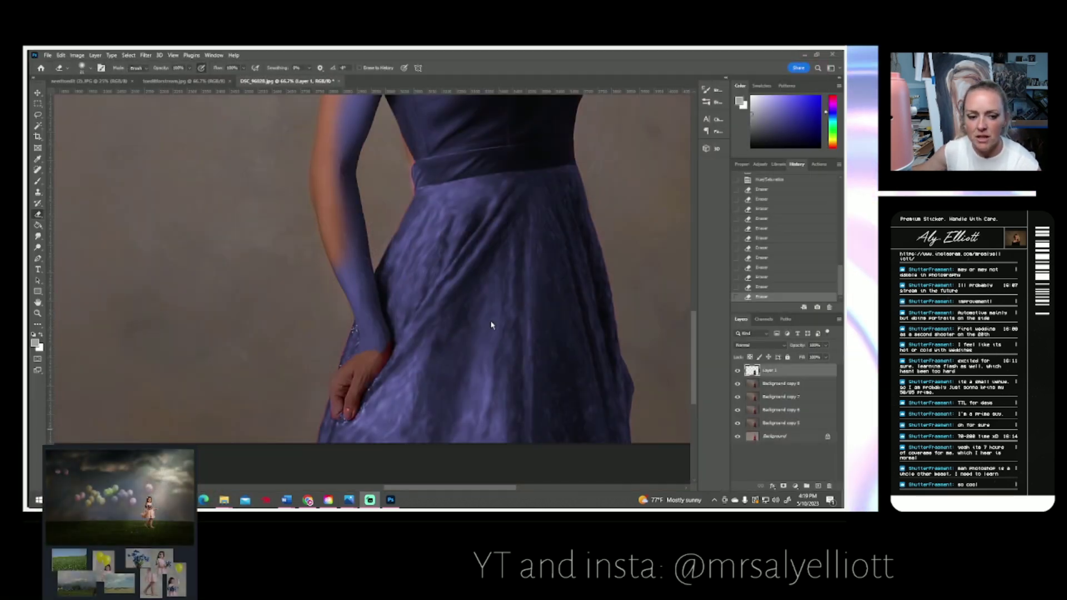
drag(353, 364, 386, 334)
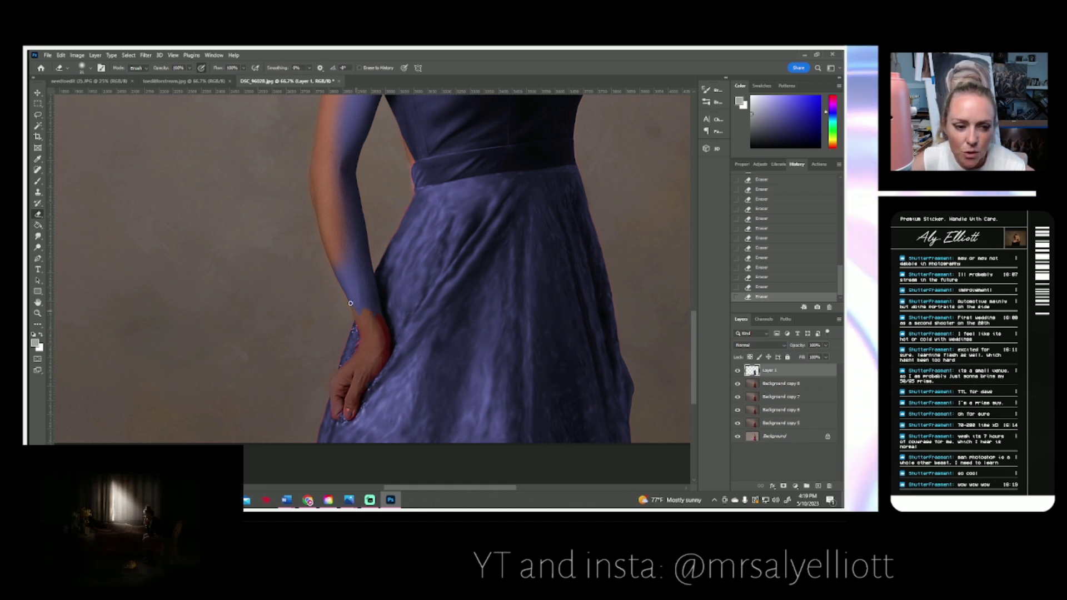
drag(360, 314, 358, 300)
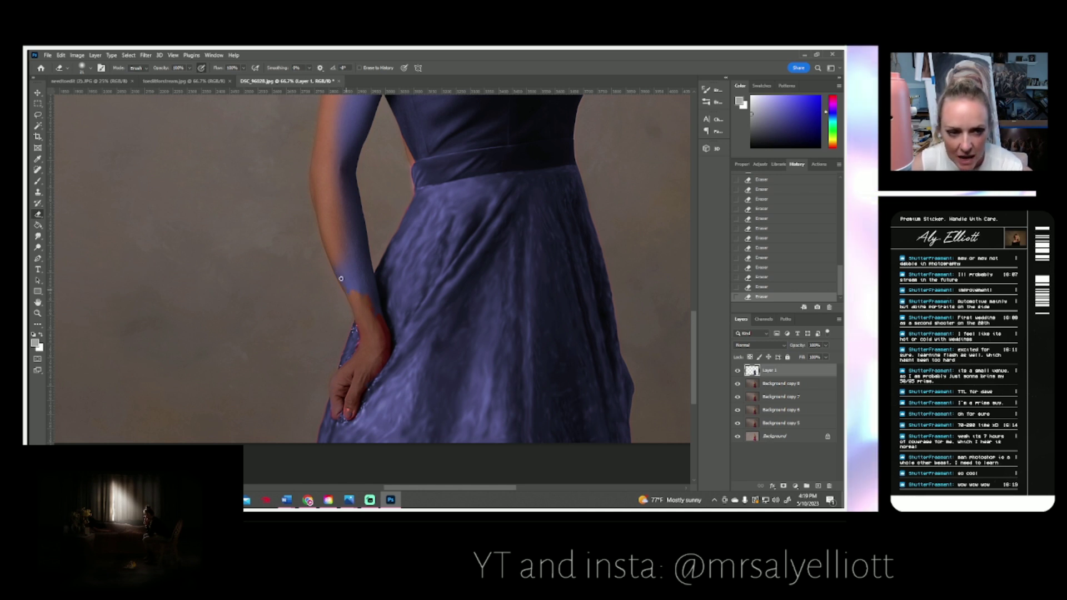
drag(352, 297, 357, 299)
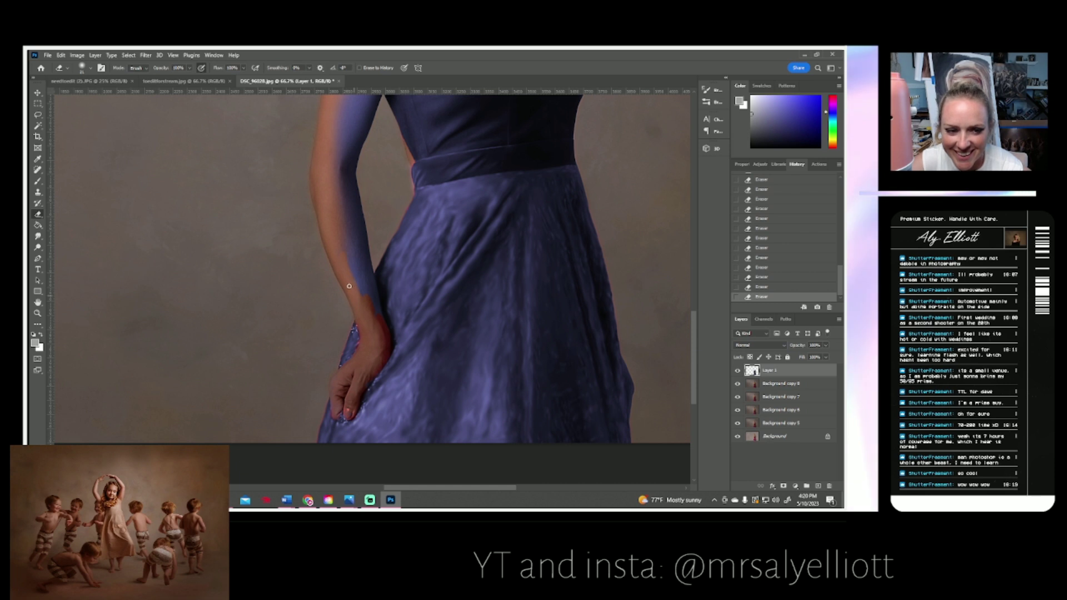
mouse_move(378, 316)
mouse_down()
mouse_move(371, 274)
mouse_move(365, 291)
mouse_move(357, 276)
mouse_move(353, 288)
mouse_move(358, 305)
mouse_move(352, 248)
mouse_move(373, 251)
mouse_move(337, 256)
mouse_up()
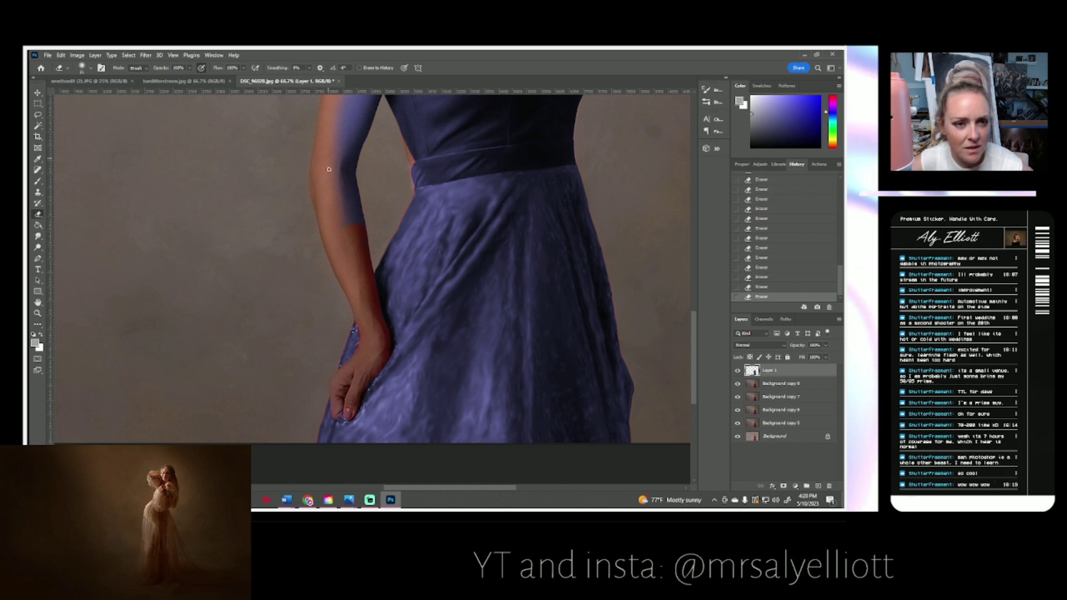
- Enlarge the soft round eraser and erase the blue tint from the inner elbow and upper arm up to the shoulder
scroll(392, 222, up, 3)
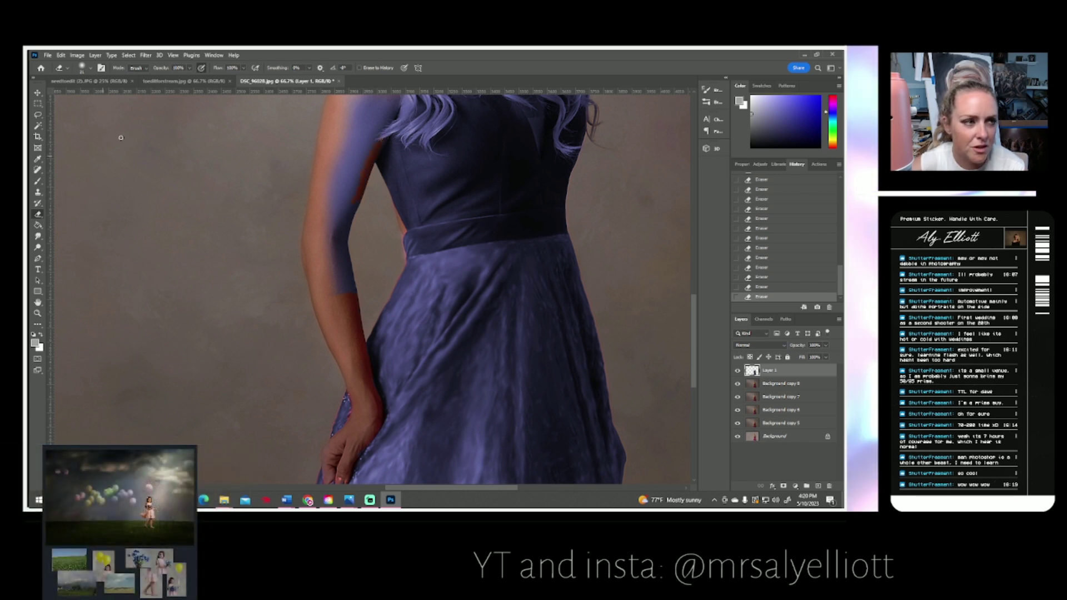
click(90, 68)
drag(89, 95, 93, 96)
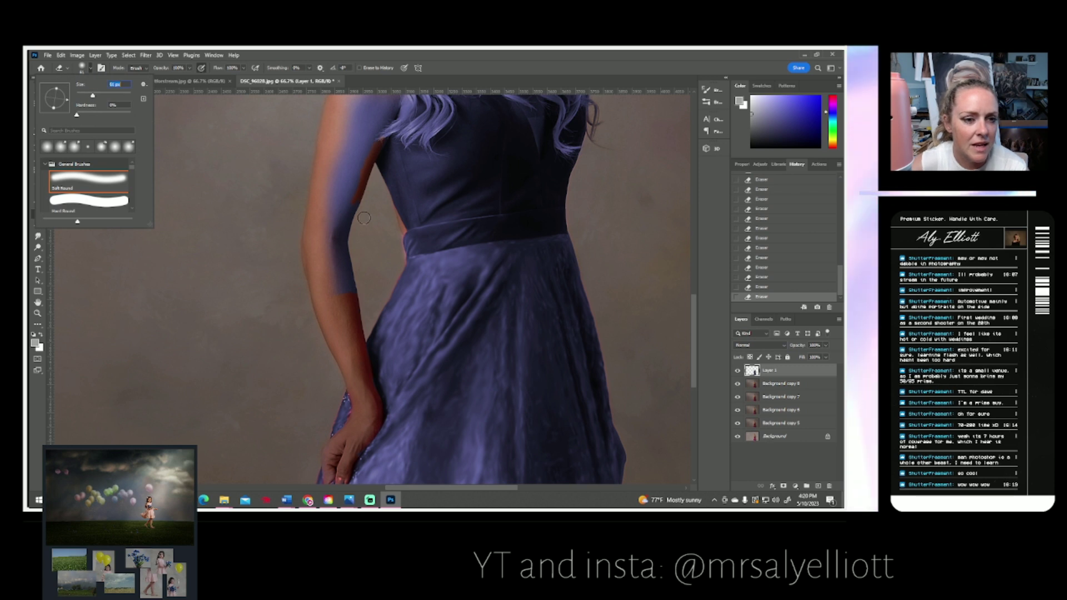
click(364, 218)
mouse_move(332, 265)
mouse_down()
mouse_move(338, 224)
mouse_move(352, 222)
mouse_move(338, 275)
mouse_up()
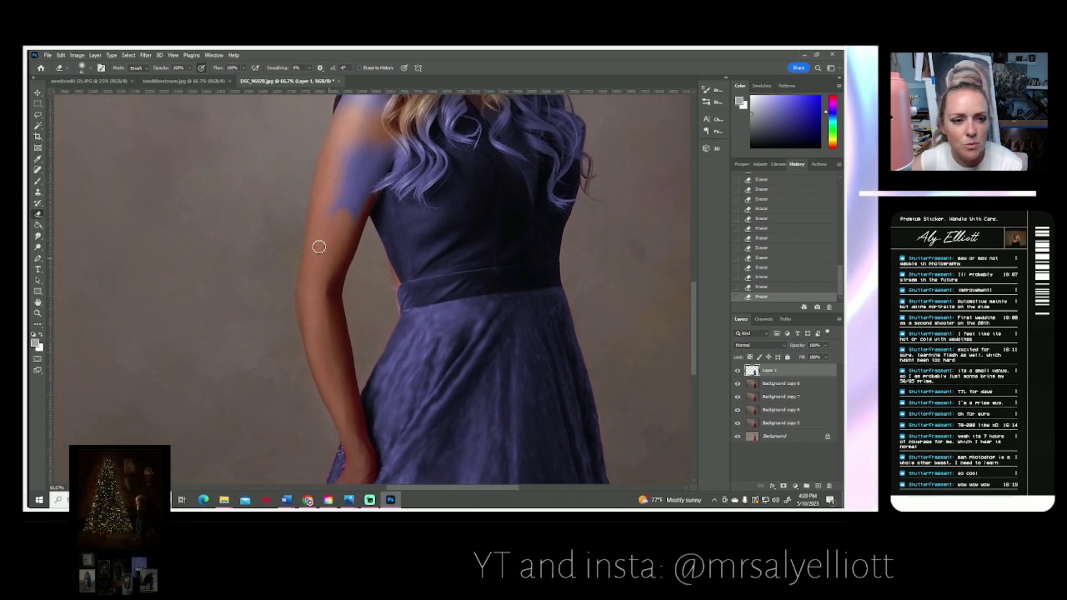
mouse_move(352, 148)
mouse_down()
mouse_move(350, 218)
mouse_move(397, 137)
mouse_move(364, 171)
mouse_move(378, 129)
mouse_move(332, 162)
mouse_move(347, 229)
mouse_move(341, 254)
mouse_move(326, 211)
mouse_move(338, 177)
mouse_move(319, 203)
mouse_move(352, 168)
mouse_move(361, 202)
mouse_move(362, 185)
mouse_move(347, 183)
mouse_move(330, 211)
mouse_up()
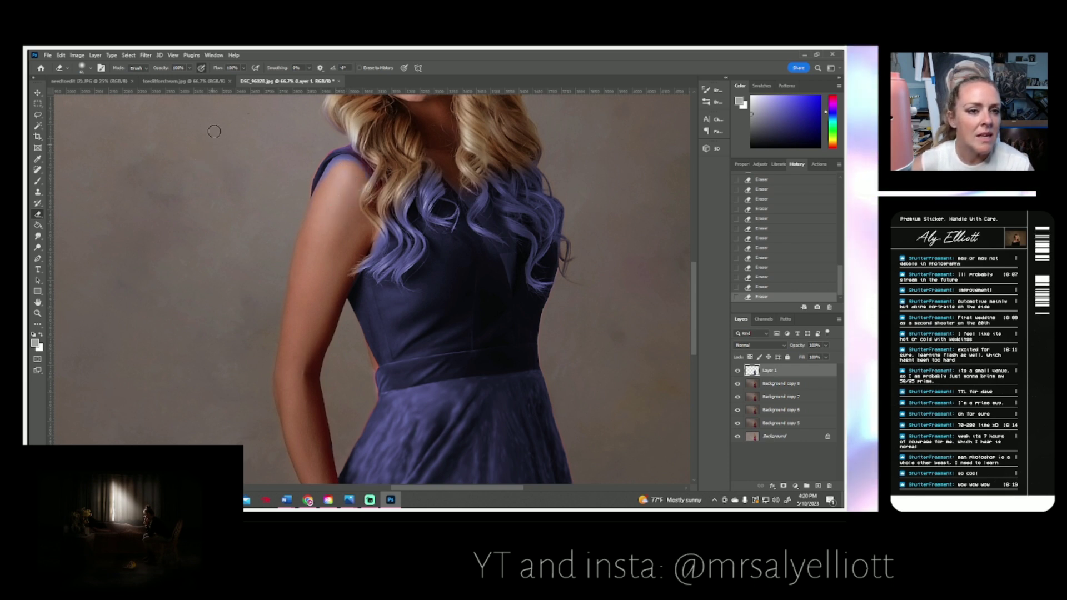
- Reduce the soft eraser's size and erase the blue tint from the hair curls beside the near arm
click(88, 69)
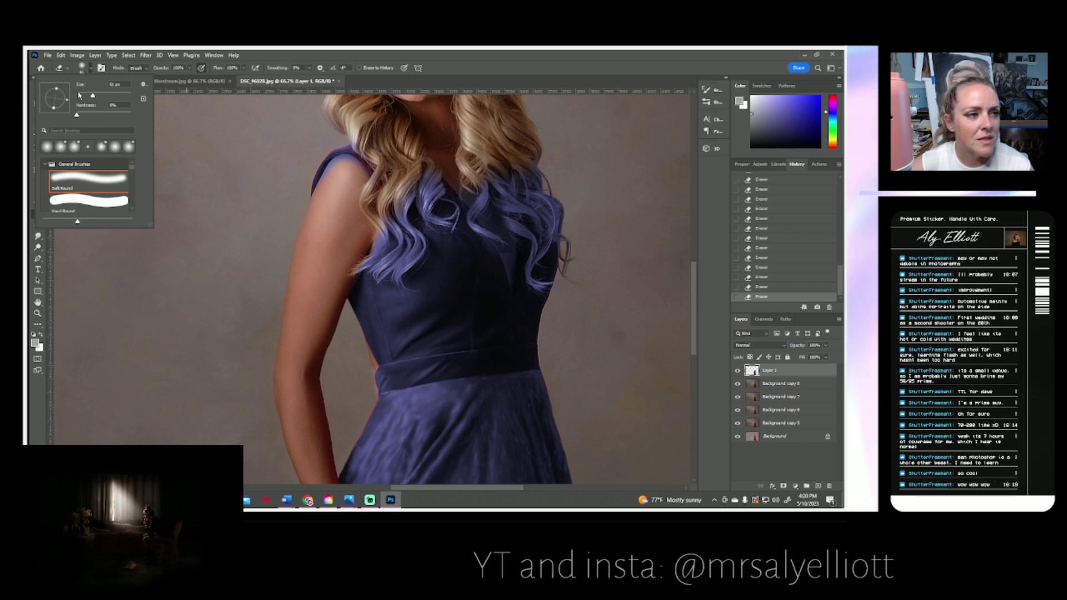
click(79, 96)
key(Return)
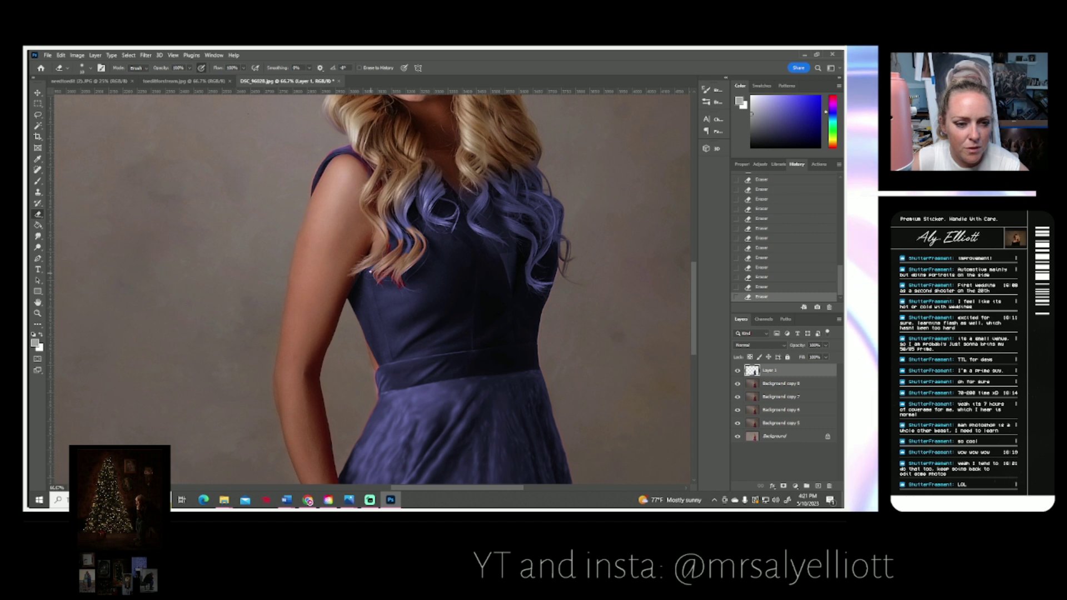
scroll(399, 243, down, 1)
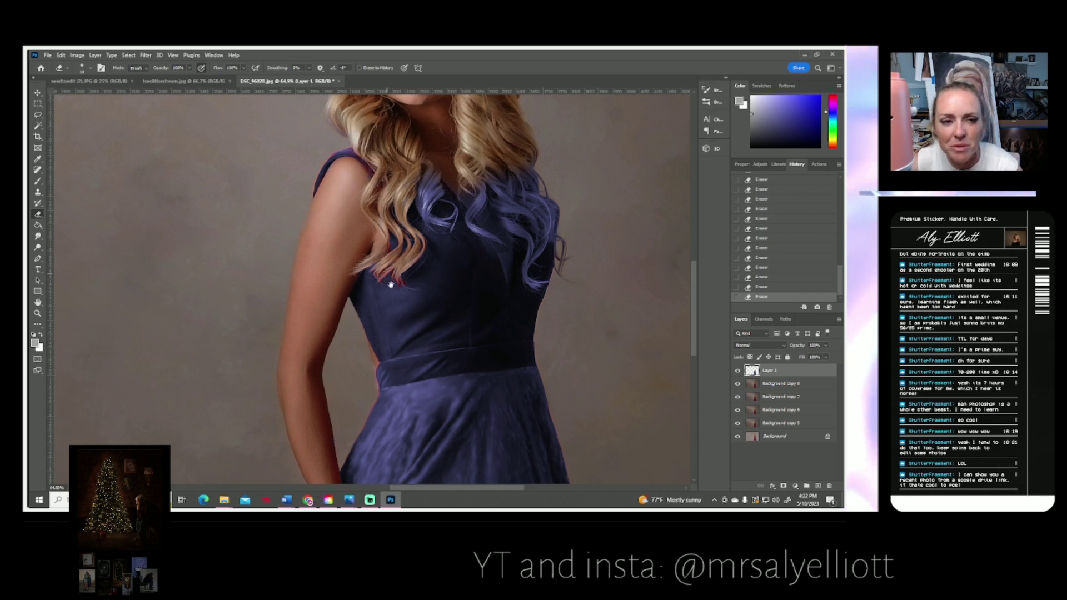
scroll(386, 282, up, 3)
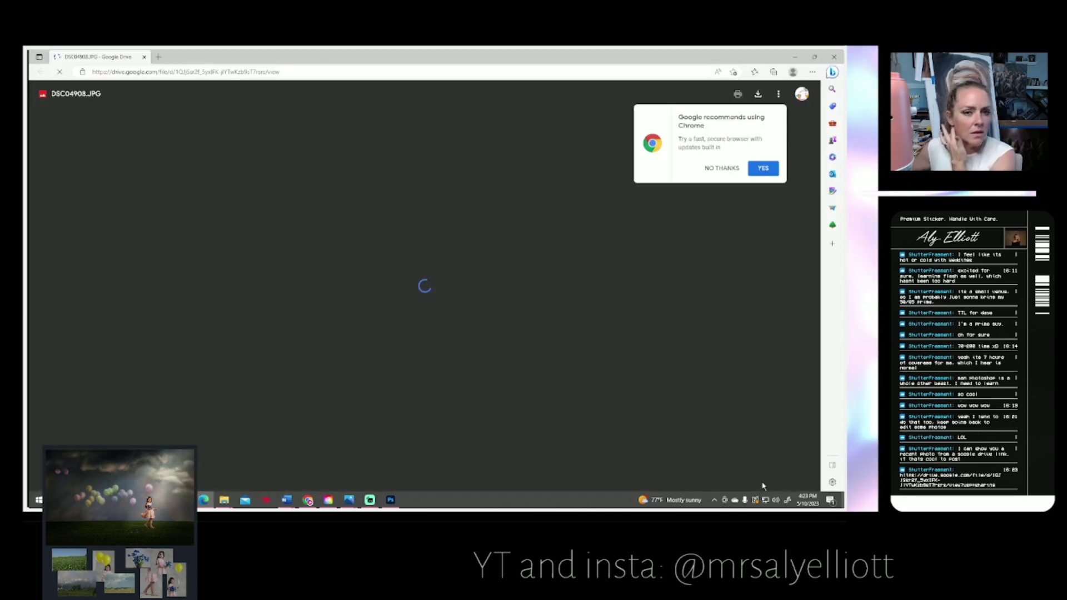
- Dismiss the Chrome recommendation and examine the shared car photo DSC04908.JPG in Google Drive up close and in full
click(722, 167)
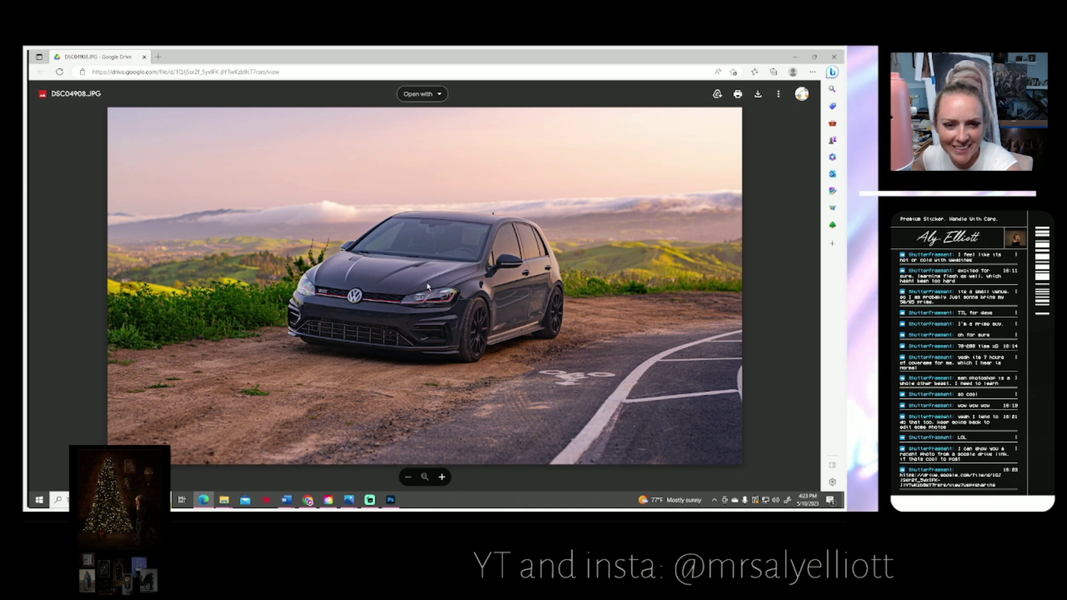
scroll(389, 275, up, 1)
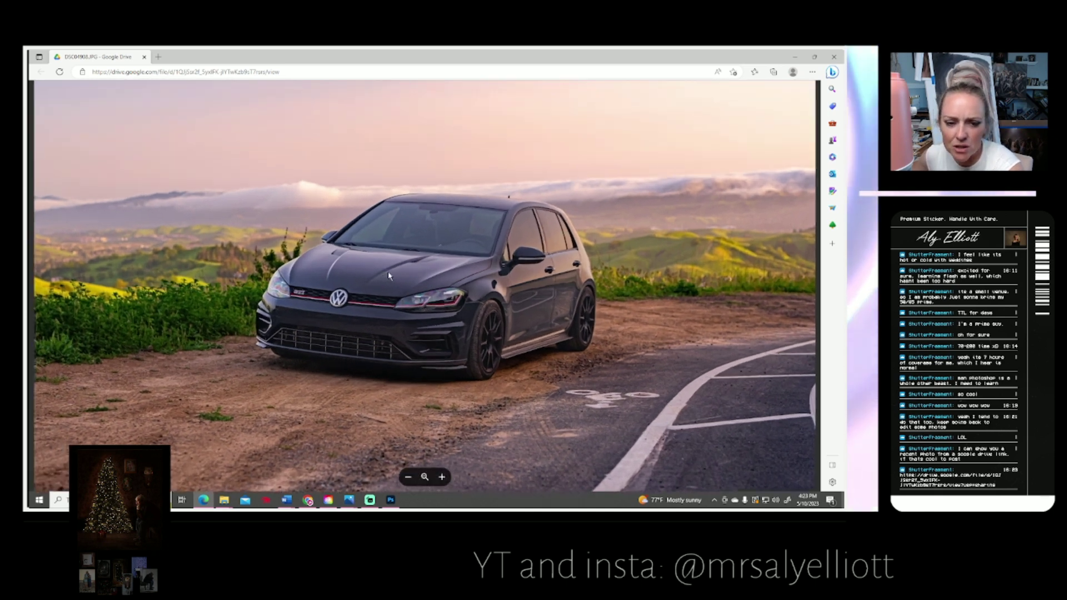
scroll(389, 275, up, 1)
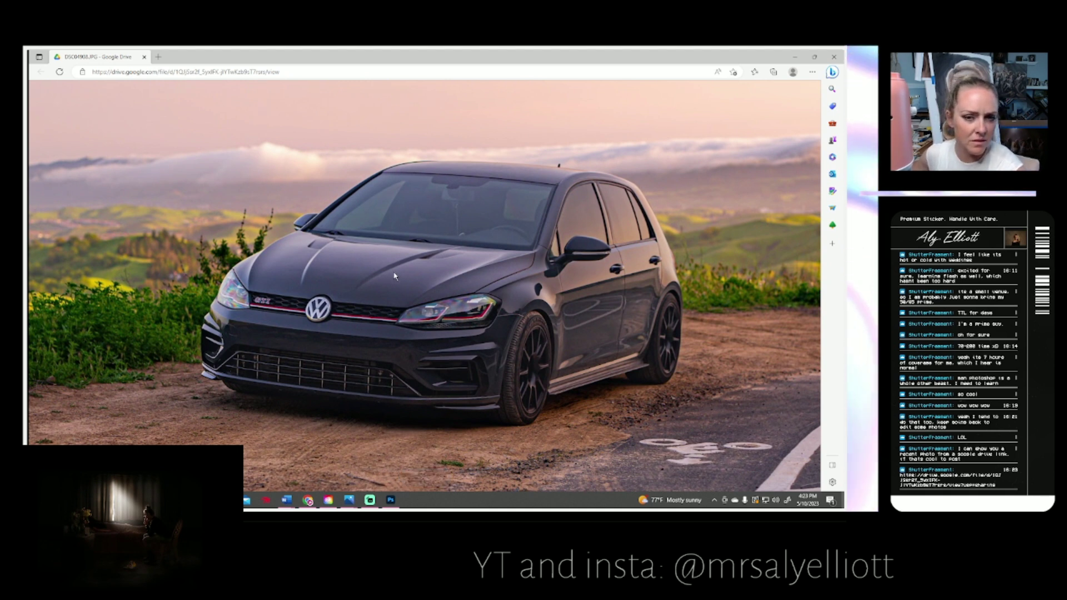
scroll(396, 278, down, 3)
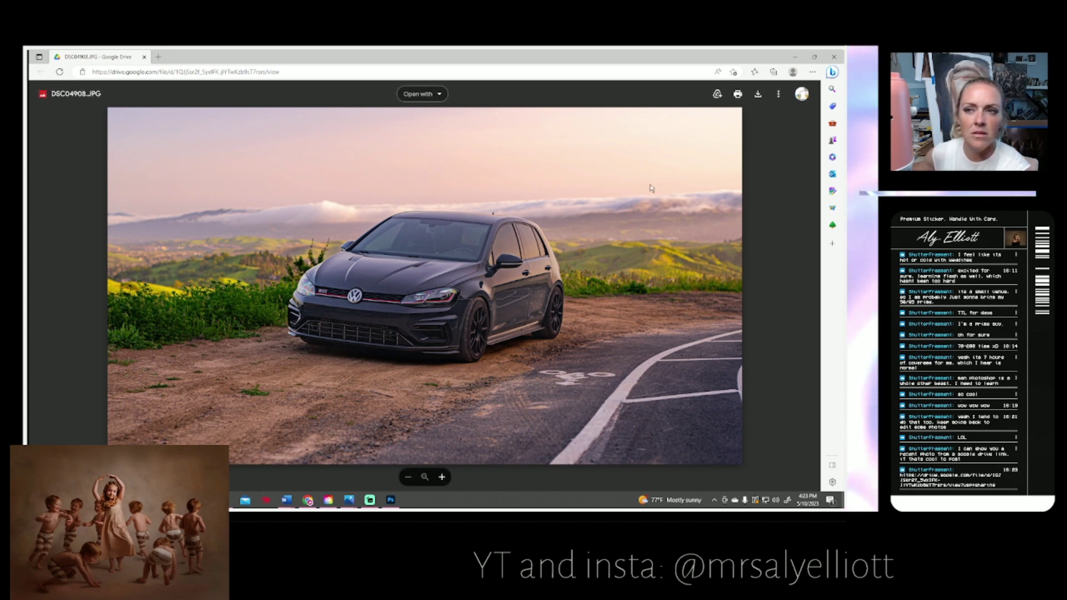
- Switch back to Photoshop and erase the blue tint from the curls over the bodice, finishing with a larger soft eraser
key(alt+Tab)
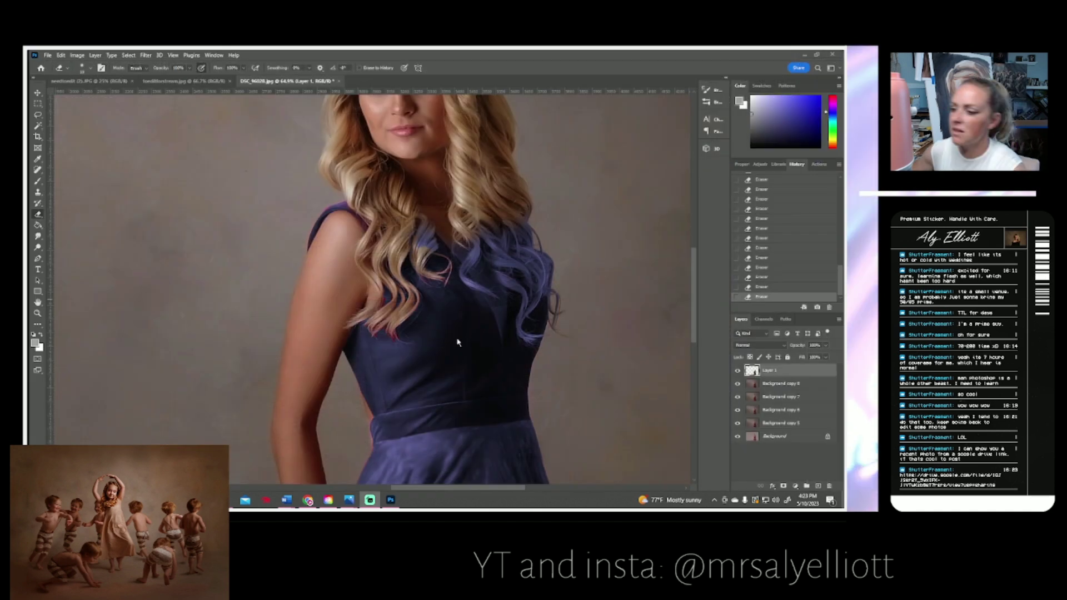
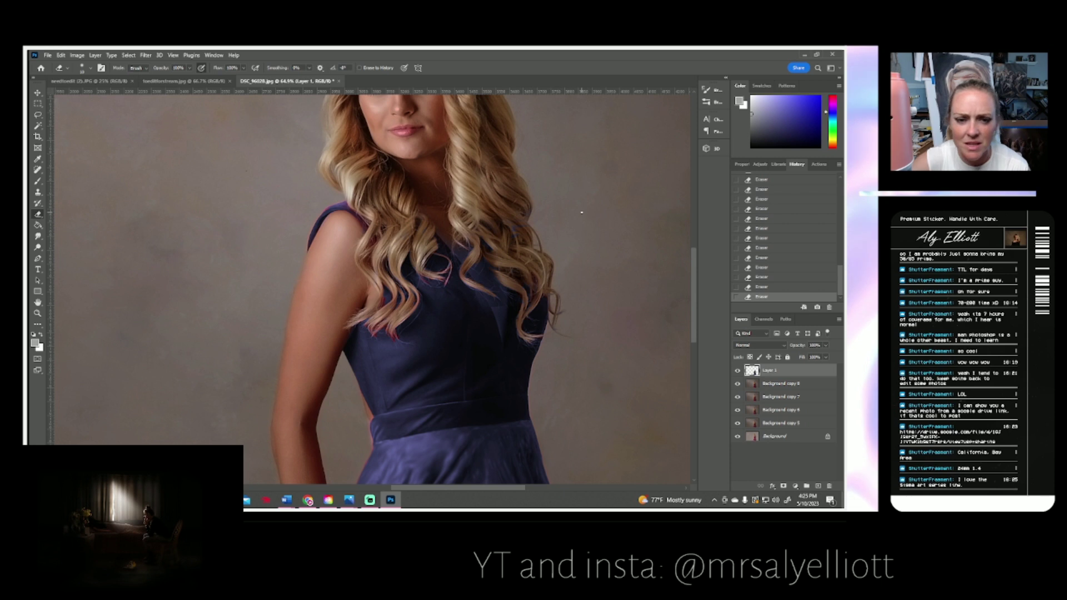
click(89, 68)
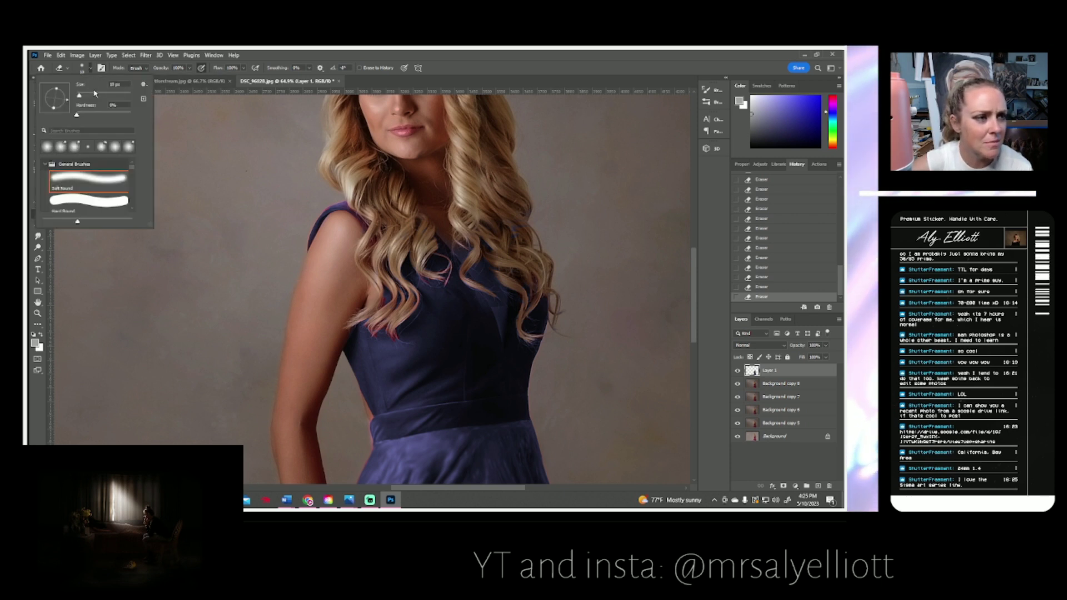
drag(89, 99, 115, 96)
click(491, 241)
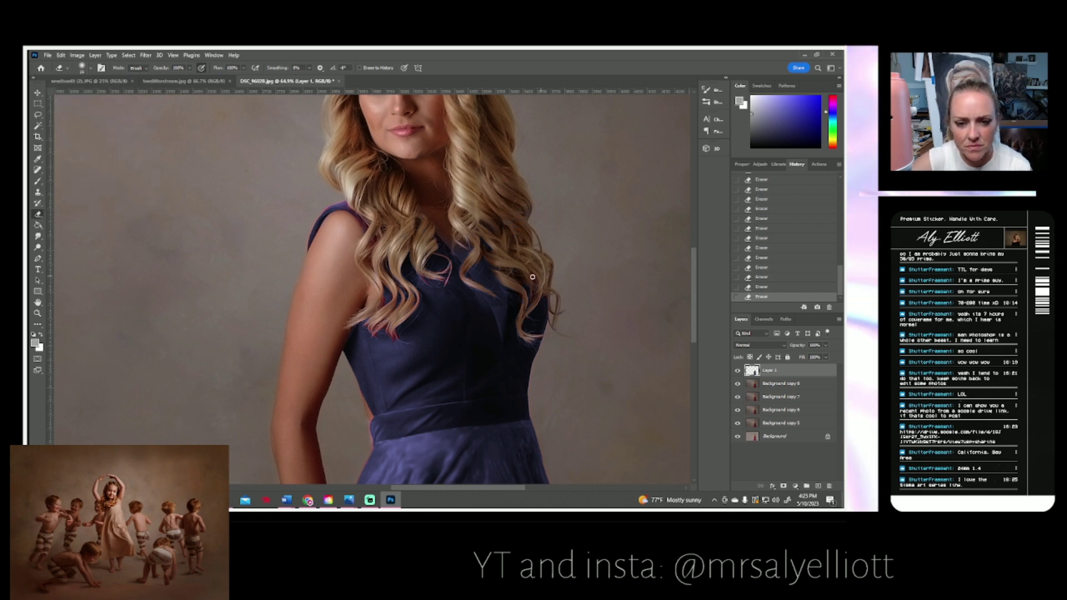
scroll(539, 290, left, 1)
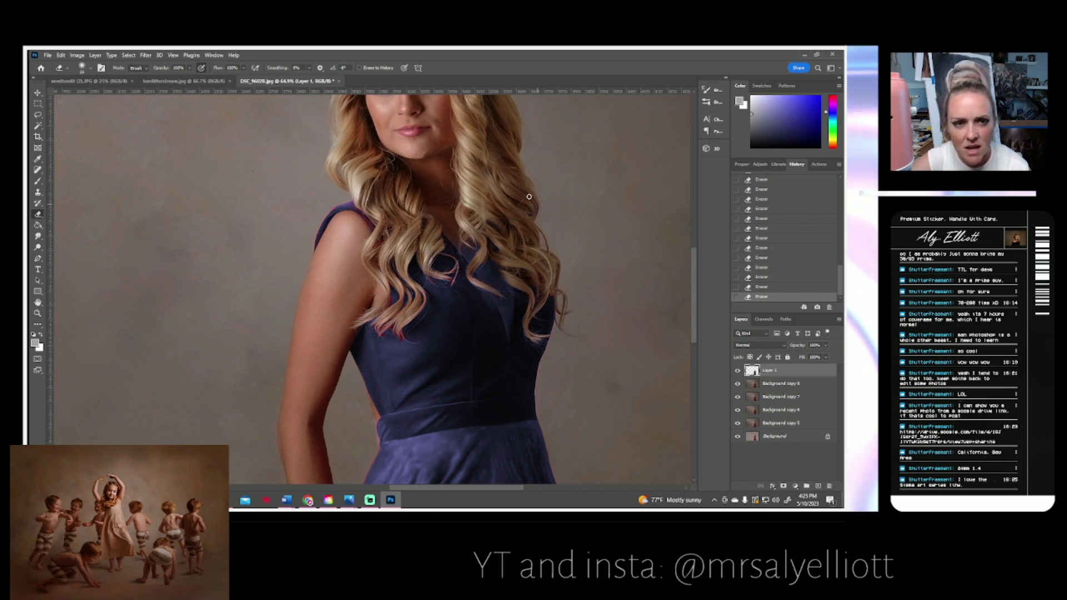
drag(481, 232, 422, 278)
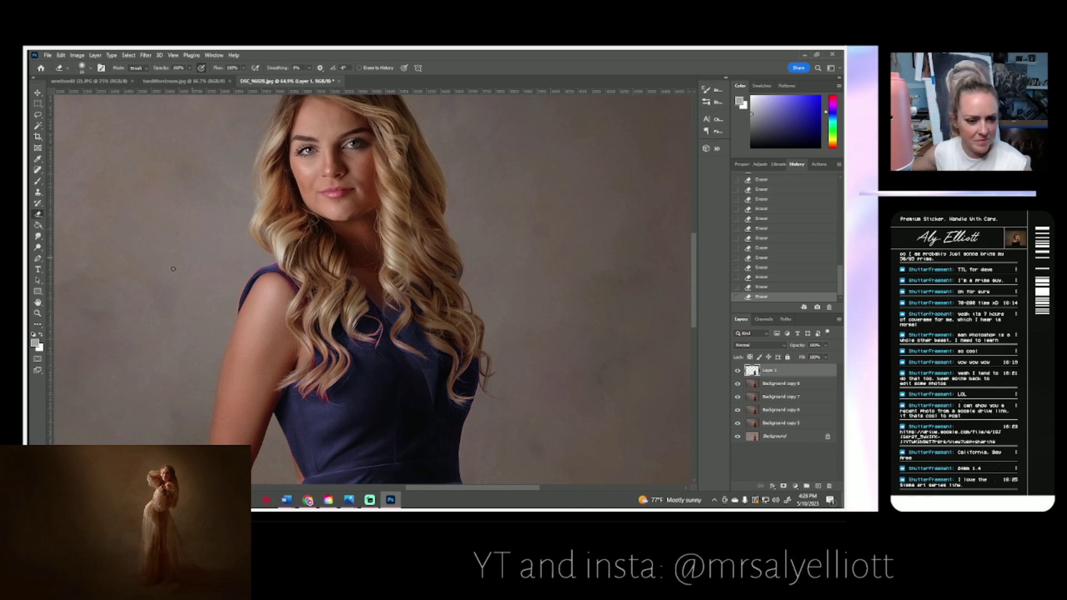
key(z)
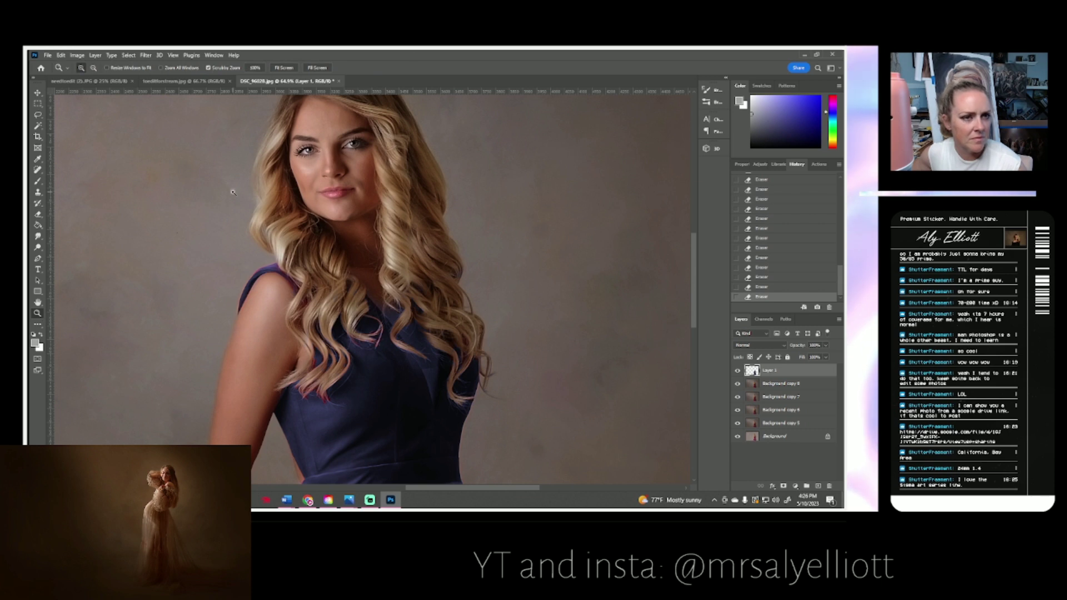
- Compare the whole portrait with and without the blue dress colour by repeatedly toggling Layer 1's visibility, leaving it shown
click(284, 67)
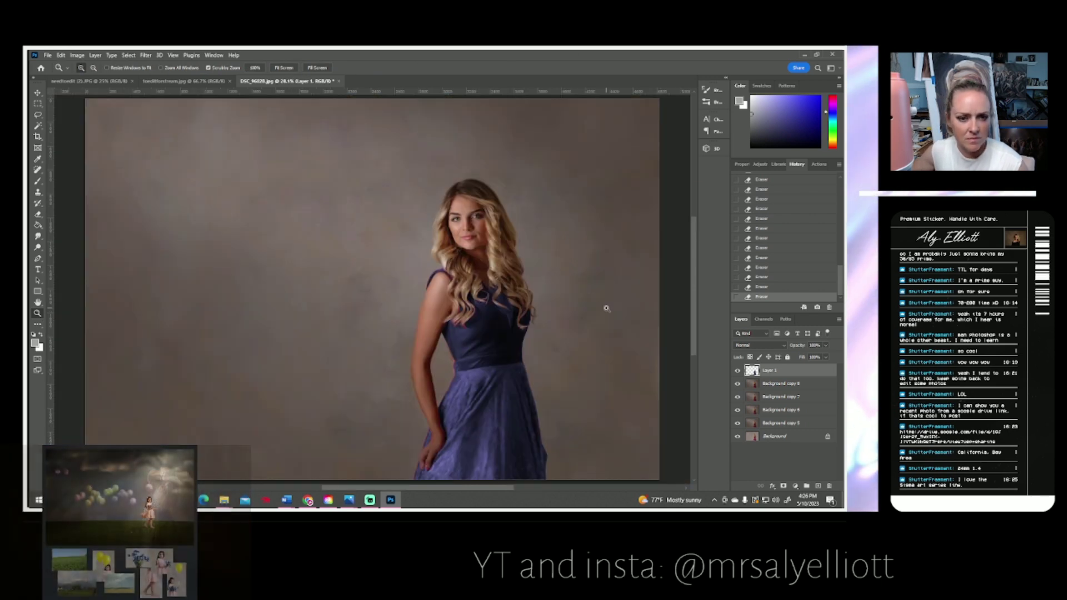
click(738, 371)
click(737, 371)
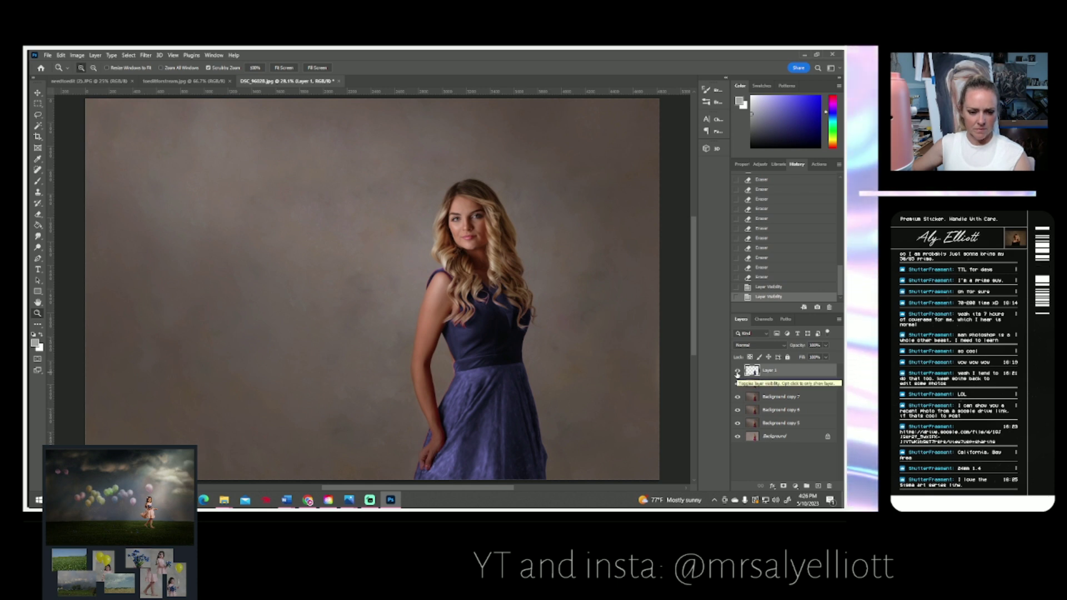
click(737, 371)
click(738, 371)
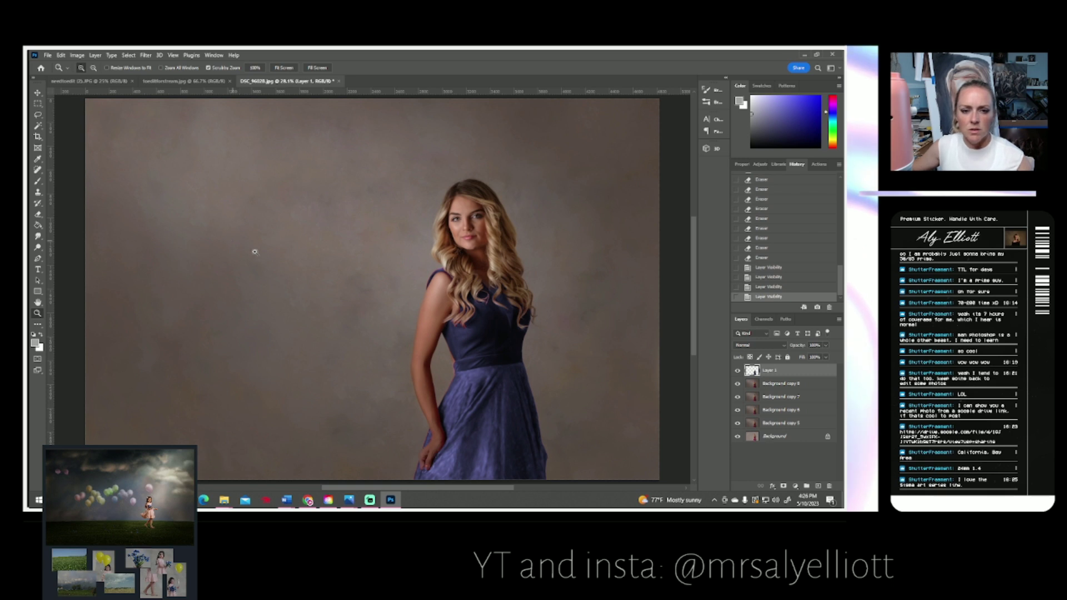
click(737, 371)
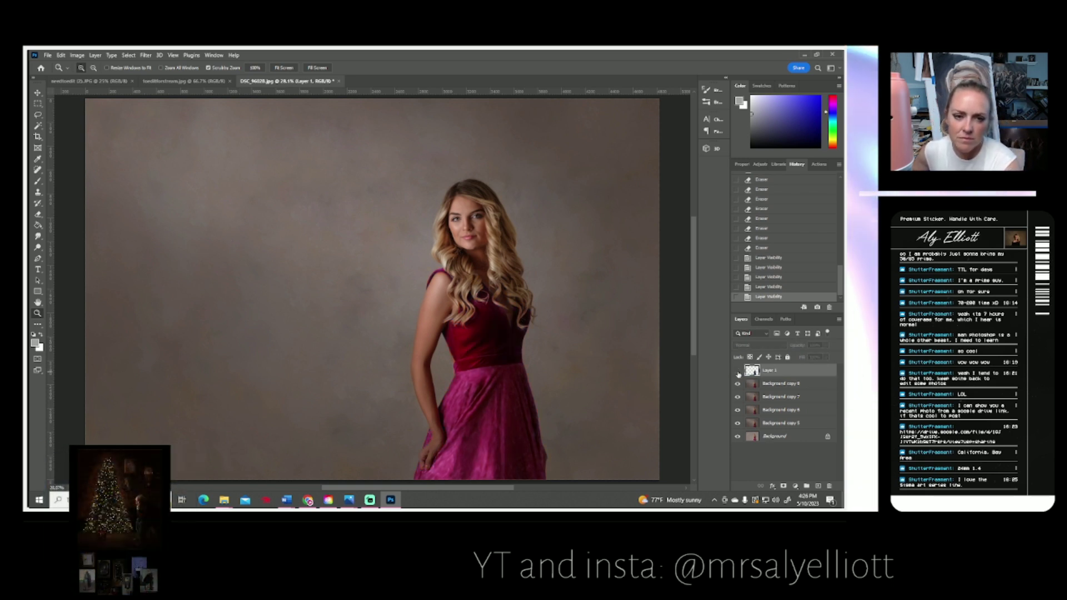
click(738, 371)
click(737, 372)
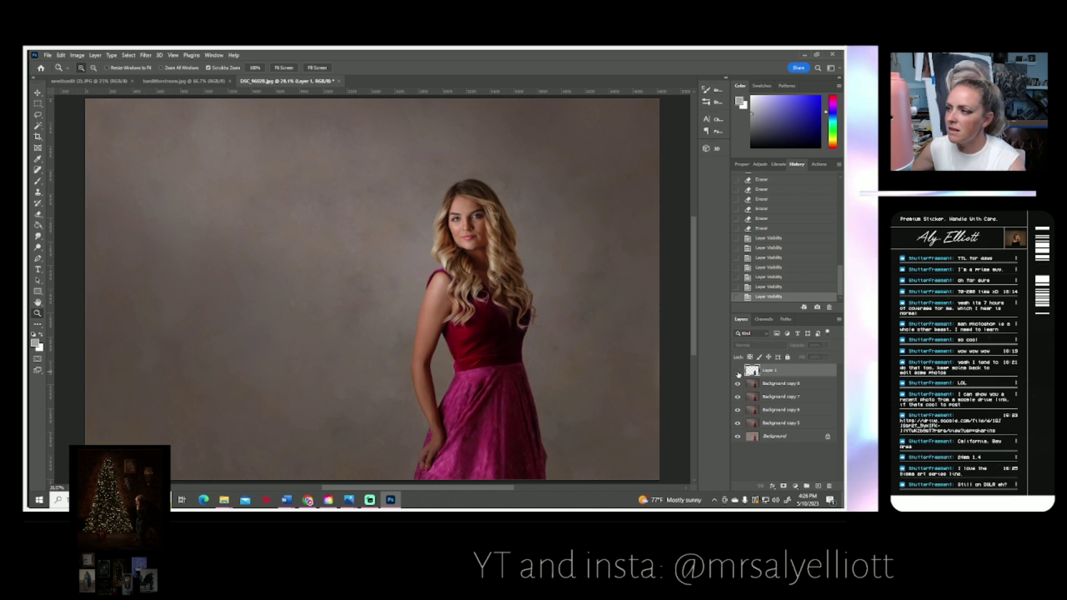
click(737, 371)
click(738, 372)
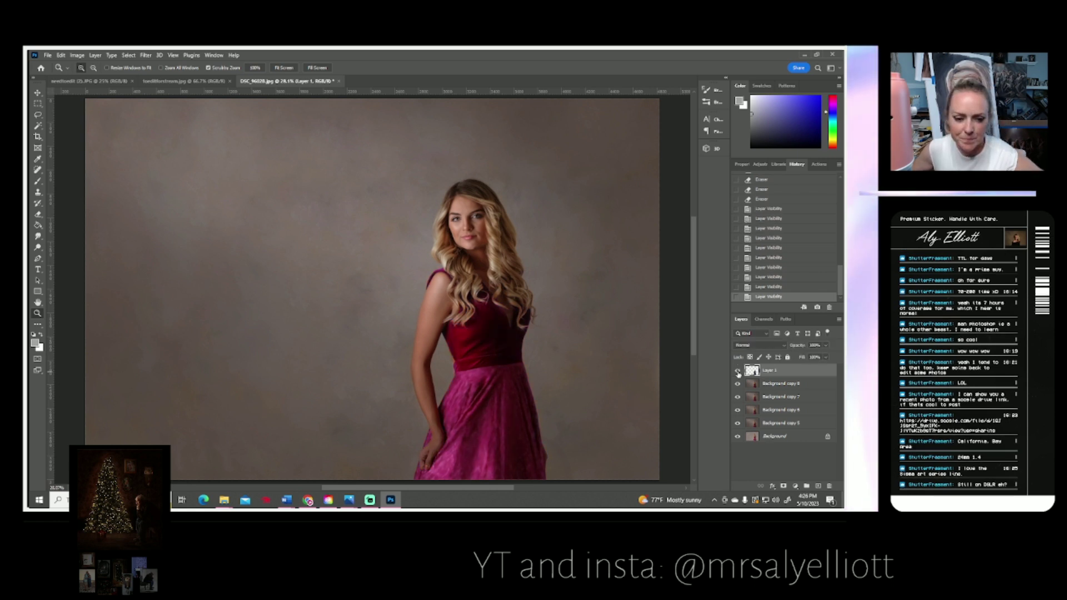
click(738, 371)
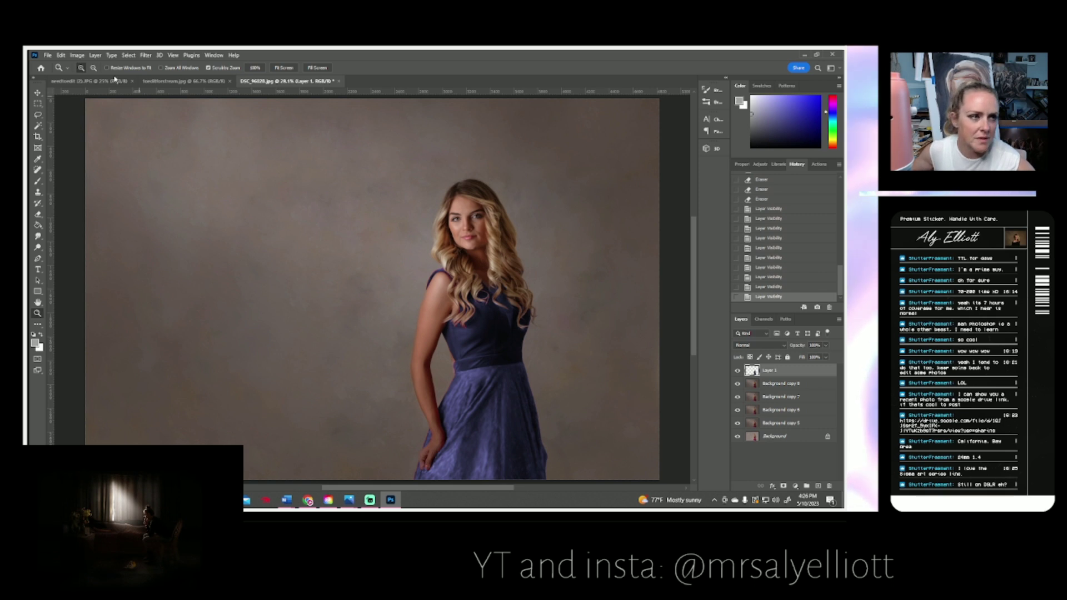
click(74, 55)
mouse_move(91, 77)
click(181, 80)
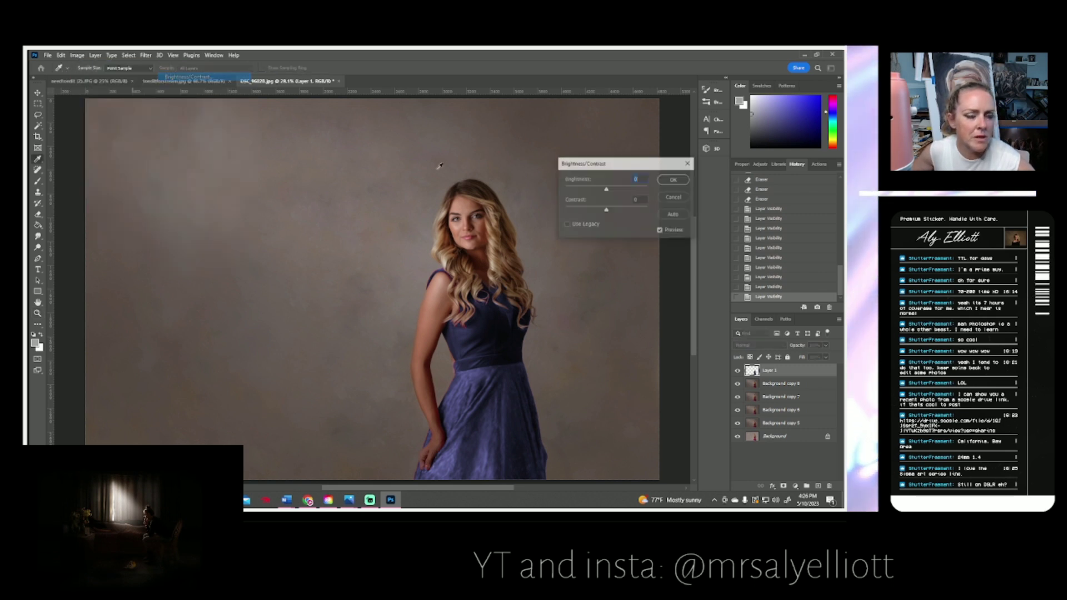
click(674, 197)
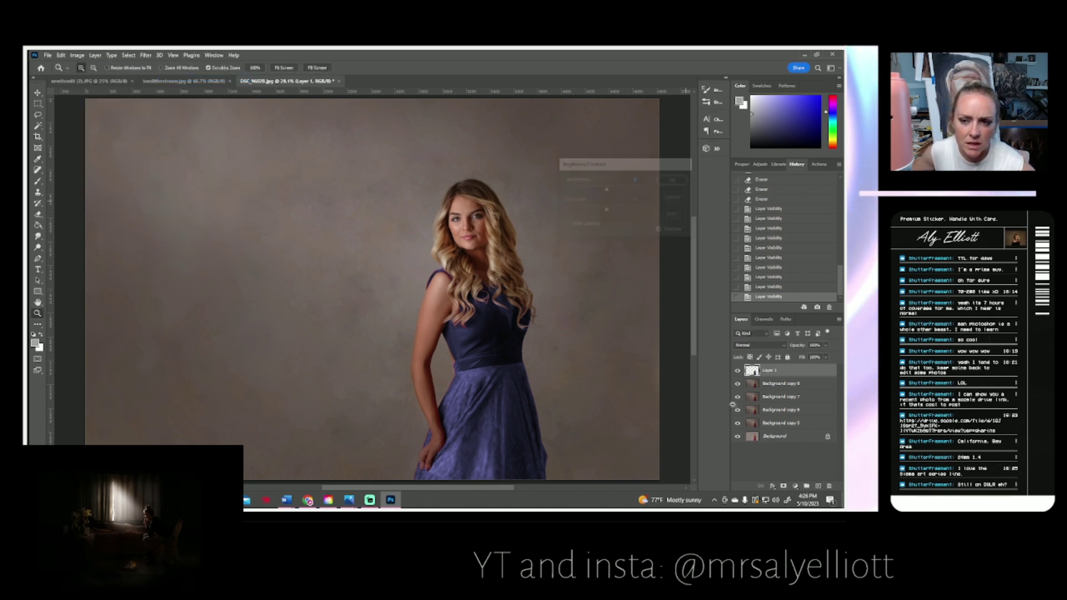
- Duplicate Layer 1 and apply Brightness/Contrast to the copy with brightness -38 and contrast about 65
right_click(775, 374)
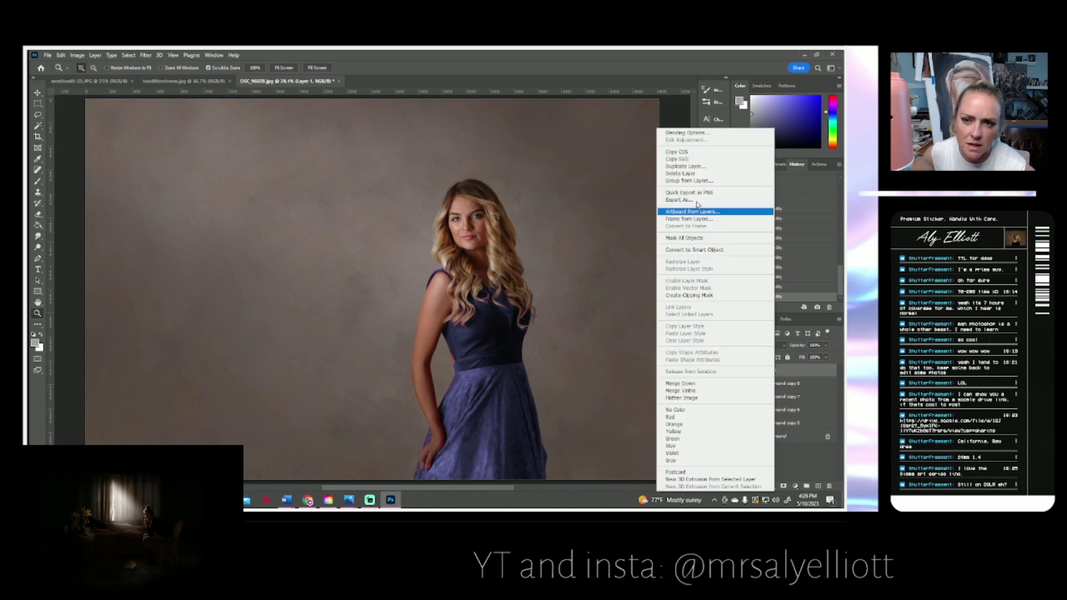
click(689, 166)
click(506, 176)
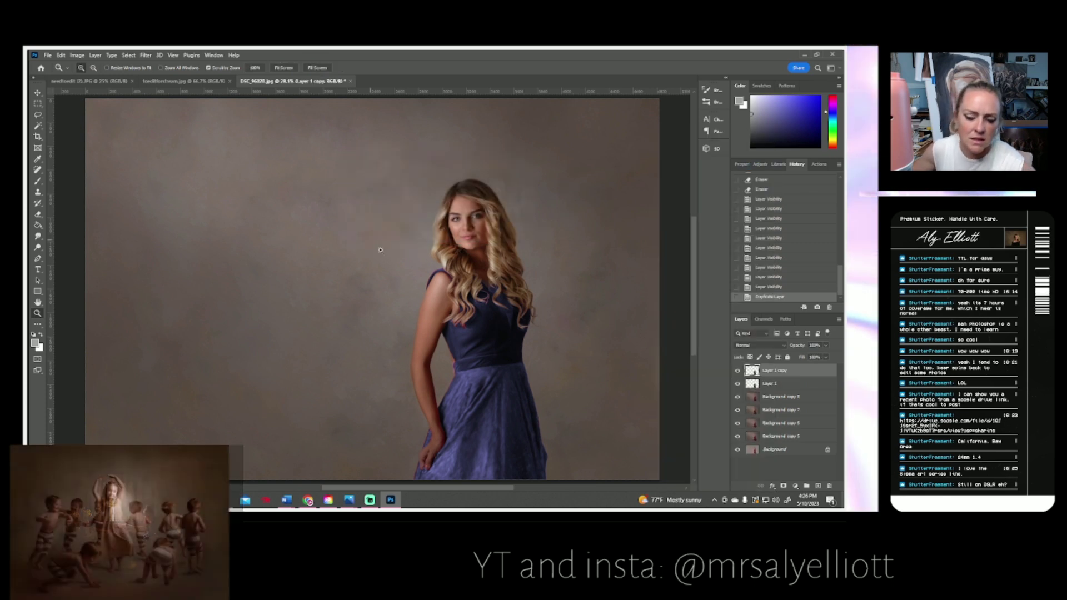
click(77, 55)
mouse_move(151, 80)
click(188, 77)
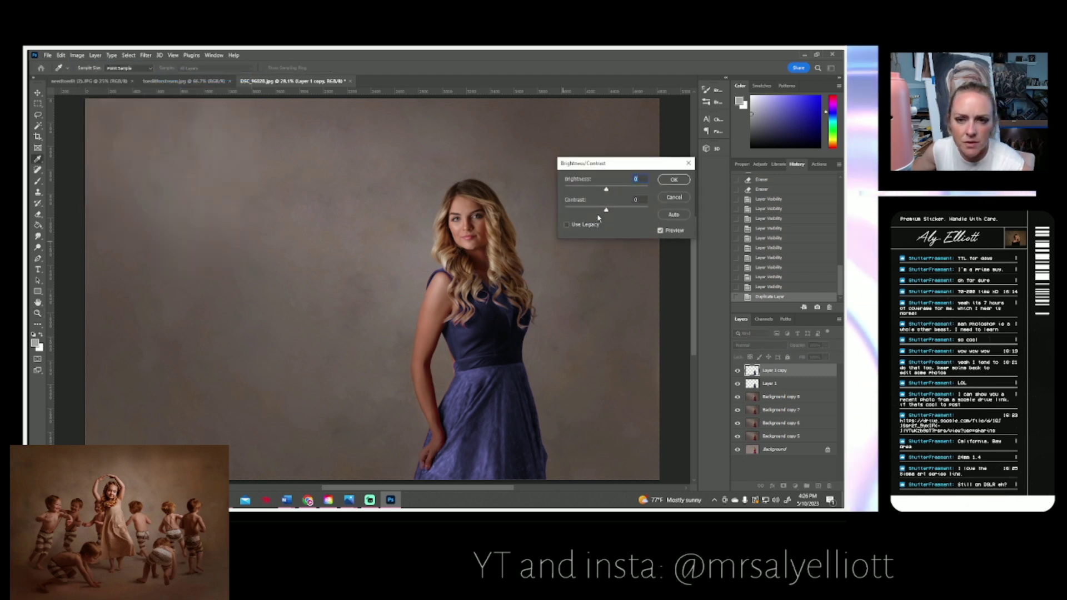
mouse_move(608, 193)
mouse_down()
mouse_move(587, 194)
mouse_move(634, 215)
mouse_move(597, 196)
mouse_up()
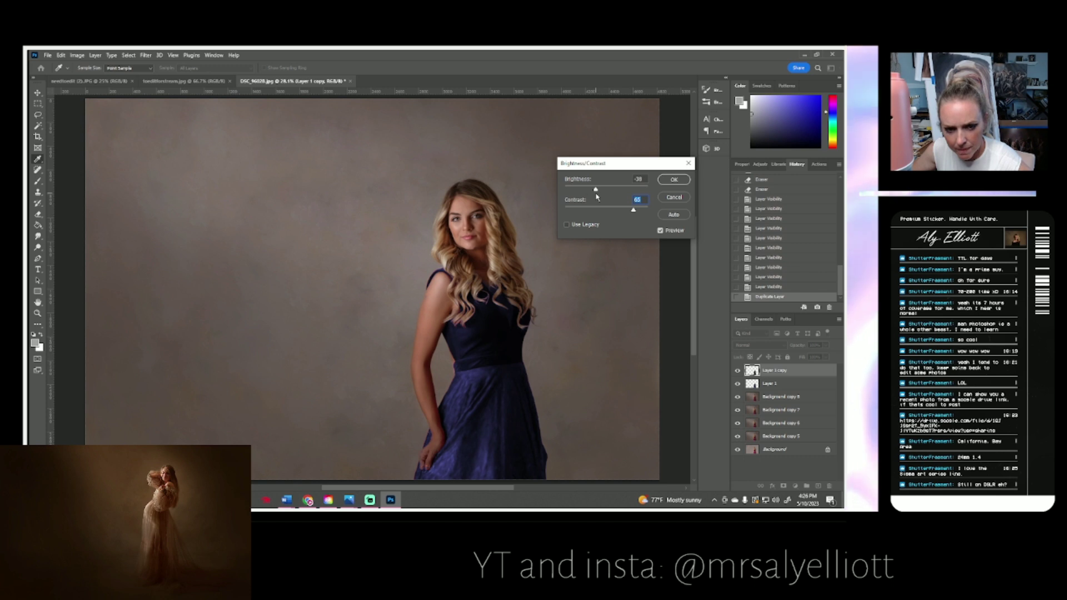
click(673, 179)
key(z)
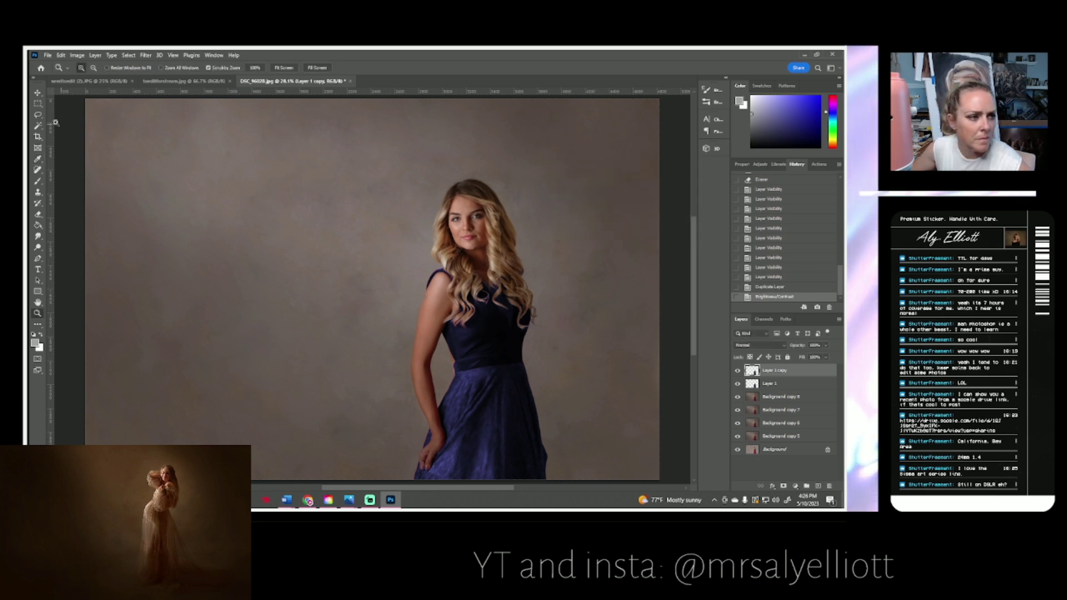
- Lasso the upper body down to the waistband on the darkened copy, delete that area from the layer and deselect
click(37, 114)
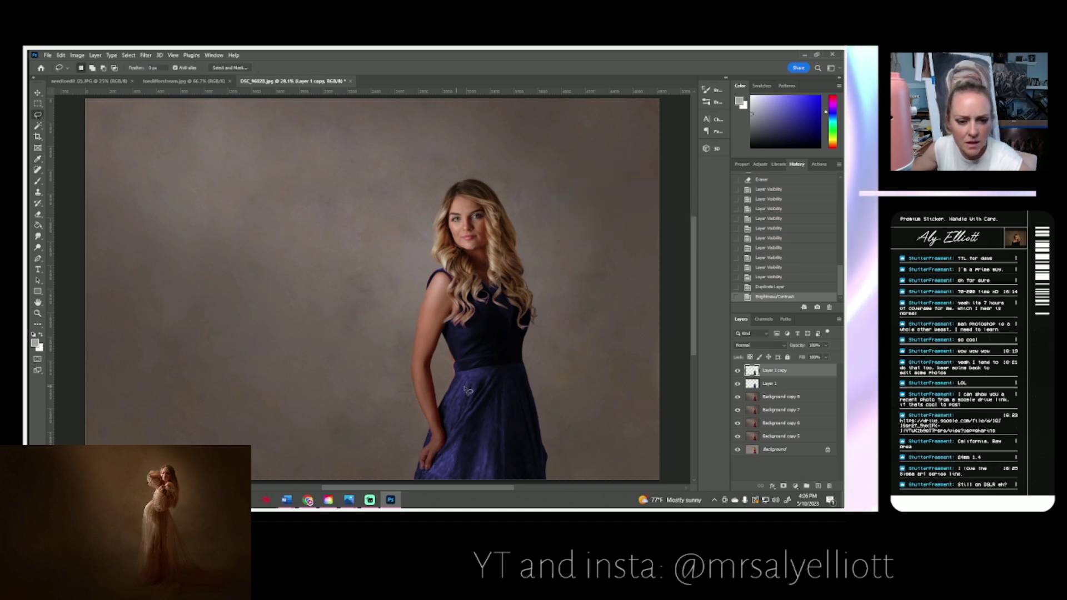
mouse_move(451, 372)
mouse_down()
mouse_move(554, 361)
mouse_move(507, 204)
mouse_move(367, 337)
mouse_move(449, 372)
mouse_up()
key(Delete)
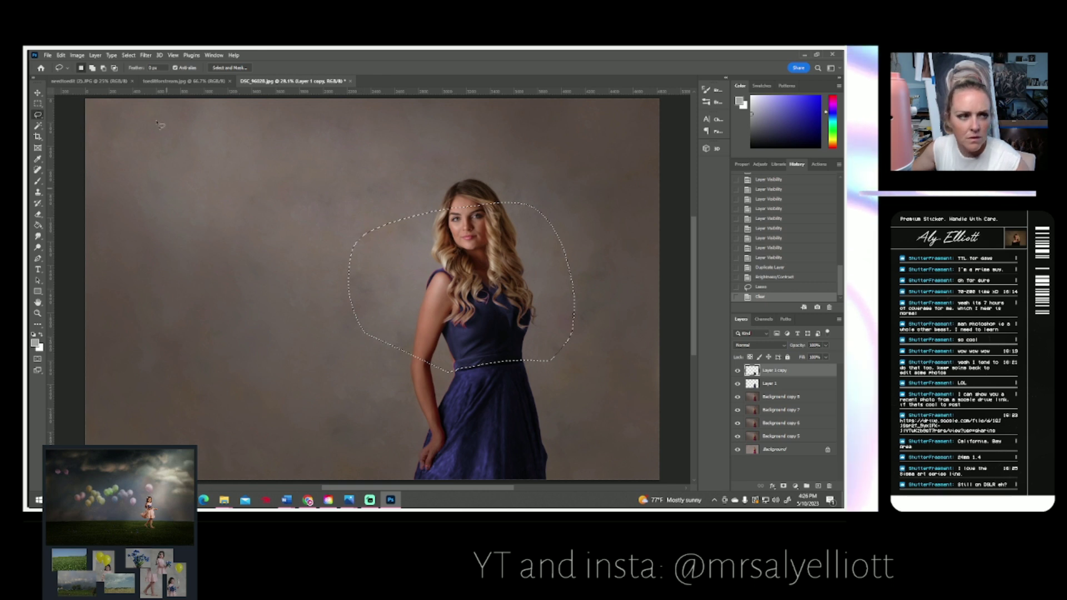
click(128, 55)
click(139, 75)
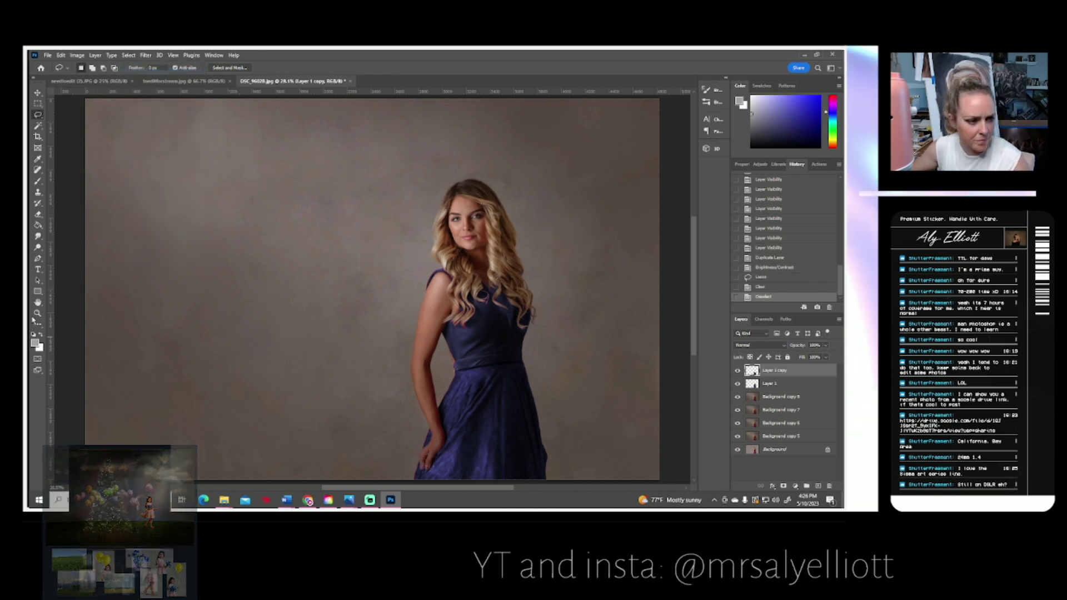
- Erase the leftover dark strip of the darkened copy along the lower part of the dress's waistband
key(z)
drag(501, 369, 501, 370)
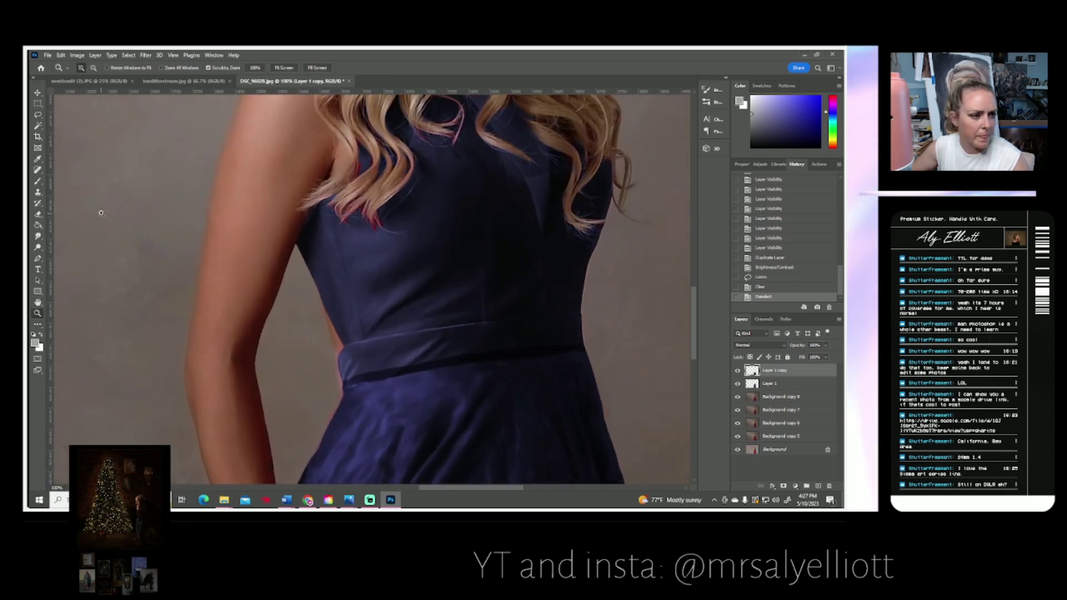
click(38, 214)
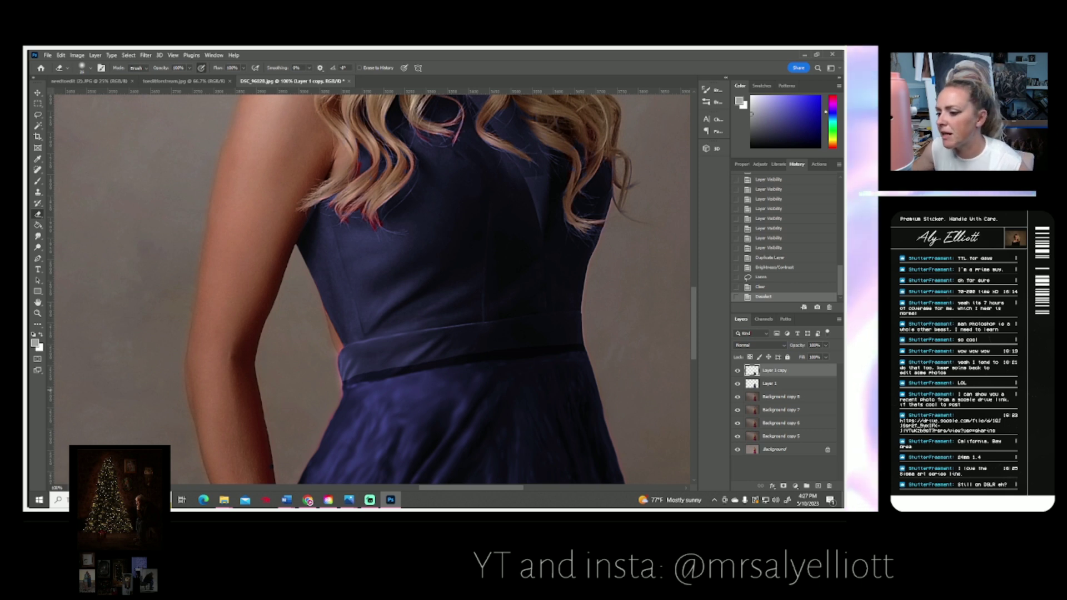
key(alt+Tab)
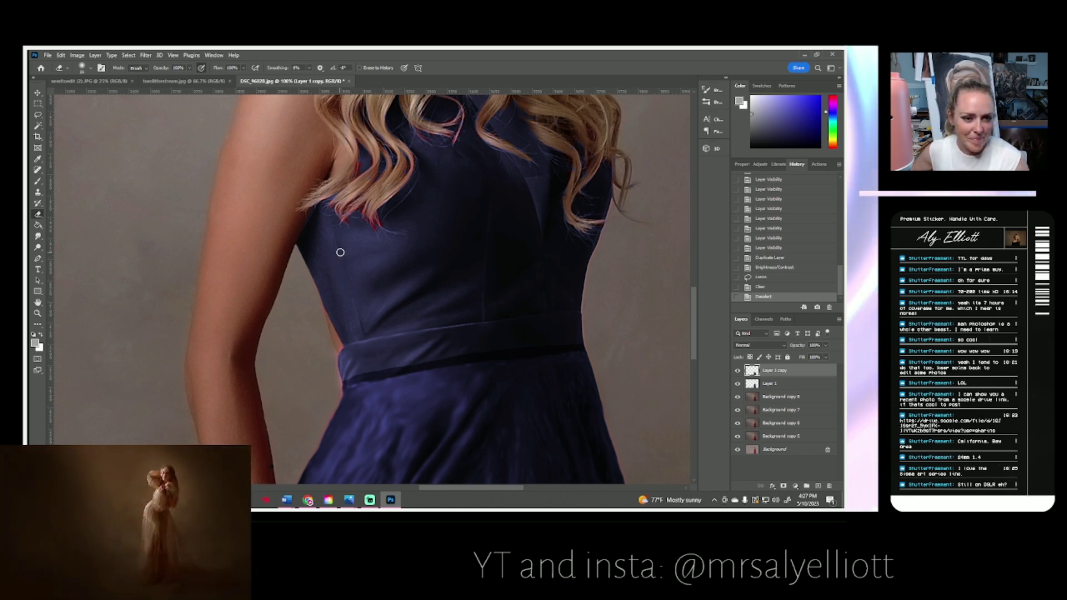
scroll(340, 253, down, 3)
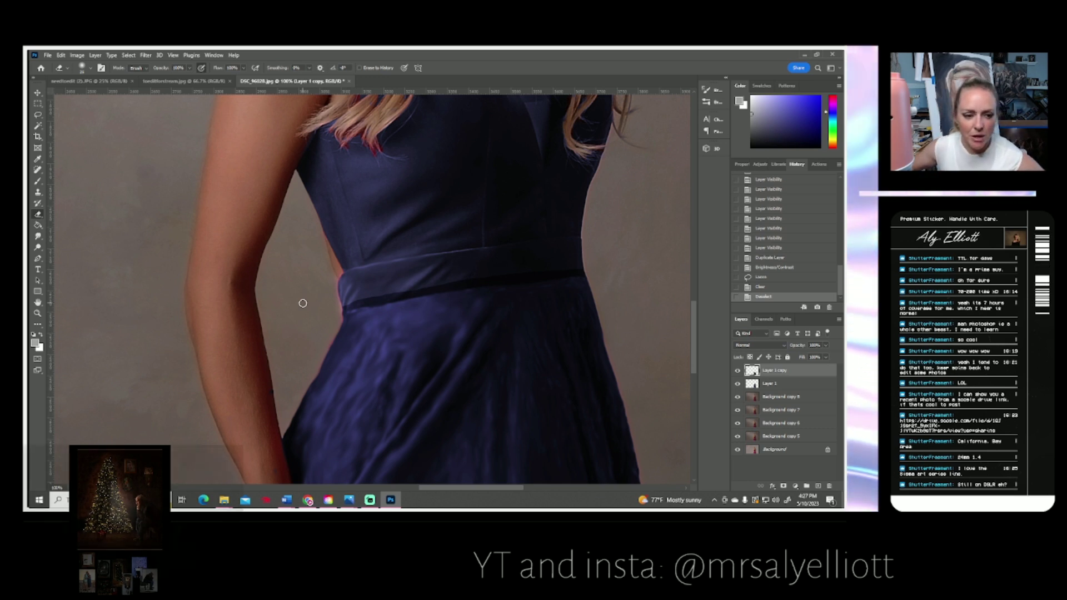
scroll(293, 297, down, 2)
scroll(293, 294, down, 5)
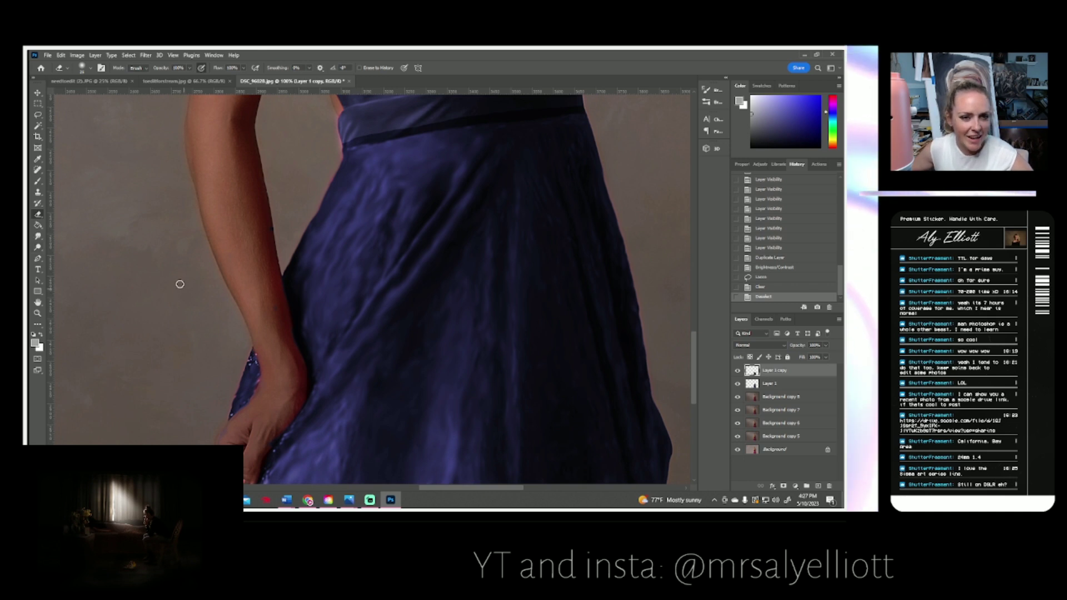
scroll(333, 178, up, 4)
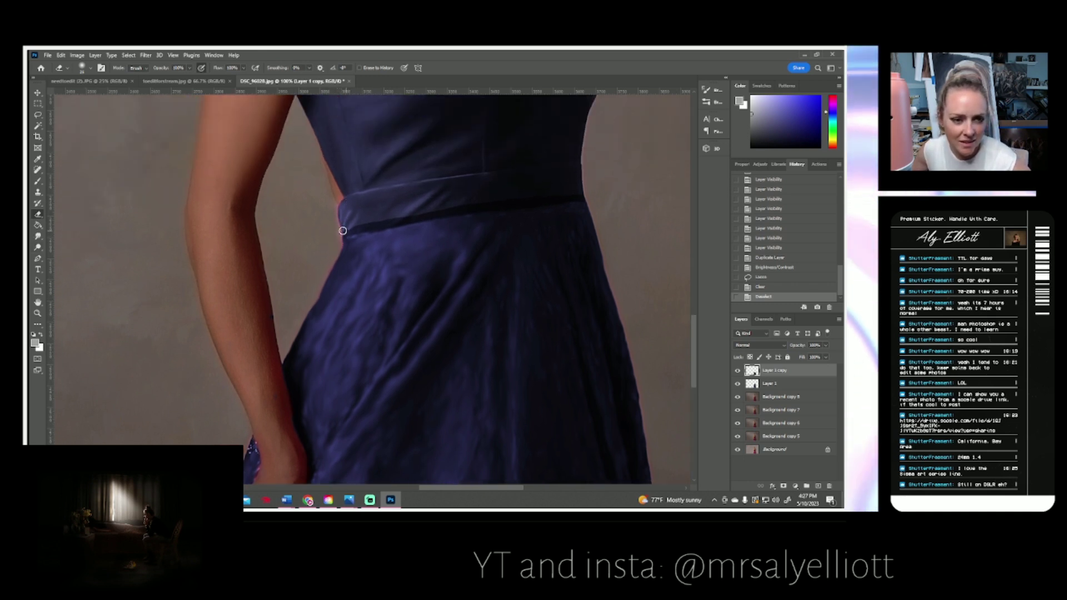
drag(390, 222, 431, 205)
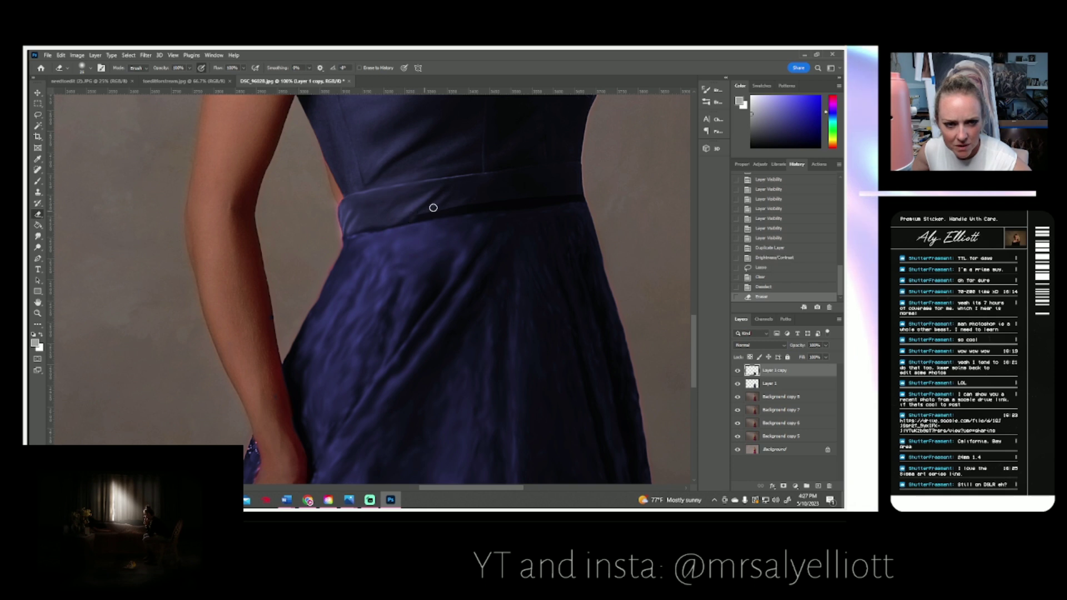
drag(517, 234, 420, 269)
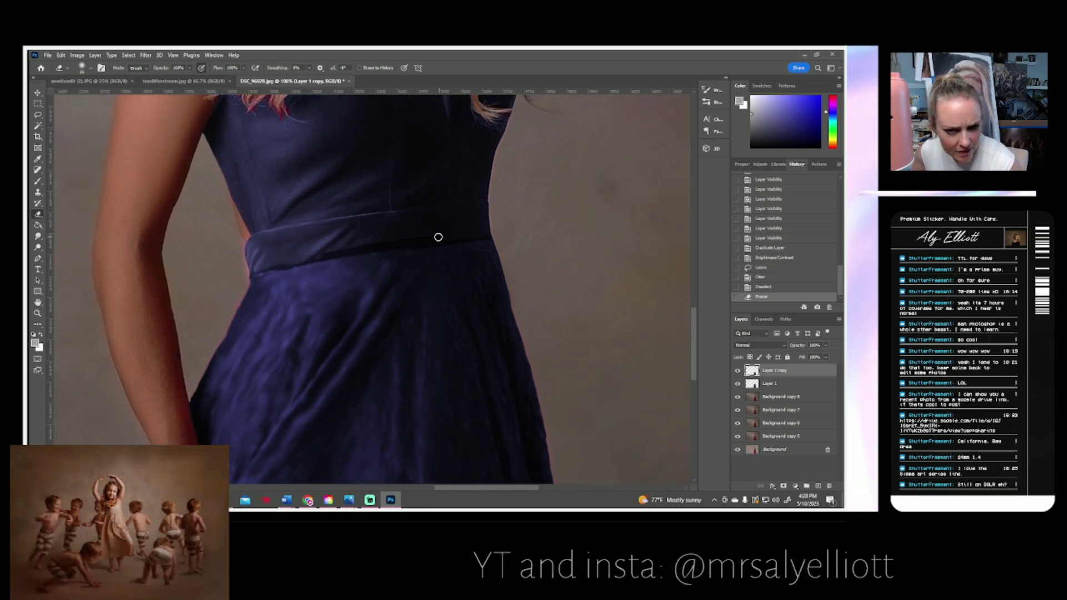
drag(317, 253, 289, 255)
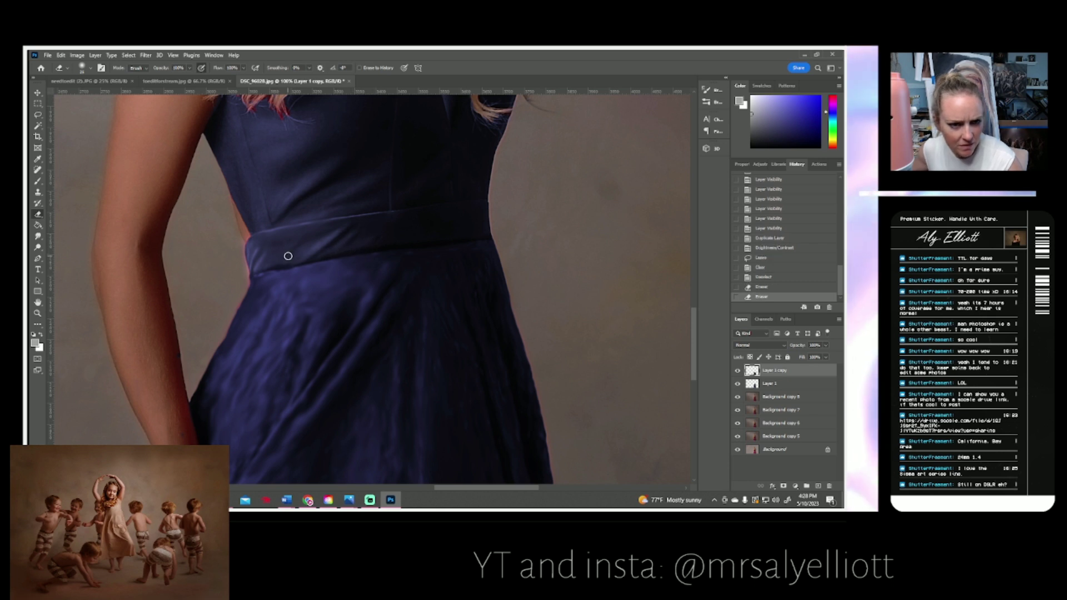
- Merge Layer 1 and its darkened copy into a single layer
shift+click(767, 383)
right_click(768, 384)
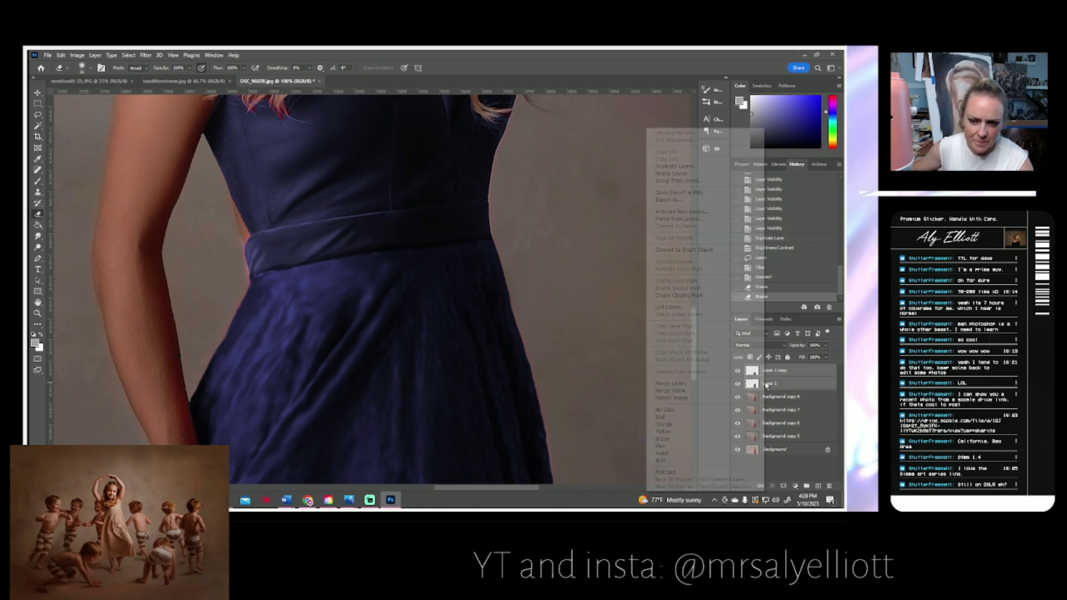
click(673, 384)
- Duplicate the merged dress layer and hide the original beneath the duplicate
right_click(762, 372)
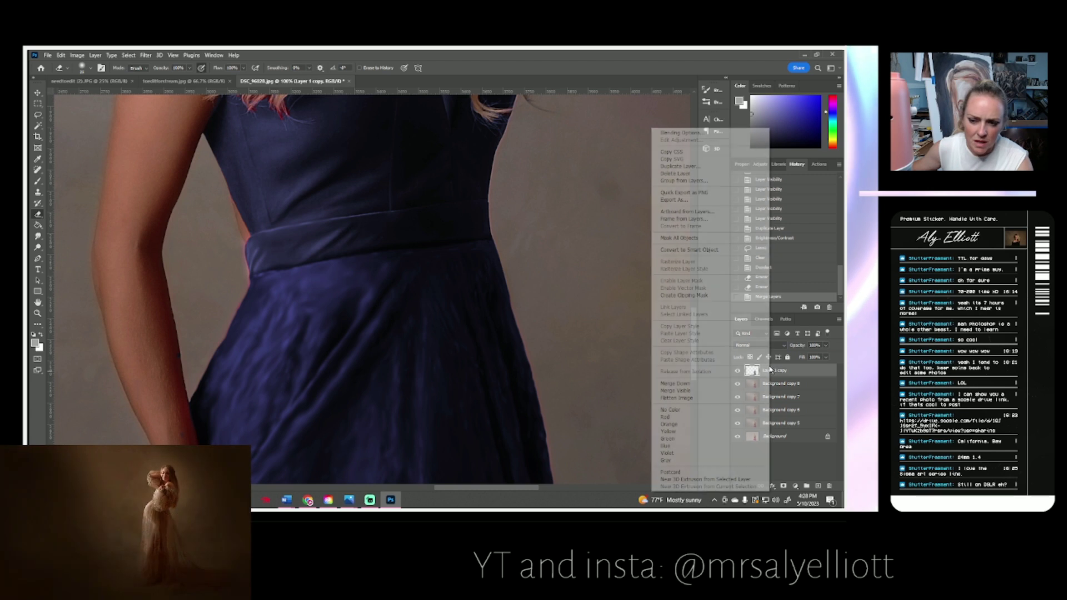
click(715, 173)
click(504, 176)
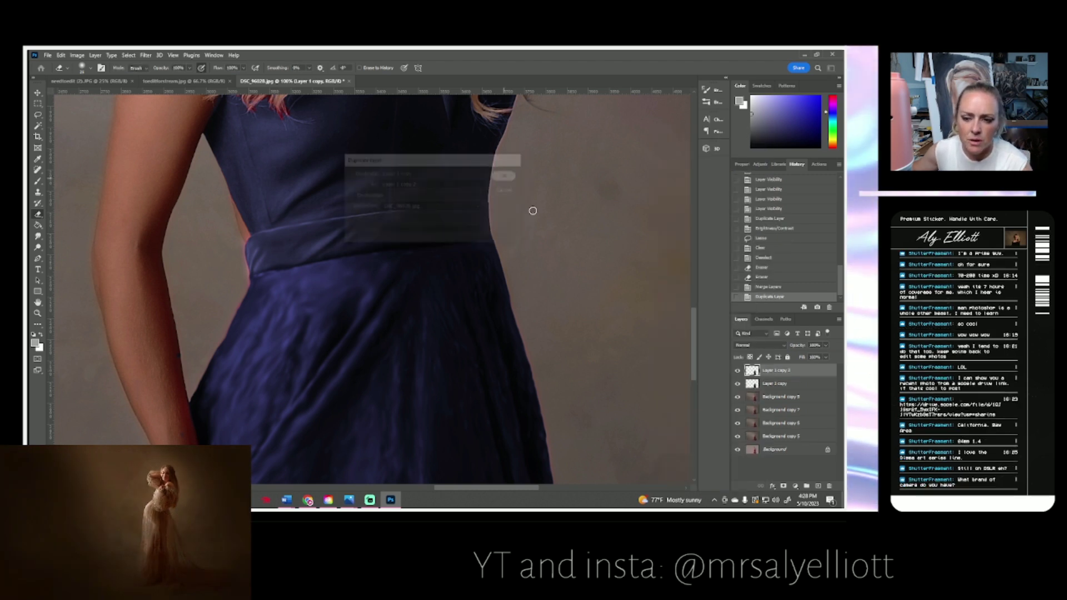
click(737, 384)
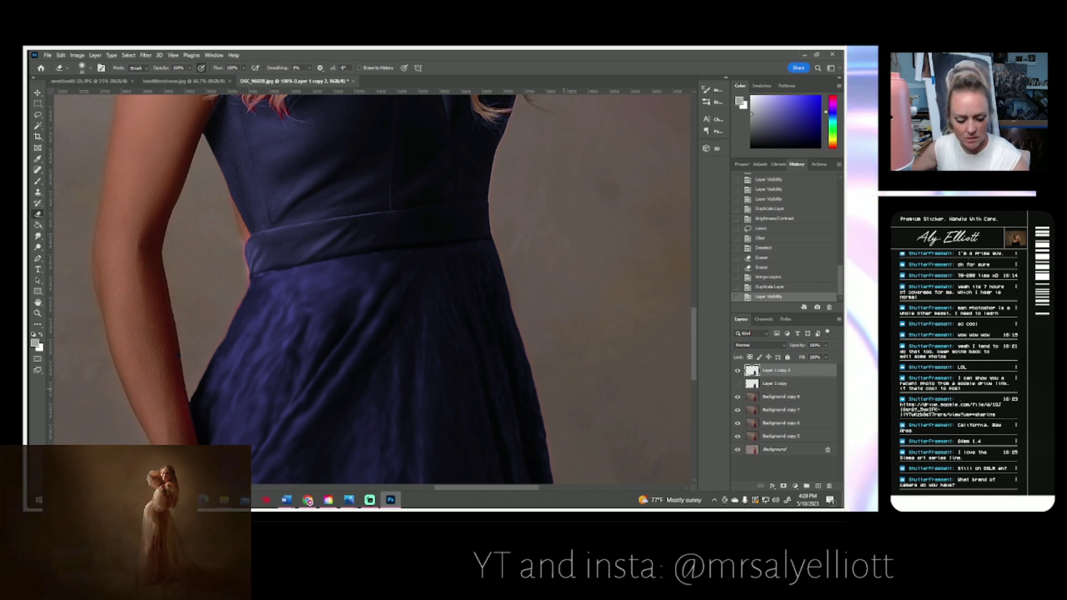
- Save the document as a layered PSD with Maximize Compatibility enabled
key(ctrl+s)
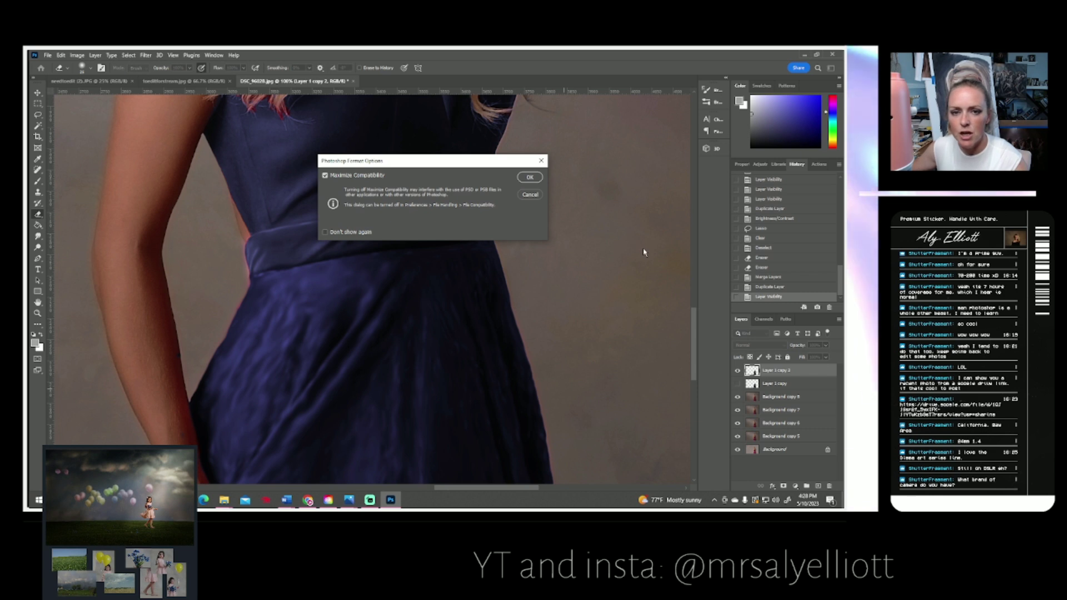
click(526, 177)
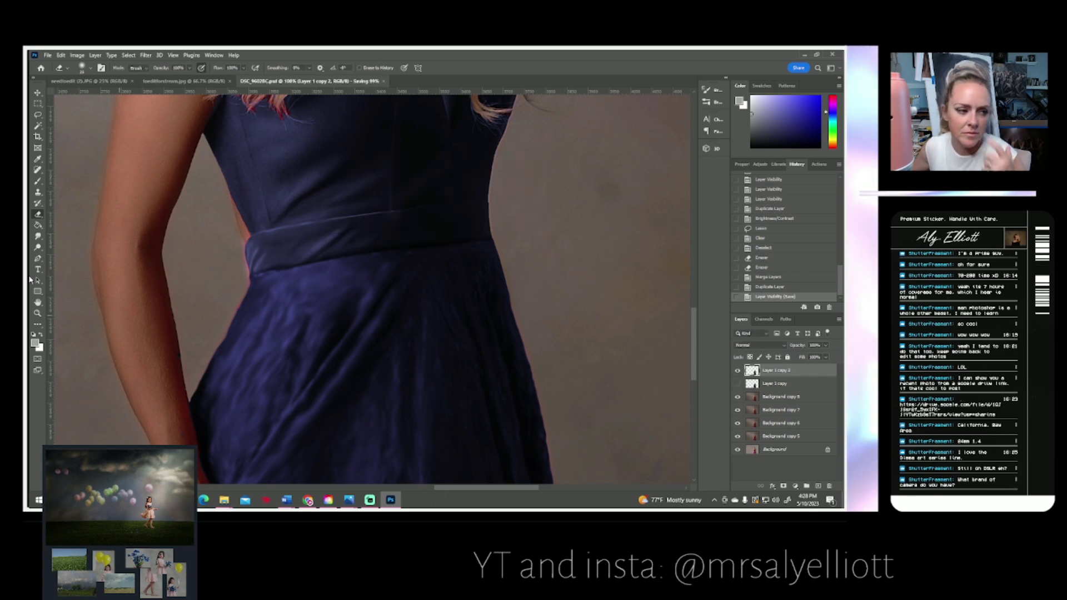
- Fit the whole portrait in view and compare it with the top dress layer hidden and shown
click(37, 313)
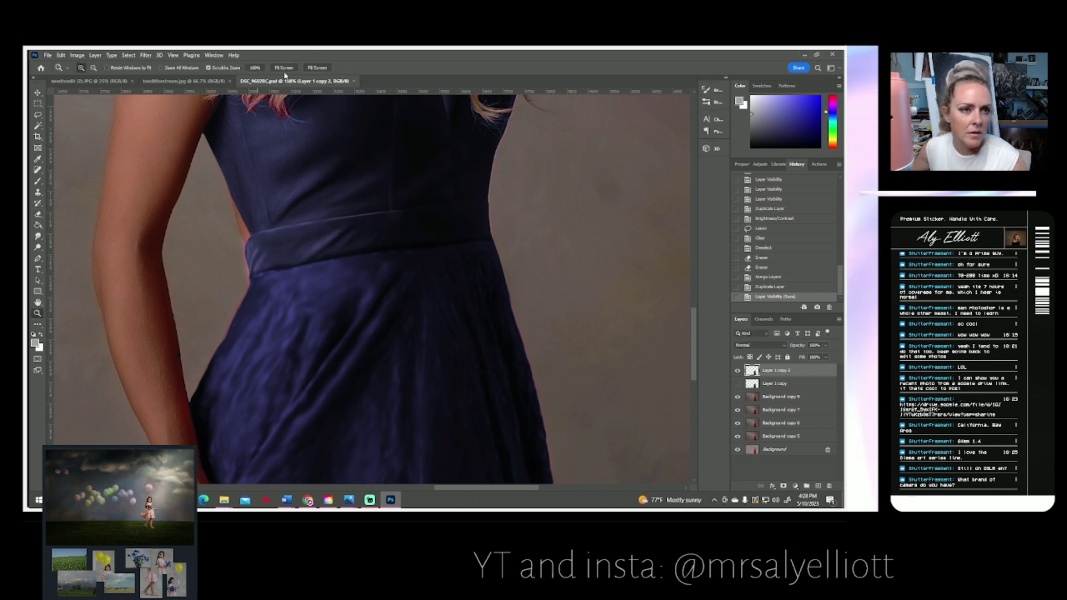
click(284, 67)
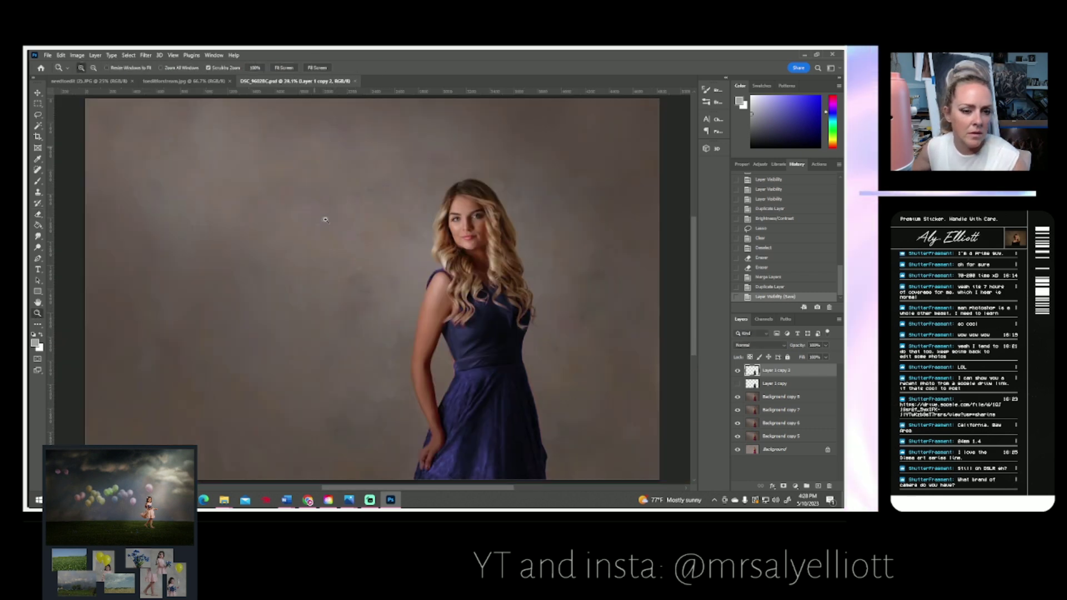
click(738, 371)
click(738, 371)
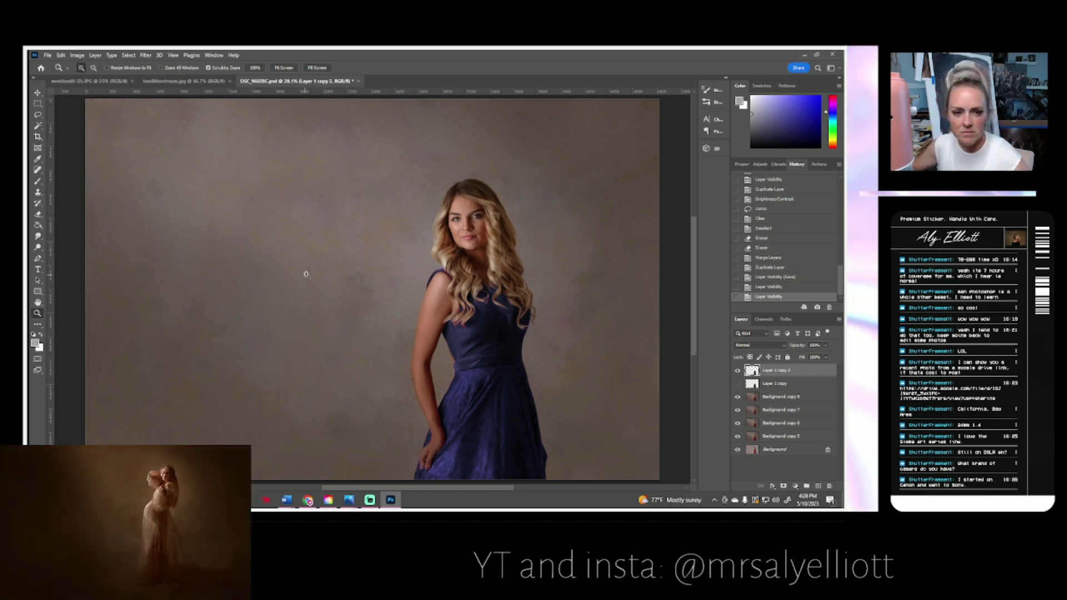
- Duplicate the top dress layer and hide the layer it was copied from
click(738, 374)
click(738, 373)
right_click(769, 371)
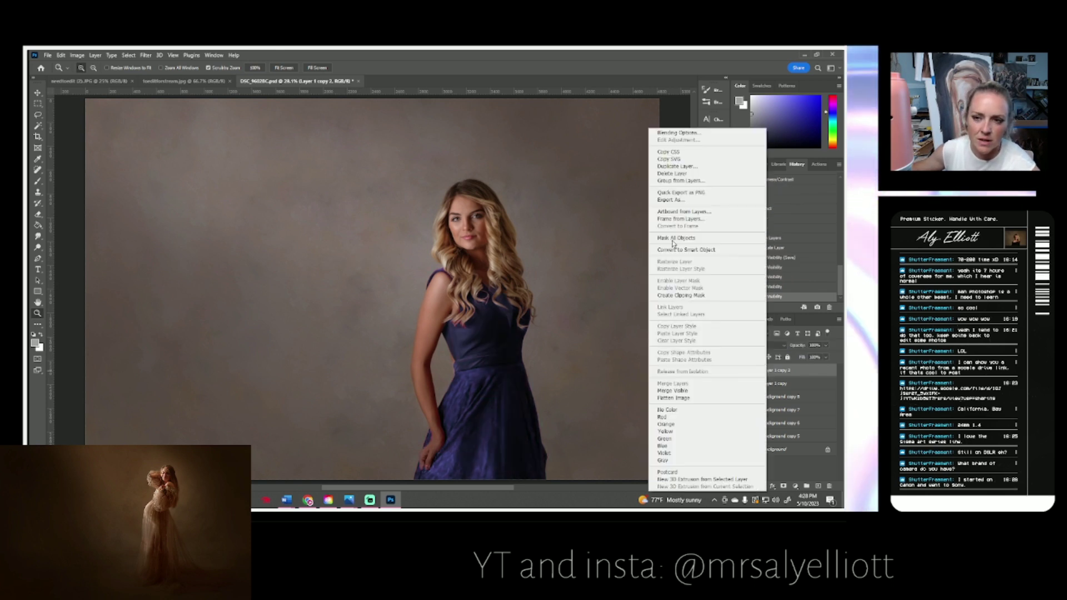
click(677, 167)
click(507, 178)
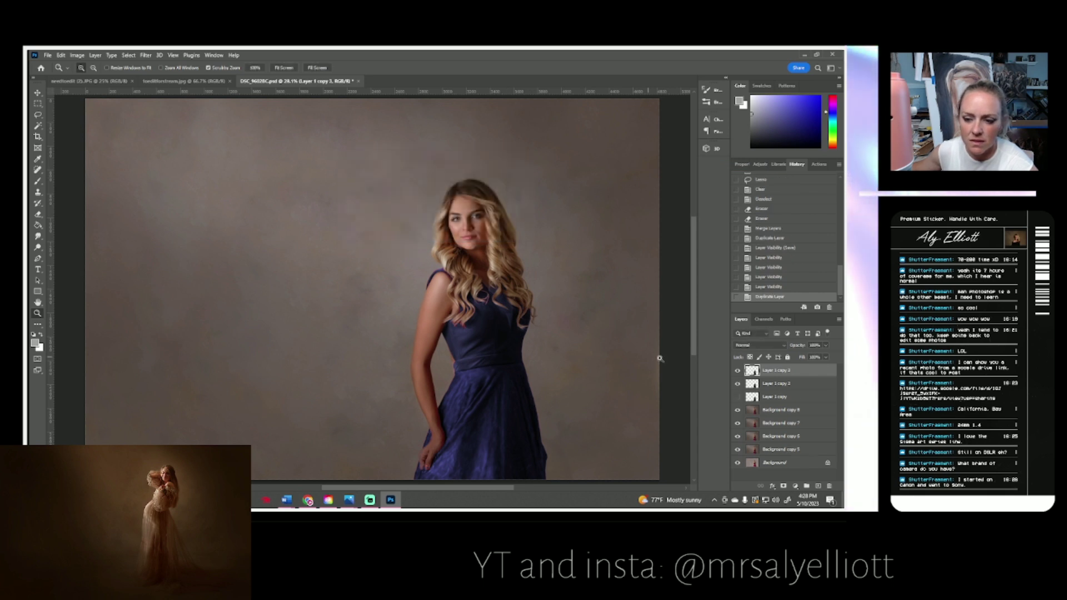
click(738, 384)
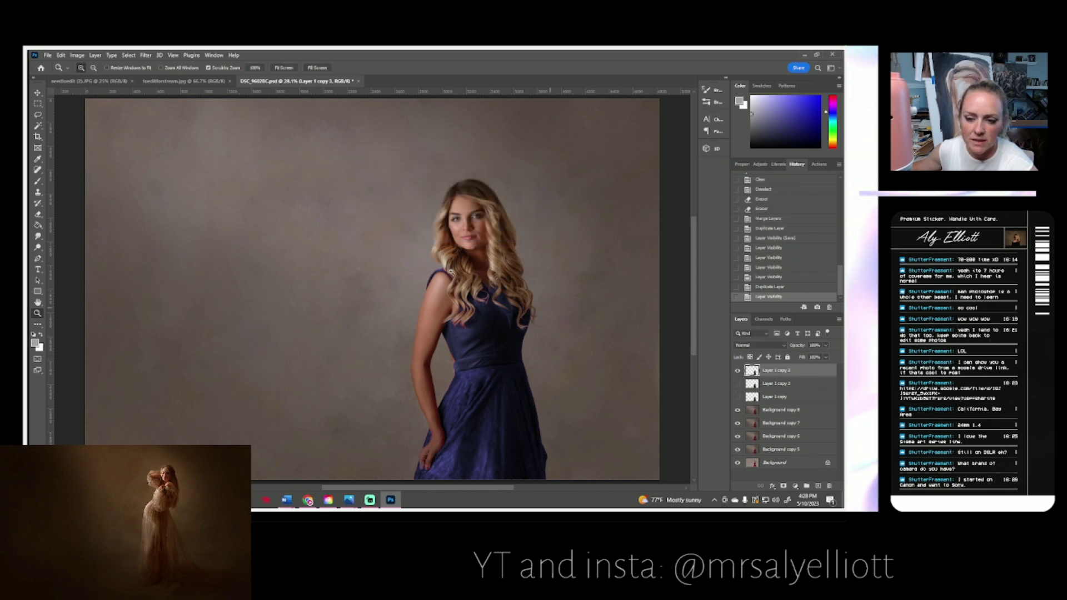
click(78, 56)
mouse_move(111, 76)
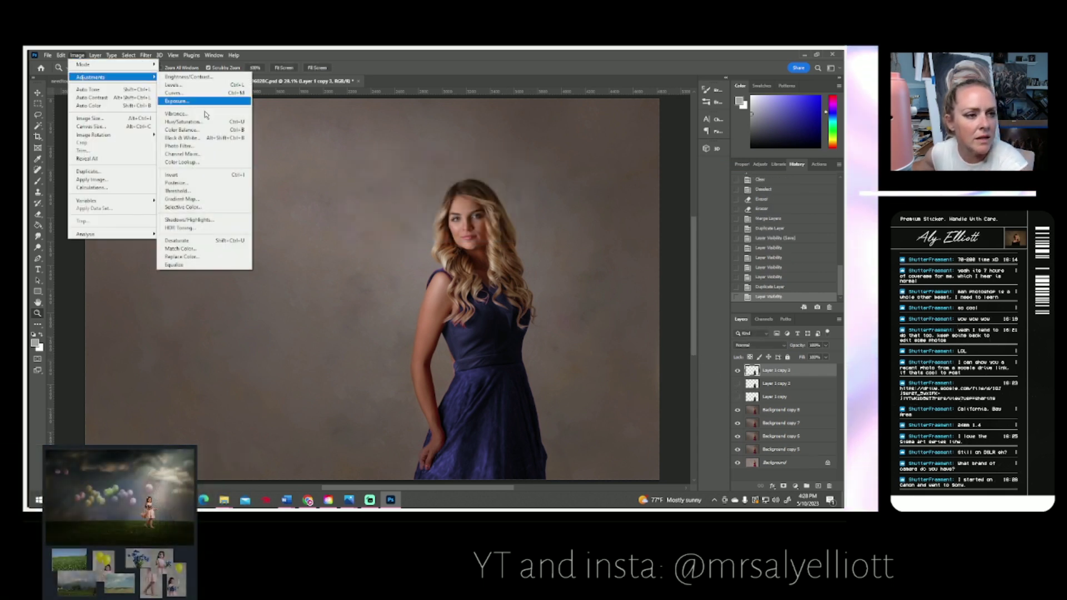
click(182, 129)
click(790, 191)
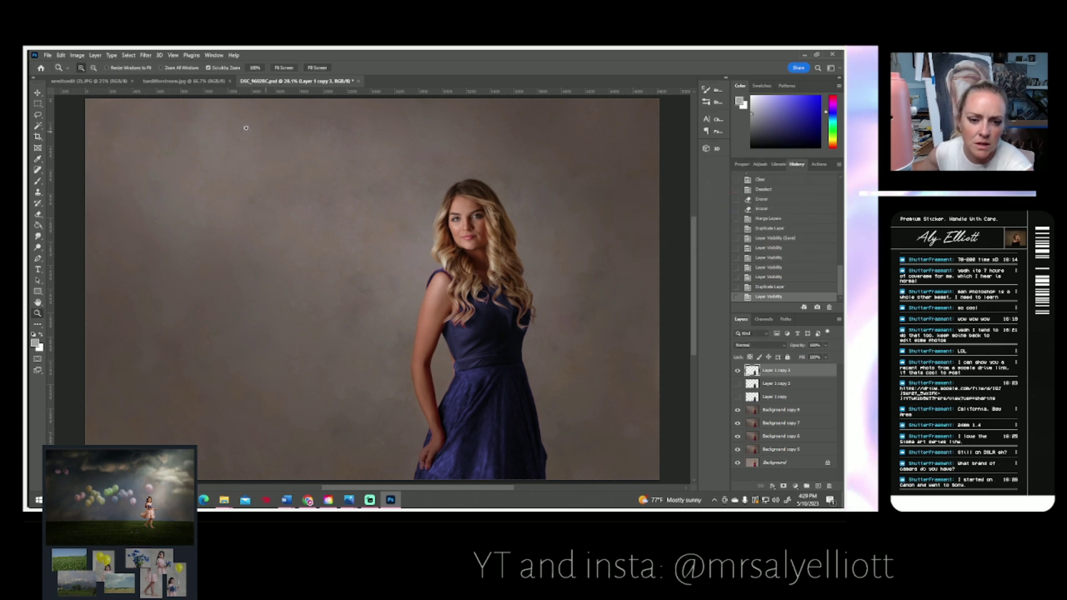
key(z)
- Start a Hue/Saturation adjustment on the new top dress layer with Colorize turned on
click(95, 56)
mouse_move(77, 55)
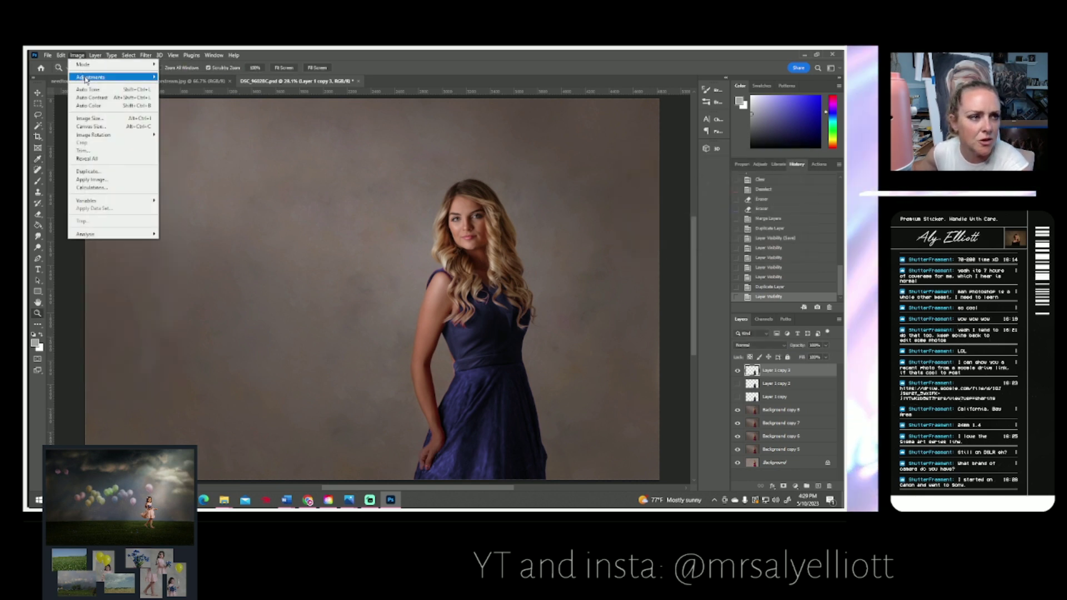
mouse_move(86, 78)
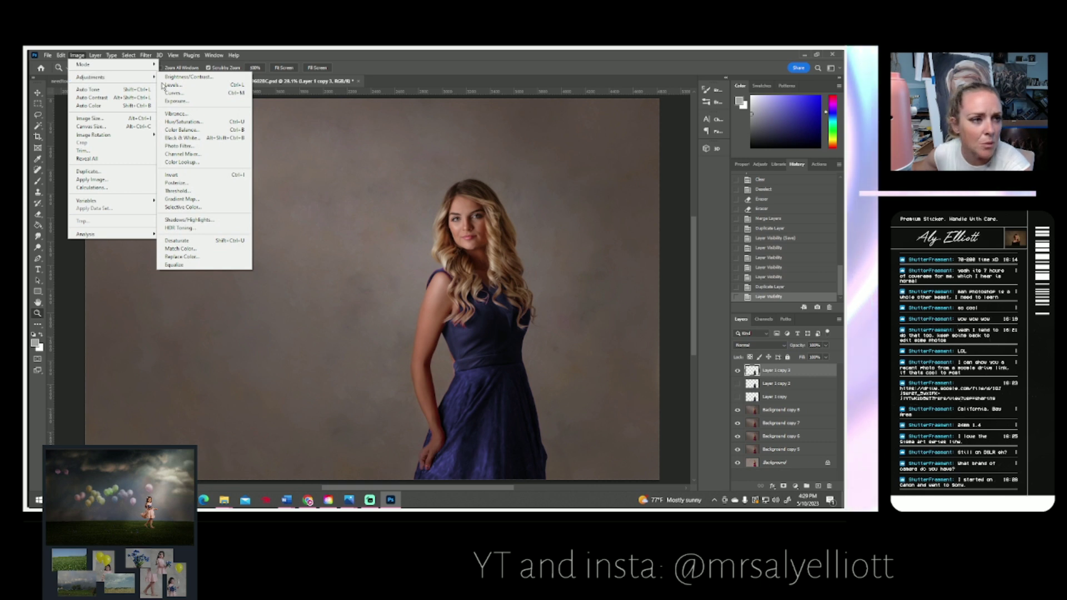
click(183, 122)
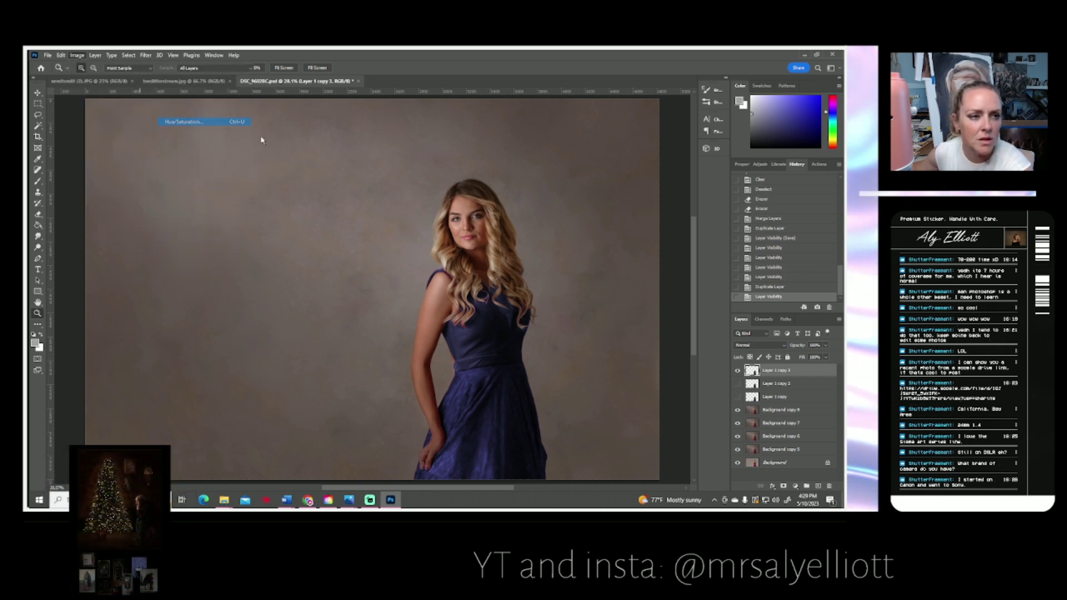
click(745, 237)
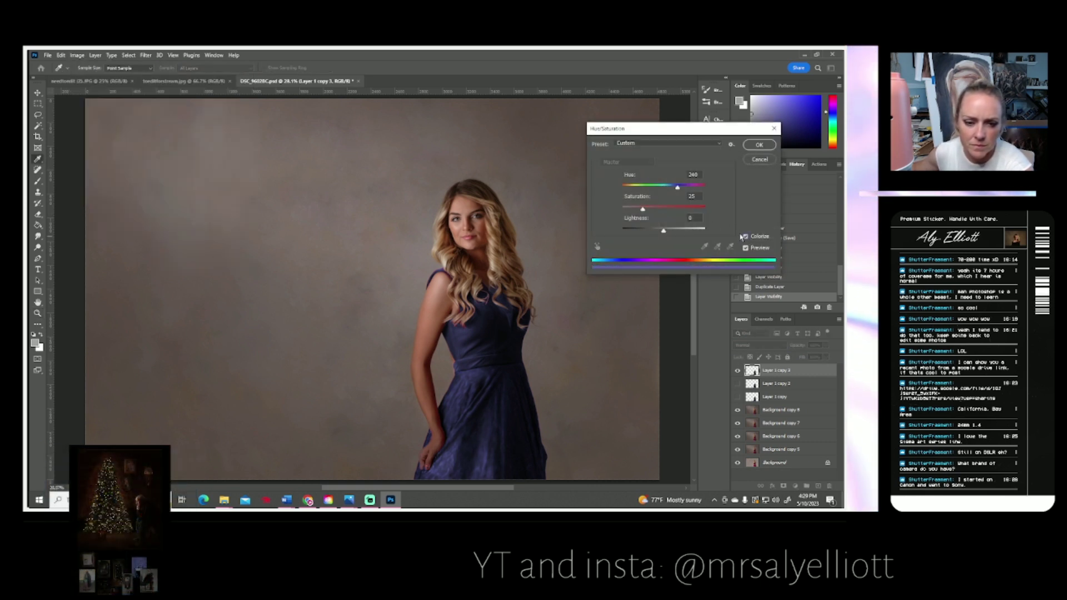
- Try pink tones on the dress with hue 331 and lightness +15, followed by hue 360
drag(678, 190, 700, 194)
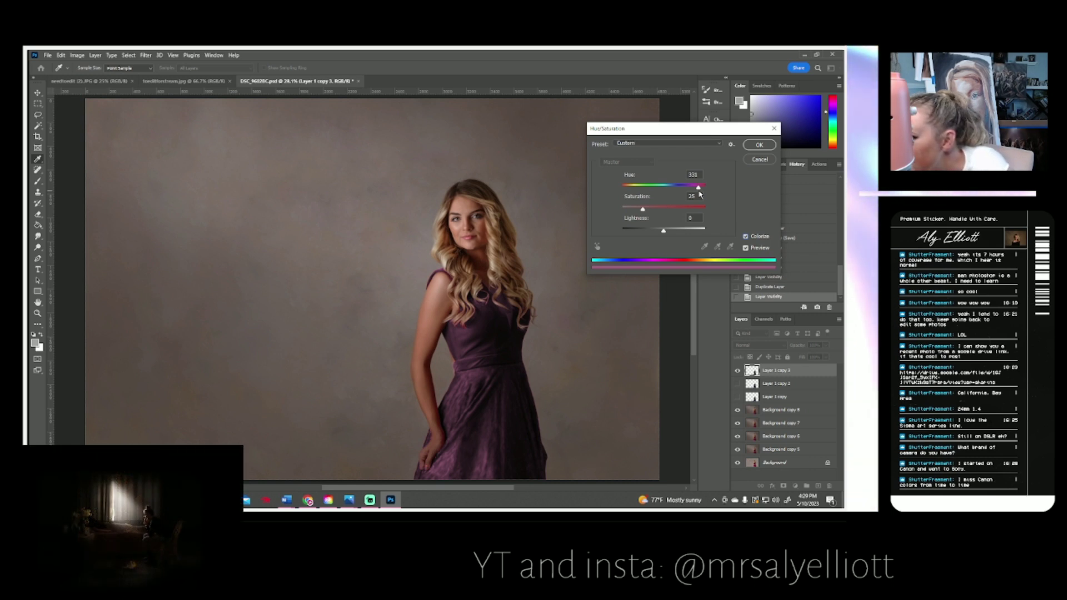
drag(665, 232, 670, 236)
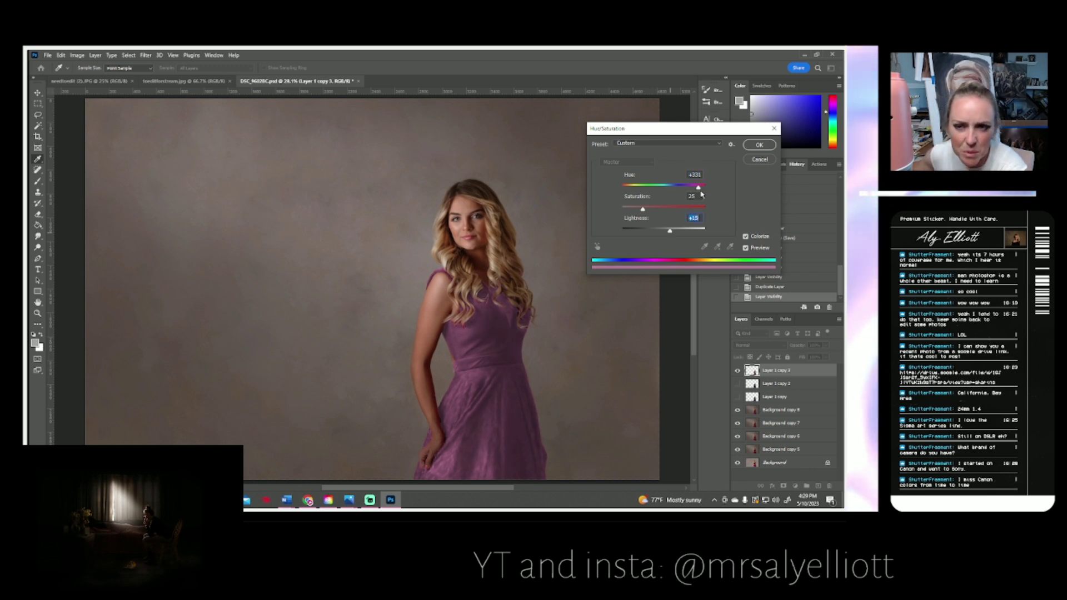
drag(700, 190, 705, 191)
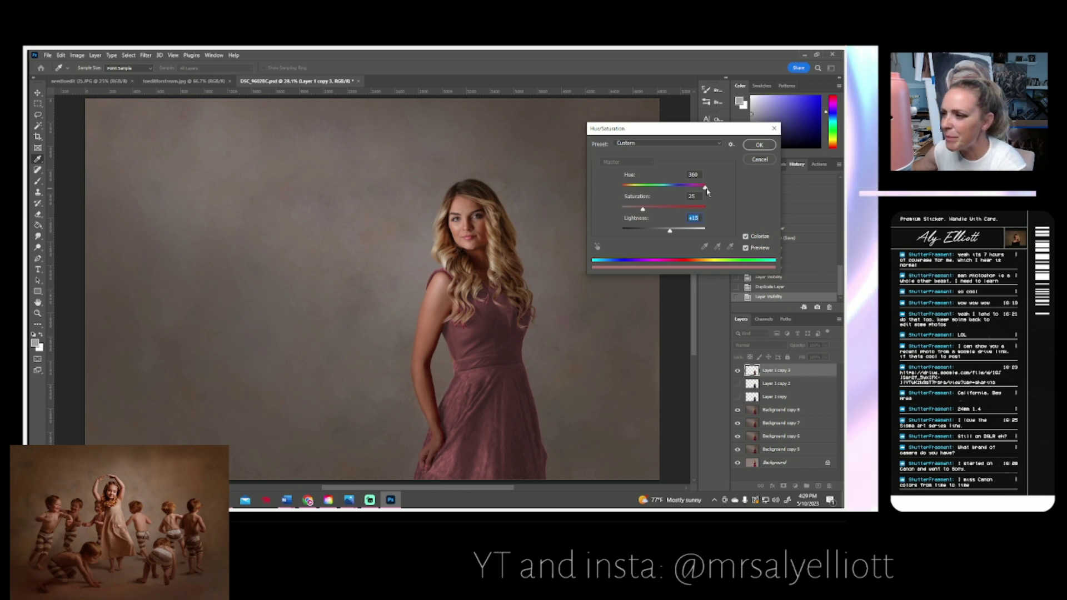
key(Tab)
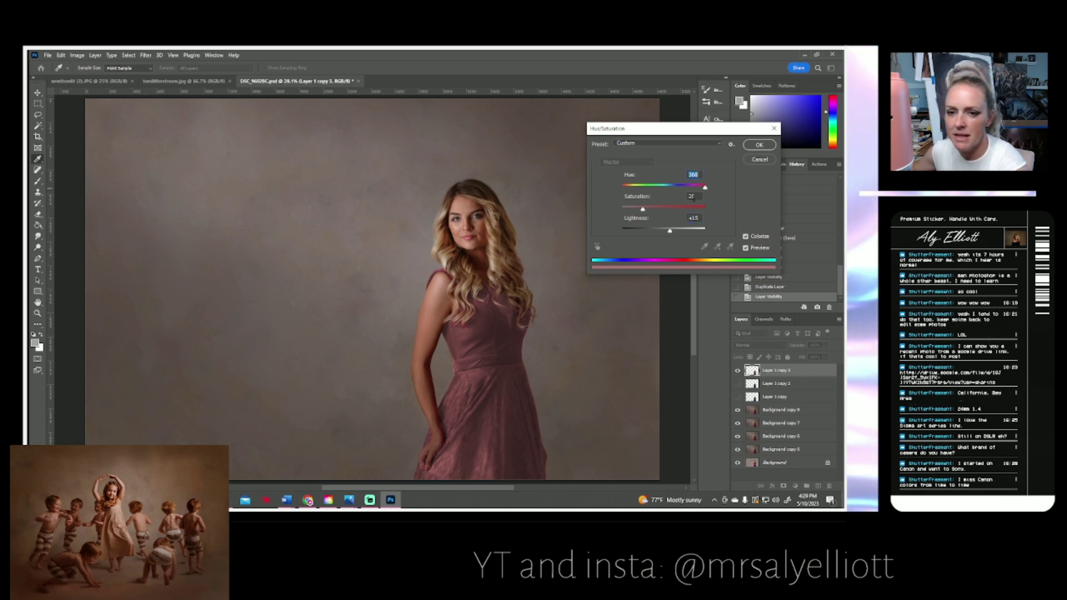
- Turn the dress deep red with lightness +5, saturation 37 and hue 0
drag(671, 233, 667, 234)
click(667, 234)
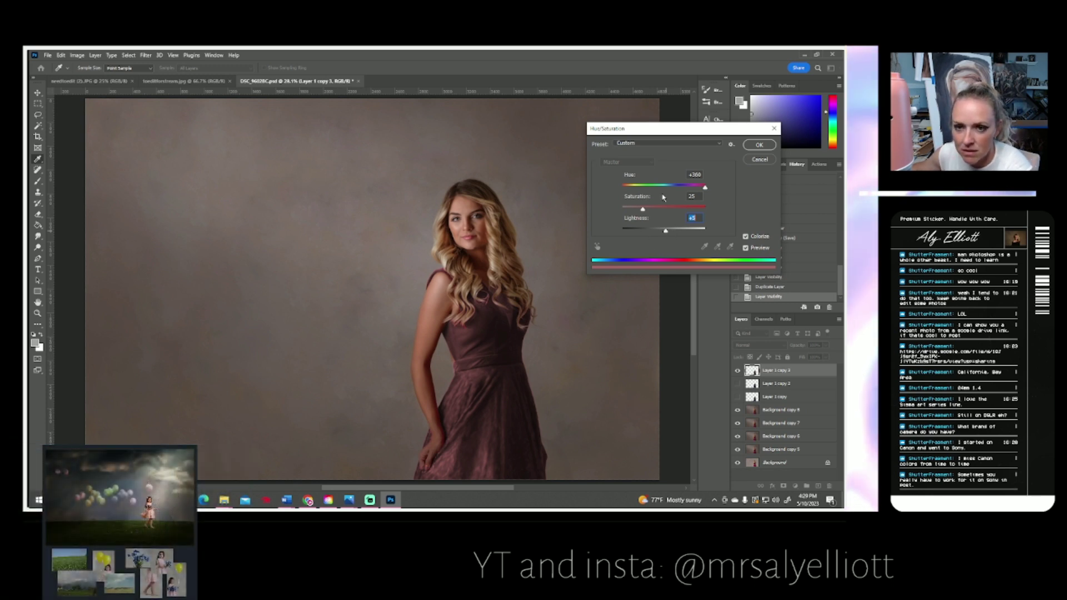
mouse_move(643, 209)
mouse_down()
mouse_move(705, 209)
mouse_move(652, 211)
mouse_up()
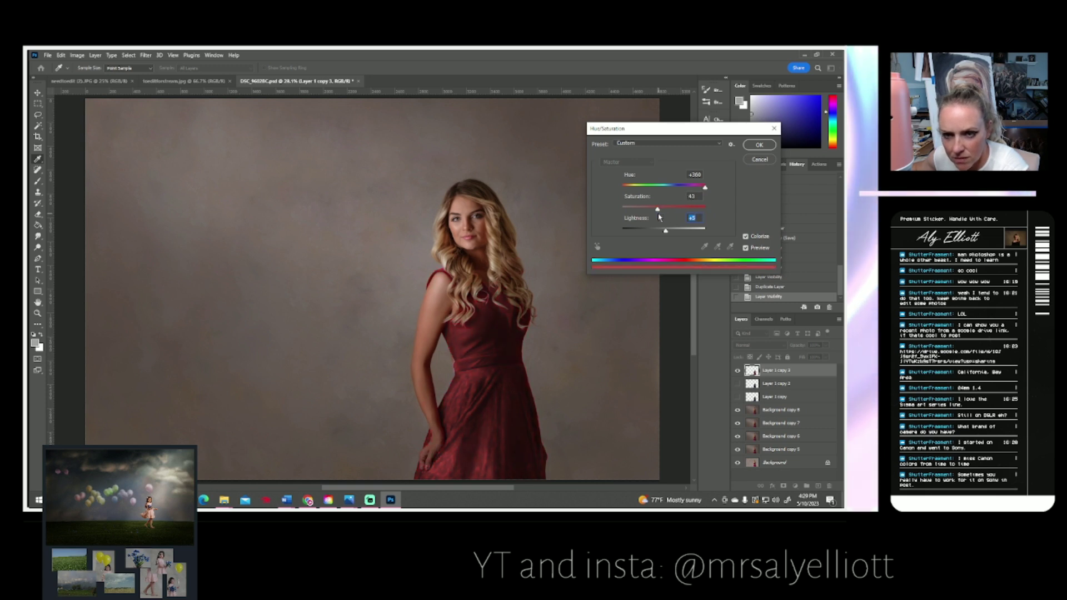
click(700, 196)
drag(706, 189, 615, 197)
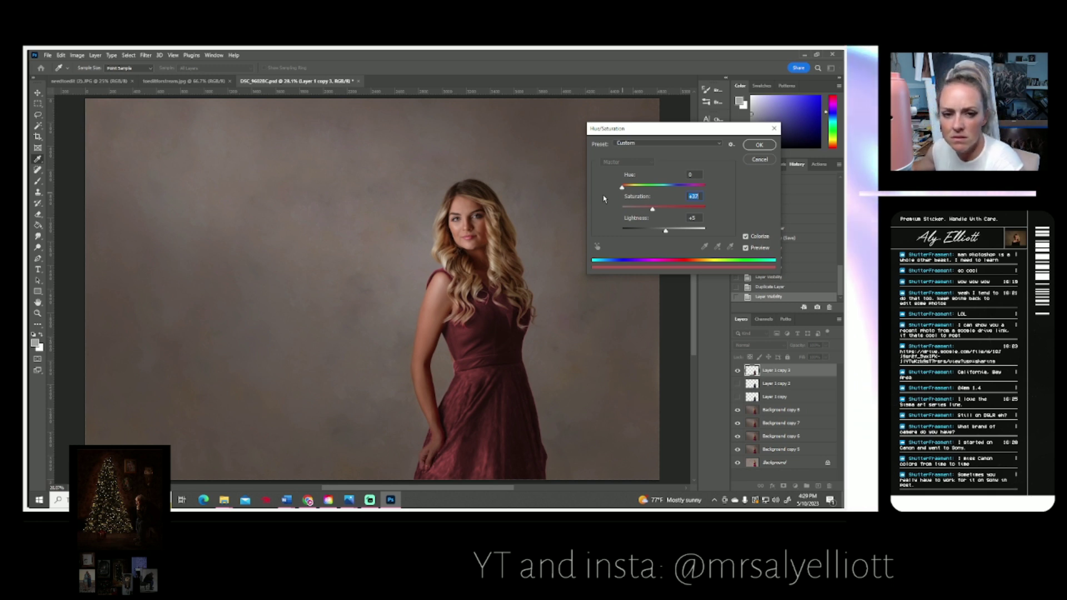
- Try a dark teal dress by shifting the hue to blue-green and lowering the lightness to -24
drag(622, 187, 665, 200)
key(ctrl+z)
key(ctrl+z)
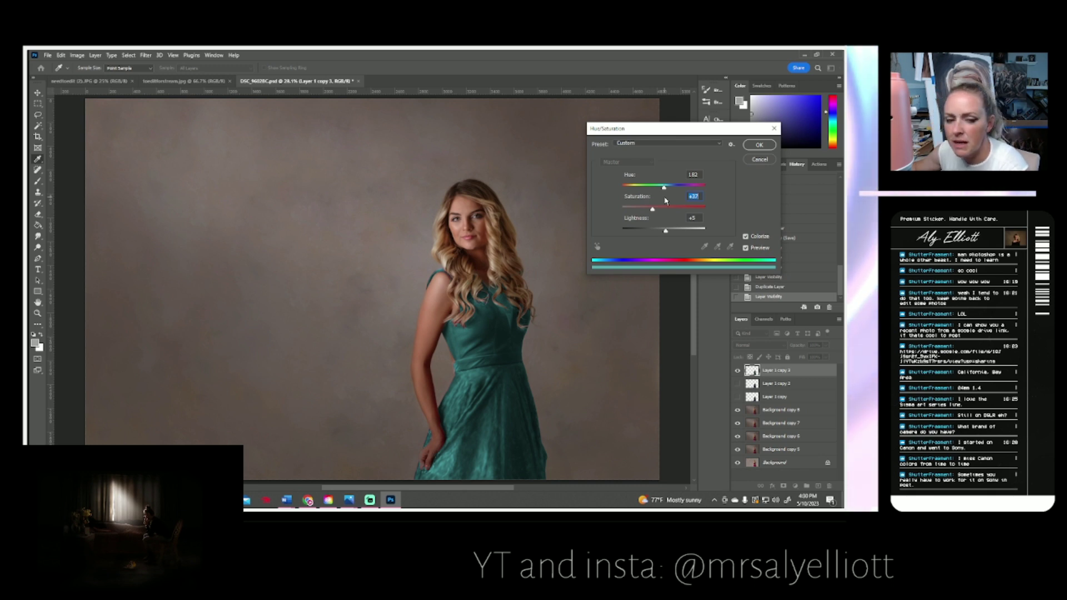
drag(666, 201, 664, 242)
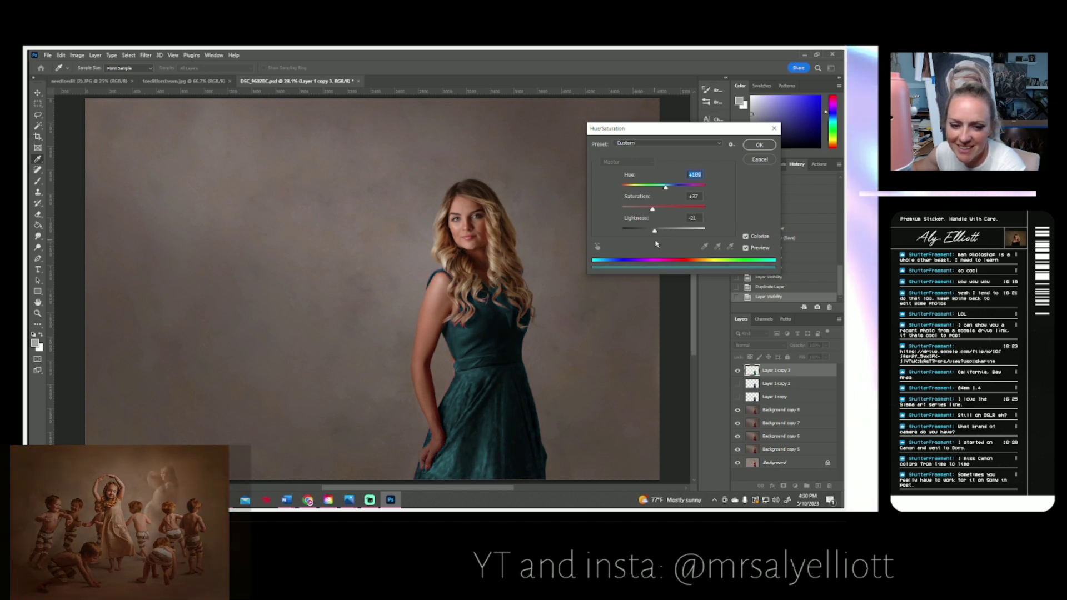
drag(652, 231, 653, 232)
- Try a dark burgundy dress with hue 0 and lightness -12
drag(666, 189, 625, 197)
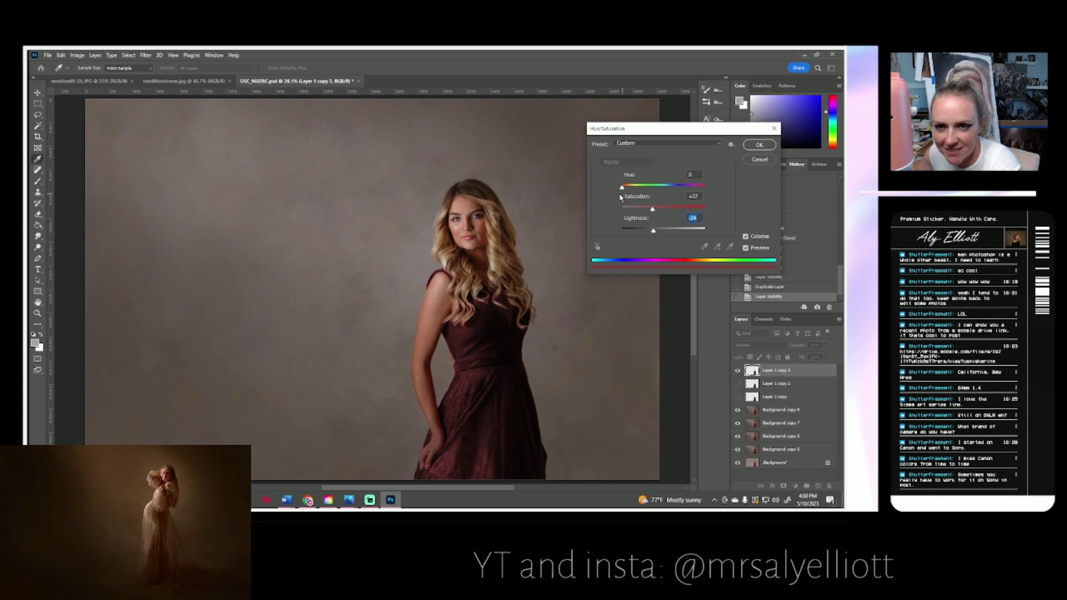
key(Tab)
drag(654, 233, 662, 237)
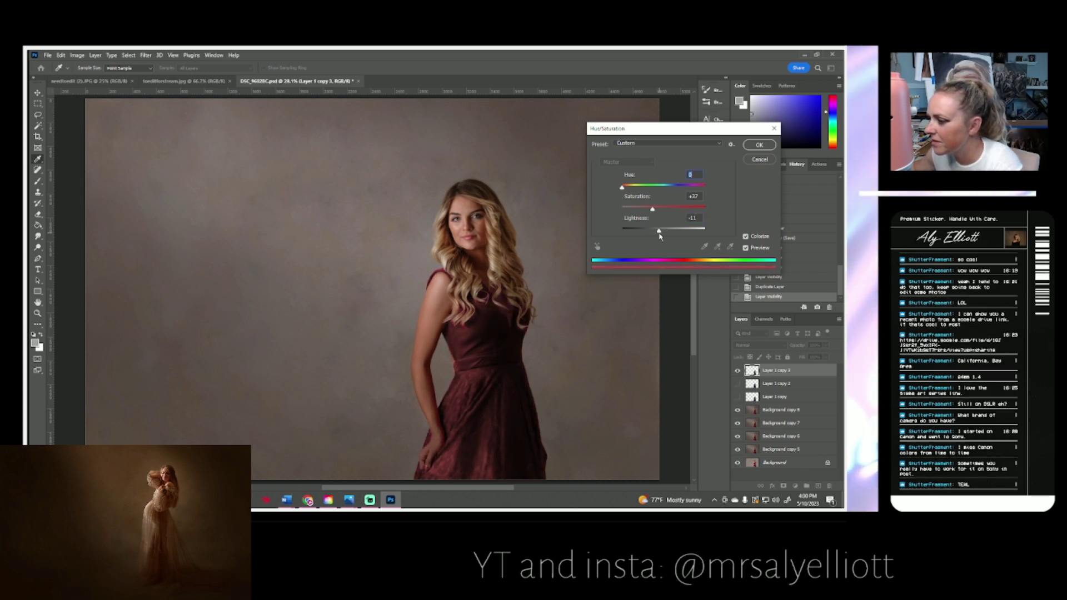
drag(660, 232, 654, 232)
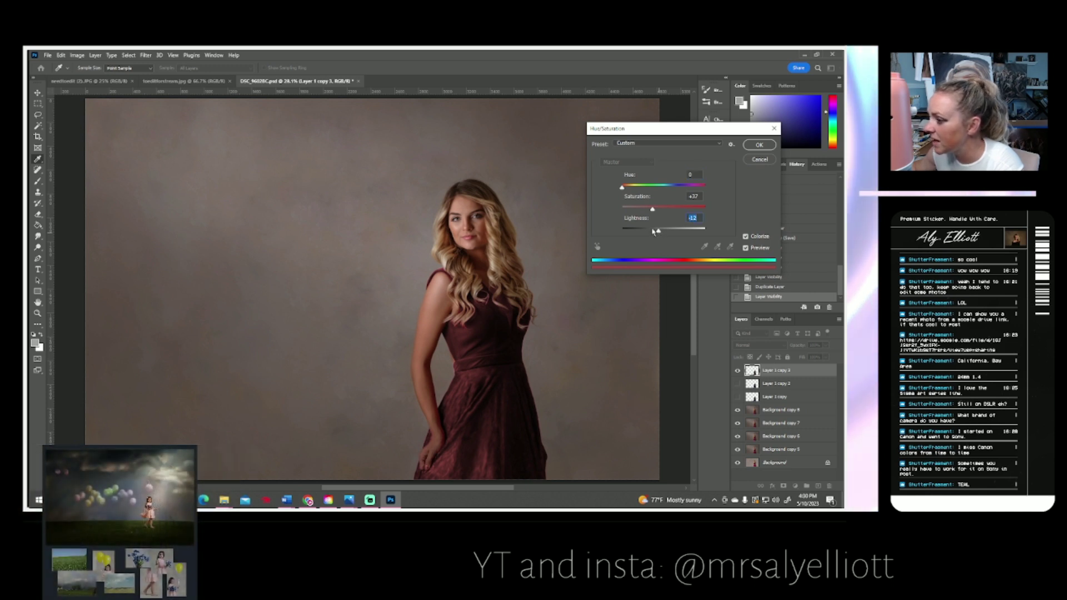
- Colour the dress emerald green with hue 173 and lightness +8, and apply the Hue/Saturation adjustment
drag(625, 189, 672, 198)
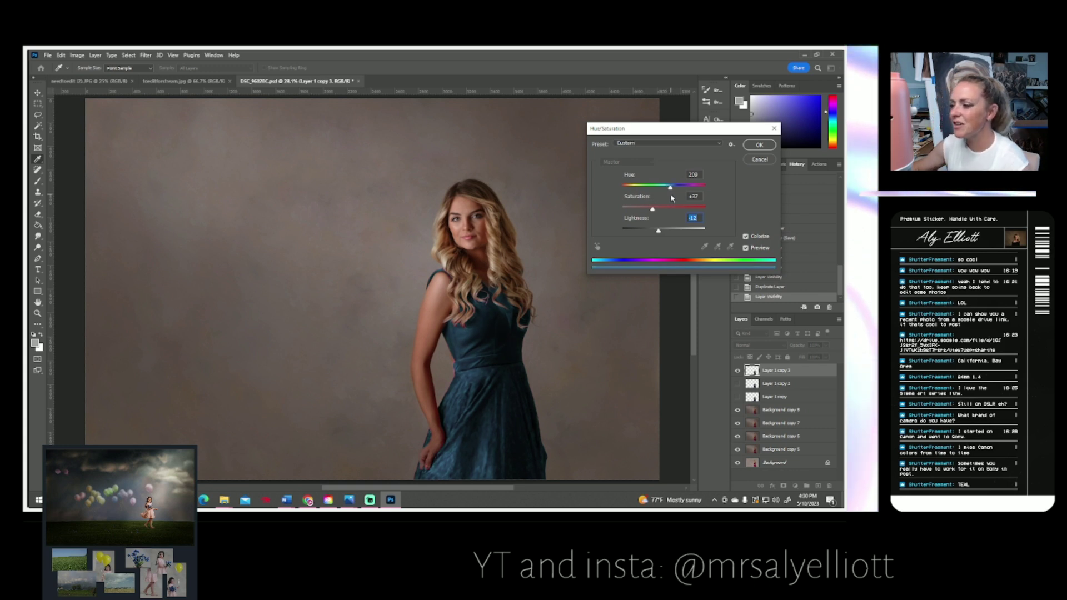
drag(672, 199, 668, 233)
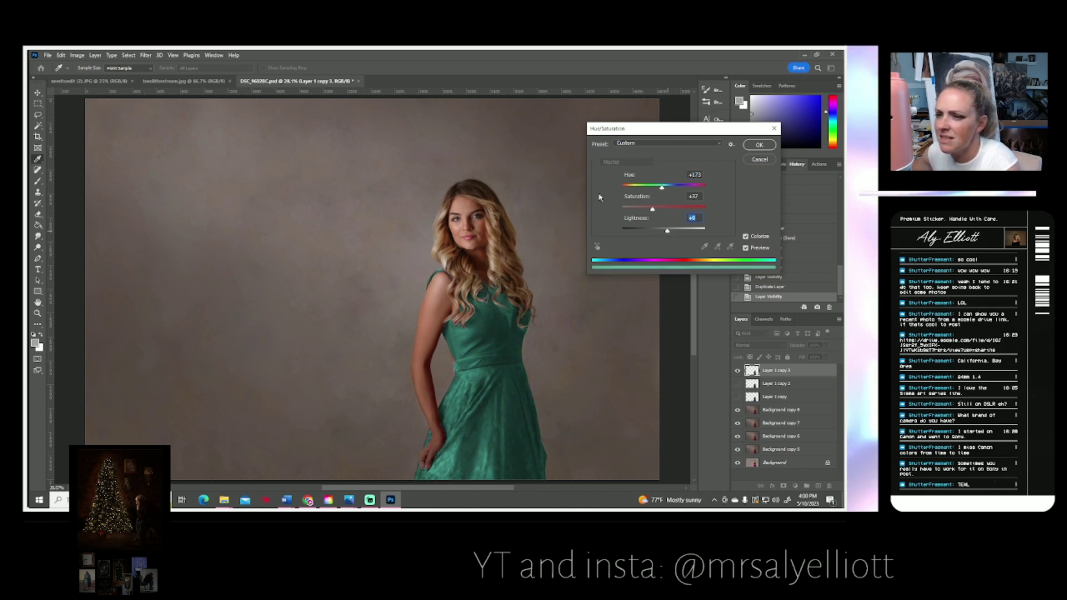
drag(668, 232, 669, 236)
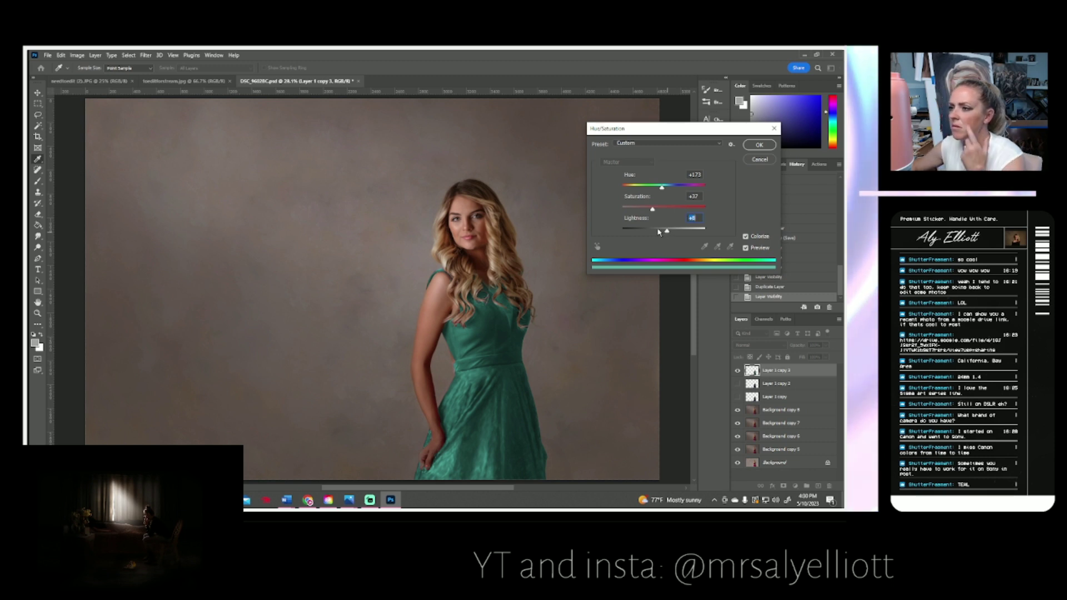
click(758, 146)
key(z)
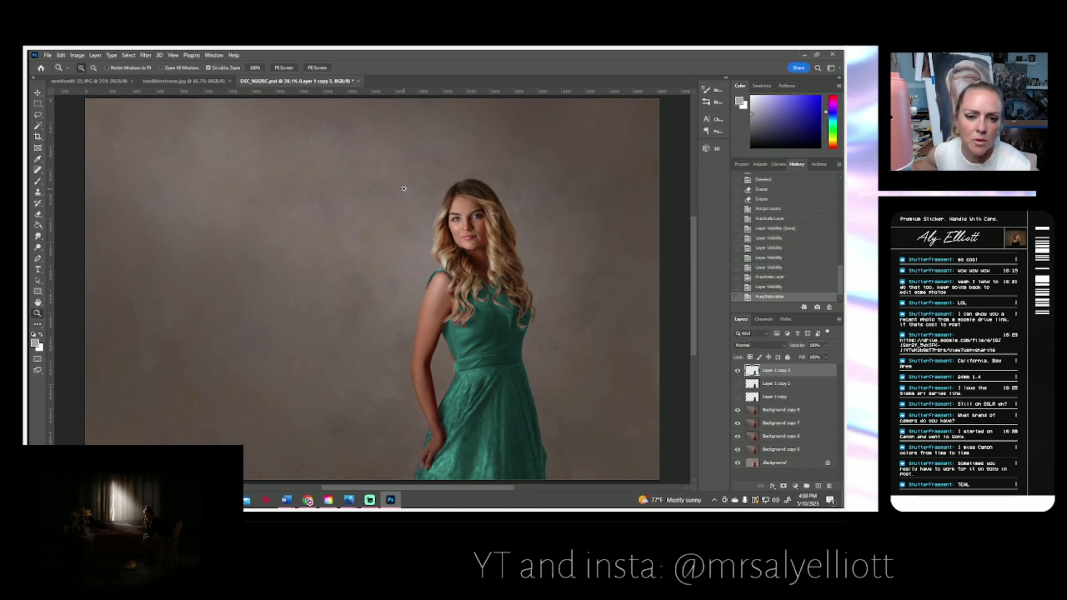
- Deepen the green dress layer with a Brightness/Contrast adjustment of brightness -15 and contrast 43
click(77, 56)
mouse_move(92, 78)
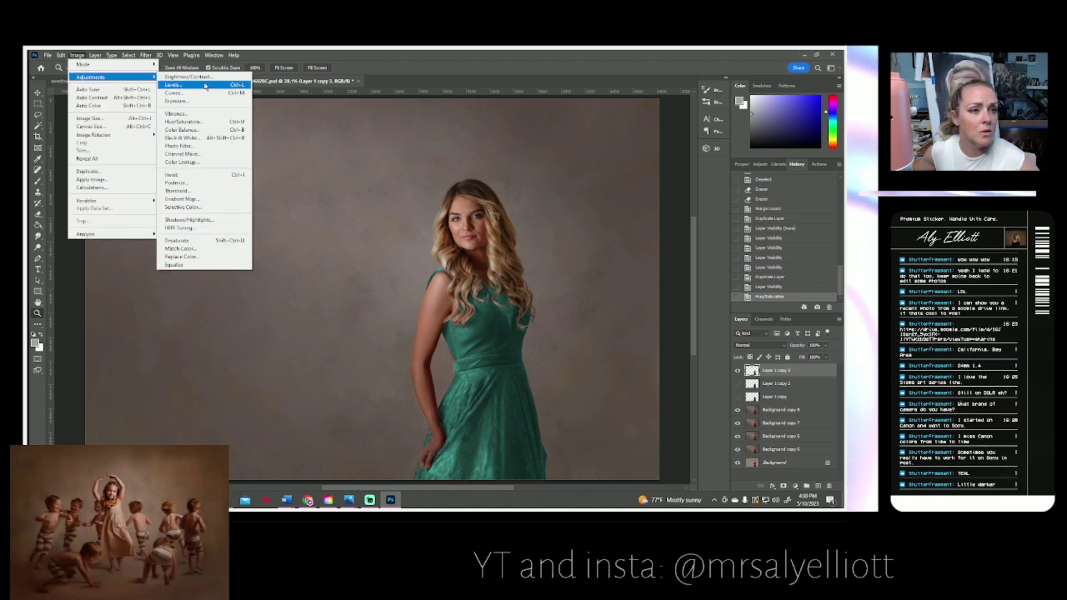
click(186, 77)
mouse_move(607, 212)
mouse_down()
mouse_move(624, 211)
mouse_move(603, 192)
mouse_up()
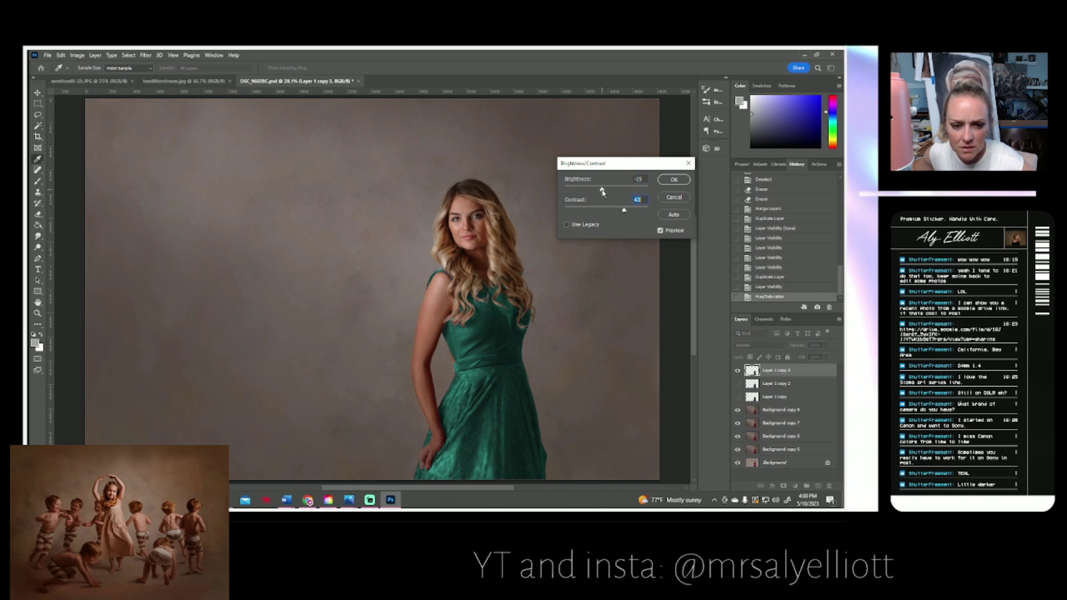
click(674, 180)
key(z)
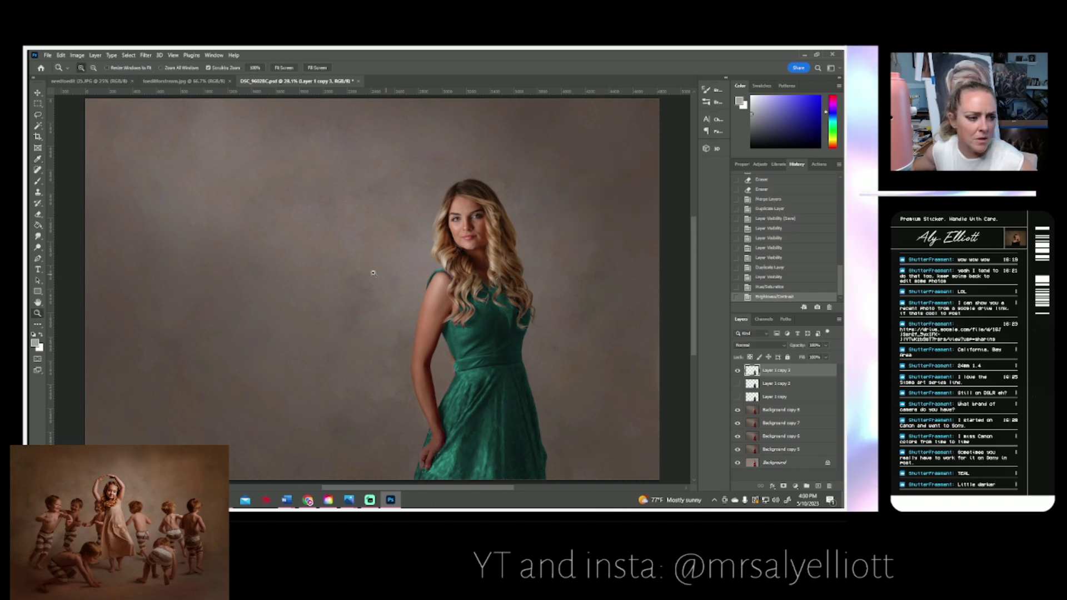
- Smudge away the sequin sparkles on the strip of green fabric between the wrist and the dress's outer edge, using a smaller soft brush
drag(431, 456, 447, 417)
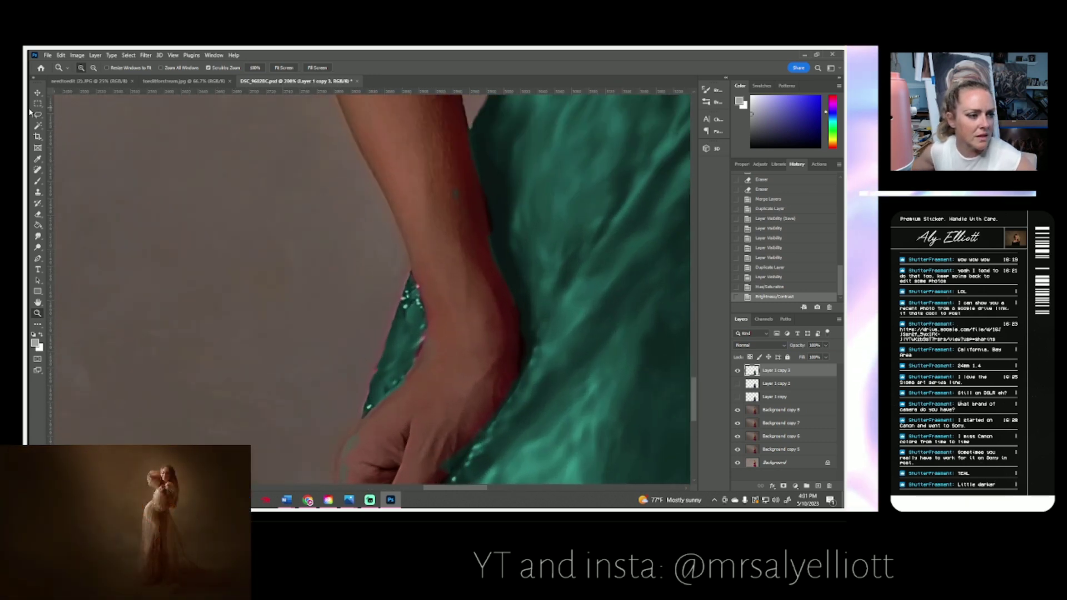
click(37, 236)
click(93, 71)
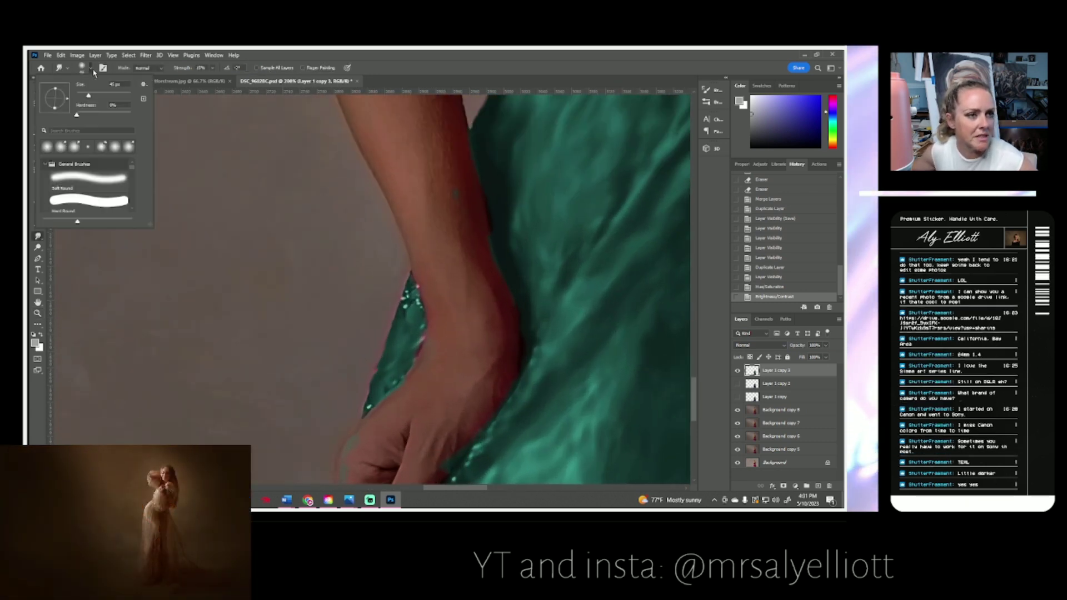
drag(87, 97, 83, 96)
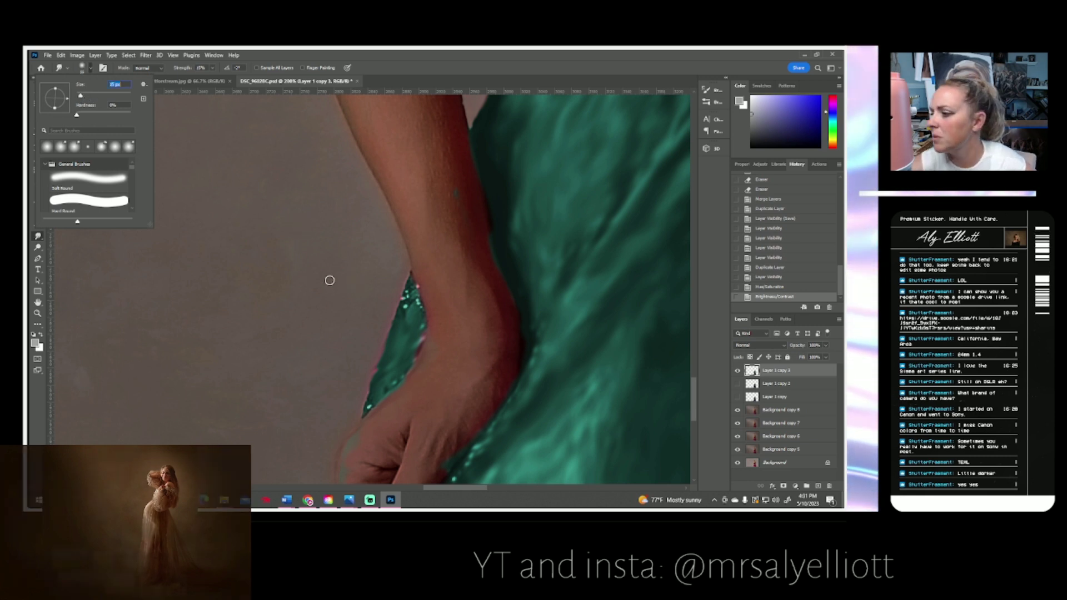
click(394, 310)
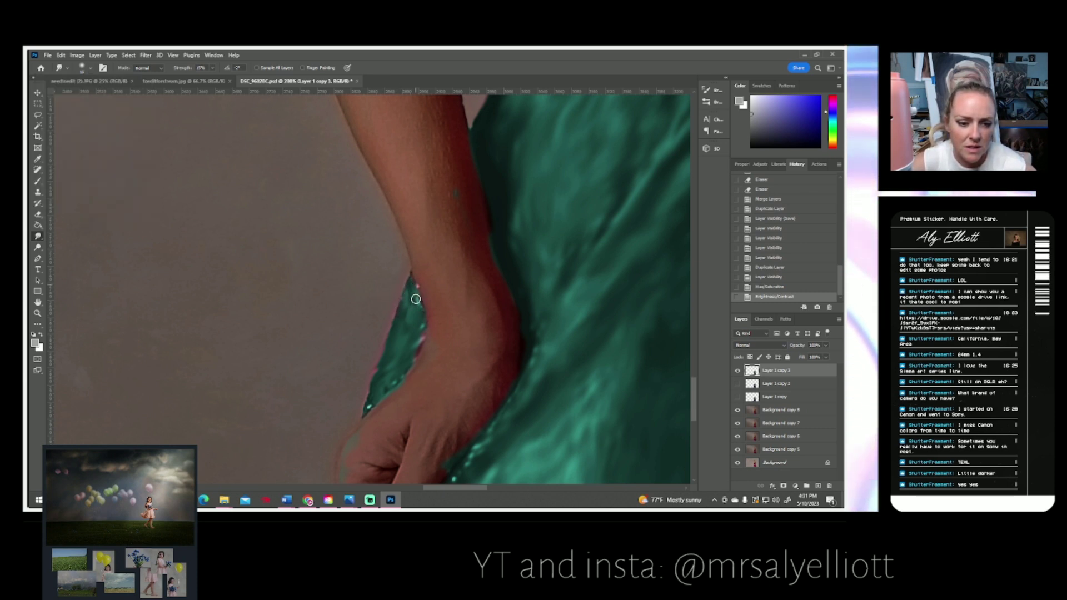
mouse_move(411, 285)
mouse_down()
mouse_move(407, 341)
mouse_move(407, 312)
mouse_up()
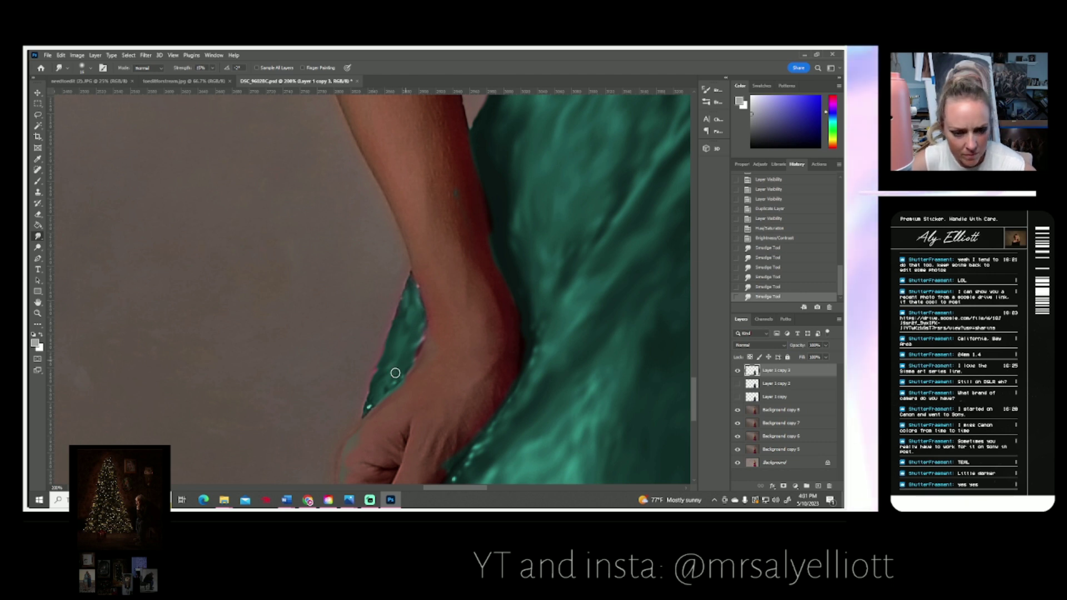
drag(381, 390, 365, 410)
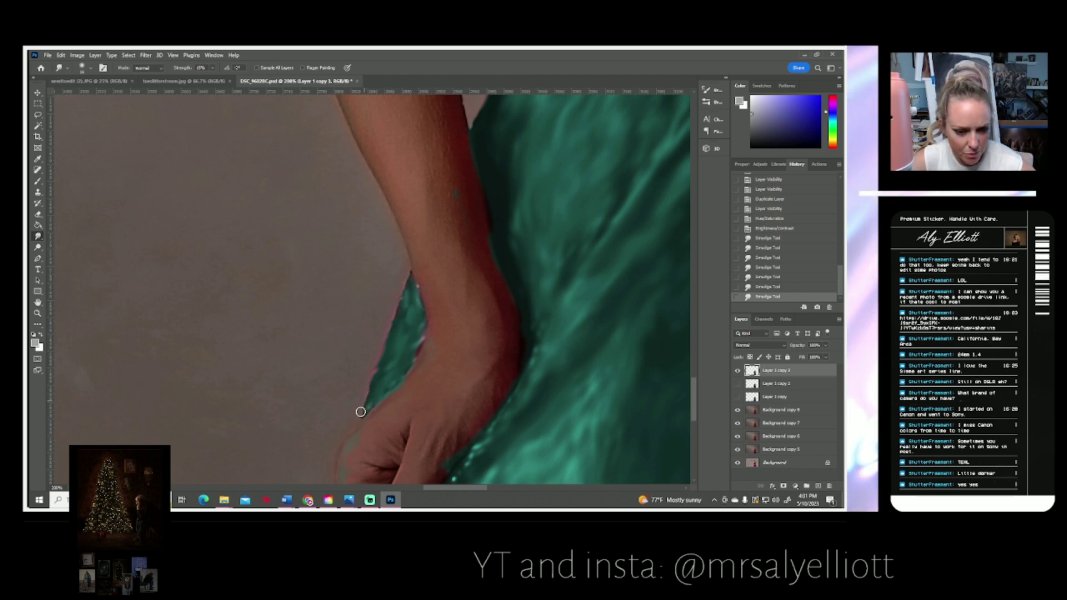
mouse_move(399, 324)
mouse_down()
mouse_move(394, 300)
mouse_move(408, 288)
mouse_move(389, 303)
mouse_up()
- Smudge the sparkling sequins along the inner side of the hand and thumb into smooth green fabric
mouse_move(421, 387)
mouse_down()
mouse_move(410, 350)
mouse_move(441, 289)
mouse_up()
drag(453, 355, 457, 367)
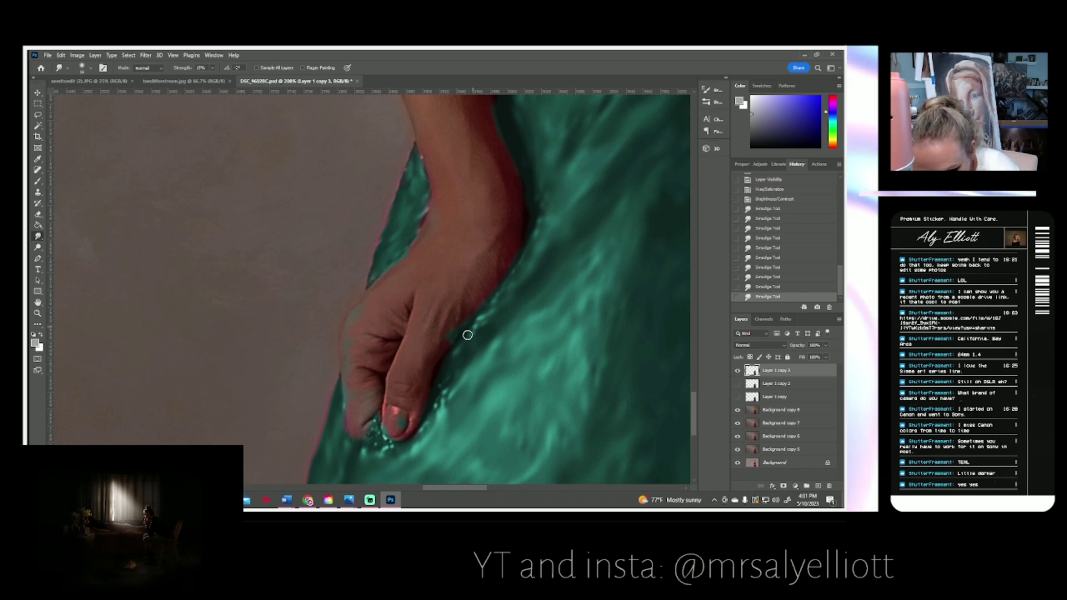
drag(427, 378, 430, 382)
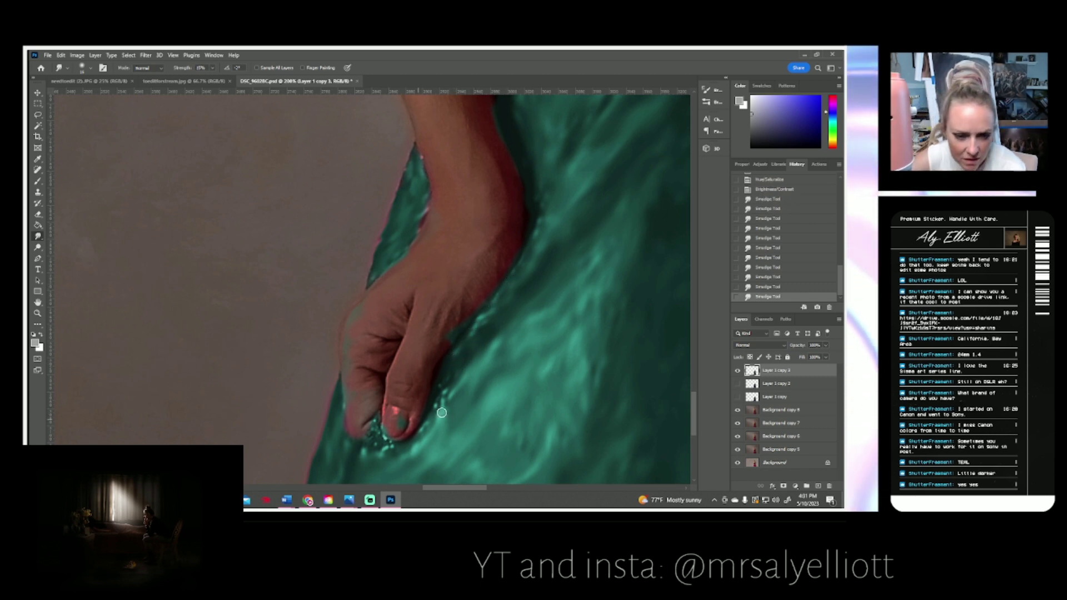
mouse_move(420, 428)
mouse_down()
mouse_move(415, 439)
mouse_move(429, 428)
mouse_up()
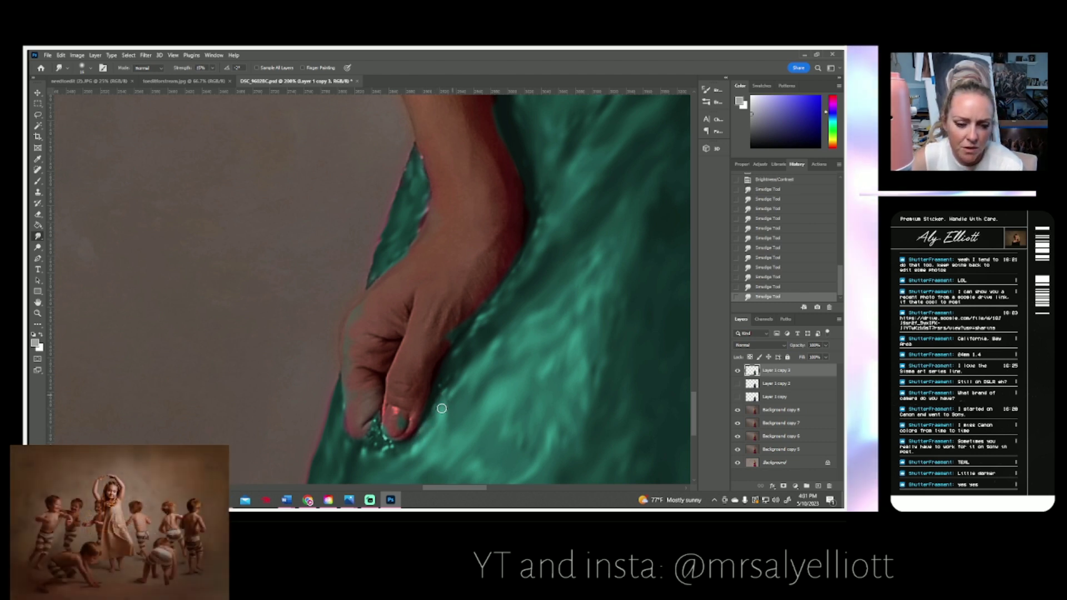
drag(437, 395, 442, 414)
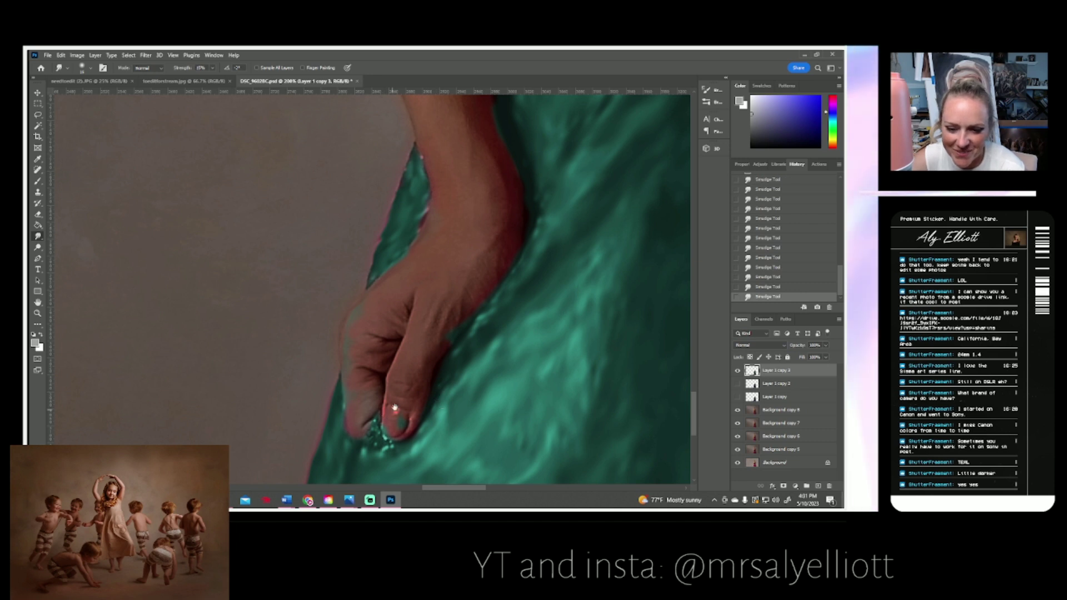
- Compare the hand area with and without the green layer, and smudge the fabric edge beside the thumb
scroll(392, 420, down, 3)
click(738, 371)
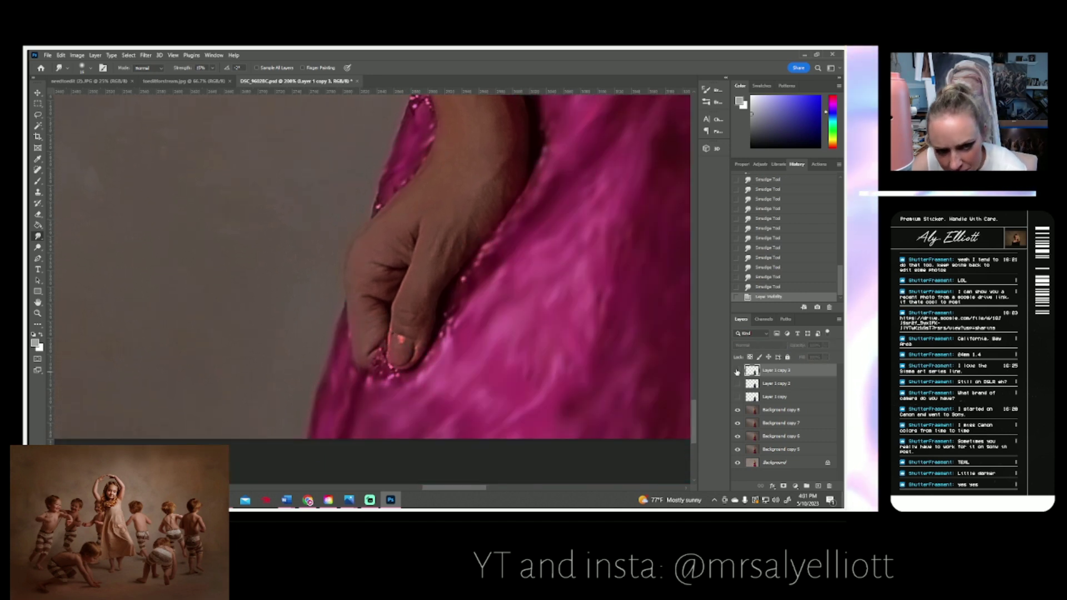
click(737, 370)
drag(440, 321, 453, 305)
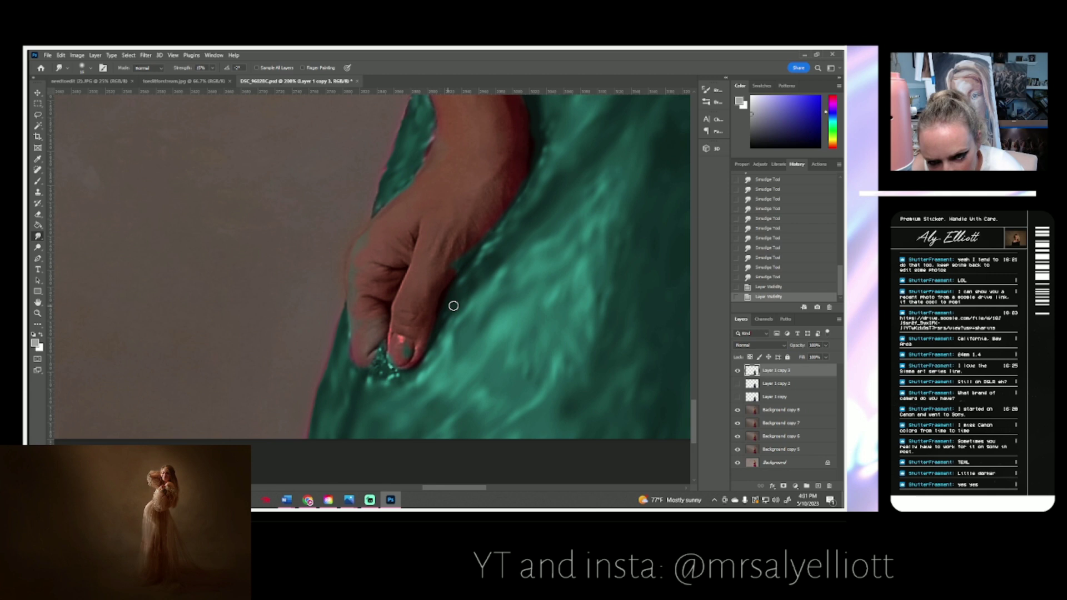
click(738, 370)
click(738, 370)
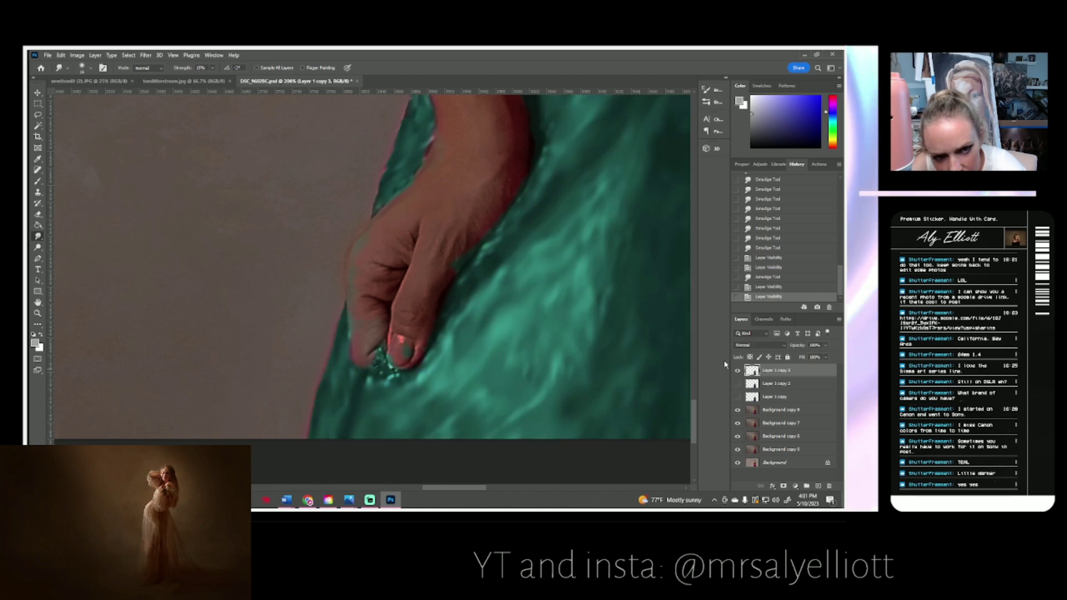
- Erase the green layer's spill from the thumb edge, thumbnail and outer knuckles with a small soft eraser
click(38, 214)
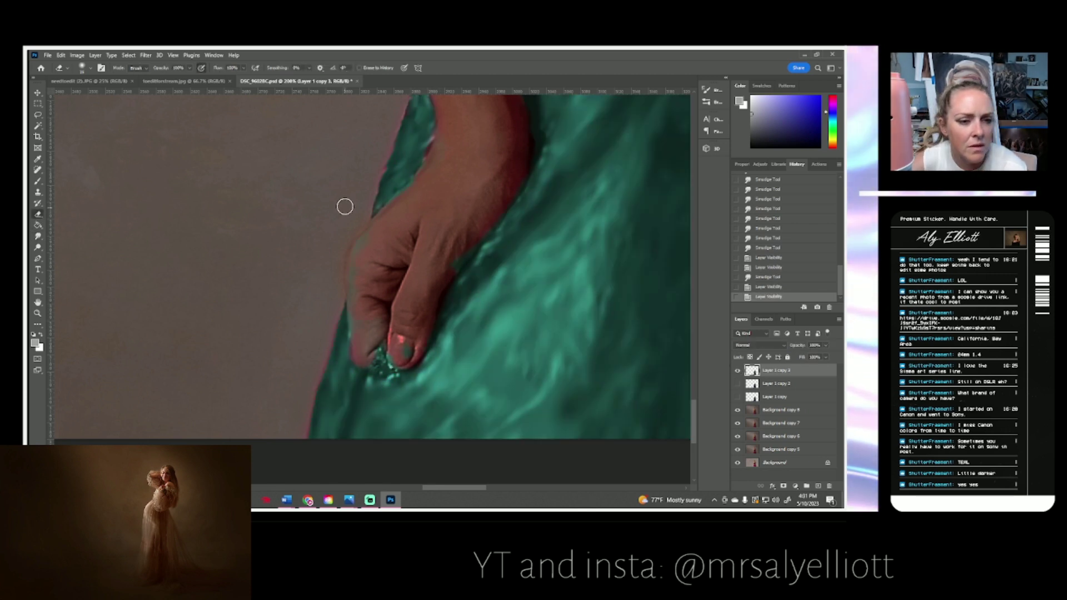
click(85, 68)
drag(83, 95, 87, 95)
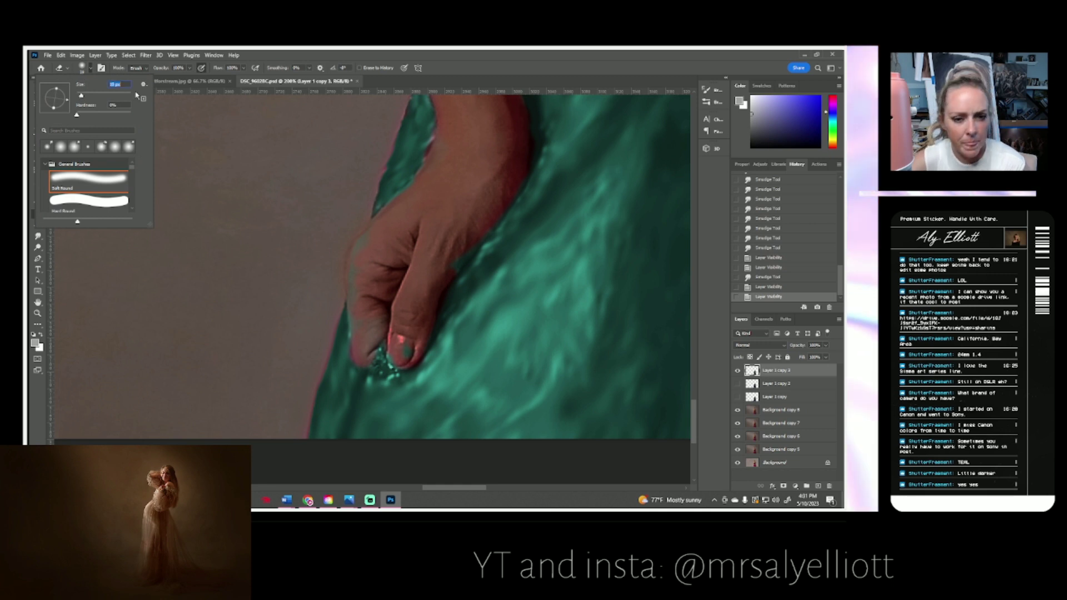
click(453, 267)
drag(458, 259, 467, 245)
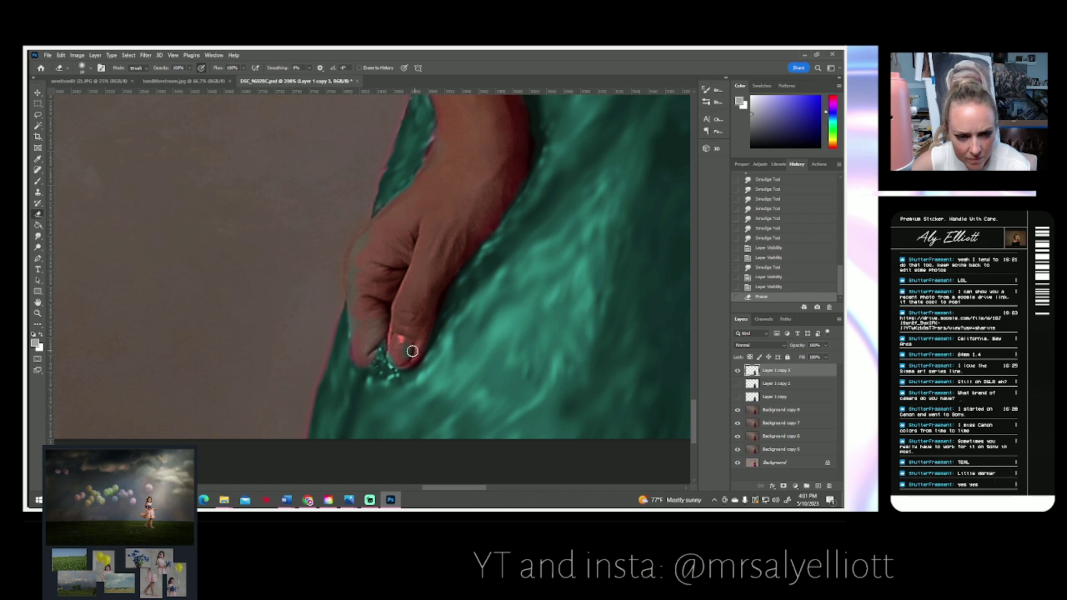
drag(394, 351, 389, 345)
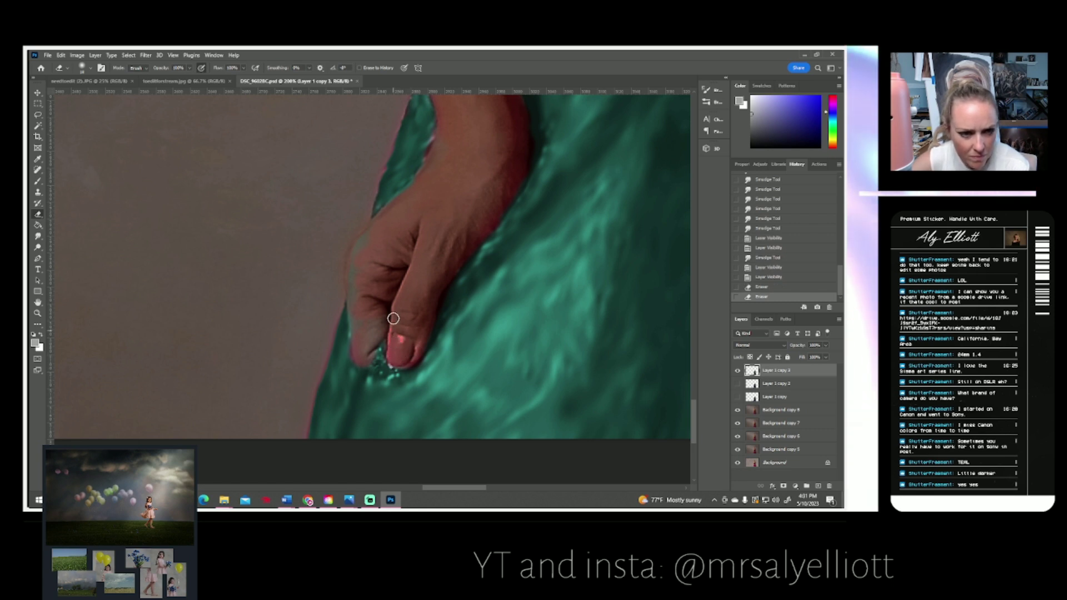
mouse_move(350, 284)
mouse_down()
mouse_move(361, 343)
mouse_move(355, 297)
mouse_up()
scroll(112, 233, right, 1)
- Smudge the remaining sparkles below the fingertips and the fabric edge above the hand, and fit the whole portrait in view
click(38, 237)
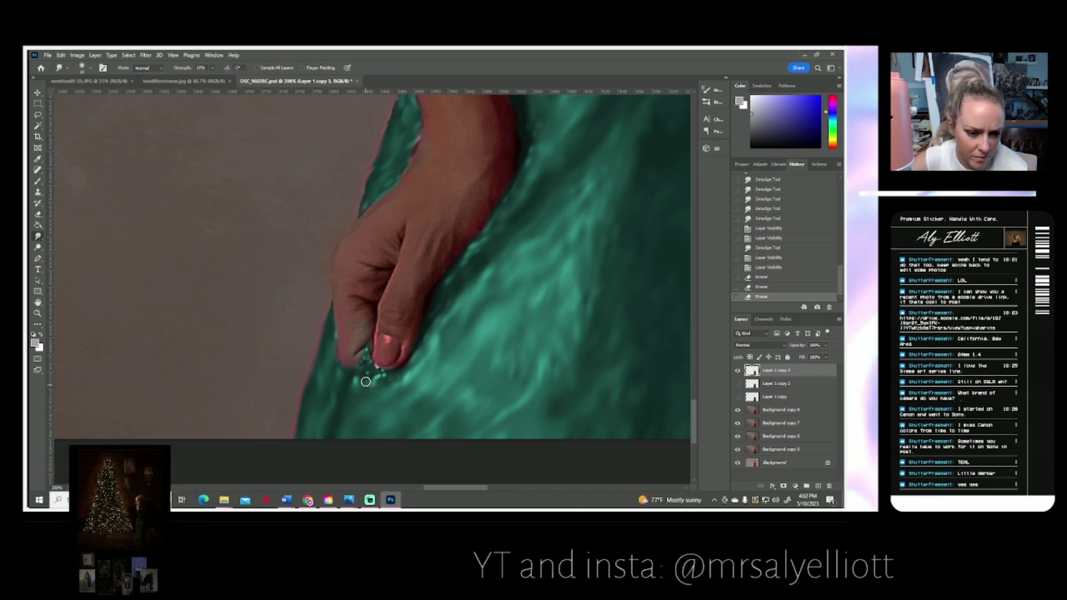
mouse_move(354, 386)
mouse_down()
mouse_move(379, 379)
mouse_move(370, 346)
mouse_move(365, 384)
mouse_up()
drag(332, 351, 345, 334)
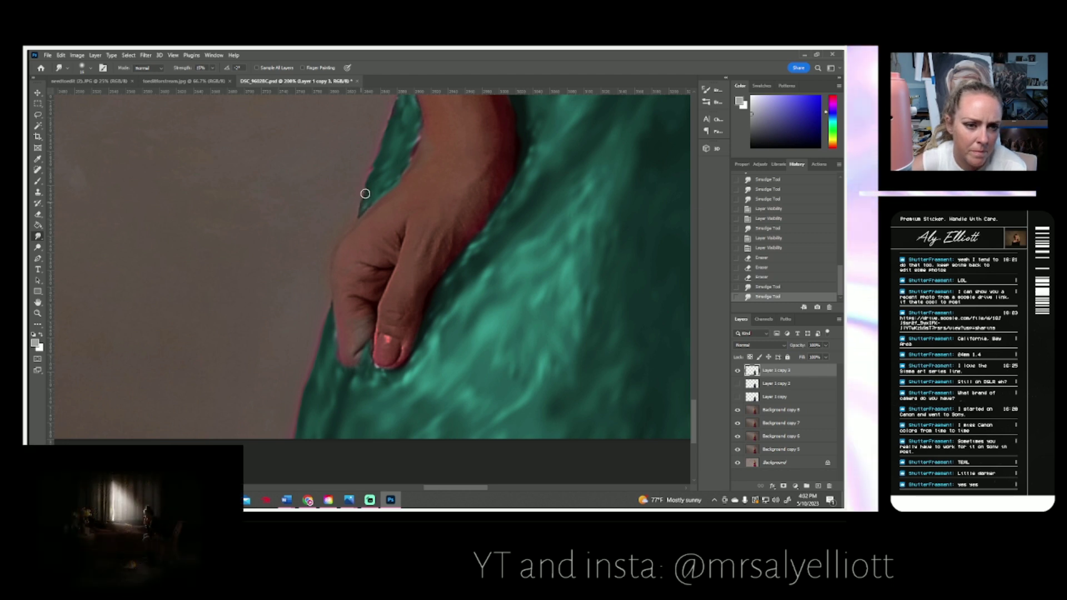
drag(363, 204, 363, 188)
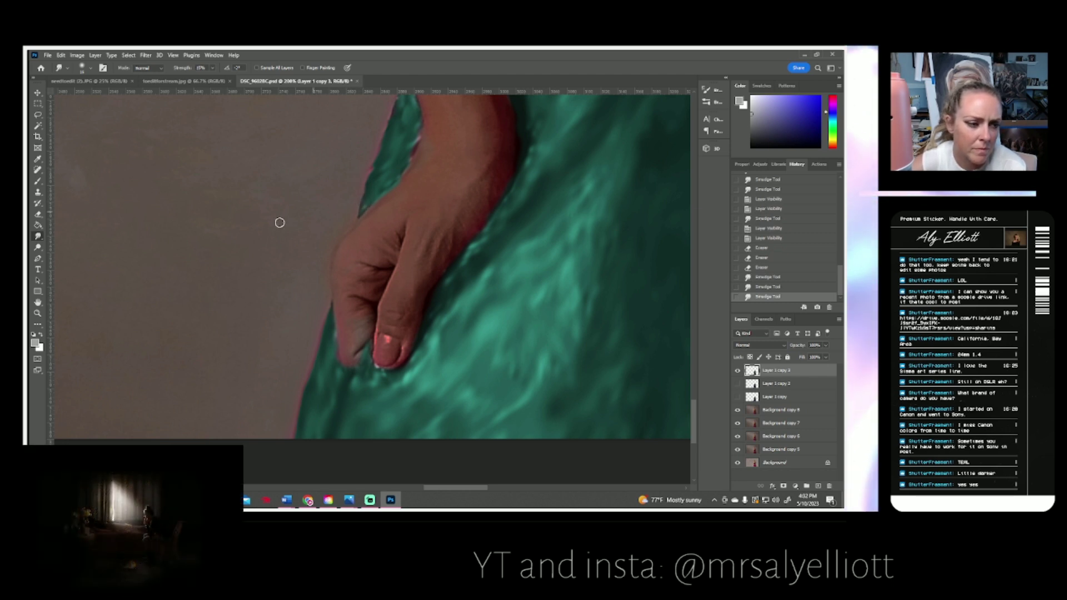
click(37, 313)
click(286, 69)
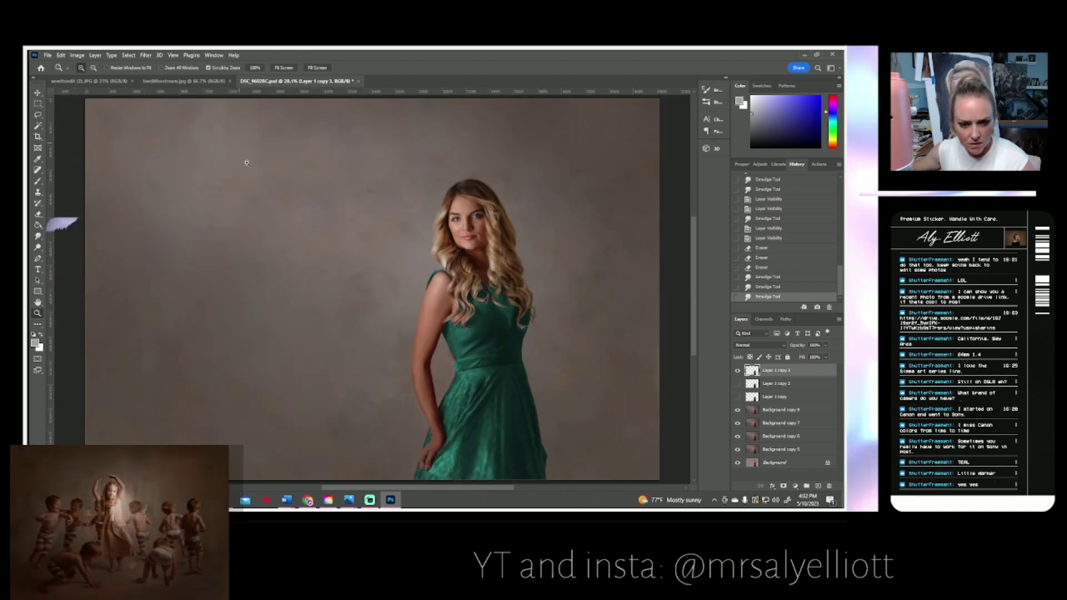
- Duplicate Layer 1 copy 3 as Layer 1 copy 4 and hide Layer 1 copy 3
right_click(763, 371)
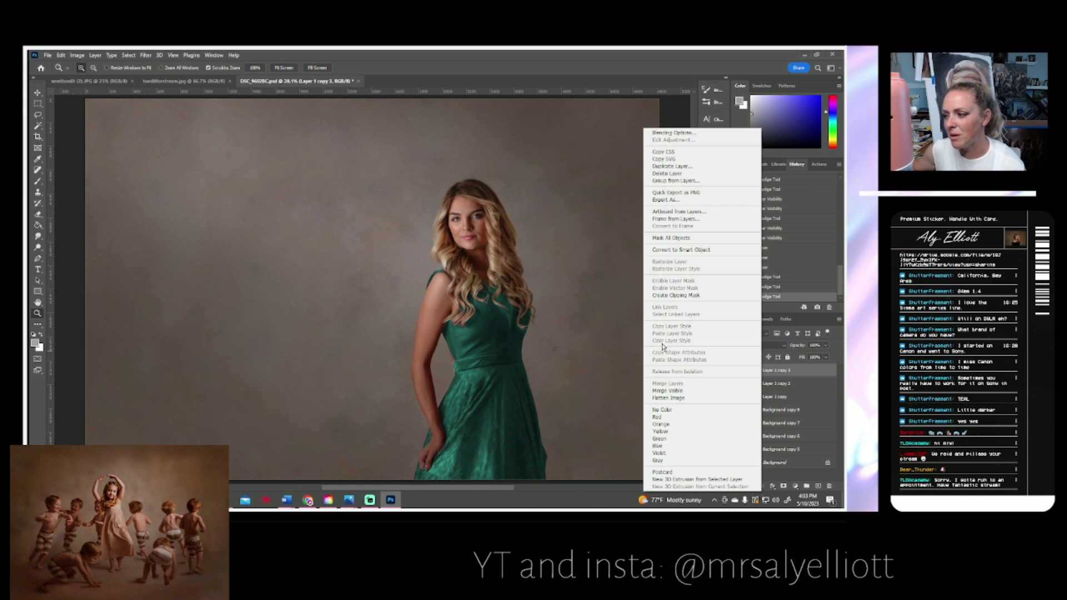
click(305, 89)
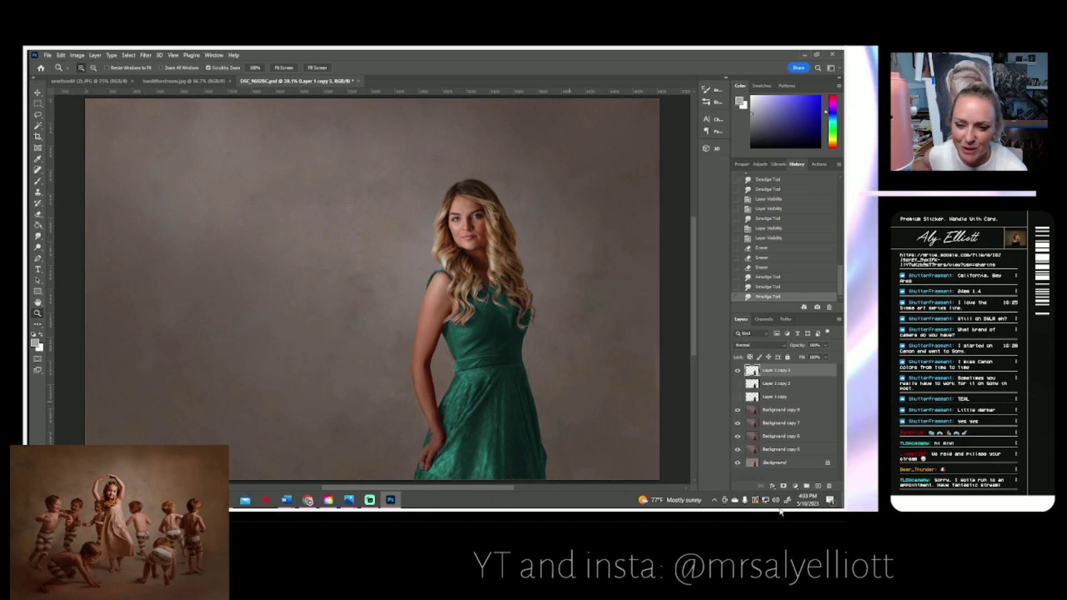
right_click(774, 376)
click(684, 164)
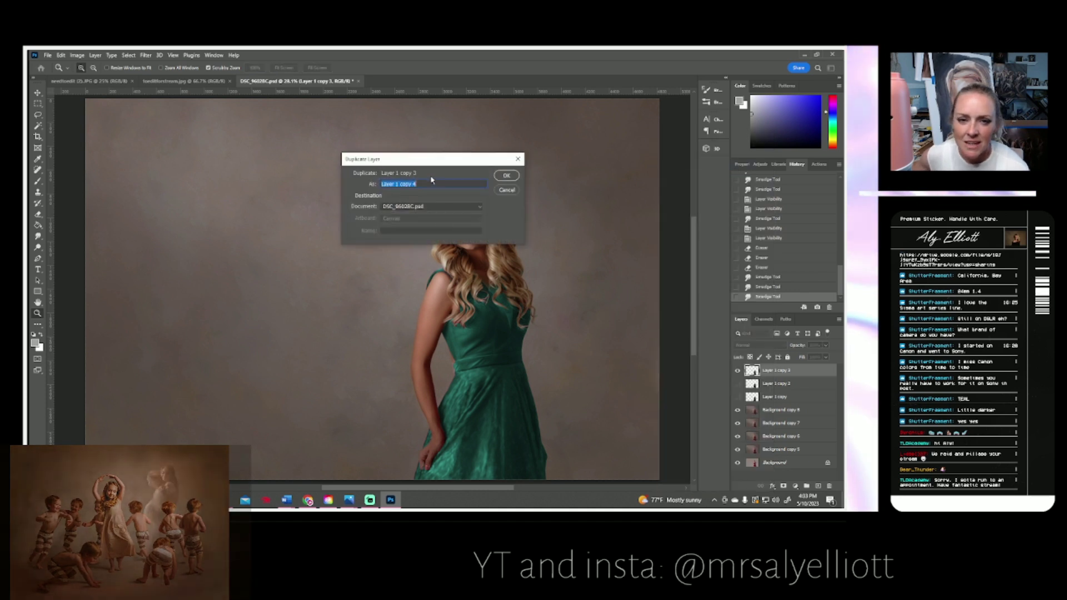
click(507, 175)
click(738, 384)
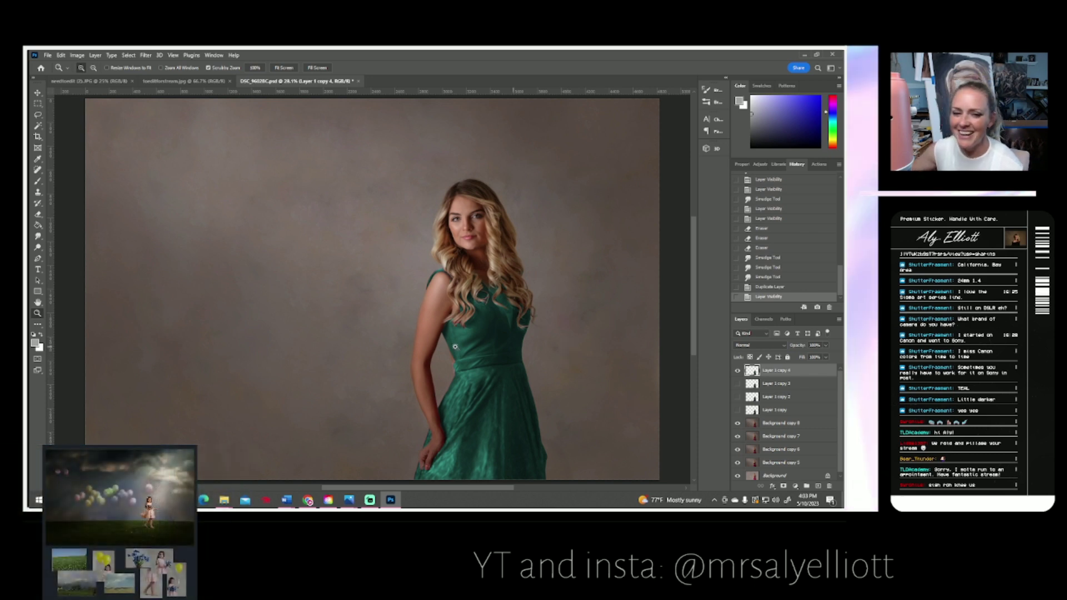
- Toggle the visibility of Layer 1 copy 4 repeatedly to compare the green dress with the original magenta one
click(738, 371)
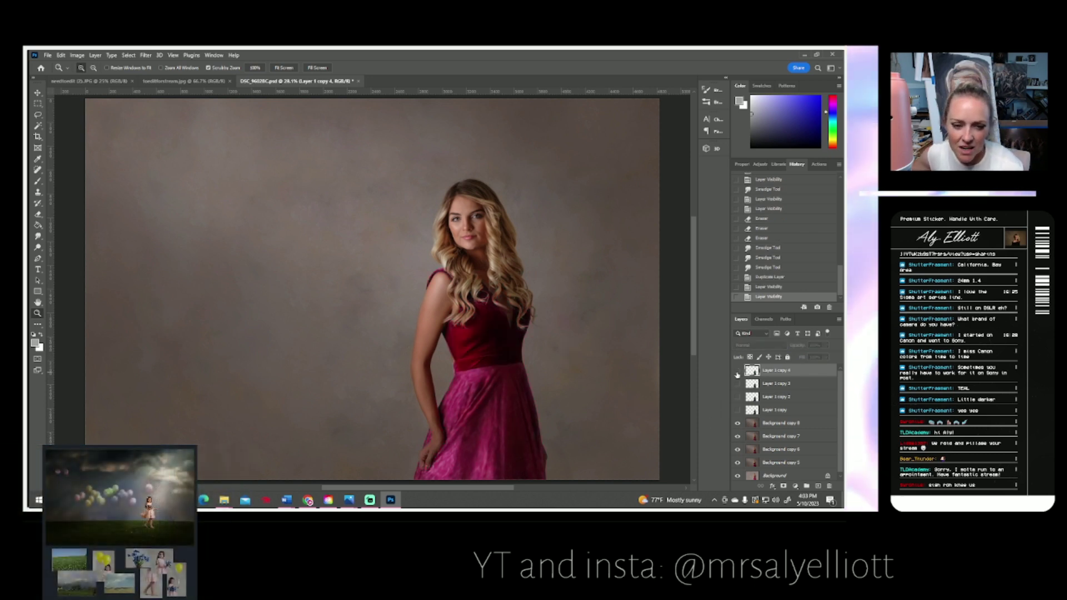
click(738, 371)
click(737, 372)
click(737, 371)
click(738, 372)
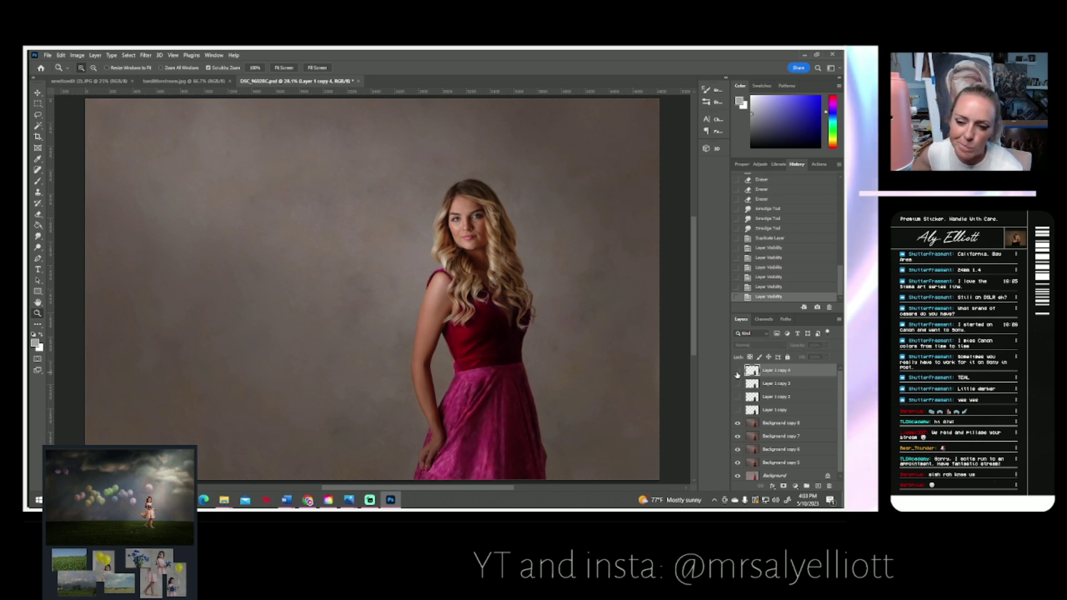
click(738, 371)
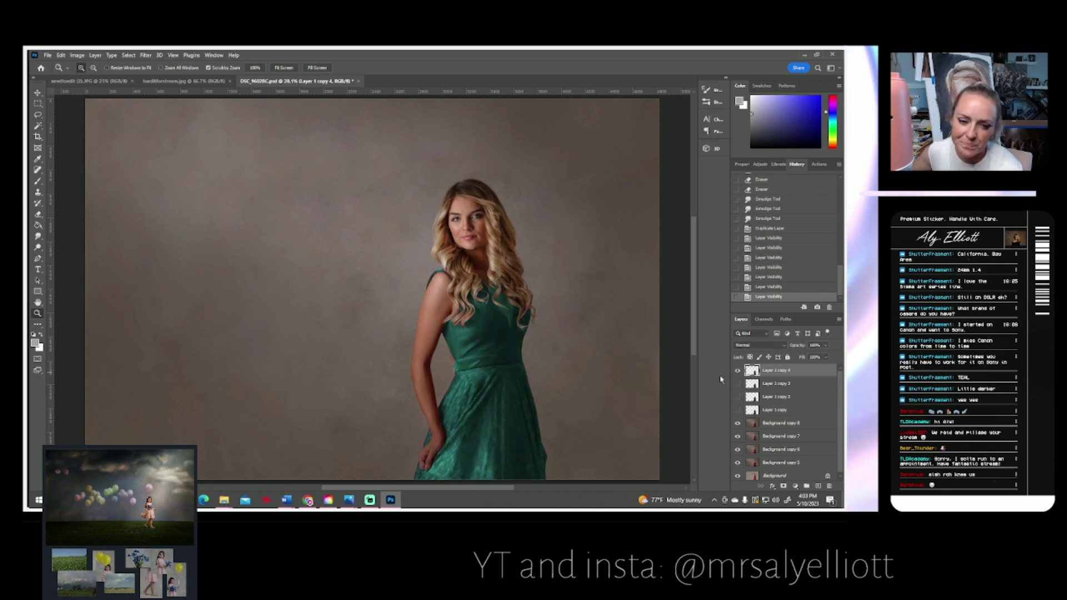
- Apply Brightness/Contrast to Layer 1 copy 4, lowering the brightness slightly and strongly increasing the contrast
click(77, 55)
mouse_move(111, 77)
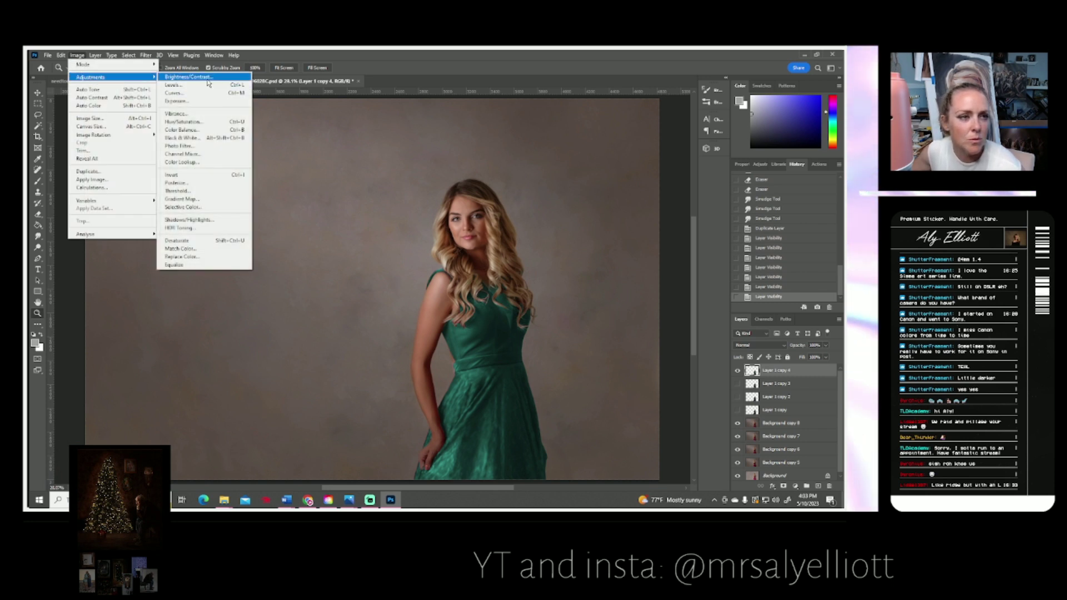
click(178, 76)
drag(606, 211, 624, 215)
click(622, 212)
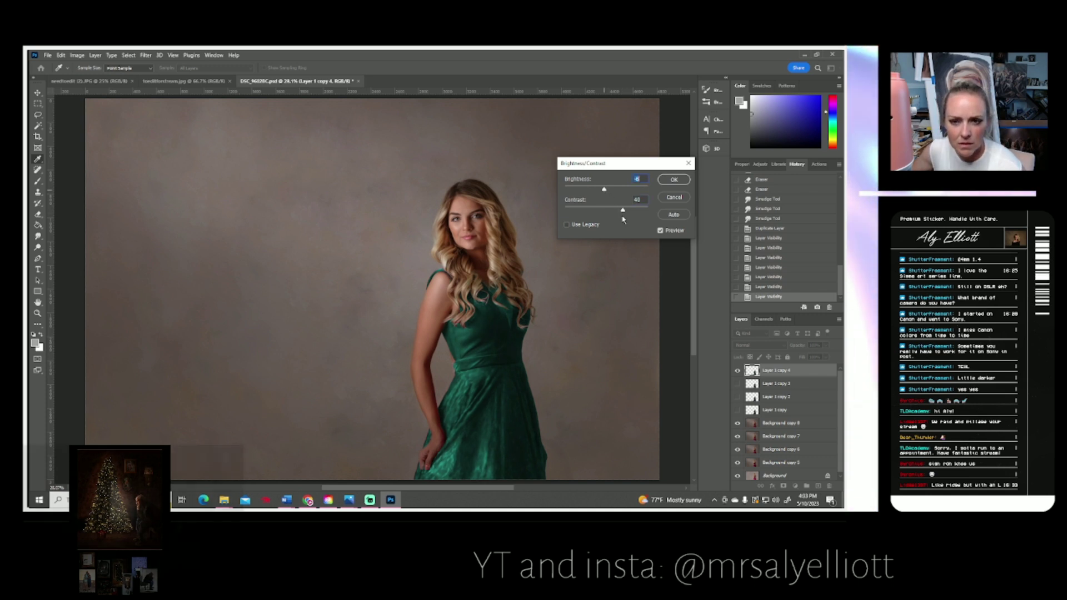
drag(622, 210, 627, 210)
click(673, 180)
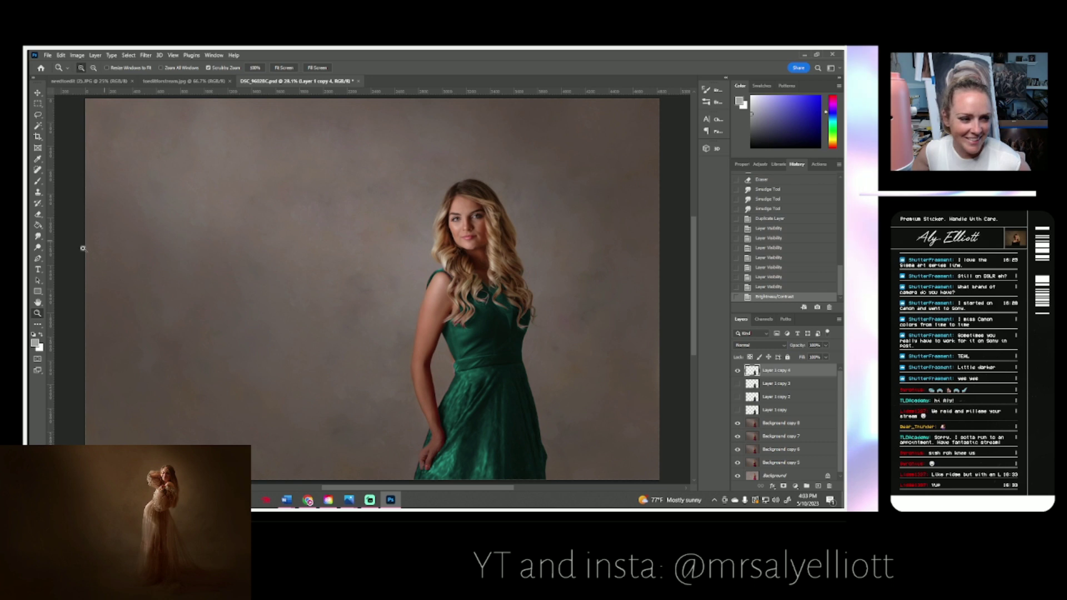
- Adjust the Dodge brush size and lighten the highlights on the upper skirt, bodice and waistband of Layer 1 copy 4
click(38, 248)
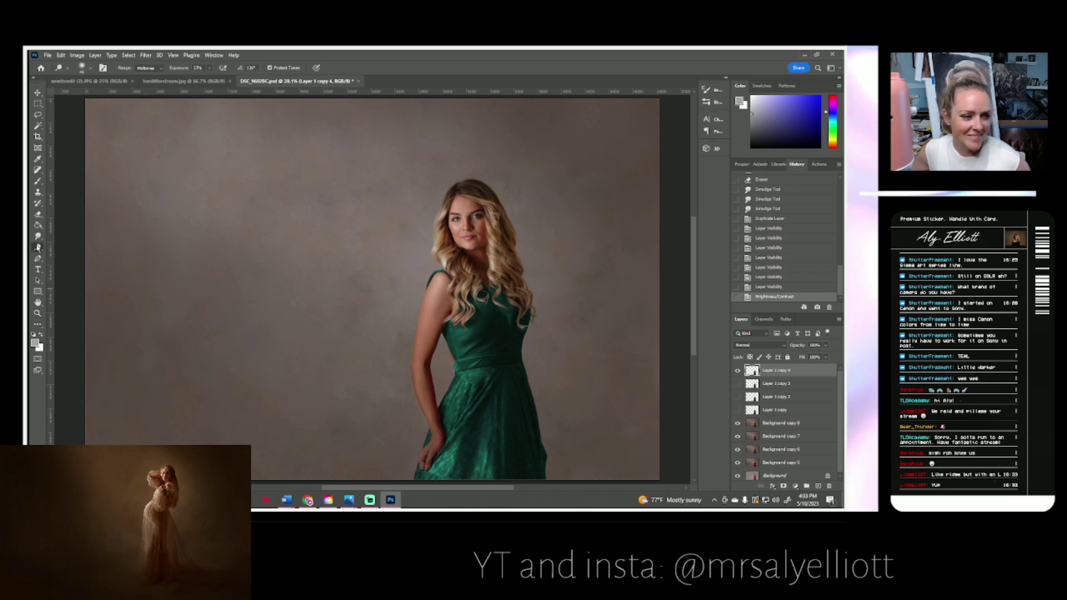
click(88, 67)
drag(102, 95, 103, 95)
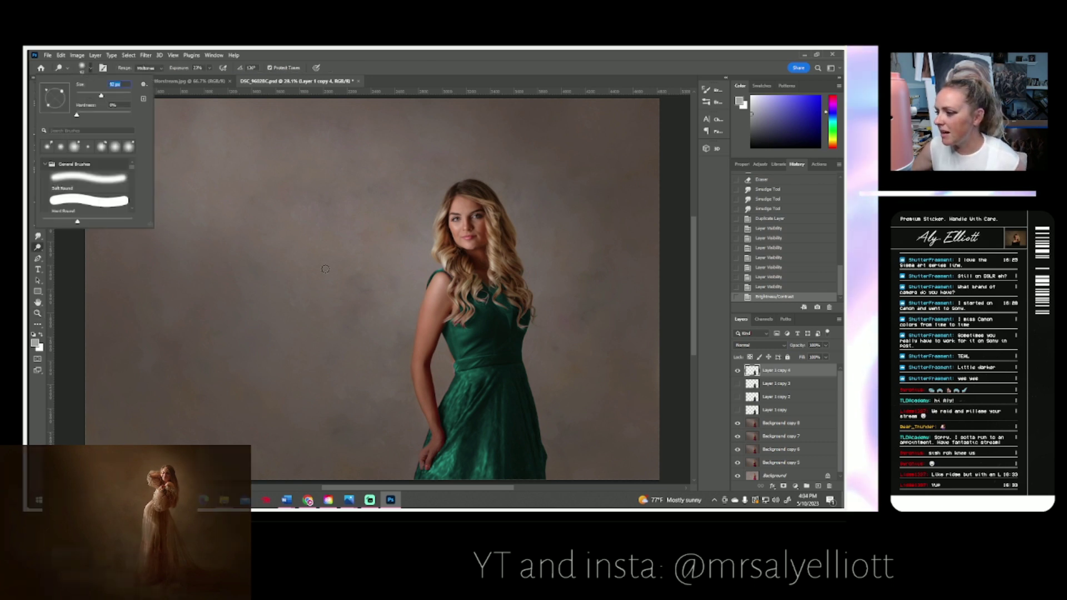
click(490, 360)
key(Return)
drag(488, 379, 394, 329)
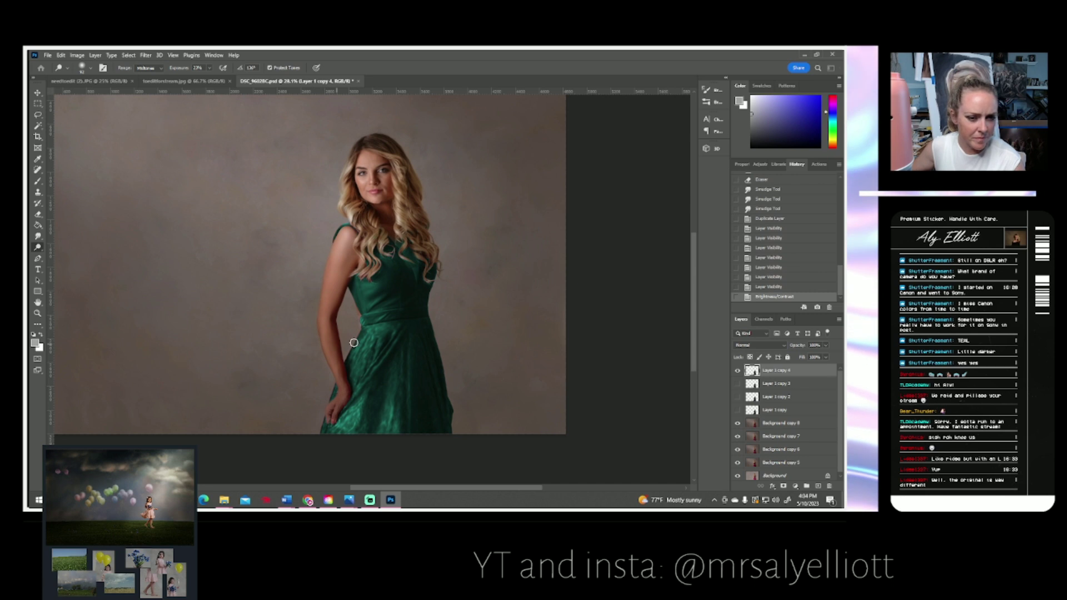
drag(377, 328, 357, 353)
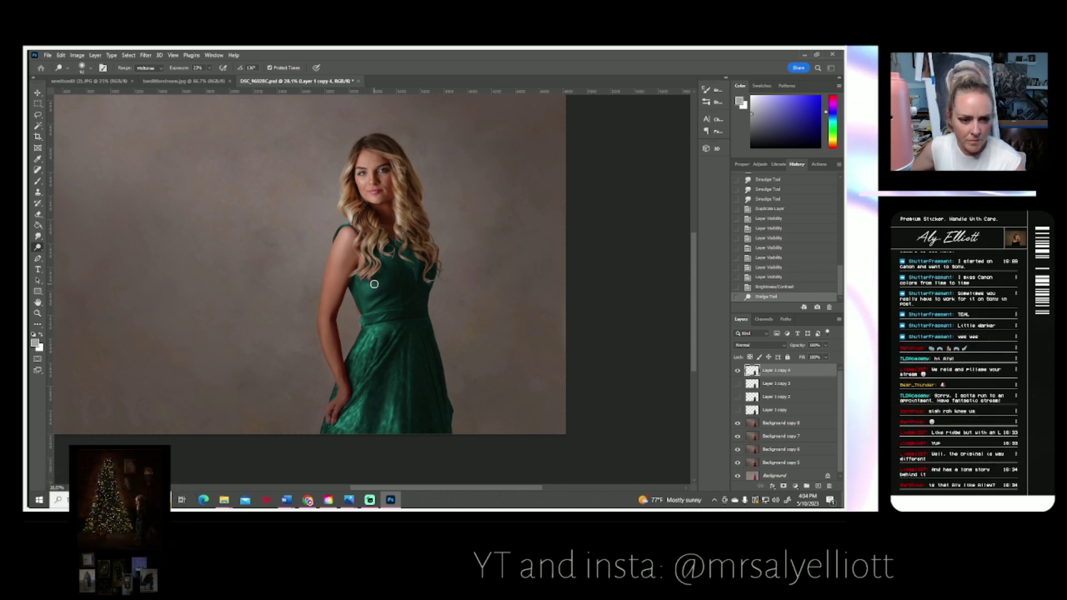
drag(371, 287, 388, 294)
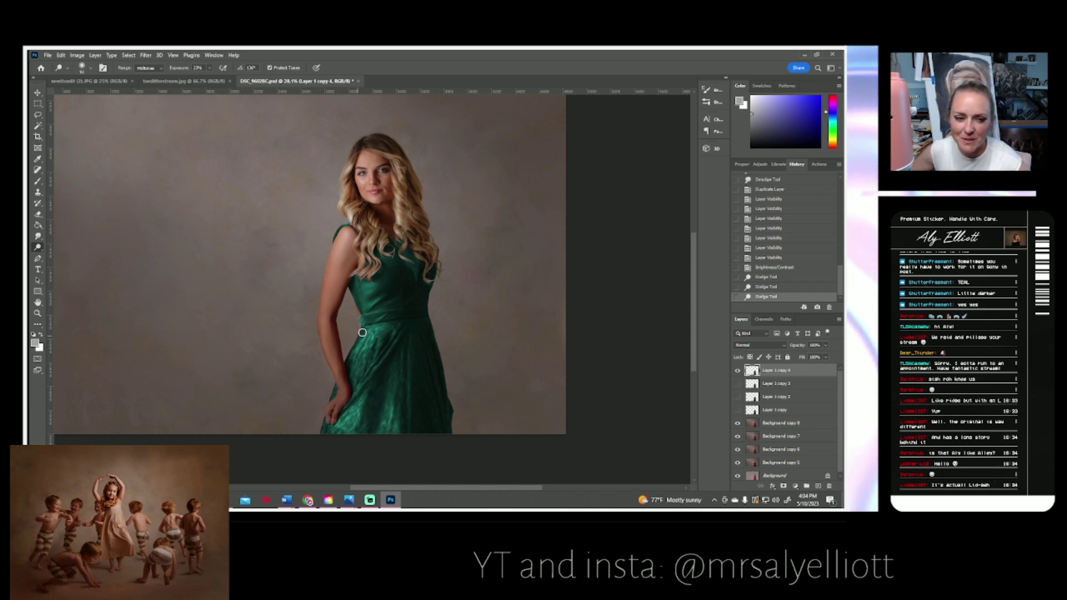
mouse_move(369, 319)
mouse_down()
mouse_move(374, 332)
mouse_move(381, 318)
mouse_move(360, 323)
mouse_up()
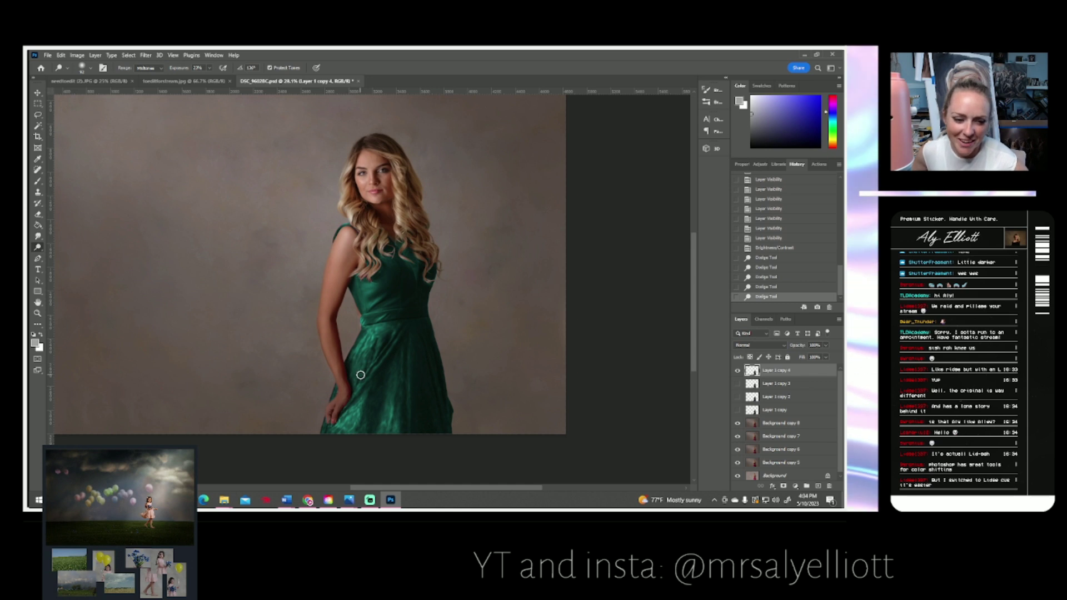
- Hide Layer 1 copy 4 and Background copies 8, 7 and 6 to compare the retouched dress with the original sequined skirt
click(38, 313)
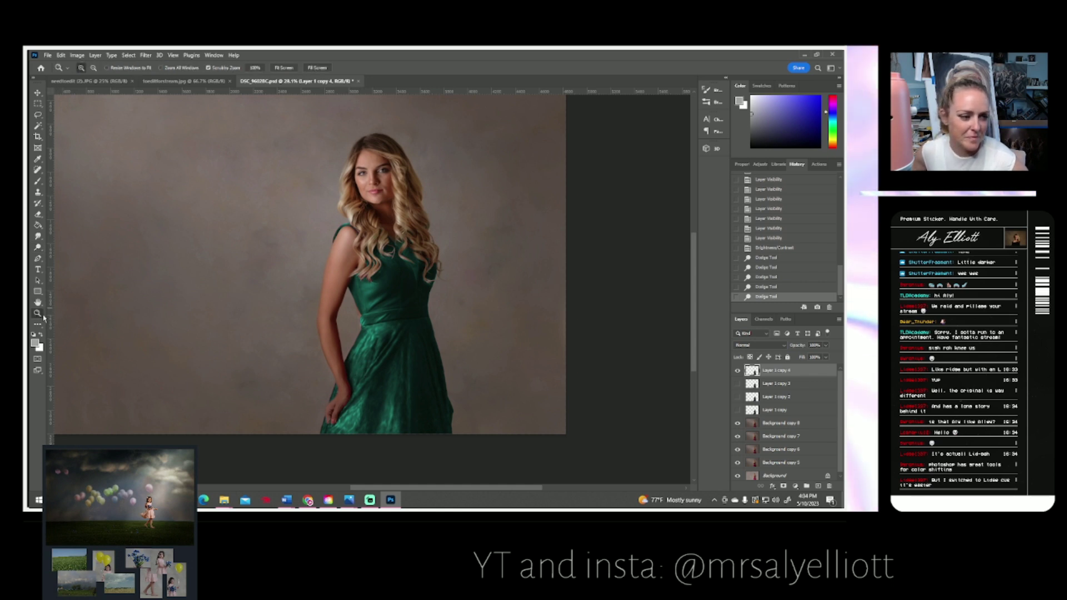
drag(344, 337, 339, 337)
click(38, 237)
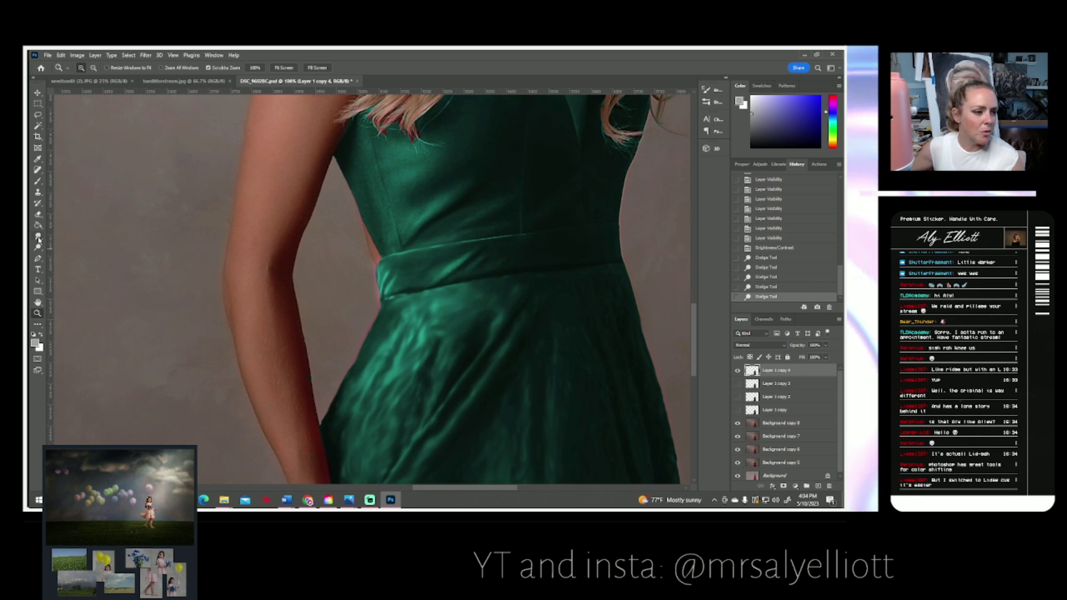
click(738, 371)
click(738, 423)
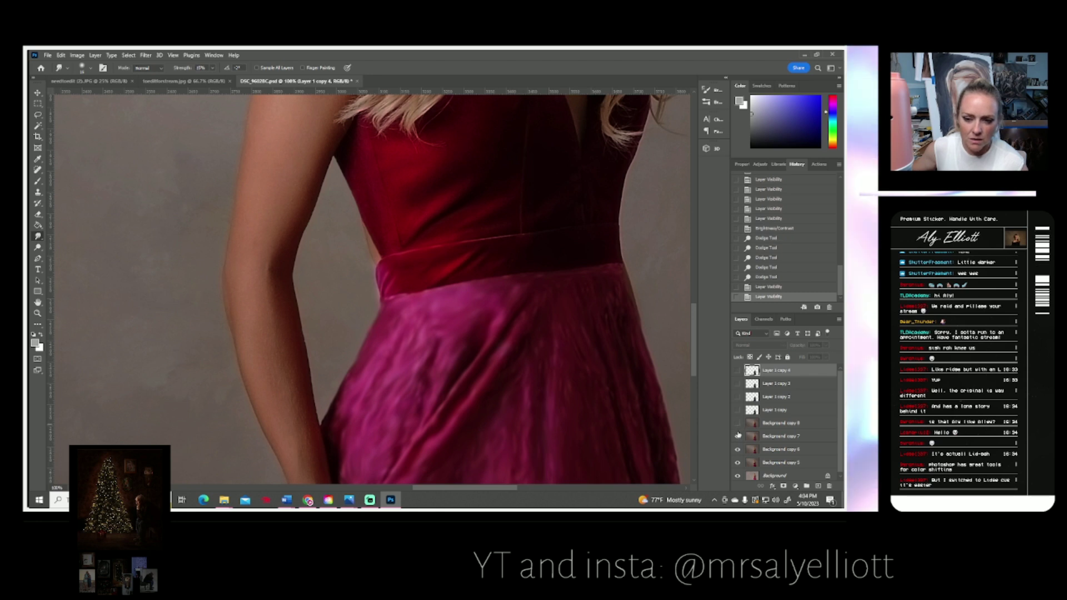
click(739, 437)
click(738, 450)
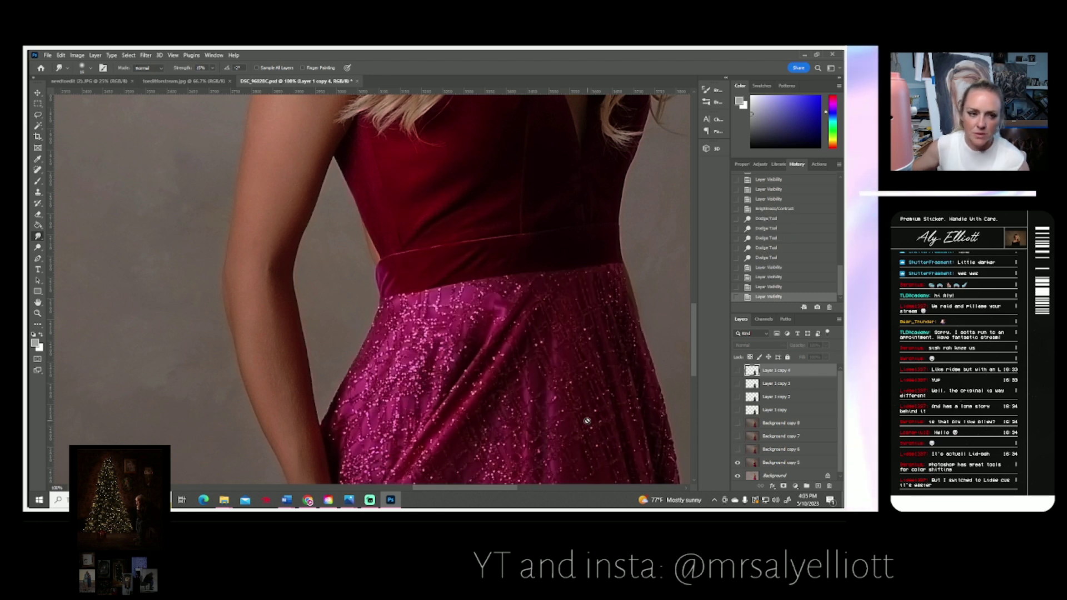
click(38, 313)
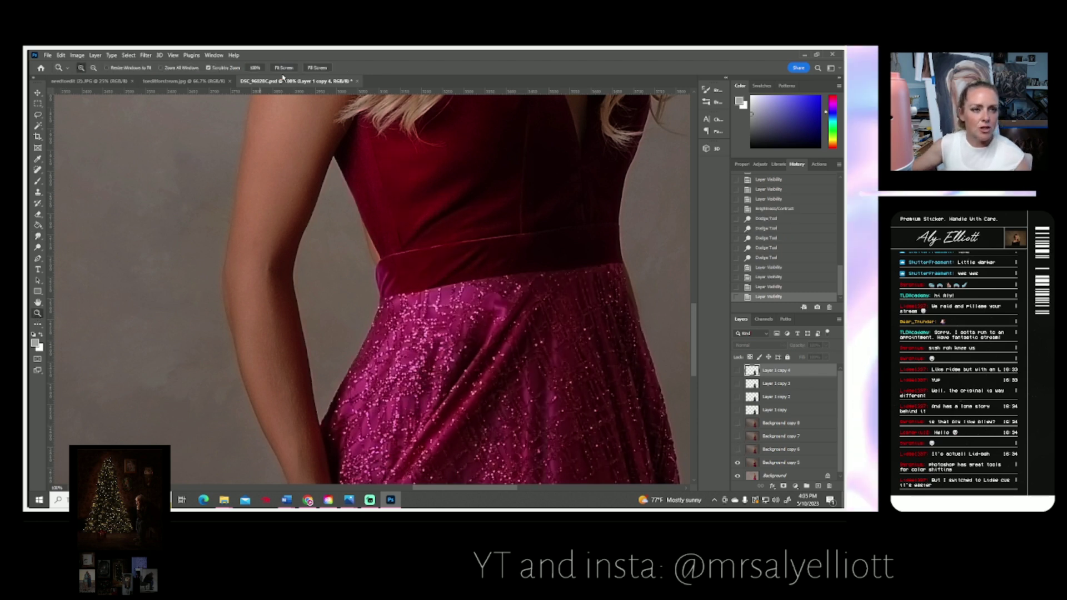
click(284, 68)
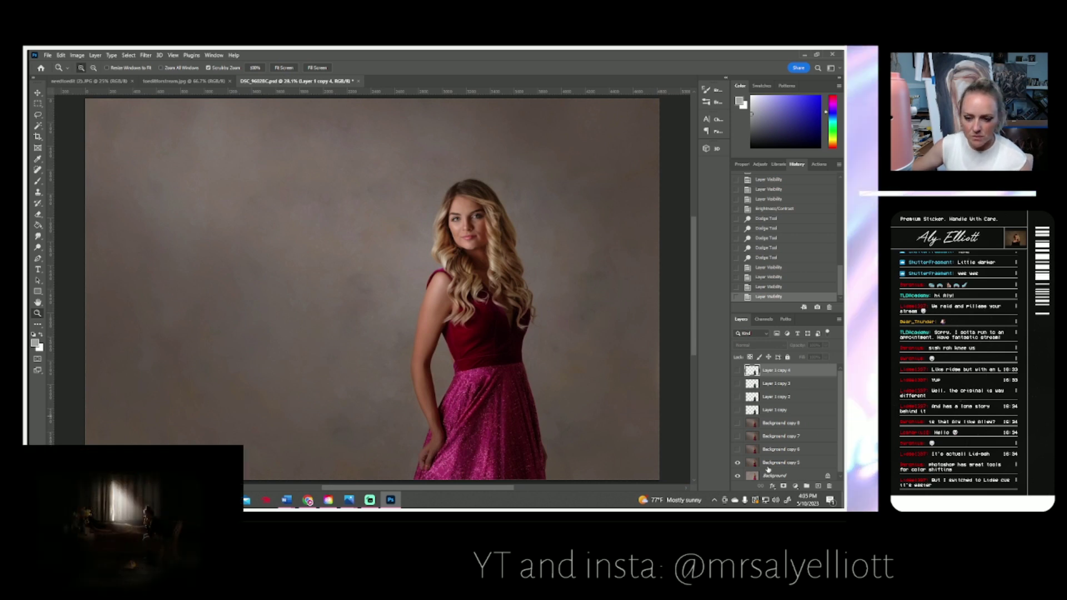
- Toggle Background copy 5, show the hidden background copies again, and switch Layer 1 copy 4 on and off to compare dress colors
click(738, 463)
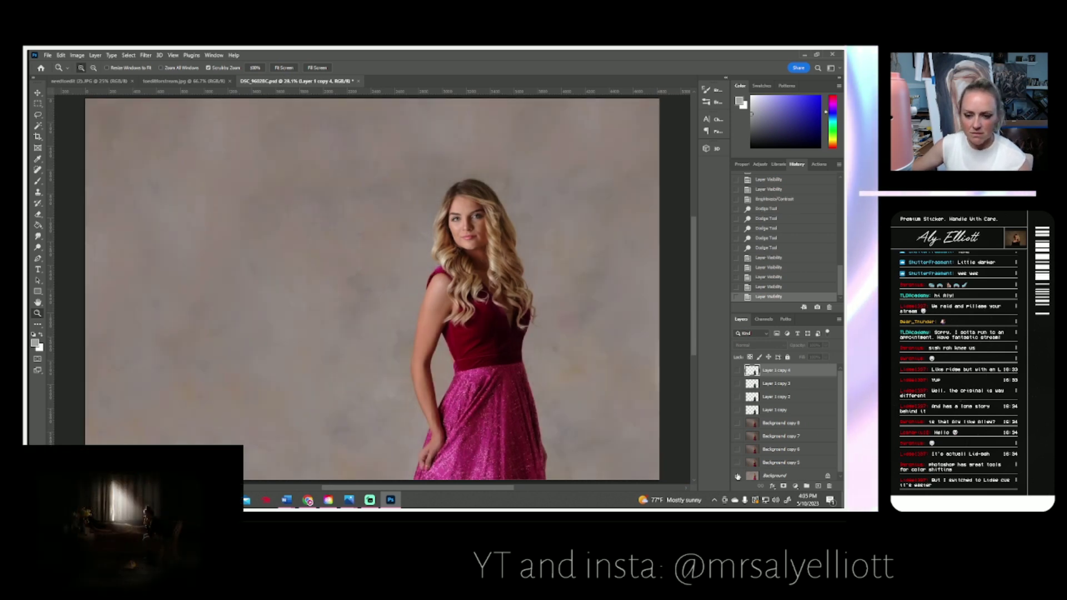
click(738, 464)
click(739, 449)
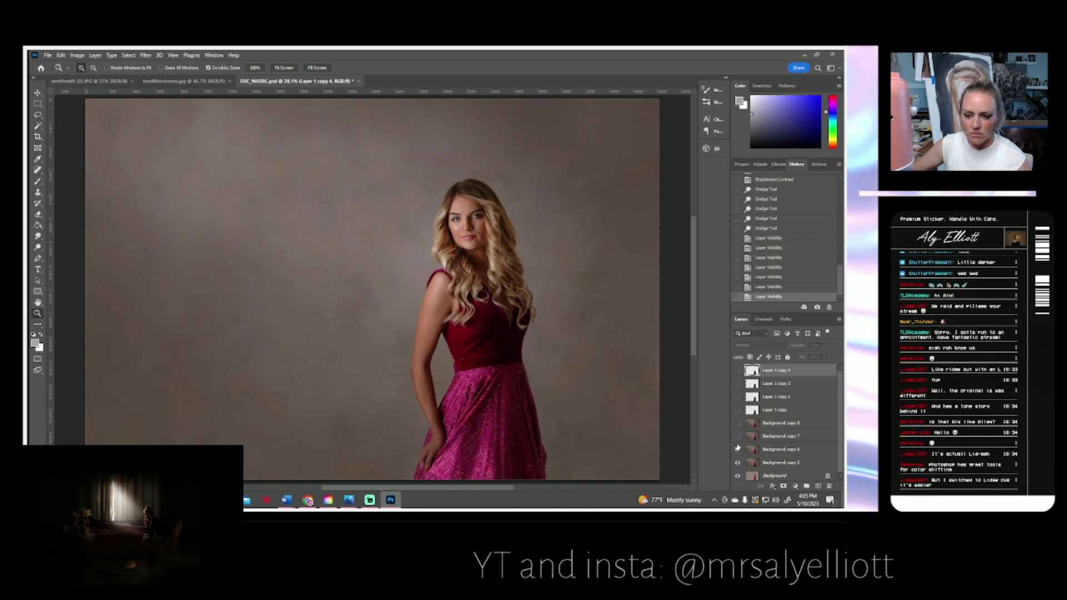
click(737, 437)
click(738, 423)
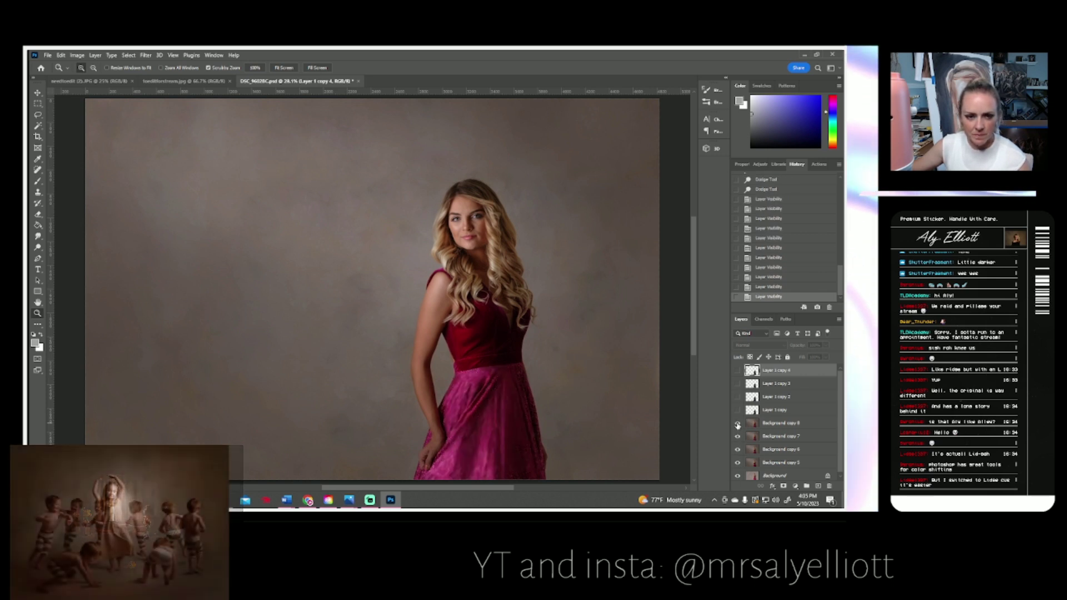
click(738, 370)
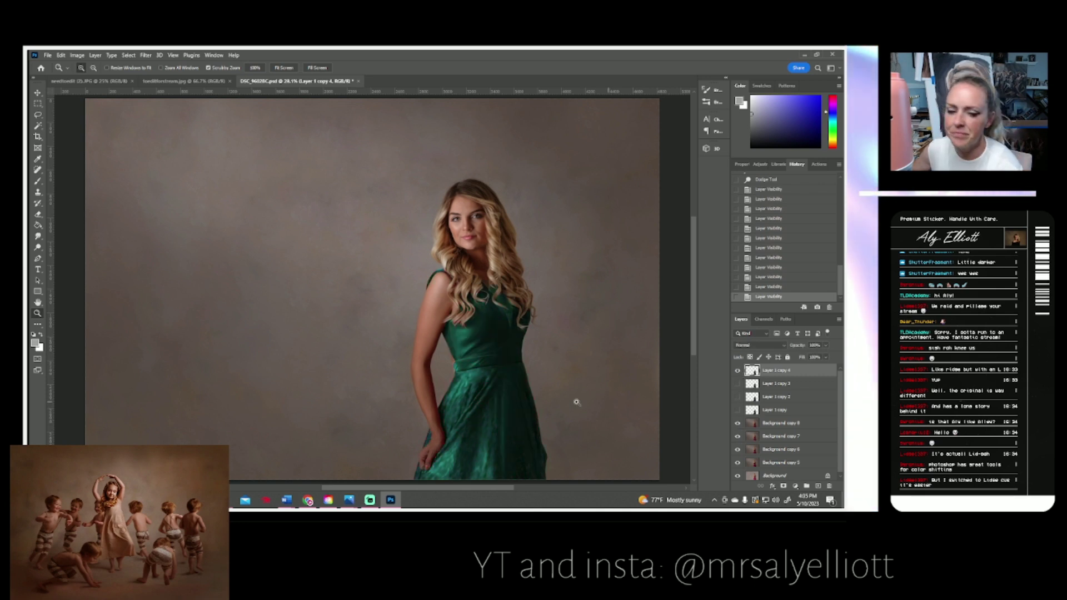
scroll(389, 373, down, 2)
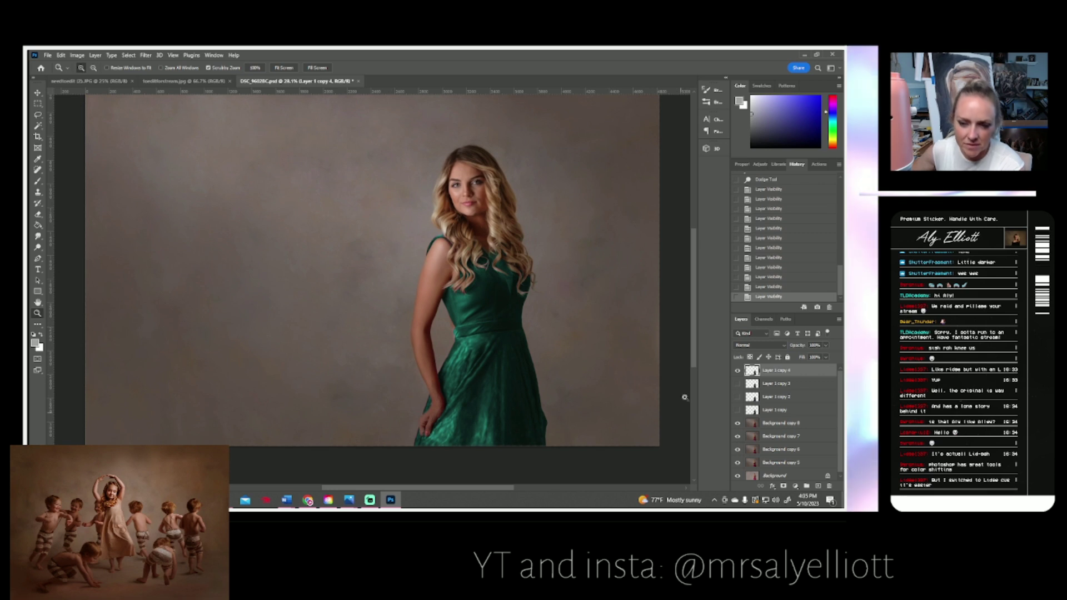
click(737, 370)
click(738, 370)
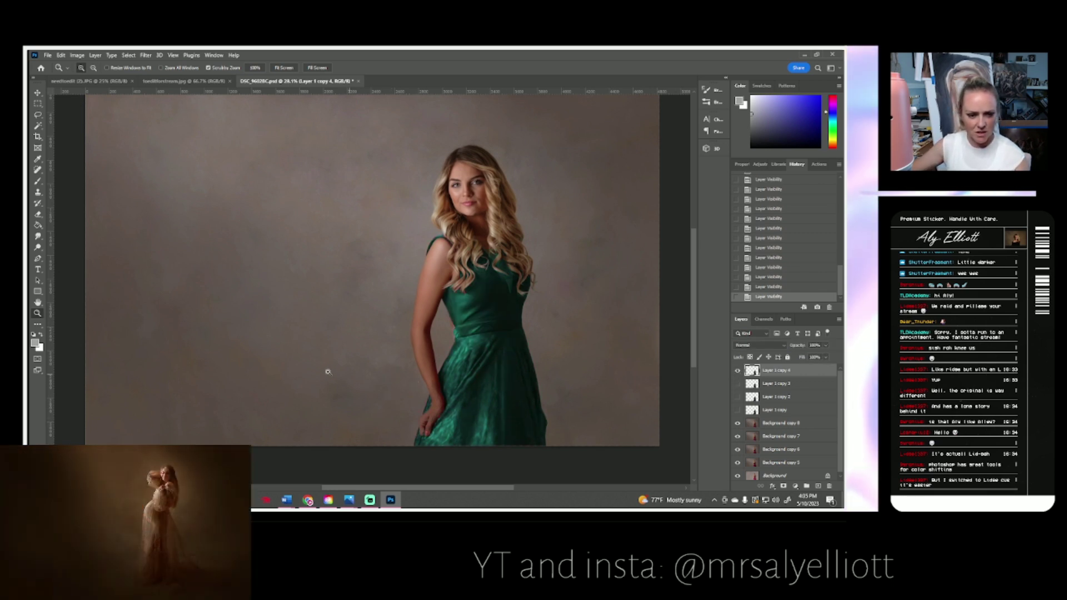
- Duplicate Background copy 8 and move the duplicate directly beneath Layer 1 copy 4
drag(38, 247, 67, 256)
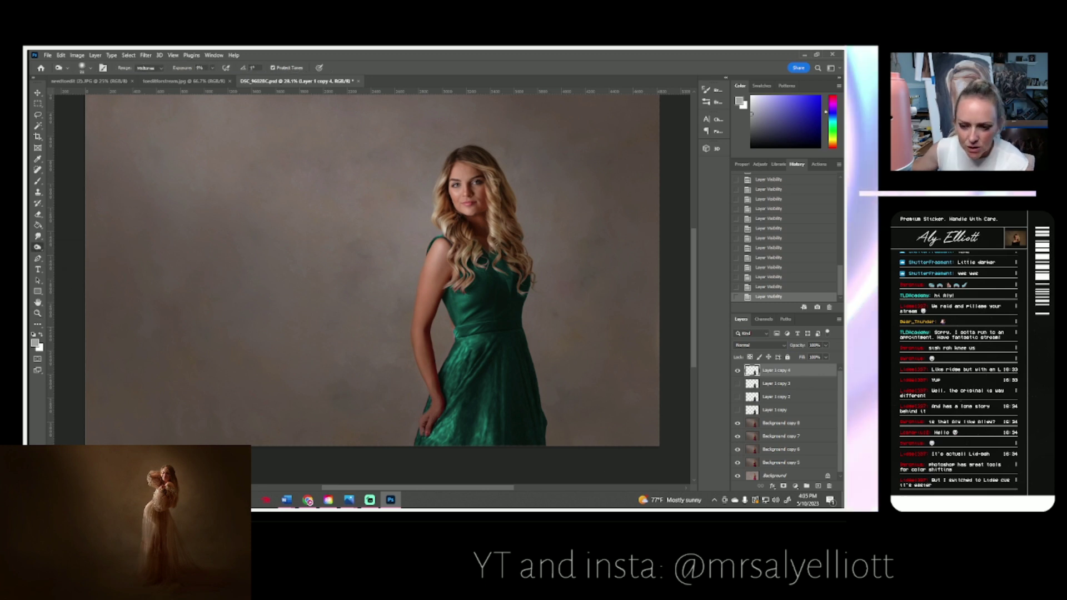
click(773, 429)
right_click(774, 429)
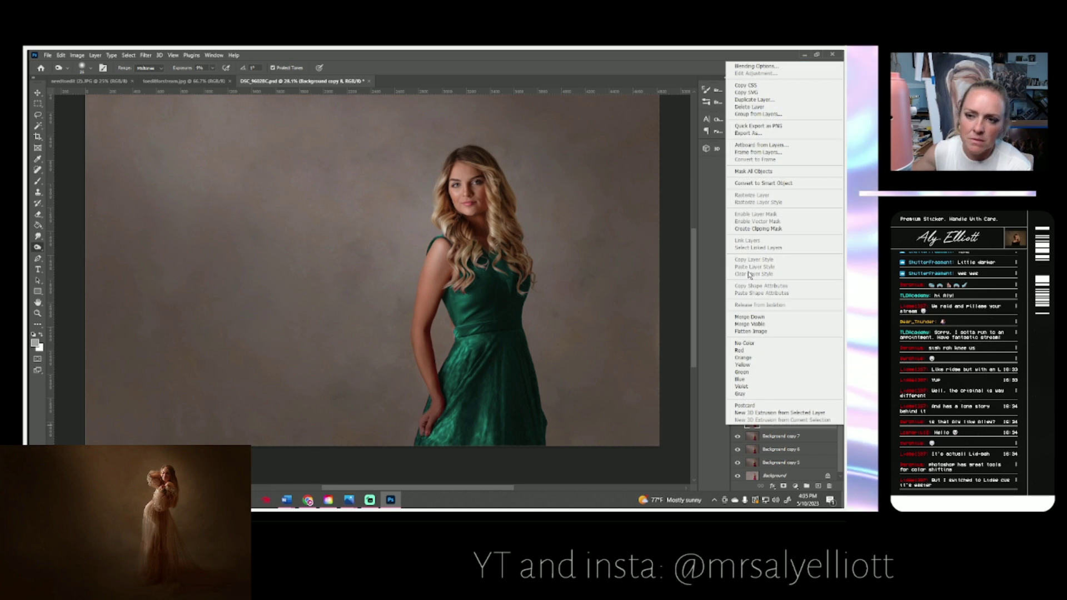
click(755, 100)
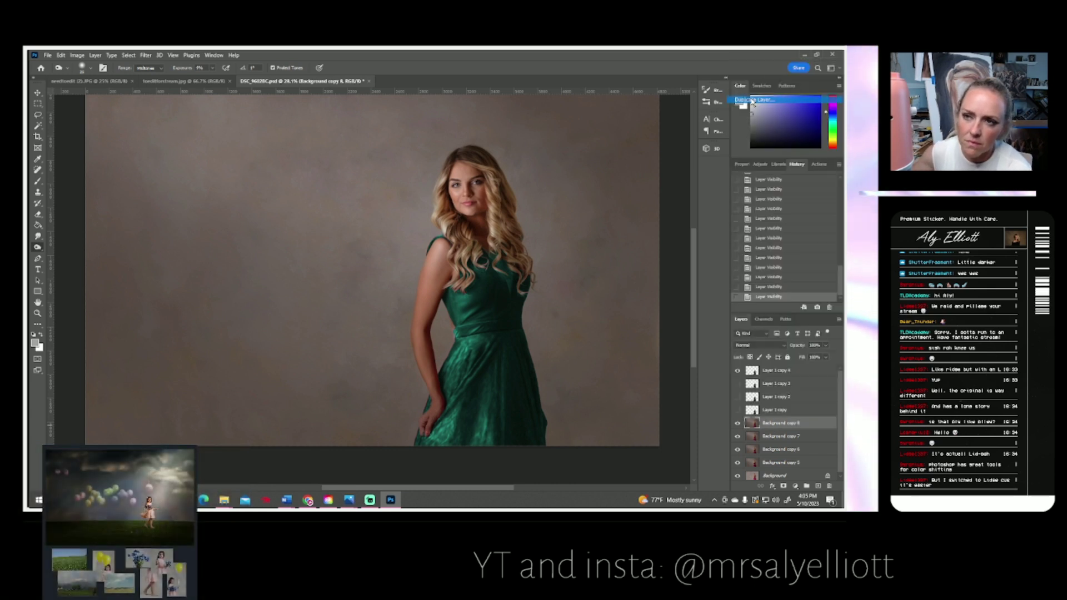
click(506, 176)
drag(767, 422, 770, 376)
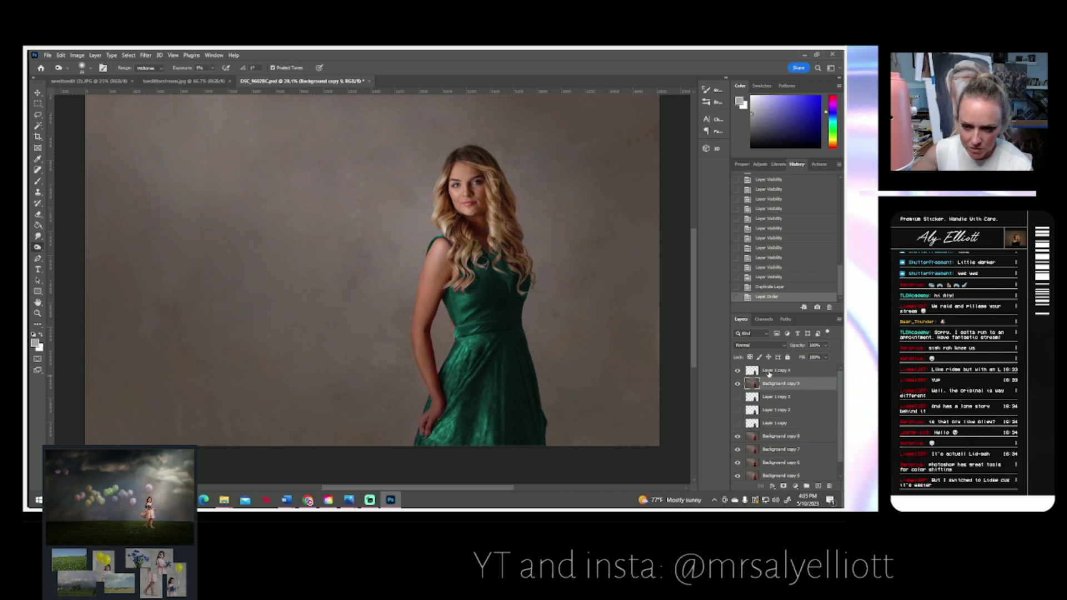
- Merge Layer 1 copy 4 with the background duplicate beneath it, and duplicate the merged layer as Layer 1 copy 5
ctrl+click(770, 375)
right_click(770, 374)
click(768, 378)
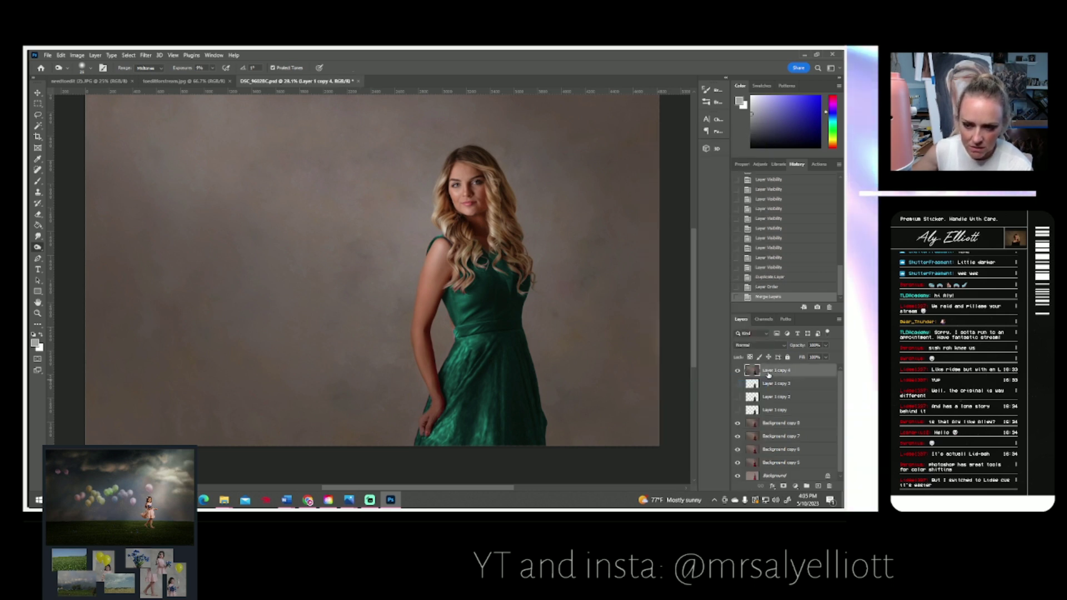
right_click(770, 375)
click(691, 168)
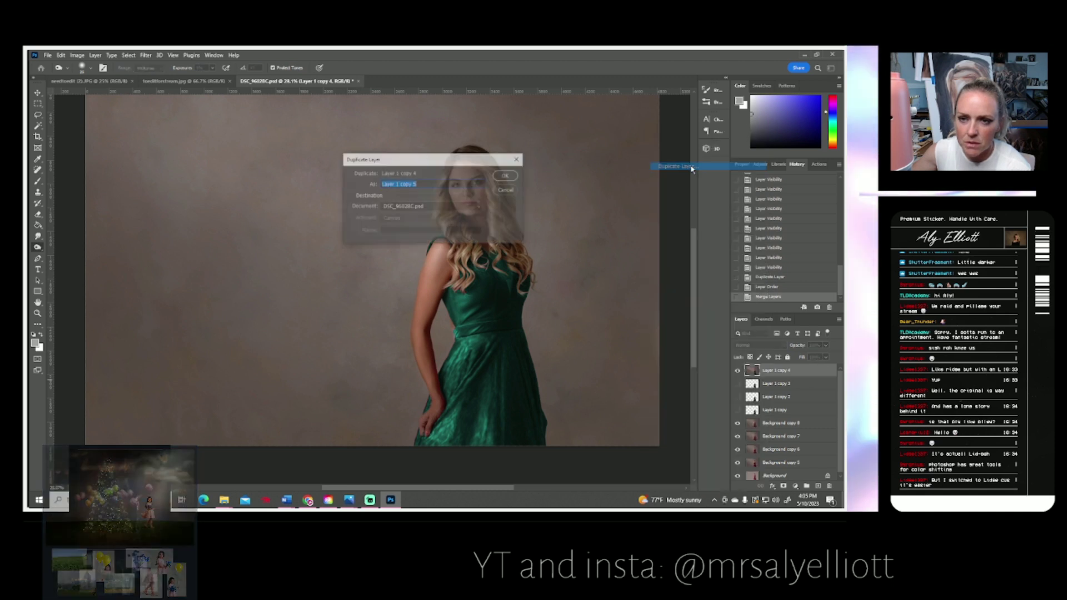
click(507, 177)
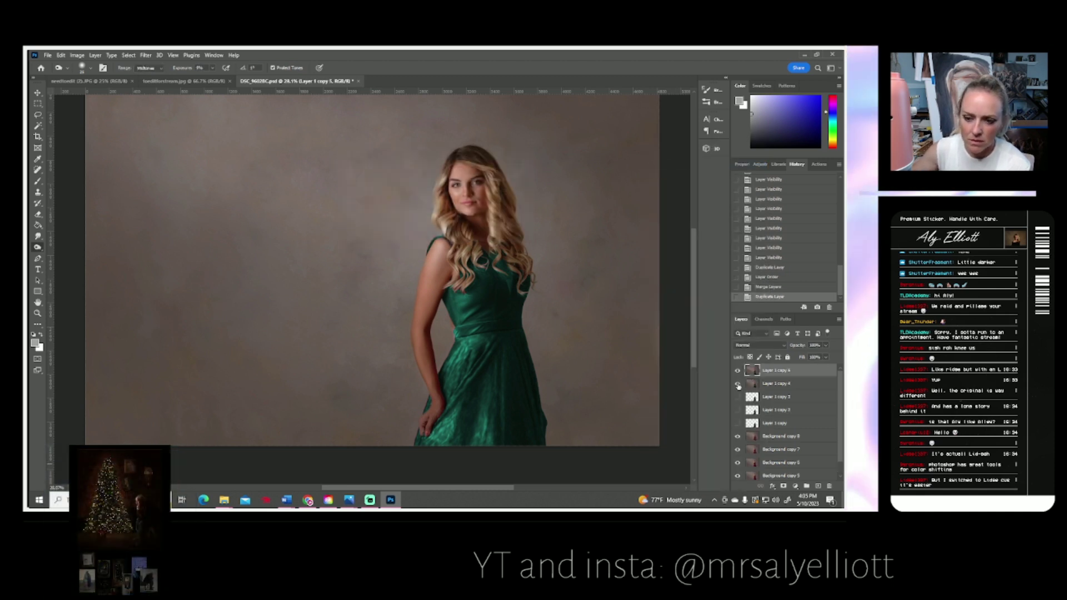
- Dodge the fabric highlights on the waistband and lower bodice of Layer 1 copy 5 with a smaller brush
scroll(573, 391, up, 1)
scroll(573, 392, up, 3)
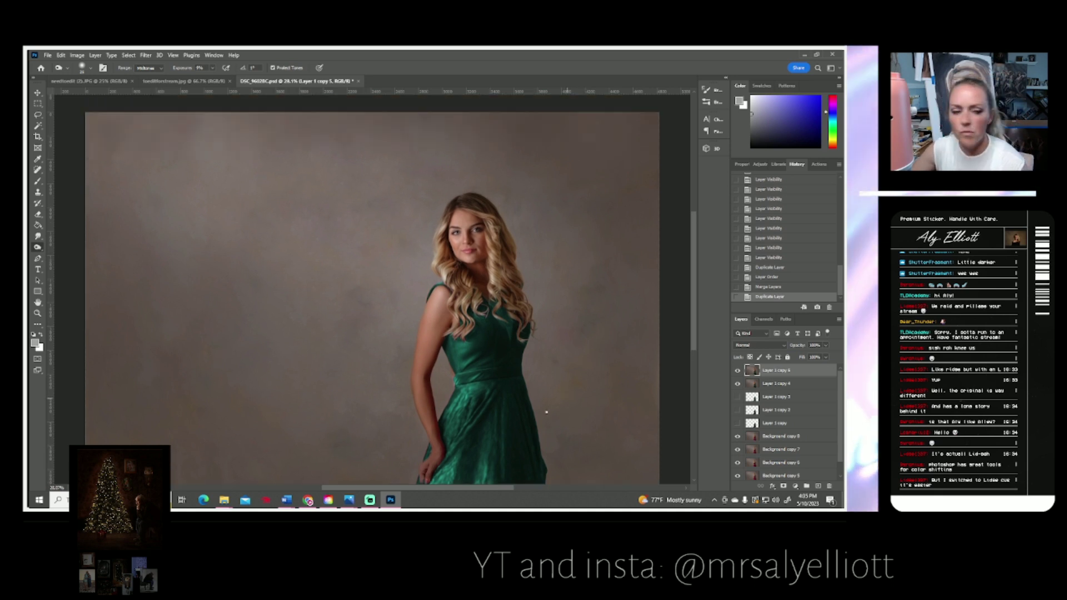
key(z)
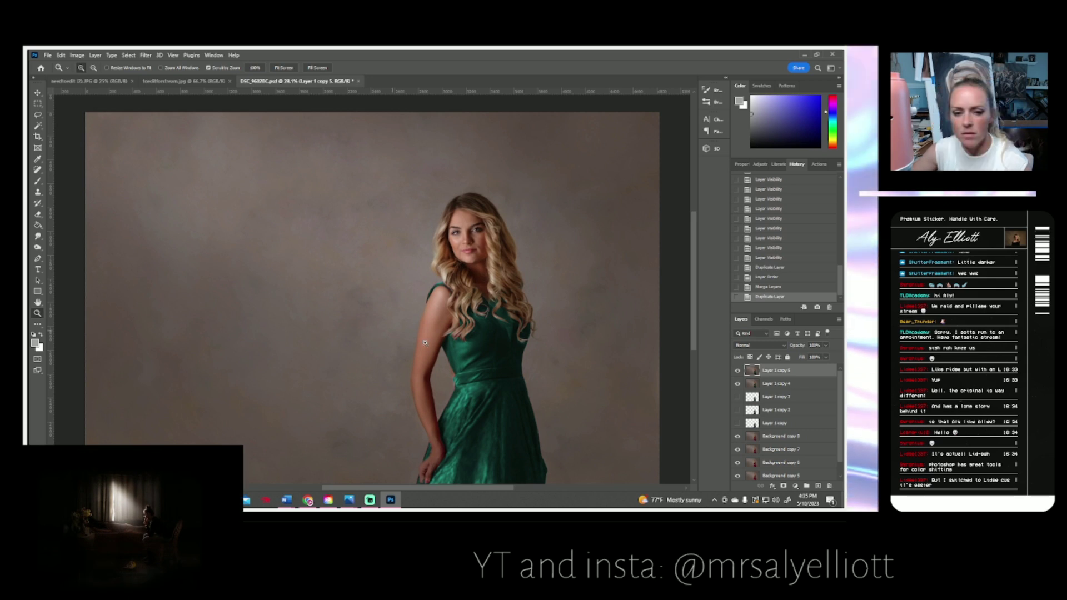
scroll(453, 349, down, 1)
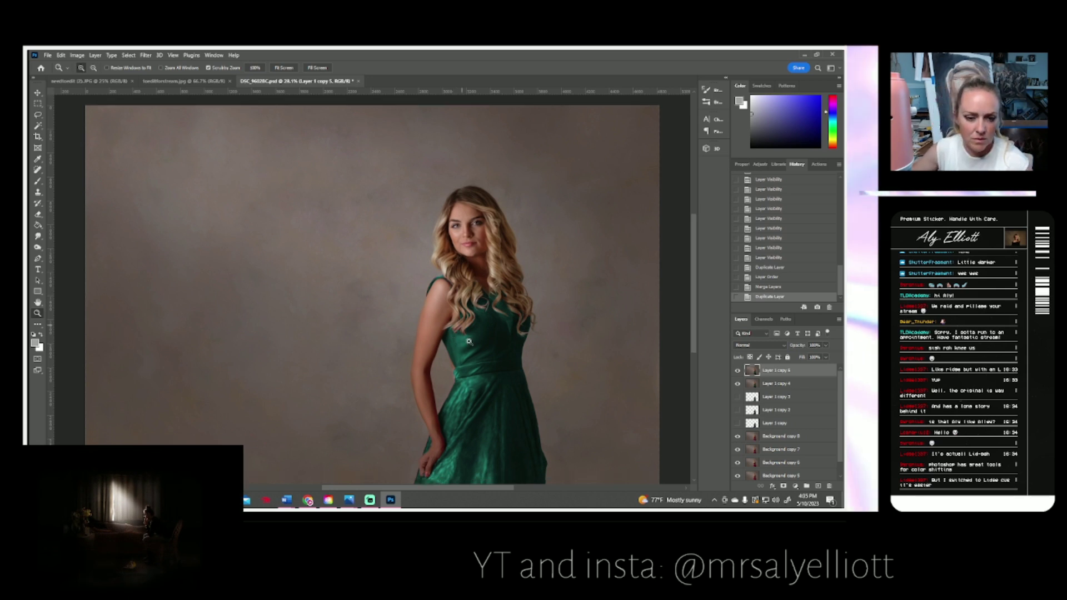
click(470, 345)
click(474, 359)
click(476, 368)
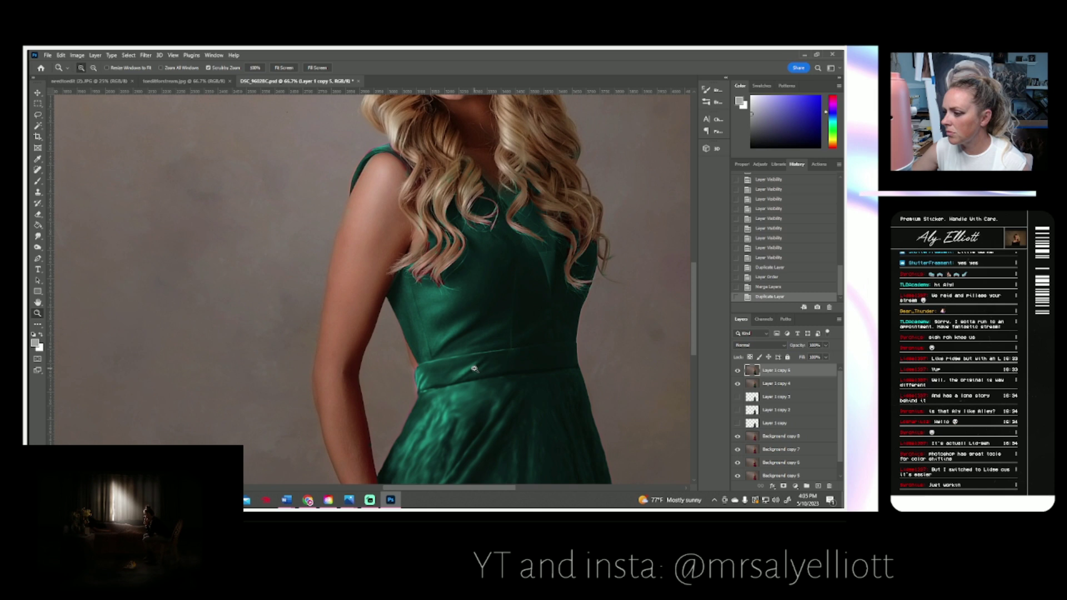
click(474, 368)
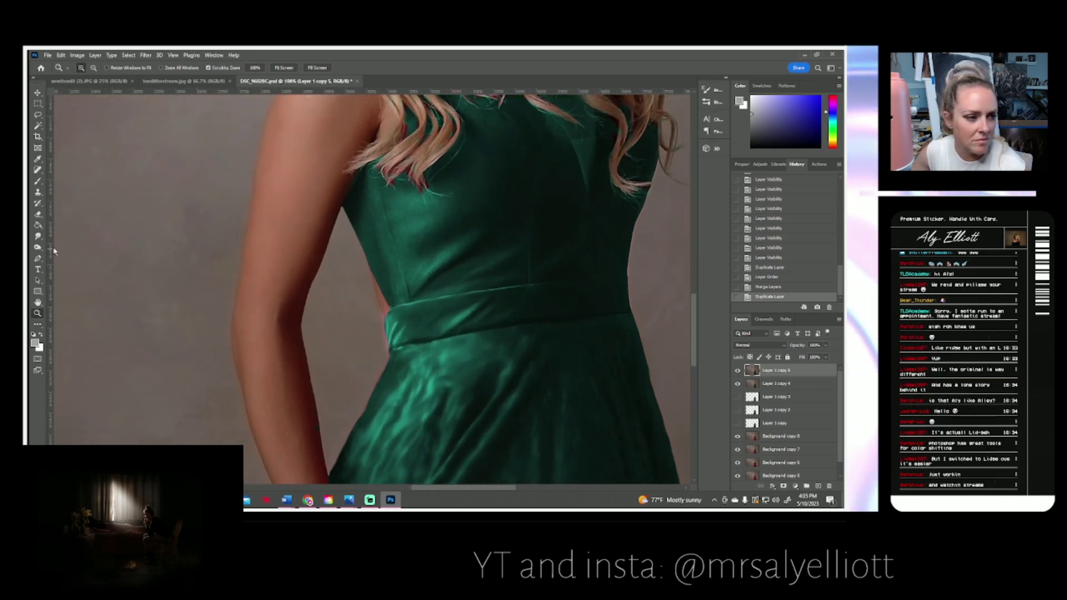
click(38, 240)
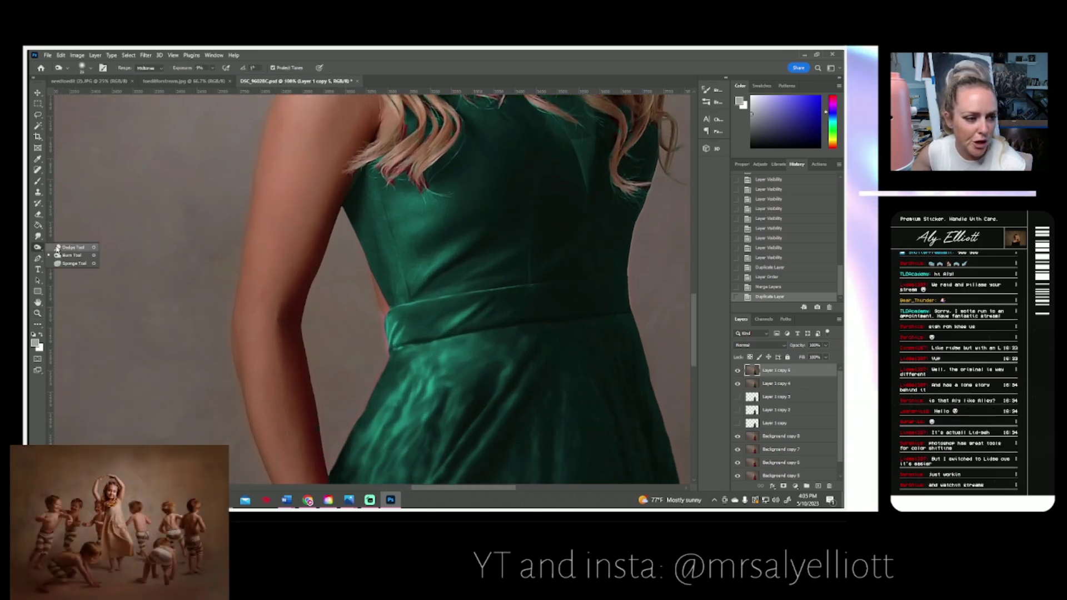
click(85, 68)
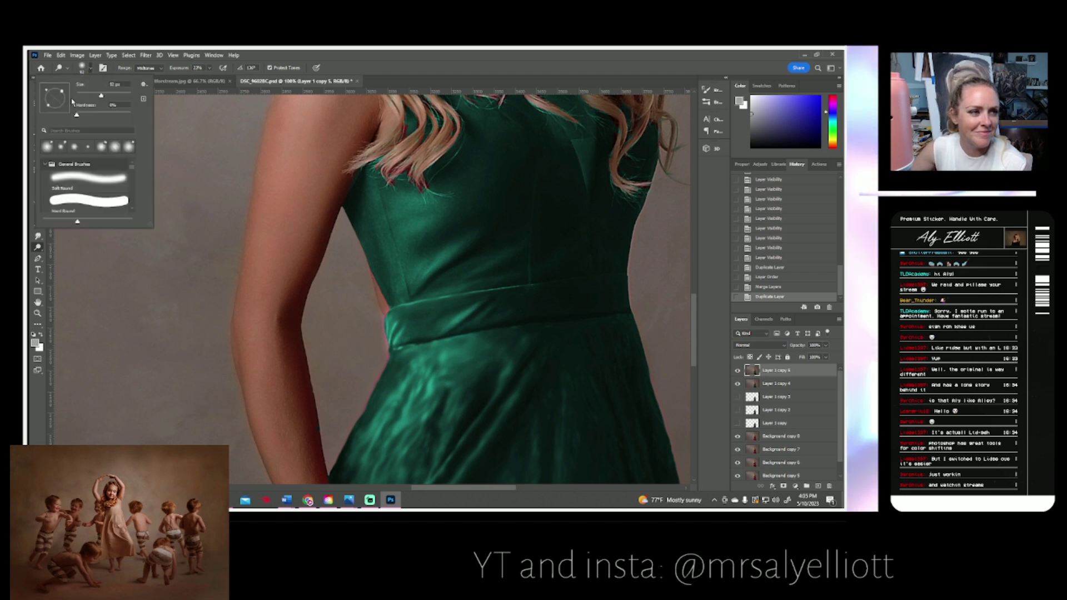
click(83, 95)
click(440, 334)
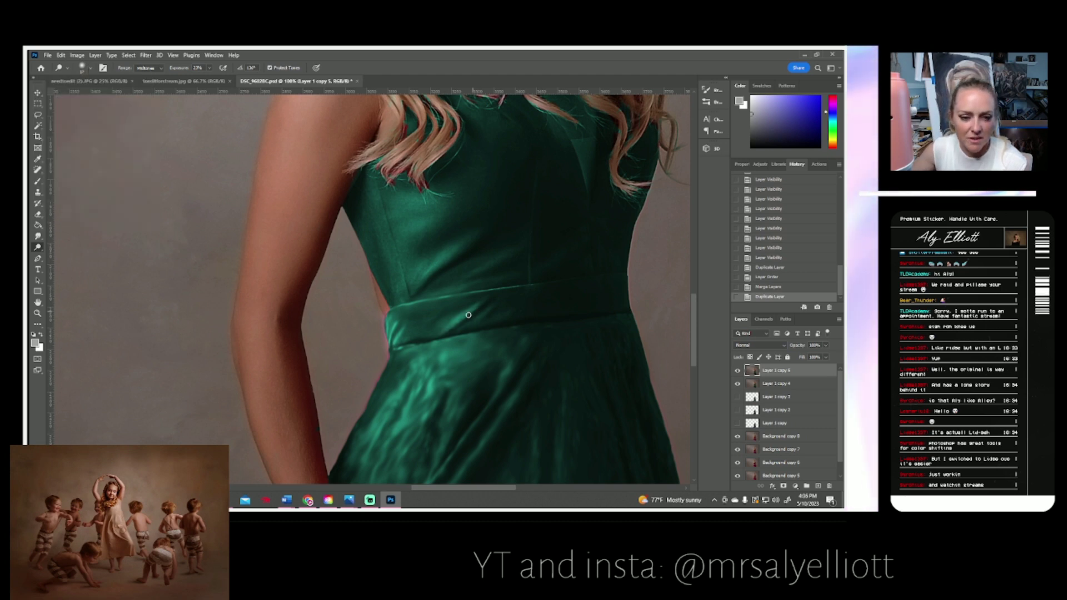
drag(447, 327, 459, 321)
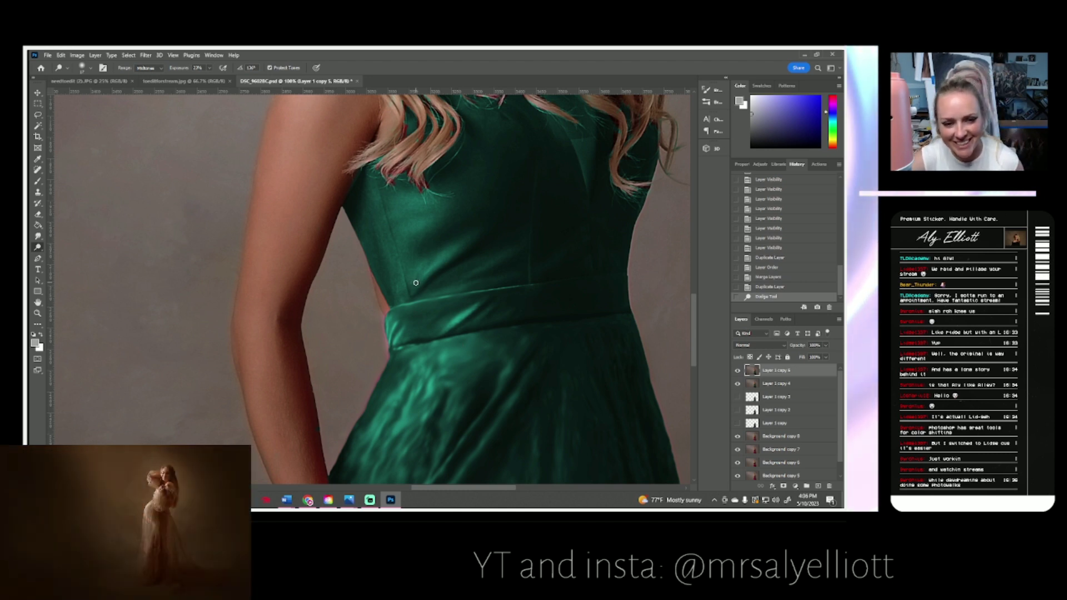
mouse_move(432, 264)
mouse_down()
mouse_move(410, 286)
mouse_move(438, 241)
mouse_move(417, 266)
mouse_up()
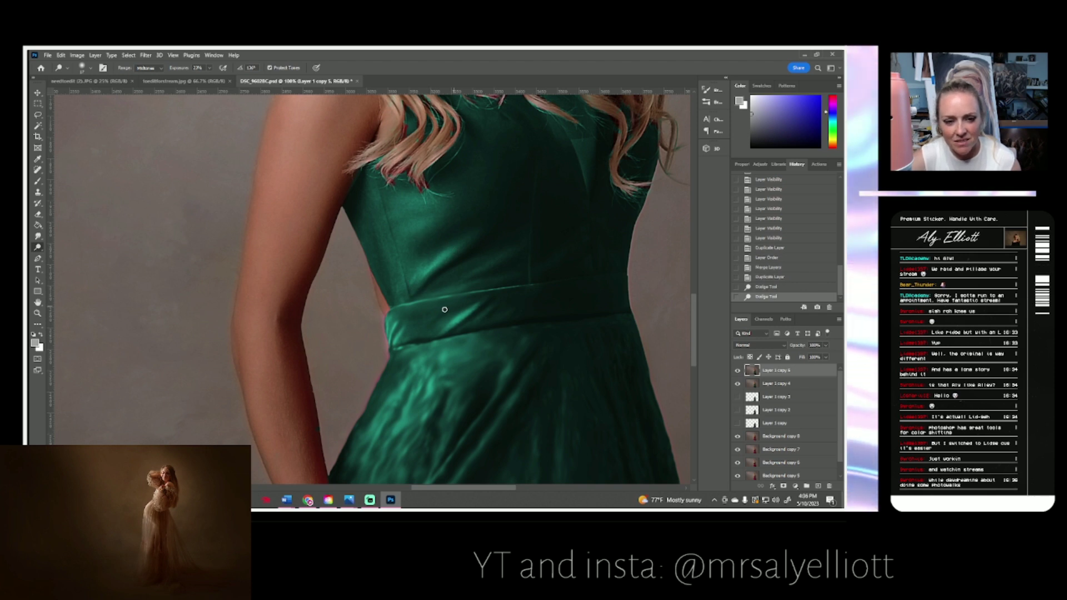
- Dodge the fabric highlights along the waistband and the side seam of the bodice on Layer 1 copy 5
mouse_move(449, 323)
mouse_down()
mouse_move(467, 311)
mouse_move(394, 310)
mouse_move(530, 285)
mouse_up()
click(386, 332)
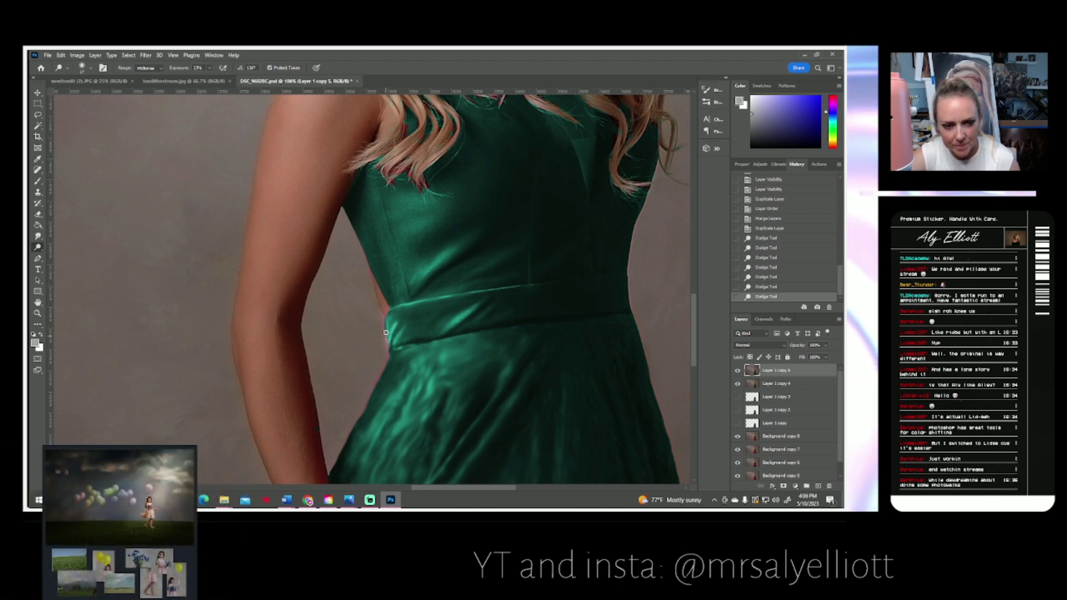
mouse_move(386, 333)
mouse_down()
mouse_move(395, 354)
mouse_move(406, 351)
mouse_up()
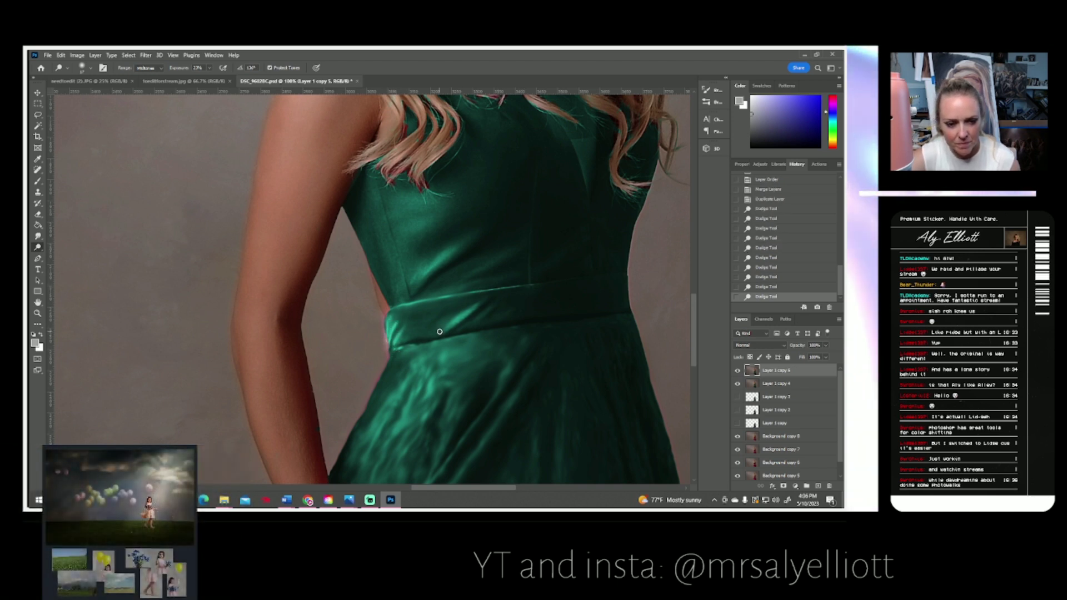
drag(422, 269, 394, 203)
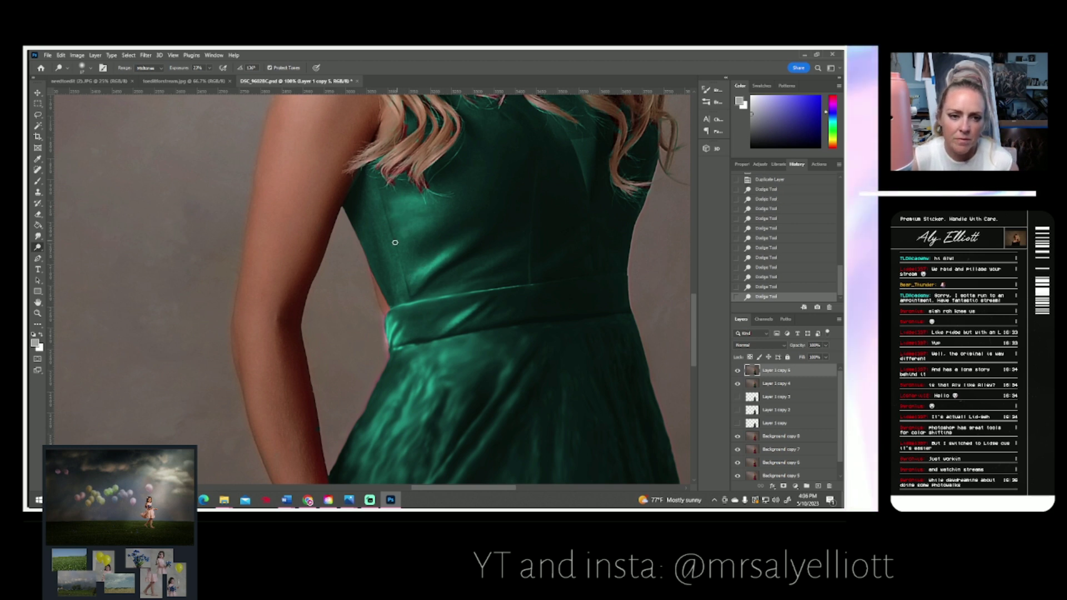
drag(389, 240, 375, 263)
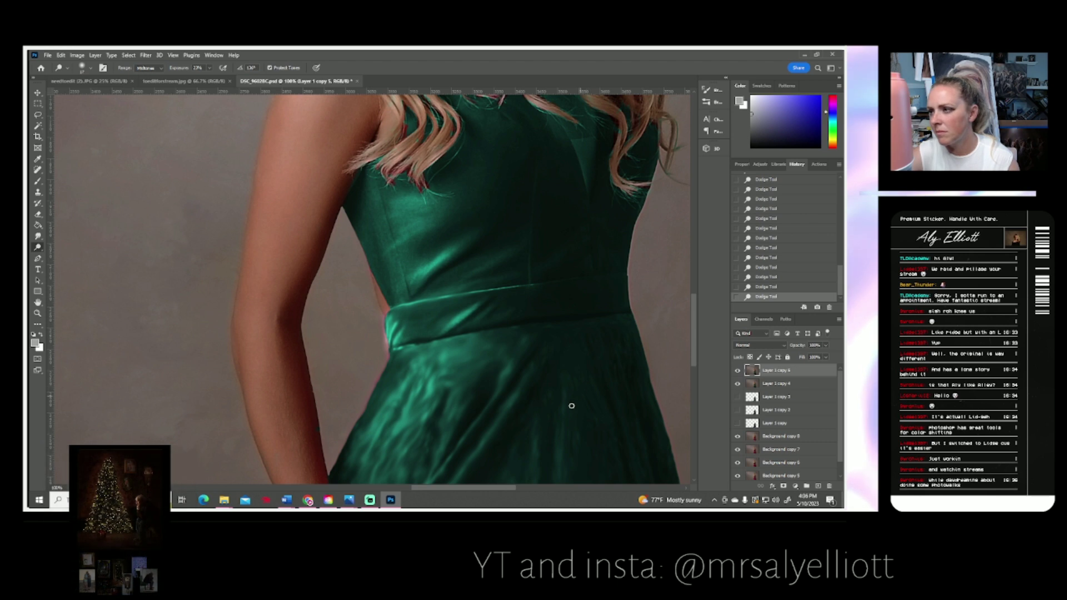
- Smudge the dress edge beside the wrist and the back of the hand to clean up its outline
drag(495, 429, 456, 339)
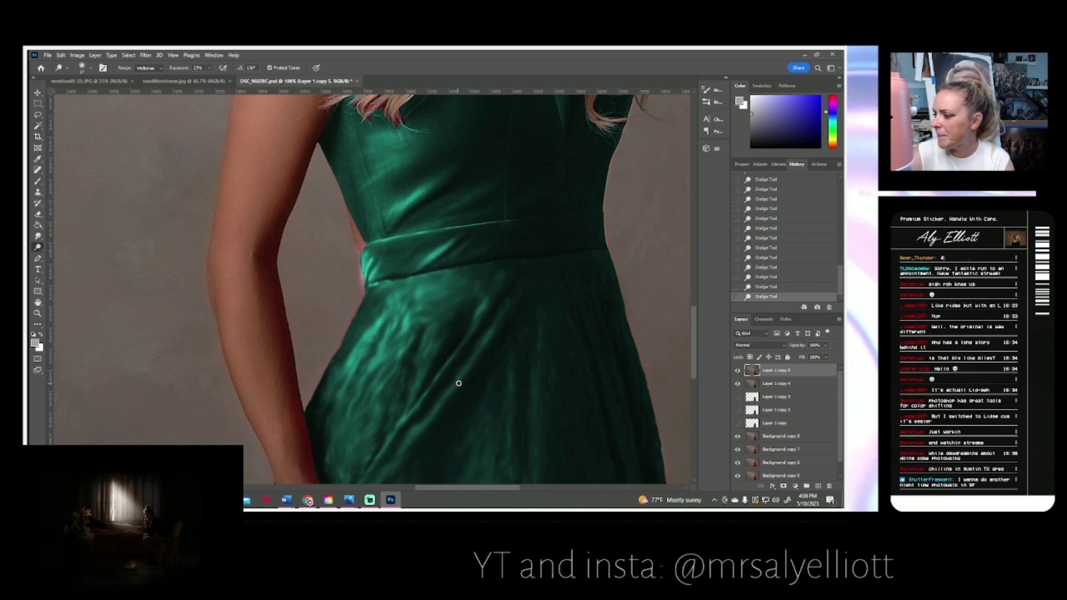
mouse_move(455, 384)
mouse_down()
mouse_move(454, 352)
mouse_move(484, 321)
mouse_move(484, 303)
mouse_up()
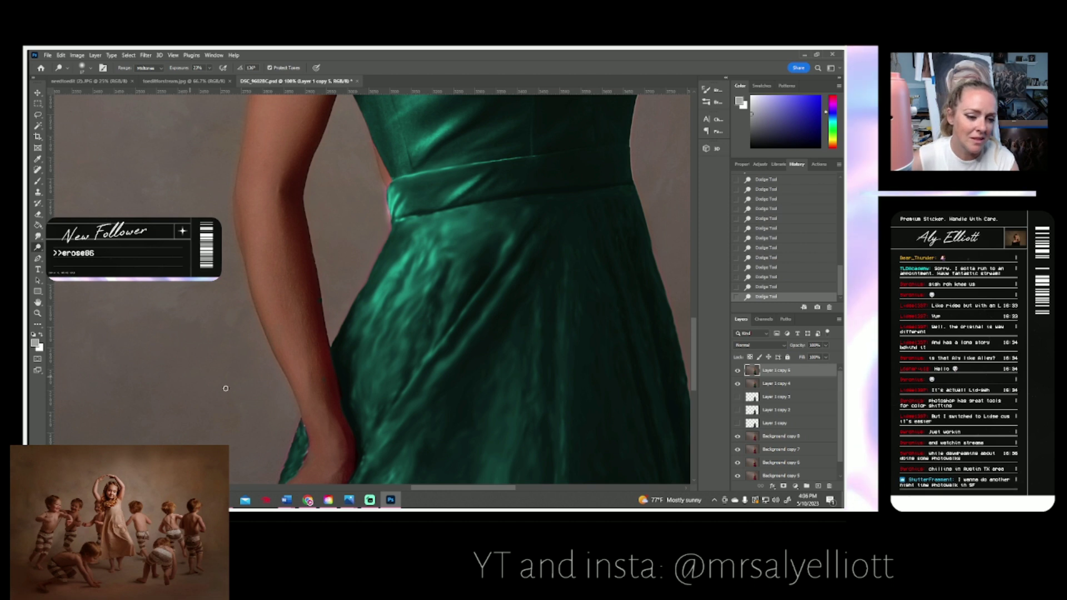
drag(238, 409, 245, 334)
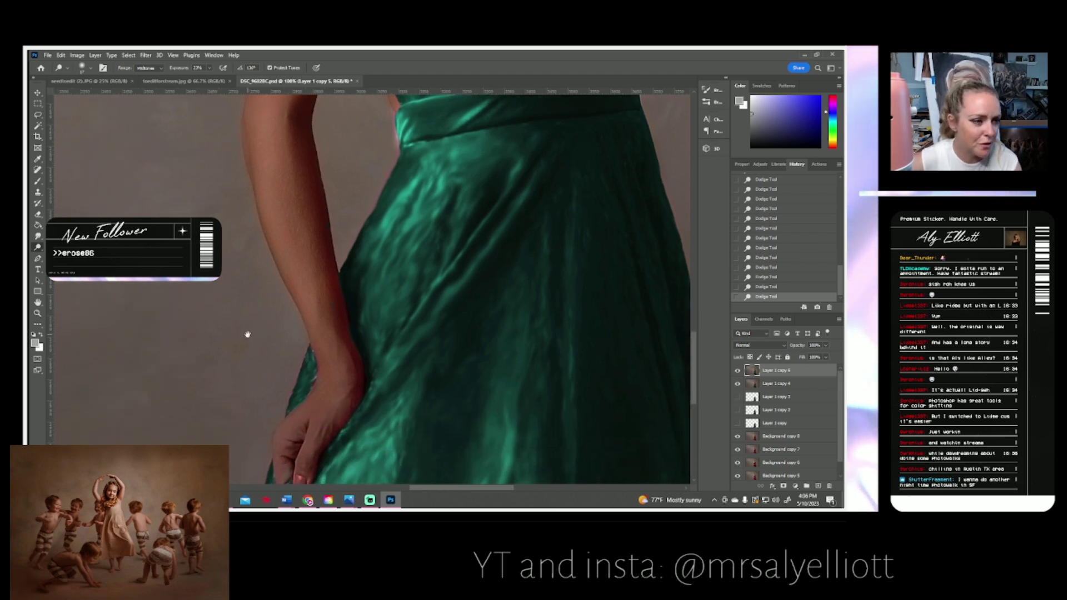
click(38, 237)
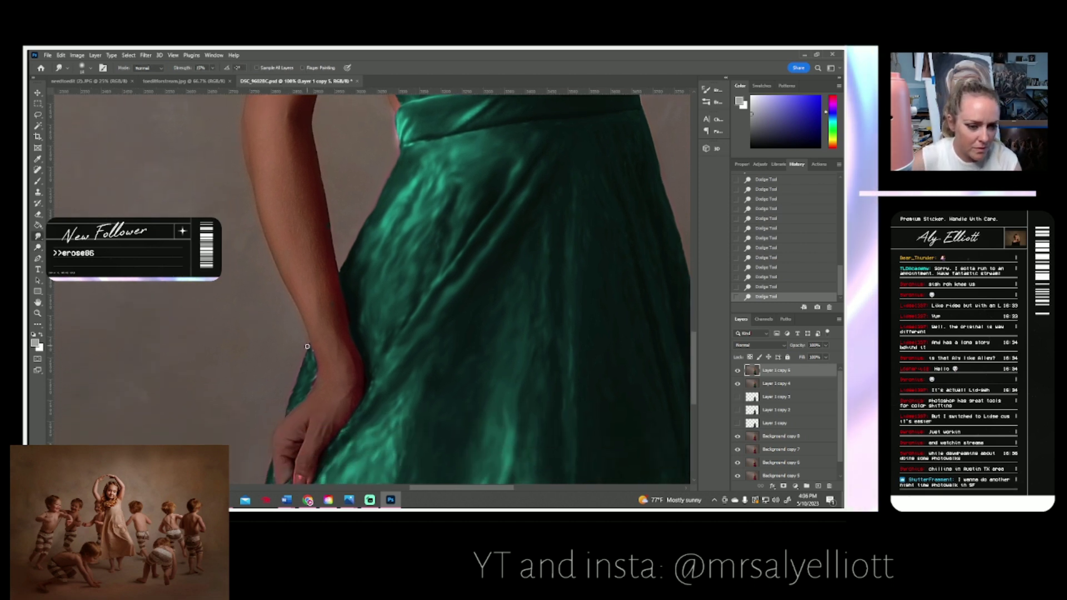
drag(313, 355, 301, 359)
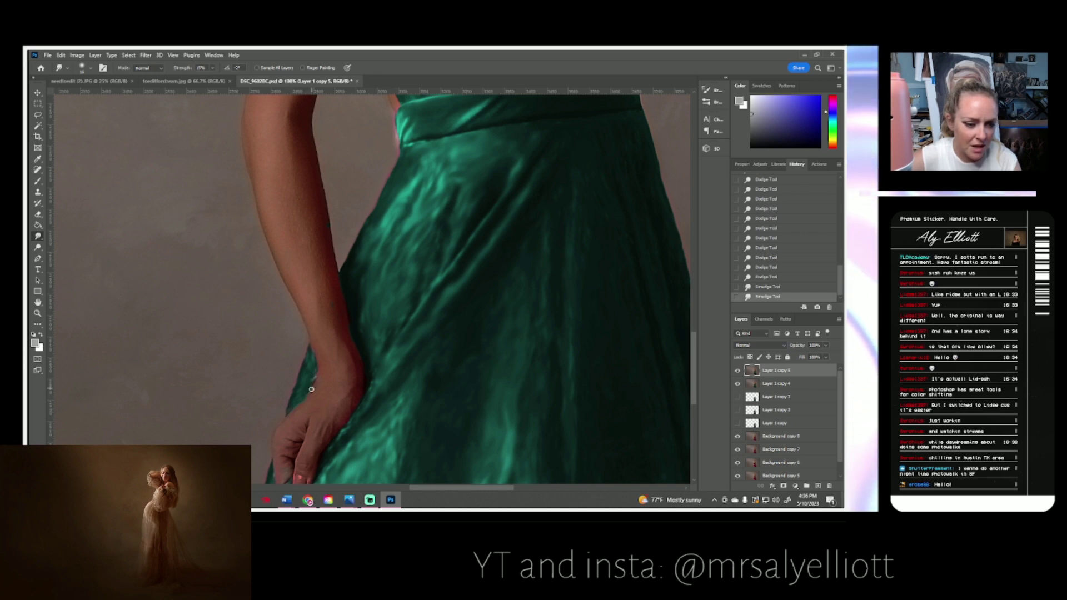
drag(307, 394, 294, 406)
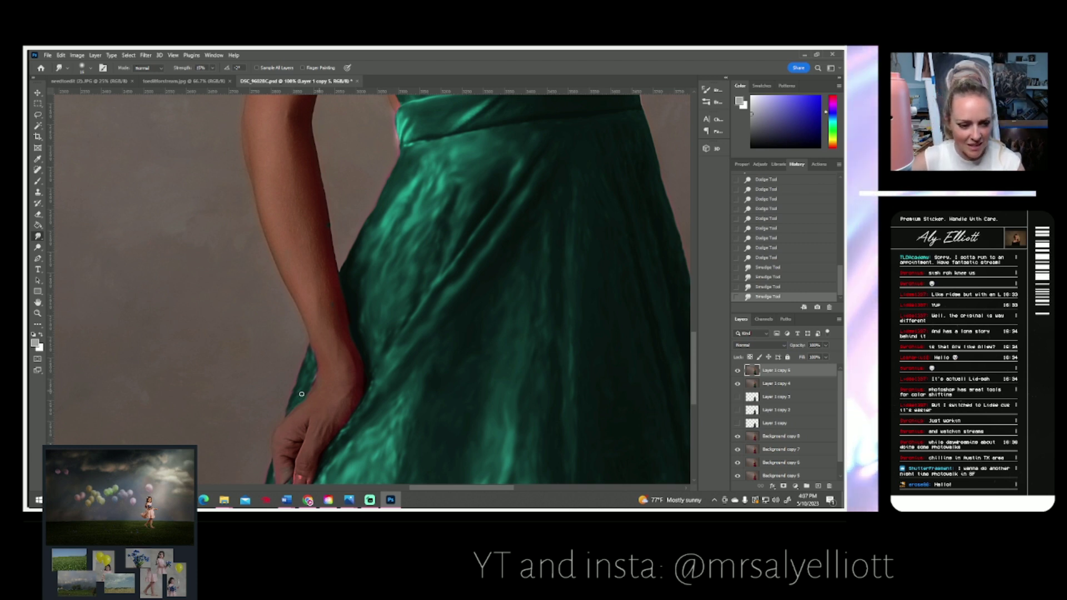
drag(312, 379, 314, 370)
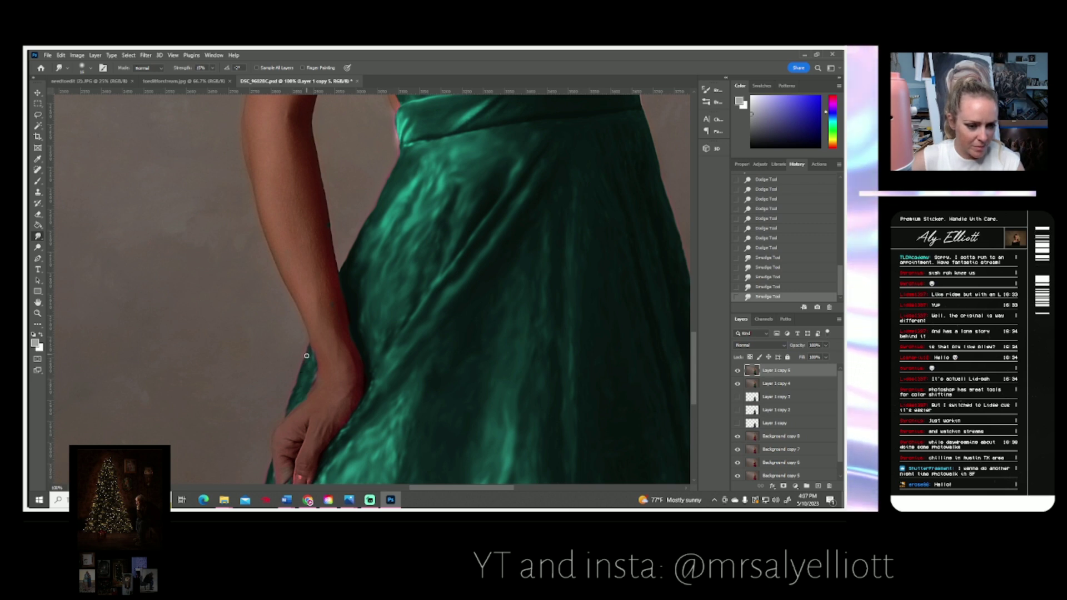
drag(310, 352, 303, 369)
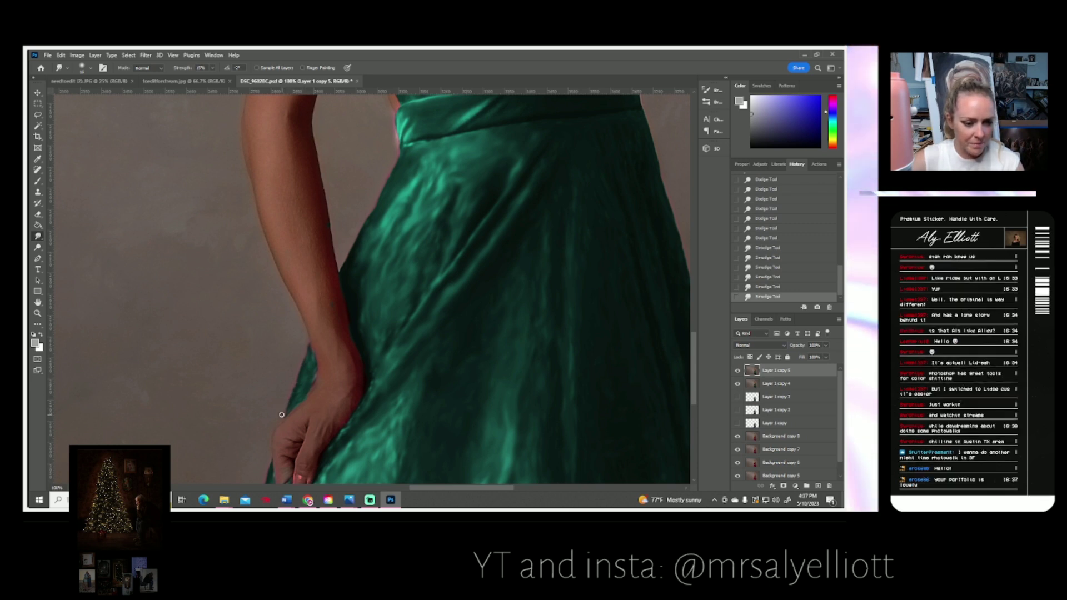
- Smudge the skirt edge below the fingertips, down to the bottom of the image
scroll(311, 378, down, 3)
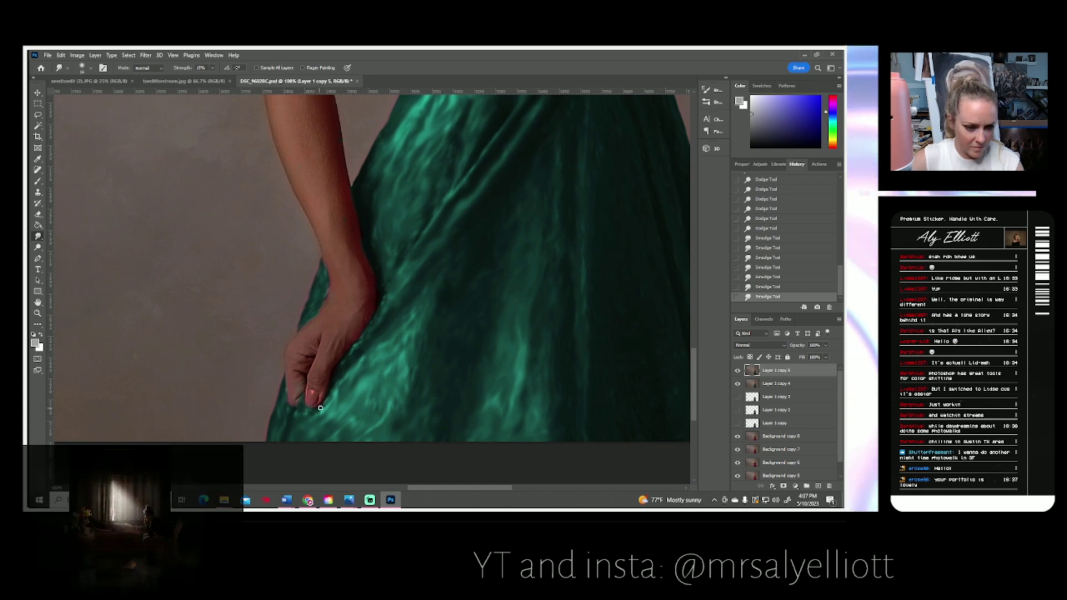
mouse_move(301, 419)
mouse_down()
mouse_move(282, 385)
mouse_move(268, 424)
mouse_up()
drag(267, 425, 265, 432)
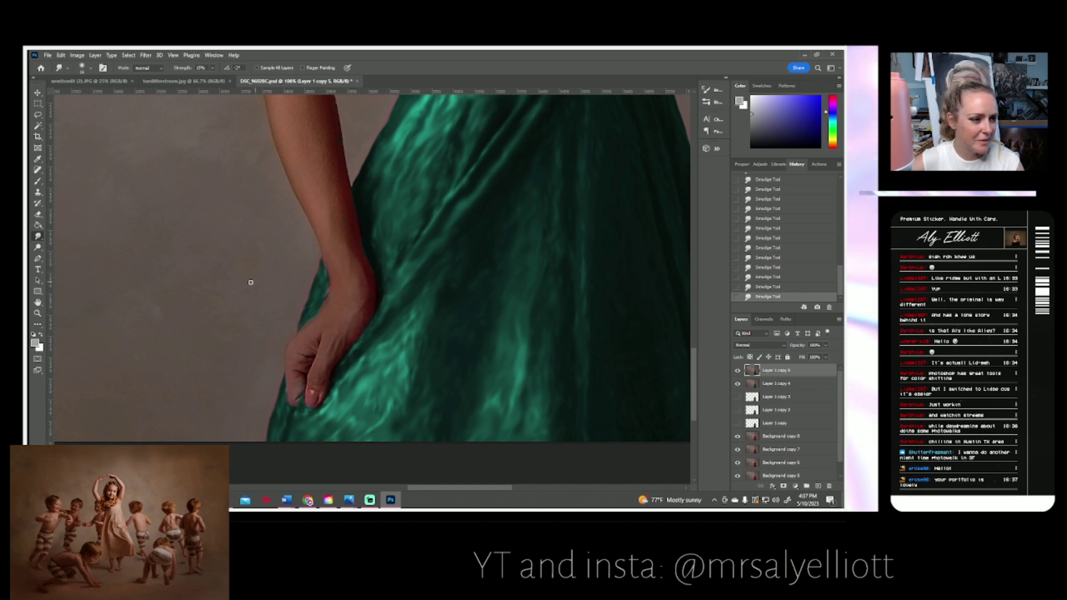
- Dodge the highlights of the skirt folds beside the hand and along the diagonal crease below the waistband
click(38, 247)
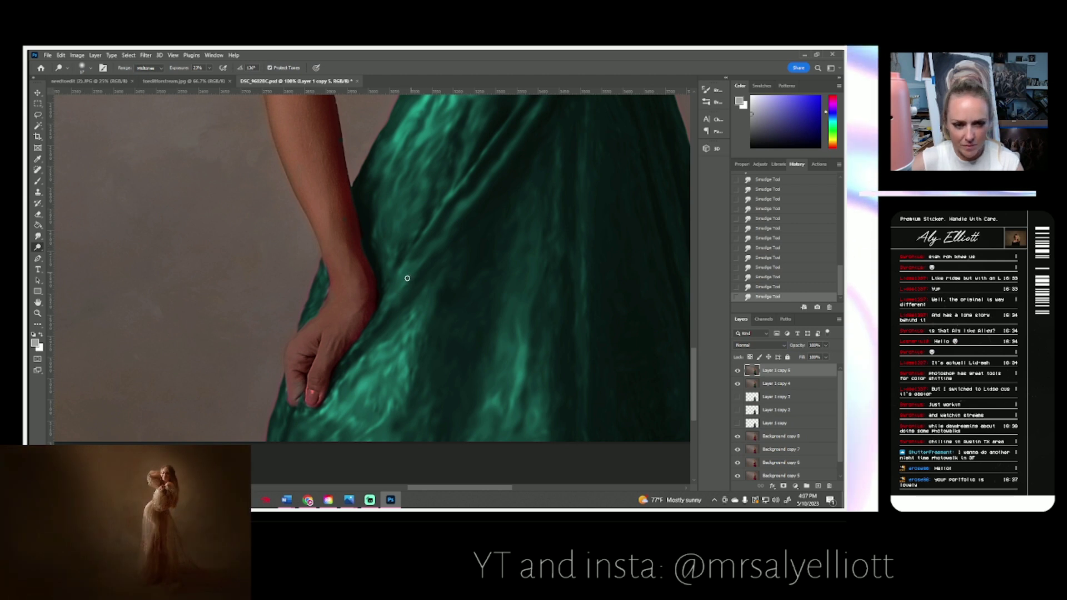
mouse_move(385, 317)
mouse_down()
mouse_move(455, 195)
mouse_move(464, 233)
mouse_up()
drag(541, 287, 383, 332)
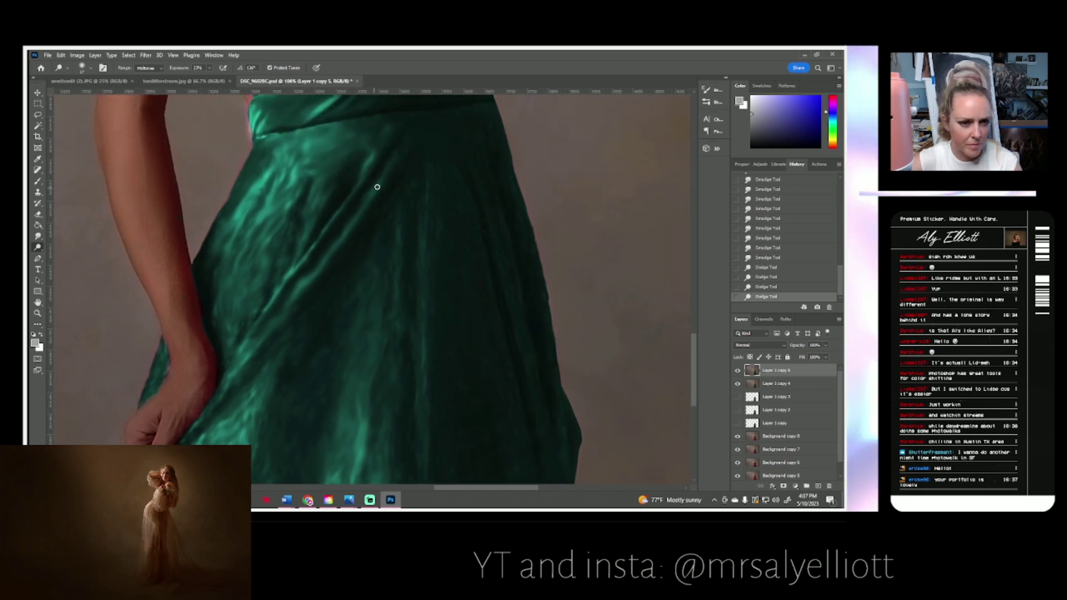
drag(345, 224, 369, 185)
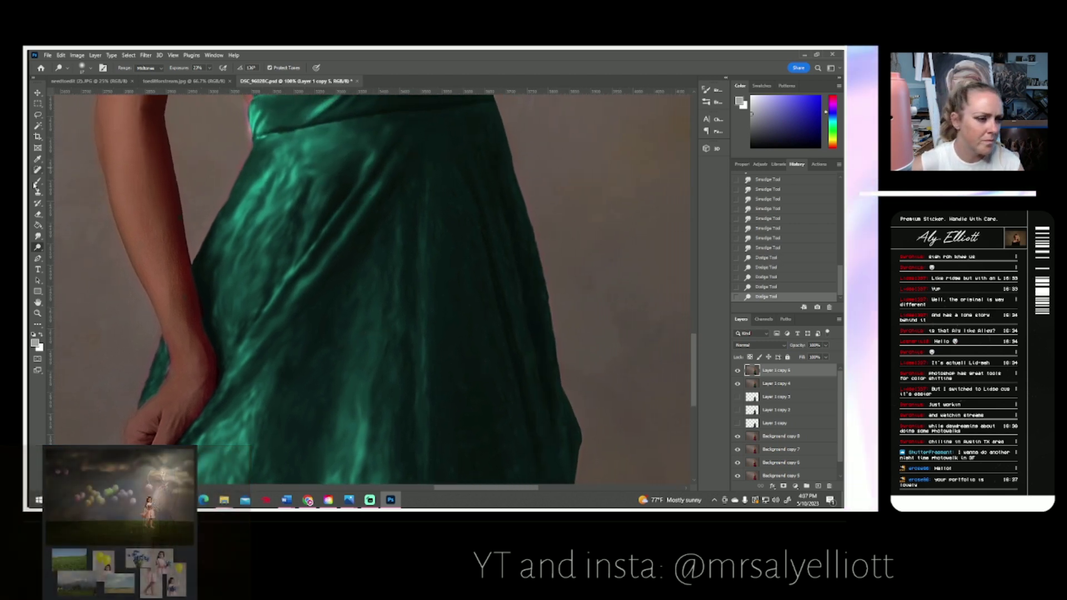
- Smooth the rippled fabric on the hip and along the skirt's diagonal folds with a larger Smudge brush, undoing one stroke
click(39, 238)
click(247, 192)
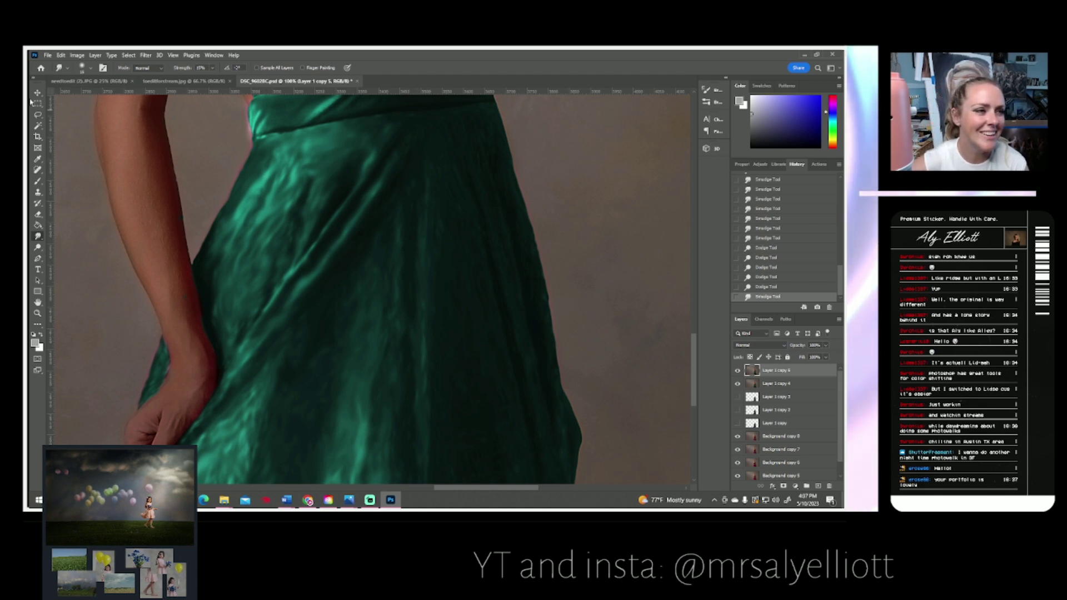
click(91, 68)
click(101, 96)
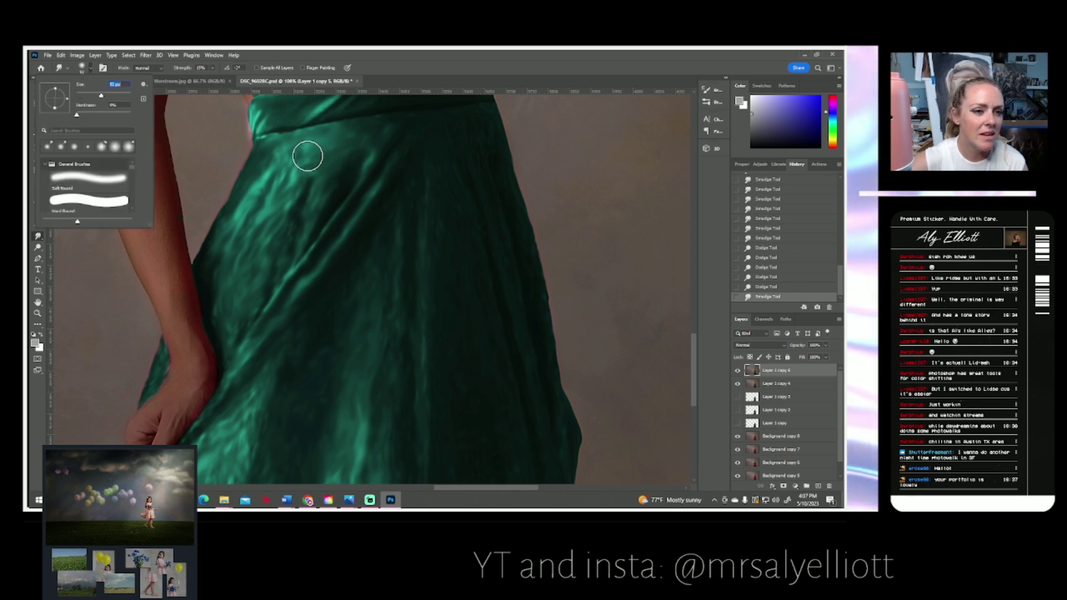
click(264, 179)
mouse_move(245, 221)
mouse_down()
mouse_move(266, 200)
mouse_move(336, 192)
mouse_up()
key(ctrl+z)
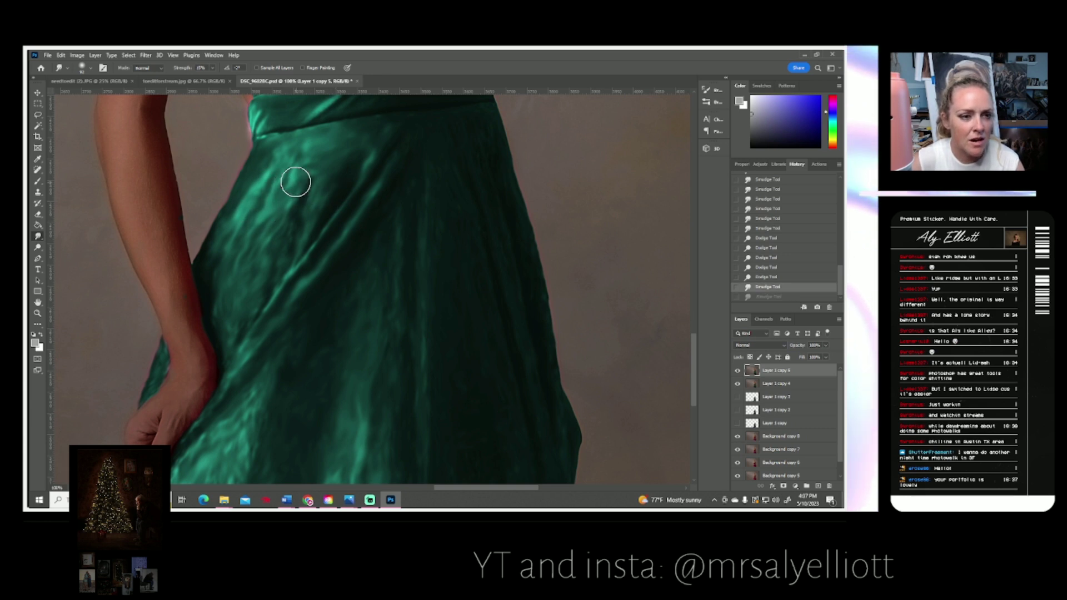
drag(269, 219, 305, 166)
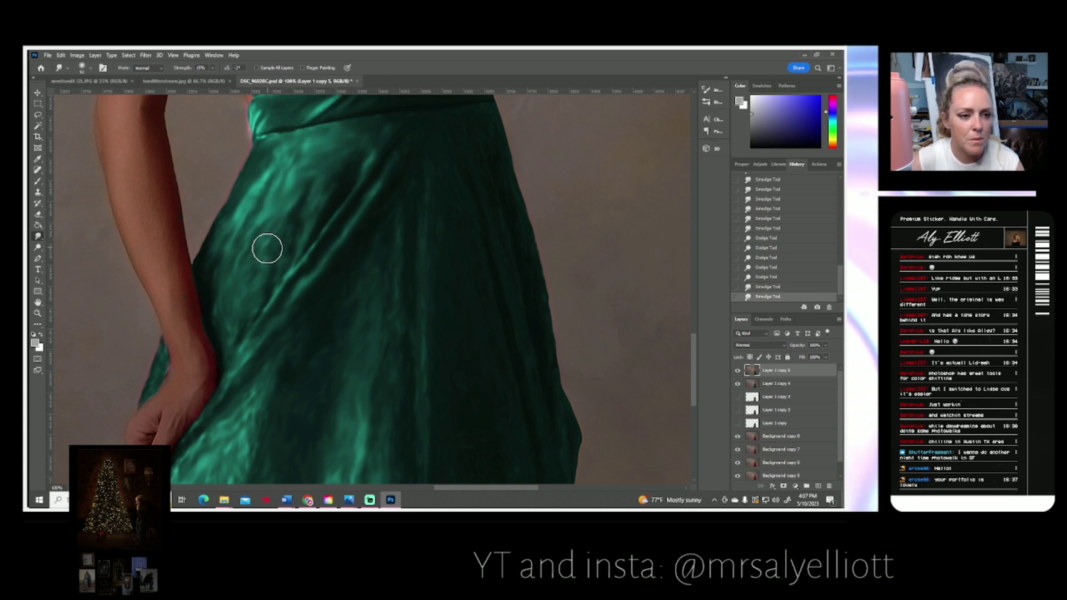
drag(243, 264, 231, 274)
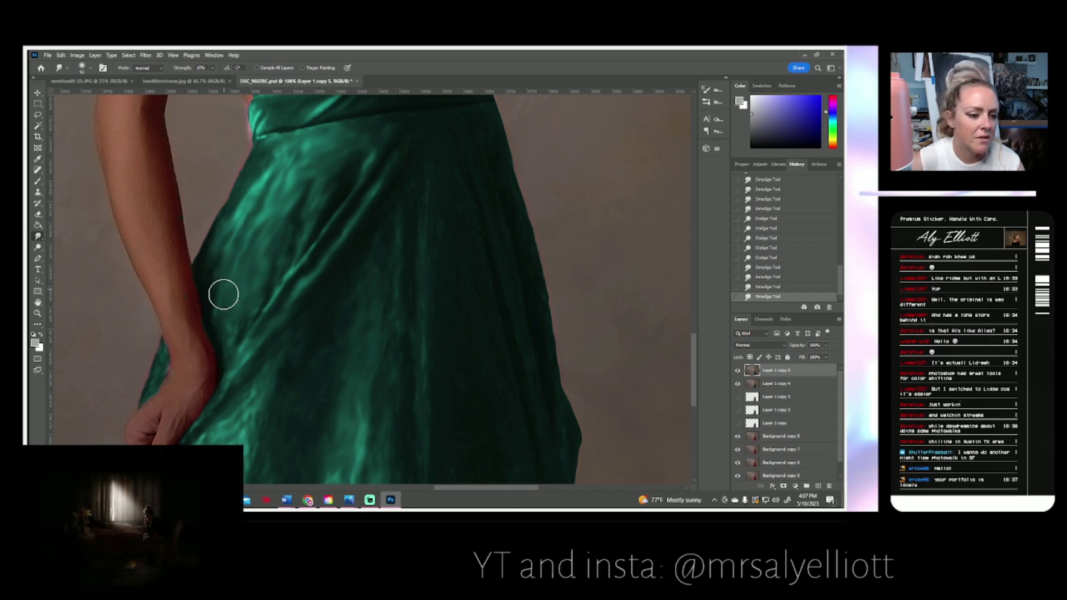
mouse_move(250, 299)
mouse_down()
mouse_move(262, 327)
mouse_move(238, 346)
mouse_move(277, 306)
mouse_move(280, 278)
mouse_move(344, 219)
mouse_move(318, 203)
mouse_move(303, 238)
mouse_move(278, 246)
mouse_move(286, 186)
mouse_move(242, 249)
mouse_move(271, 163)
mouse_move(226, 250)
mouse_move(271, 152)
mouse_move(290, 135)
mouse_move(367, 124)
mouse_up()
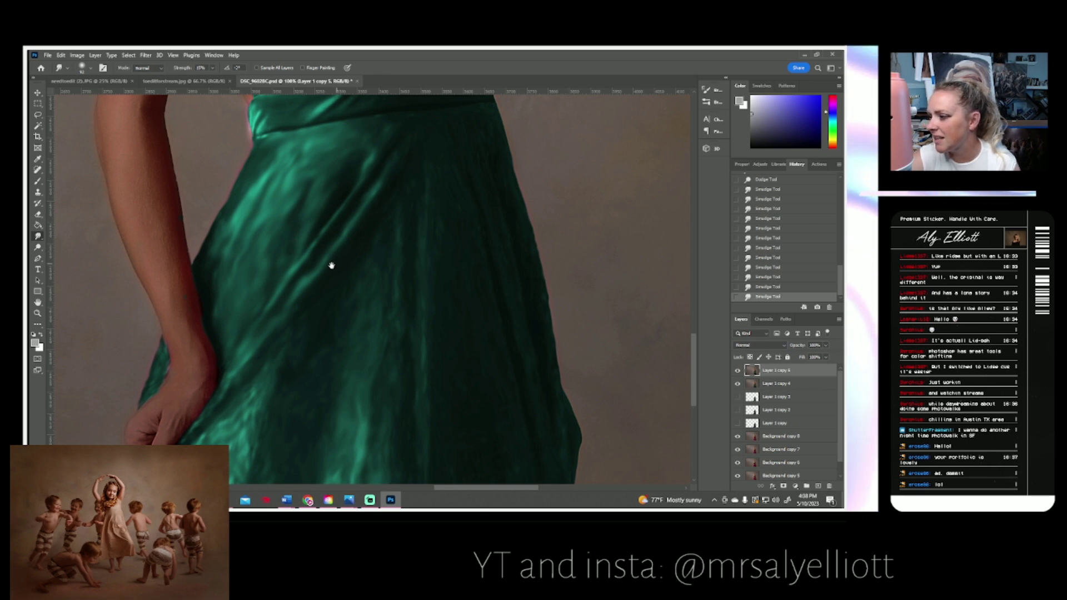
- Dodge the highlights along the skirt's diagonal folds below the waistband with a larger brush
drag(324, 269, 253, 266)
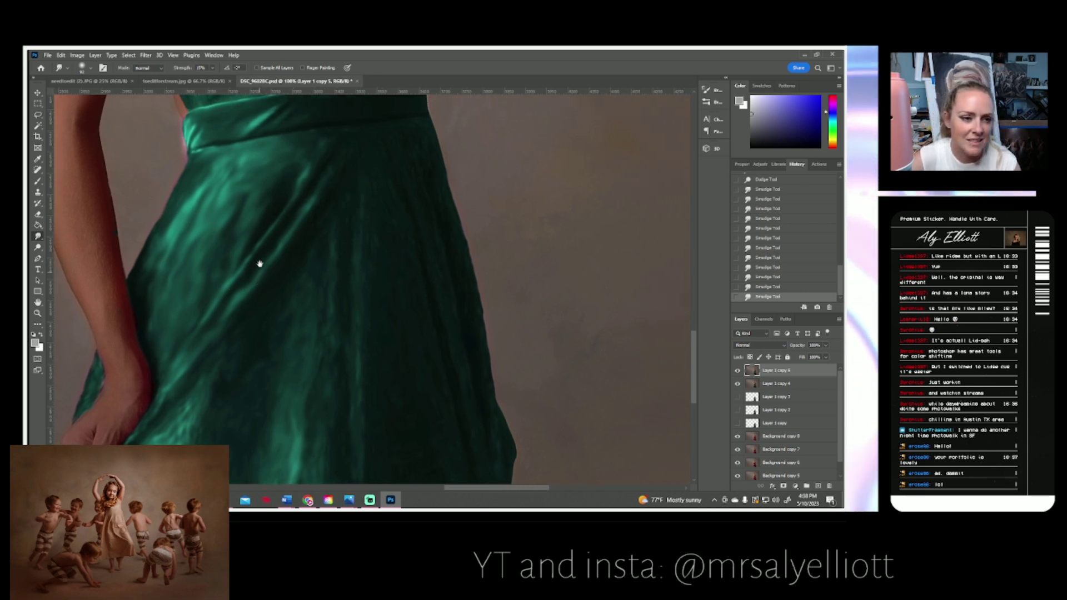
click(38, 247)
click(90, 69)
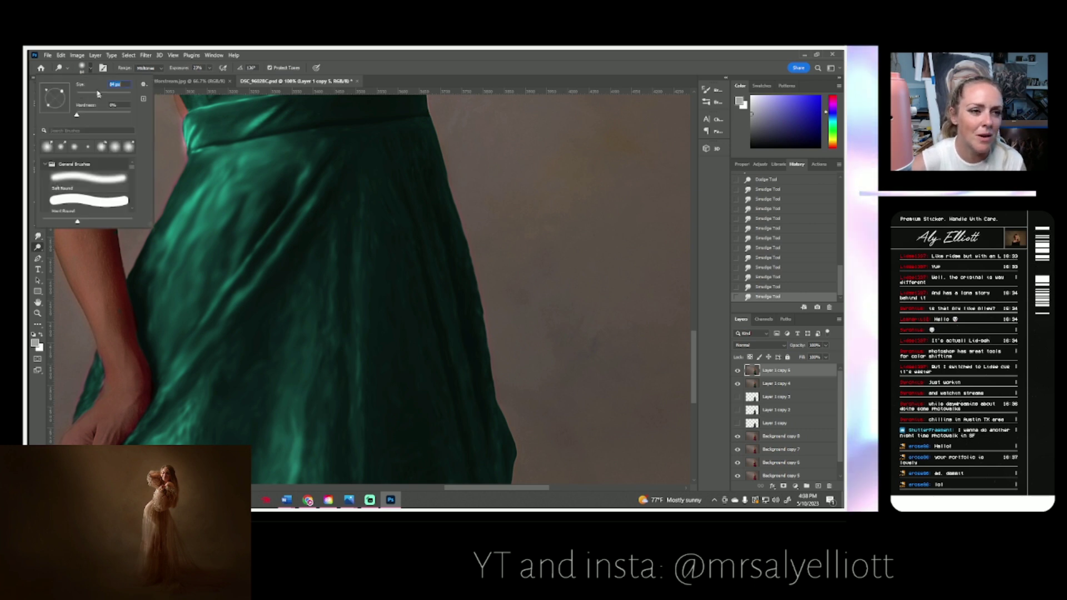
mouse_move(283, 176)
mouse_down()
mouse_move(245, 159)
mouse_move(227, 168)
mouse_move(211, 212)
mouse_move(244, 244)
mouse_move(314, 176)
mouse_move(233, 269)
mouse_up()
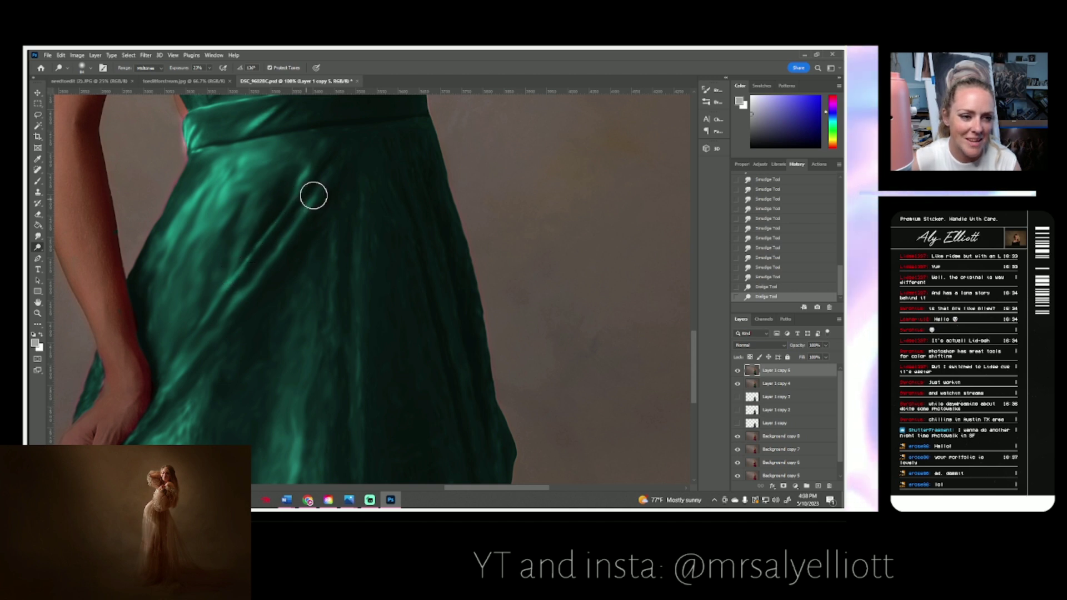
drag(314, 195, 193, 290)
- Burn the shadows between the skirt folds and down the darker middle of the skirt with an enlarged Burn brush
right_click(38, 247)
click(68, 257)
click(91, 68)
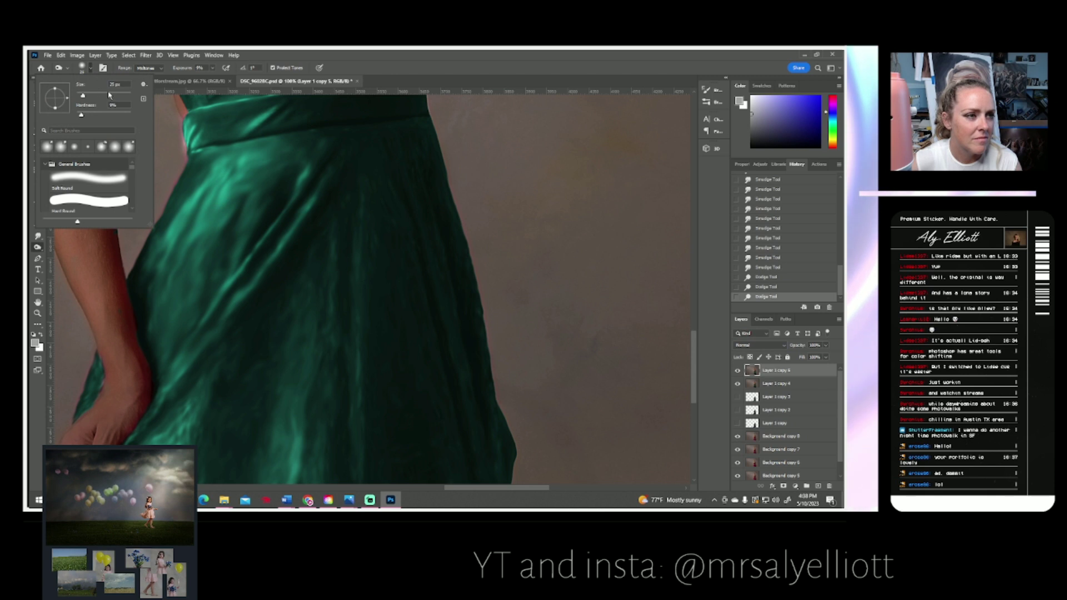
click(288, 169)
mouse_move(259, 224)
mouse_down()
mouse_move(301, 159)
mouse_move(283, 173)
mouse_move(309, 152)
mouse_move(273, 159)
mouse_move(304, 144)
mouse_move(237, 211)
mouse_move(249, 175)
mouse_move(214, 255)
mouse_move(206, 186)
mouse_move(305, 182)
mouse_move(253, 225)
mouse_up()
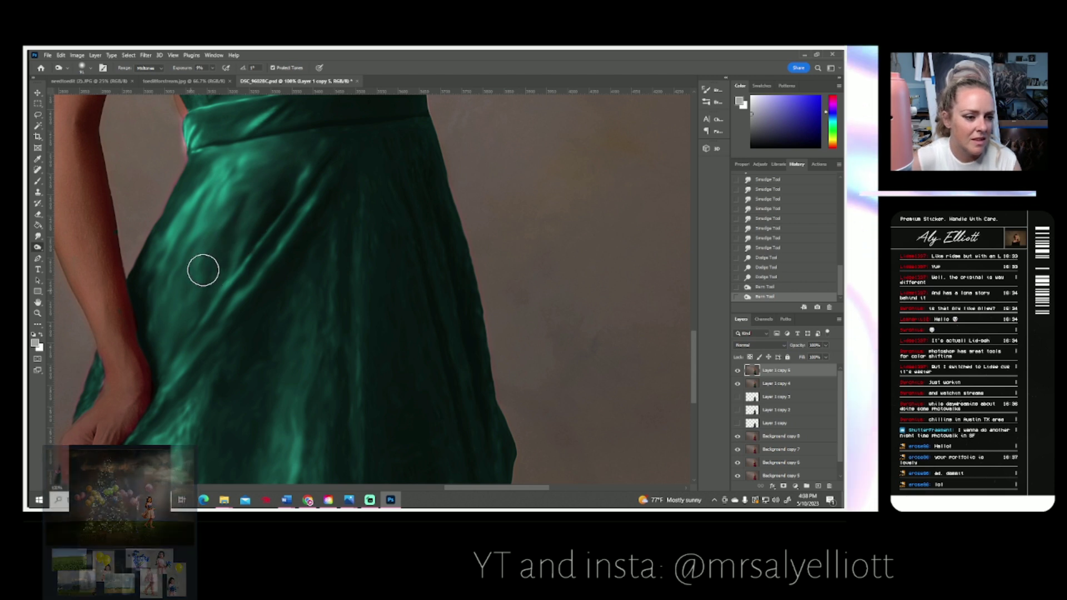
mouse_move(178, 324)
mouse_down()
mouse_move(162, 320)
mouse_move(162, 339)
mouse_move(167, 314)
mouse_up()
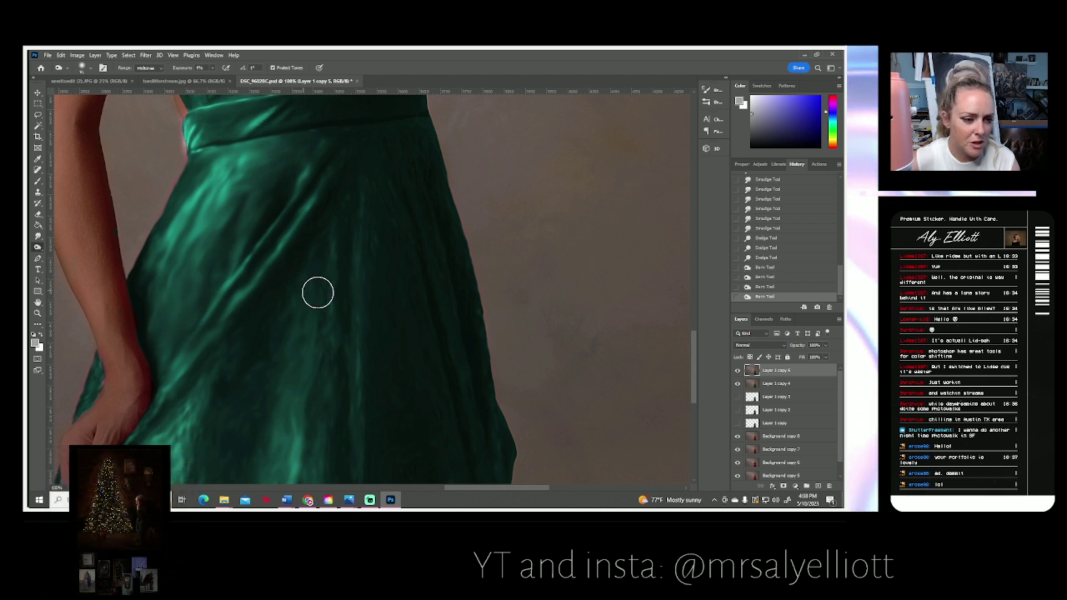
mouse_move(194, 382)
mouse_down()
mouse_move(176, 418)
mouse_move(215, 398)
mouse_move(217, 424)
mouse_up()
mouse_move(299, 269)
mouse_down()
mouse_move(309, 286)
mouse_move(357, 281)
mouse_move(345, 311)
mouse_up()
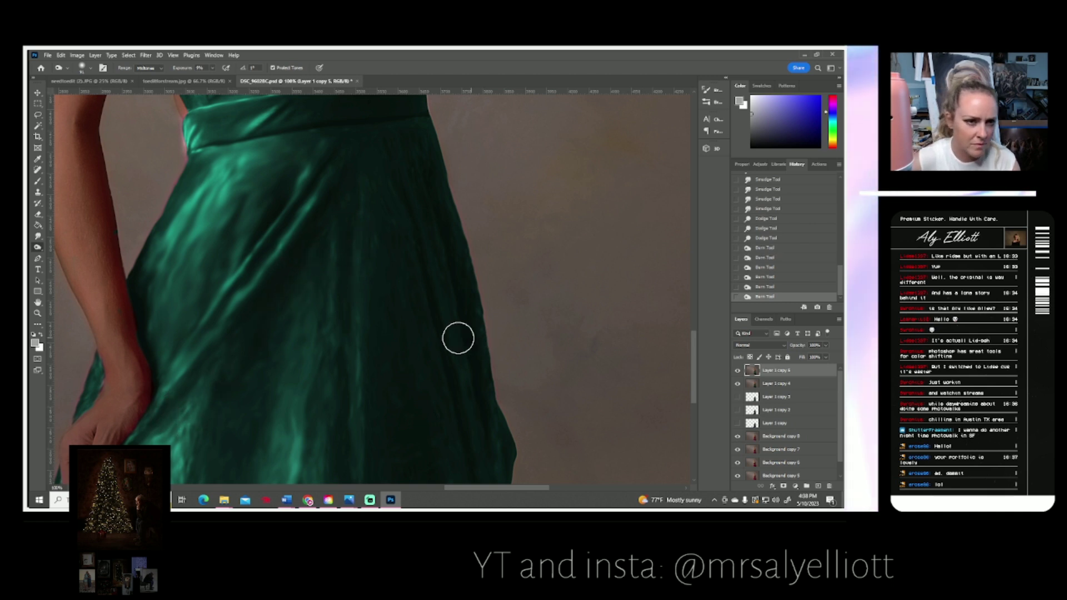
mouse_move(331, 275)
mouse_down()
mouse_move(363, 408)
mouse_move(374, 406)
mouse_up()
mouse_move(286, 198)
mouse_down()
mouse_move(324, 192)
mouse_move(345, 228)
mouse_move(331, 245)
mouse_move(417, 234)
mouse_move(378, 211)
mouse_move(382, 277)
mouse_move(349, 326)
mouse_up()
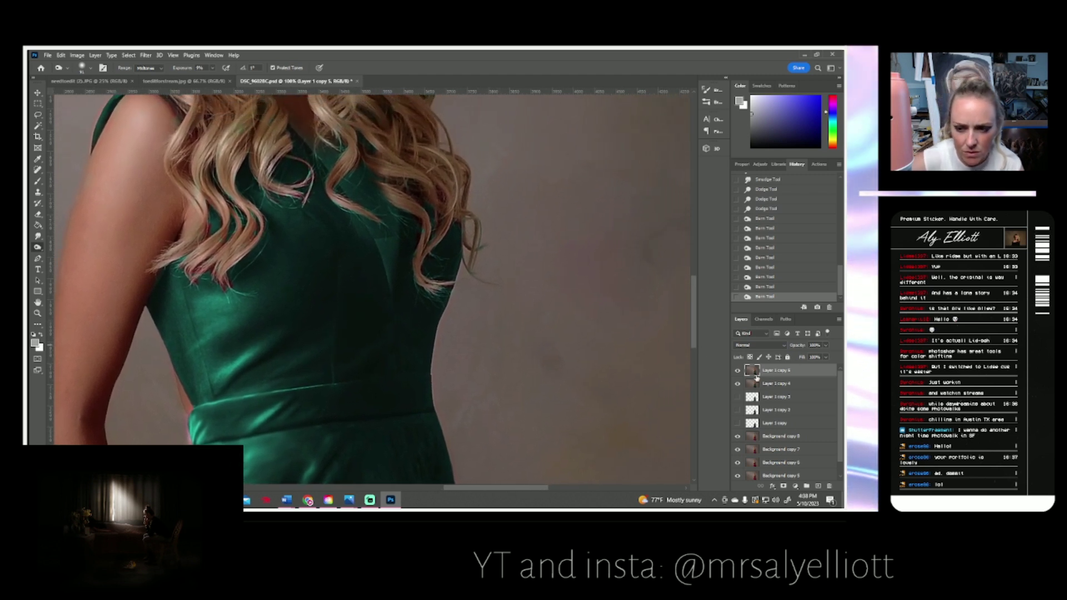
- Hide Layer 1 copy 4, and switch Layer 1 copy 5 and Background copy 8 off and on to compare the dress edits
click(737, 370)
click(737, 371)
click(737, 383)
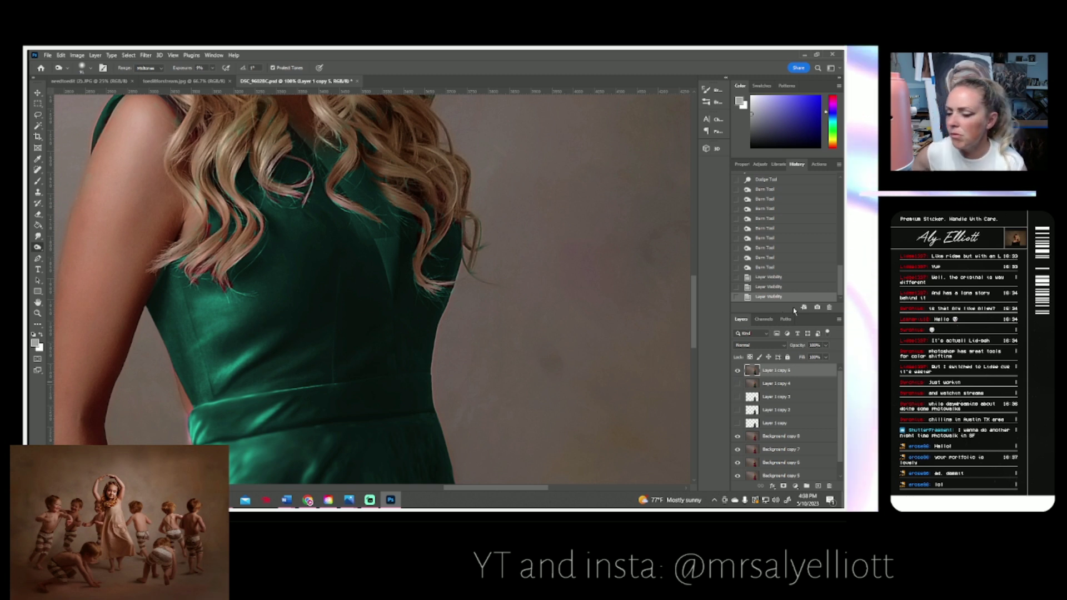
click(738, 436)
click(738, 436)
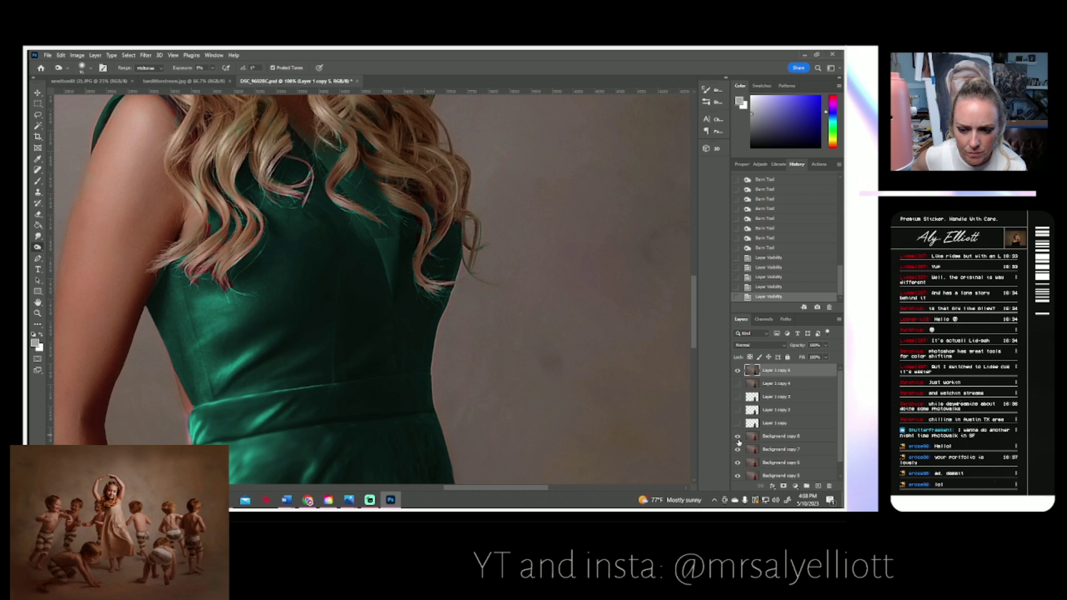
click(738, 371)
click(738, 371)
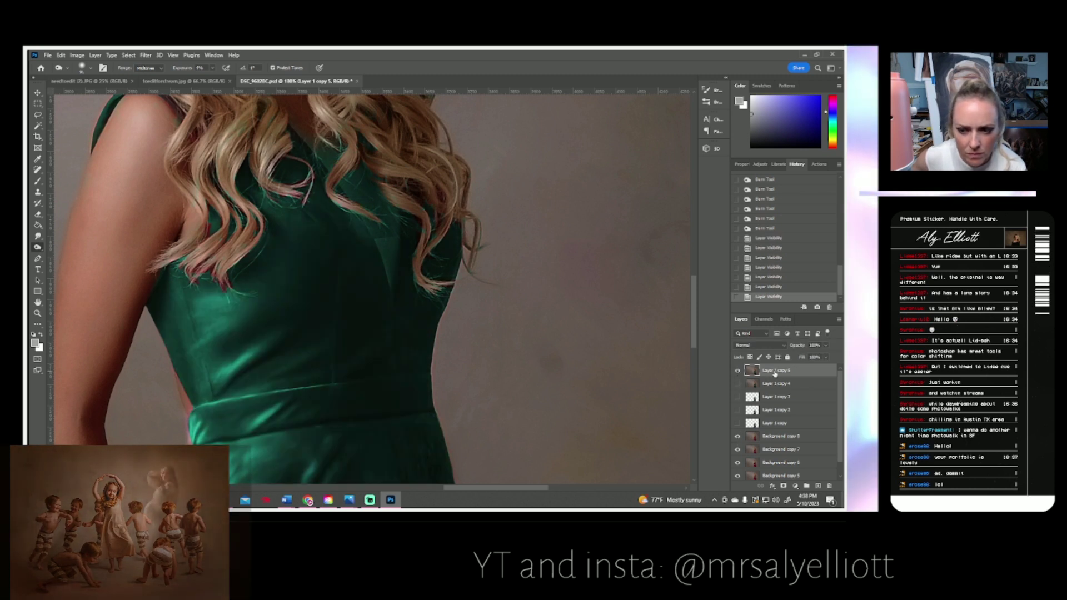
scroll(534, 345, up, 3)
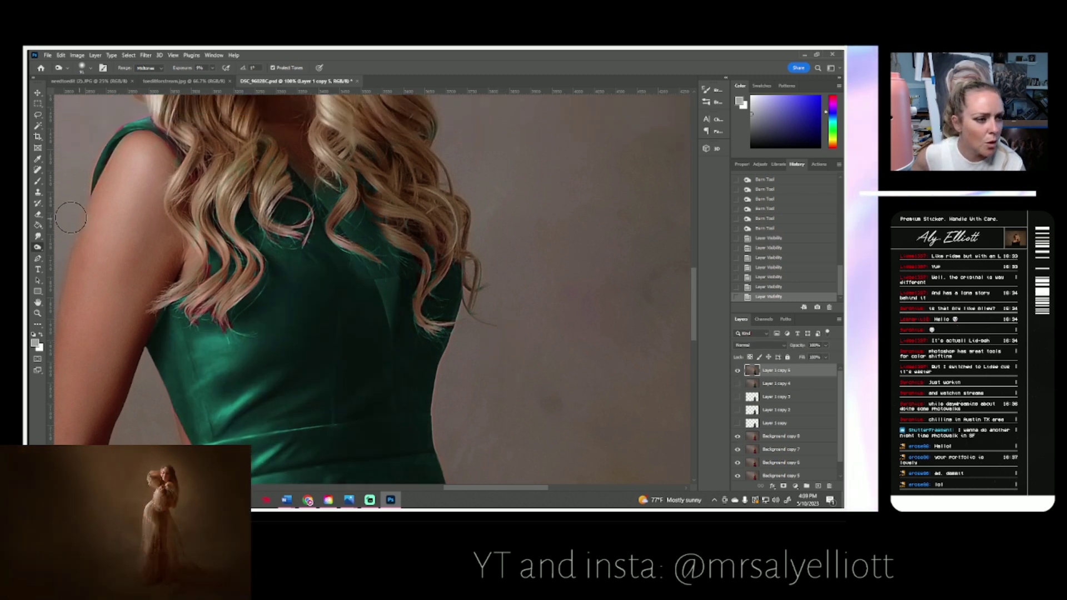
- Erase the green tint from the skin and hair at the neckline on Layer 1 copy 5, undoing one stroke and comparing by layer visibility
click(37, 214)
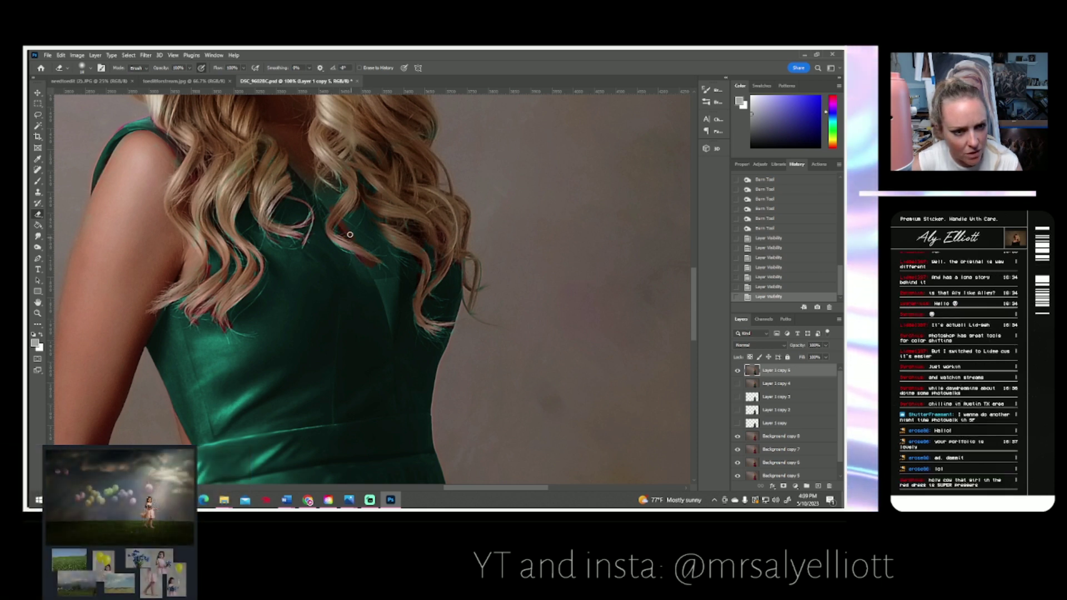
drag(316, 190, 331, 187)
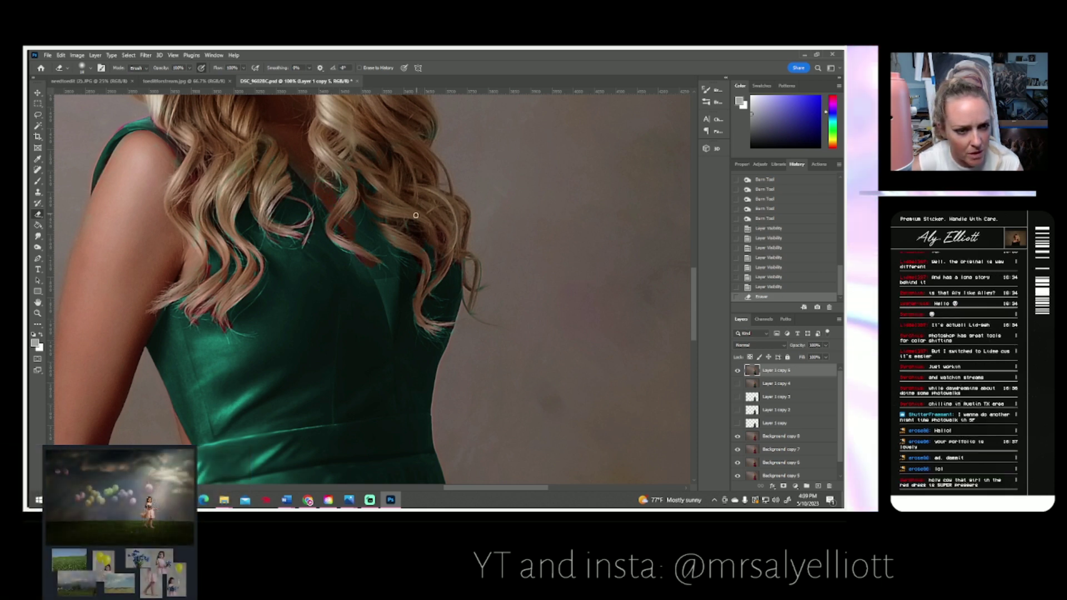
key(ctrl+z)
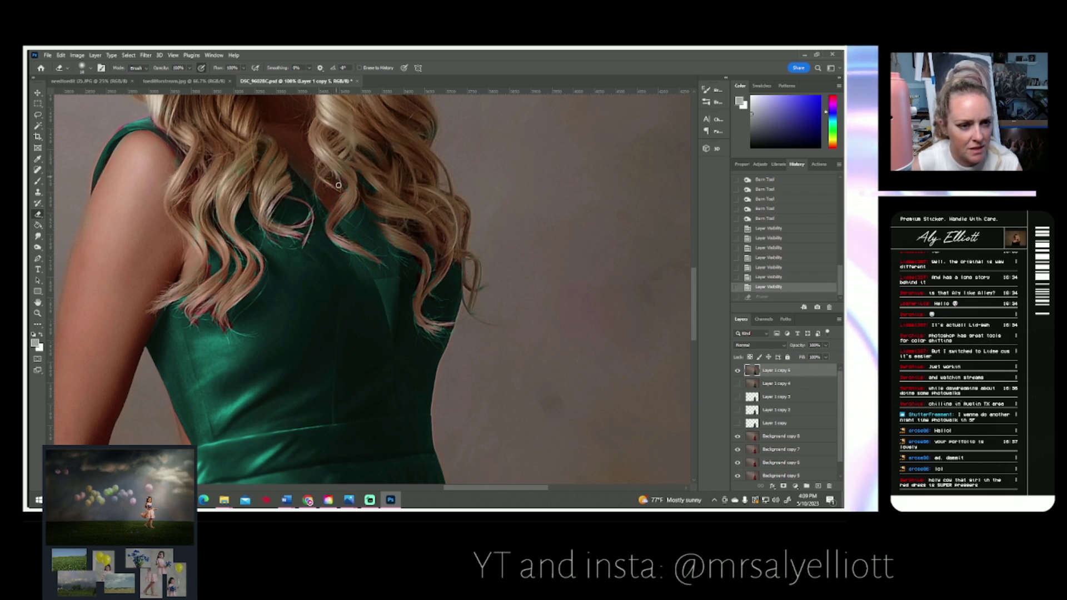
mouse_move(329, 184)
mouse_down()
mouse_move(358, 194)
mouse_move(345, 191)
mouse_move(348, 203)
mouse_move(363, 203)
mouse_move(361, 173)
mouse_move(386, 189)
mouse_move(341, 215)
mouse_up()
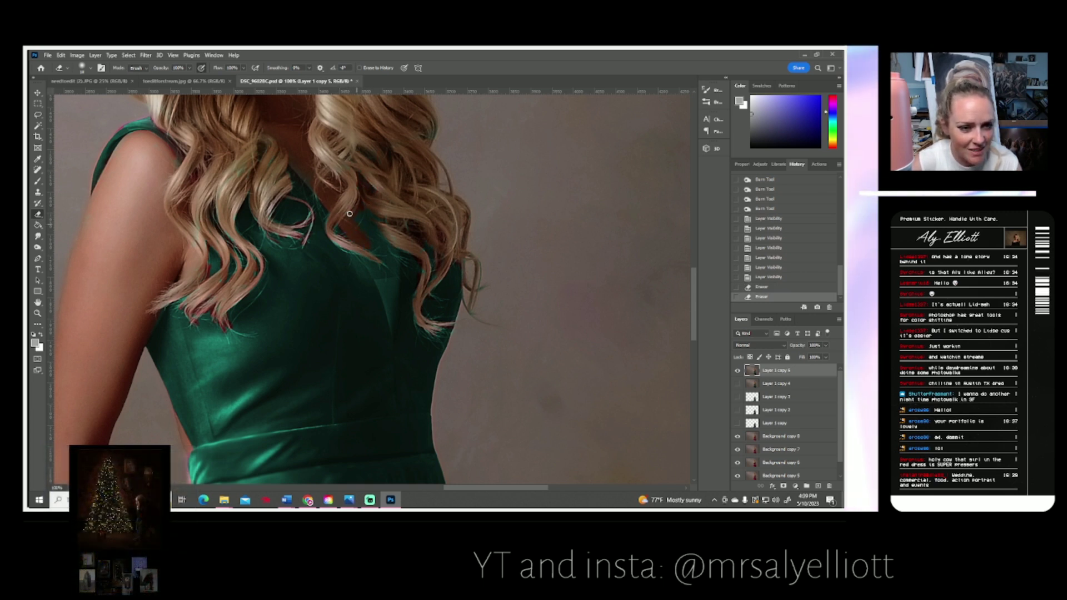
mouse_move(388, 246)
mouse_down()
mouse_move(384, 233)
mouse_move(399, 256)
mouse_up()
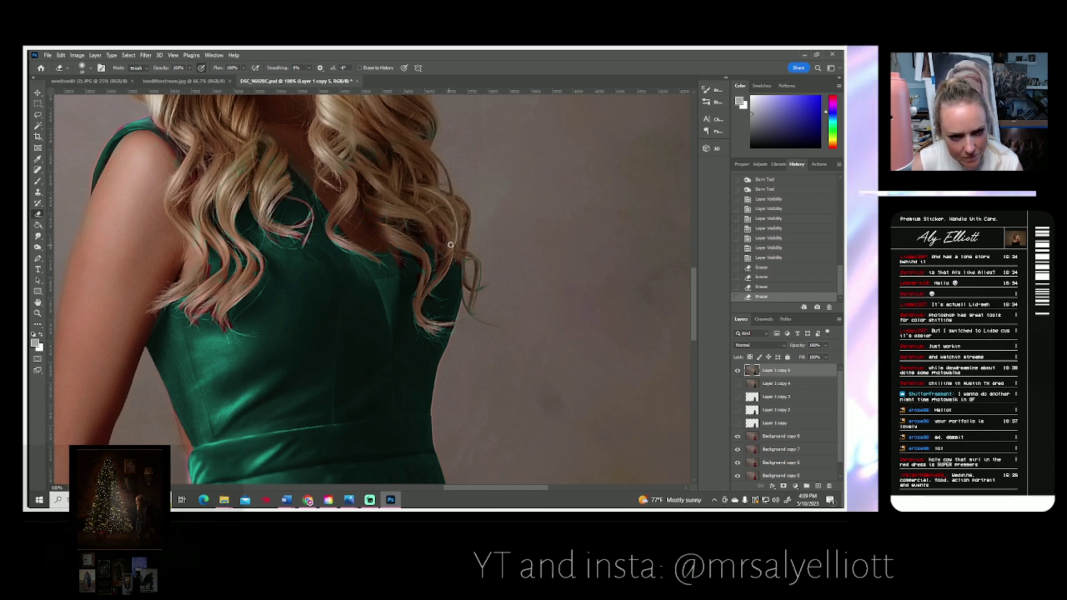
mouse_move(374, 276)
mouse_down()
mouse_move(354, 244)
mouse_move(373, 268)
mouse_move(369, 243)
mouse_move(393, 262)
mouse_move(373, 237)
mouse_up()
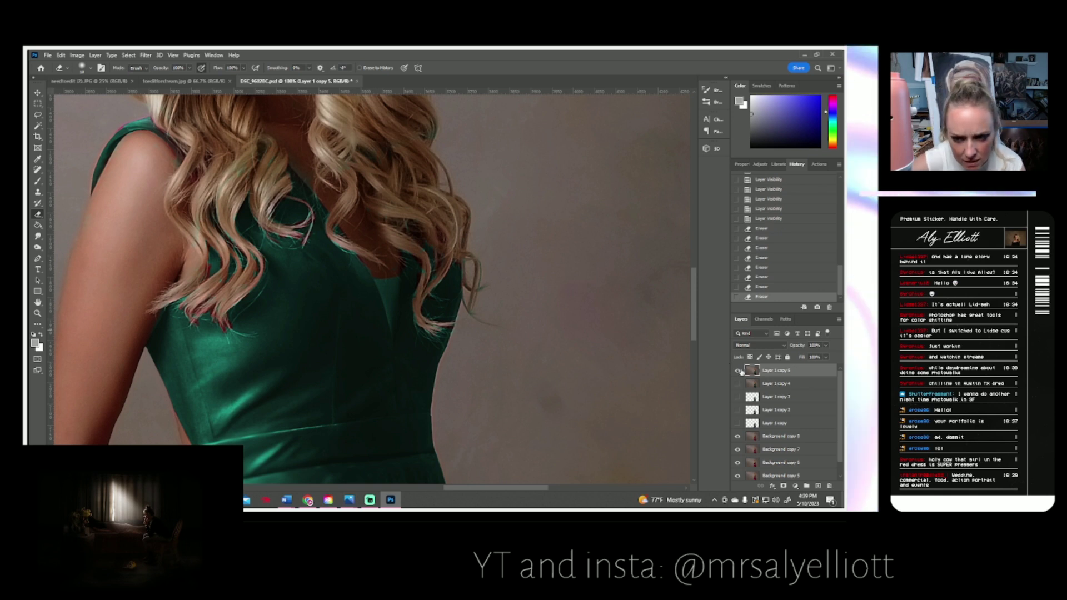
click(738, 371)
click(738, 370)
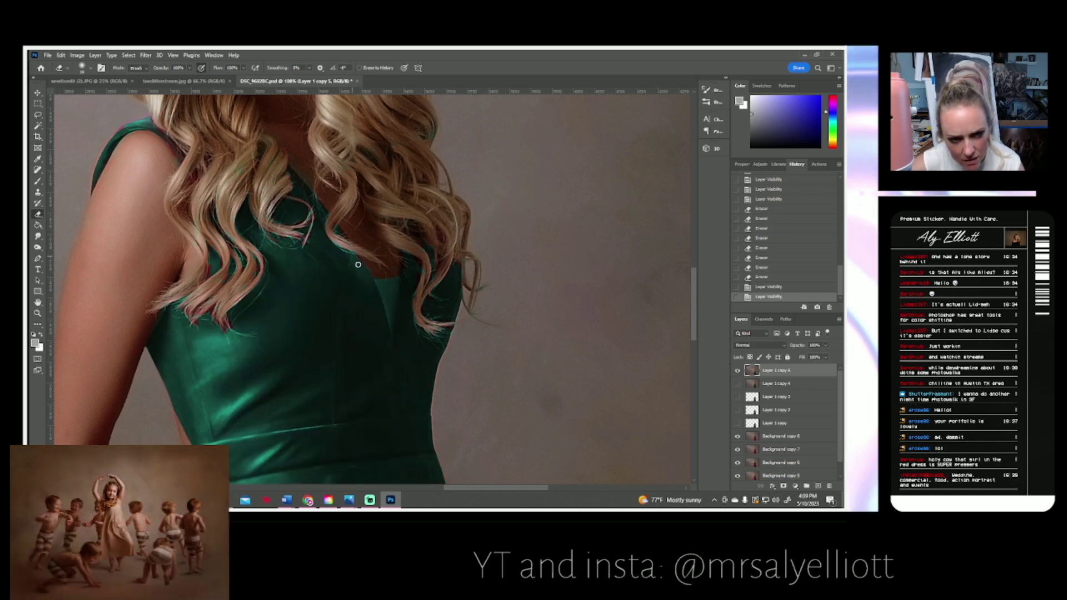
- Erase the green from the skin in the dress's V-shaped neckline, and switch Layer 1 copy 5 off and on to compare
drag(379, 276, 393, 297)
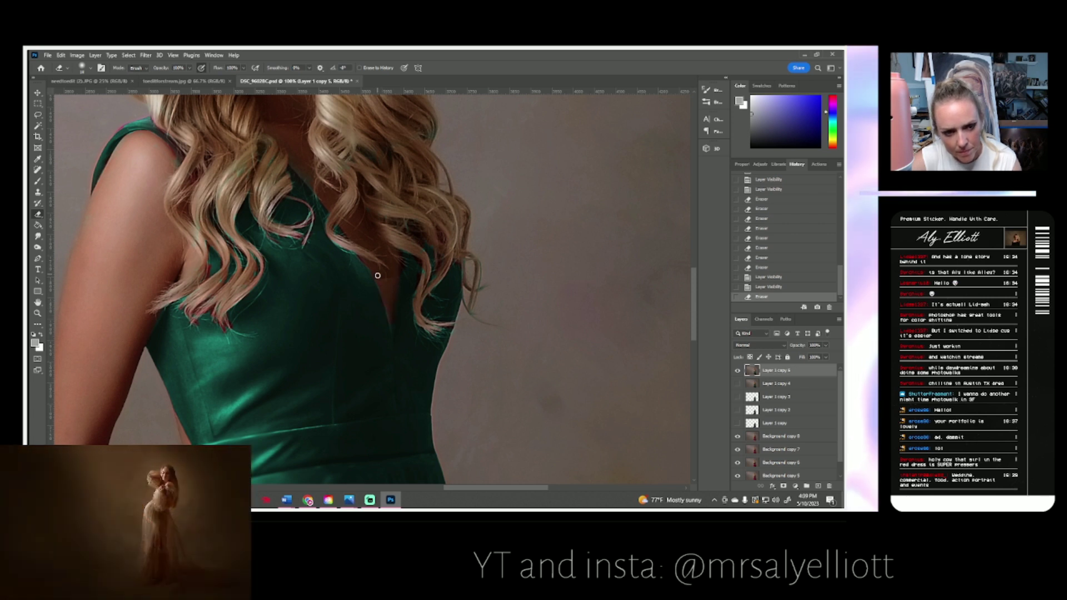
drag(381, 276, 394, 188)
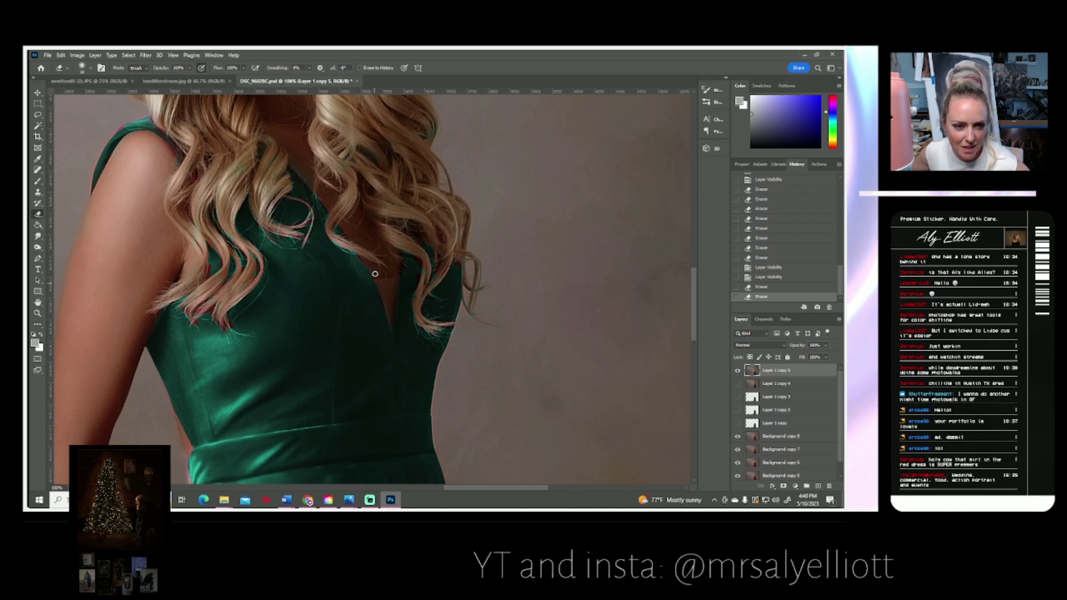
click(359, 251)
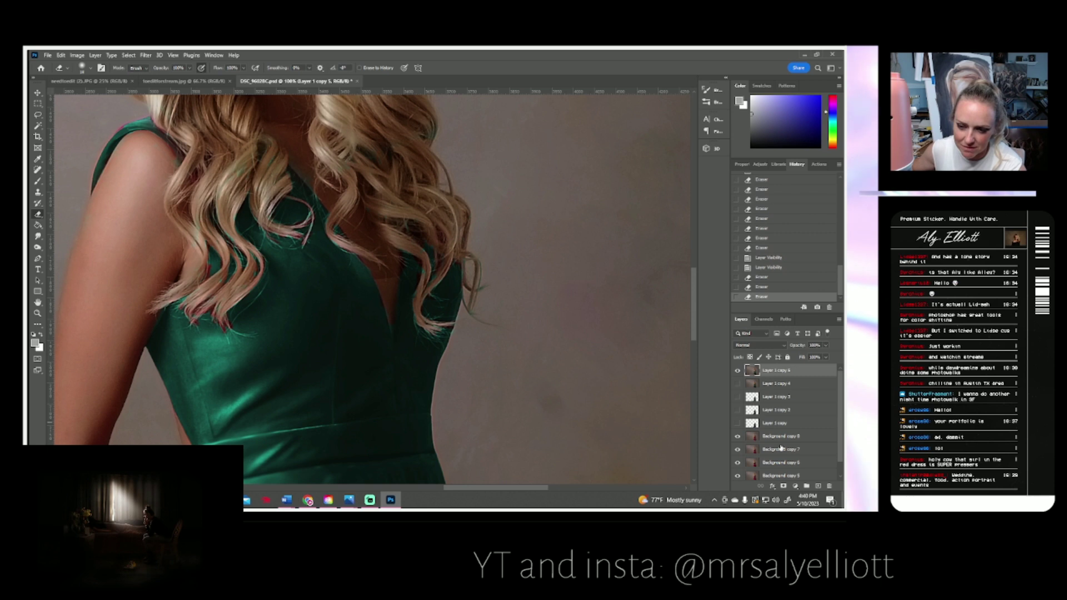
click(737, 373)
click(738, 373)
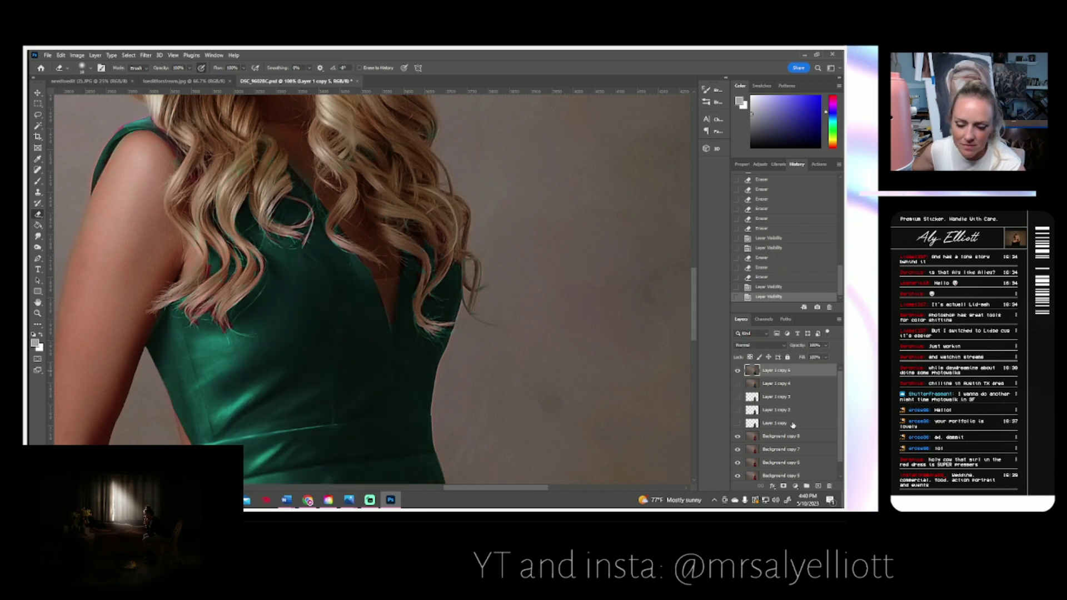
- Duplicate Background copy 8, merge the duplicate with Layer 1 copy 5, and switch the merged layer off and on to compare
right_click(764, 437)
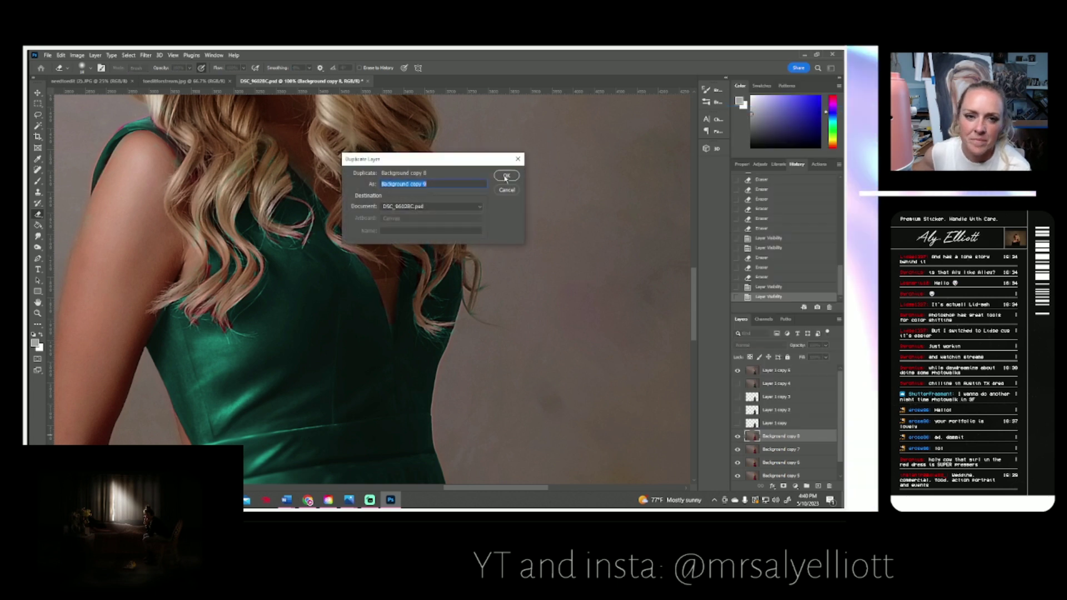
key(Return)
ctrl+click(770, 371)
right_click(771, 373)
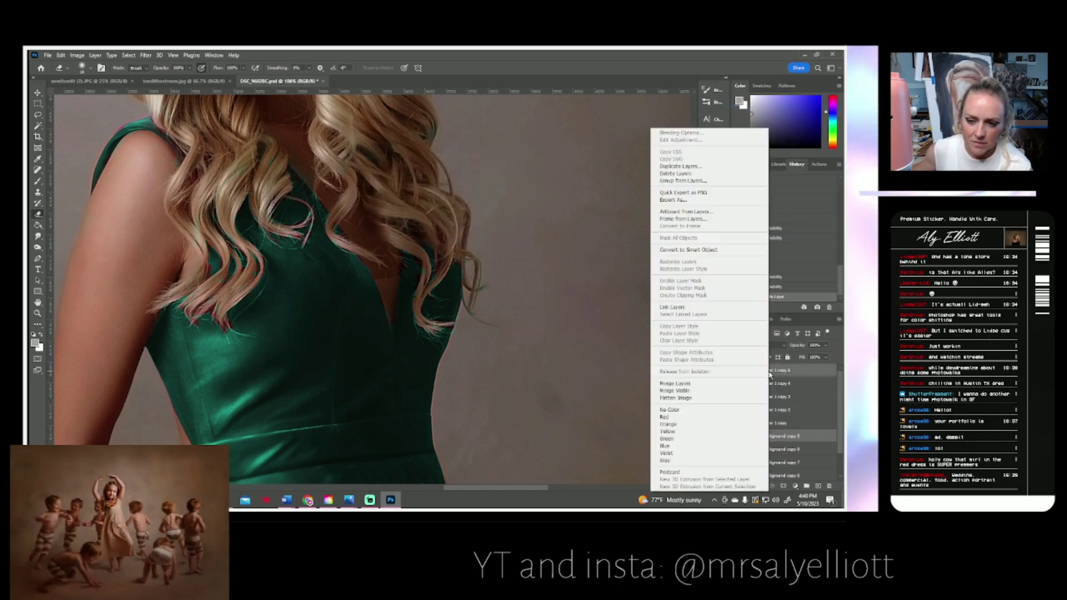
click(732, 385)
click(738, 372)
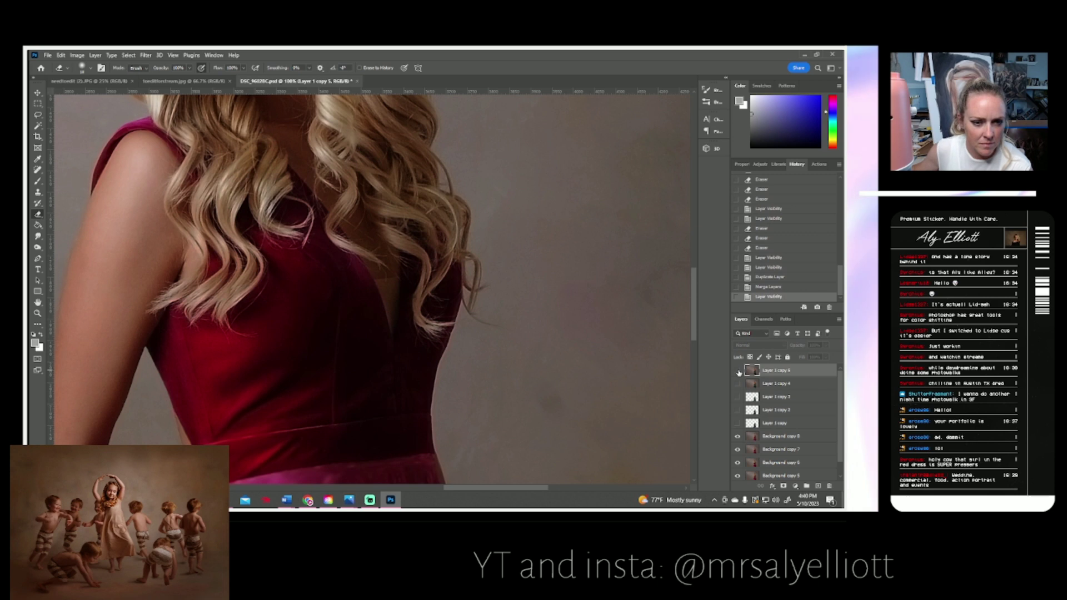
click(738, 372)
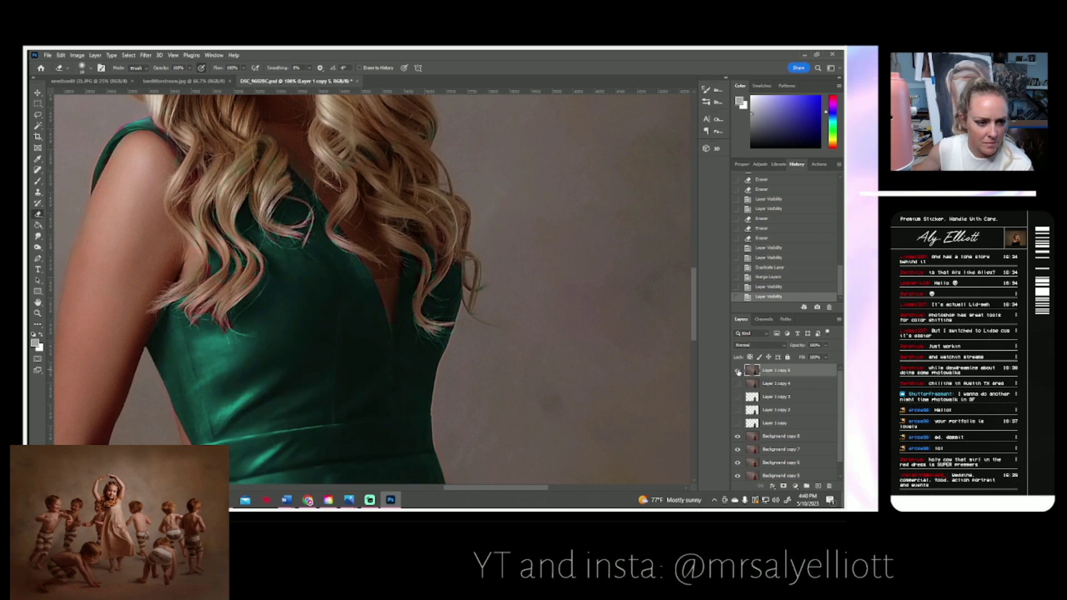
- Fit the whole portrait in view, close the browser photo, and look through the two dancer images in the photo viewer
click(38, 314)
click(286, 68)
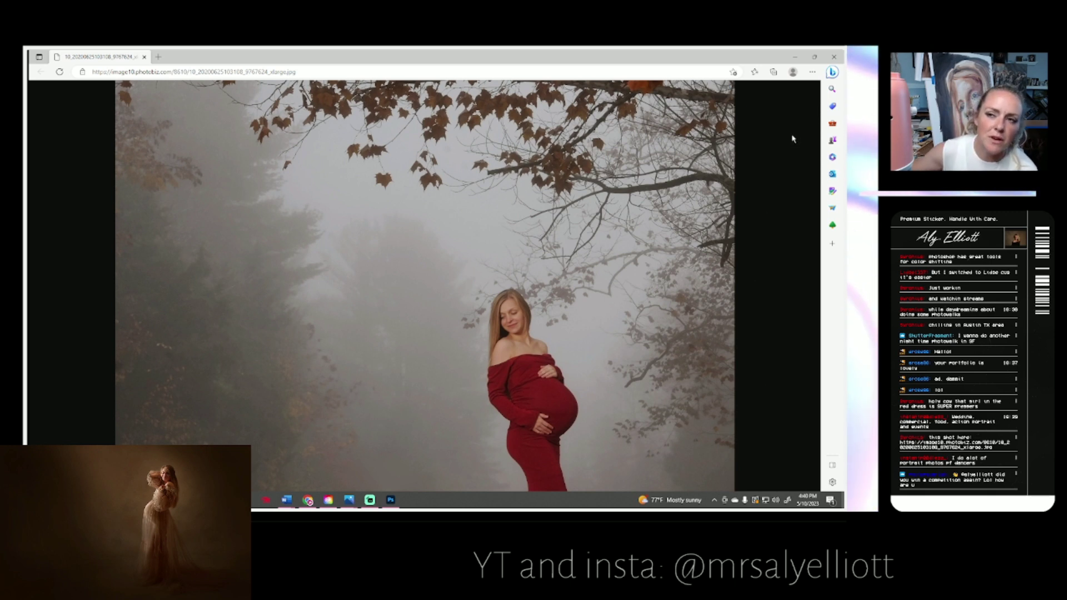
click(836, 57)
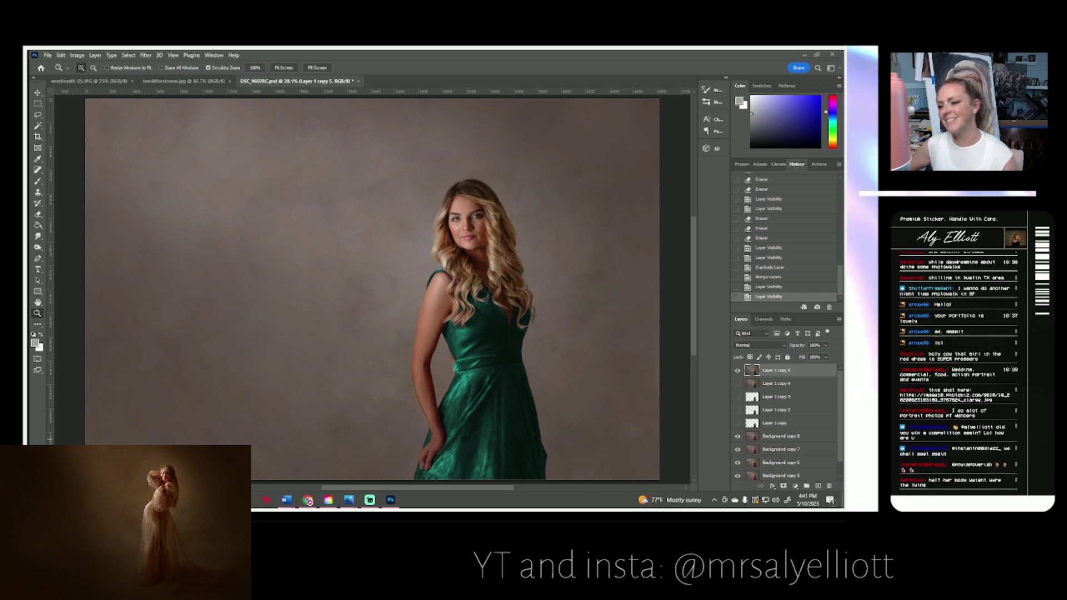
key(alt+Tab)
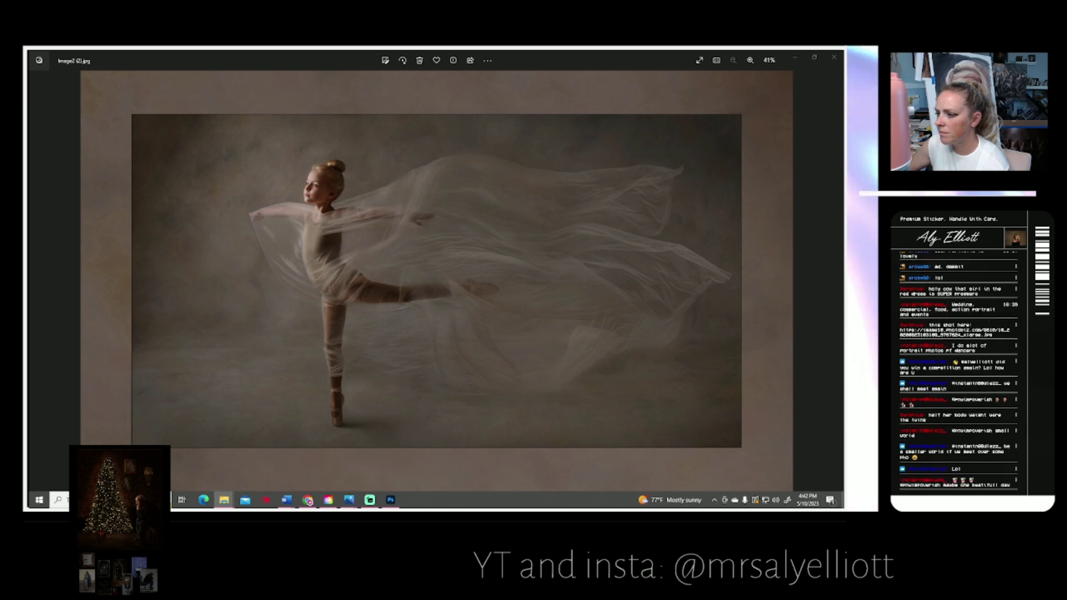
key(Right)
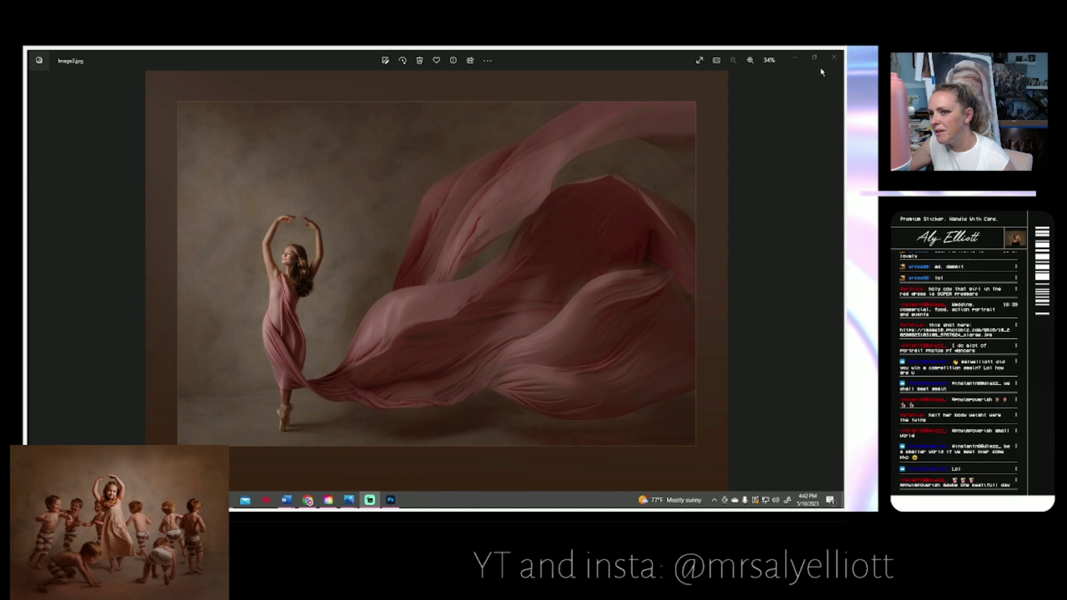
key(Left)
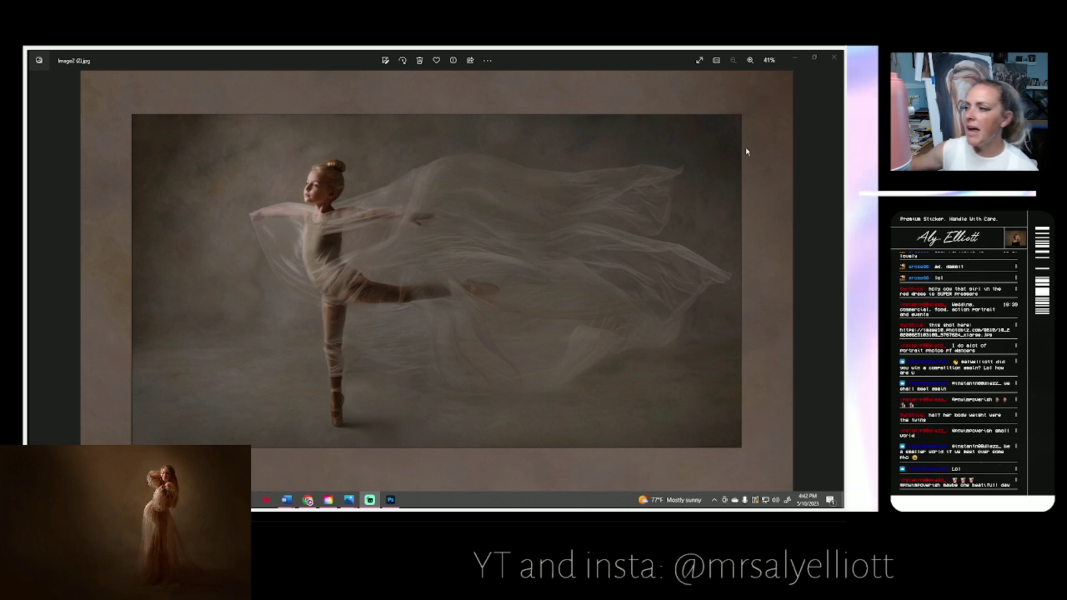
click(834, 57)
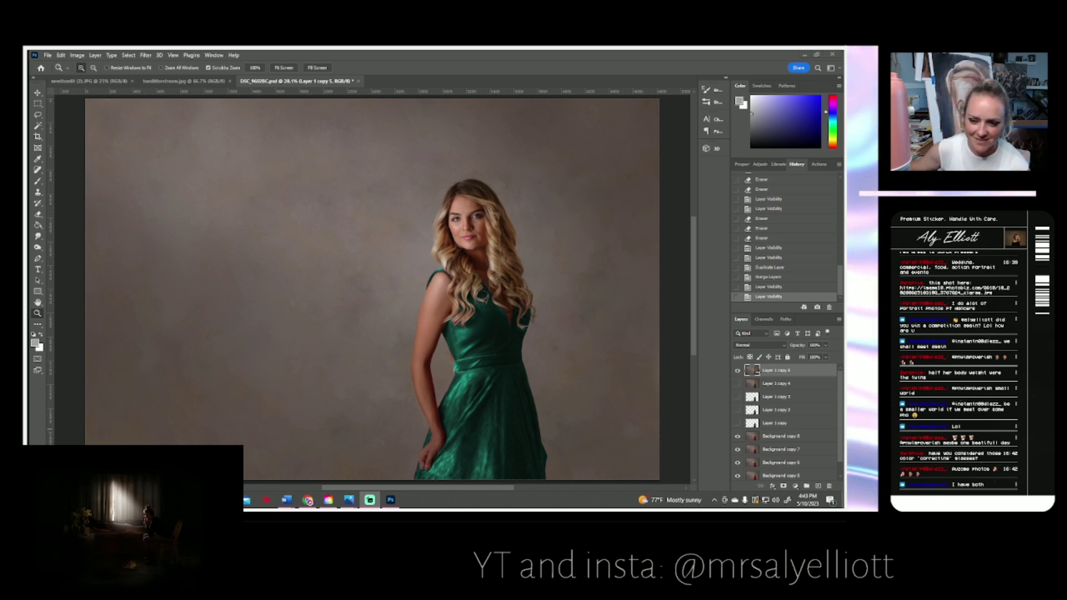
- Duplicate the merged Layer 1 copy 5 under the suggested name
right_click(771, 371)
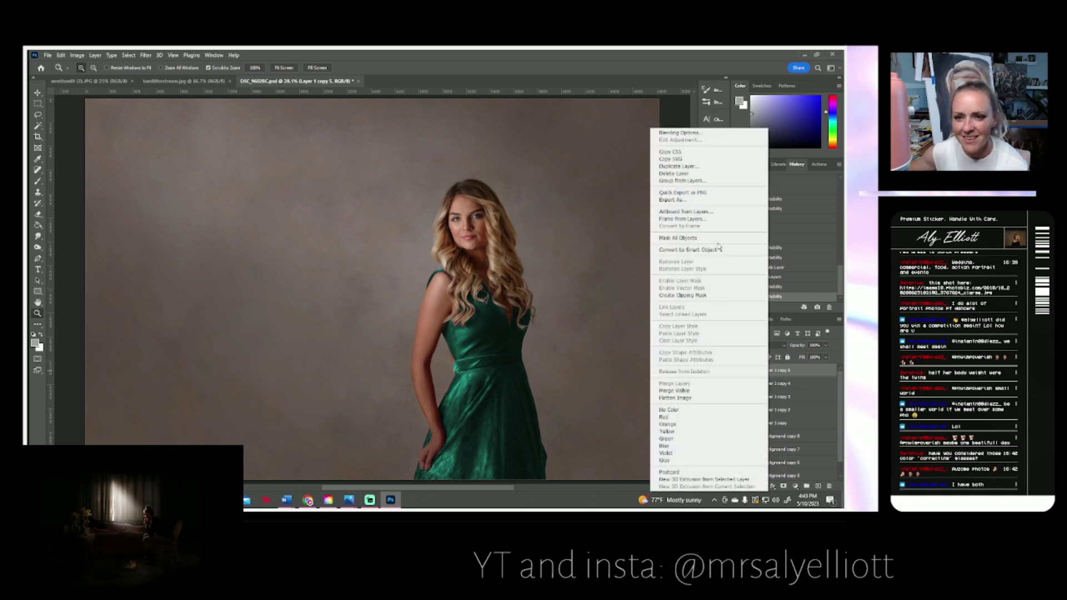
click(681, 166)
click(506, 174)
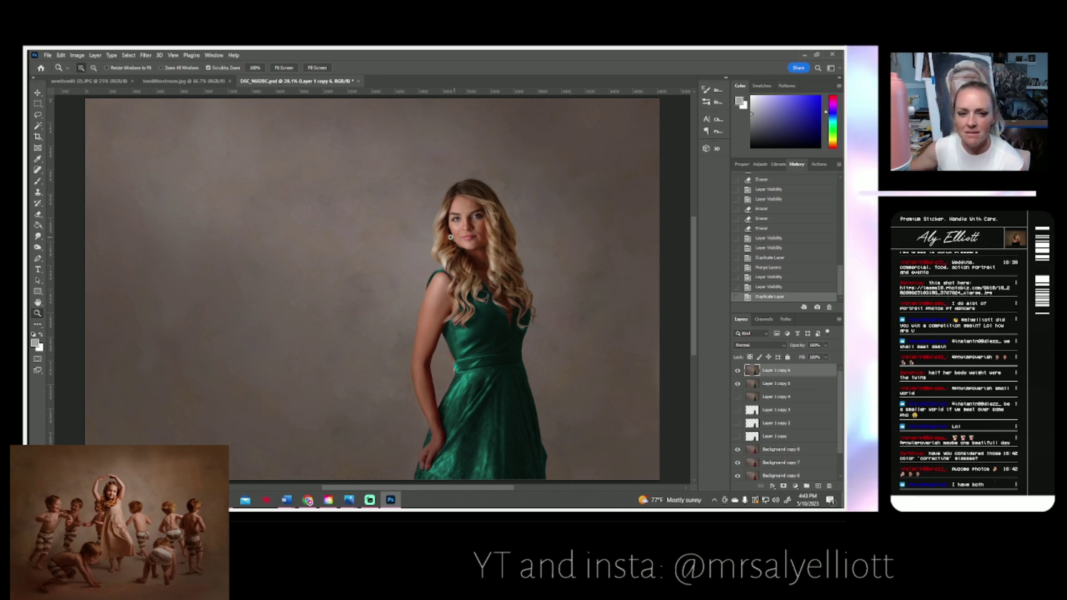
- Apply Brightness/Contrast with brightness -37 and contrast 18 to Layer 1 copy 6, and toggle the layer to compare
click(92, 67)
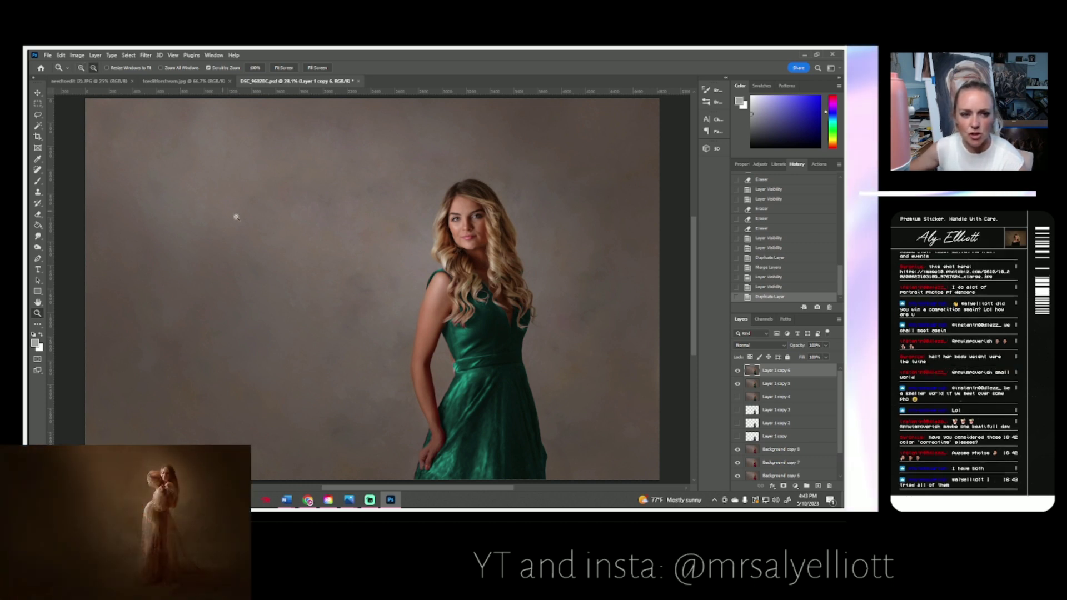
click(256, 229)
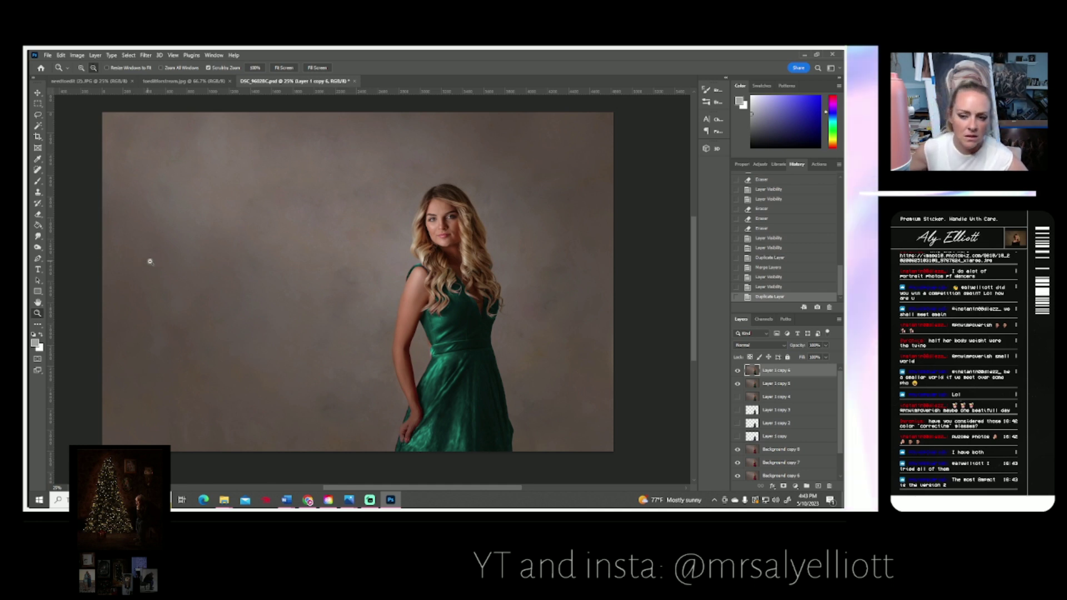
click(77, 56)
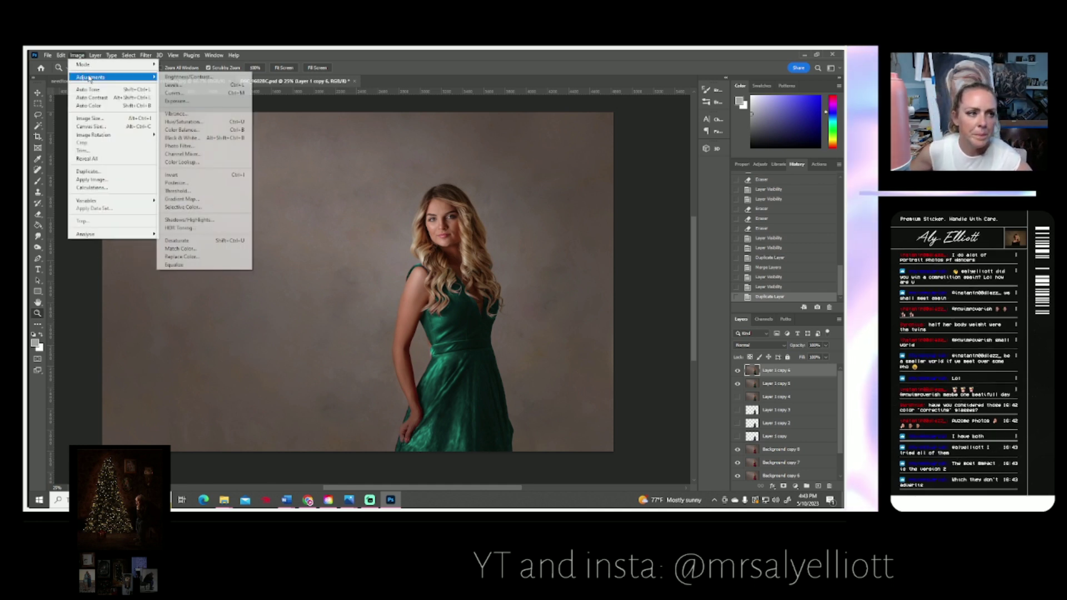
click(184, 78)
drag(605, 190, 615, 212)
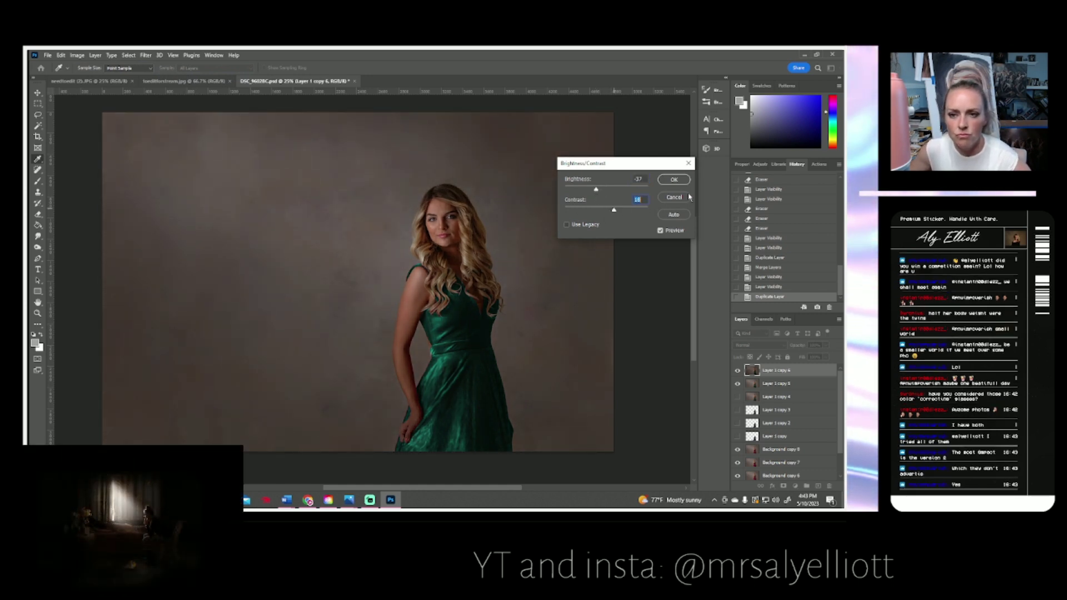
click(672, 180)
key(z)
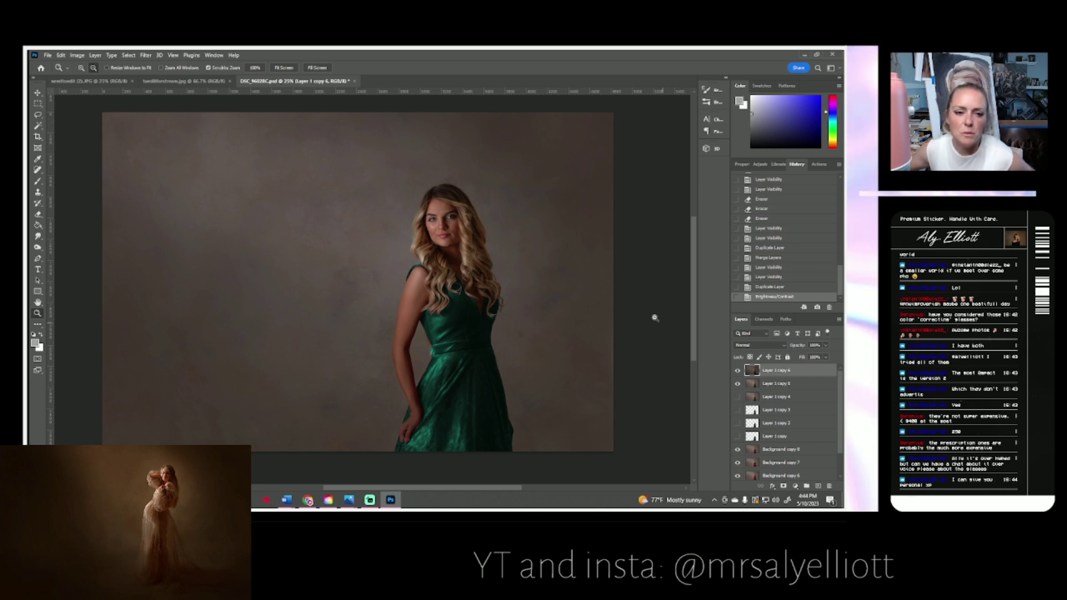
click(737, 370)
click(738, 371)
click(738, 371)
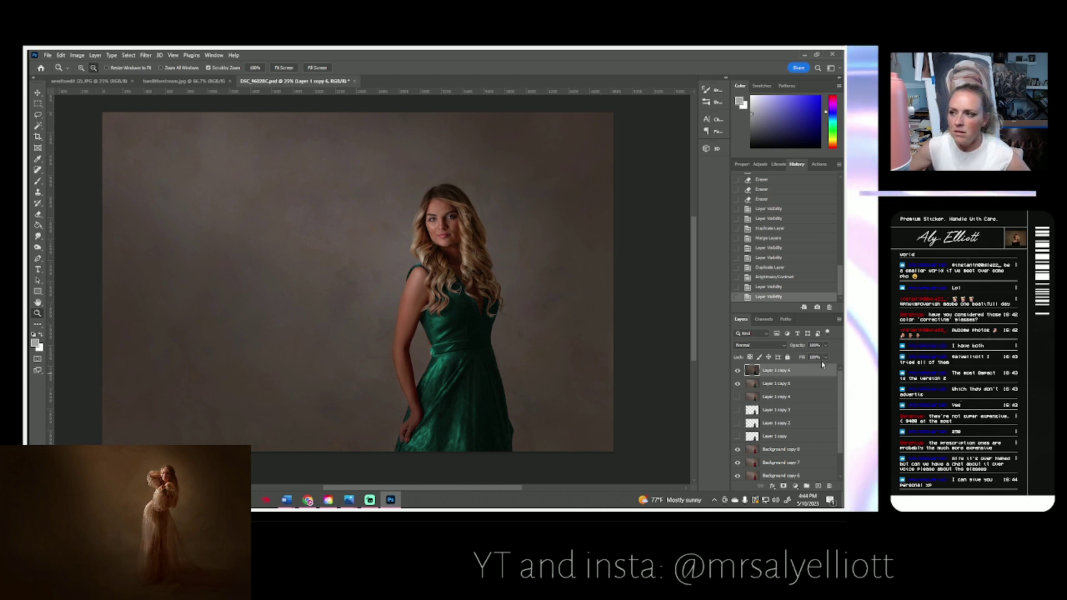
- Apply Curves to Layer 1 copy 6, raising the midtones from input 91 to output 99 and moving the black point to input 3
click(77, 55)
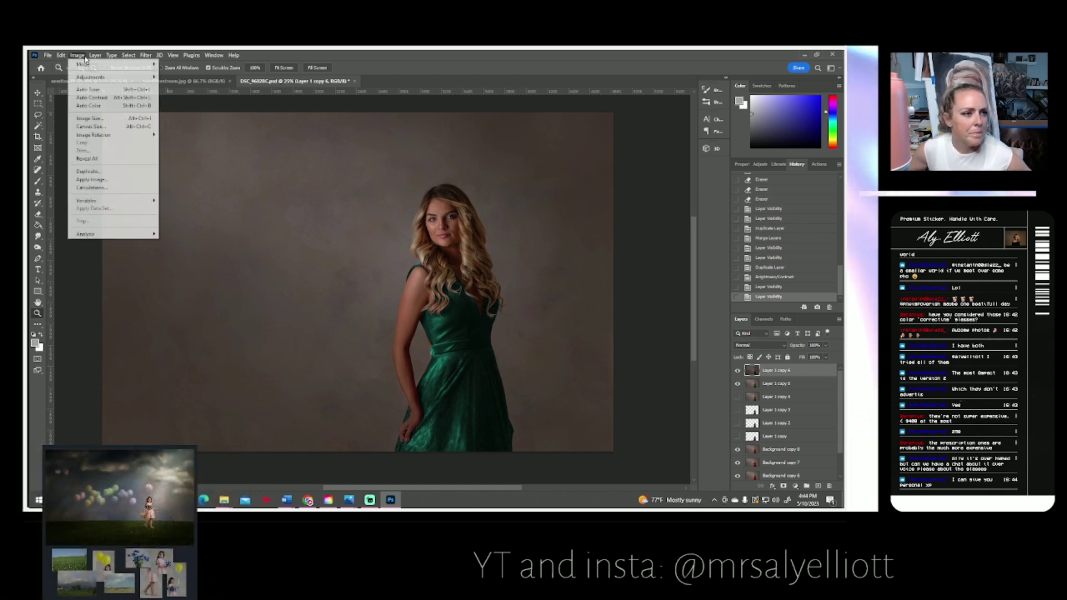
mouse_move(100, 78)
click(173, 93)
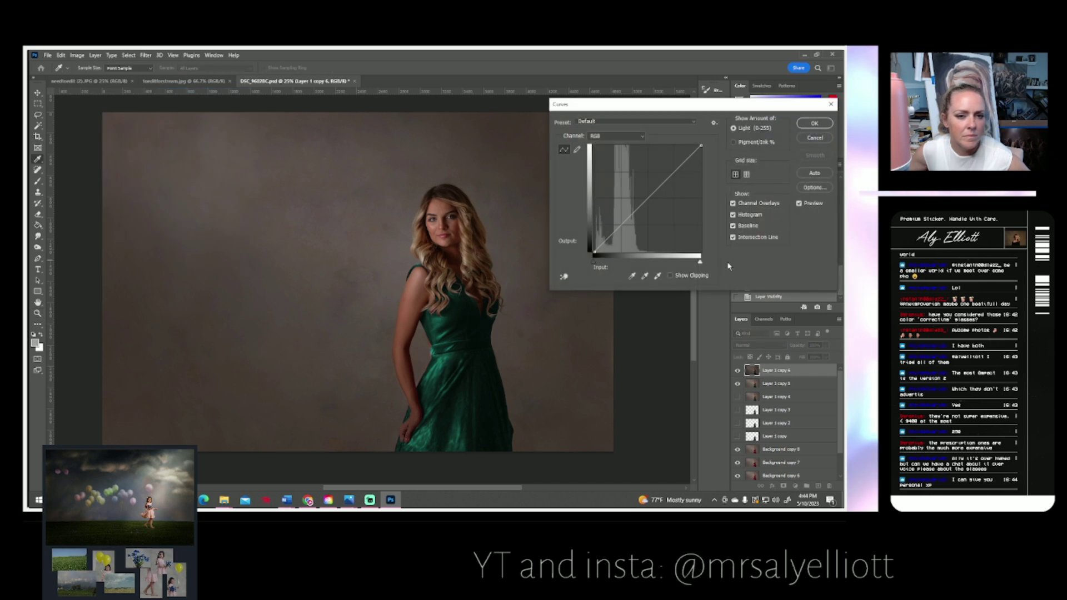
drag(633, 212, 633, 210)
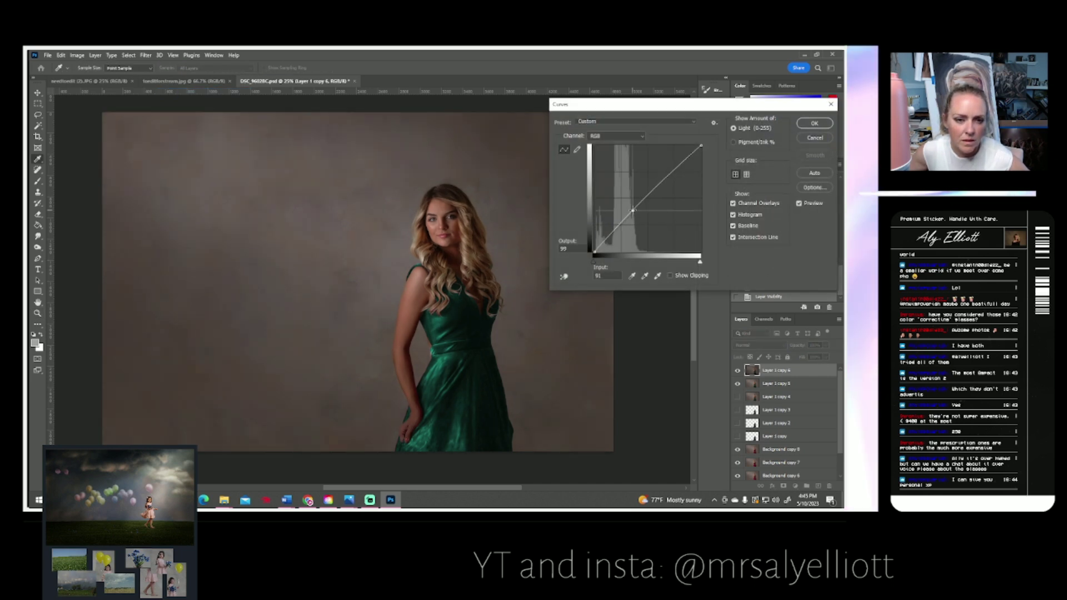
drag(594, 253, 595, 253)
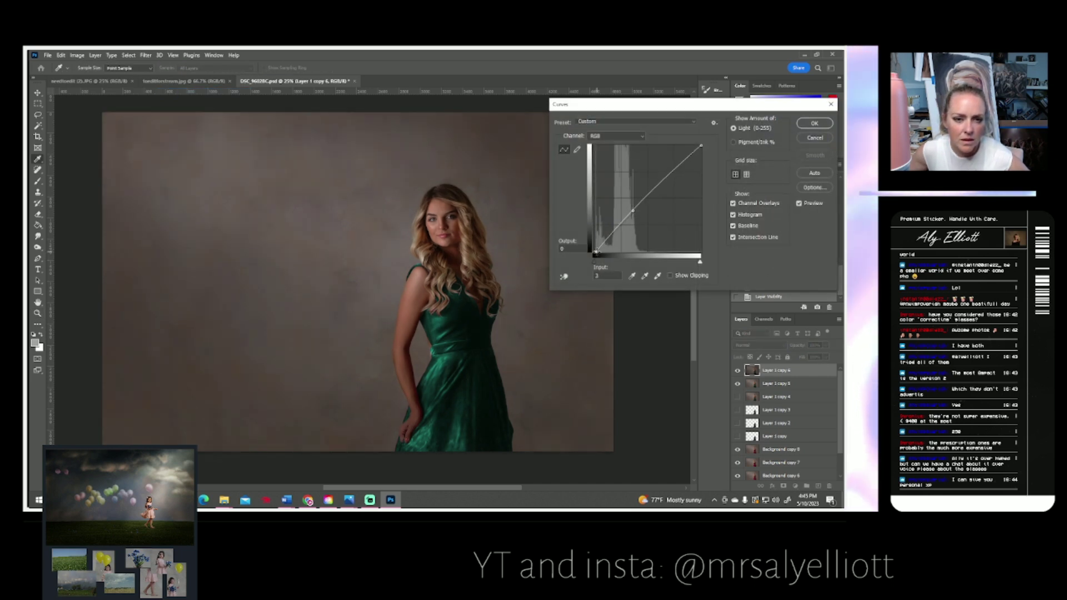
click(811, 128)
key(z)
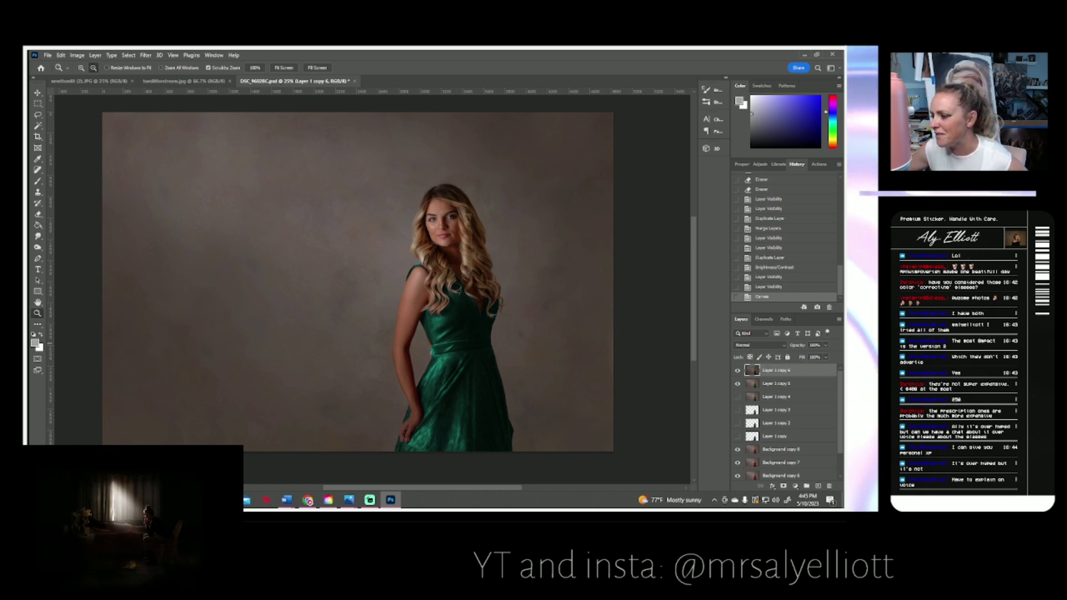
- Duplicate Layer 1 copy 6 under the suggested name
right_click(778, 372)
click(695, 167)
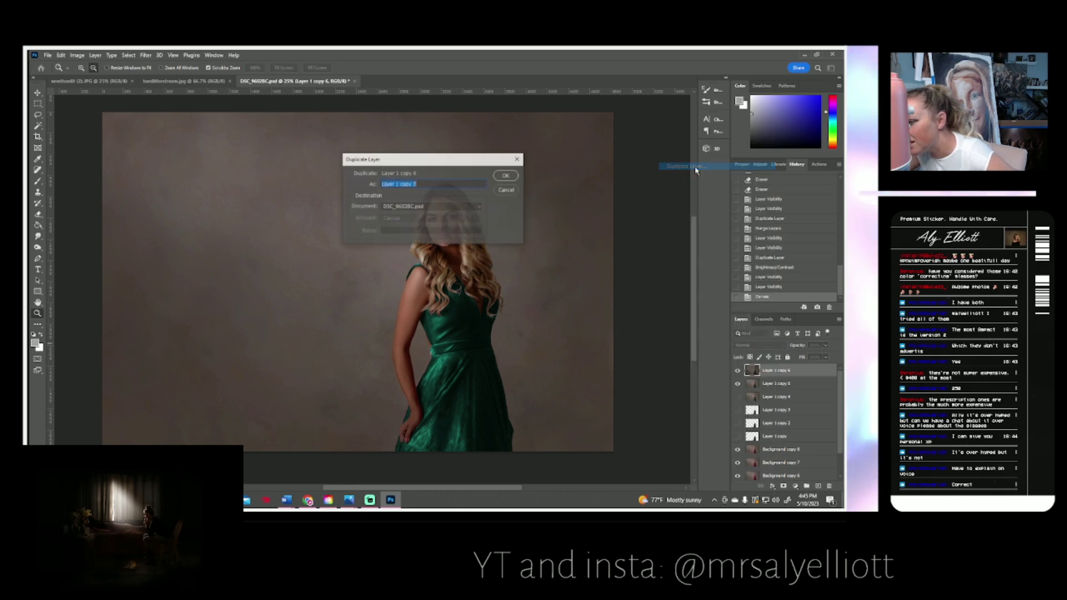
click(507, 176)
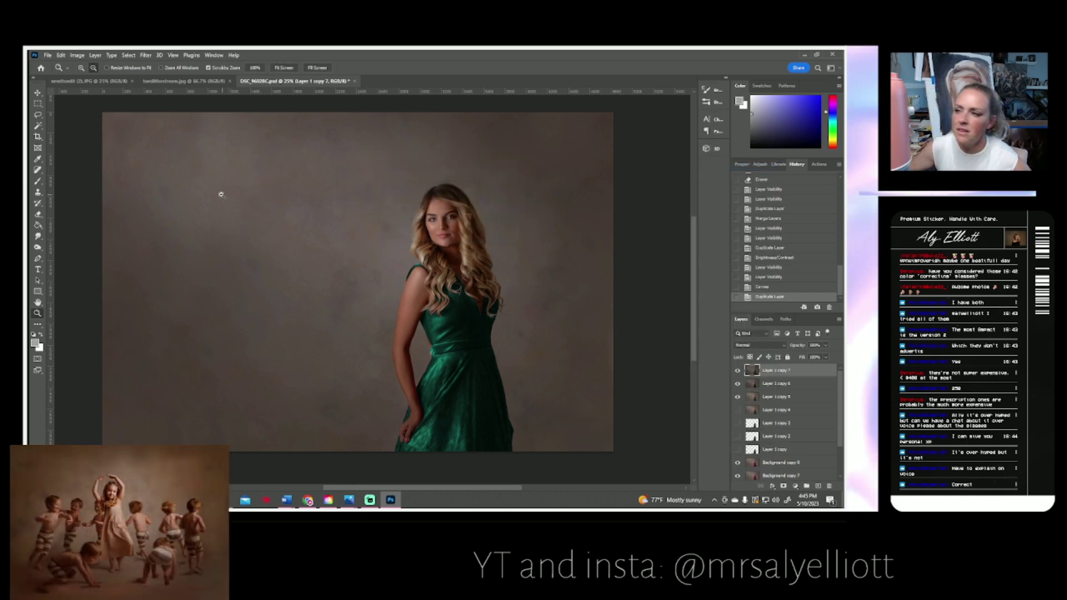
- Apply Color Balance to the midtones of Layer 1 copy 7, red +12 with a slight shift toward yellow, and toggle the layer to compare
click(77, 55)
mouse_move(100, 75)
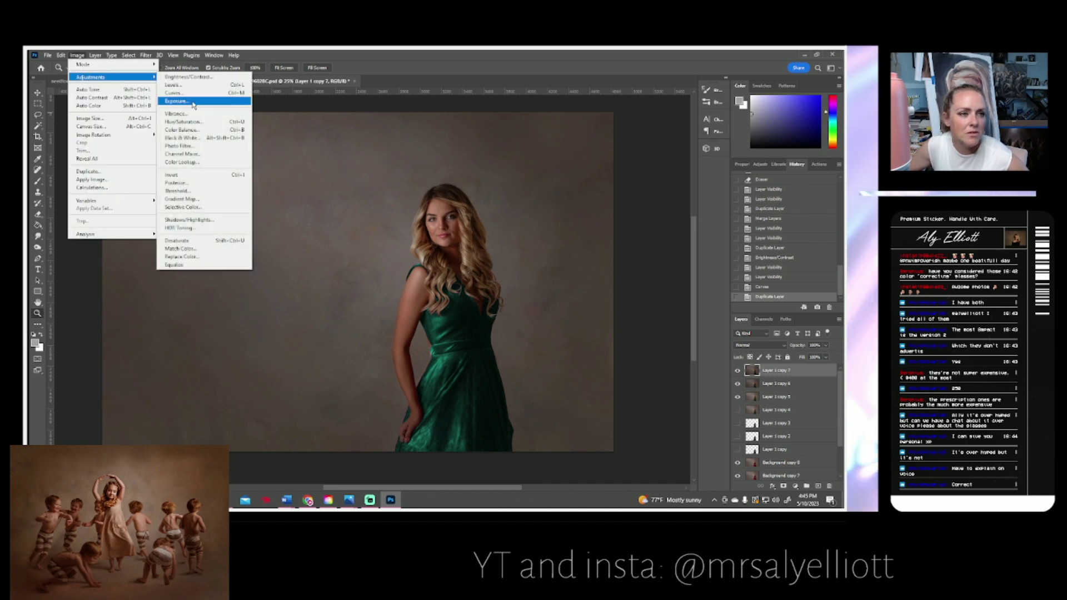
click(192, 131)
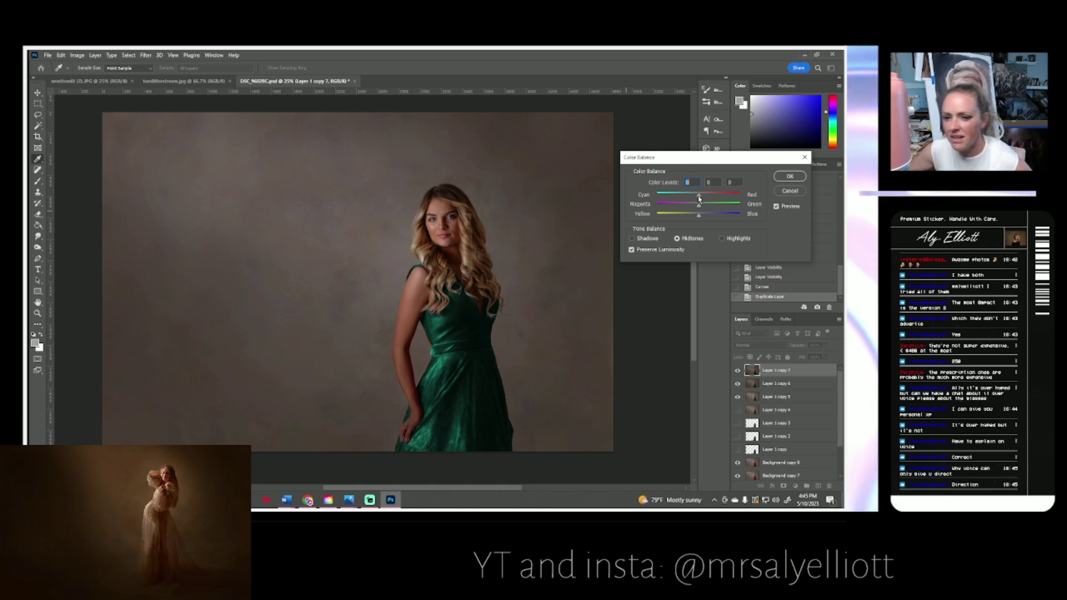
drag(699, 195, 696, 221)
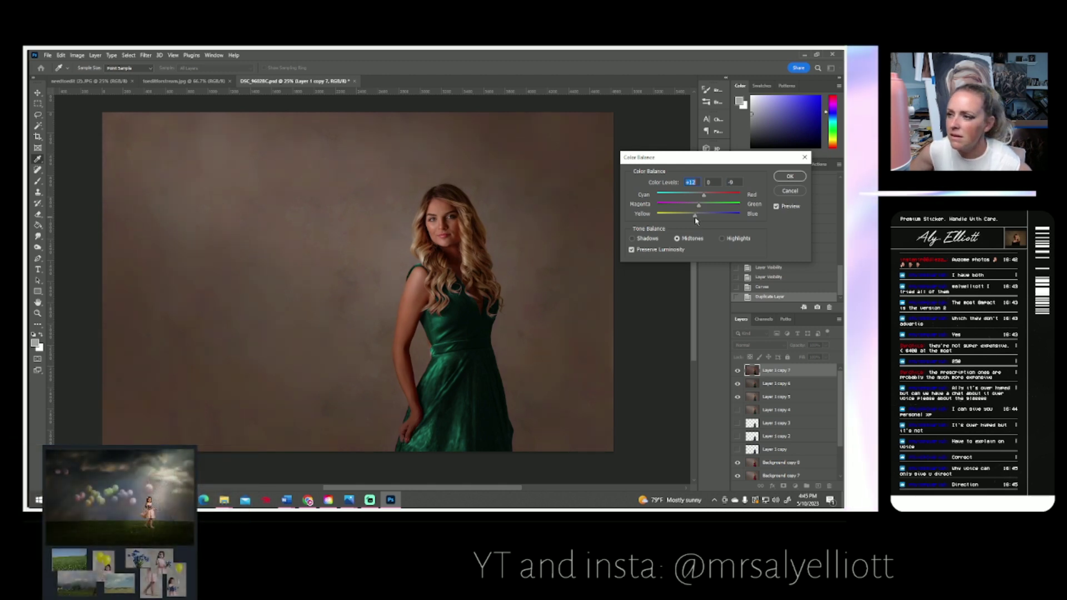
click(790, 176)
key(z)
click(739, 370)
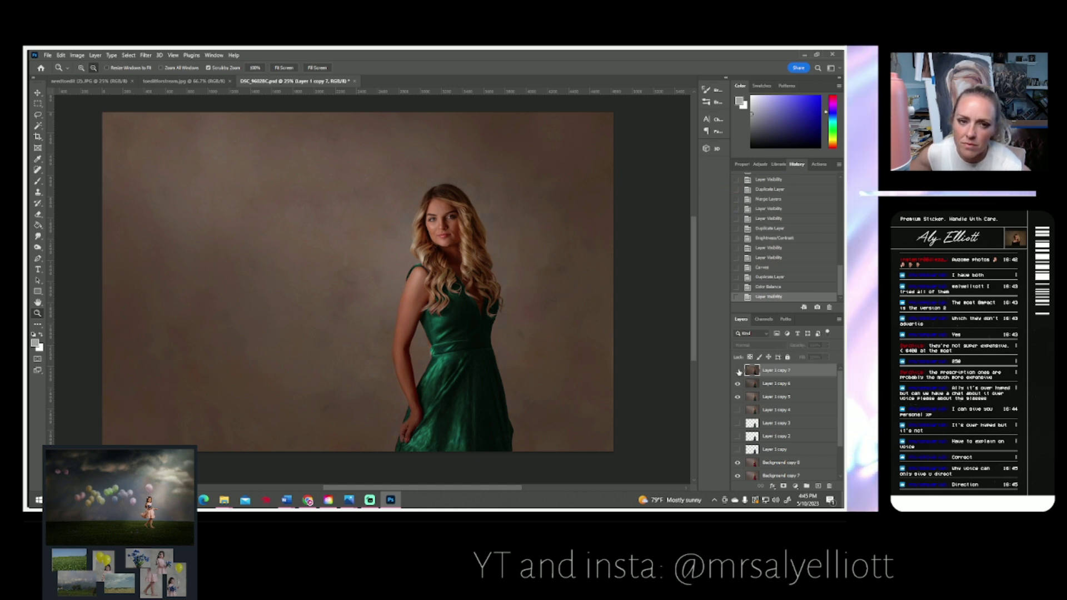
click(738, 371)
- Hide Layer 1 copy 6, Layer 1 copy 5 and the visible Background copies, leaving Layer 1 copy 7 showing
click(738, 384)
click(738, 397)
scroll(739, 406, down, 1)
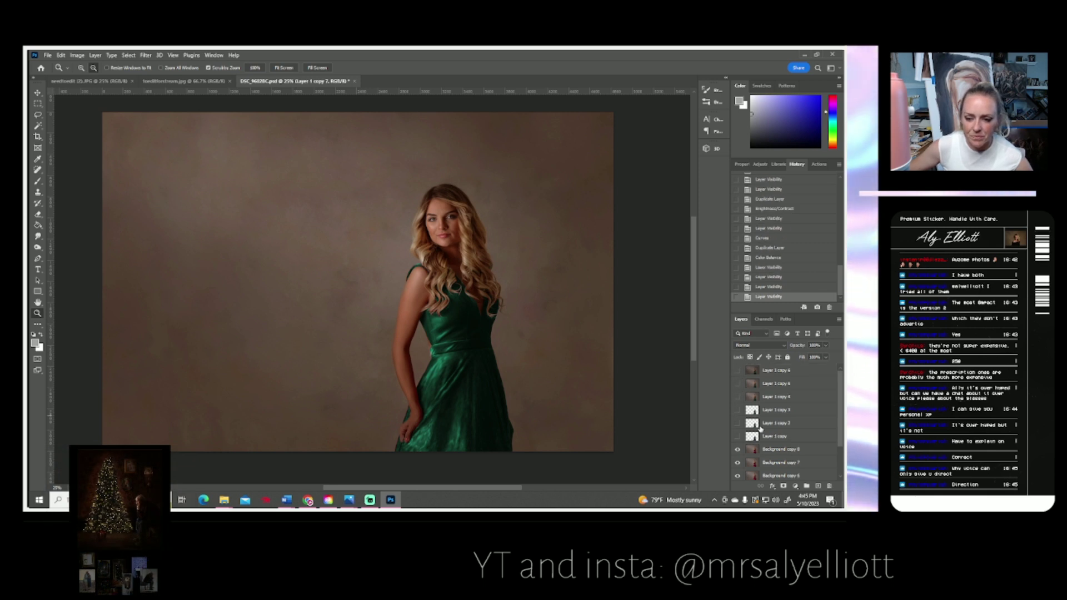
click(738, 421)
click(738, 435)
click(738, 448)
click(738, 461)
- Open the pink-dress photo DSC_9682.JPG, look at the other open images and return to the green-dress portrait
click(48, 55)
key(Escape)
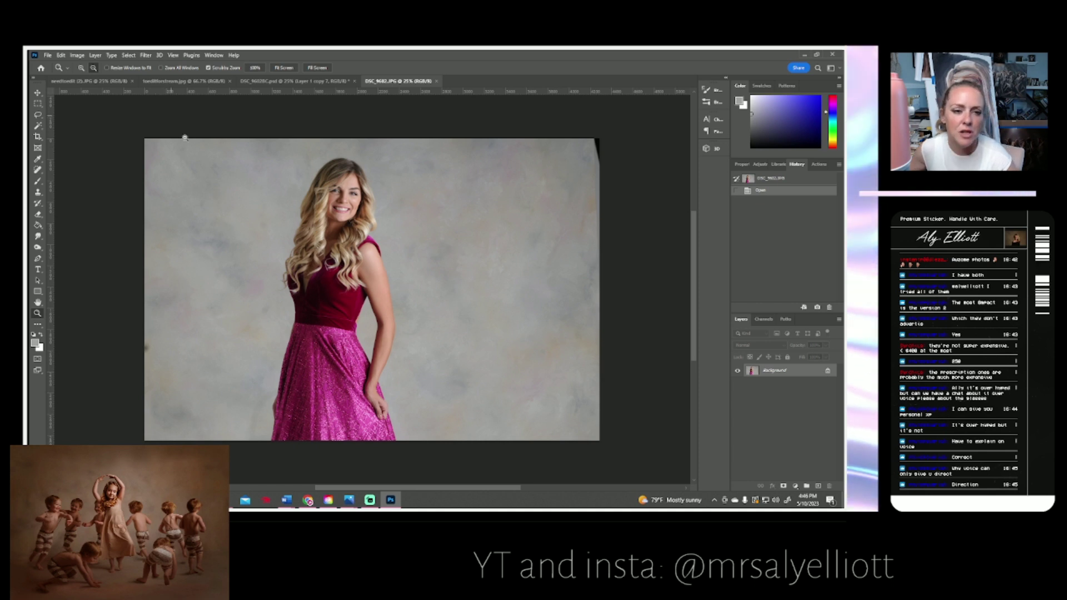
click(94, 81)
click(184, 81)
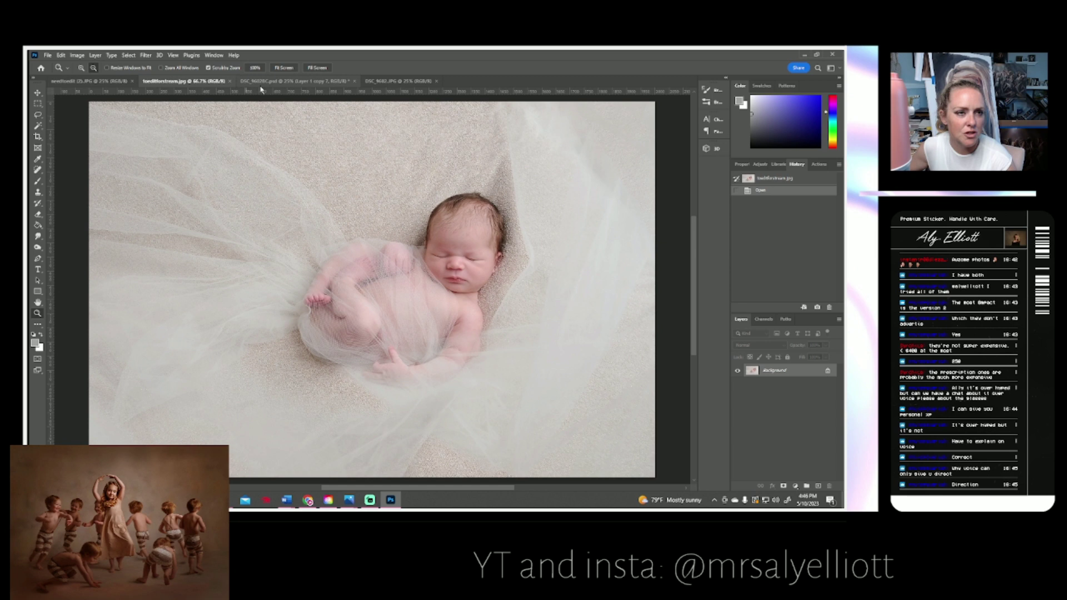
click(294, 81)
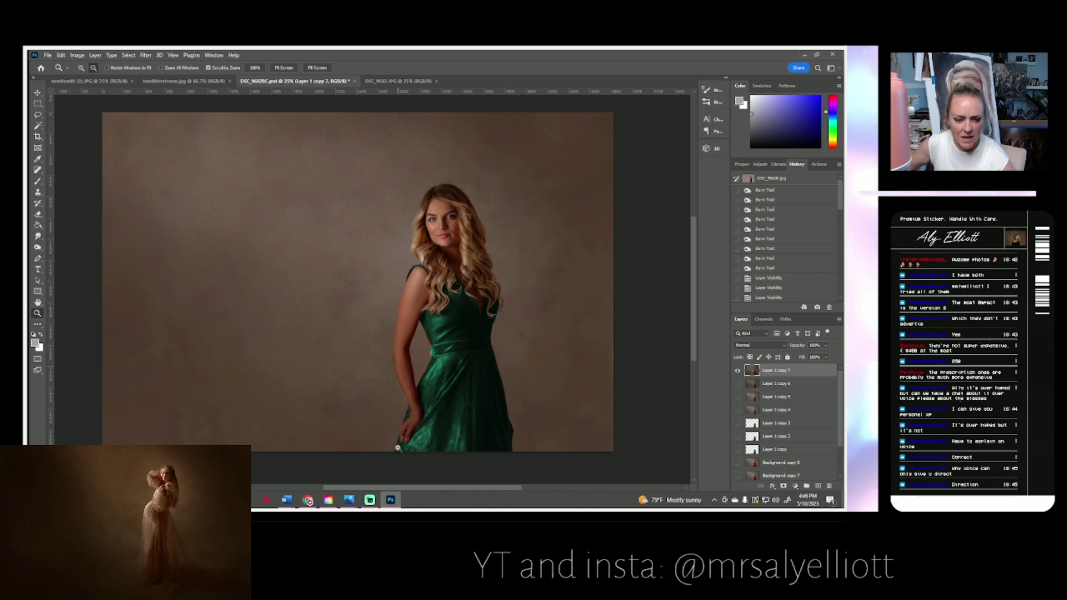
- Smudge the mottled highlights along the lower edge of the green skirt, below the hand, on Layer 1 copy 7
click(81, 67)
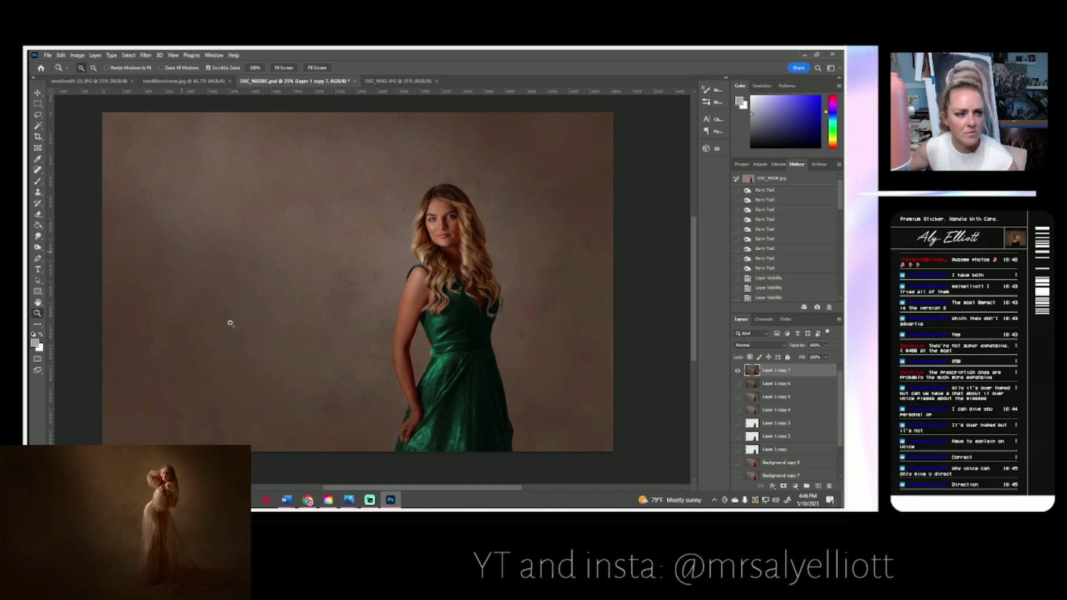
click(428, 448)
click(428, 448)
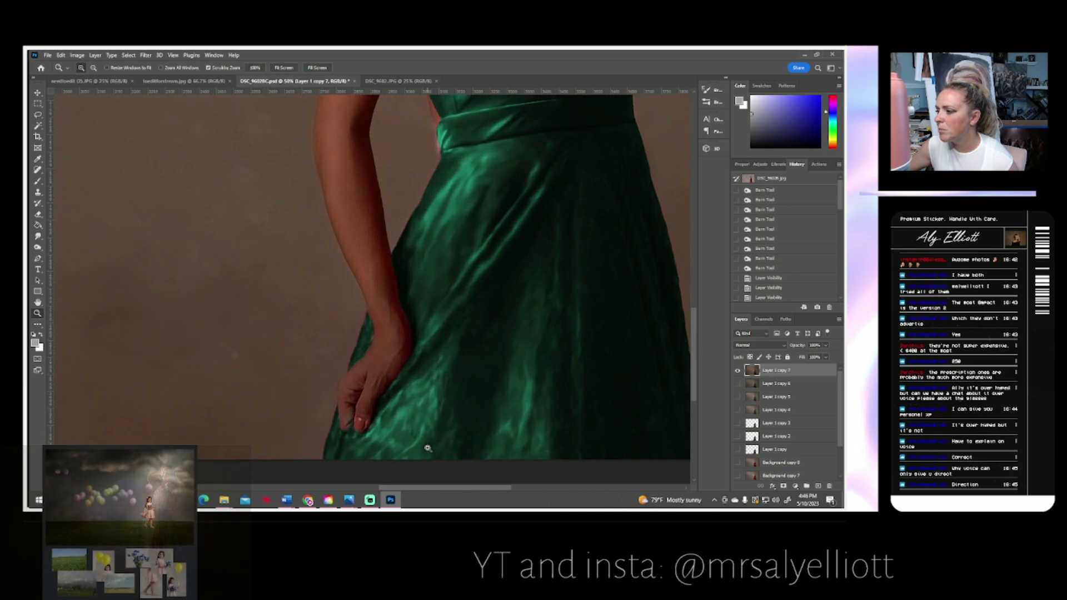
click(417, 454)
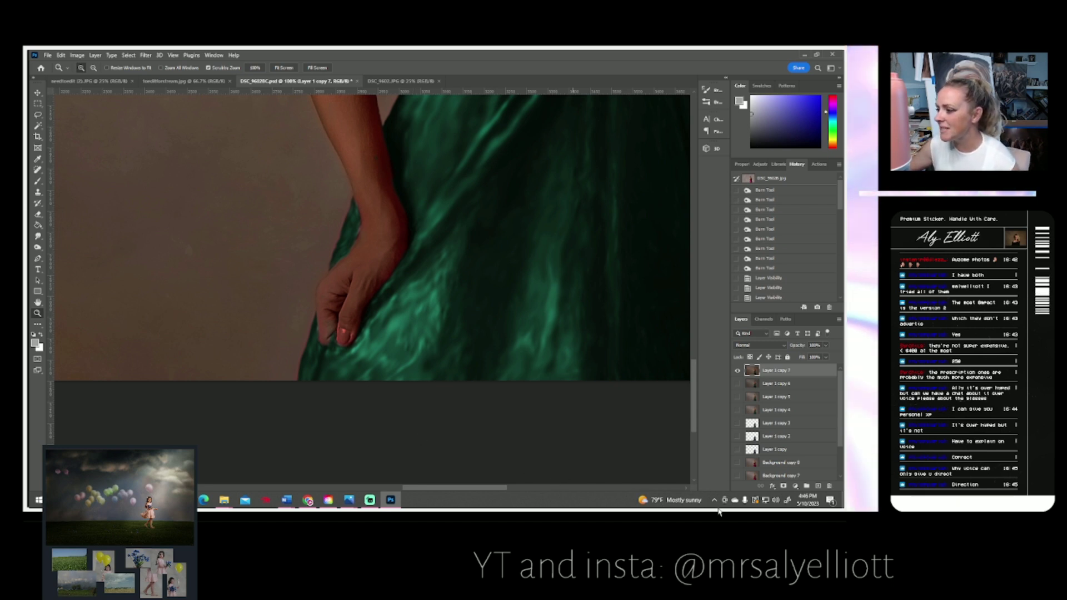
click(38, 236)
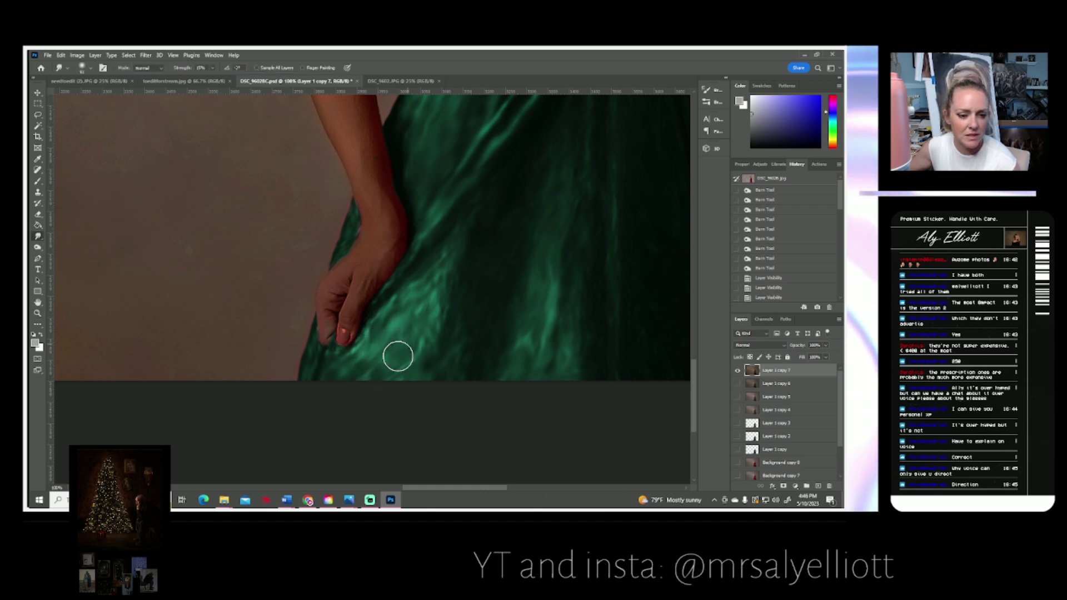
mouse_move(395, 382)
mouse_down()
mouse_move(412, 357)
mouse_move(410, 377)
mouse_move(422, 372)
mouse_move(405, 336)
mouse_move(393, 336)
mouse_up()
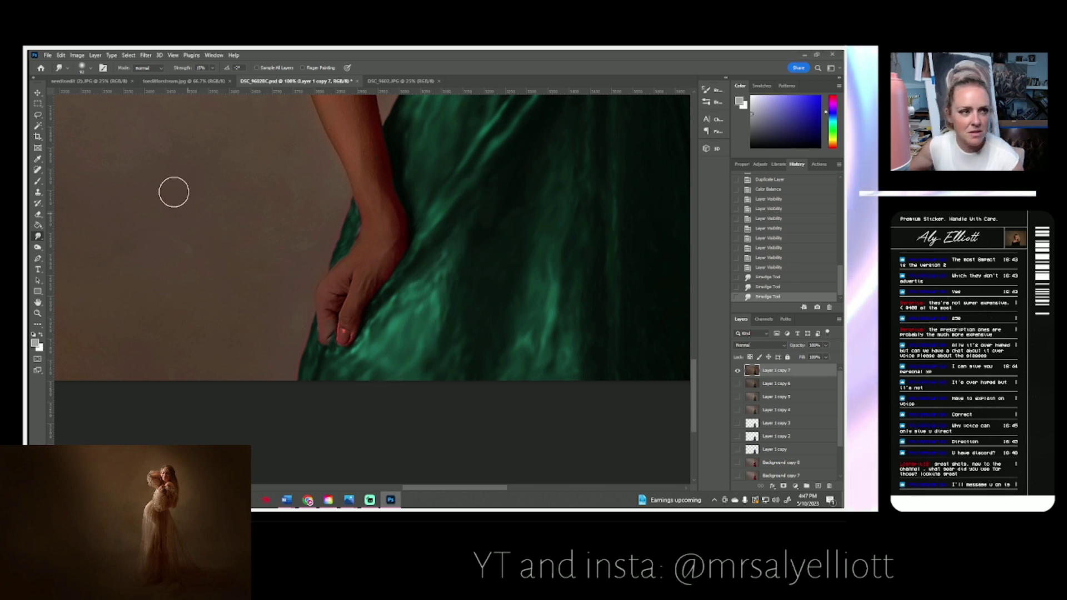
- Reduce the Smudge brush size and smooth the skirt highlights beside and beneath the hand
click(91, 68)
drag(94, 96, 87, 95)
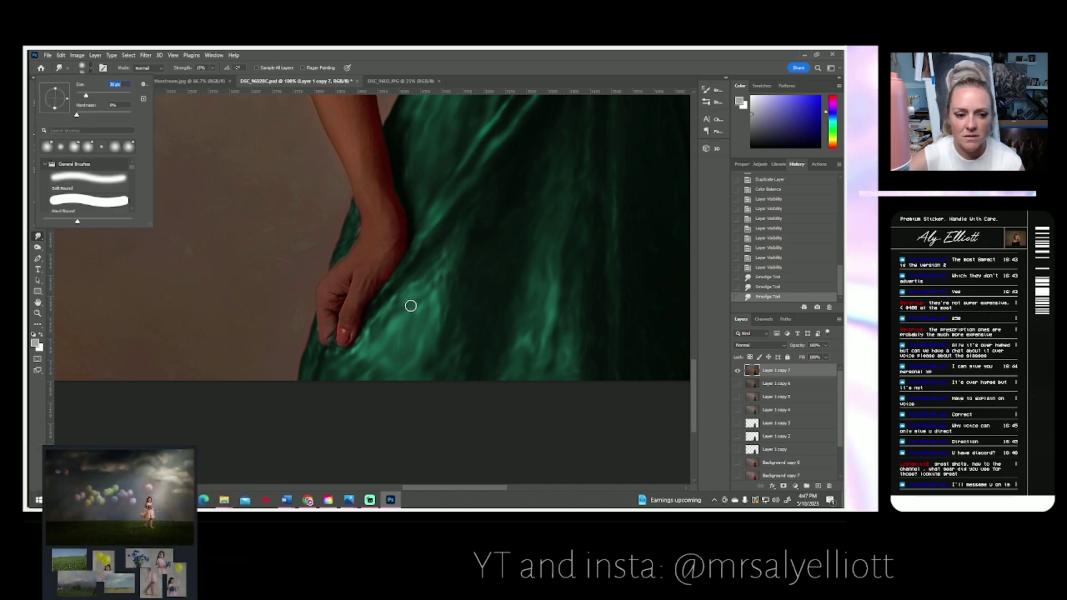
click(417, 289)
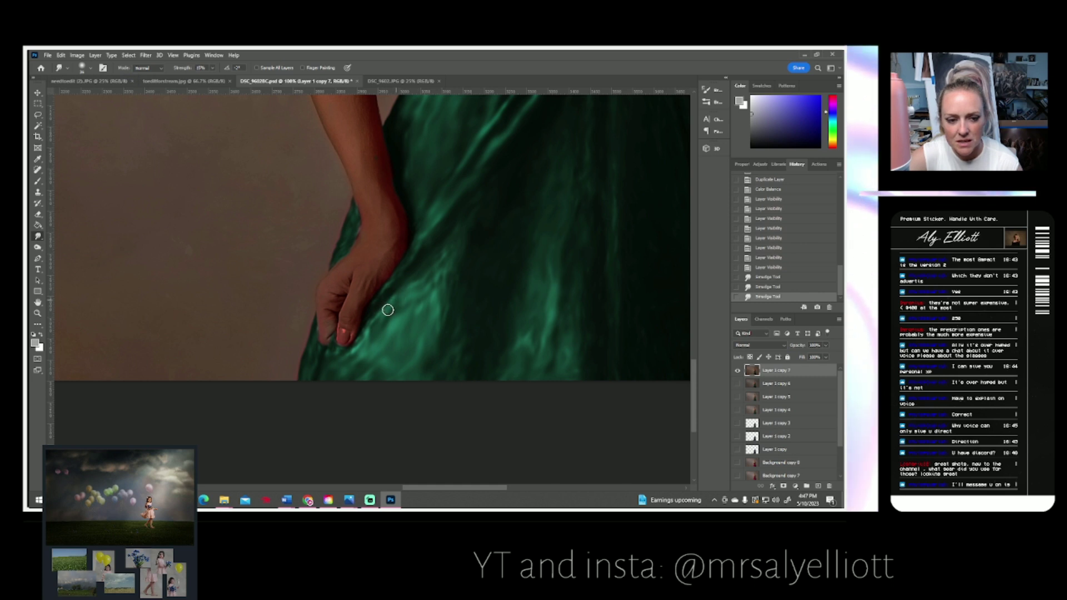
drag(379, 315, 356, 359)
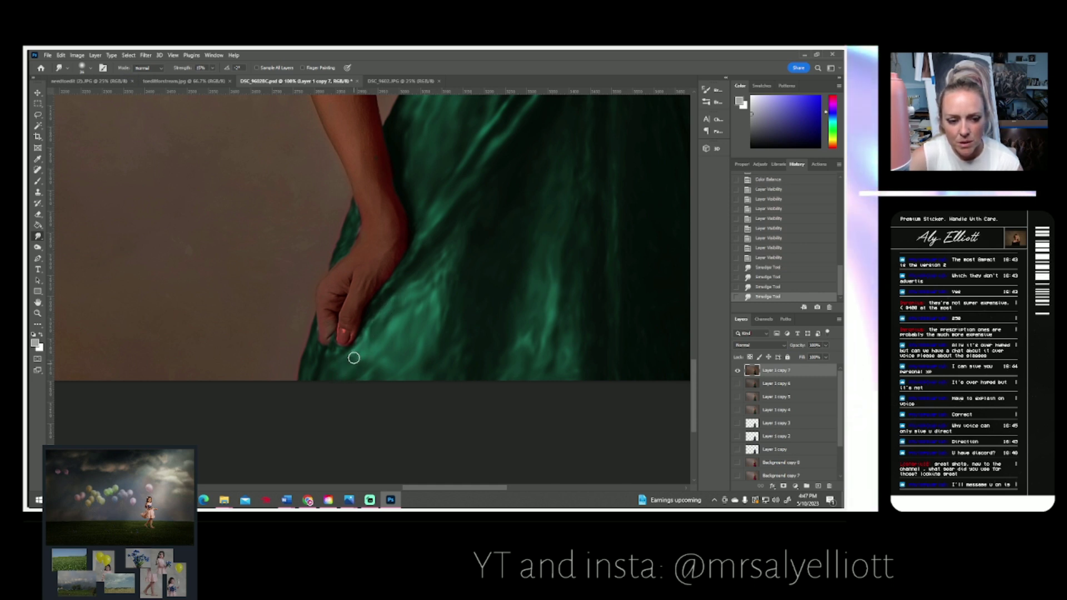
mouse_move(360, 367)
mouse_down()
mouse_move(319, 376)
mouse_move(312, 353)
mouse_move(353, 361)
mouse_up()
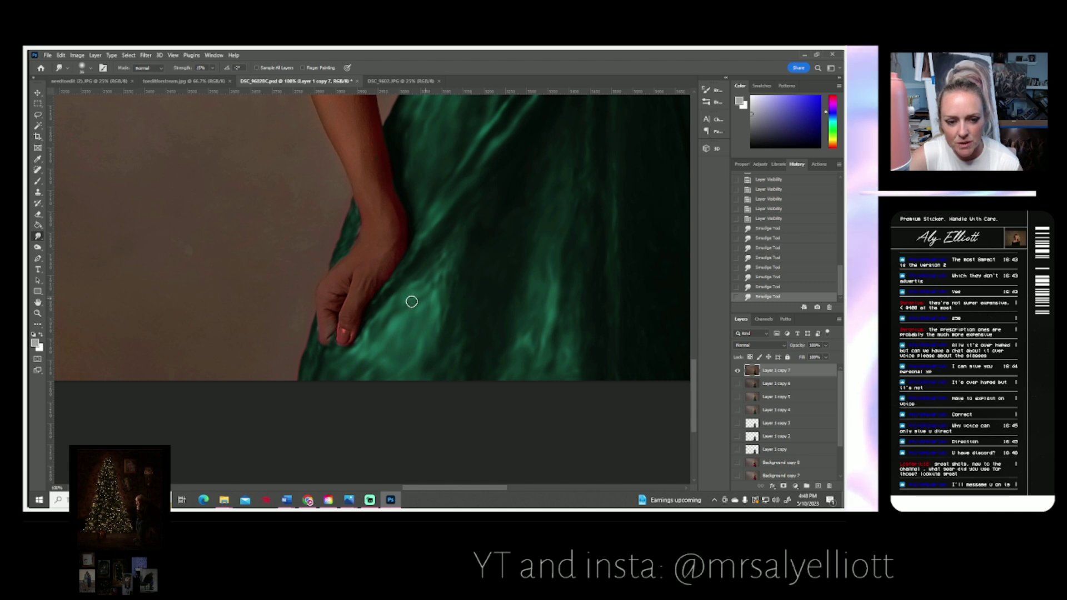
mouse_move(438, 267)
mouse_down()
mouse_move(415, 301)
mouse_move(412, 288)
mouse_move(415, 310)
mouse_move(454, 254)
mouse_up()
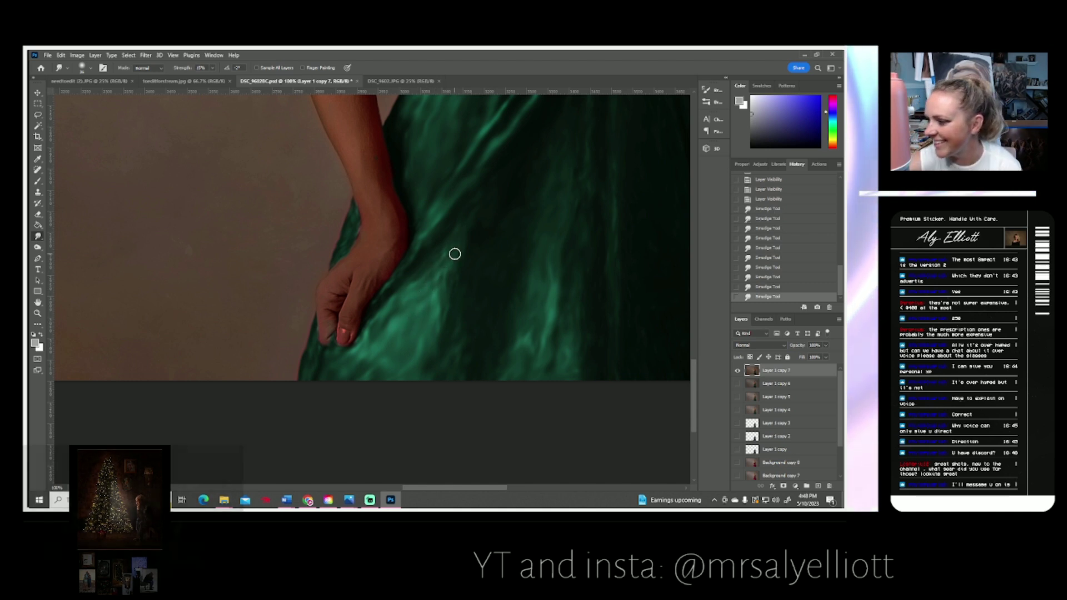
- Fit the whole portrait on screen and switch to the photo viewer to look at the family porch composite and the children by the water
click(37, 313)
click(278, 69)
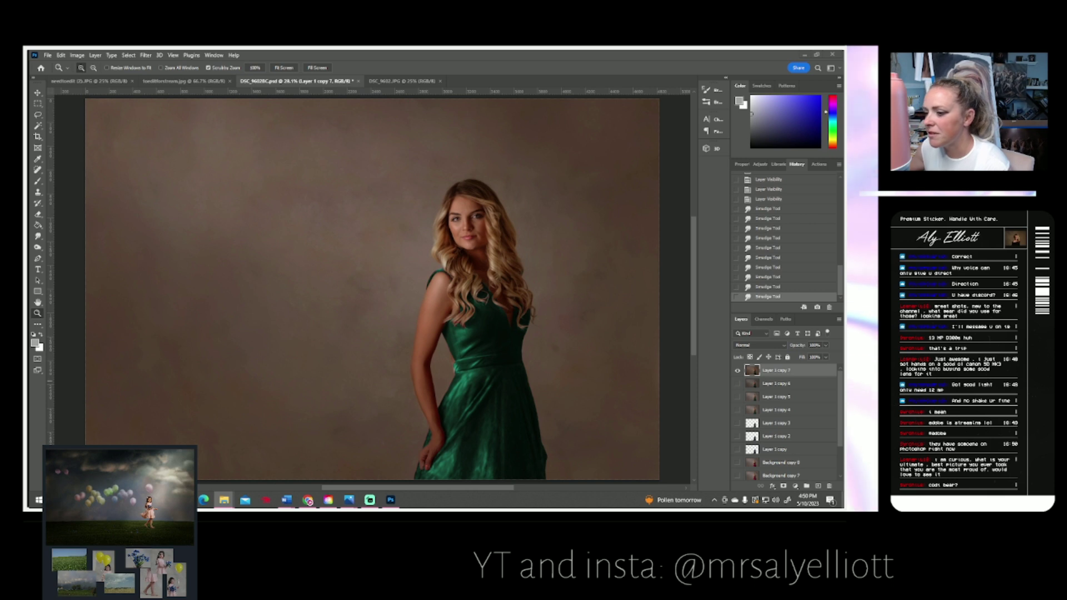
click(349, 500)
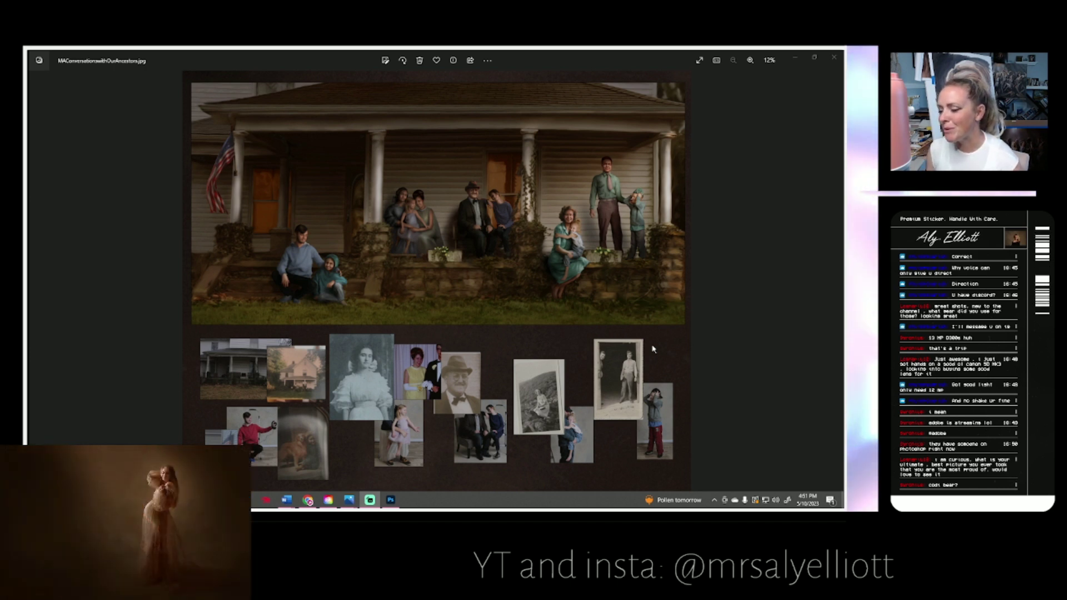
click(834, 57)
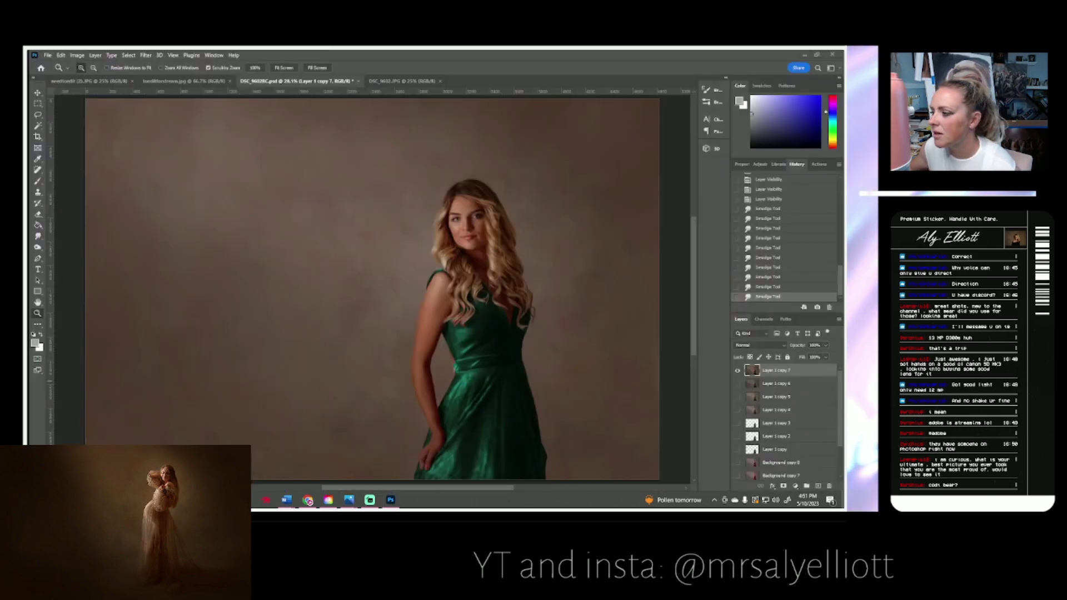
key(alt+Tab)
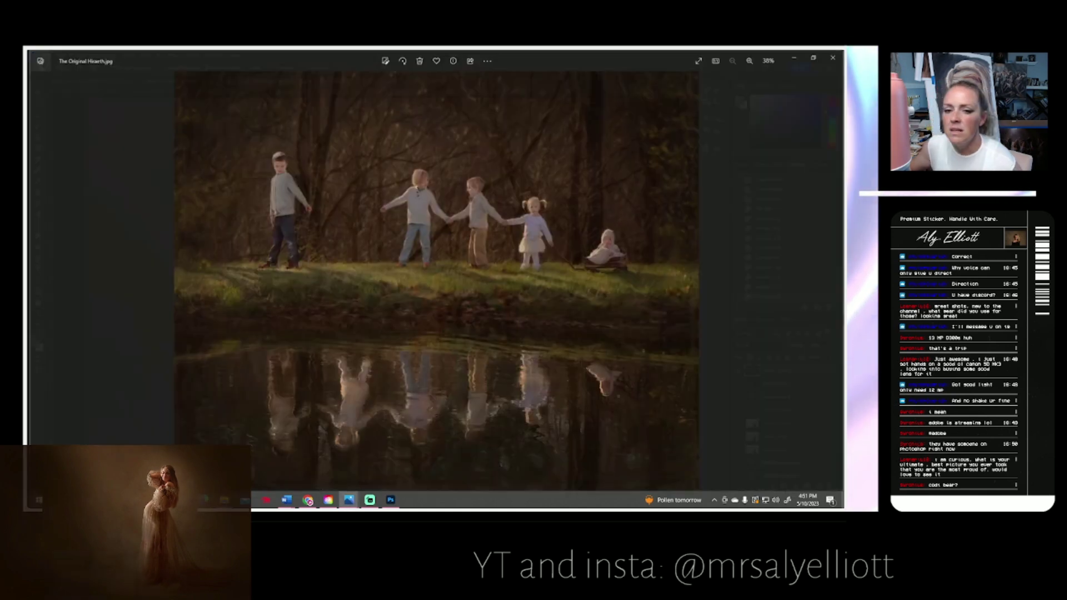